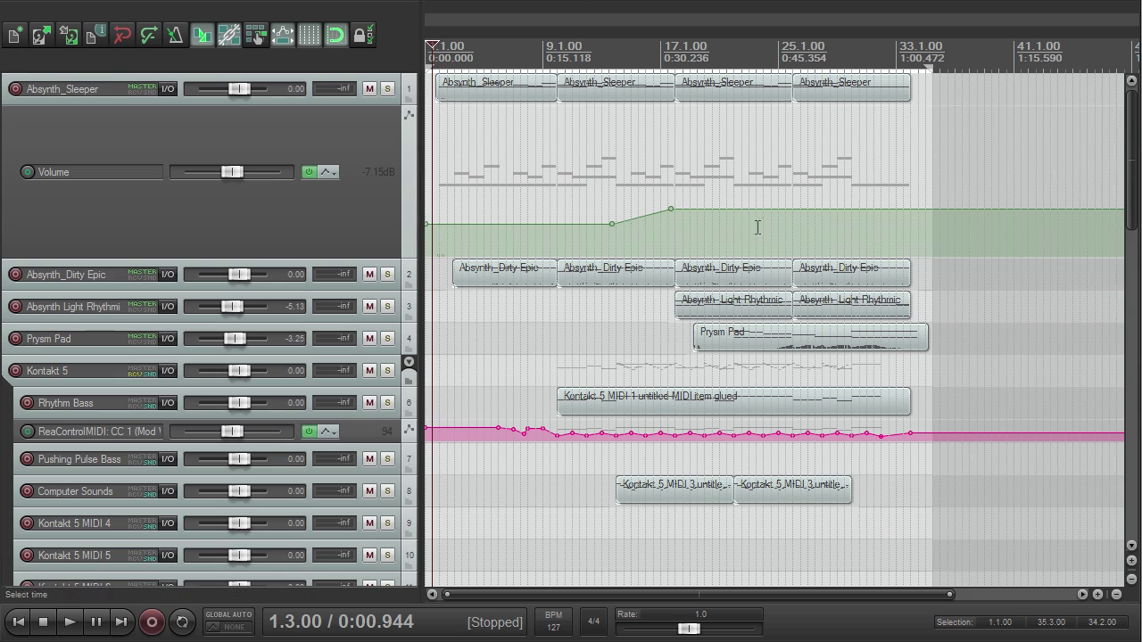
- Play back the arrangement from the beginning through its last items, and stop the playback
{"action": "left_click", "coordinate": [379, 160]}
{"action": "key", "text": "Page_Down"}
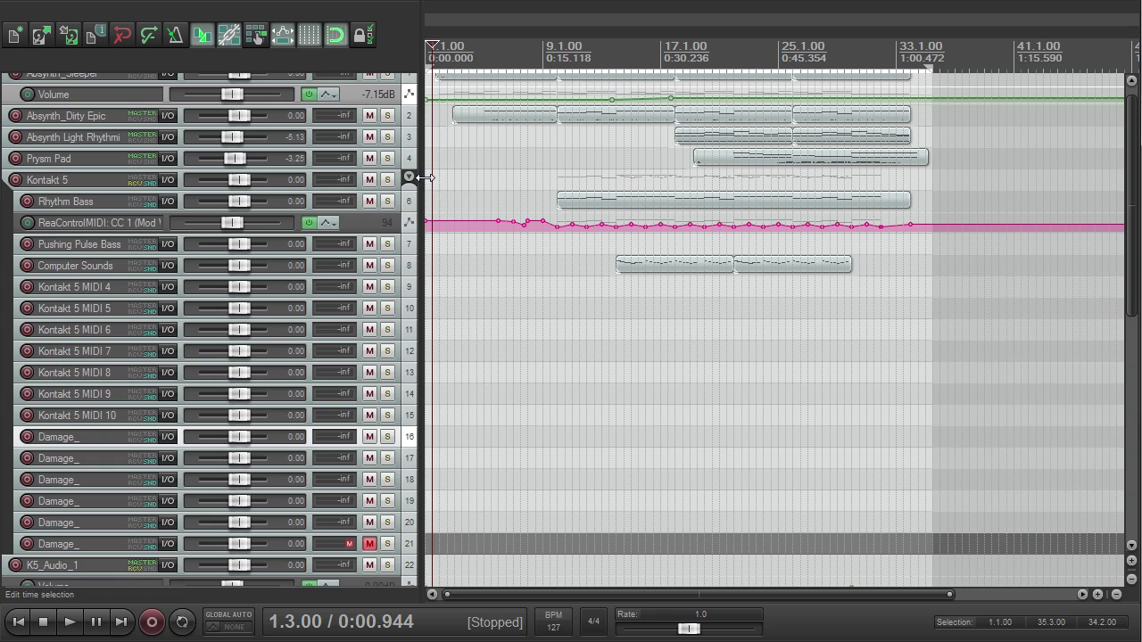
{"action": "scroll", "coordinate": [420, 174], "scroll_direction": "up", "scroll_amount": 1}
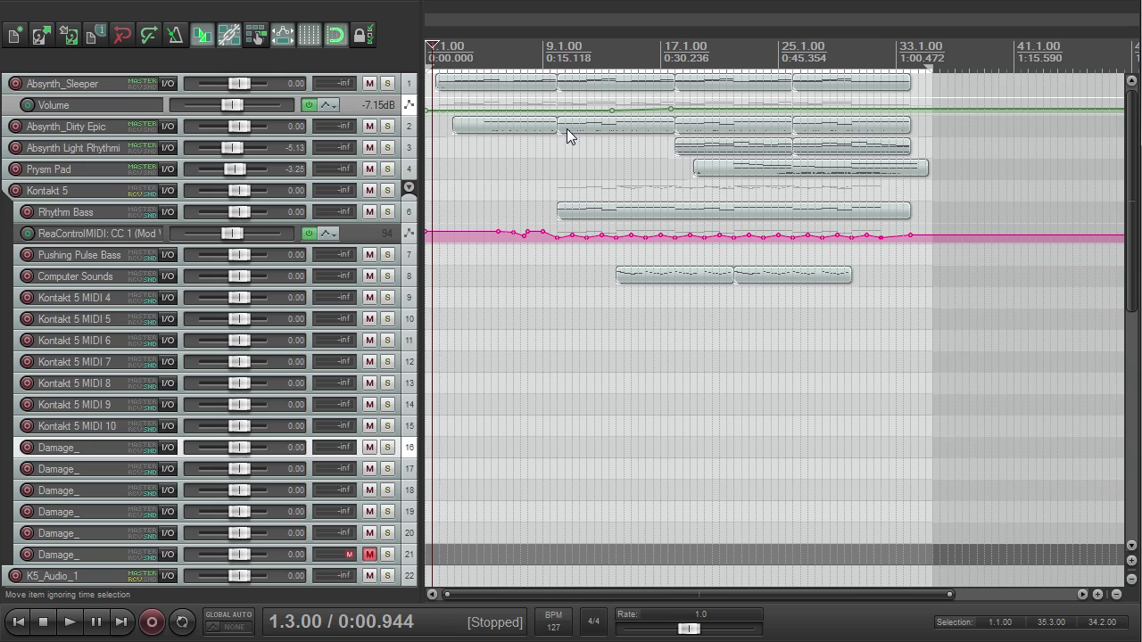
{"action": "key", "text": "space"}
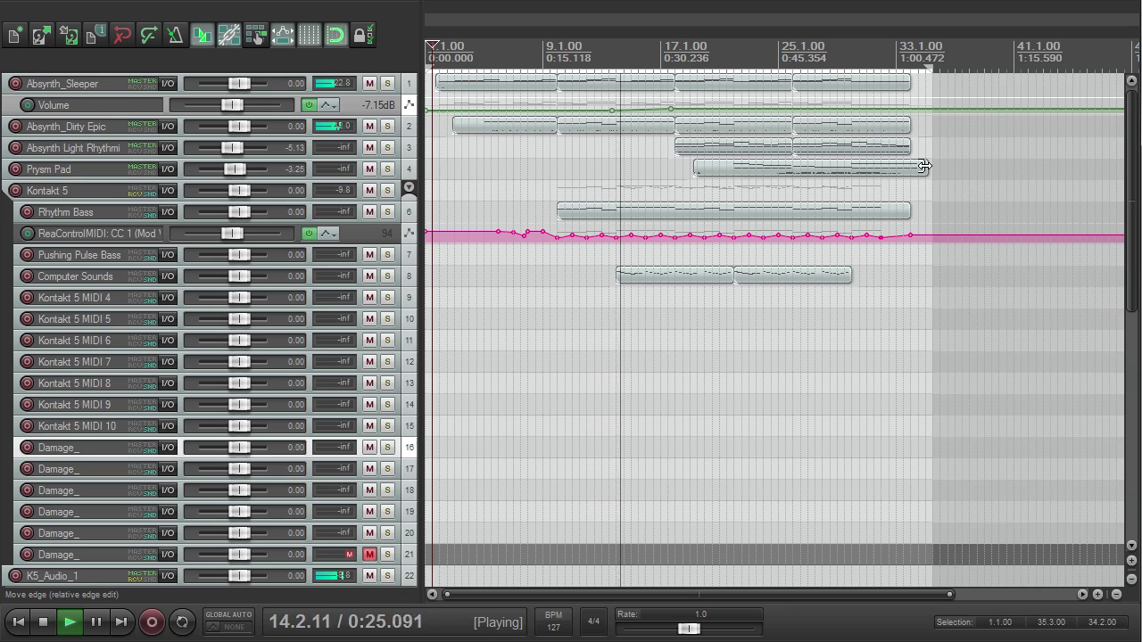
{"action": "scroll", "coordinate": [767, 173], "scroll_direction": "up", "scroll_amount": 5}
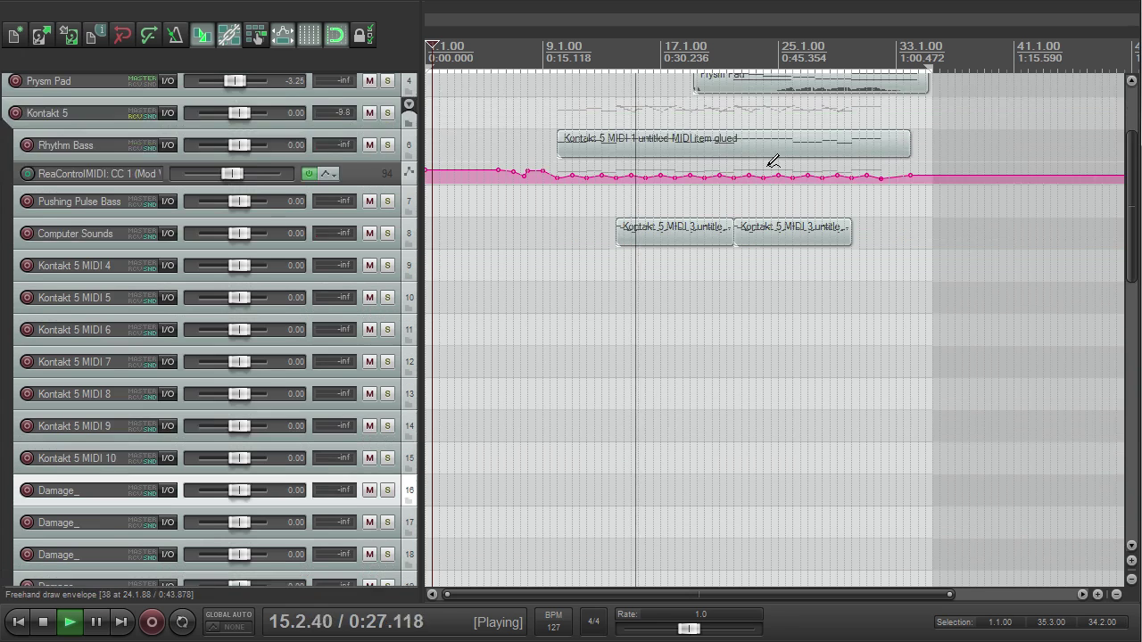
{"action": "left_click_drag", "start_coordinate": [1135, 192], "coordinate": [1124, 120]}
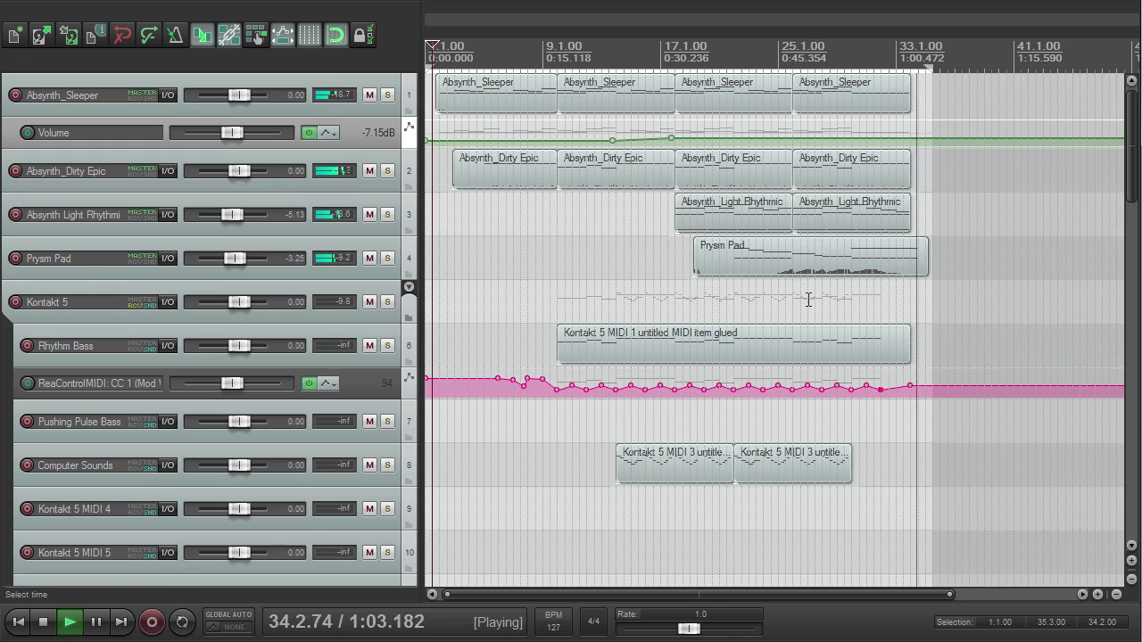
{"action": "key", "text": "space"}
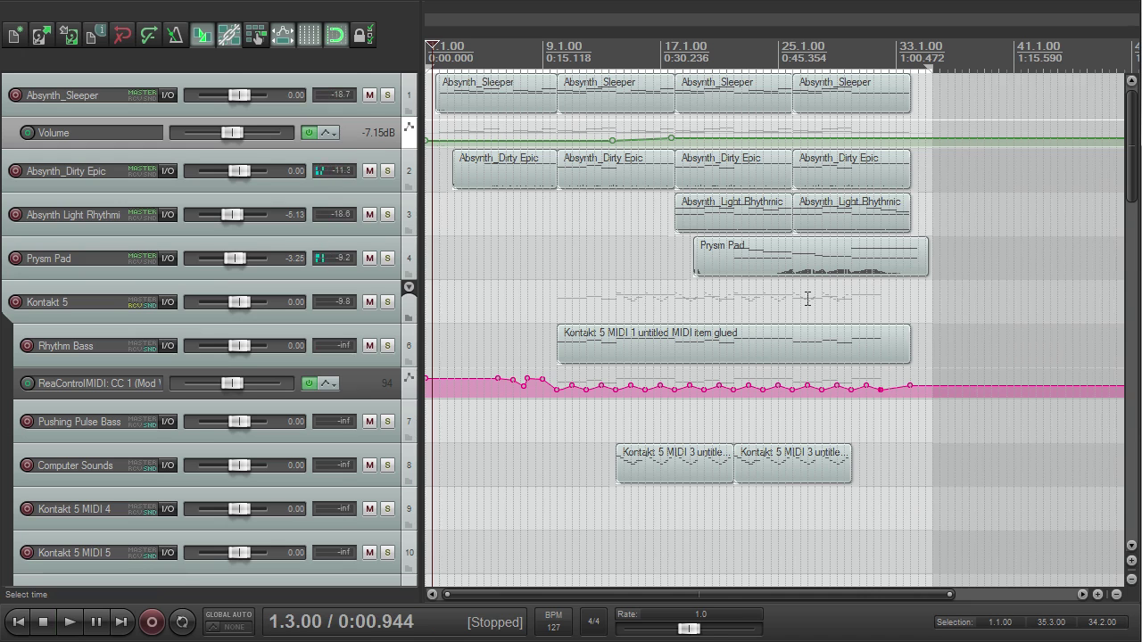
{"action": "key", "text": "asciitilde"}
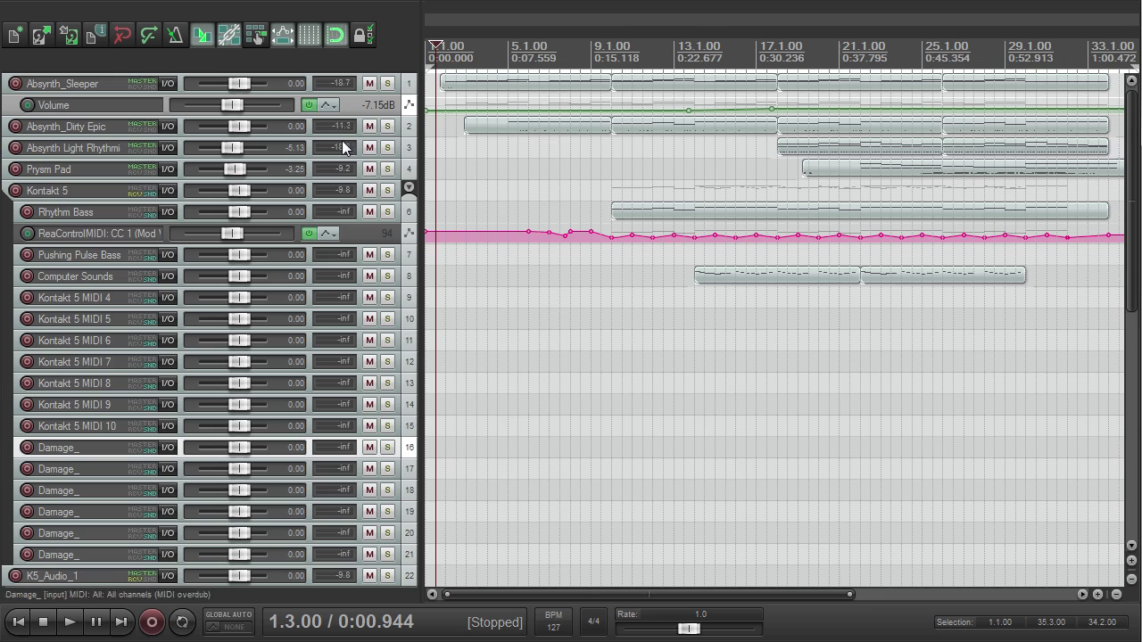
- Open the instrument plugins on the Absynth_Sleeper and Prysm Pad tracks to examine their sounds
{"action": "scroll", "coordinate": [607, 168], "scroll_direction": "up", "scroll_amount": 3}
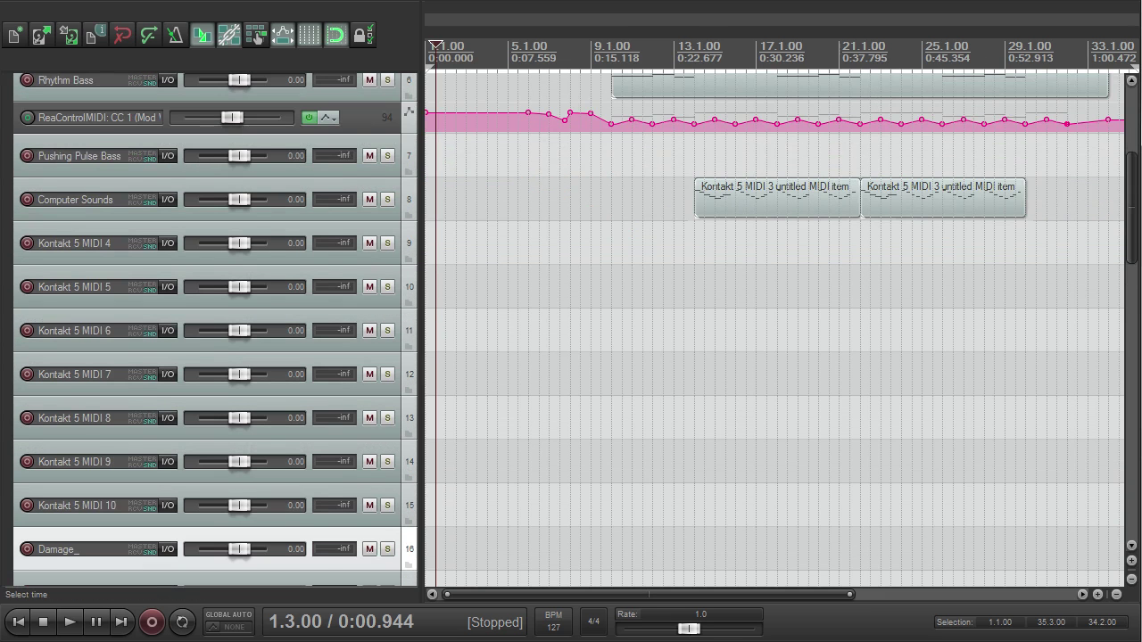
{"action": "scroll", "coordinate": [745, 261], "scroll_direction": "up", "scroll_amount": 5}
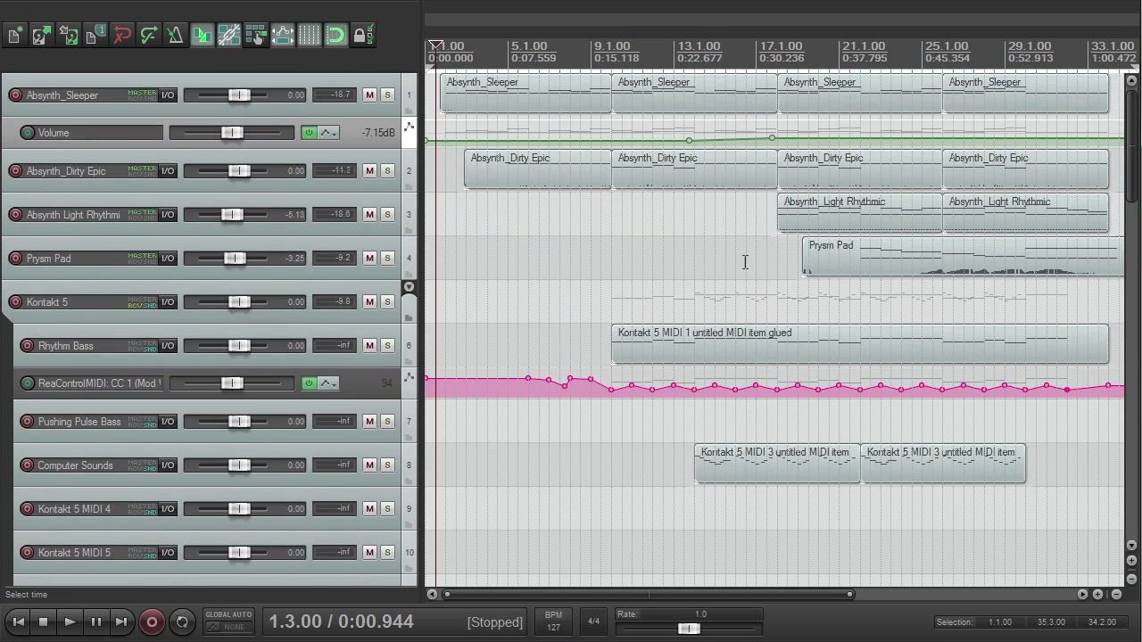
{"action": "double_click", "coordinate": [372, 110]}
{"action": "left_click", "coordinate": [372, 138]}
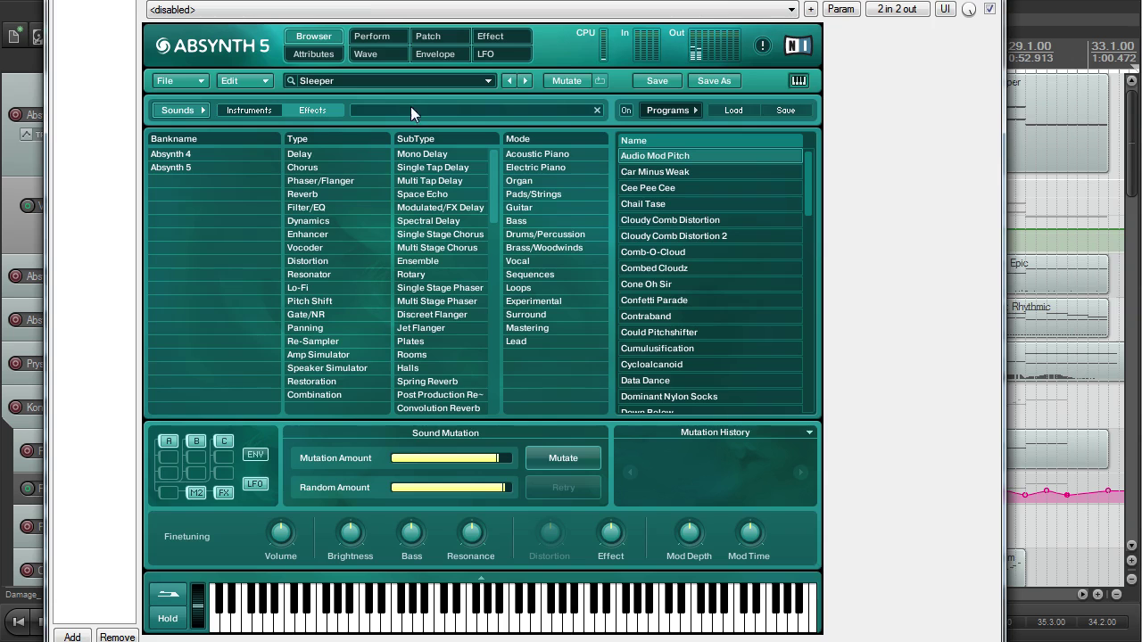
{"action": "key", "text": "Escape"}
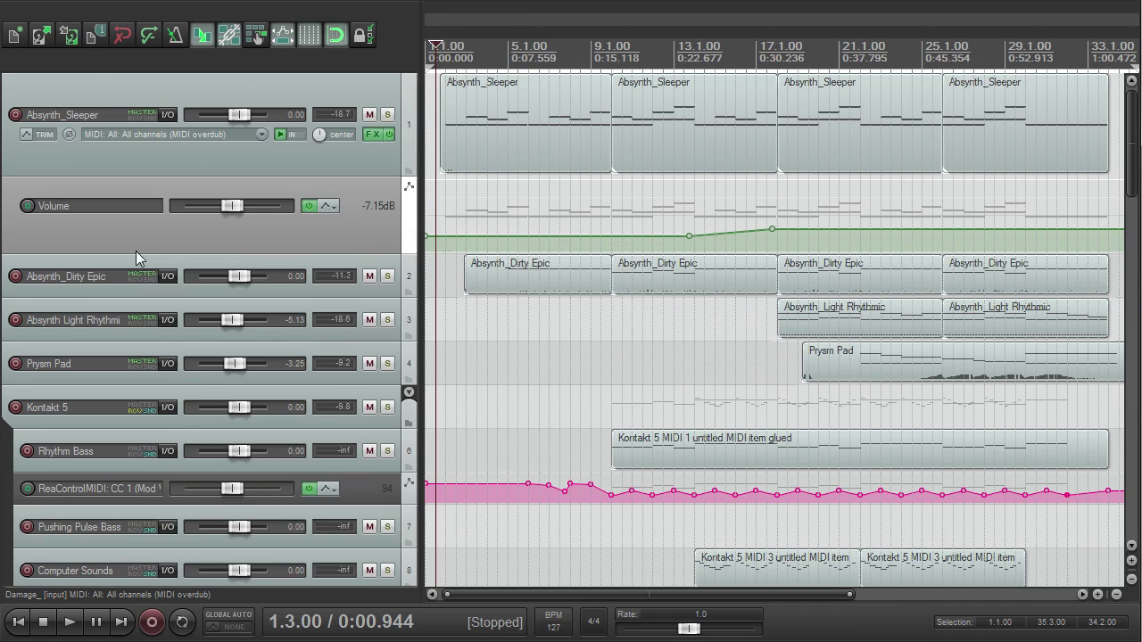
{"action": "left_click_drag", "start_coordinate": [387, 383], "coordinate": [393, 436]}
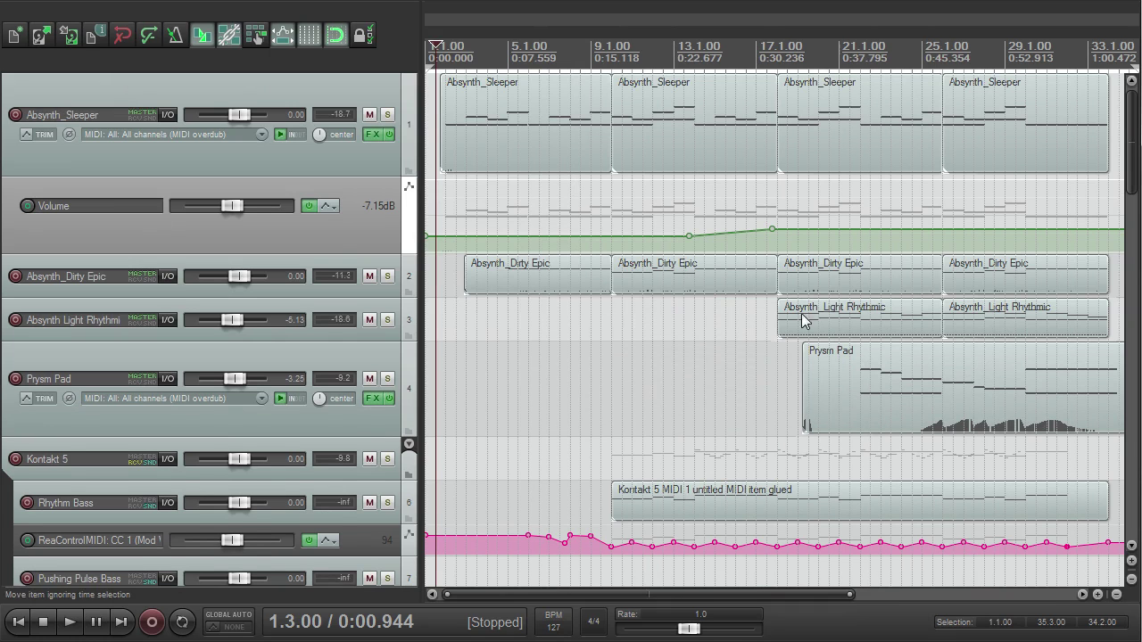
{"action": "left_click", "coordinate": [376, 398]}
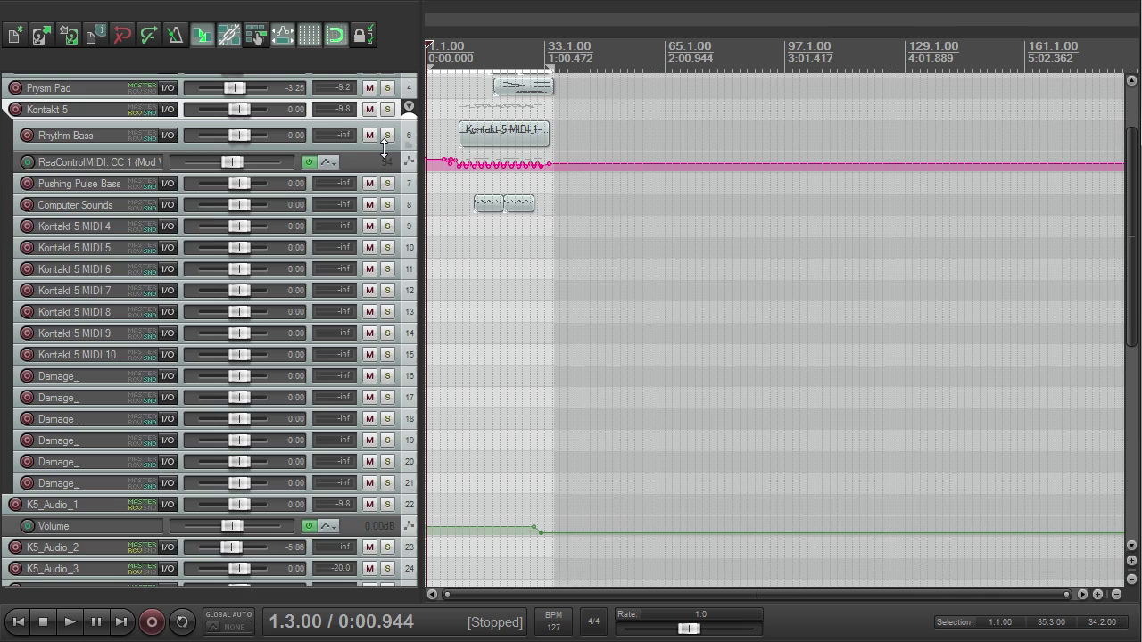
- Open the Kontakt 5 track's instrument rack and expand the Disco Bass instrument
{"action": "mouse_move", "coordinate": [385, 144]}
{"action": "left_mouse_down"}
{"action": "mouse_move", "coordinate": [385, 201]}
{"action": "mouse_move", "coordinate": [385, 158]}
{"action": "left_mouse_up"}
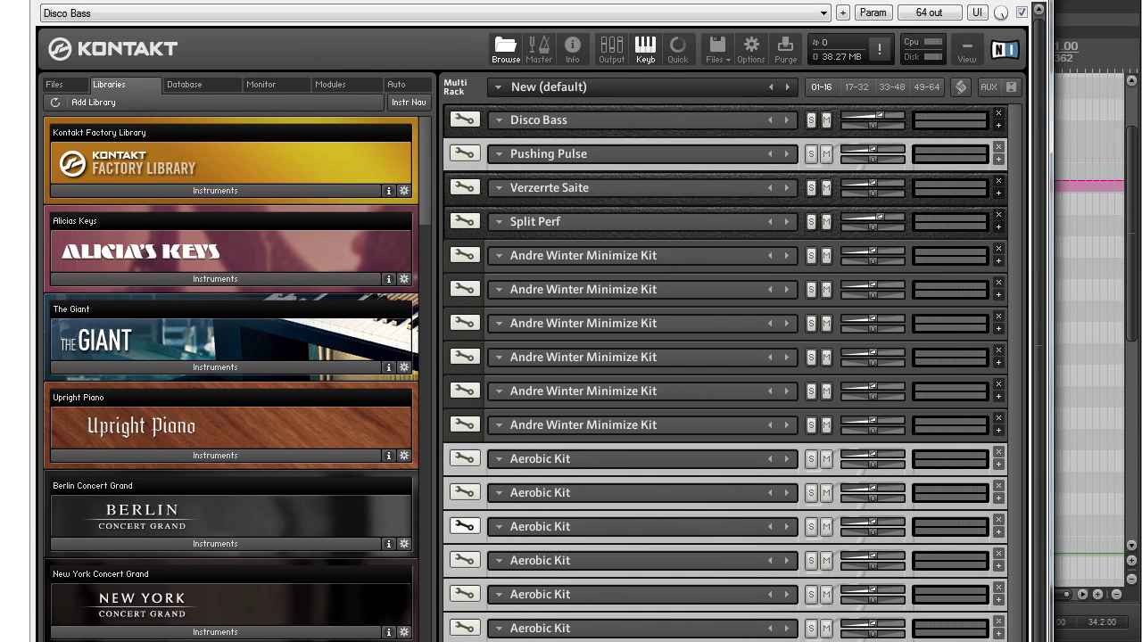
{"action": "left_click_drag", "start_coordinate": [1049, 398], "coordinate": [1051, 398]}
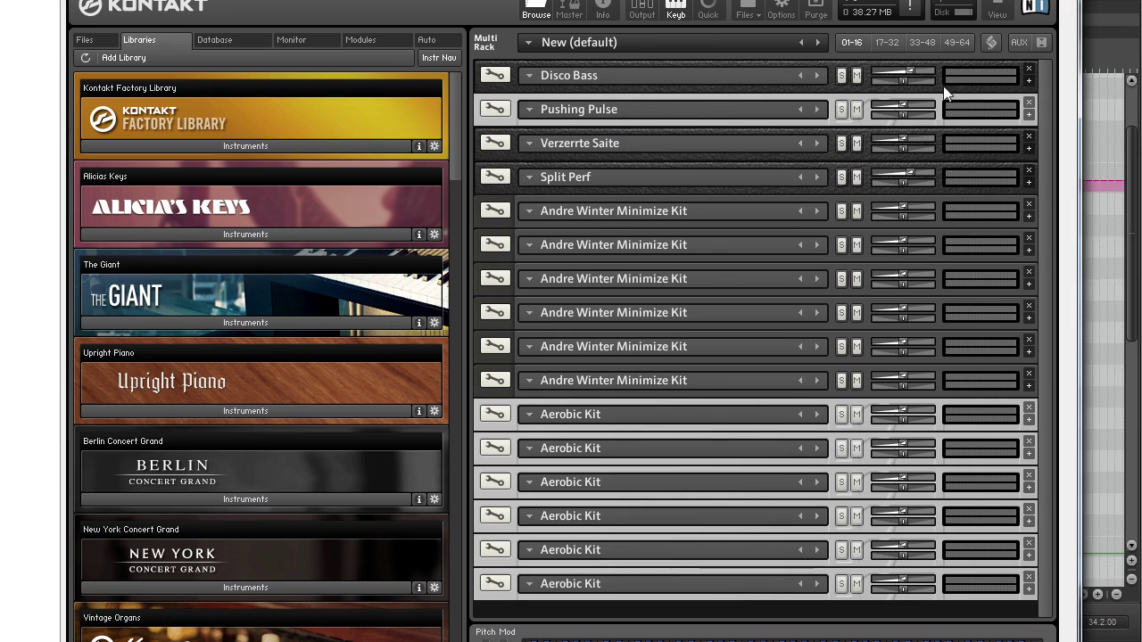
{"action": "left_click", "coordinate": [1030, 81]}
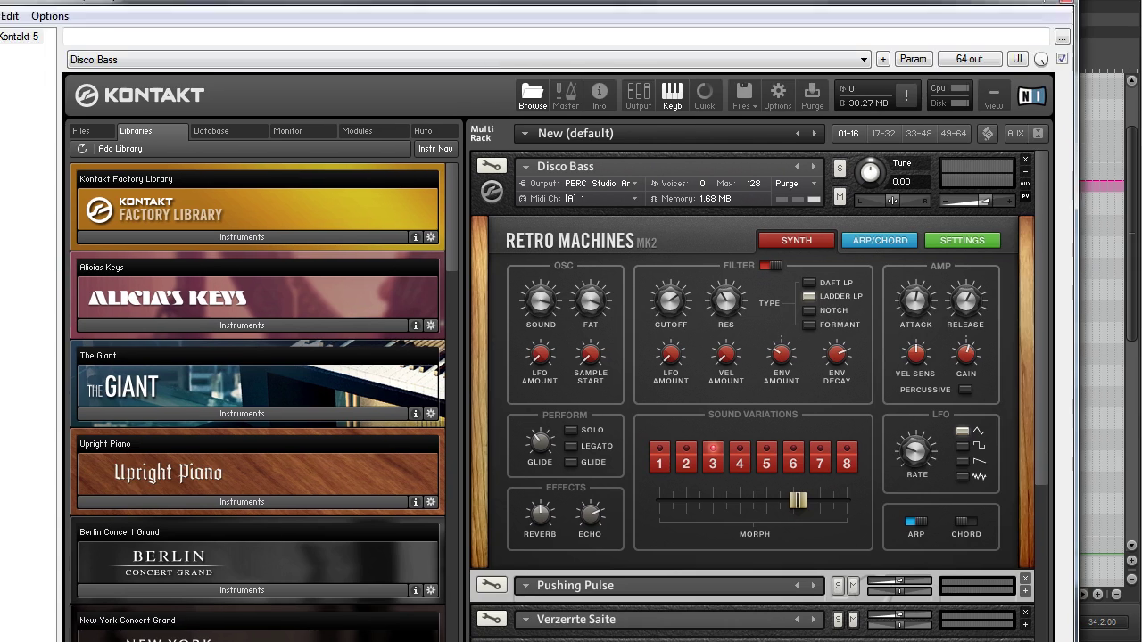
- Expand the Verzerrte Saite and Pushing Pulse instruments in the rack to show their controls
{"action": "scroll", "coordinate": [843, 343], "scroll_direction": "down", "scroll_amount": 5}
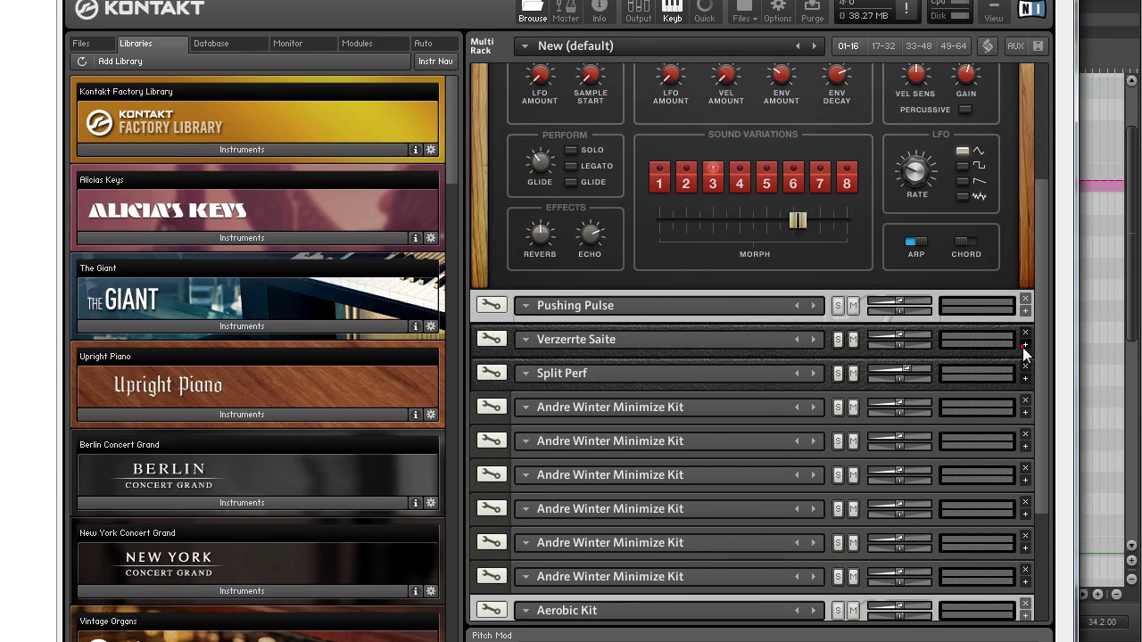
{"action": "left_click", "coordinate": [1025, 347]}
{"action": "scroll", "coordinate": [1039, 340], "scroll_direction": "down", "scroll_amount": 4}
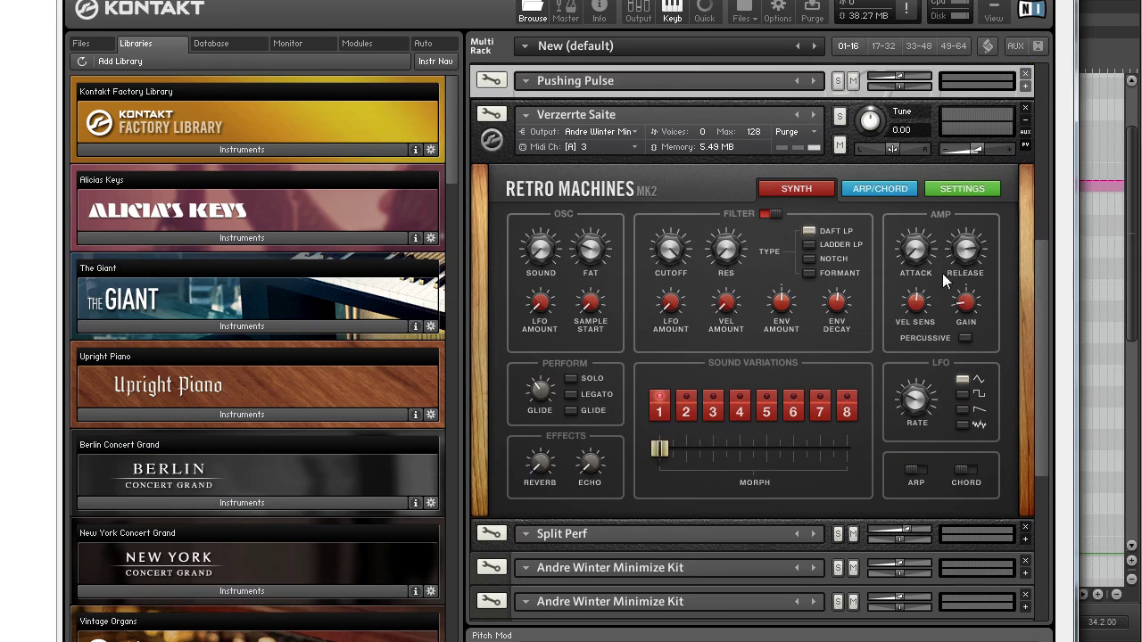
{"action": "left_click_drag", "start_coordinate": [1041, 267], "coordinate": [1043, 163]}
{"action": "left_click", "coordinate": [1026, 347]}
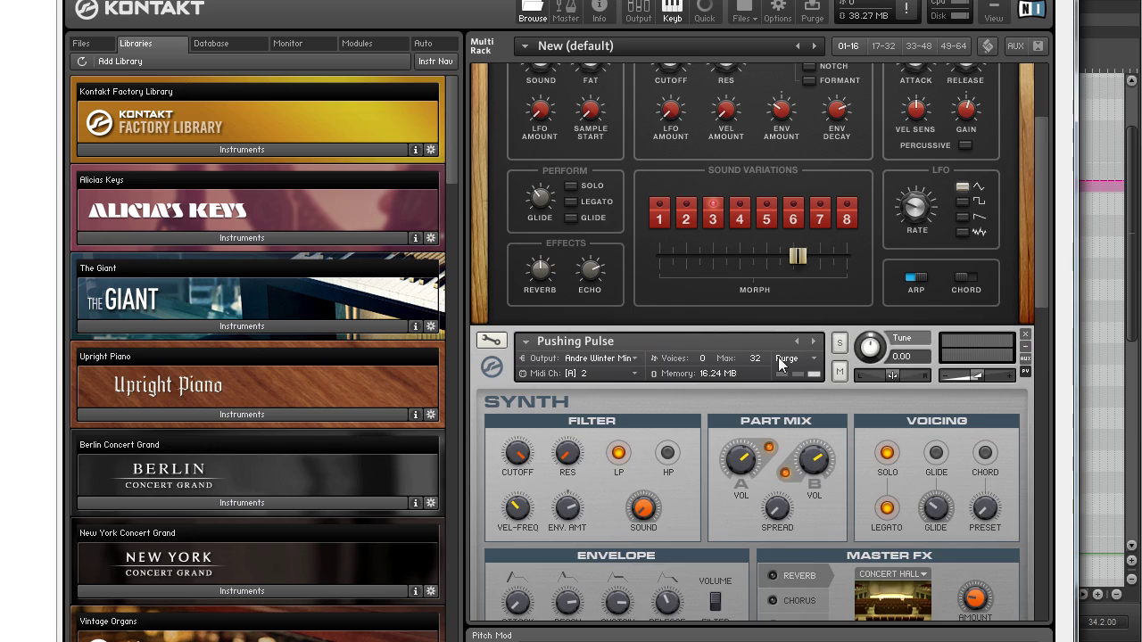
{"action": "left_click_drag", "start_coordinate": [1037, 175], "coordinate": [1040, 228]}
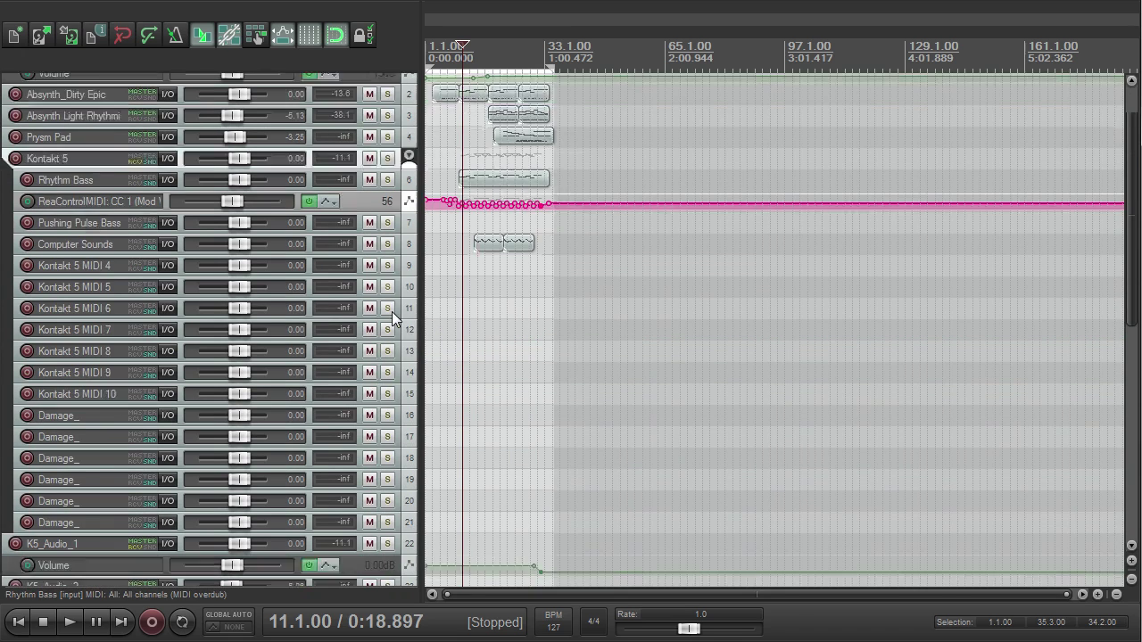
- Reopen the Kontakt 5 rack at its Aerobic Kit instruments and record-arm the first Damage_ track
{"action": "scroll", "coordinate": [392, 312], "scroll_direction": "down", "scroll_amount": 3}
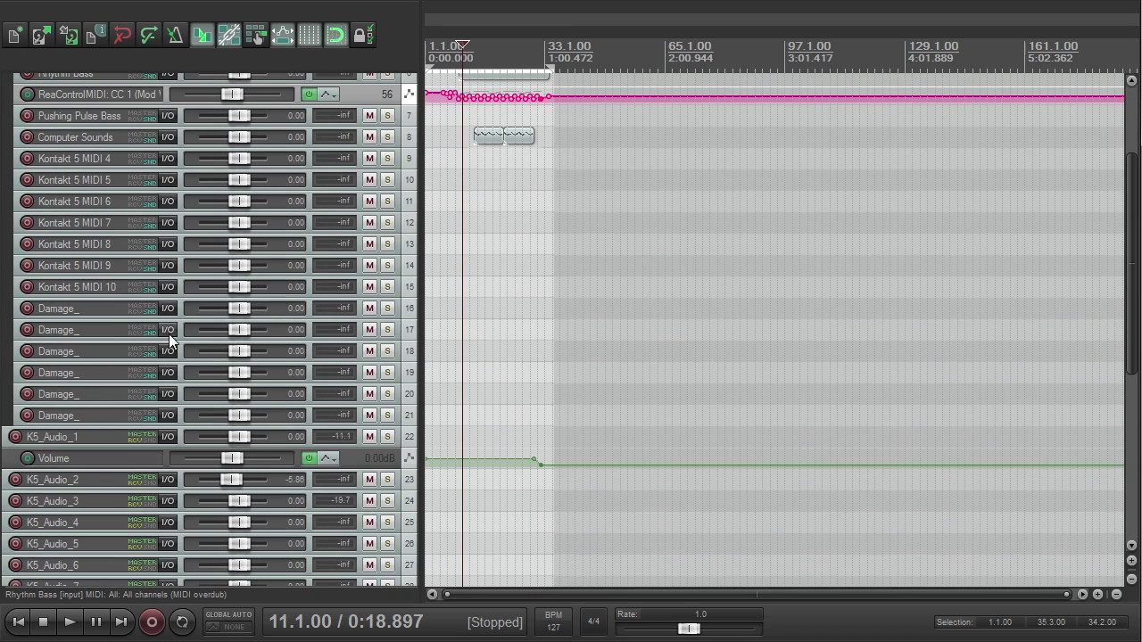
{"action": "scroll", "coordinate": [406, 153], "scroll_direction": "up", "scroll_amount": 3}
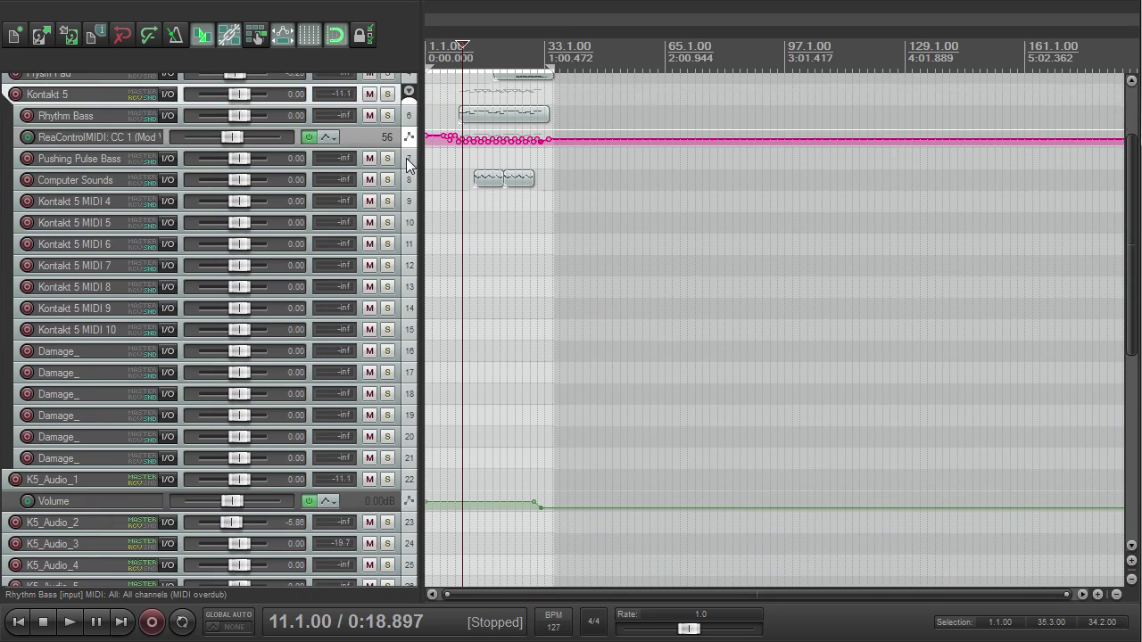
{"action": "scroll", "coordinate": [404, 166], "scroll_direction": "up", "scroll_amount": 1}
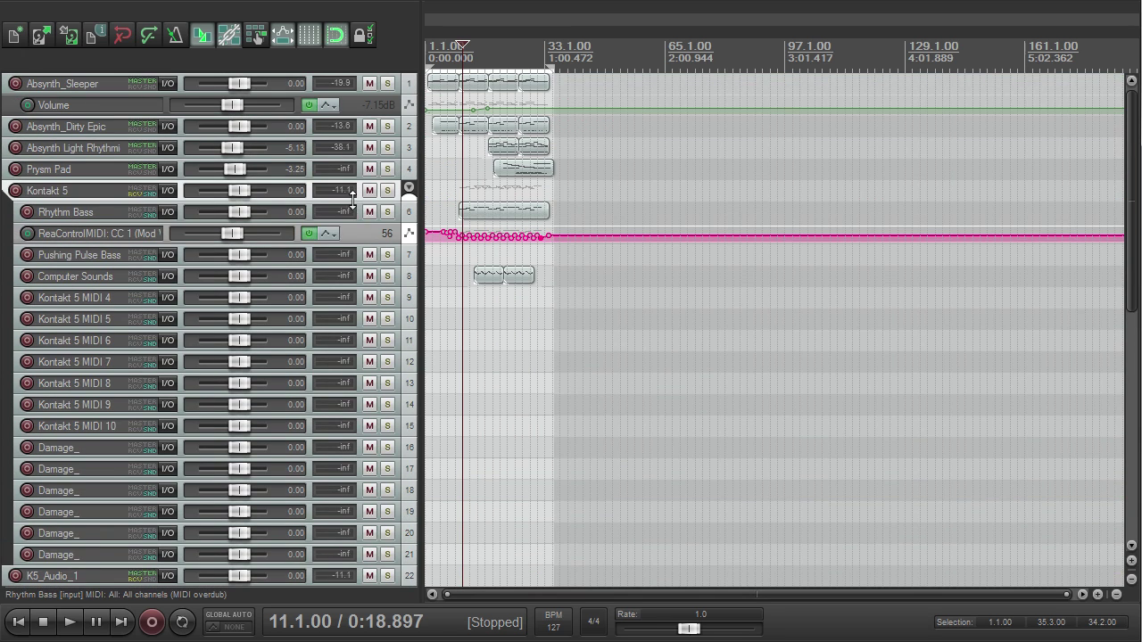
{"action": "left_click_drag", "start_coordinate": [353, 198], "coordinate": [354, 235]}
{"action": "left_click", "coordinate": [382, 225]}
{"action": "left_click_drag", "start_coordinate": [625, 0], "coordinate": [785, 0]}
{"action": "left_click_drag", "start_coordinate": [1050, 108], "coordinate": [1073, 558]}
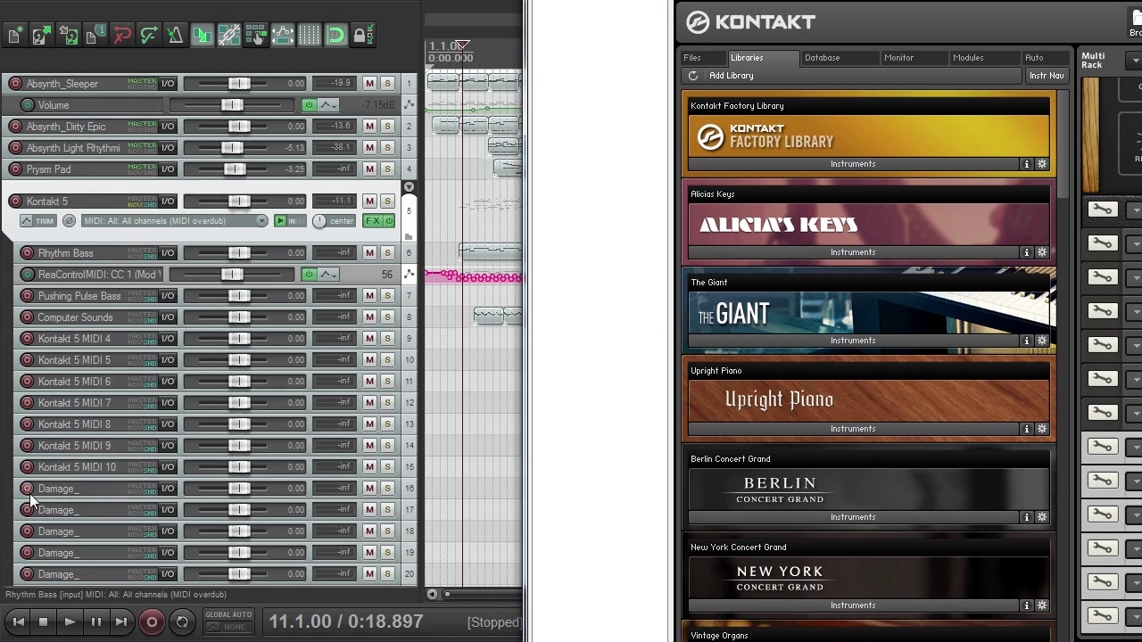
{"action": "left_click", "coordinate": [27, 490]}
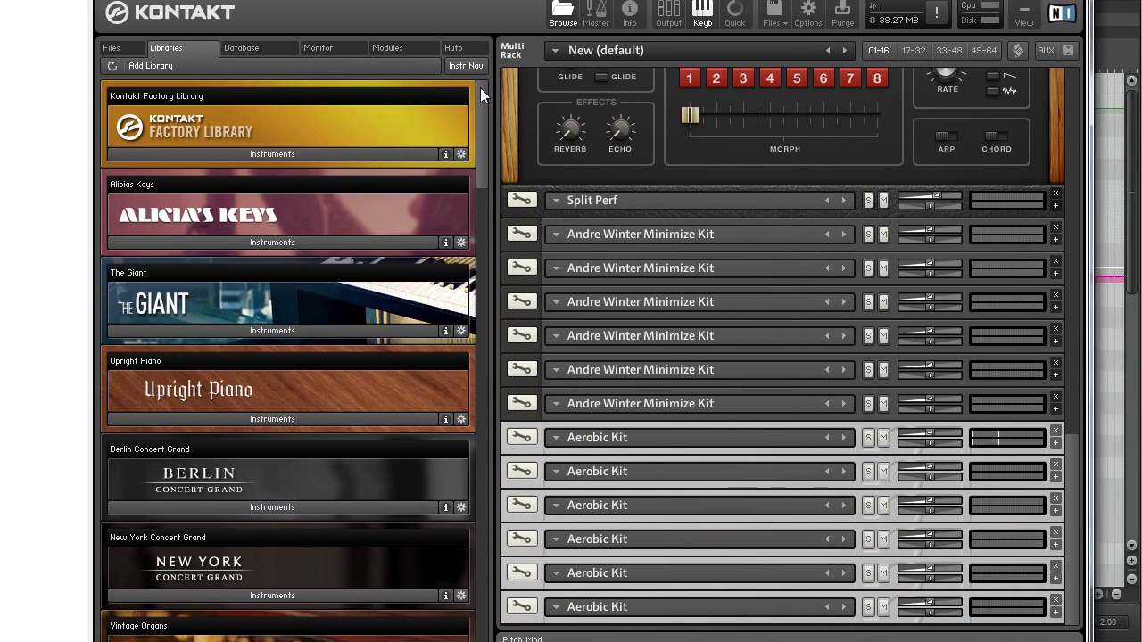
- Browse the Damage library's instruments to the 05 Damage Kits folder
{"action": "left_click_drag", "start_coordinate": [480, 87], "coordinate": [411, 325]}
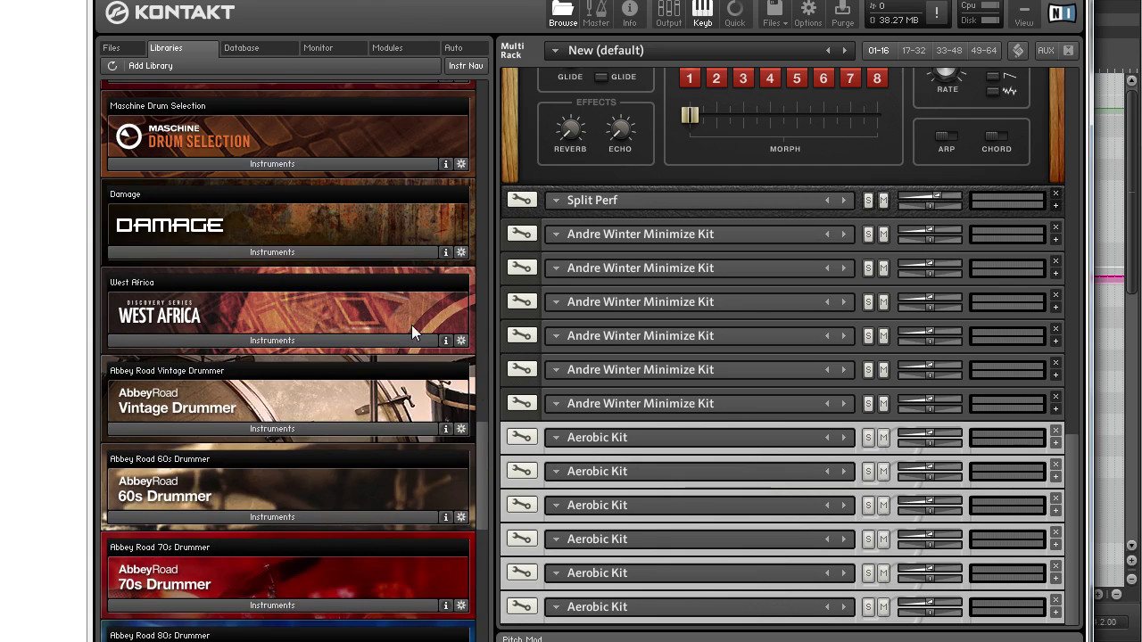
{"action": "left_click", "coordinate": [328, 254]}
{"action": "left_click", "coordinate": [207, 275]}
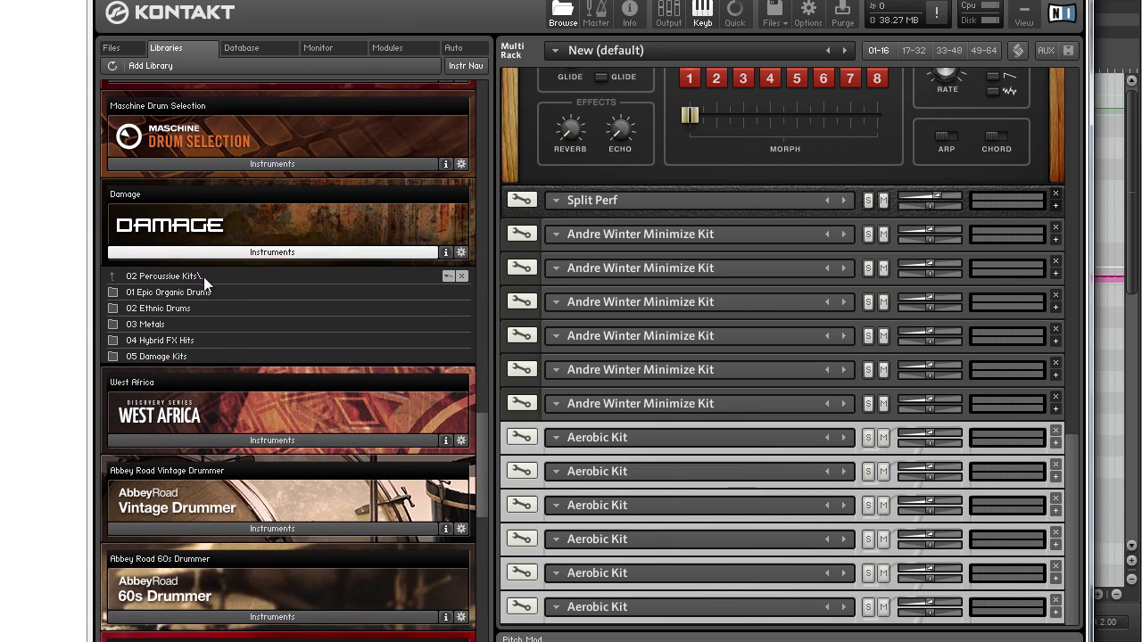
{"action": "left_click", "coordinate": [152, 358]}
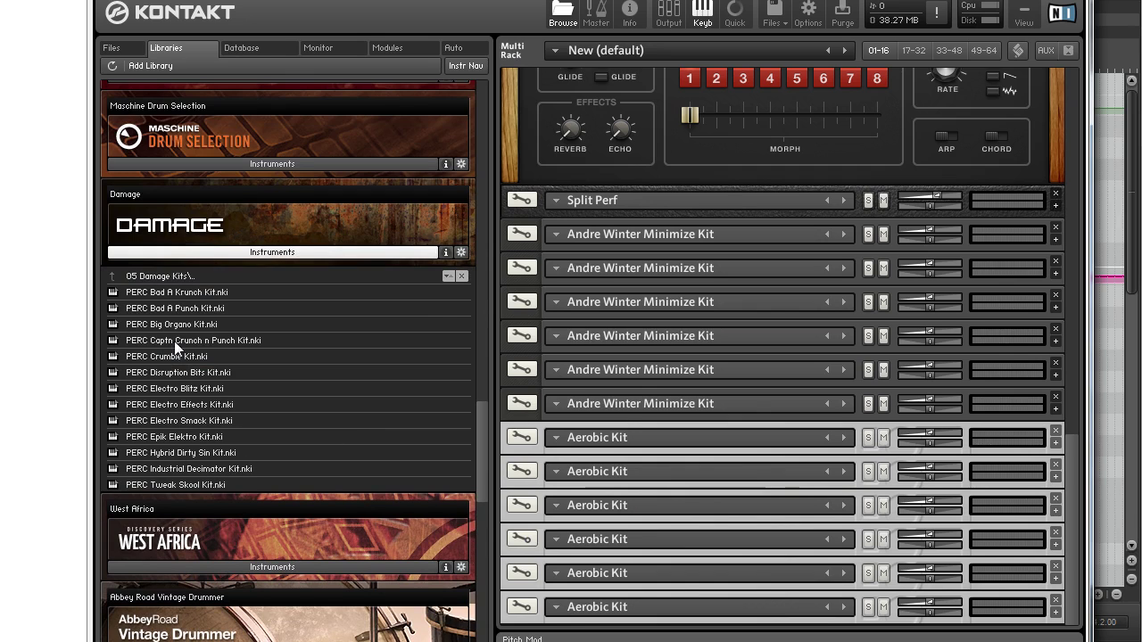
- Load PERC Bad A Krunch Kit in place of the first Aerobic Kit in the rack
{"action": "left_click", "coordinate": [173, 309]}
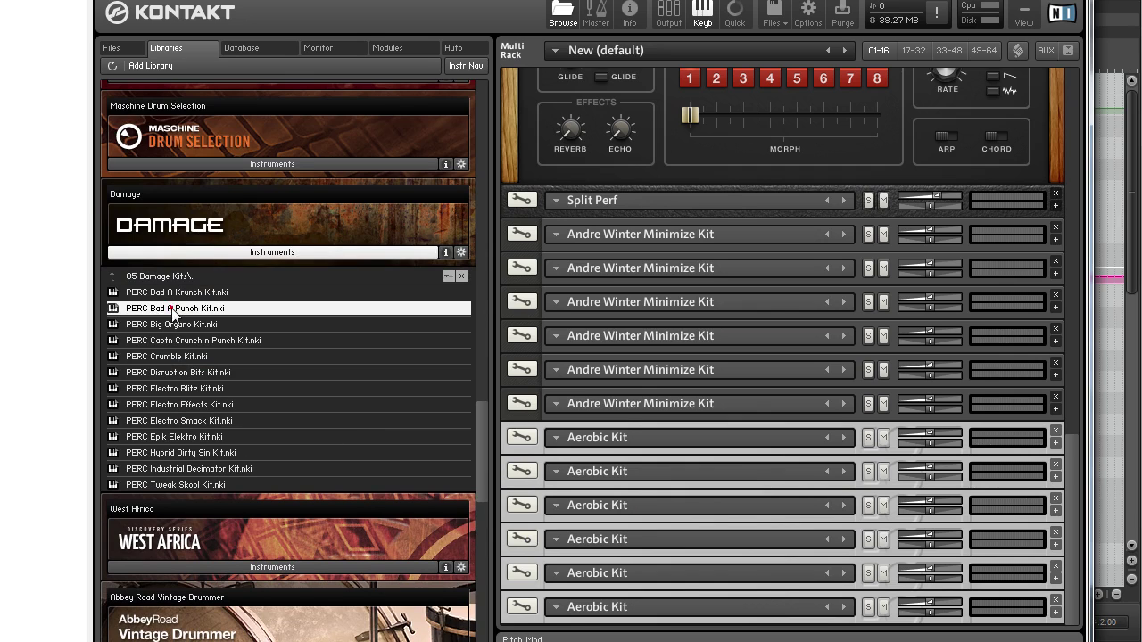
{"action": "left_click", "coordinate": [168, 293]}
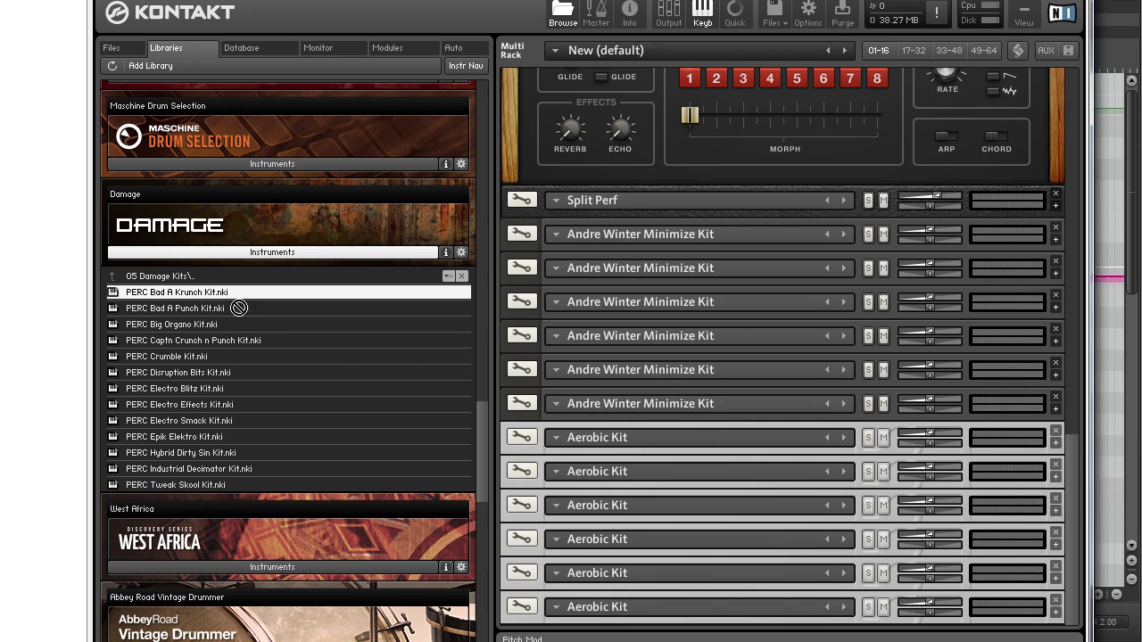
{"action": "left_click_drag", "start_coordinate": [643, 433], "coordinate": [643, 435]}
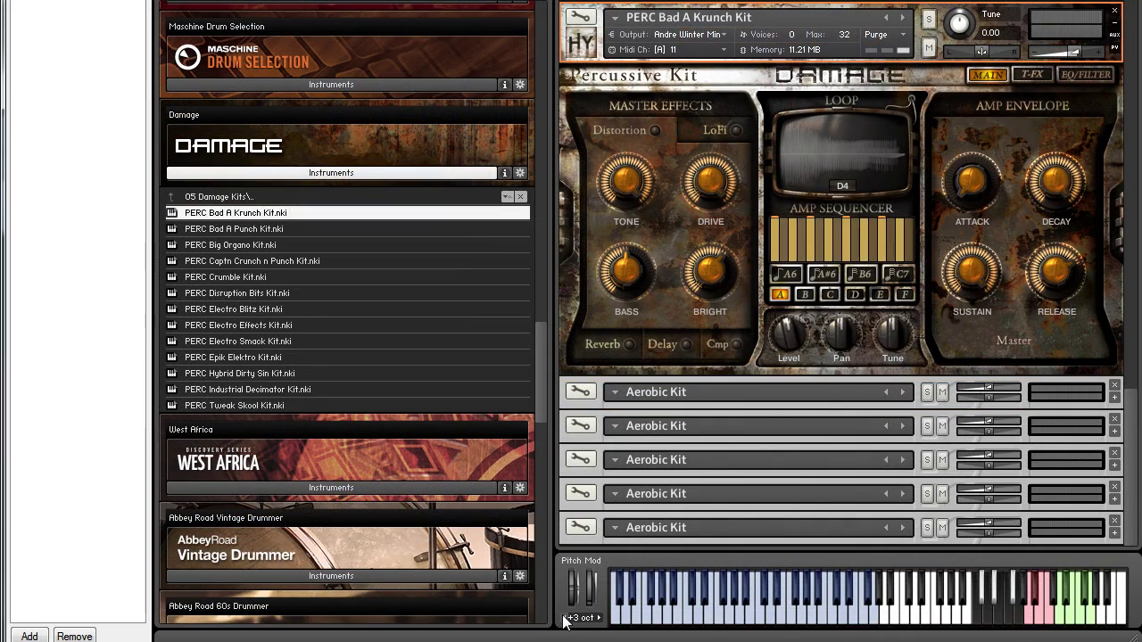
- Audition the loaded kit in a lower octave of the on-screen keyboard and raise the K5_Audio_7 track's volume
{"action": "double_click", "coordinate": [564, 617]}
{"action": "left_click", "coordinate": [757, 623]}
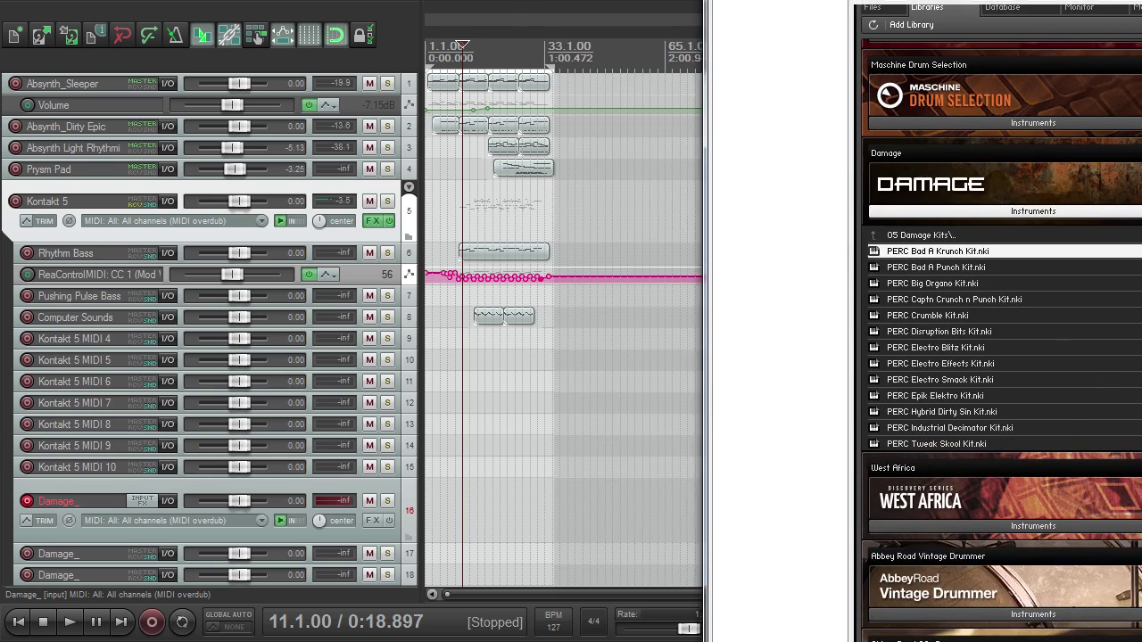
{"action": "scroll", "coordinate": [151, 454], "scroll_direction": "down", "scroll_amount": 10}
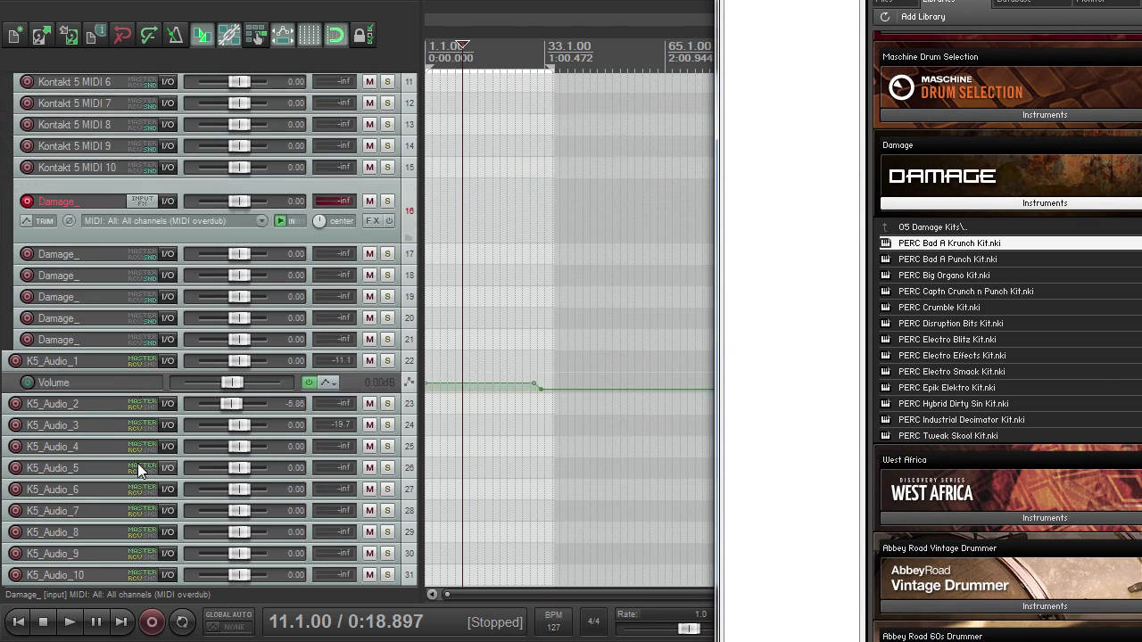
{"action": "left_click_drag", "start_coordinate": [238, 510], "coordinate": [266, 512]}
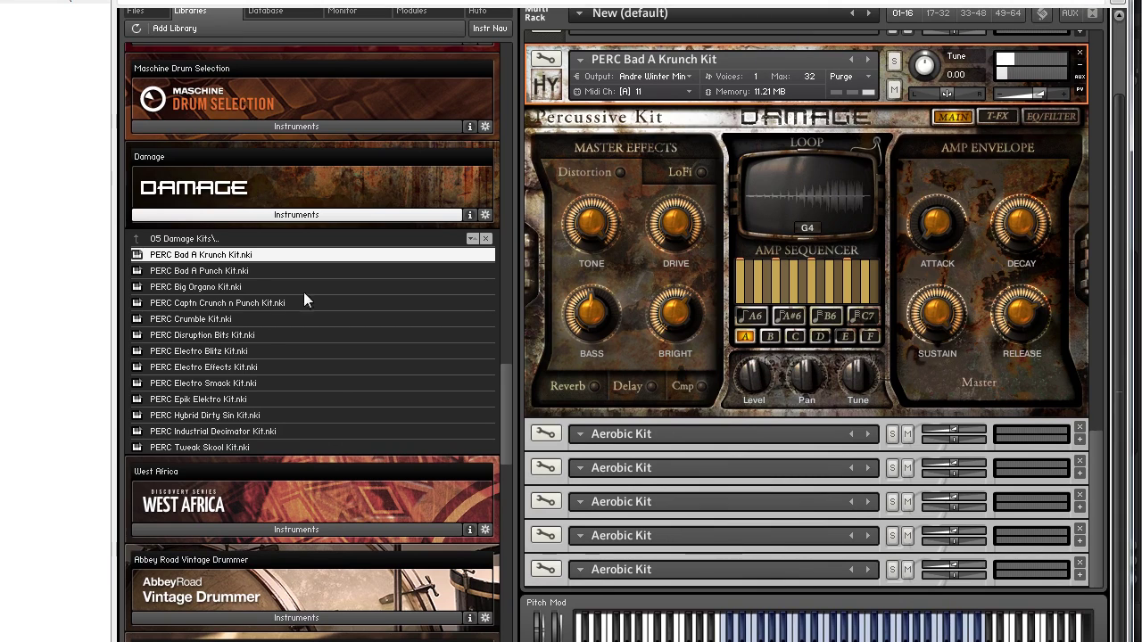
- Replace the loaded Krunch kit with PERC Bad A Punch Kit
{"action": "left_click_drag", "start_coordinate": [215, 273], "coordinate": [809, 121]}
{"action": "left_click_drag", "start_coordinate": [752, 68], "coordinate": [749, 66]}
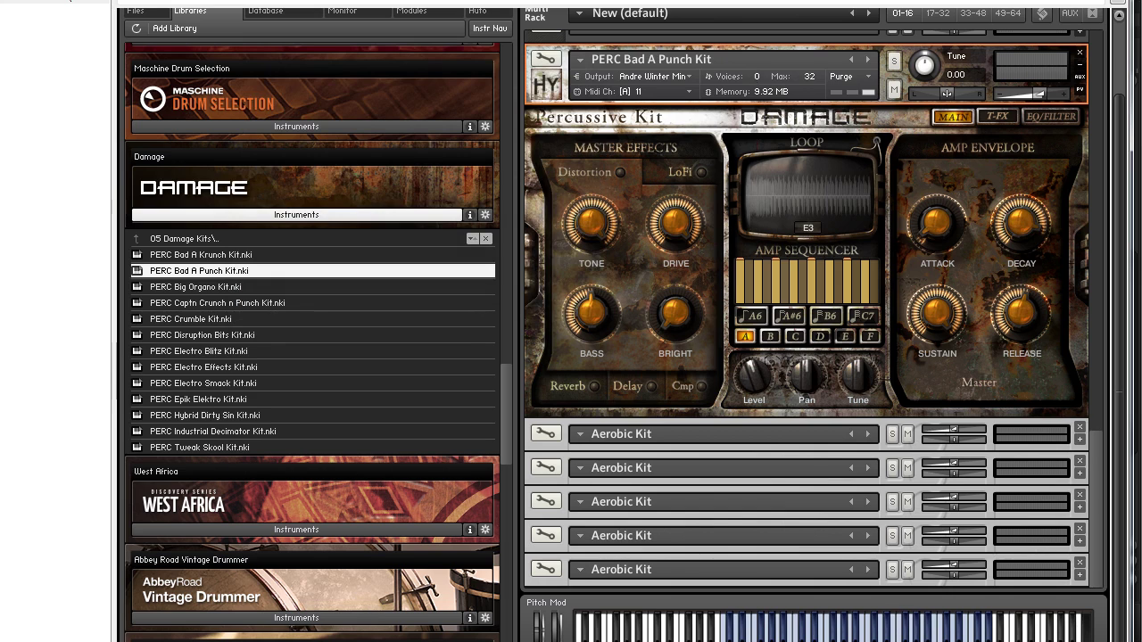
- Replace the instrument in the first rack slot with another percussion kit from the 05 Damage Kits folder
{"action": "left_click", "coordinate": [171, 288]}
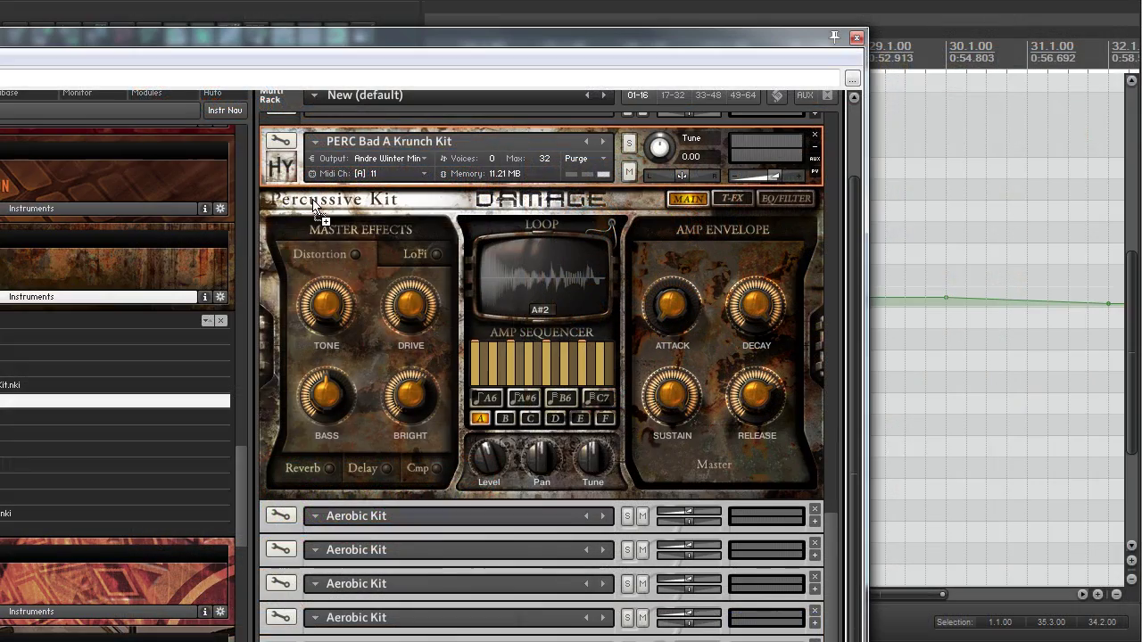
{"action": "left_click_drag", "start_coordinate": [393, 124], "coordinate": [392, 142]}
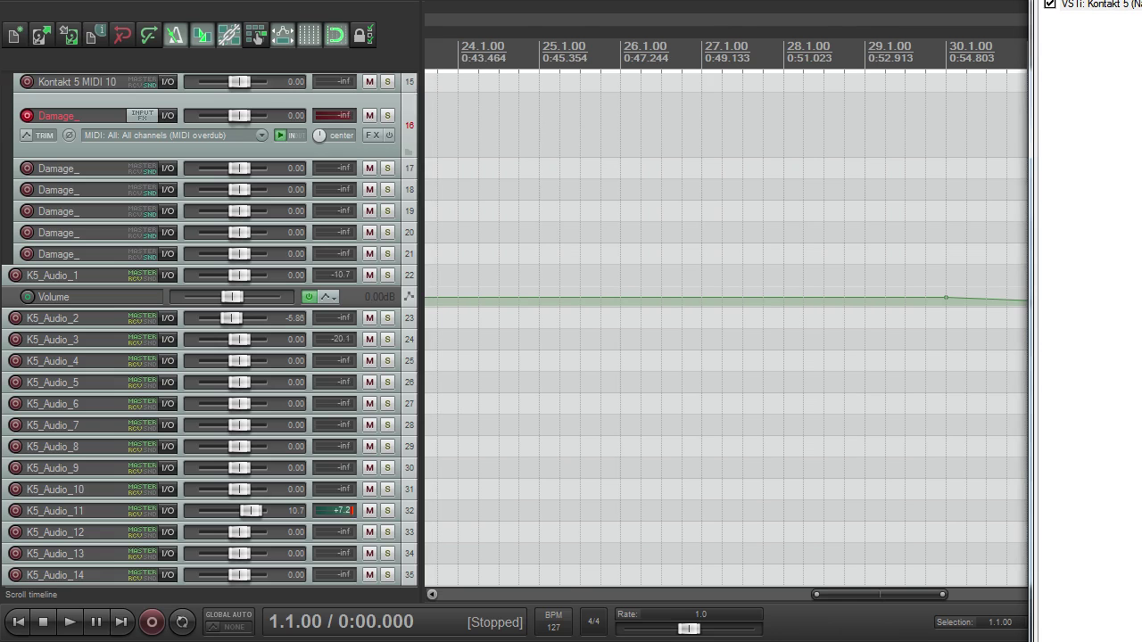
- Play the project while adjusting the K5_Audio_11 track's level, and set its volume to 0.00 dB
{"action": "key", "text": "space"}
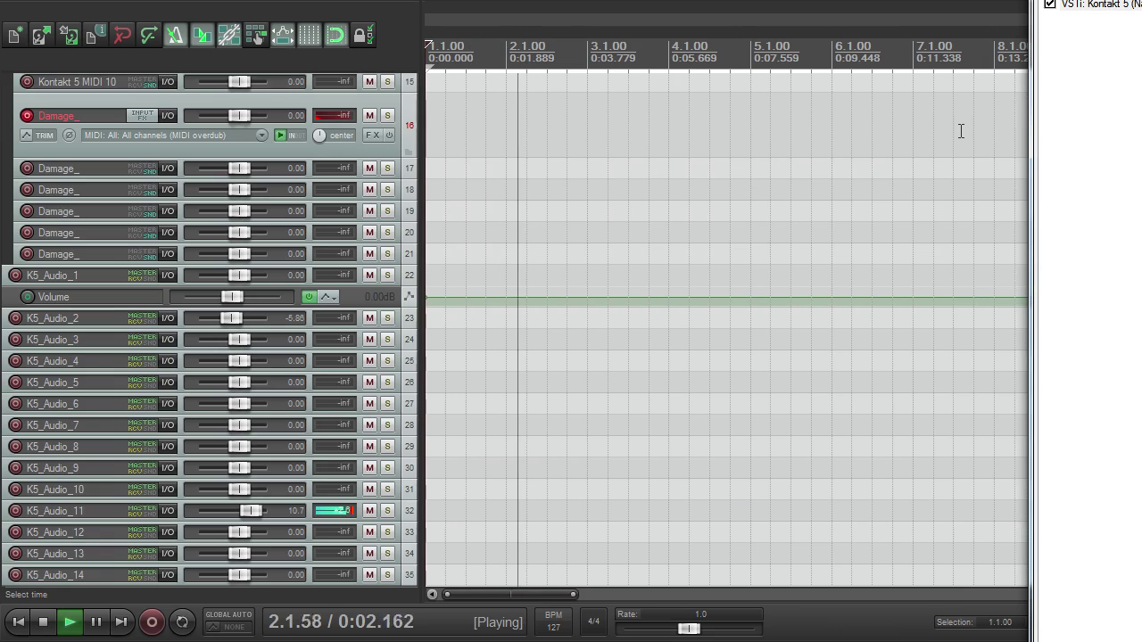
{"action": "left_click_drag", "start_coordinate": [251, 511], "coordinate": [238, 516]}
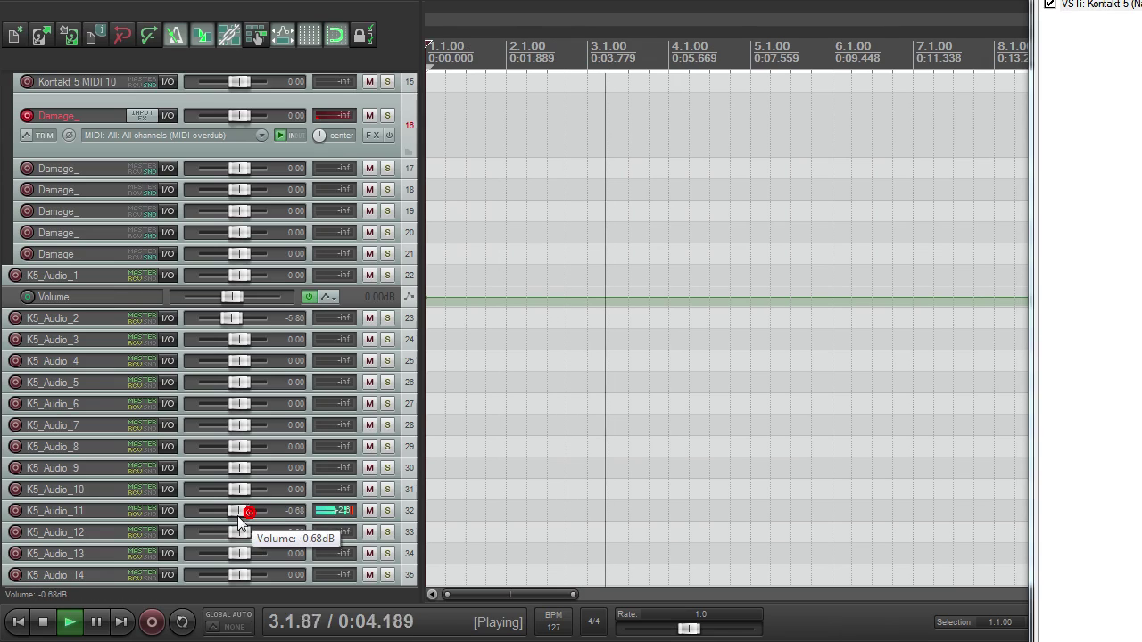
{"action": "key", "text": "space"}
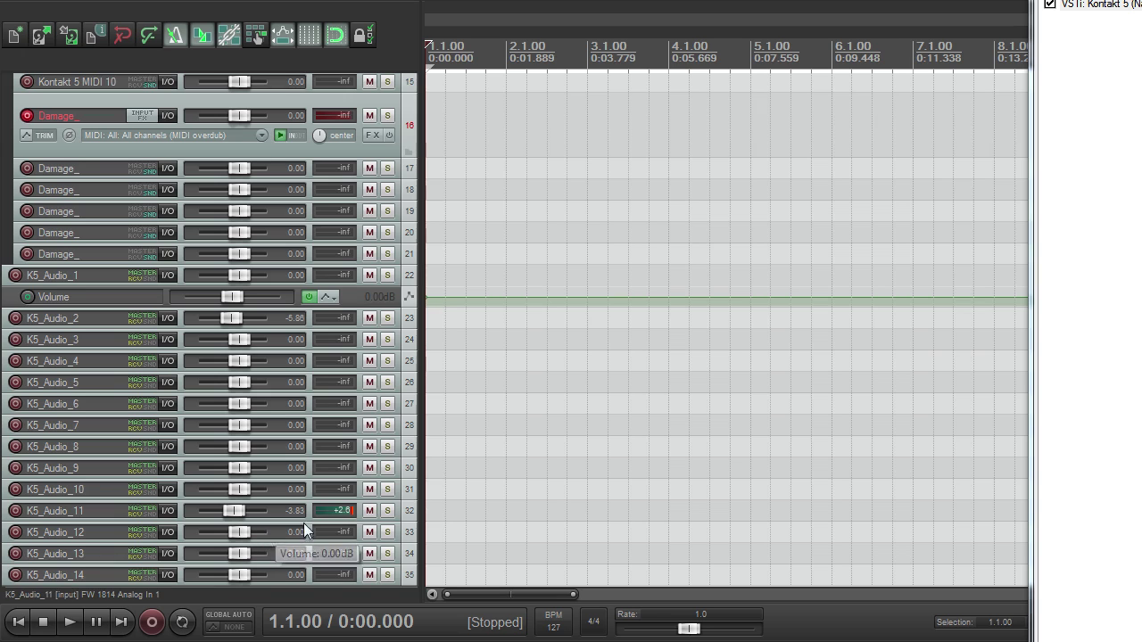
{"action": "double_click", "coordinate": [225, 515]}
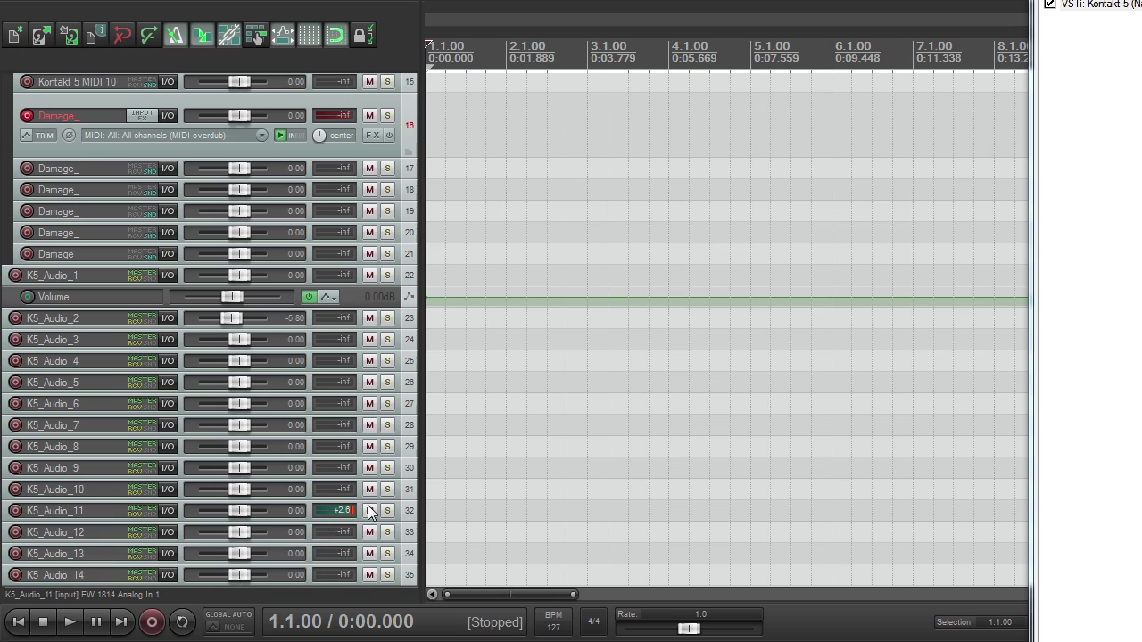
- Record a drum part on the armed Damage_ track and open the recorded take in the MIDI editor
{"action": "key", "text": "ctrl+r"}
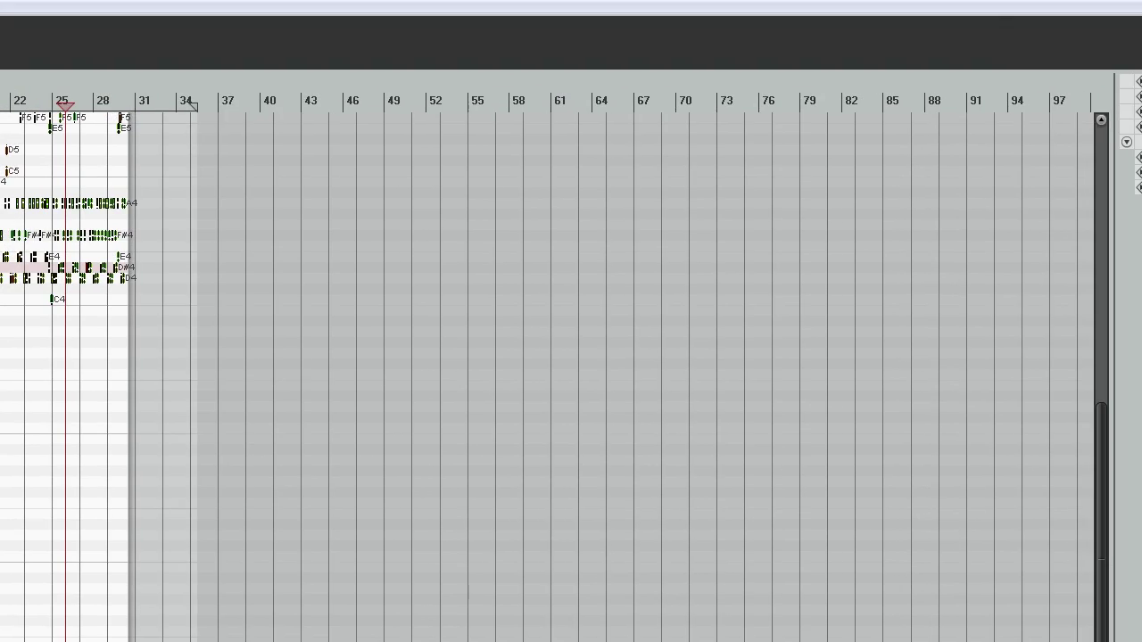
{"action": "left_click_drag", "start_coordinate": [1141, 0], "coordinate": [399, 250]}
{"action": "left_click_drag", "start_coordinate": [247, 253], "coordinate": [175, 292]}
- Play back the recorded drum notes from bar 25 and examine the passage between bars 25 and 30
{"action": "scroll", "coordinate": [504, 165], "scroll_direction": "up", "scroll_amount": 4}
{"action": "key", "text": "space"}
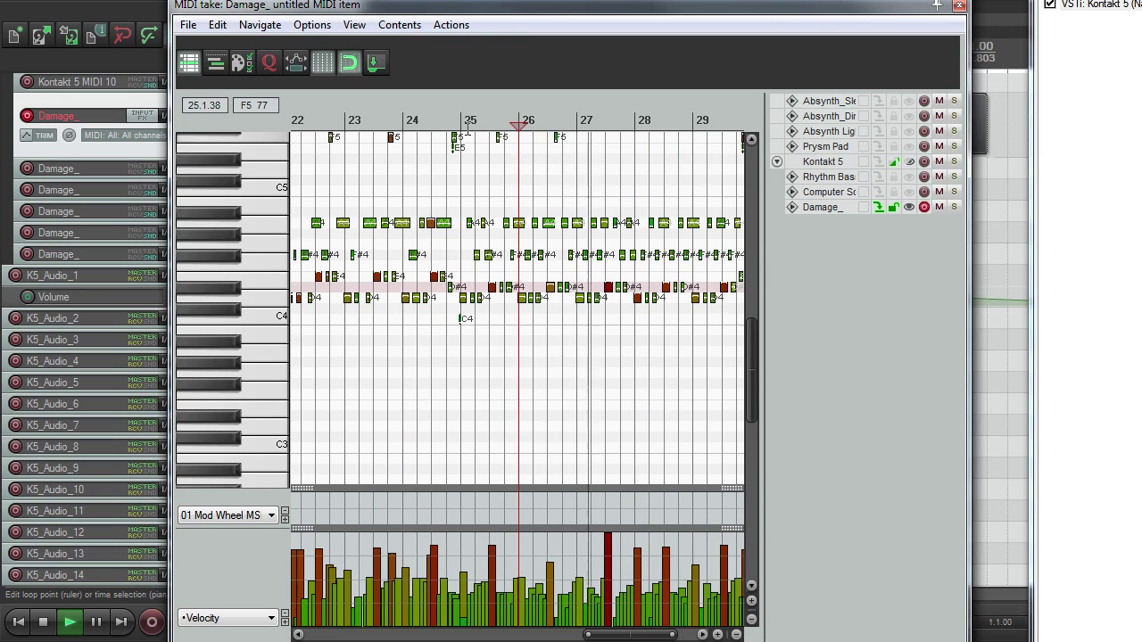
{"action": "left_click", "coordinate": [459, 121]}
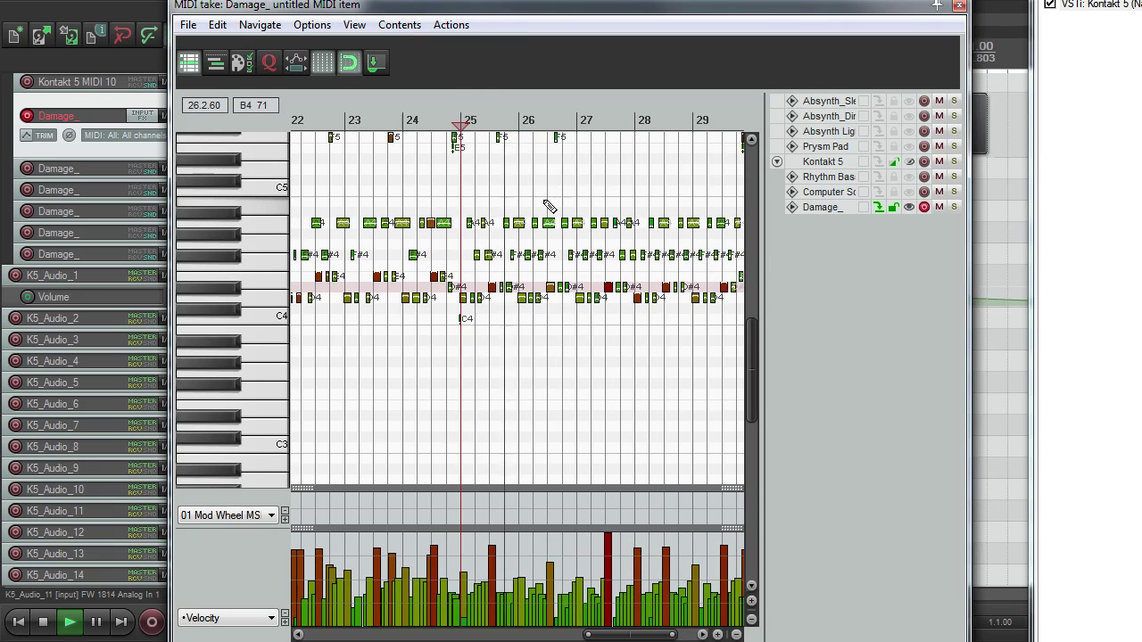
{"action": "scroll", "coordinate": [551, 212], "scroll_direction": "up", "scroll_amount": 1}
{"action": "scroll", "coordinate": [571, 212], "scroll_direction": "down", "scroll_amount": 1}
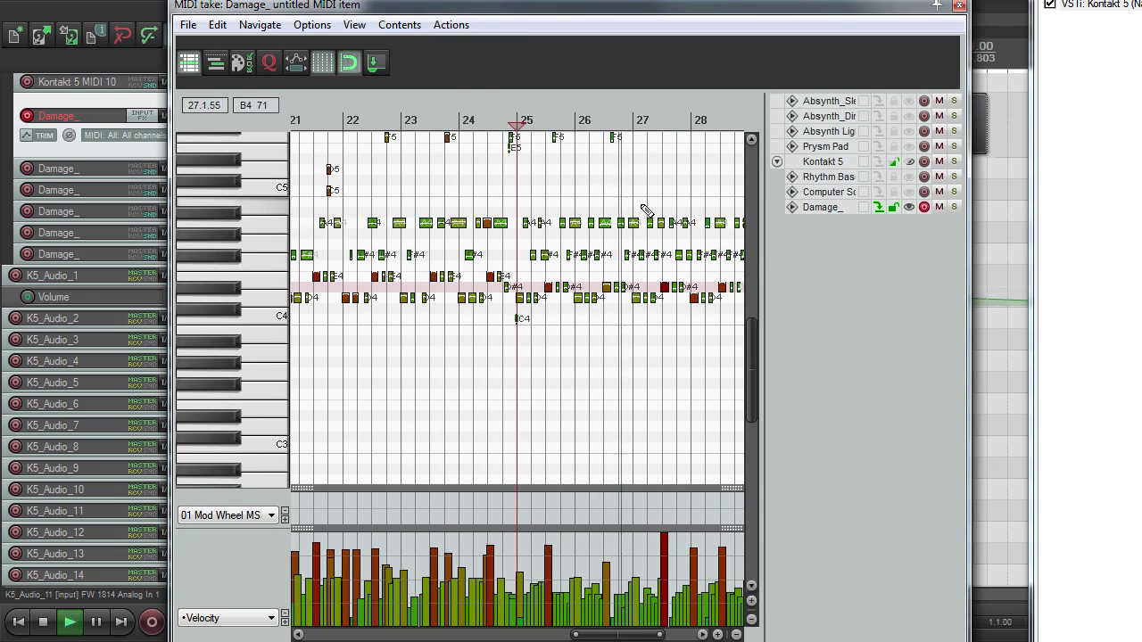
{"action": "scroll", "coordinate": [642, 206], "scroll_direction": "up", "scroll_amount": 3}
{"action": "scroll", "coordinate": [641, 208], "scroll_direction": "down", "scroll_amount": 4}
{"action": "scroll", "coordinate": [628, 206], "scroll_direction": "up", "scroll_amount": 3}
{"action": "scroll", "coordinate": [609, 210], "scroll_direction": "down", "scroll_amount": 4}
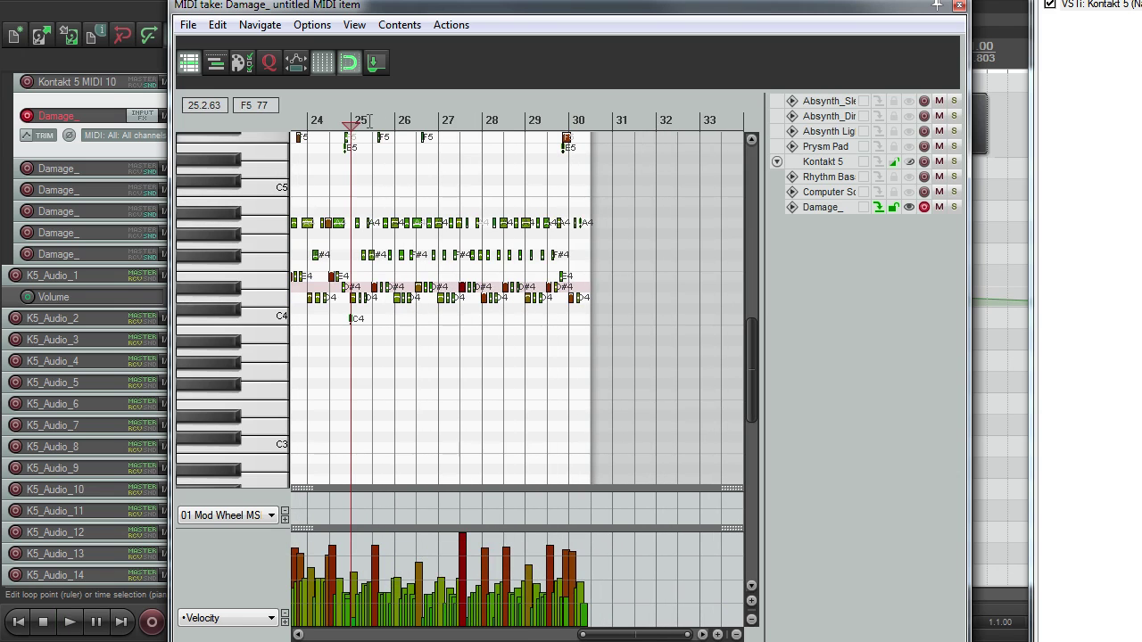
- Delete the recorded notes before bar 25 and enlarge the MIDI editor window
{"action": "left_click_drag", "start_coordinate": [357, 369], "coordinate": [567, 365]}
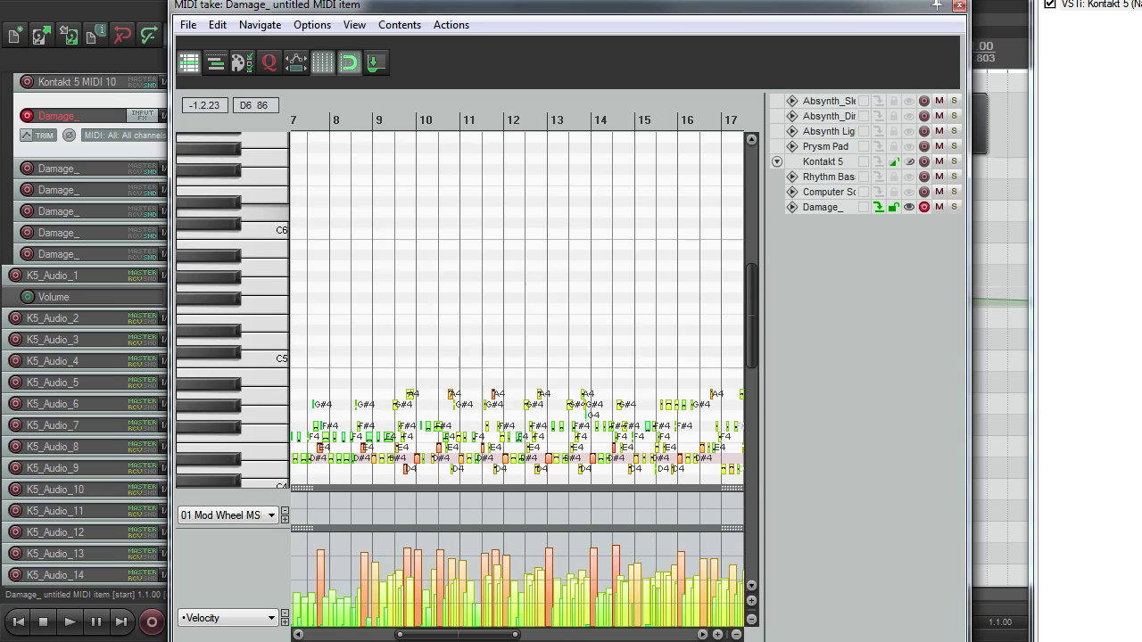
{"action": "scroll", "coordinate": [375, 216], "scroll_direction": "down", "scroll_amount": 2}
{"action": "scroll", "coordinate": [556, 161], "scroll_direction": "down", "scroll_amount": 3}
{"action": "left_click_drag", "start_coordinate": [602, 68], "coordinate": [364, 15]}
{"action": "left_click_drag", "start_coordinate": [819, 209], "coordinate": [1141, 219]}
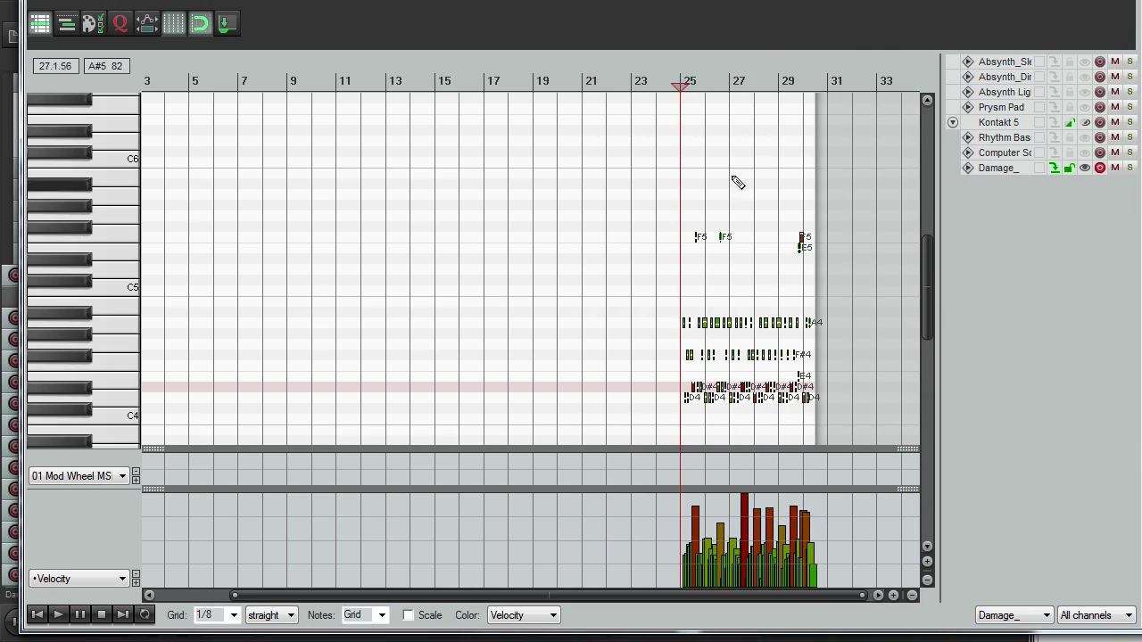
- Select all remaining notes from bar 25 onward and try quantizing their position and note end to a 1/16 grid
{"action": "scroll", "coordinate": [738, 182], "scroll_direction": "up", "scroll_amount": 5}
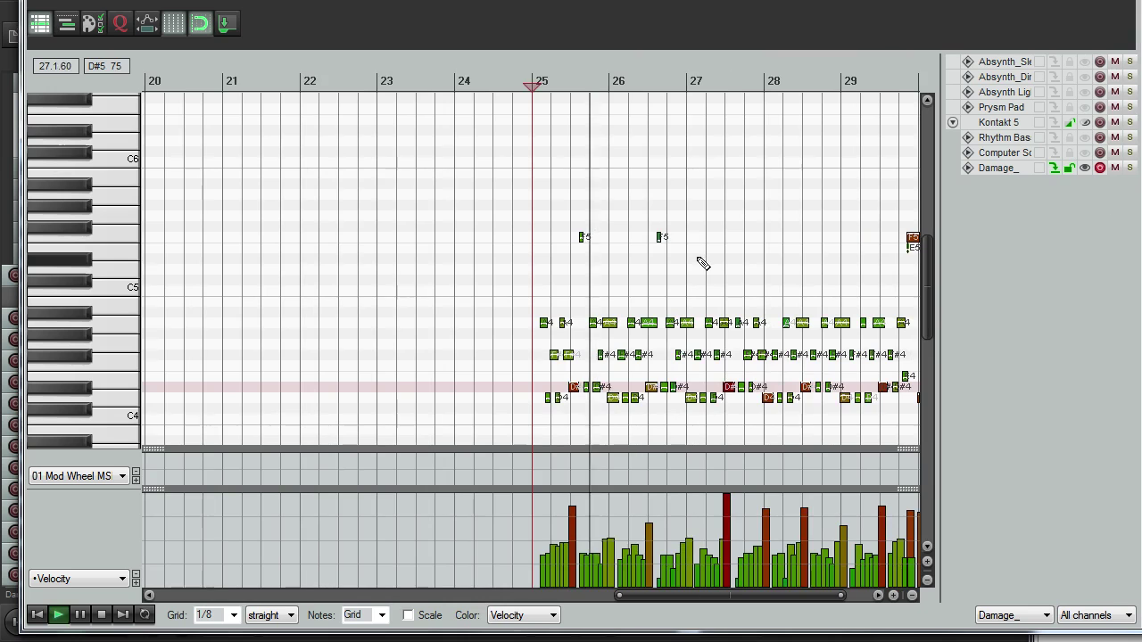
{"action": "scroll", "coordinate": [702, 263], "scroll_direction": "down", "scroll_amount": 3}
{"action": "scroll", "coordinate": [696, 262], "scroll_direction": "up", "scroll_amount": 2}
{"action": "key", "text": "space"}
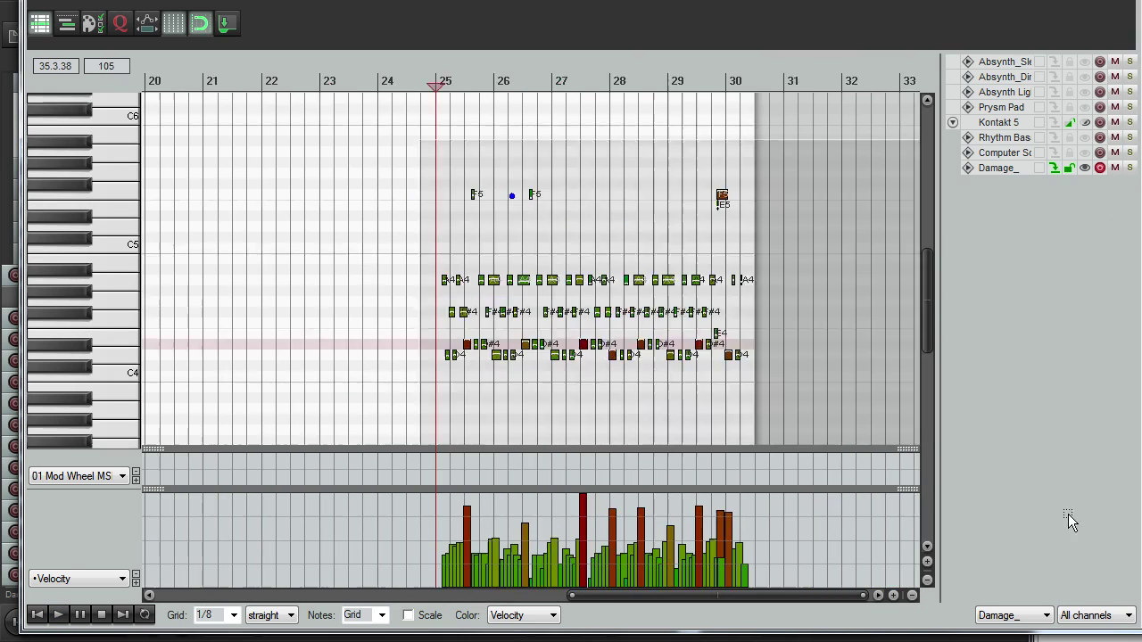
{"action": "key", "text": "ctrl+a"}
{"action": "key", "text": "ctrl+q"}
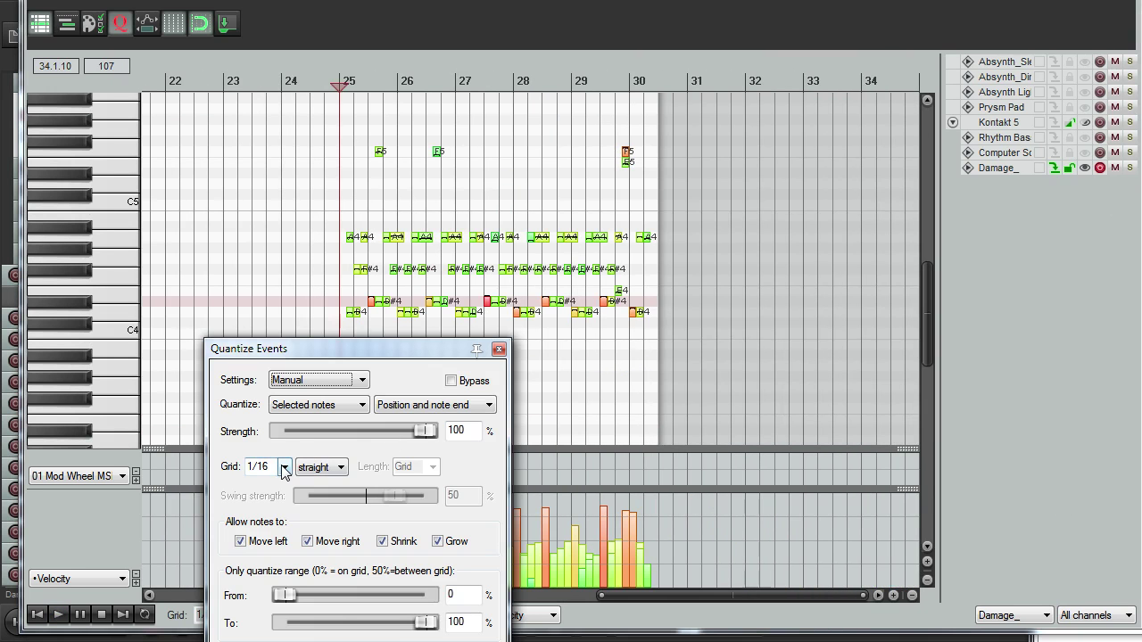
{"action": "key", "text": "Escape"}
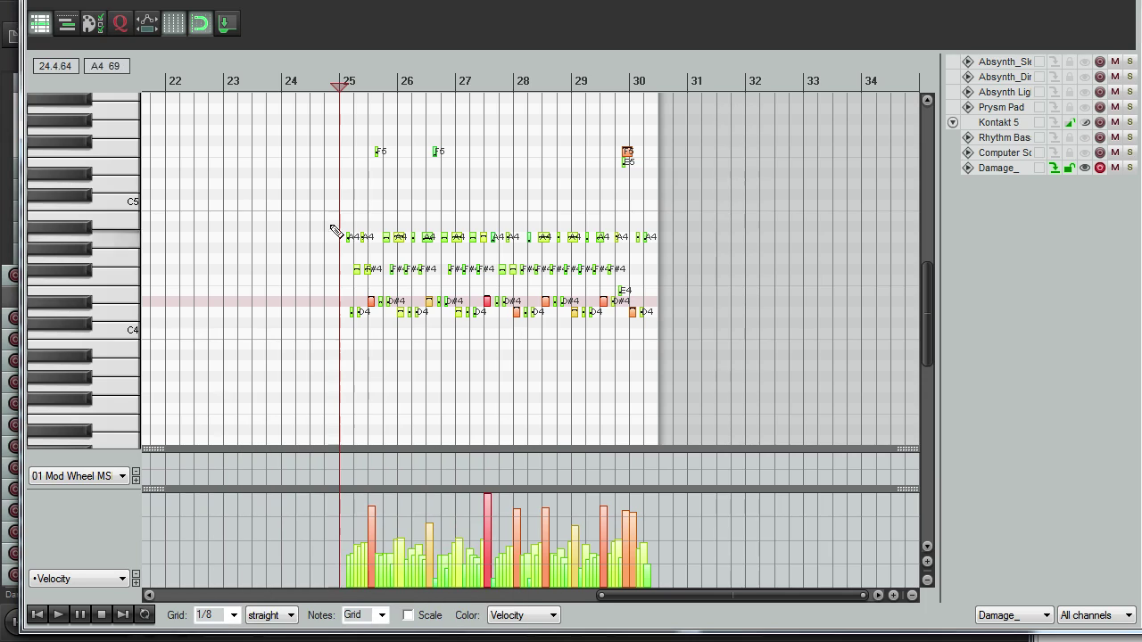
- Quantize the position and note length of the selected notes to a 1/16 straight grid at 100% strength
{"action": "key", "text": "space"}
{"action": "scroll", "coordinate": [640, 279], "scroll_direction": "up", "scroll_amount": 4}
{"action": "key", "text": "space"}
{"action": "scroll", "coordinate": [641, 279], "scroll_direction": "down", "scroll_amount": 4}
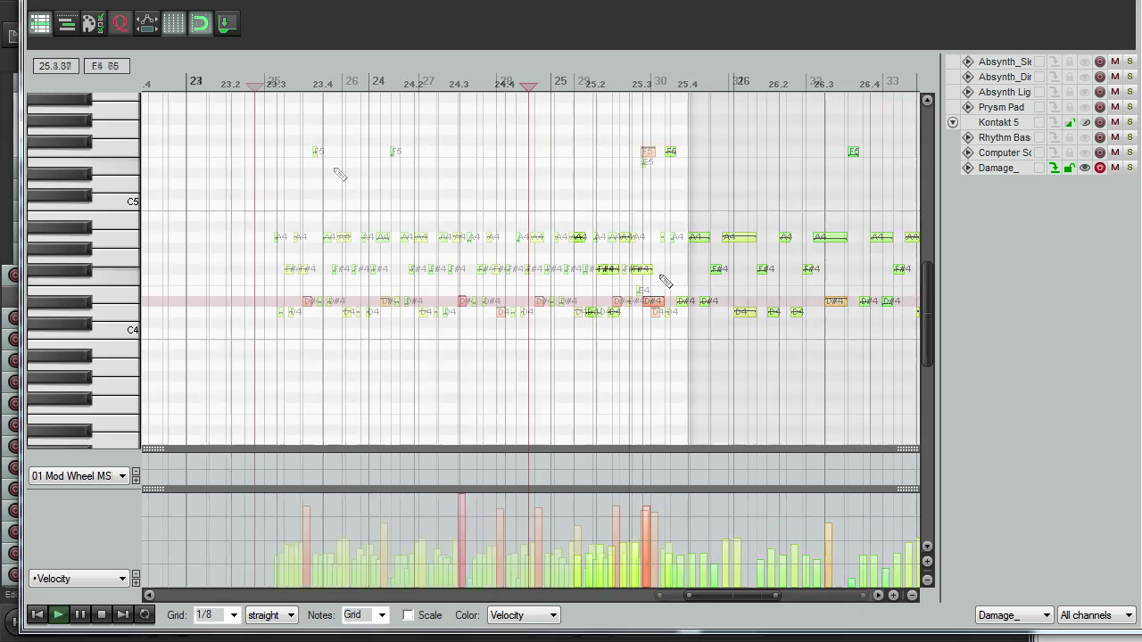
{"action": "key", "text": "ctrl+q"}
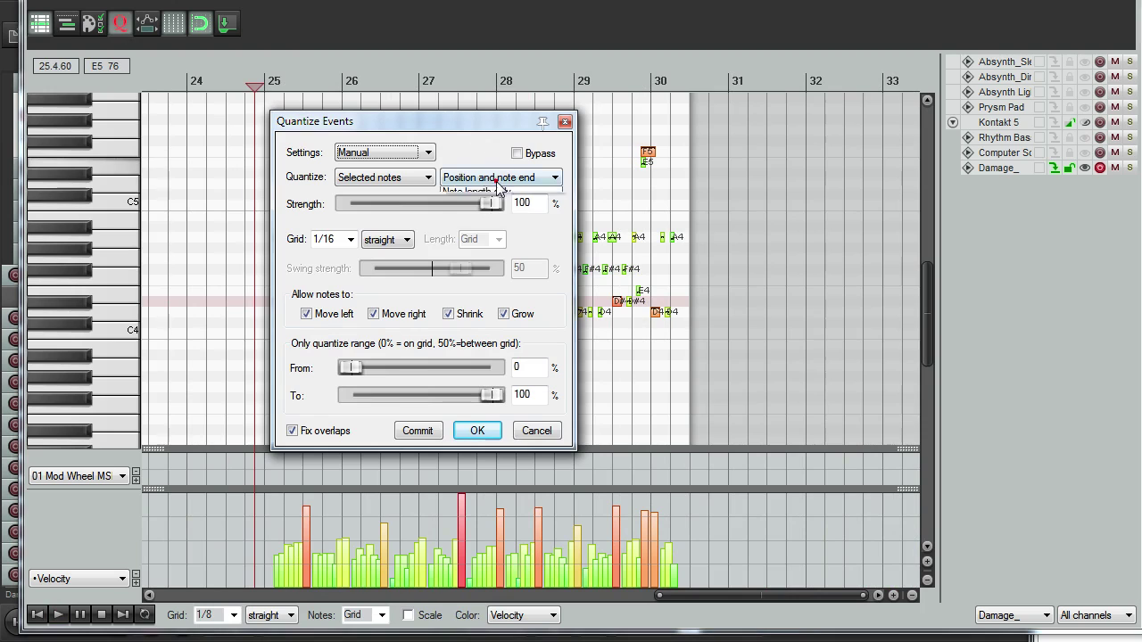
{"action": "left_click", "coordinate": [496, 179]}
{"action": "left_click", "coordinate": [496, 217]}
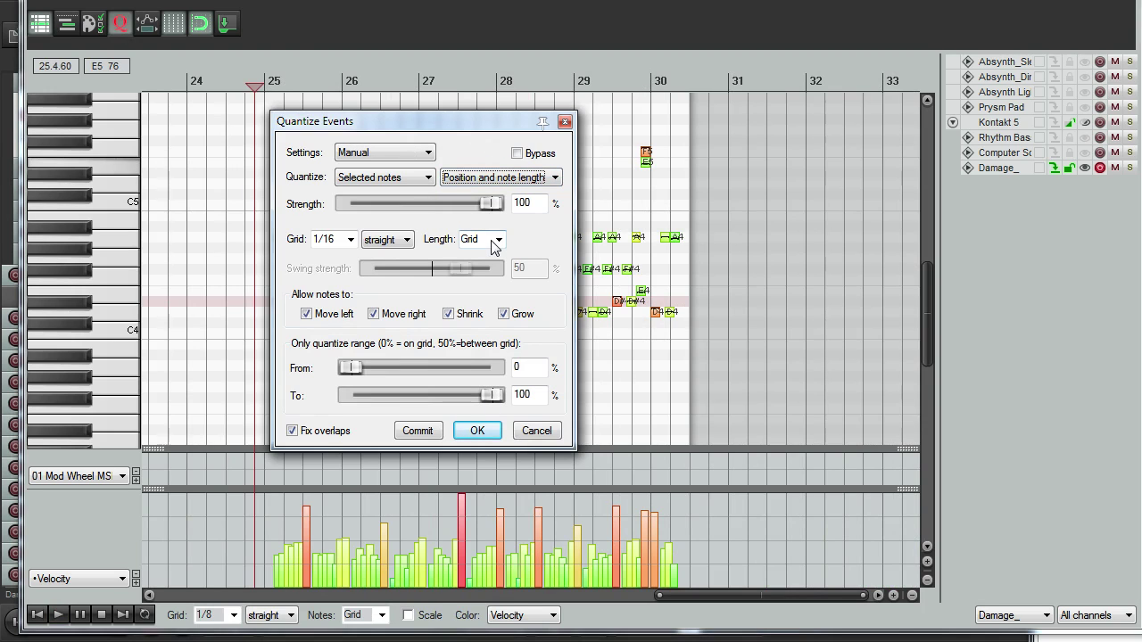
{"action": "scroll", "coordinate": [492, 247], "scroll_direction": "down", "scroll_amount": 4}
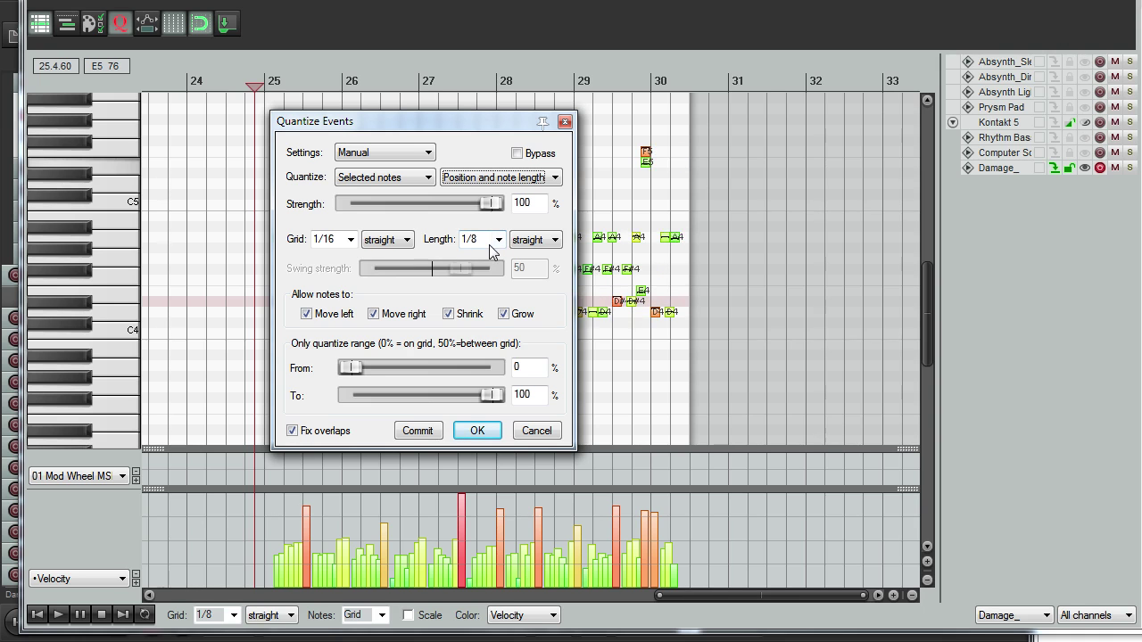
{"action": "left_click", "coordinate": [476, 431]}
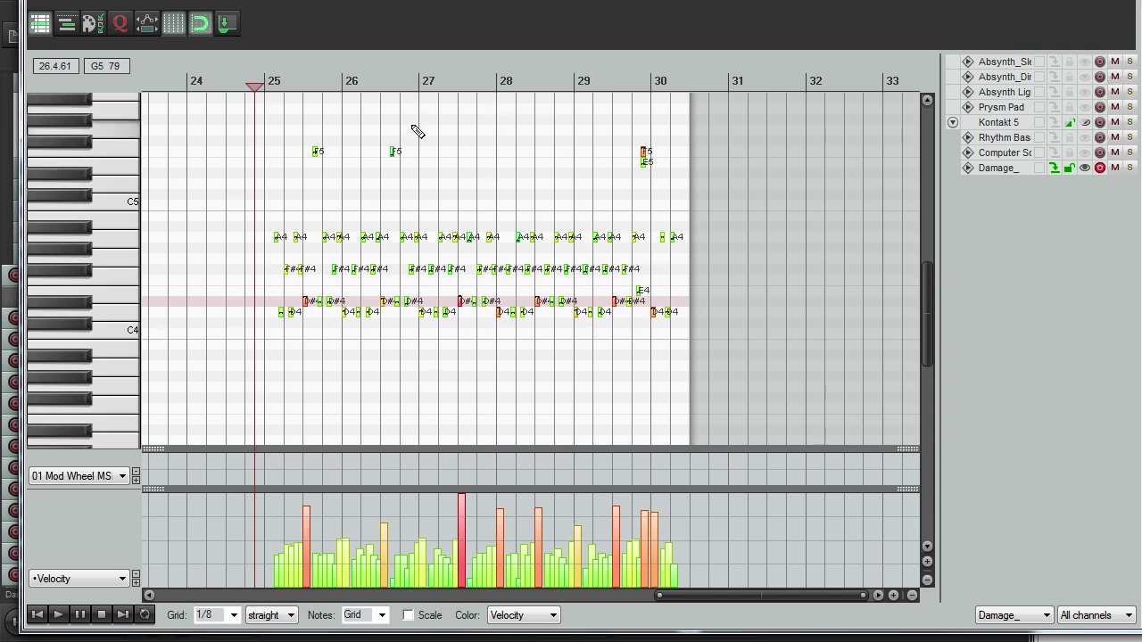
- Delete all notes in bar 25 so the part starts at bar 26
{"action": "scroll", "coordinate": [375, 161], "scroll_direction": "up", "scroll_amount": 3}
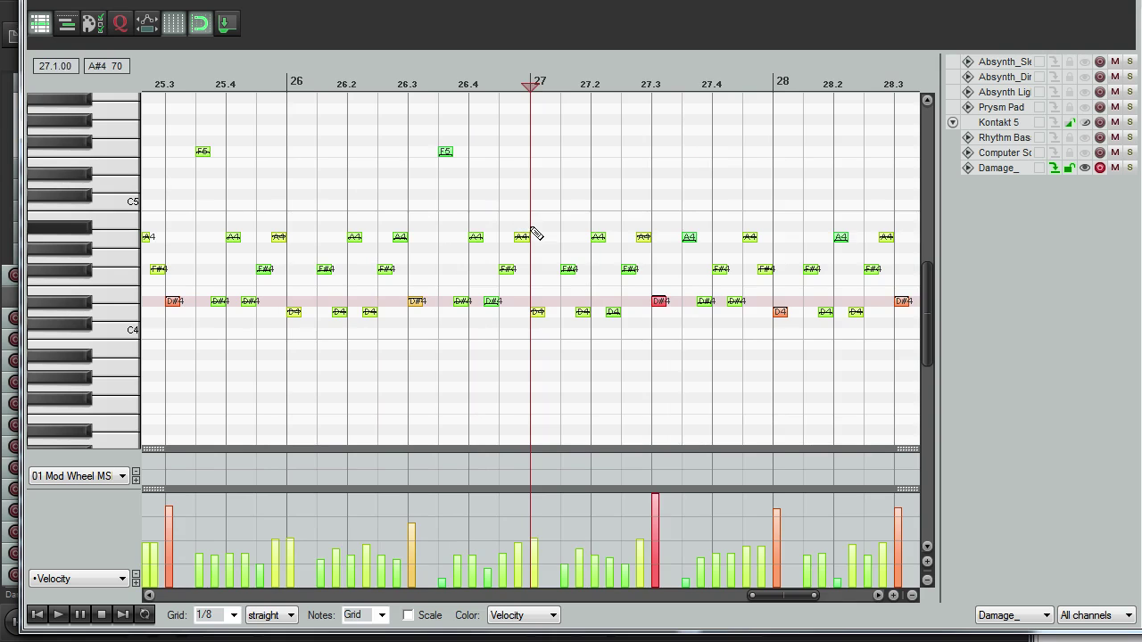
{"action": "scroll", "coordinate": [536, 230], "scroll_direction": "down", "scroll_amount": 2}
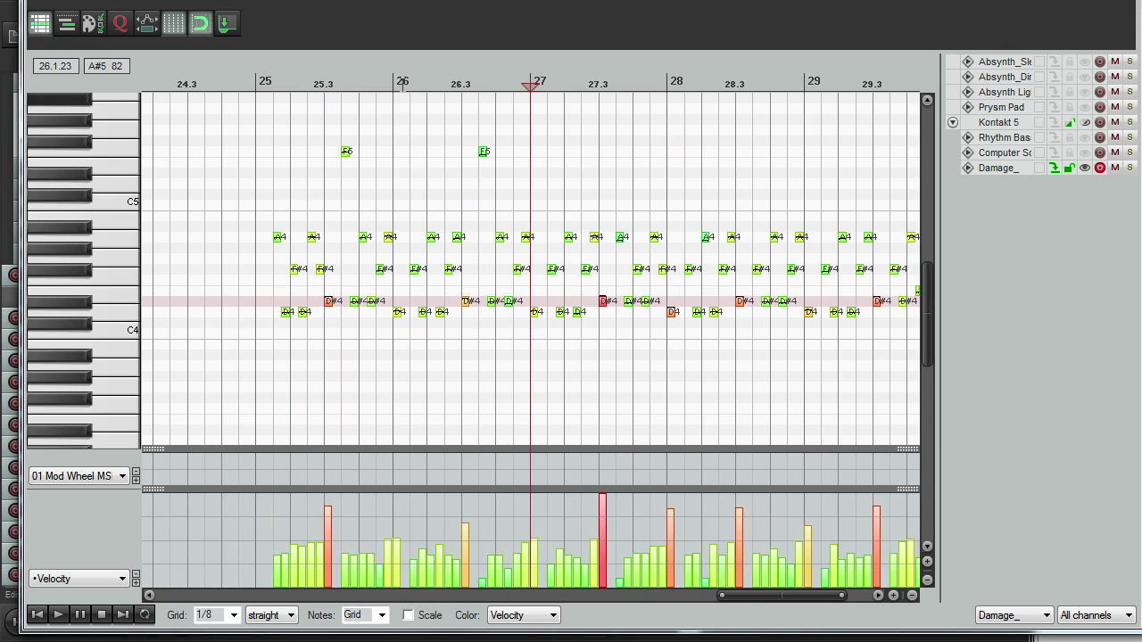
{"action": "left_click", "coordinate": [395, 83]}
{"action": "key", "text": "space"}
{"action": "left_click_drag", "start_coordinate": [275, 143], "coordinate": [395, 395]}
{"action": "key", "text": "Delete"}
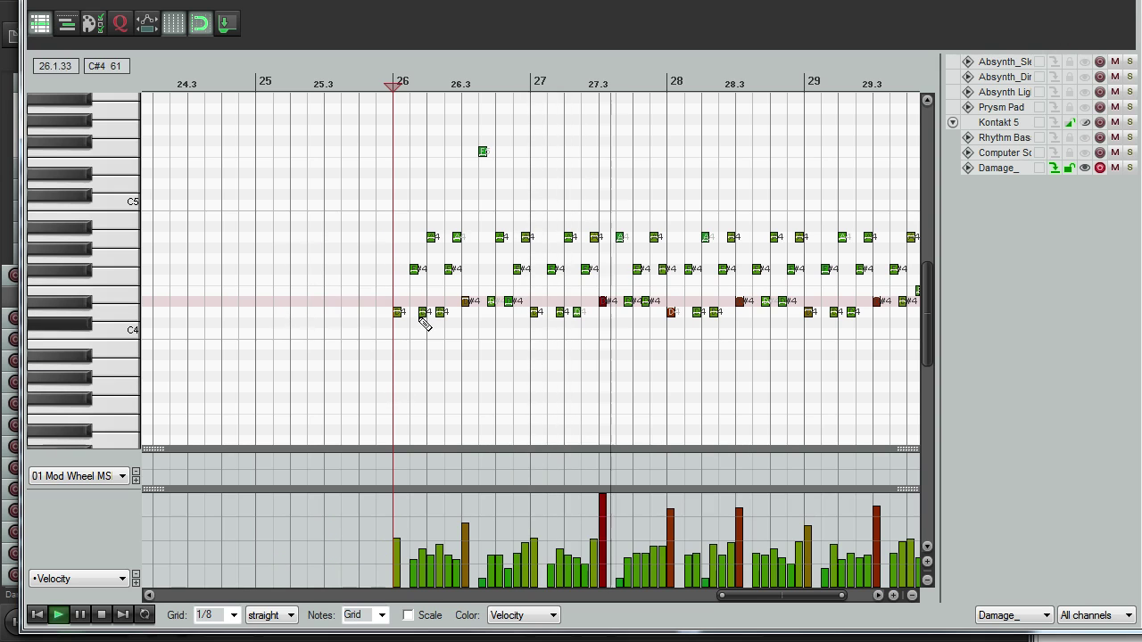
- Delete the notes from bar 30 onward and the E5 note at the end of bar 29
{"action": "scroll", "coordinate": [711, 332], "scroll_direction": "down", "scroll_amount": 2}
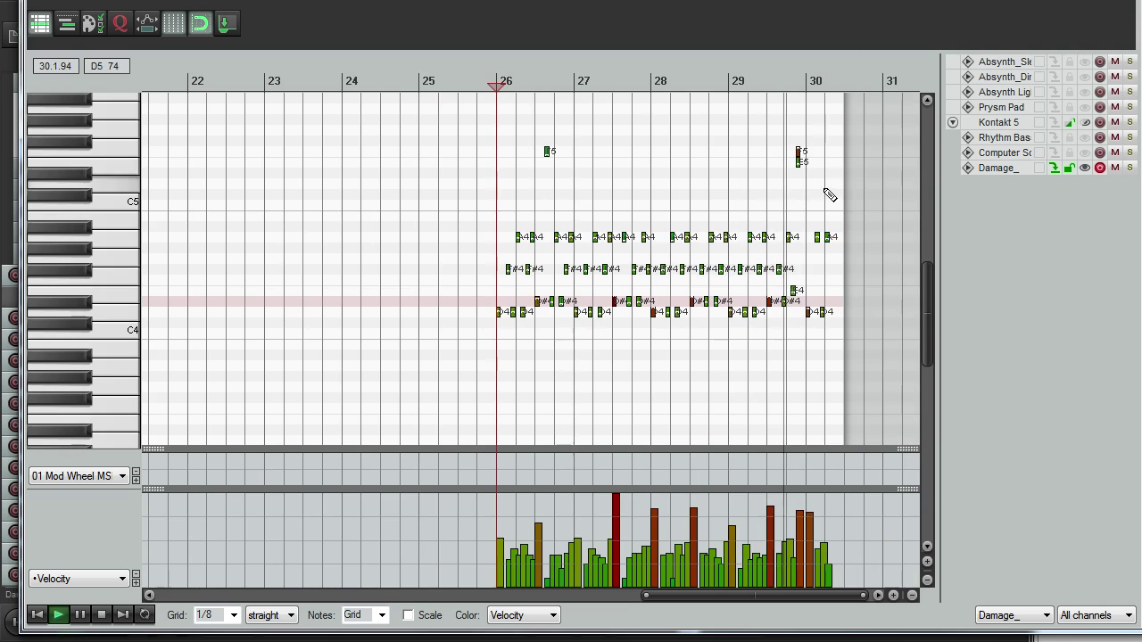
{"action": "key", "text": "space"}
{"action": "scroll", "coordinate": [762, 184], "scroll_direction": "up", "scroll_amount": 1}
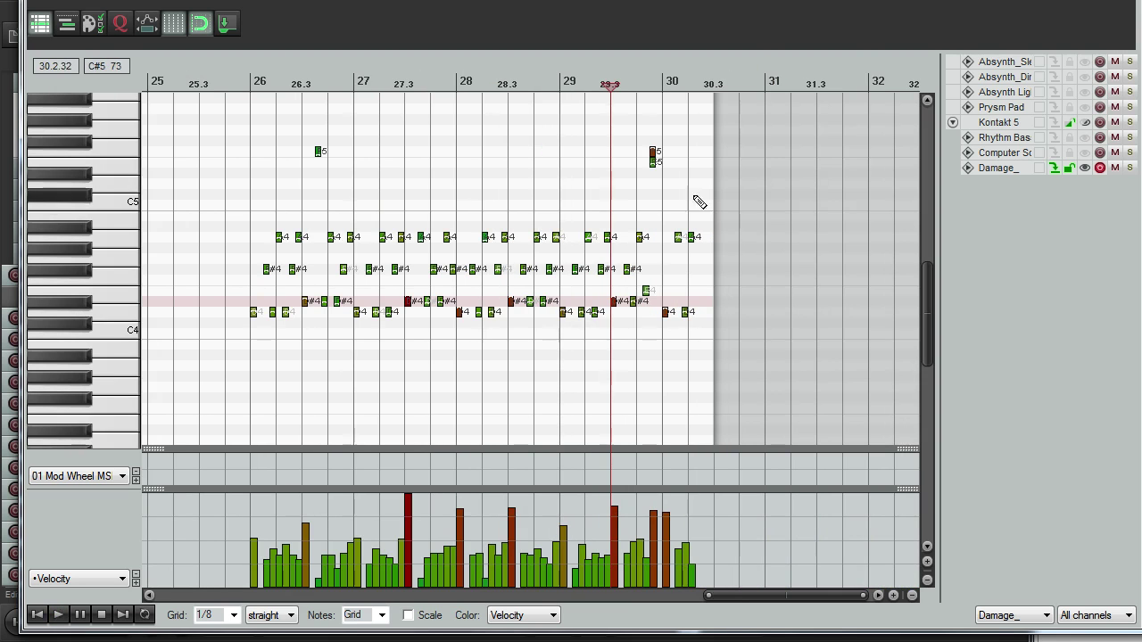
{"action": "left_click_drag", "start_coordinate": [699, 211], "coordinate": [667, 360]}
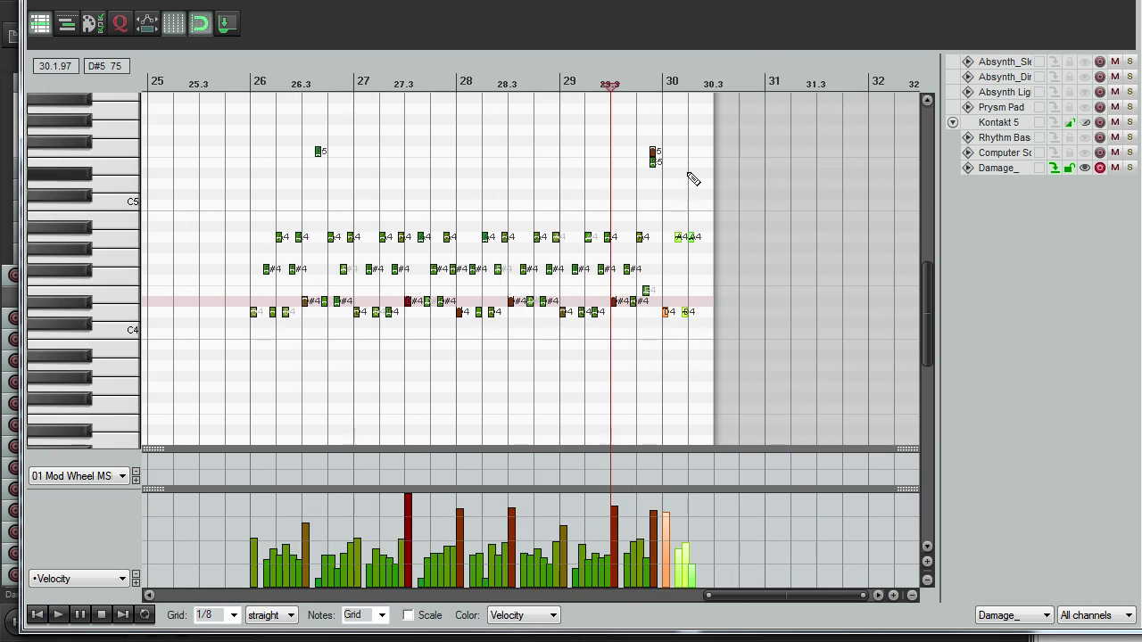
{"action": "key", "text": "Delete"}
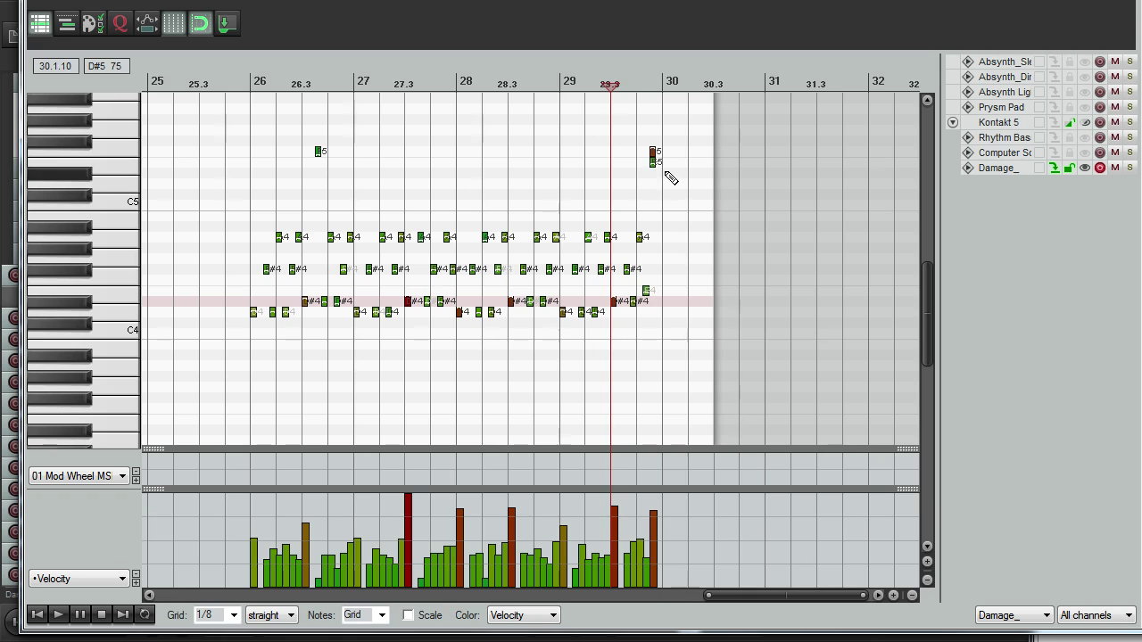
{"action": "key", "text": "Delete"}
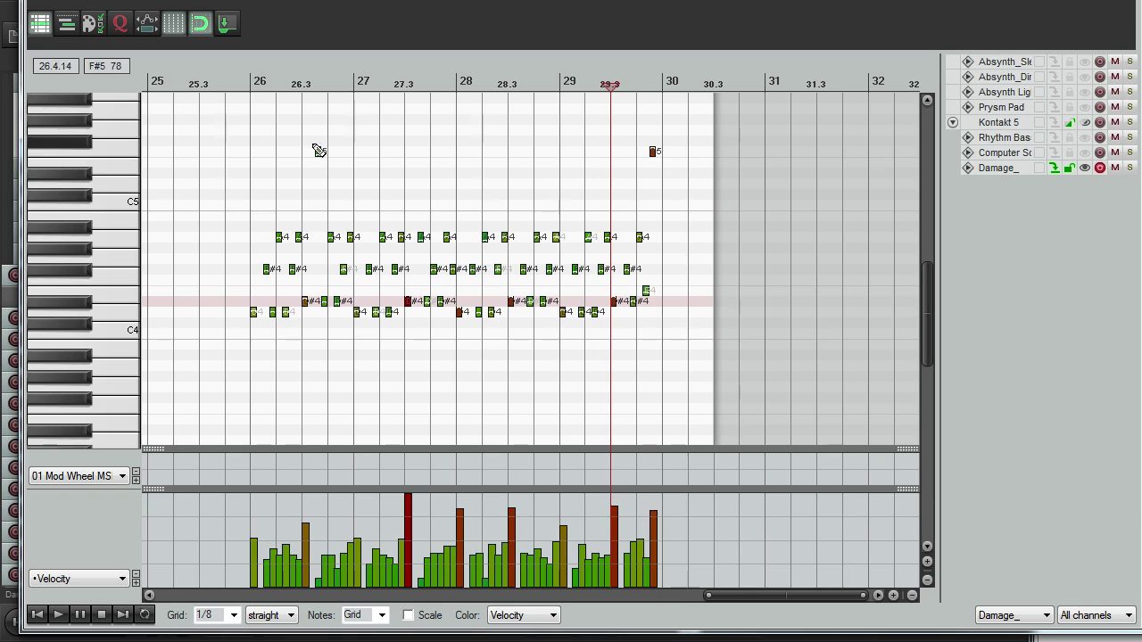
- Lower the velocity of the loudest hits between bars 27 and 30 and set the editor grid to 1/32
{"action": "left_click", "coordinate": [237, 86]}
{"action": "left_click_drag", "start_coordinate": [408, 498], "coordinate": [454, 521]}
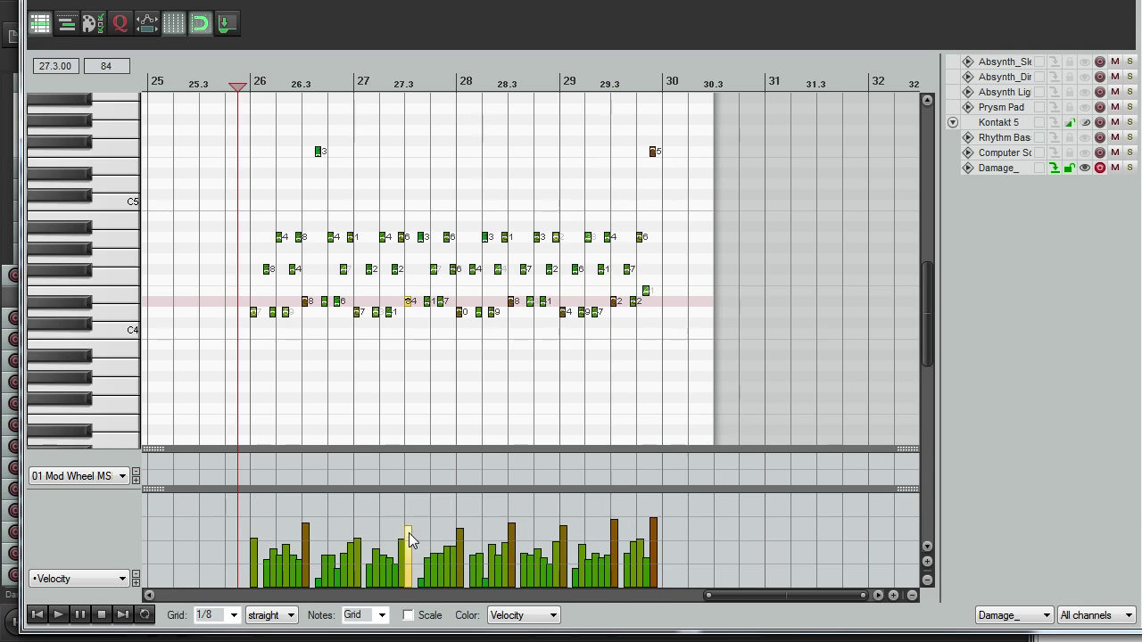
{"action": "key", "text": "space"}
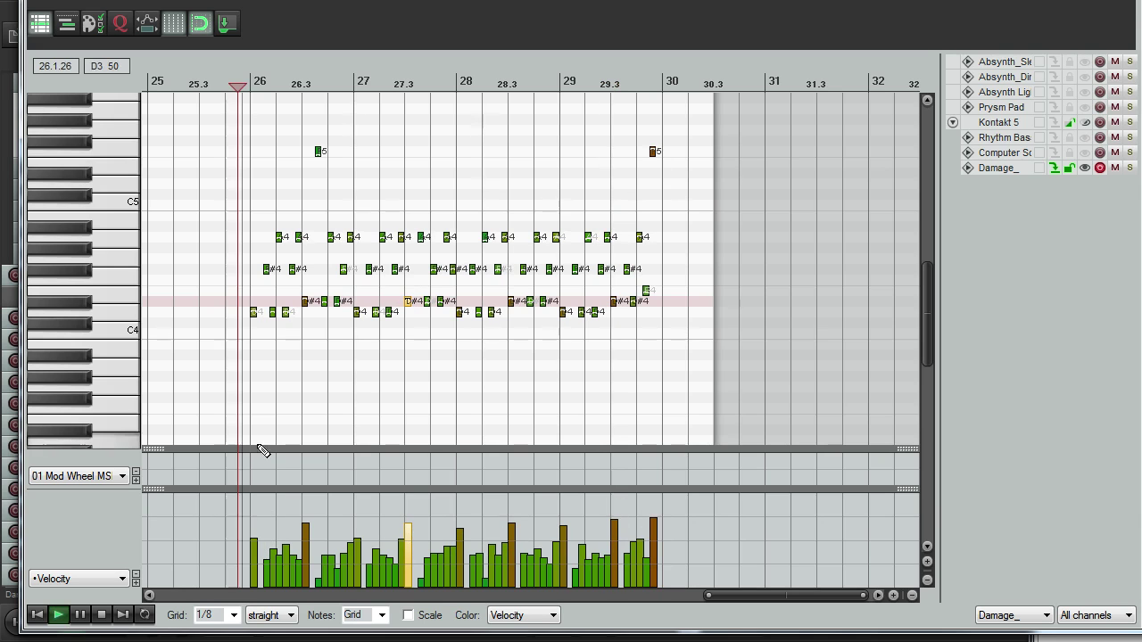
{"action": "scroll", "coordinate": [373, 282], "scroll_direction": "up", "scroll_amount": 2}
{"action": "key", "text": "space"}
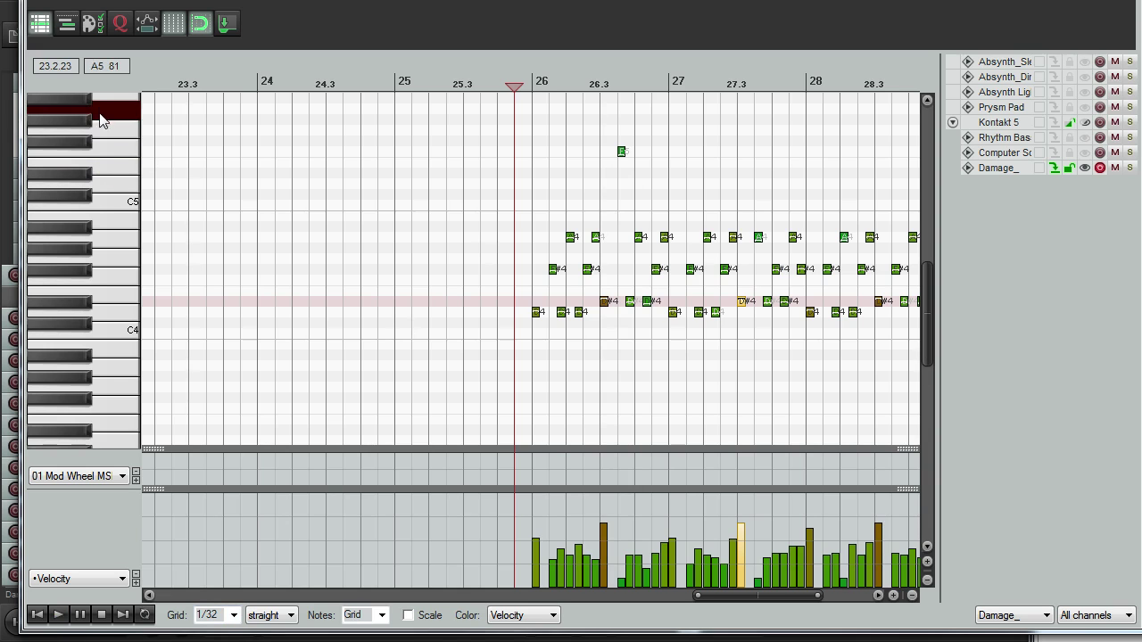
- Select all the F#4 notes and play the part from bar 26
{"action": "left_click", "coordinate": [79, 353]}
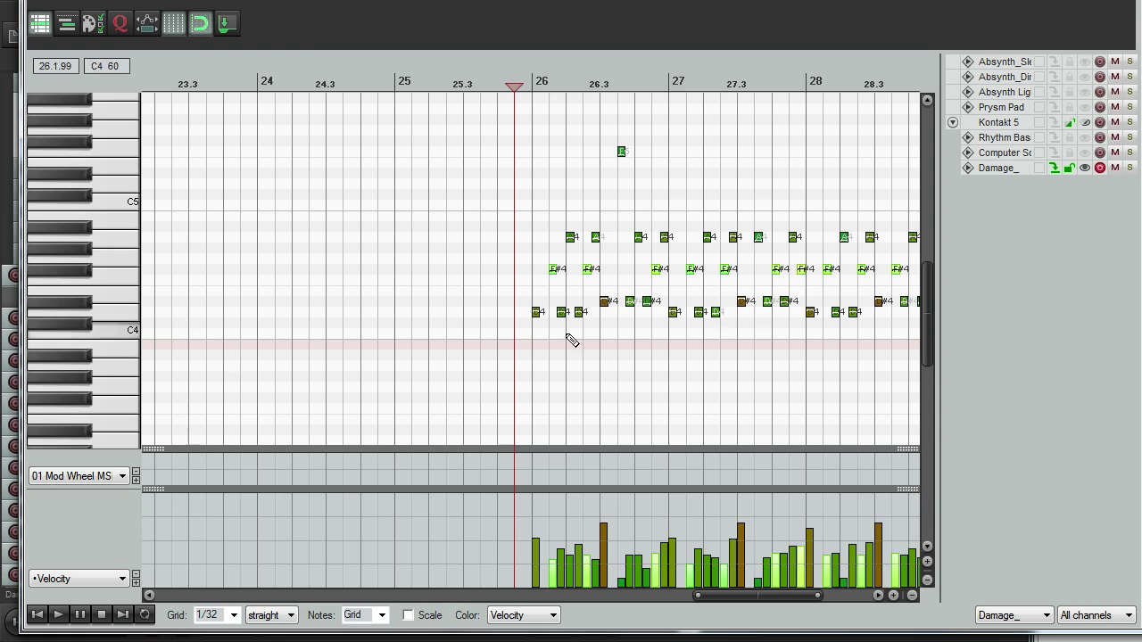
{"action": "left_click", "coordinate": [541, 80]}
{"action": "key", "text": "space"}
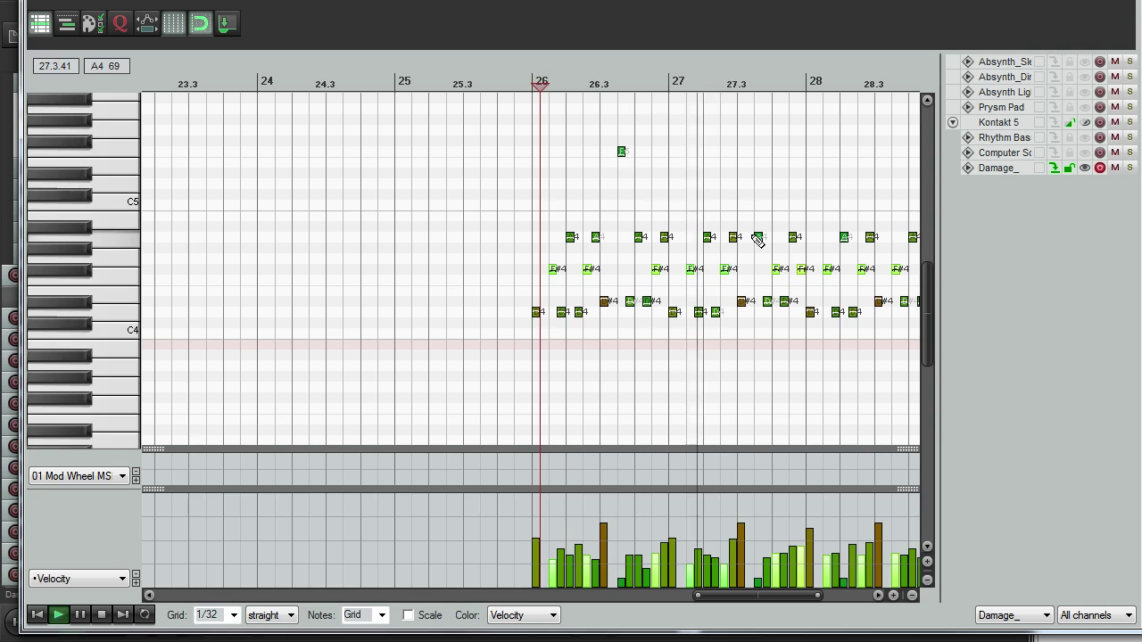
- Draw a 1/32-note roll of eight notes alternating between B3 and A#3, from 27.4 up to bar 28
{"action": "left_click", "coordinate": [770, 81]}
{"action": "scroll", "coordinate": [795, 298], "scroll_direction": "up", "scroll_amount": 6}
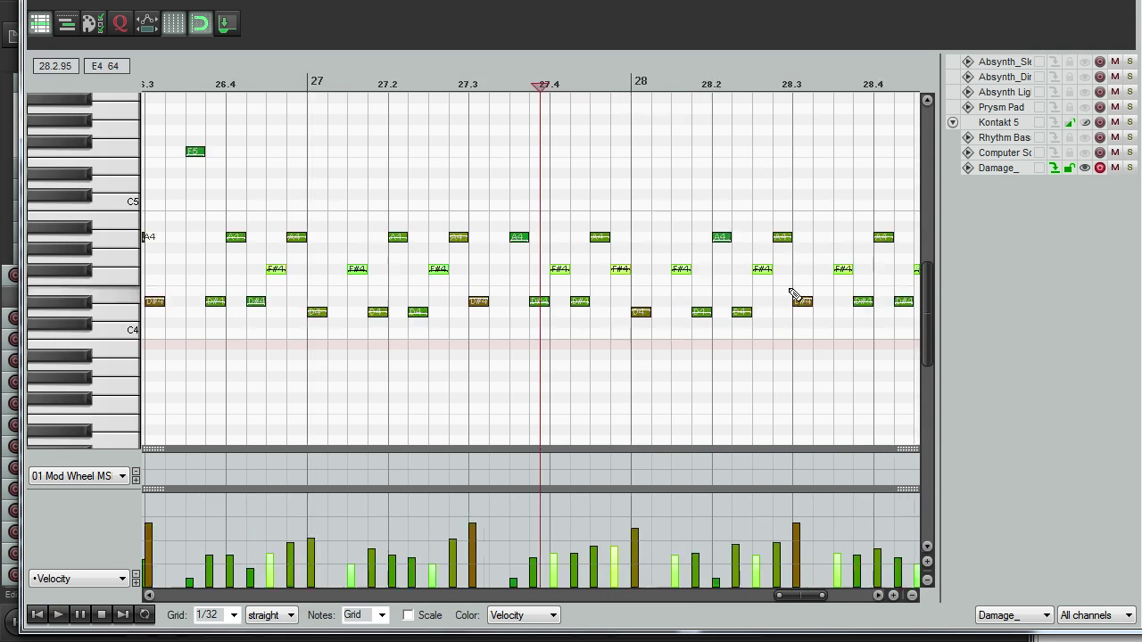
{"action": "left_click", "coordinate": [568, 345]}
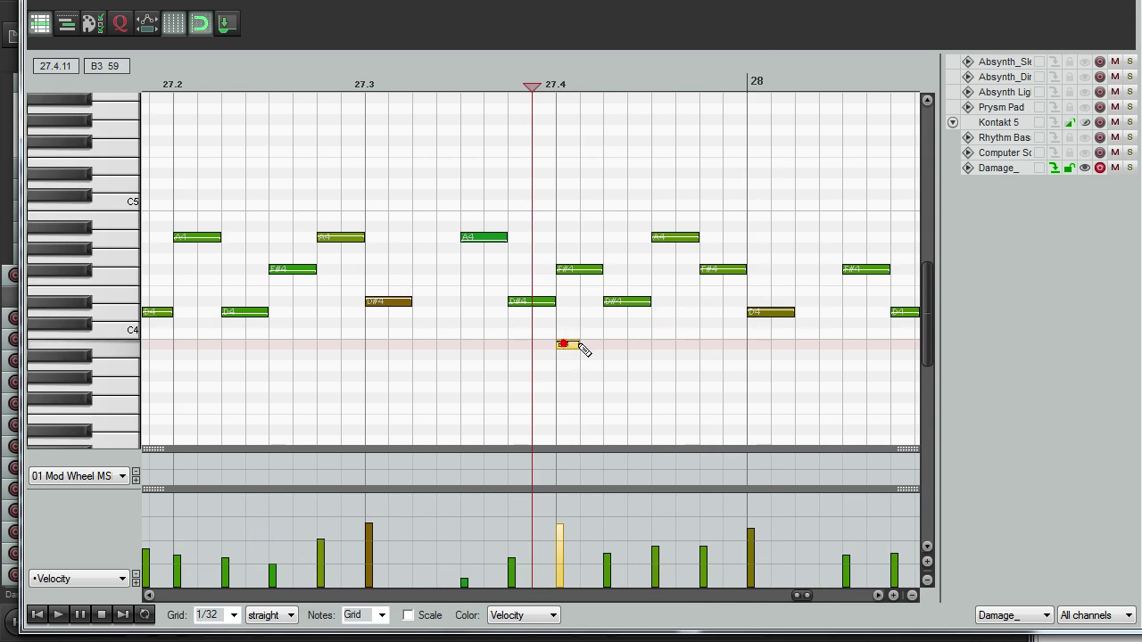
{"action": "left_click", "coordinate": [592, 366]}
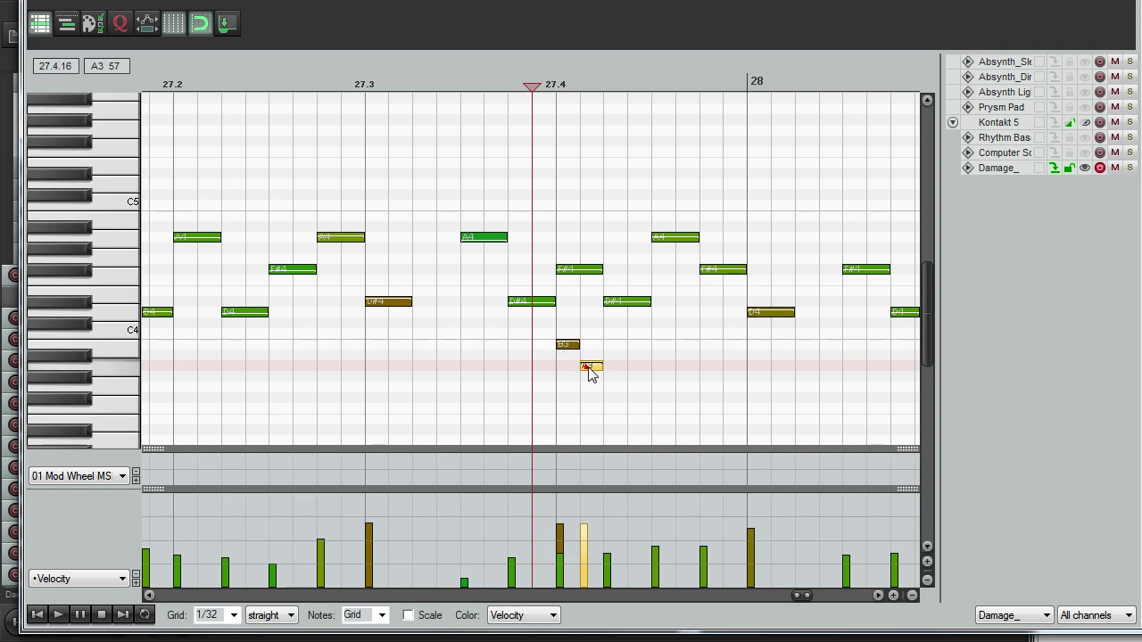
{"action": "left_click_drag", "start_coordinate": [592, 368], "coordinate": [589, 357]}
{"action": "left_click", "coordinate": [614, 346]}
{"action": "left_click", "coordinate": [640, 356]}
{"action": "left_click", "coordinate": [662, 346]}
{"action": "left_click", "coordinate": [687, 356]}
{"action": "left_click", "coordinate": [712, 345]}
{"action": "left_click", "coordinate": [735, 356]}
- Play the new roll, select its eight notes and shape their velocities into a rising ramp
{"action": "left_click", "coordinate": [543, 81]}
{"action": "key", "text": "space"}
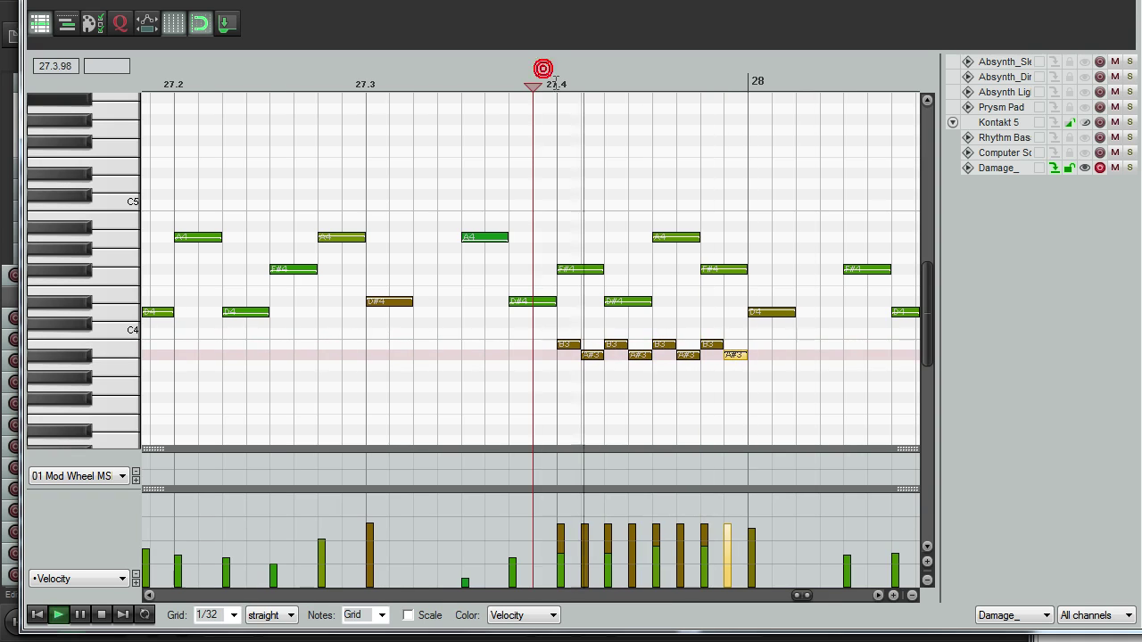
{"action": "key", "text": "space"}
{"action": "left_click_drag", "start_coordinate": [549, 332], "coordinate": [754, 364]}
{"action": "left_click_drag", "start_coordinate": [543, 560], "coordinate": [739, 527]}
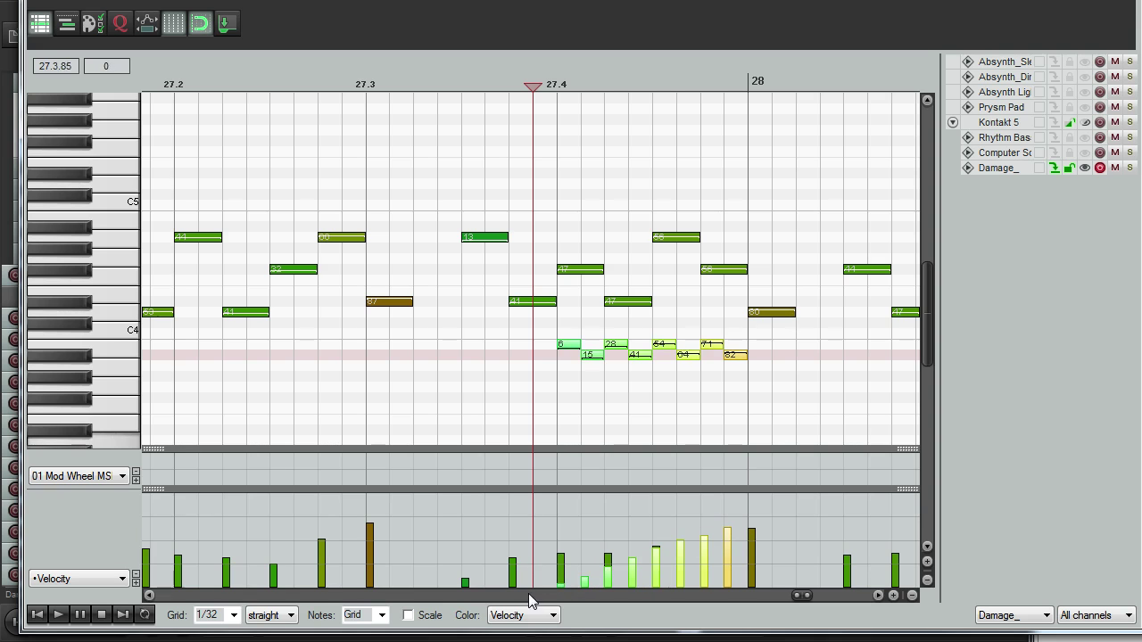
- Play back the roll with its velocity ramp and listen to how it fits into the rest of the part
{"action": "key", "text": "space"}
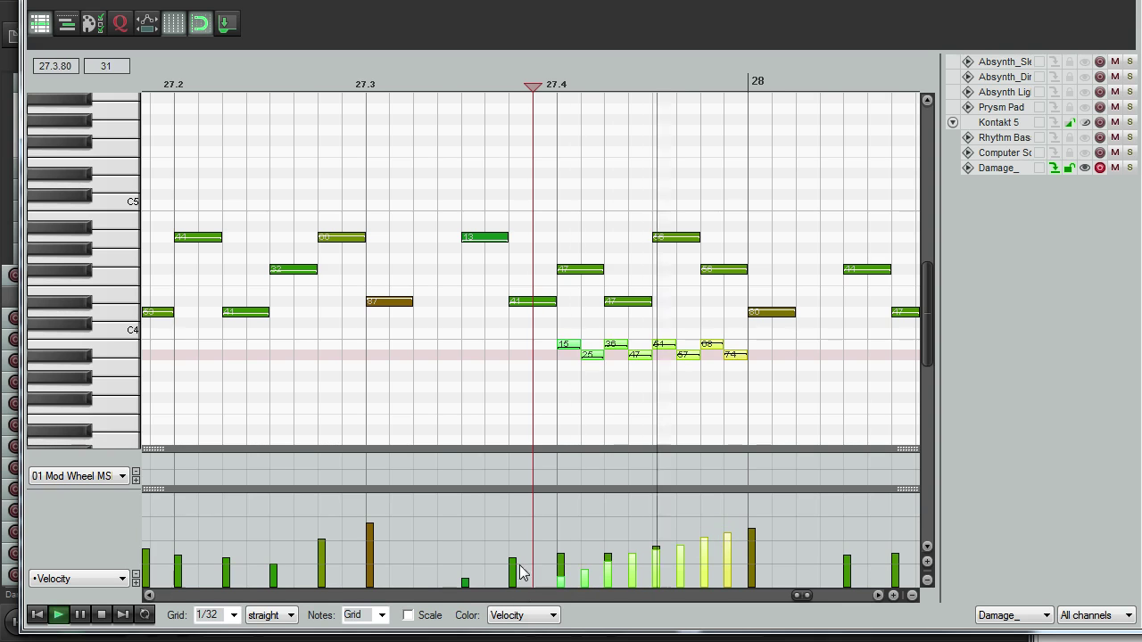
{"action": "scroll", "coordinate": [556, 379], "scroll_direction": "down", "scroll_amount": 3}
{"action": "key", "text": "space"}
{"action": "scroll", "coordinate": [294, 121], "scroll_direction": "down", "scroll_amount": 2}
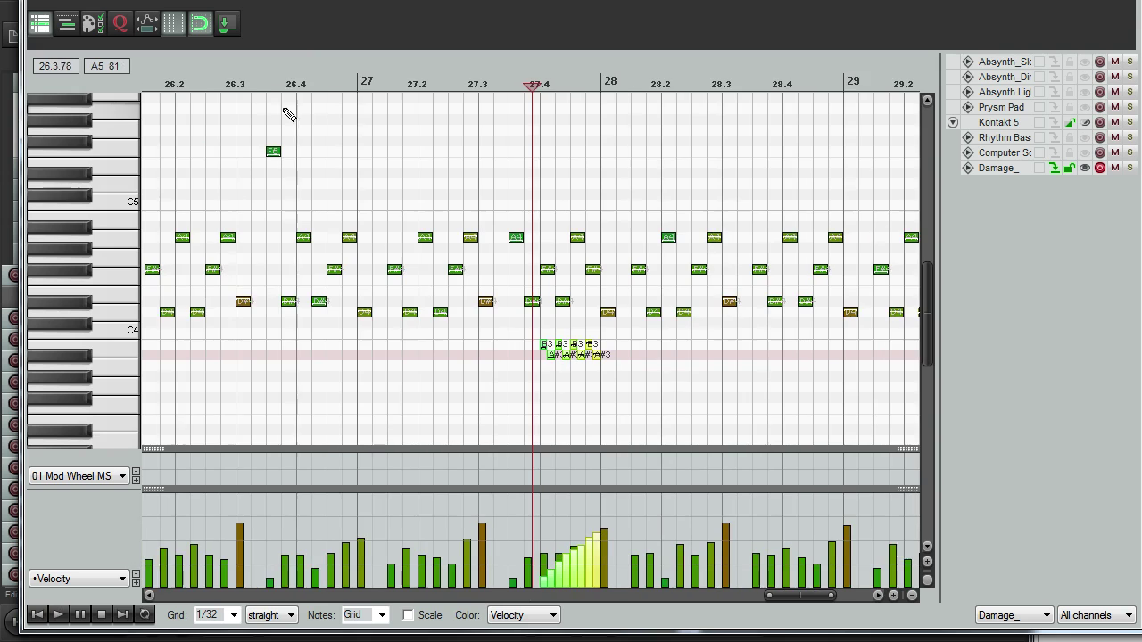
{"action": "scroll", "coordinate": [268, 114], "scroll_direction": "down", "scroll_amount": 2}
{"action": "left_click", "coordinate": [219, 84]}
{"action": "key", "text": "space"}
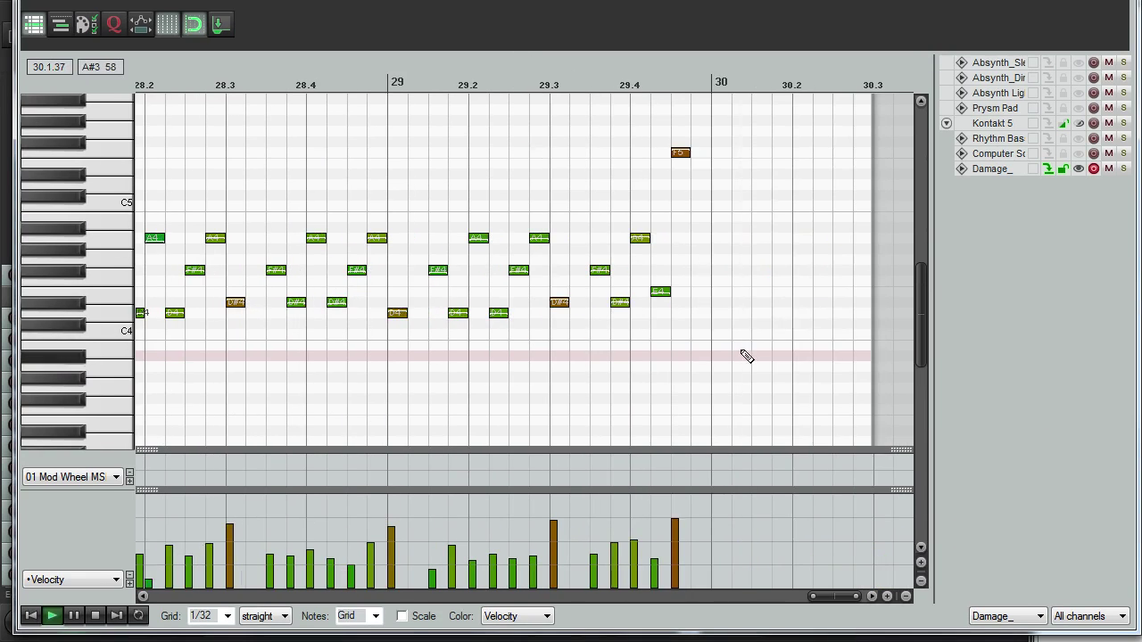
{"action": "key", "text": "space"}
- Move the eight-note roll up to alternate between F5 and E5, starting at 27.4, and play it
{"action": "scroll", "coordinate": [339, 229], "scroll_direction": "up", "scroll_amount": 3}
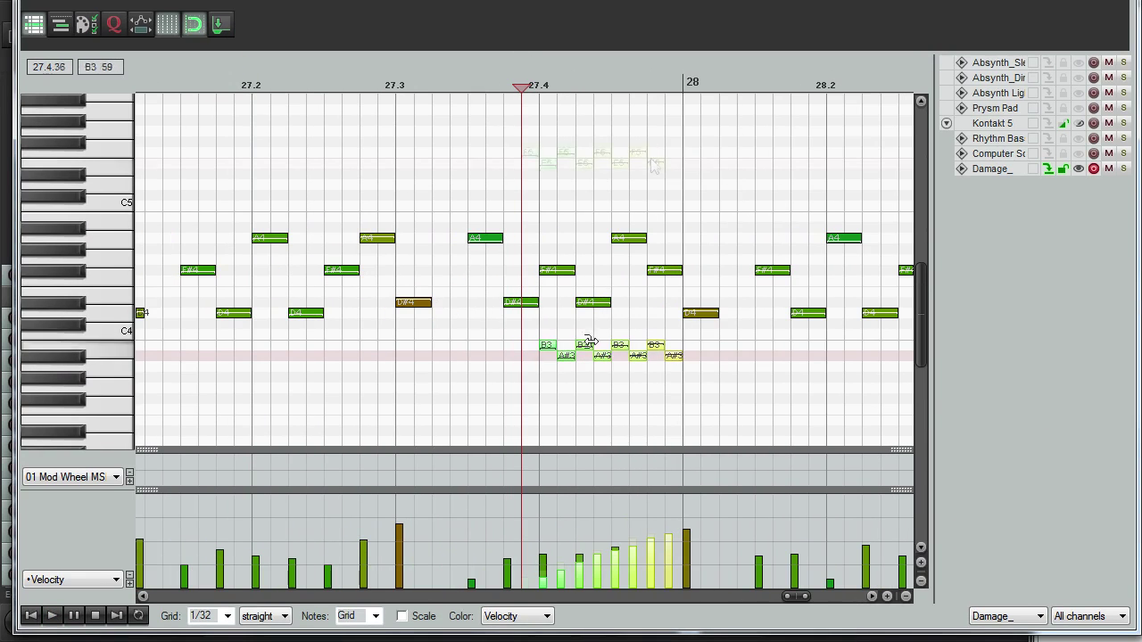
{"action": "key", "text": "space"}
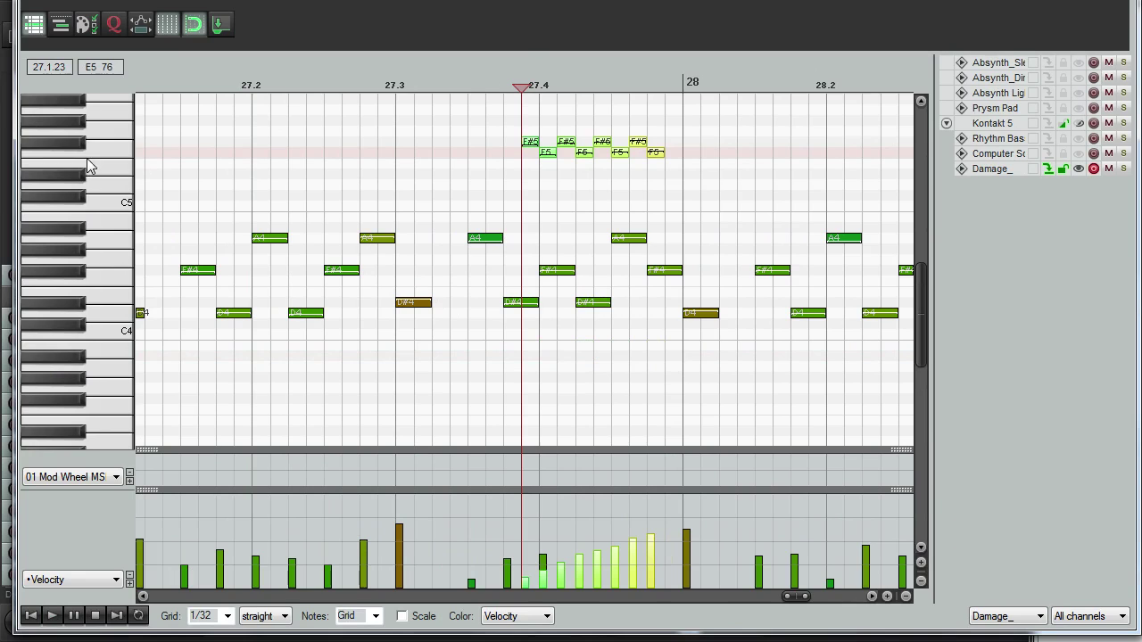
{"action": "left_click", "coordinate": [93, 156]}
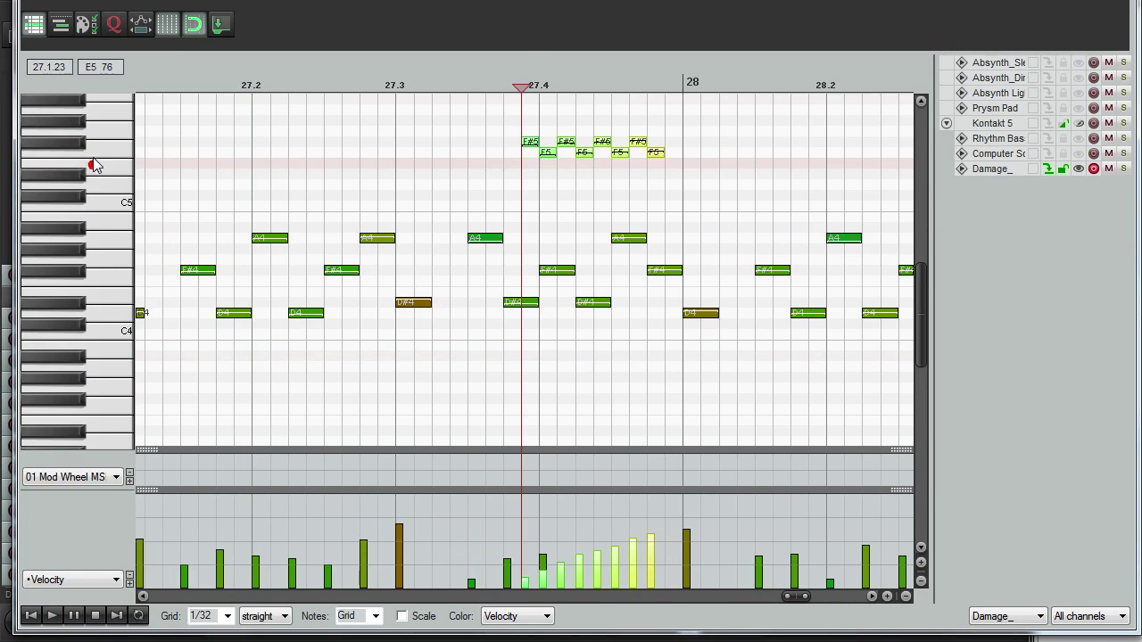
{"action": "left_click_drag", "start_coordinate": [653, 156], "coordinate": [674, 170]}
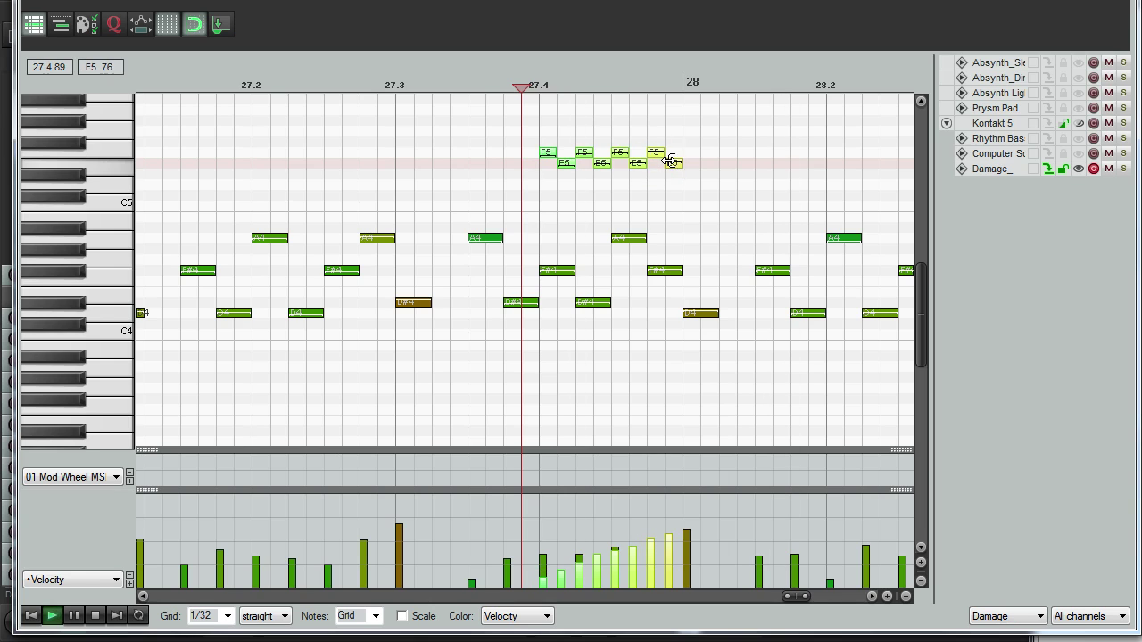
{"action": "left_click", "coordinate": [540, 89]}
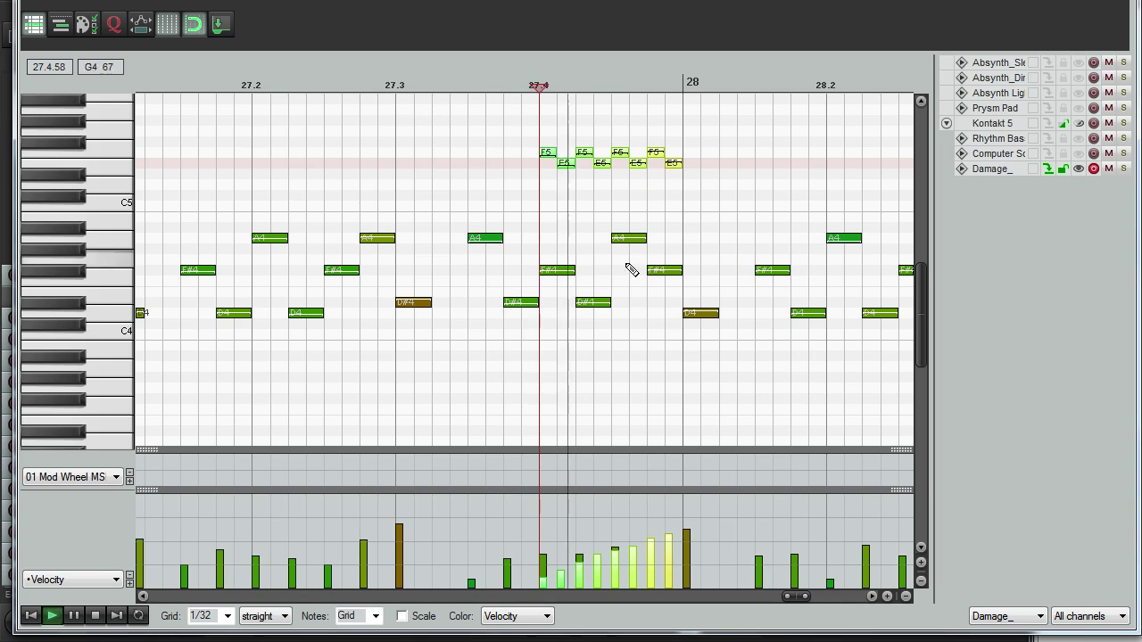
- Reshape the roll's velocities into a softer crescendo starting at about 15 and listen to the part
{"action": "left_click_drag", "start_coordinate": [531, 585], "coordinate": [568, 585]}
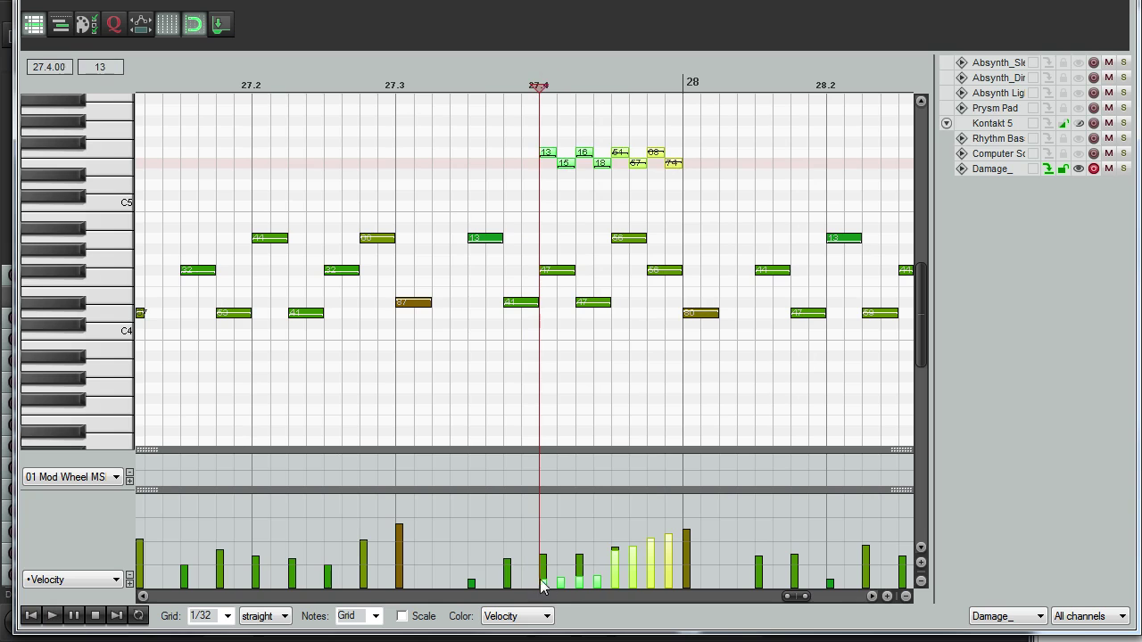
{"action": "left_click_drag", "start_coordinate": [670, 539], "coordinate": [541, 576]}
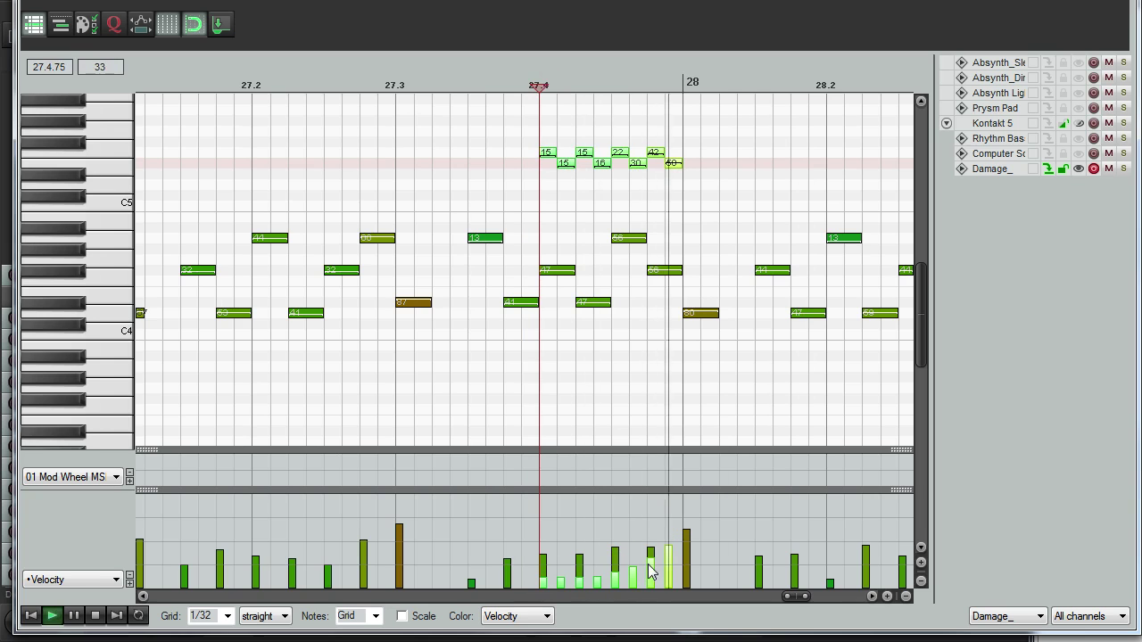
{"action": "key", "text": "space"}
{"action": "scroll", "coordinate": [678, 303], "scroll_direction": "down", "scroll_amount": 1}
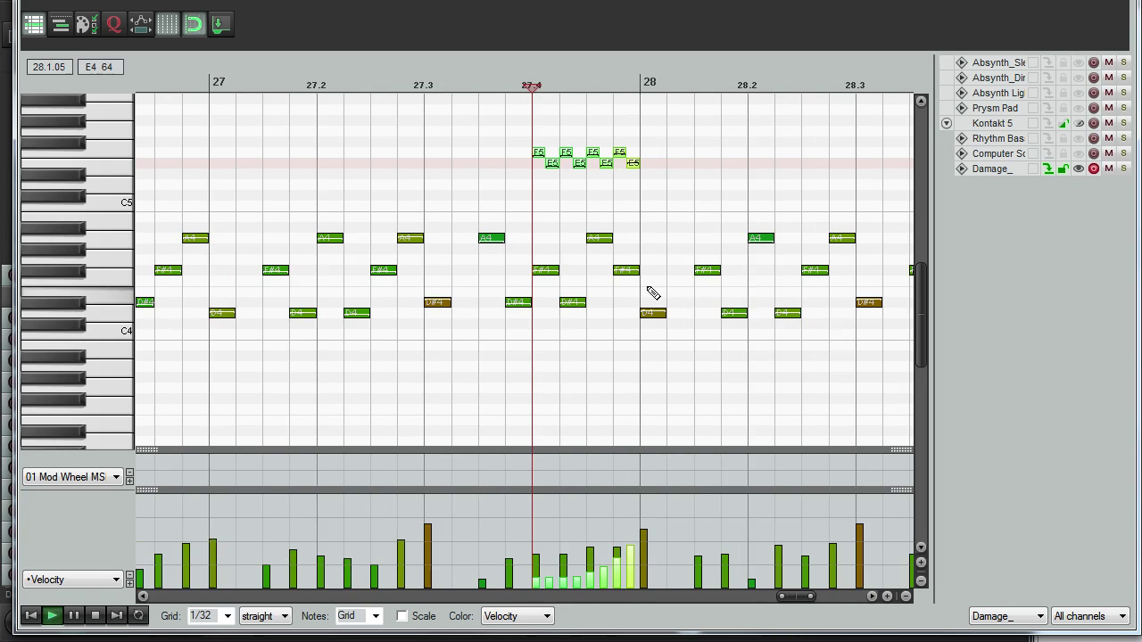
{"action": "scroll", "coordinate": [635, 281], "scroll_direction": "down", "scroll_amount": 3}
{"action": "scroll", "coordinate": [660, 250], "scroll_direction": "down", "scroll_amount": 2}
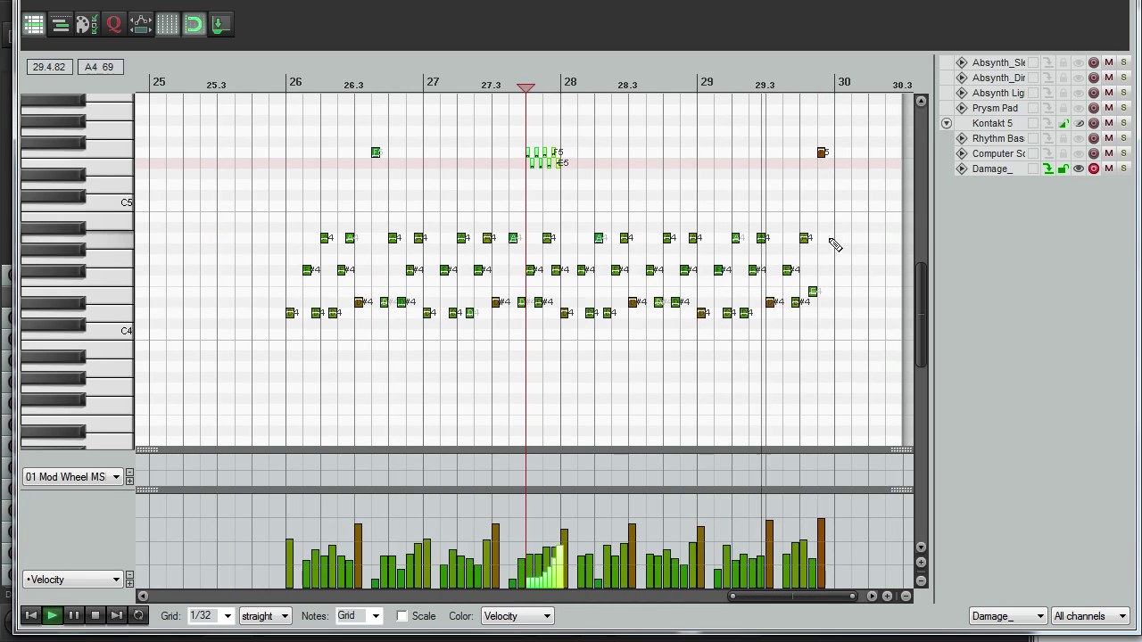
{"action": "key", "text": "space"}
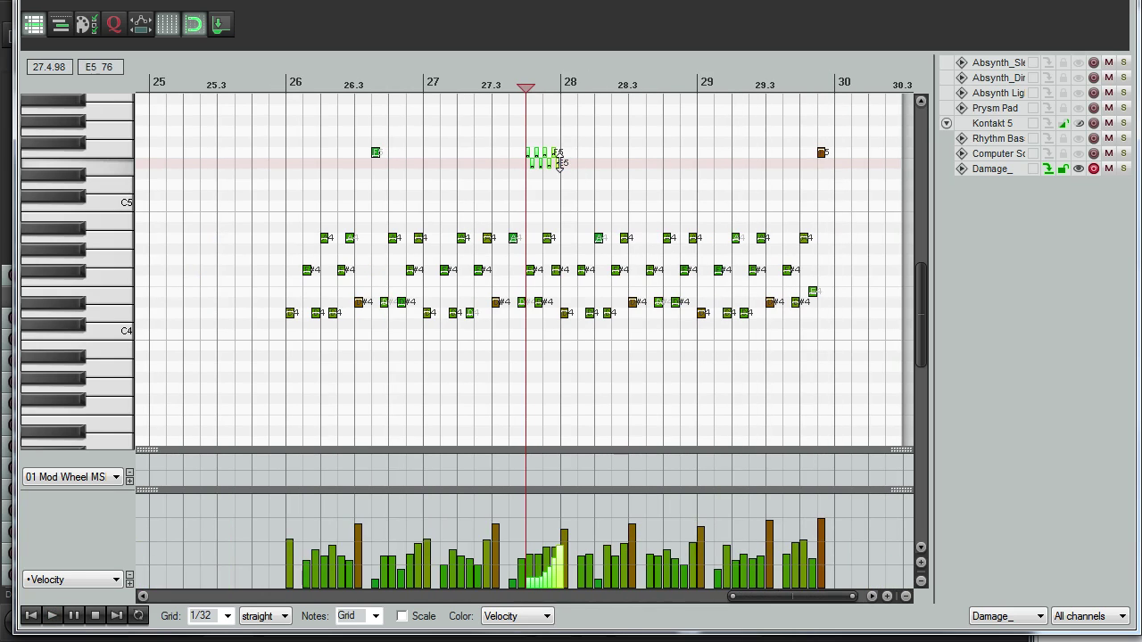
- Copy the F5/E5 roll to 29.4 so it runs up to bar 30, replacing the single F5 hit there
{"action": "left_click_drag", "start_coordinate": [563, 175], "coordinate": [719, 176]}
{"action": "key", "text": "space"}
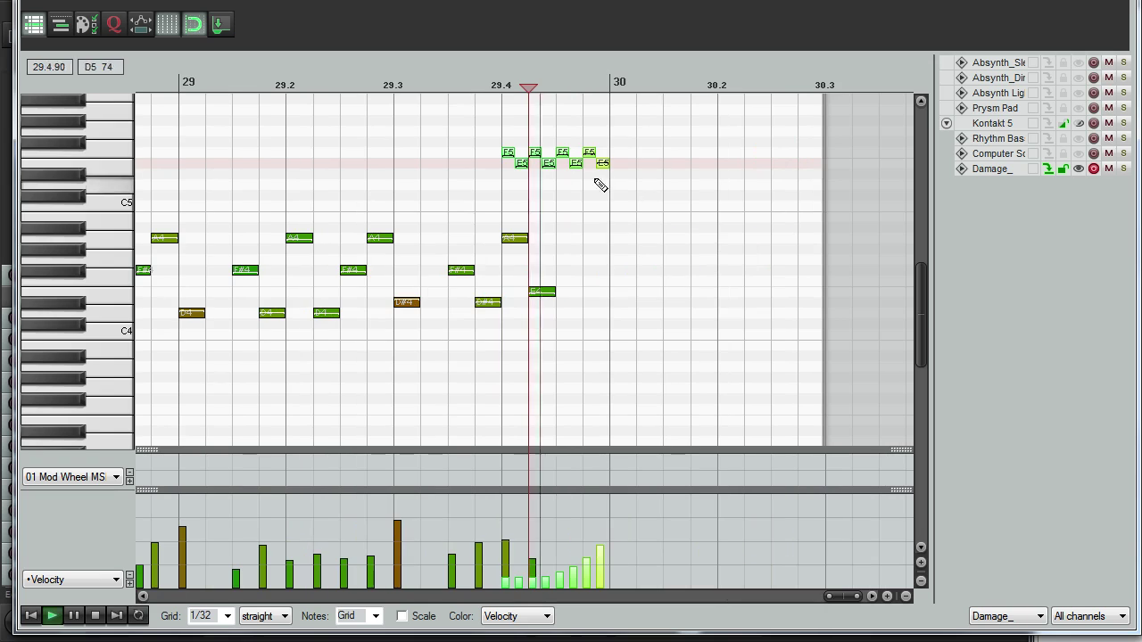
{"action": "key", "text": "space"}
- Slightly raise the velocity of the last note in the copied roll and play the passage
{"action": "left_click", "coordinate": [481, 85]}
{"action": "key", "text": "space"}
{"action": "scroll", "coordinate": [553, 179], "scroll_direction": "down", "scroll_amount": 3}
{"action": "left_click", "coordinate": [569, 566]}
{"action": "key", "text": "space"}
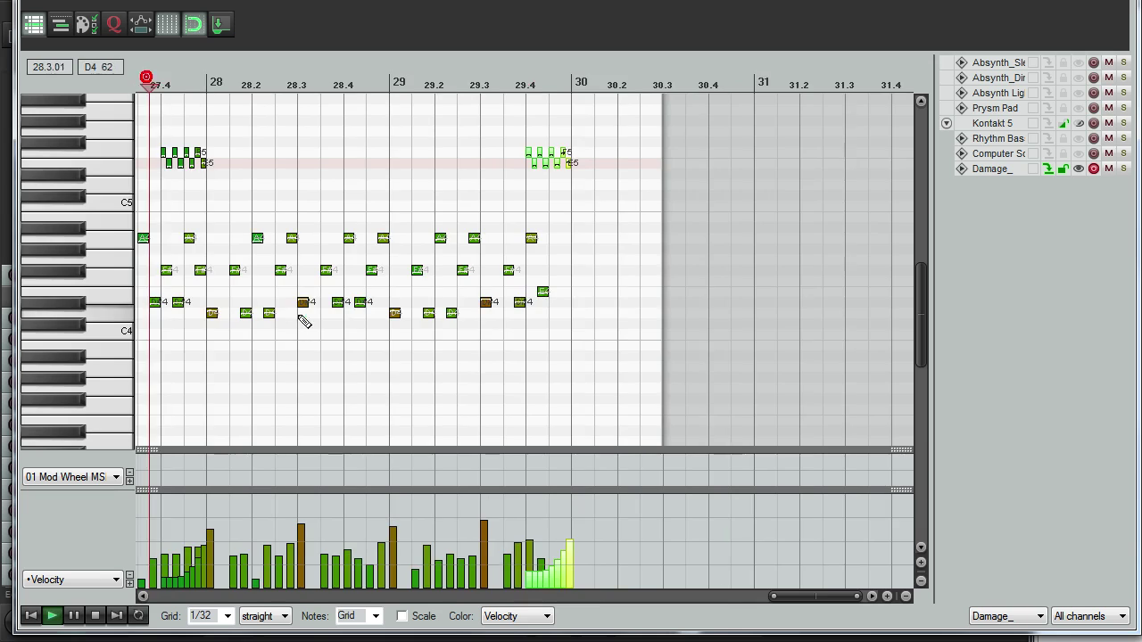
{"action": "key", "text": "space"}
- Delete the two F#4 notes beneath the first roll, between 27.4 and bar 28
{"action": "scroll", "coordinate": [515, 271], "scroll_direction": "up", "scroll_amount": 3}
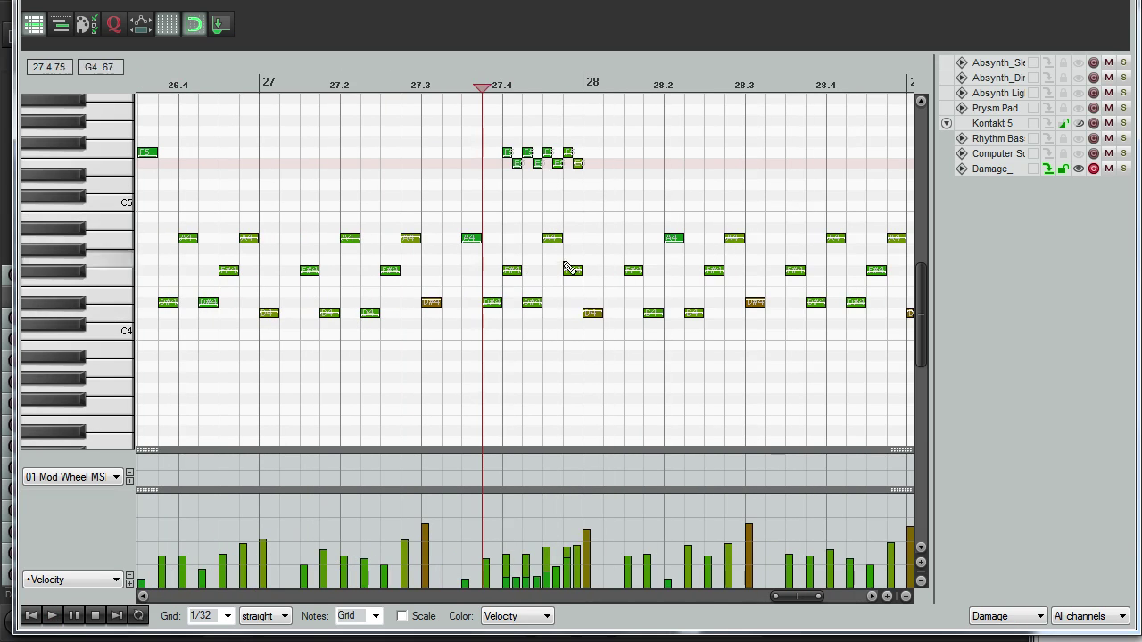
{"action": "left_click", "coordinate": [572, 270]}
{"action": "mouse_move", "coordinate": [585, 266]}
{"action": "left_mouse_down"}
{"action": "mouse_move", "coordinate": [568, 277]}
{"action": "mouse_move", "coordinate": [504, 276]}
{"action": "left_mouse_up"}
{"action": "key", "text": "Delete"}
{"action": "key", "text": "Delete"}
{"action": "left_click", "coordinate": [443, 276]}
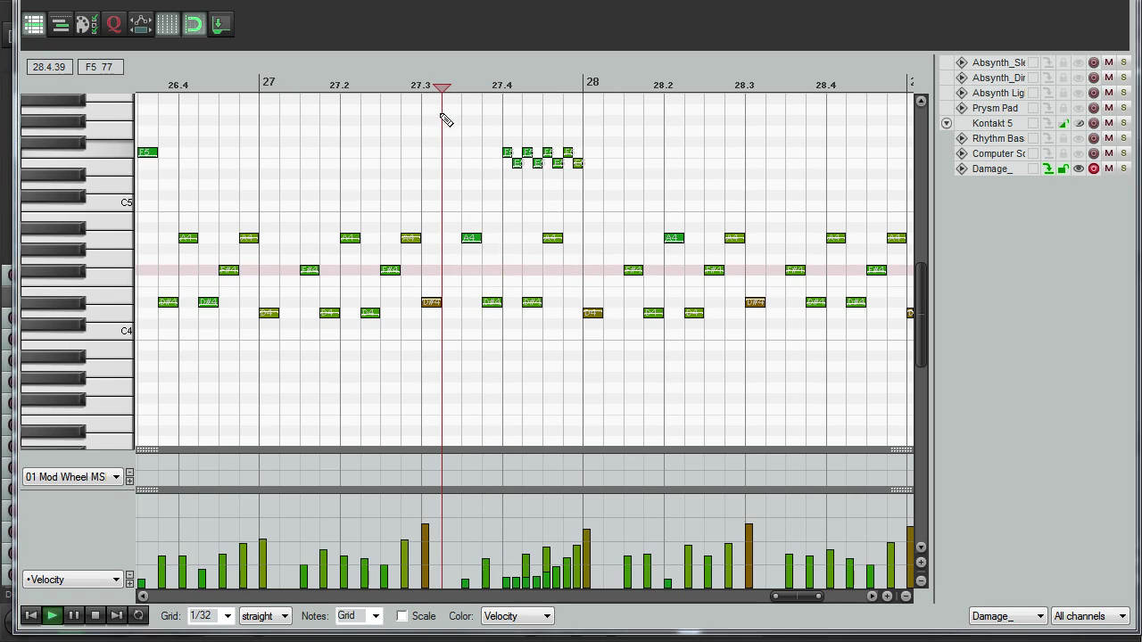
- Play the edited part through the second roll, and again from just before bar 26
{"action": "scroll", "coordinate": [683, 200], "scroll_direction": "down", "scroll_amount": 3}
{"action": "left_click", "coordinate": [675, 196]}
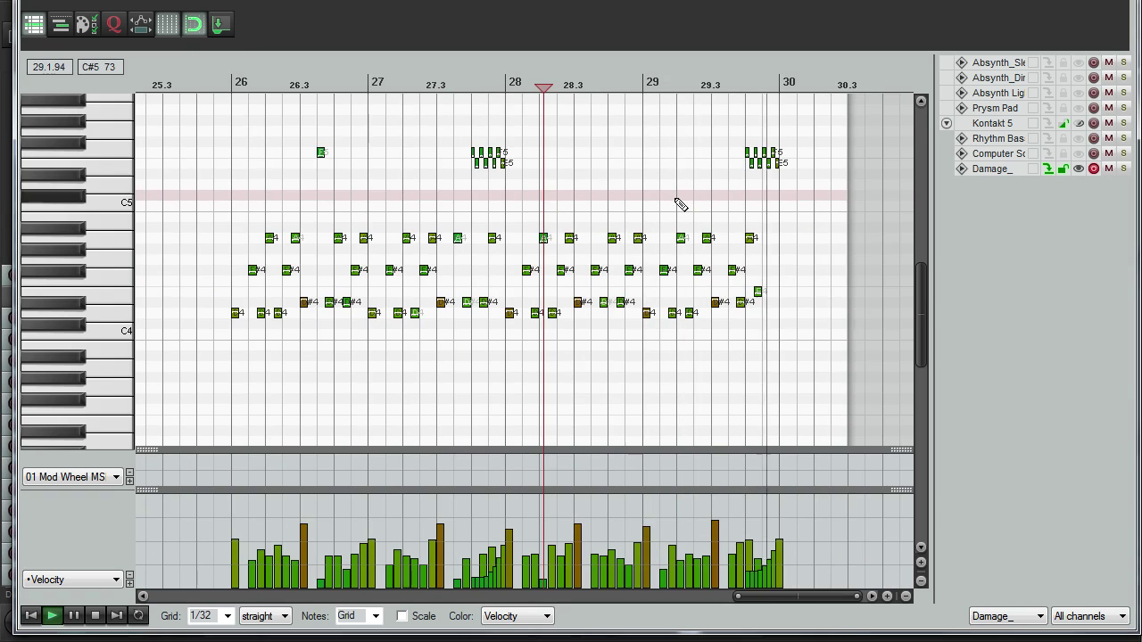
{"action": "key", "text": "space"}
{"action": "left_click", "coordinate": [218, 86]}
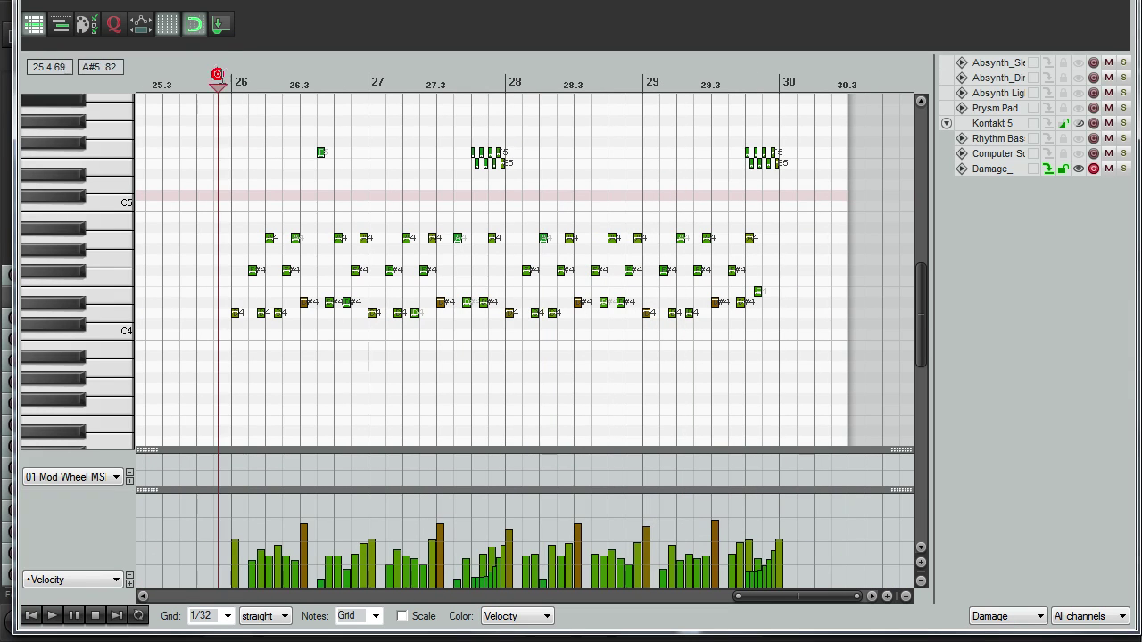
{"action": "key", "text": "space"}
- Leave the MIDI editor and move the Damage_ MIDI item to start at 2.1.00
{"action": "left_click", "coordinate": [1015, 30]}
{"action": "scroll", "coordinate": [586, 227], "scroll_direction": "down", "scroll_amount": 4}
{"action": "left_click_drag", "start_coordinate": [713, 120], "coordinate": [461, 154]}
- Play the arrangement from the project start to check the moved Damage_ item
{"action": "left_click", "coordinate": [426, 56]}
{"action": "key", "text": "space"}
{"action": "scroll", "coordinate": [460, 151], "scroll_direction": "up", "scroll_amount": 4}
{"action": "scroll", "coordinate": [514, 134], "scroll_direction": "up", "scroll_amount": 3}
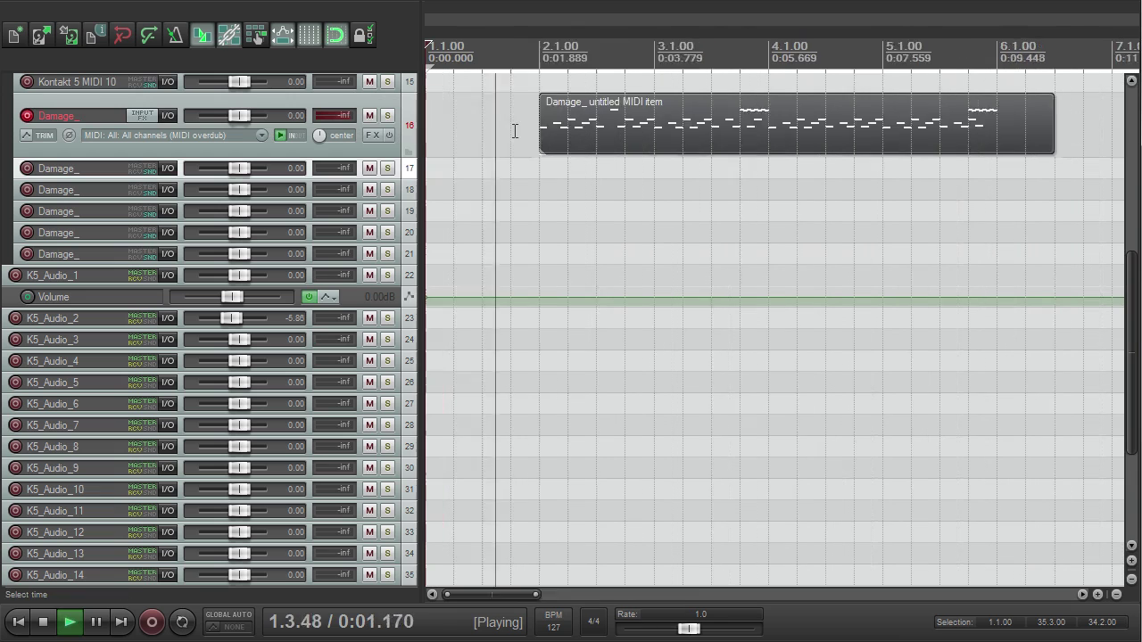
{"action": "scroll", "coordinate": [615, 117], "scroll_direction": "up", "scroll_amount": 2}
{"action": "key", "text": "space"}
- Place marker 1 at 2.1.00, where the Damage_ item begins, and play from there
{"action": "left_click", "coordinate": [586, 46]}
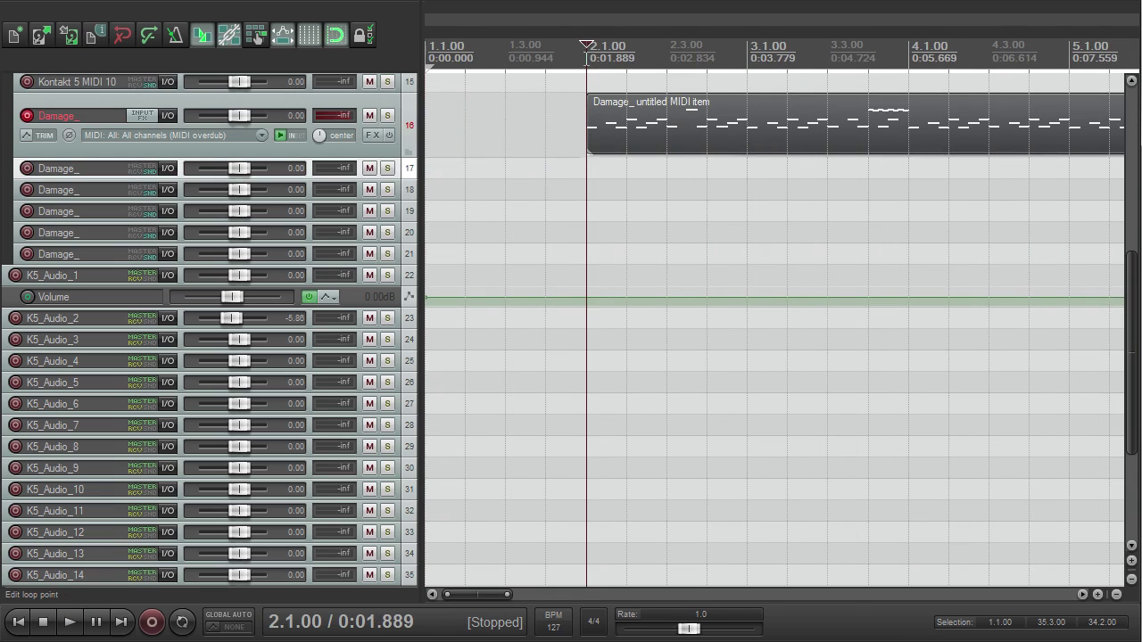
{"action": "scroll", "coordinate": [608, 124], "scroll_direction": "down", "scroll_amount": 4}
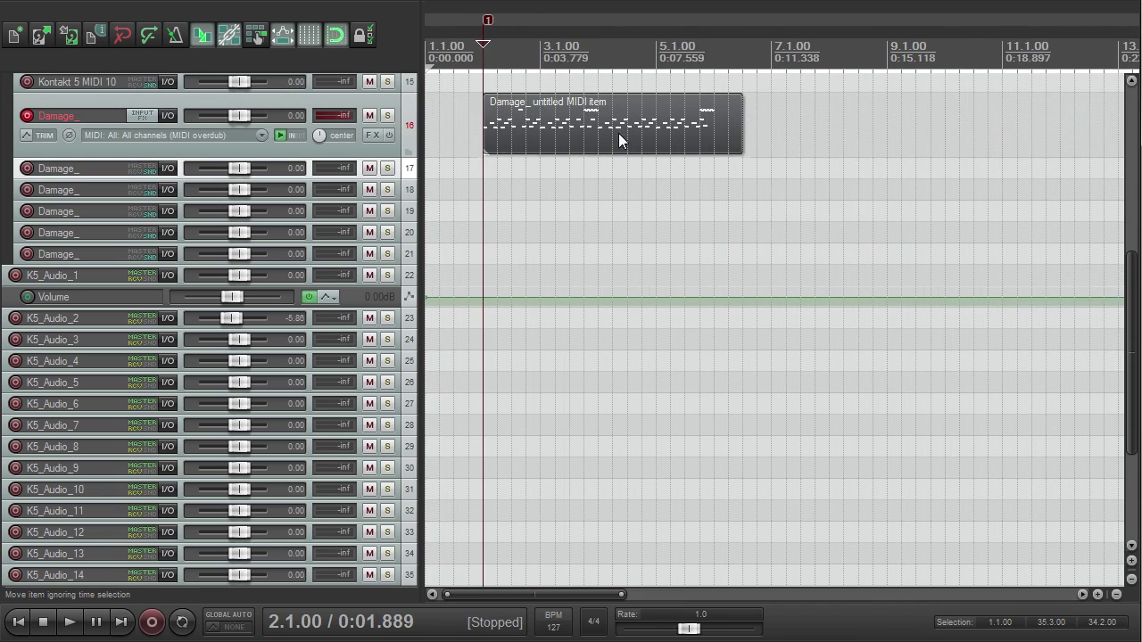
{"action": "key", "text": "space"}
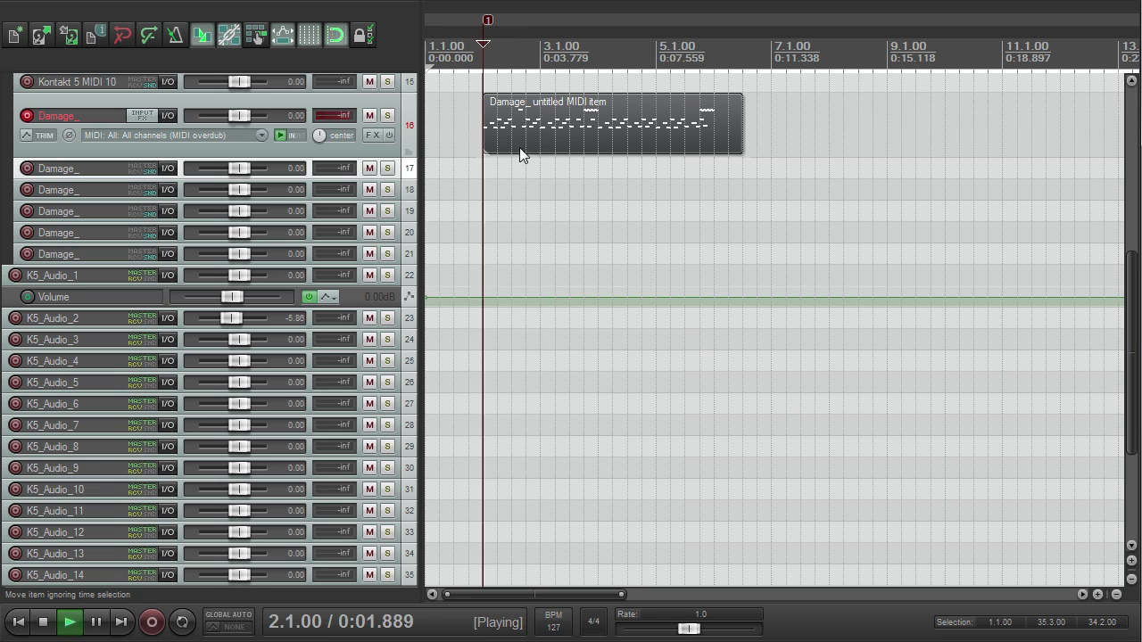
- Disarm the Damage_ track and add the Cockos ReaEQ plug-in to the K5_Audio_11 track
{"action": "left_click", "coordinate": [26, 115]}
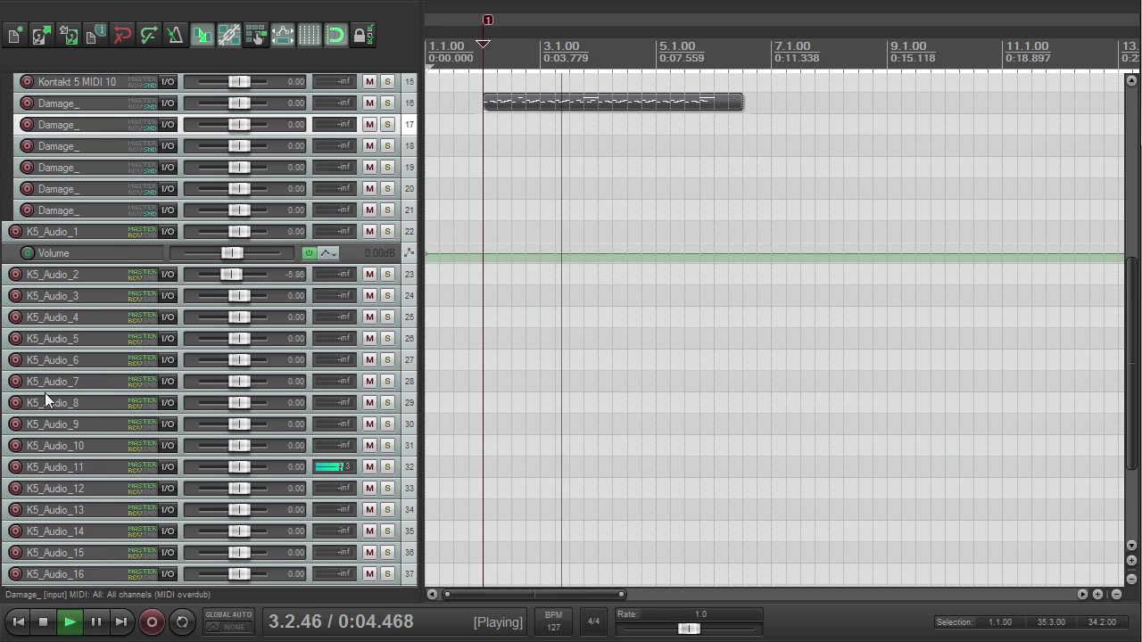
{"action": "double_click", "coordinate": [378, 471]}
{"action": "left_click", "coordinate": [371, 527]}
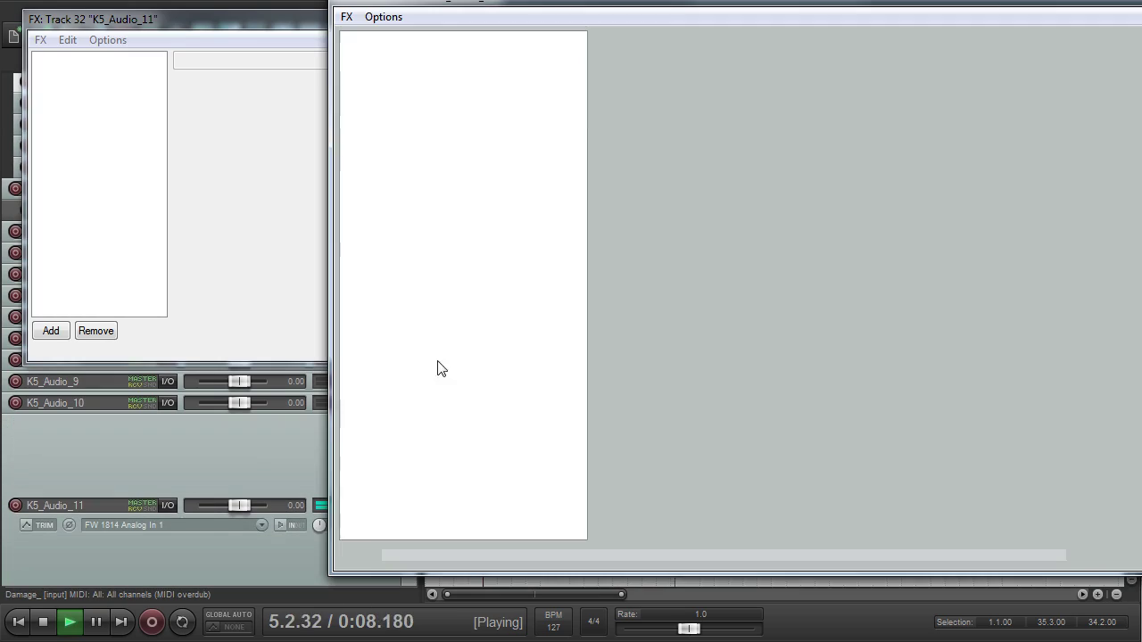
{"action": "left_click_drag", "start_coordinate": [675, 0], "coordinate": [407, 58]}
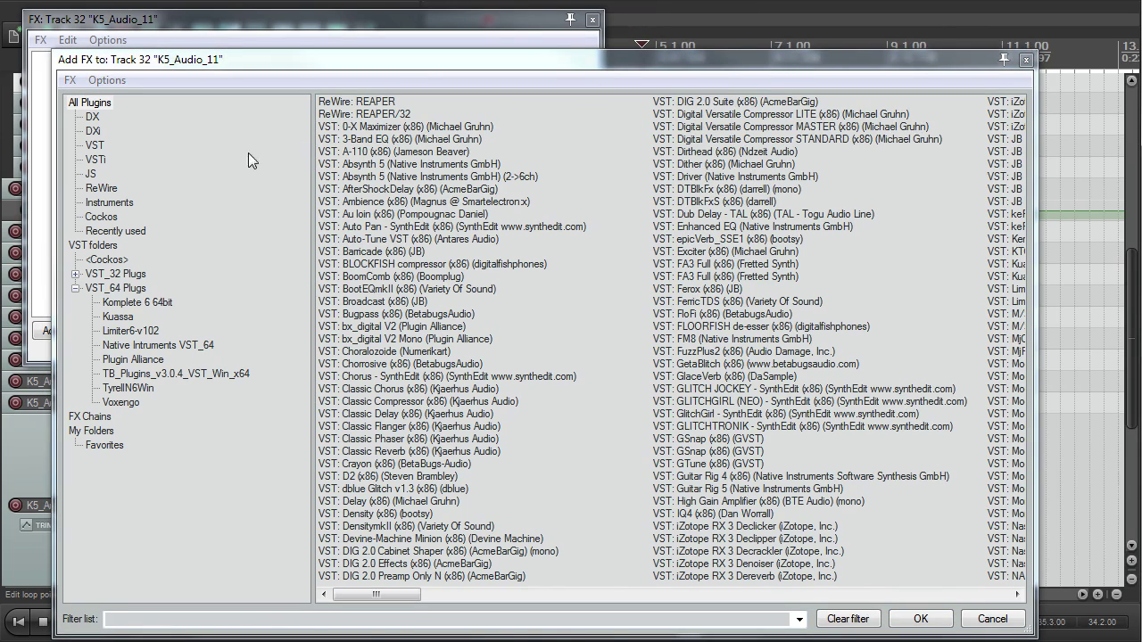
{"action": "left_click", "coordinate": [106, 259]}
{"action": "double_click", "coordinate": [344, 145]}
{"action": "left_click_drag", "start_coordinate": [337, 20], "coordinate": [748, 182]}
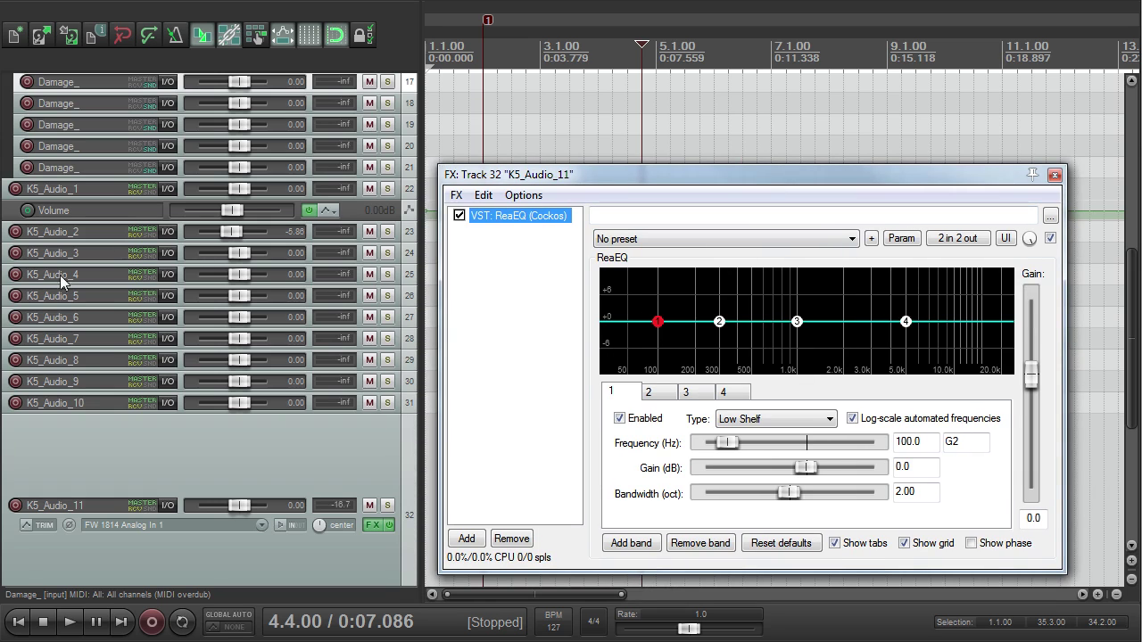
- Play the arrangement briefly, and set ReaEQ band 1 on K5_Audio_11 to High Pass between 200 and 300 Hz
{"action": "key", "text": "space"}
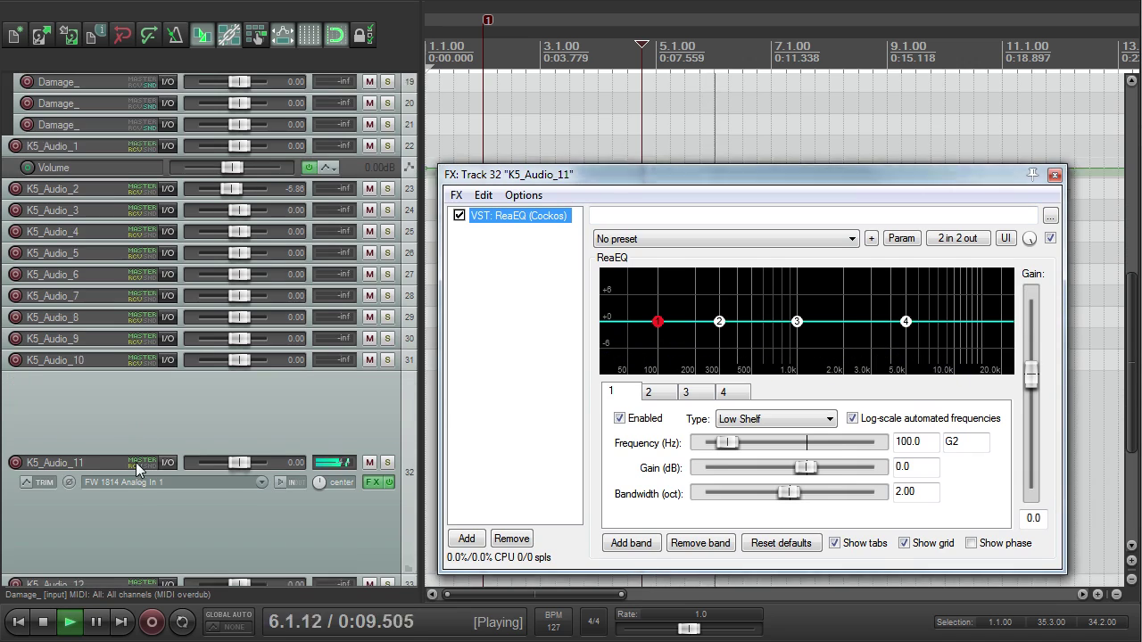
{"action": "scroll", "coordinate": [217, 461], "scroll_direction": "down", "scroll_amount": 3}
{"action": "key", "text": "space"}
{"action": "left_click", "coordinate": [775, 418]}
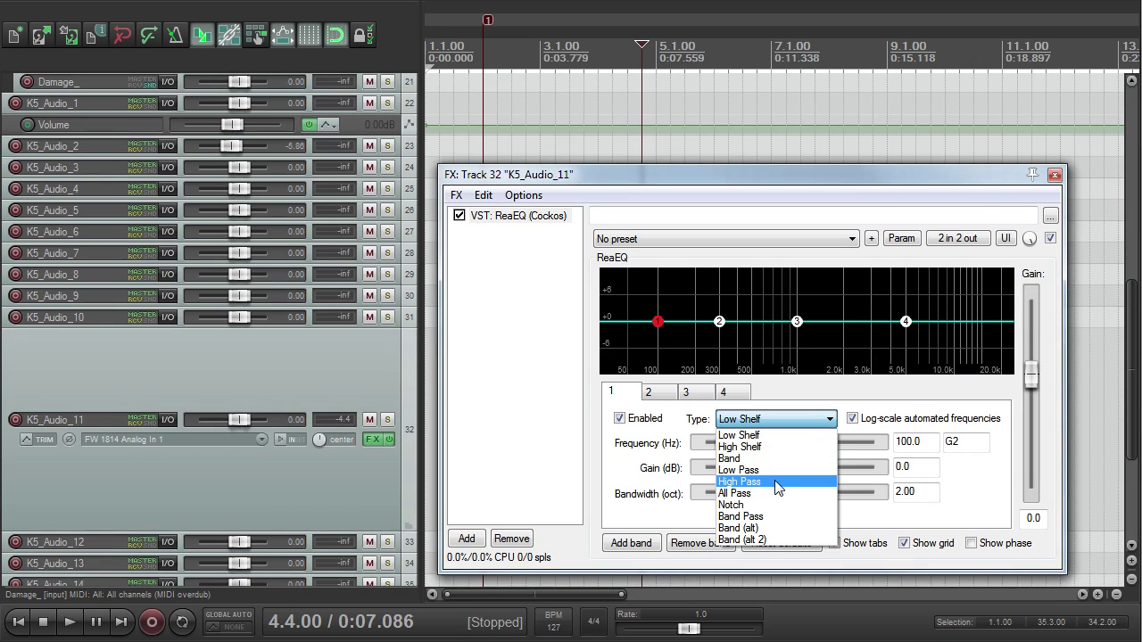
{"action": "left_click", "coordinate": [777, 482]}
{"action": "left_click_drag", "start_coordinate": [658, 349], "coordinate": [699, 348]}
- Set ReaEQ band 4 to Low Pass and lower its cutoff to between 2 and 3 kHz
{"action": "left_click", "coordinate": [906, 321]}
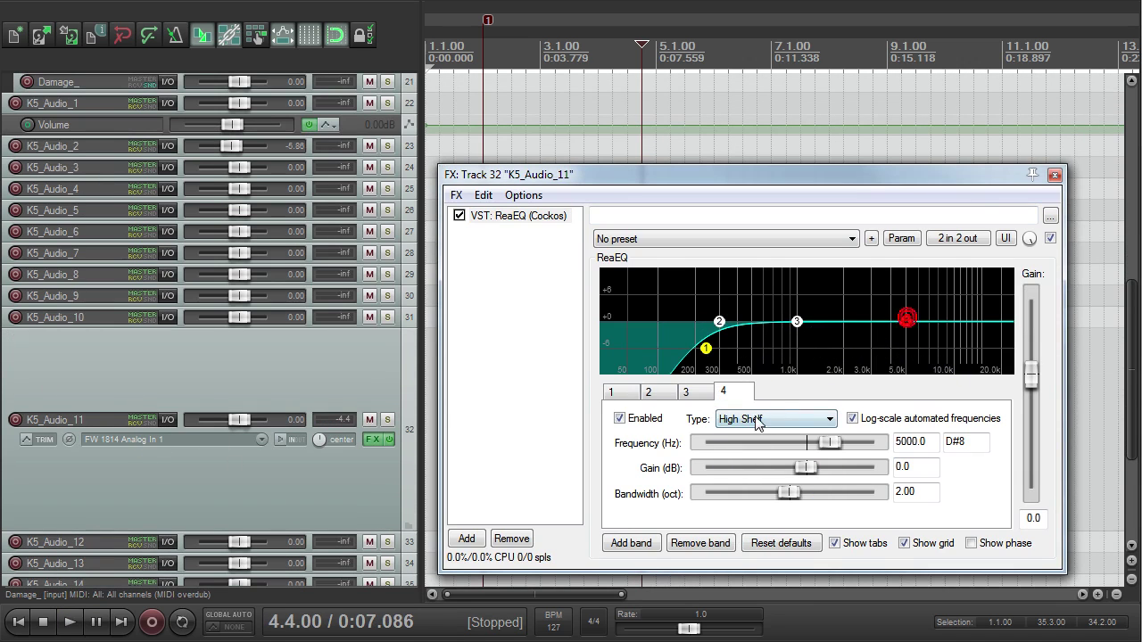
{"action": "left_click", "coordinate": [775, 419]}
{"action": "left_click", "coordinate": [757, 473]}
{"action": "left_click_drag", "start_coordinate": [906, 350], "coordinate": [858, 357]}
- Narrow the pass band during playback by raising the high-pass to just under 1 kHz and lowering the low-pass to about 2005 Hz
{"action": "left_click_drag", "start_coordinate": [704, 349], "coordinate": [778, 370]}
{"action": "key", "text": "space"}
{"action": "left_click_drag", "start_coordinate": [860, 348], "coordinate": [843, 348]}
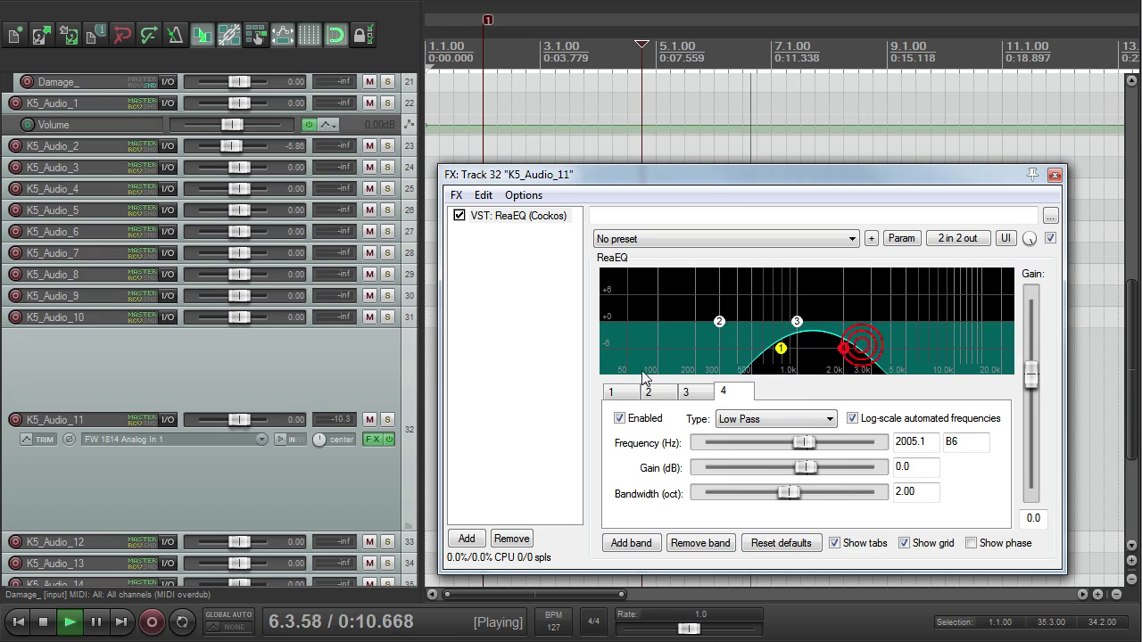
{"action": "key", "text": "space"}
- Lower the K5_Audio_11 track volume to -11.9 dB and close its effects window
{"action": "scroll", "coordinate": [308, 417], "scroll_direction": "down", "scroll_amount": 6}
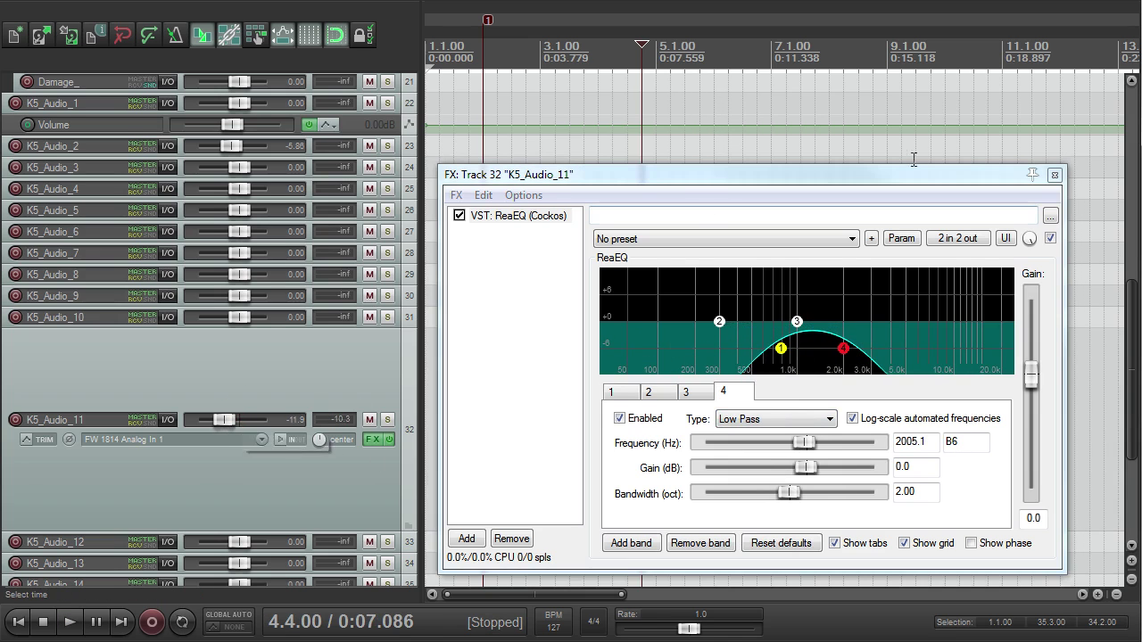
{"action": "left_click", "coordinate": [1056, 176]}
- Duplicate the Damage_ MIDI item on track 16, placing the copy directly after the original
{"action": "scroll", "coordinate": [946, 268], "scroll_direction": "down", "scroll_amount": 2}
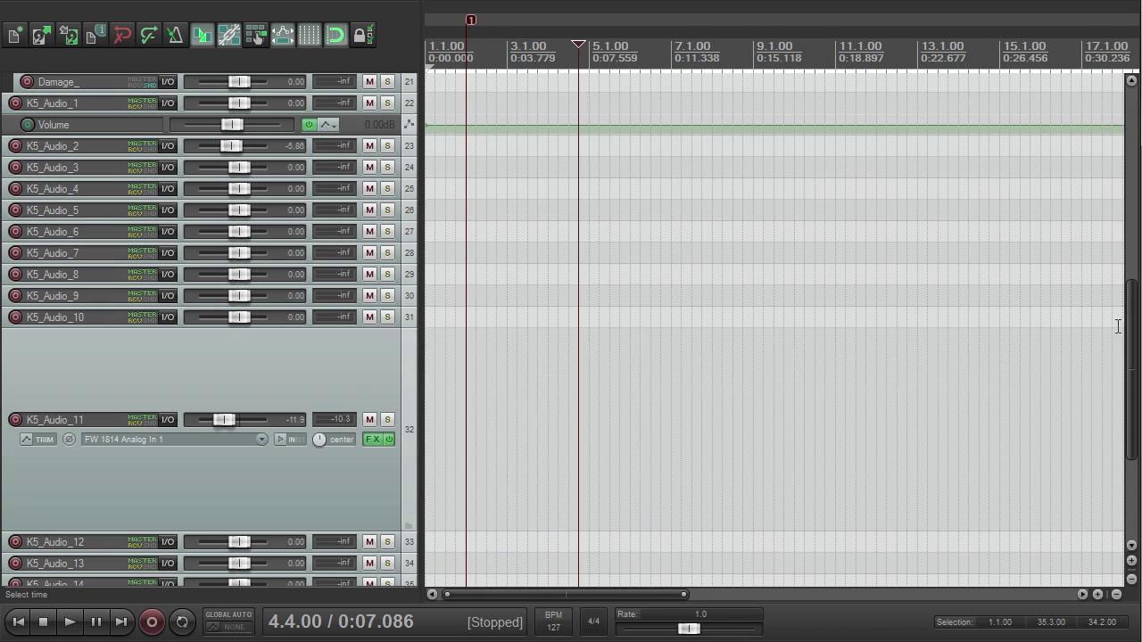
{"action": "left_click", "coordinate": [1128, 325]}
{"action": "scroll", "coordinate": [697, 339], "scroll_direction": "up", "scroll_amount": 1}
{"action": "left_click_drag", "start_coordinate": [527, 475], "coordinate": [818, 479]}
{"action": "left_click_drag", "start_coordinate": [737, 468], "coordinate": [713, 473]}
{"action": "left_click_drag", "start_coordinate": [793, 470], "coordinate": [765, 473]}
- Play the transition between the two Damage_ items and align the copy to start at 6.1.00
{"action": "left_click", "coordinate": [710, 57]}
{"action": "scroll", "coordinate": [716, 293], "scroll_direction": "up", "scroll_amount": 4}
{"action": "key", "text": "space"}
{"action": "key", "text": "space"}
{"action": "left_click_drag", "start_coordinate": [978, 479], "coordinate": [950, 473]}
{"action": "key", "text": "space"}
- Trim the copied Damage_ item to end at 10.1.00 and stop playback
{"action": "scroll", "coordinate": [949, 467], "scroll_direction": "down", "scroll_amount": 8}
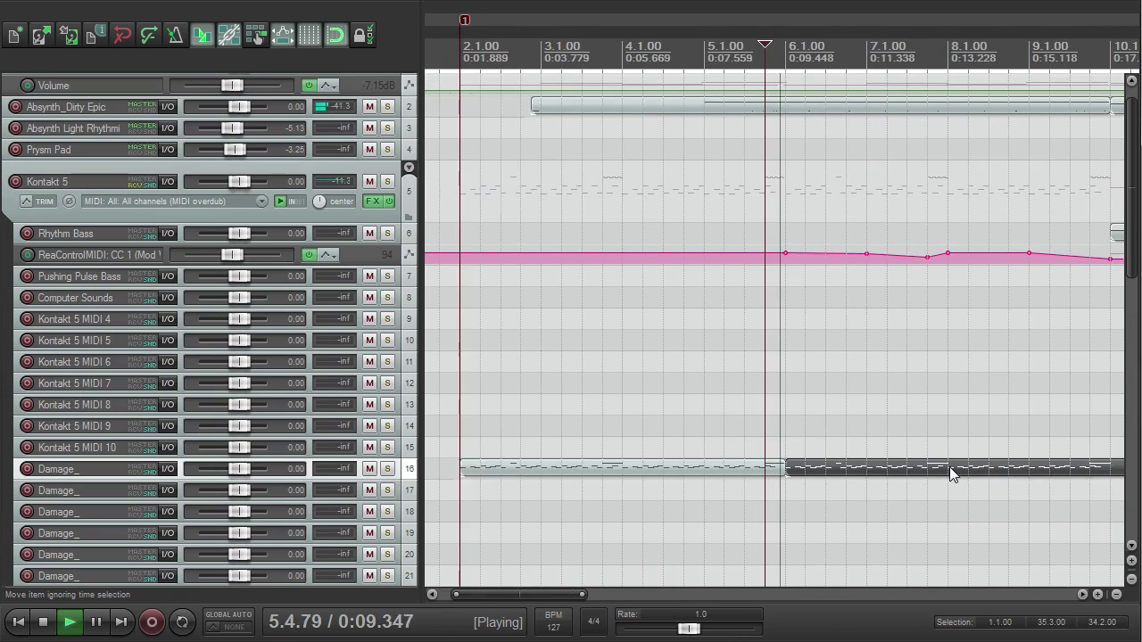
{"action": "scroll", "coordinate": [684, 464], "scroll_direction": "up", "scroll_amount": 2}
{"action": "left_click_drag", "start_coordinate": [811, 469], "coordinate": [794, 479]}
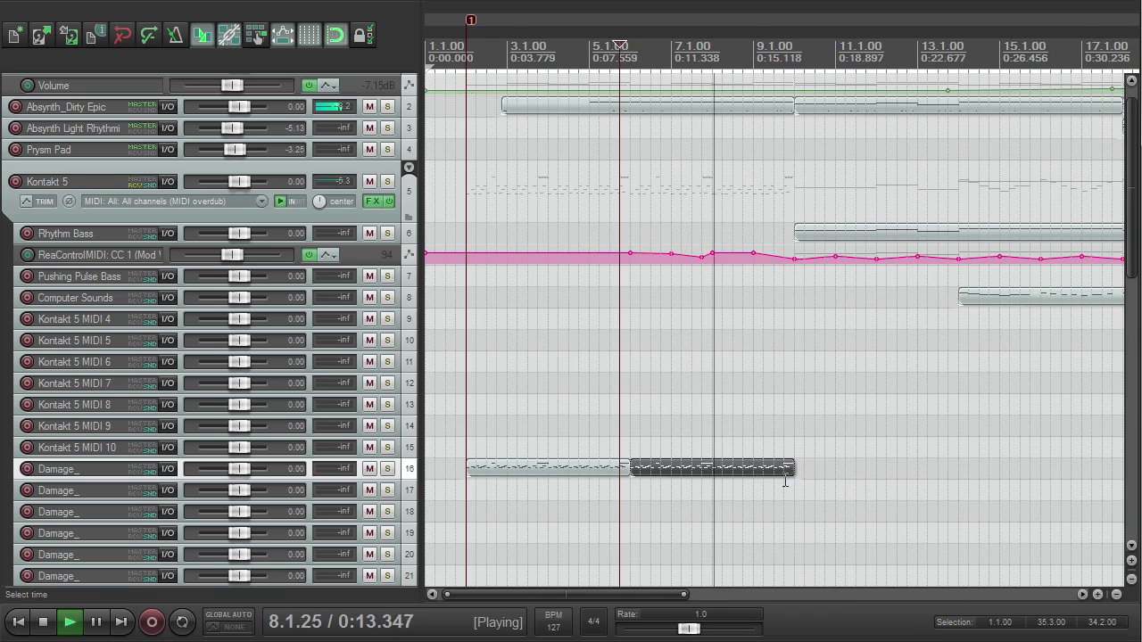
{"action": "scroll", "coordinate": [649, 435], "scroll_direction": "down", "scroll_amount": 2}
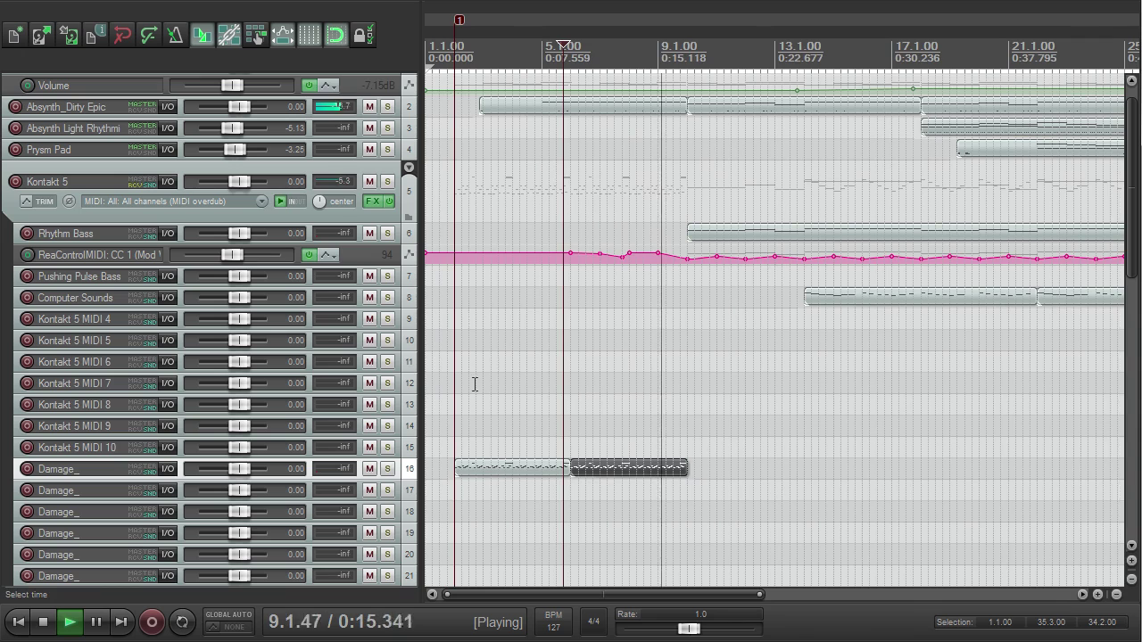
{"action": "key", "text": "space"}
- Duplicate both Damage_ items so the copies start at 10.1.00, and play from there
{"action": "left_click_drag", "start_coordinate": [479, 470], "coordinate": [734, 466]}
{"action": "scroll", "coordinate": [732, 259], "scroll_direction": "up", "scroll_amount": 2}
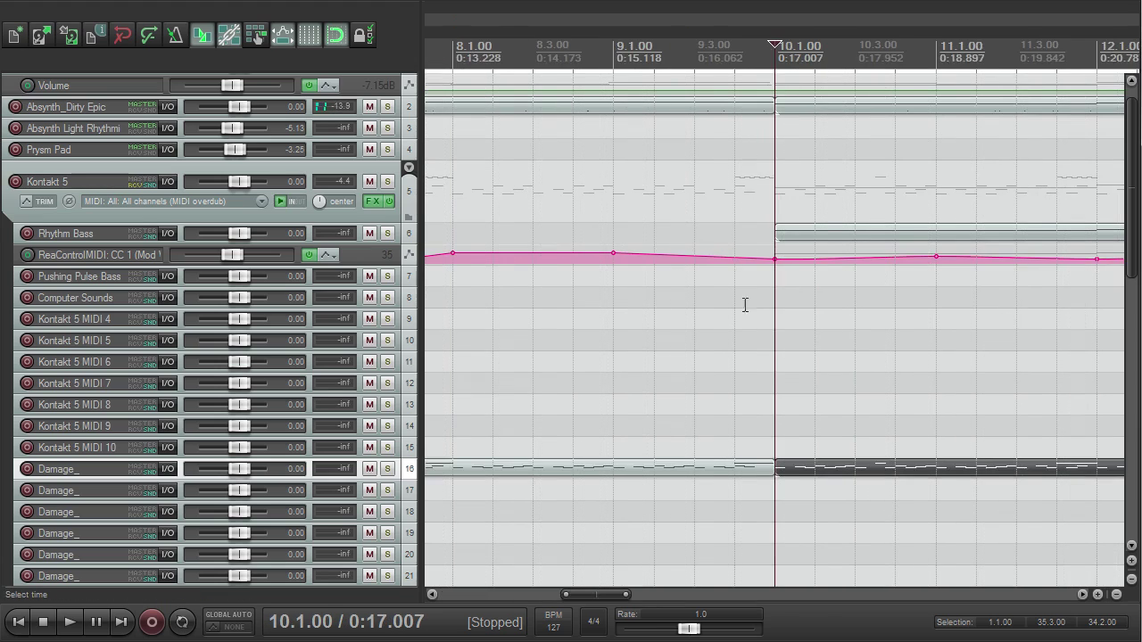
{"action": "scroll", "coordinate": [762, 341], "scroll_direction": "down", "scroll_amount": 4}
{"action": "scroll", "coordinate": [752, 391], "scroll_direction": "up", "scroll_amount": 2}
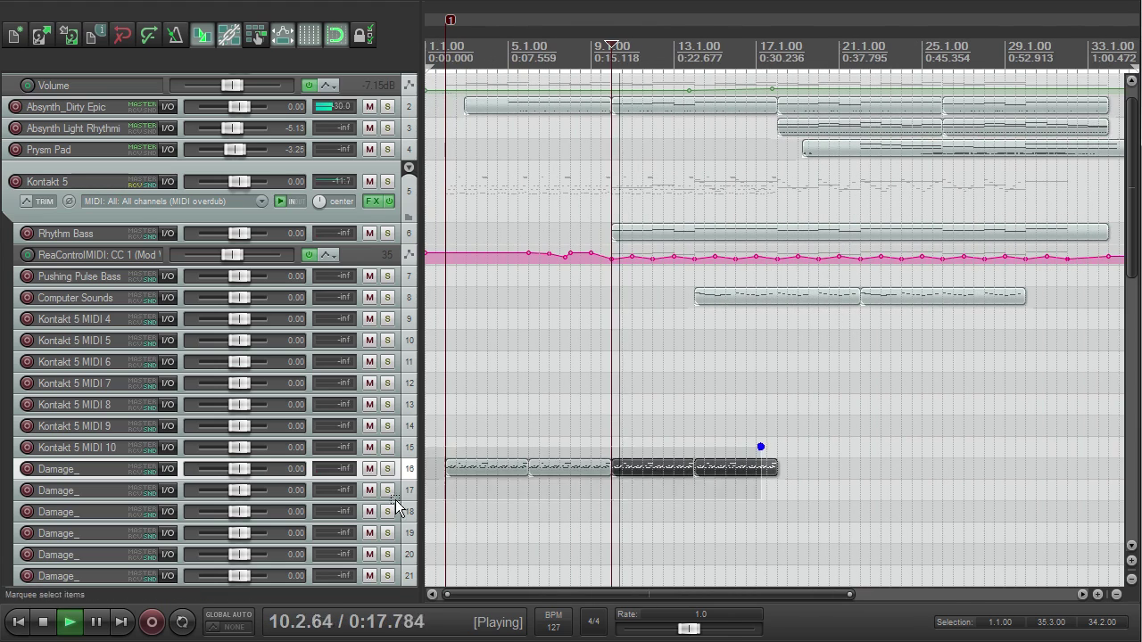
- Glue the four Damage_ items into a single item spanning 2.1.00 to 18.1.00, and stop playback
{"action": "right_click", "coordinate": [547, 467]}
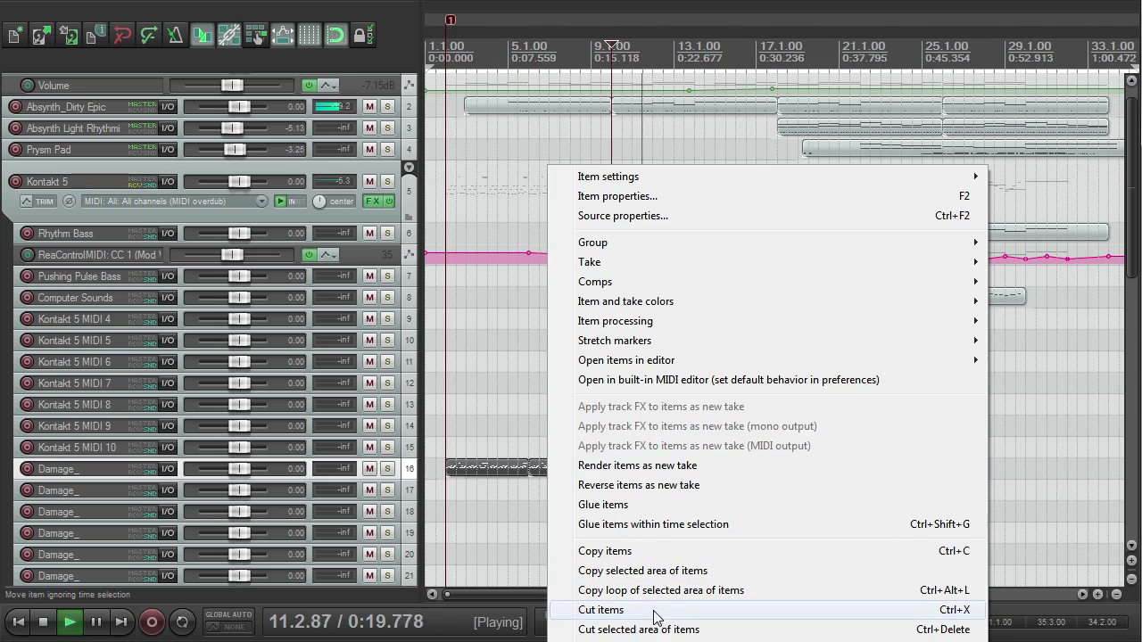
{"action": "left_click", "coordinate": [657, 504]}
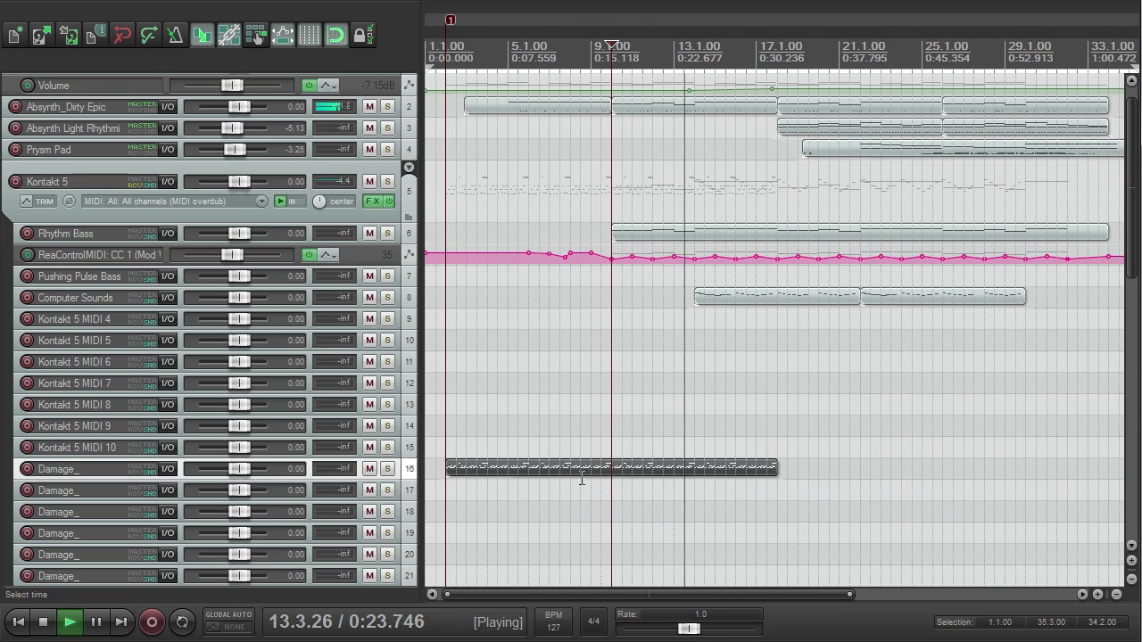
{"action": "key", "text": "space"}
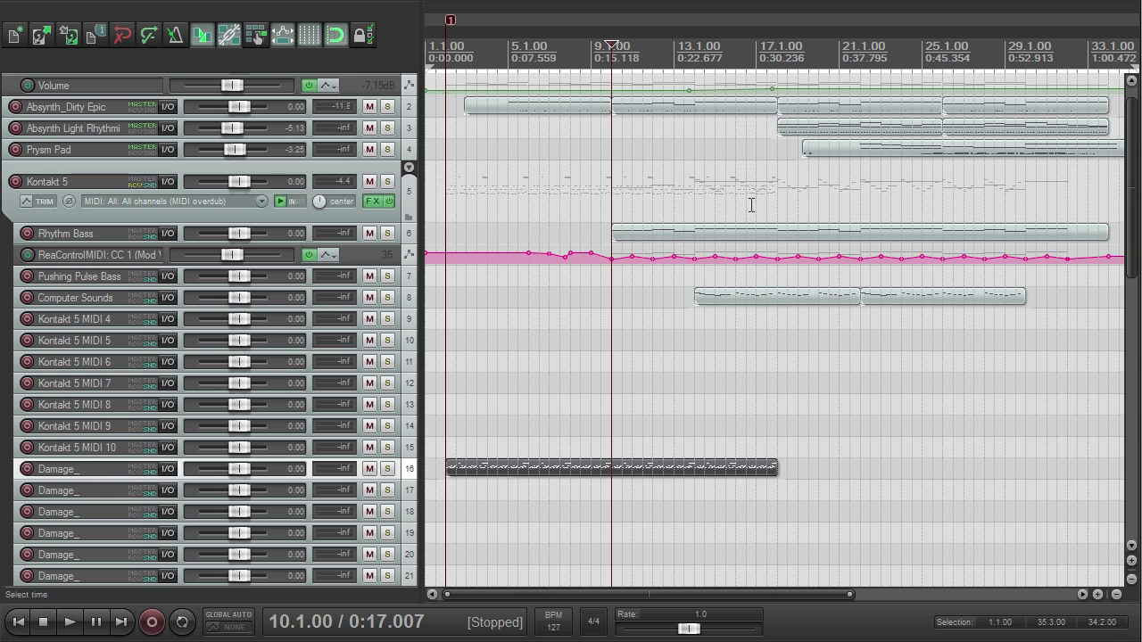
- Rename track 16 as Damage_Crumble Kit and arm the Damage_ track below it for recording
{"action": "left_click", "coordinate": [77, 469]}
{"action": "left_click", "coordinate": [125, 511]}
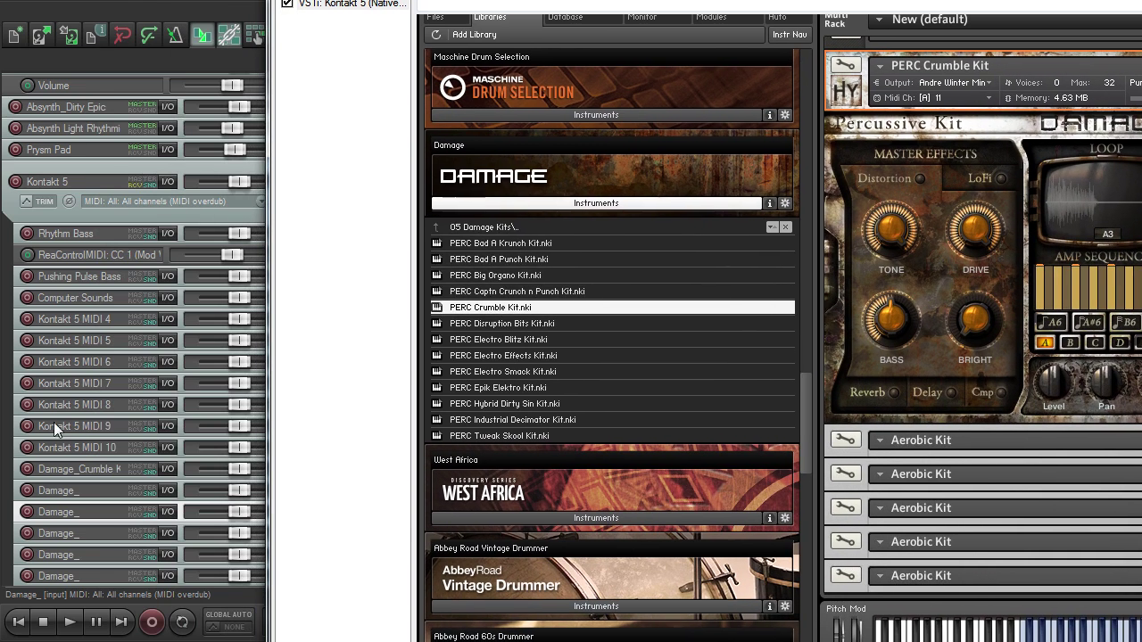
{"action": "left_click", "coordinate": [29, 491]}
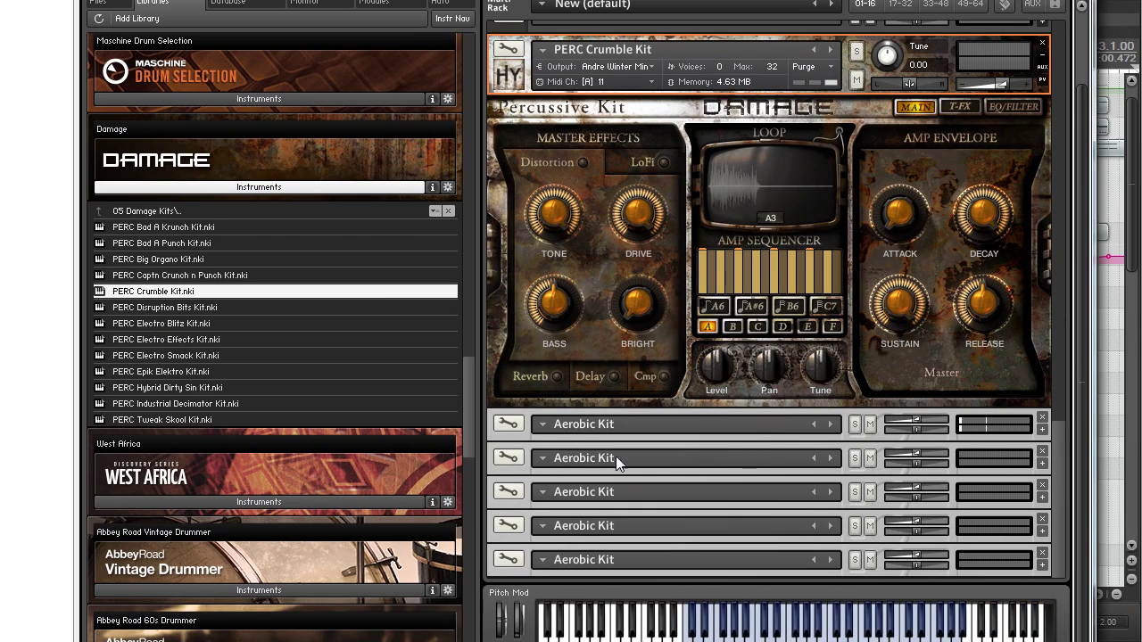
- Replace the first Aerobic Kit in the Kontakt rack with the PERC Industrial Decimator Kit
{"action": "scroll", "coordinate": [894, 474], "scroll_direction": "down", "scroll_amount": 4}
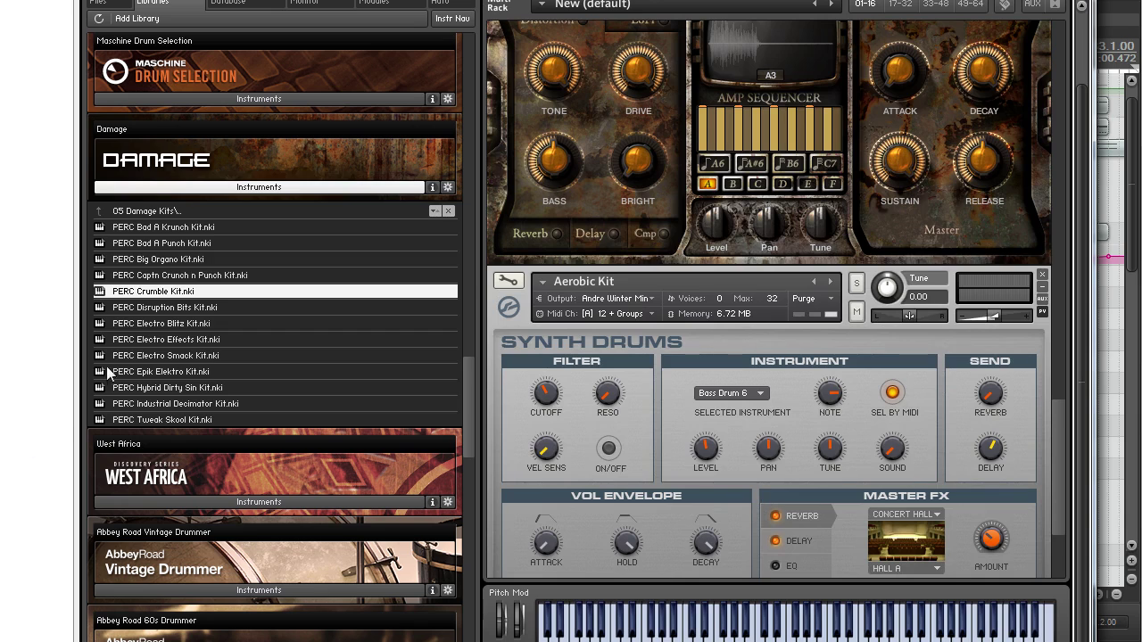
{"action": "key", "text": "Down"}
{"action": "key", "text": "Down"}
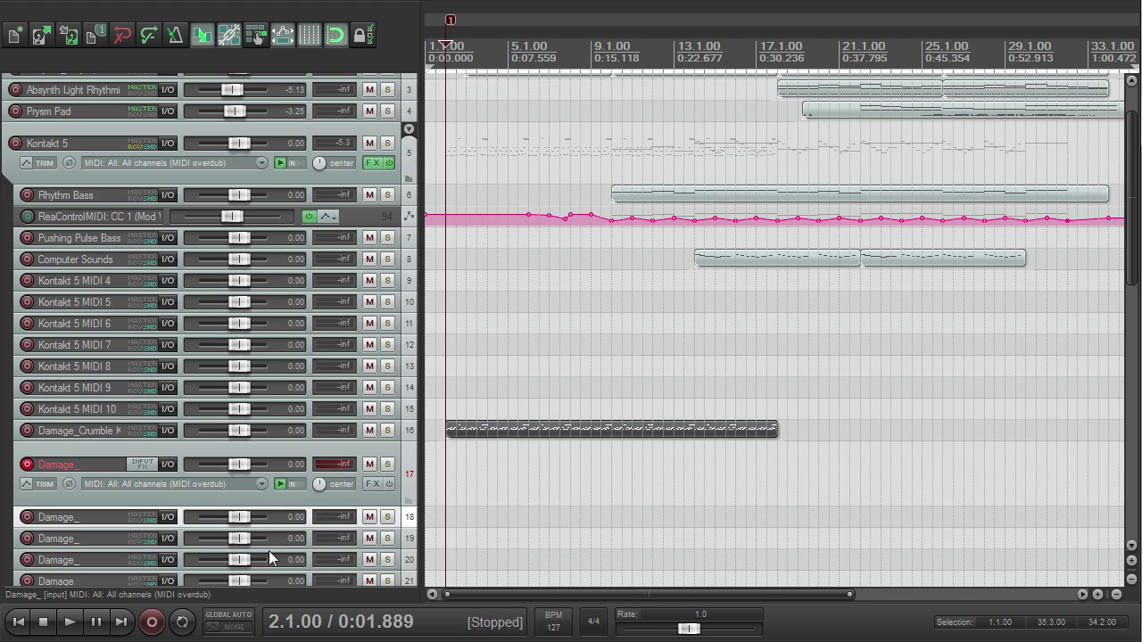
- Reopen the Kontakt 5 instrument and load PERC Bad A Krunch Kit from the Damage library over the PERC Industrial Decimator Kit
{"action": "mouse_move", "coordinate": [267, 555]}
{"action": "mouse_move", "coordinate": [157, 576]}
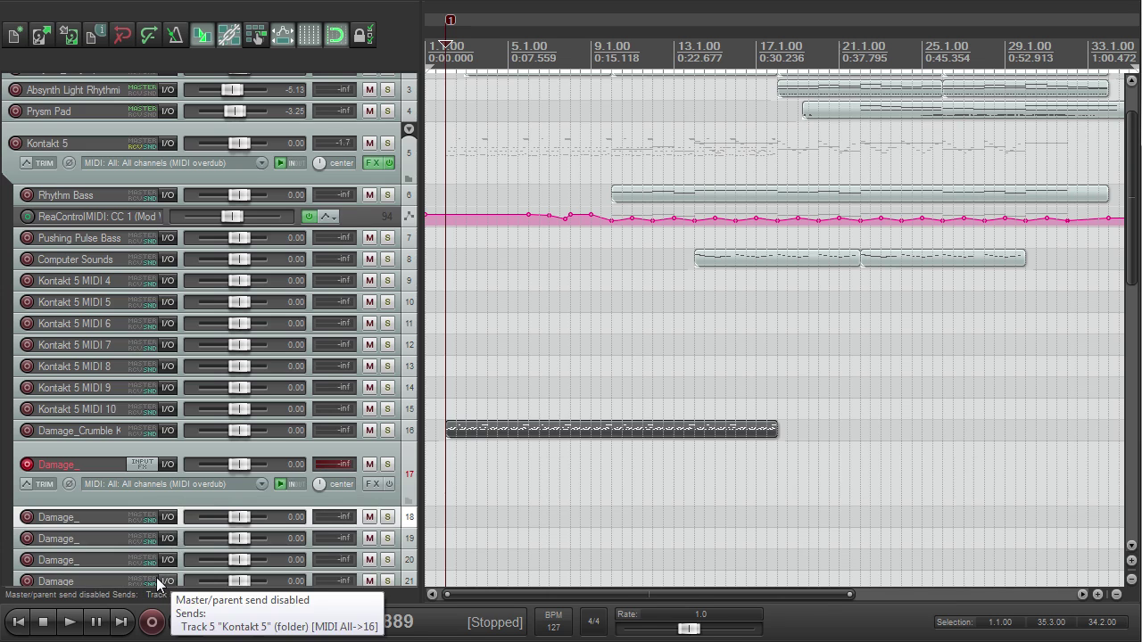
{"action": "left_click", "coordinate": [373, 163]}
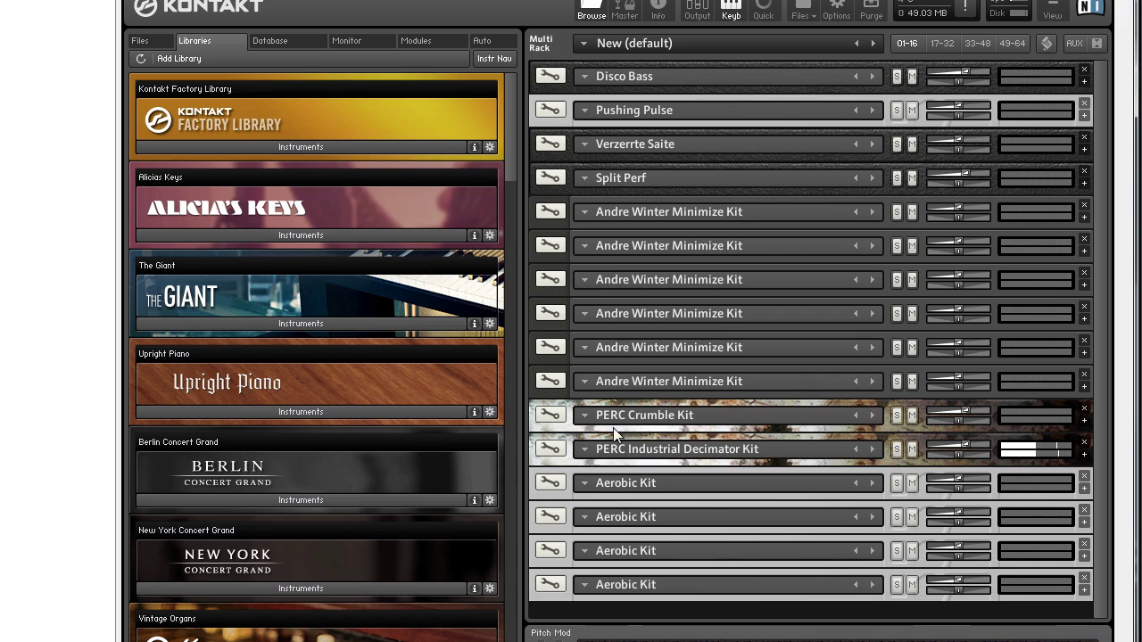
{"action": "left_click_drag", "start_coordinate": [511, 152], "coordinate": [532, 495]}
{"action": "left_click", "coordinate": [341, 274]}
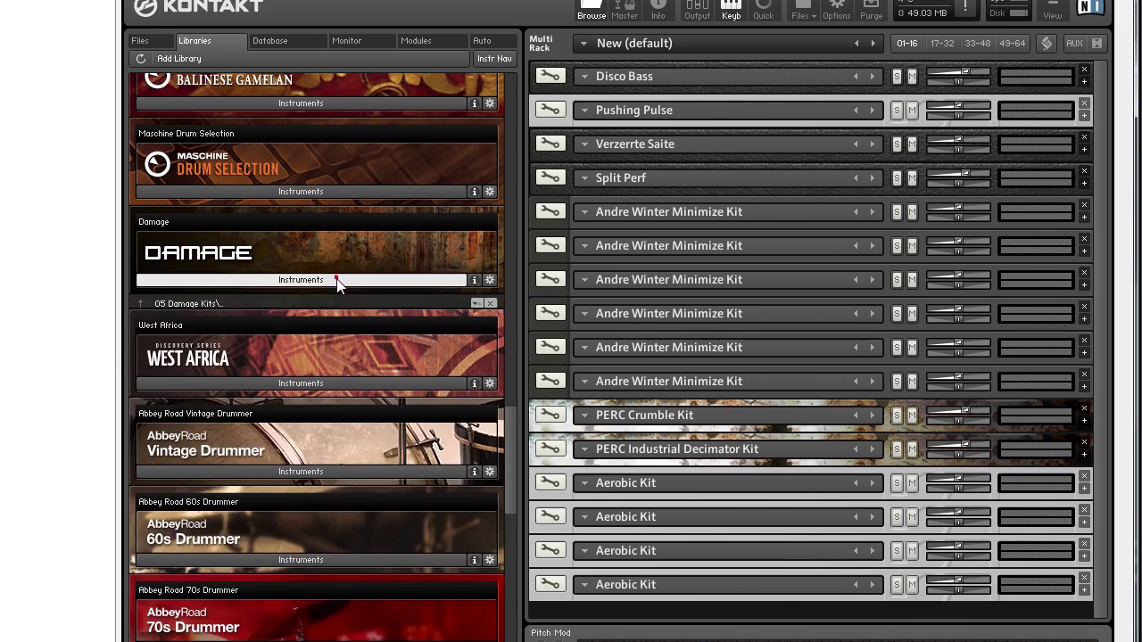
{"action": "left_click_drag", "start_coordinate": [510, 433], "coordinate": [512, 441]}
{"action": "scroll", "coordinate": [509, 440], "scroll_direction": "down", "scroll_amount": 1}
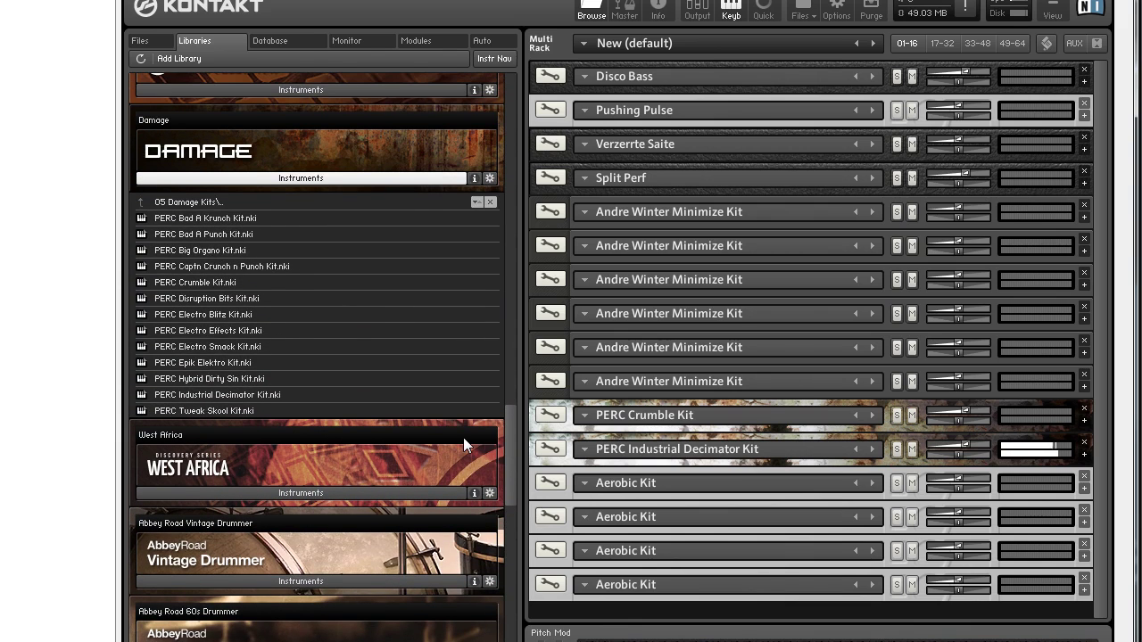
{"action": "scroll", "coordinate": [254, 353], "scroll_direction": "up", "scroll_amount": 1}
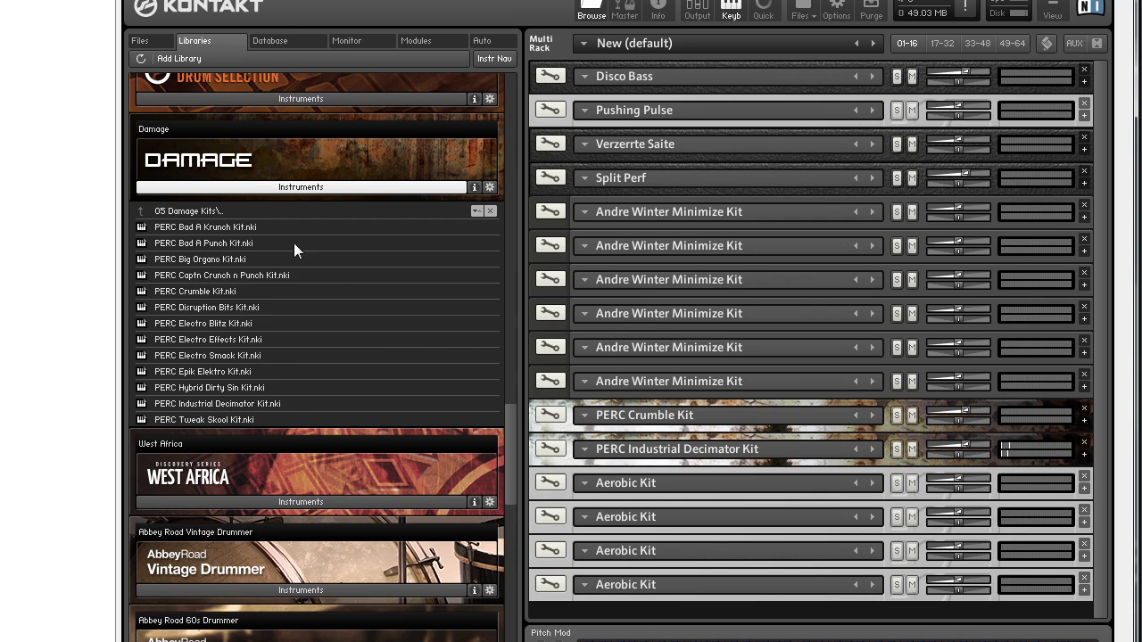
{"action": "left_click_drag", "start_coordinate": [219, 223], "coordinate": [639, 455]}
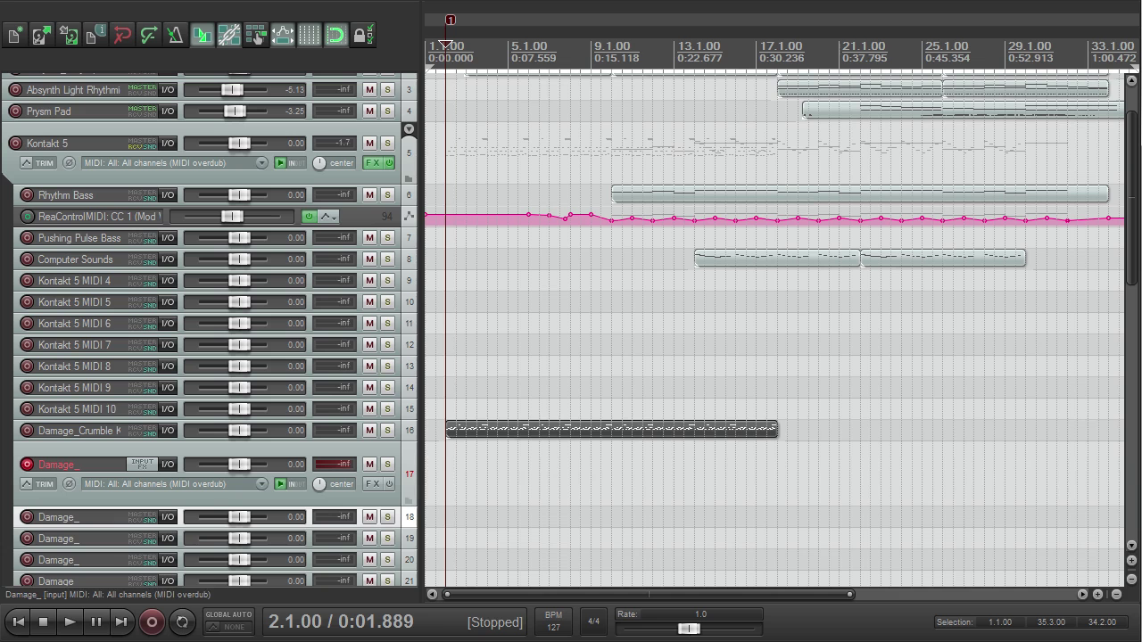
- Turn on the metronome and place marker 2 at 10.1.00, where the Rhythm Bass item begins
{"action": "key", "text": "space"}
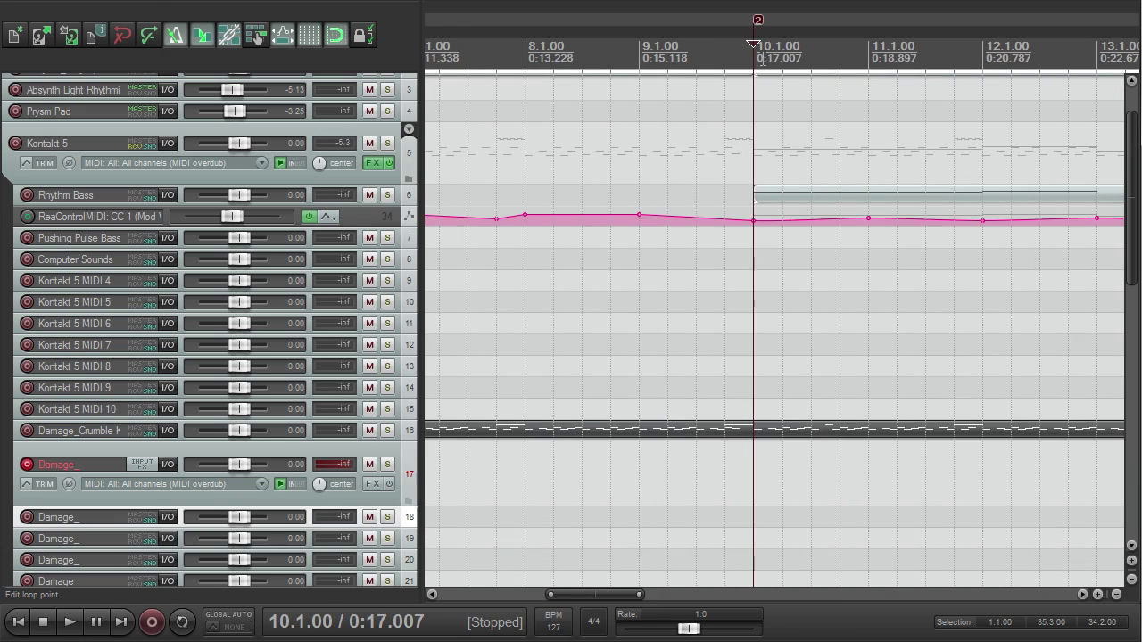
{"action": "scroll", "coordinate": [762, 57], "scroll_direction": "down", "scroll_amount": 3}
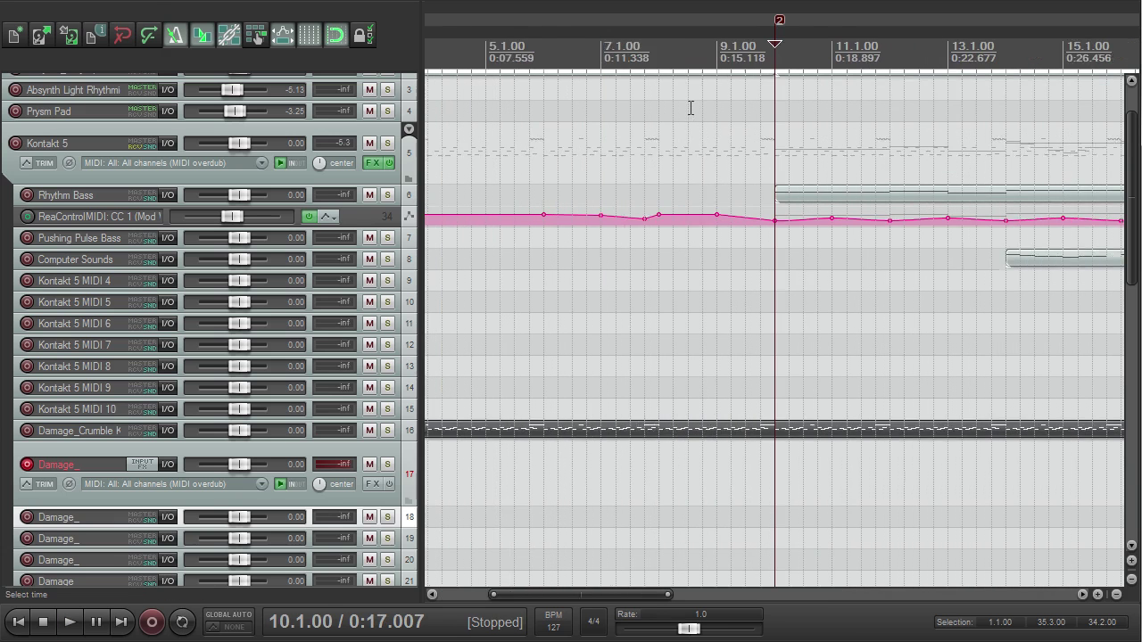
{"action": "scroll", "coordinate": [692, 106], "scroll_direction": "down", "scroll_amount": 4}
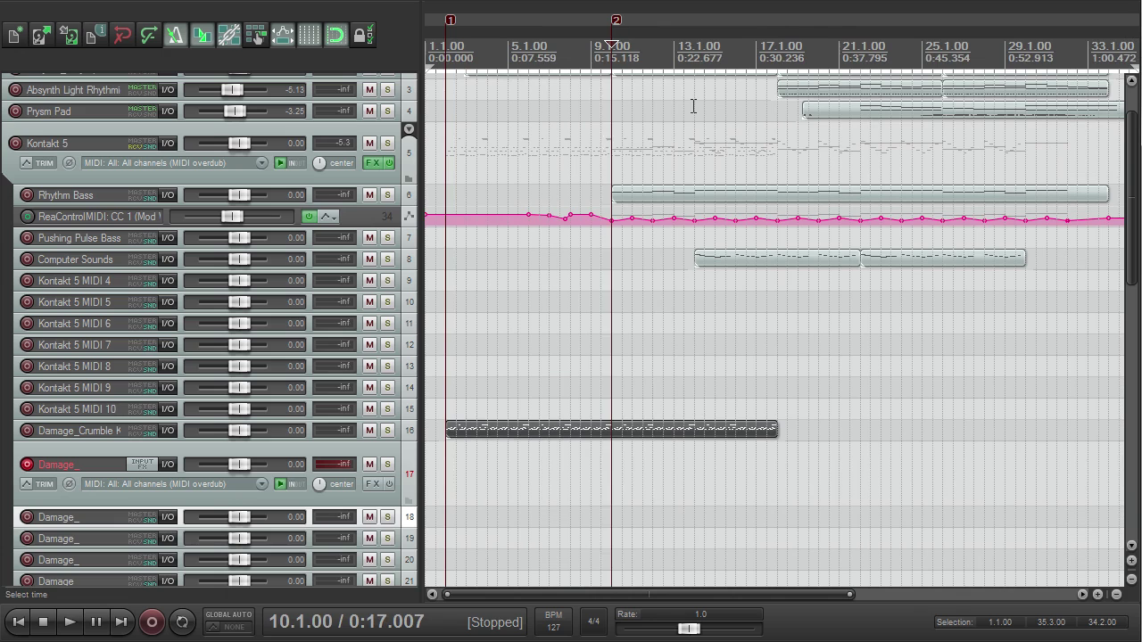
- Play from marker 2, and place marker 3 at 14.1.00, where the Computer Sounds item begins, and listen from there
{"action": "key", "text": "space"}
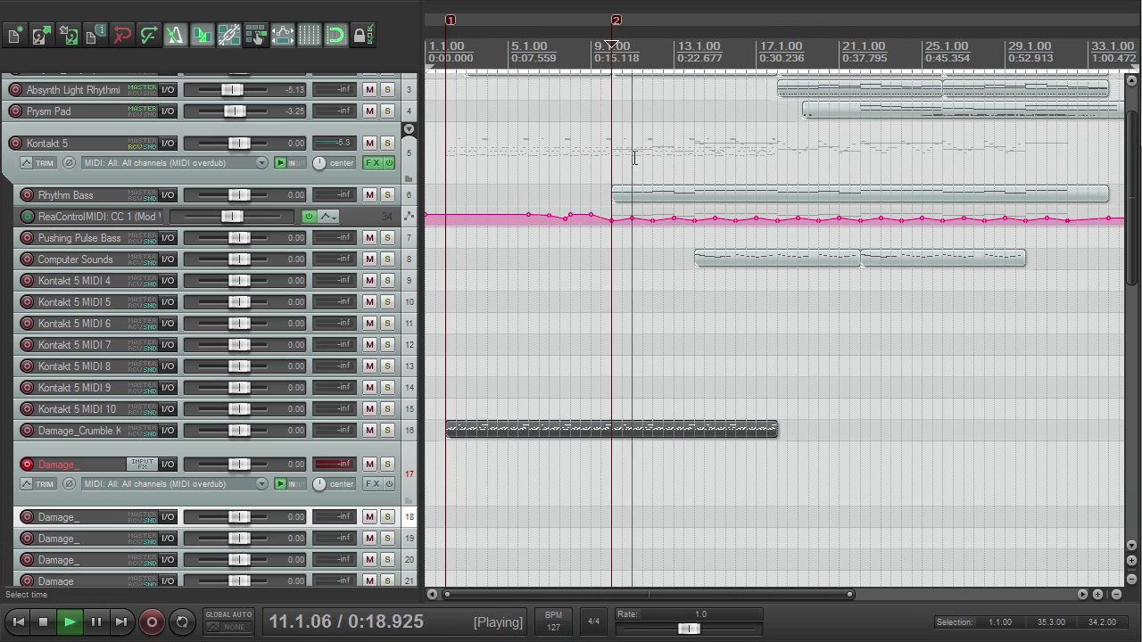
{"action": "key", "text": "space"}
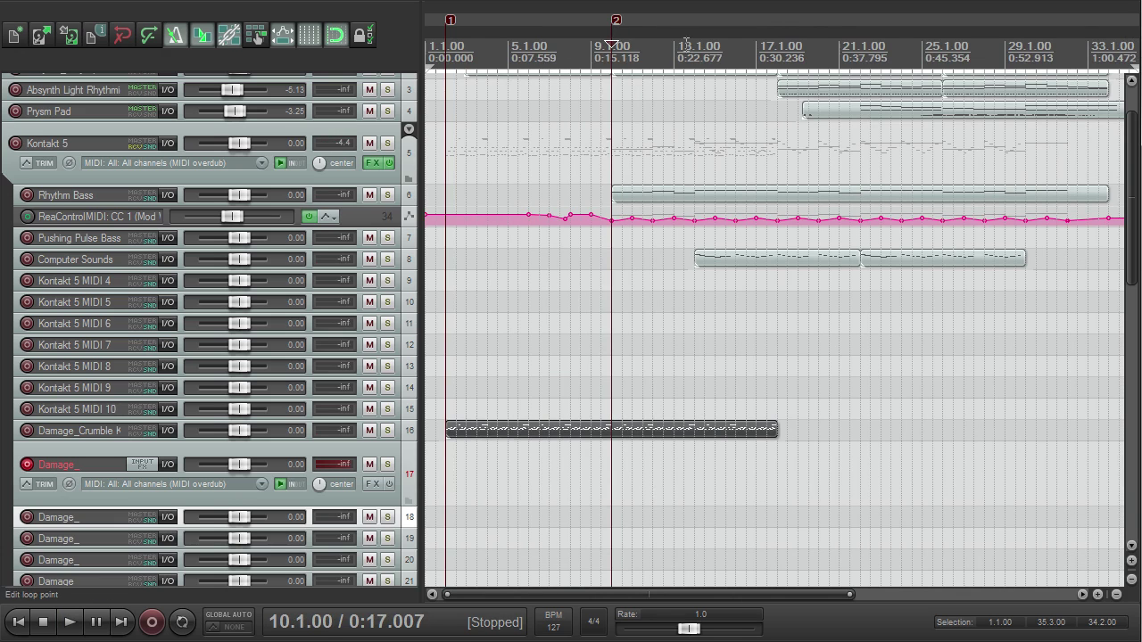
{"action": "left_click_drag", "start_coordinate": [676, 43], "coordinate": [694, 45]}
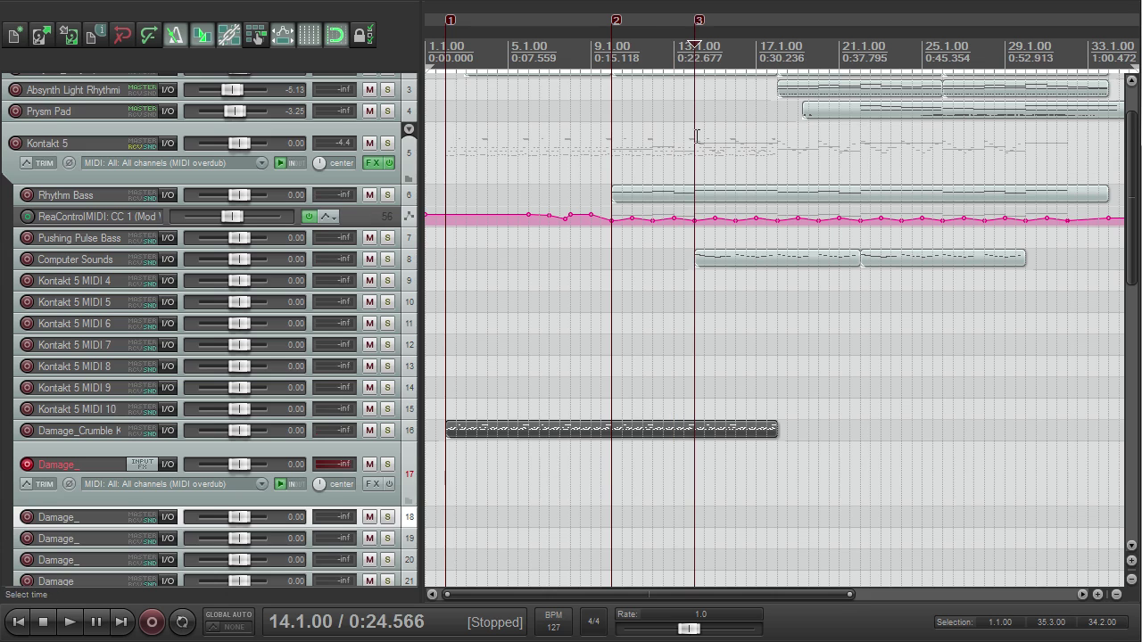
{"action": "key", "text": "space"}
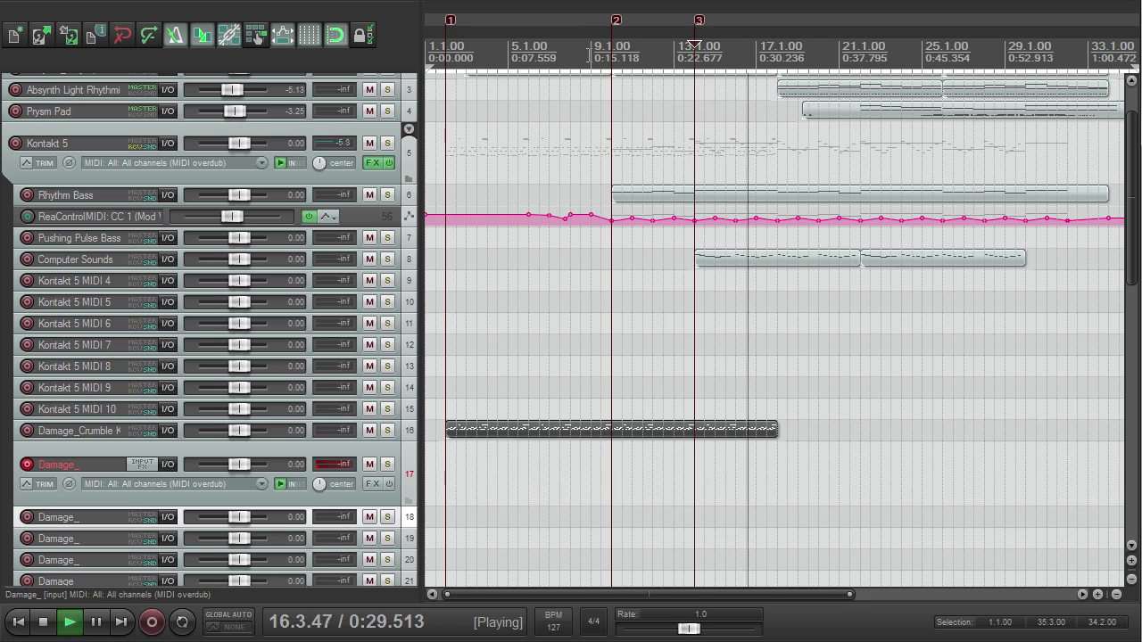
{"action": "key", "text": "space"}
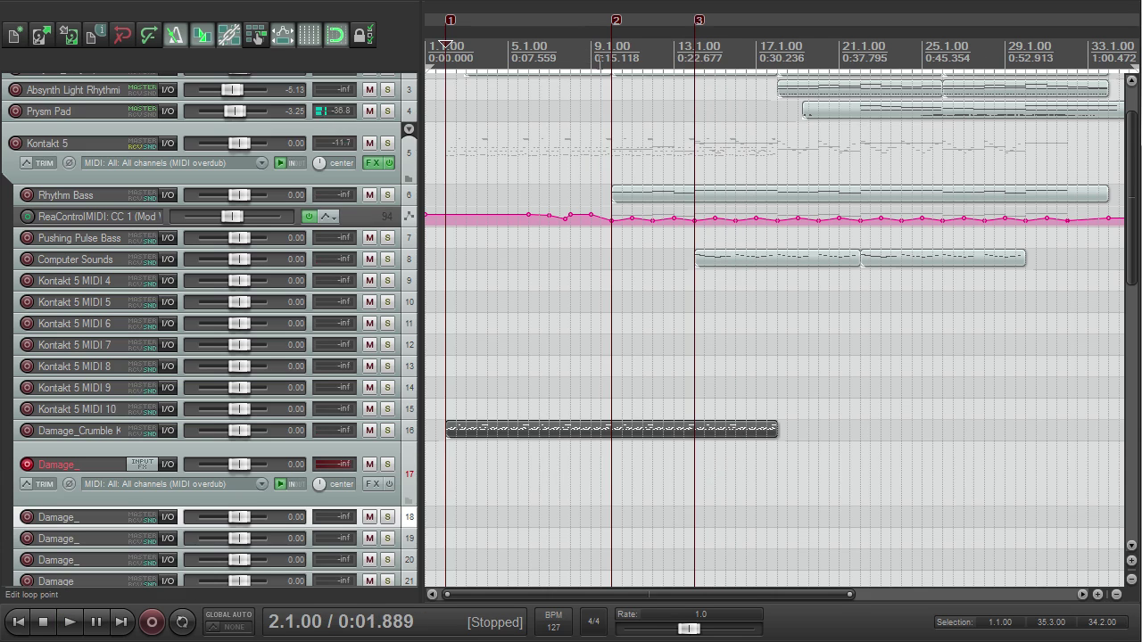
- Record a MIDI drum part on the armed Damage_ track 17 from 8.1.00 to about halfway through bar 30
{"action": "left_click", "coordinate": [571, 51]}
{"action": "scroll", "coordinate": [571, 51], "scroll_direction": "up", "scroll_amount": 5}
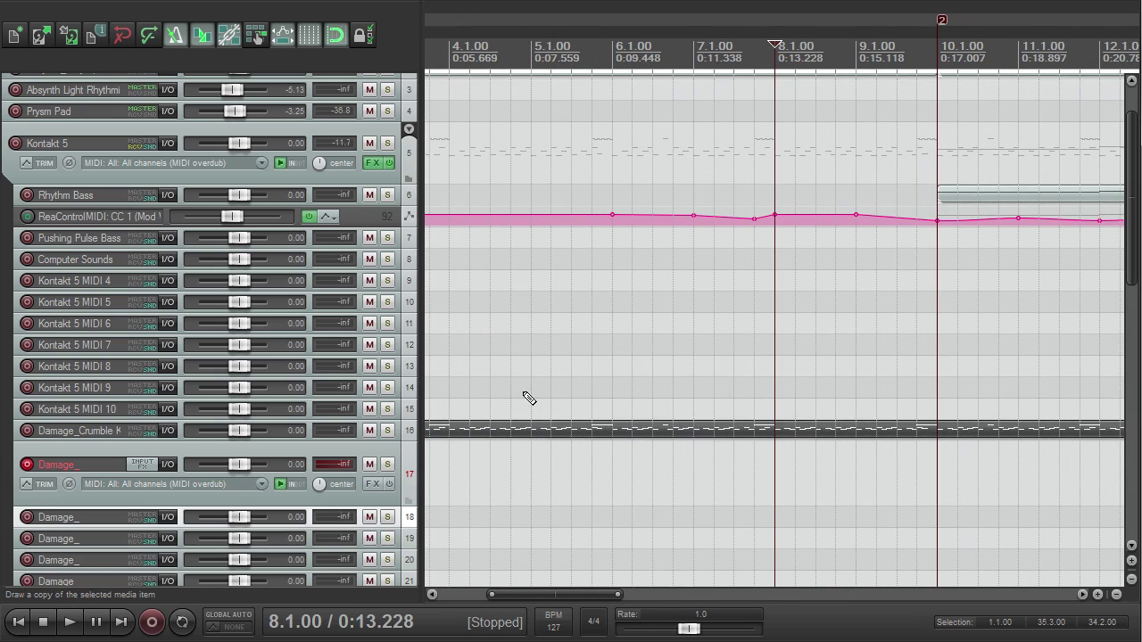
{"action": "key", "text": "ctrl+r"}
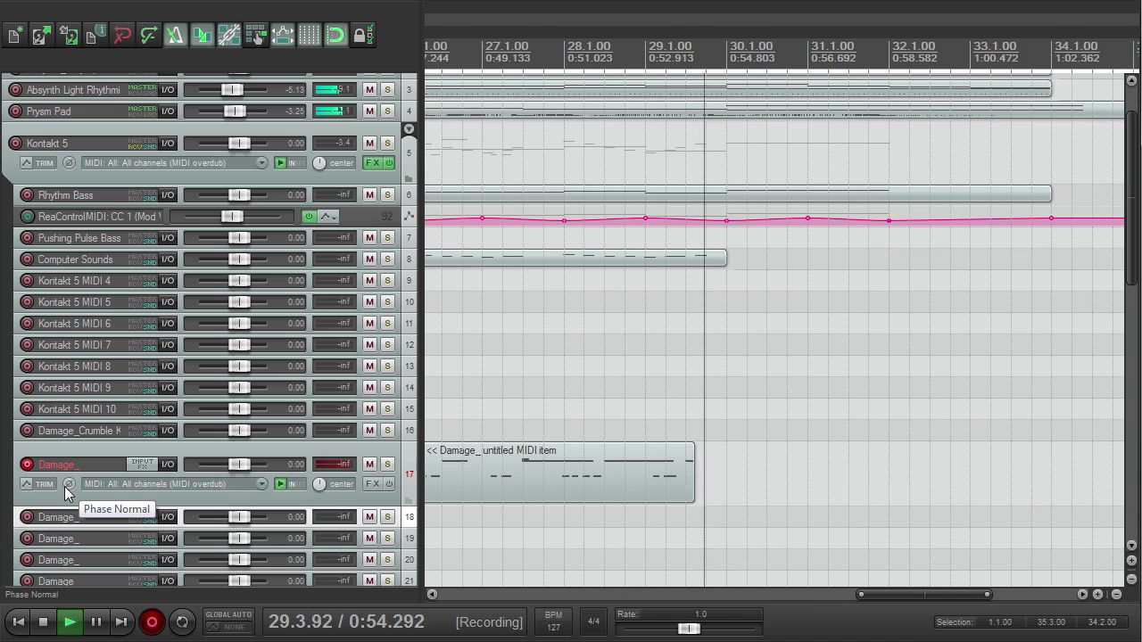
{"action": "key", "text": "space"}
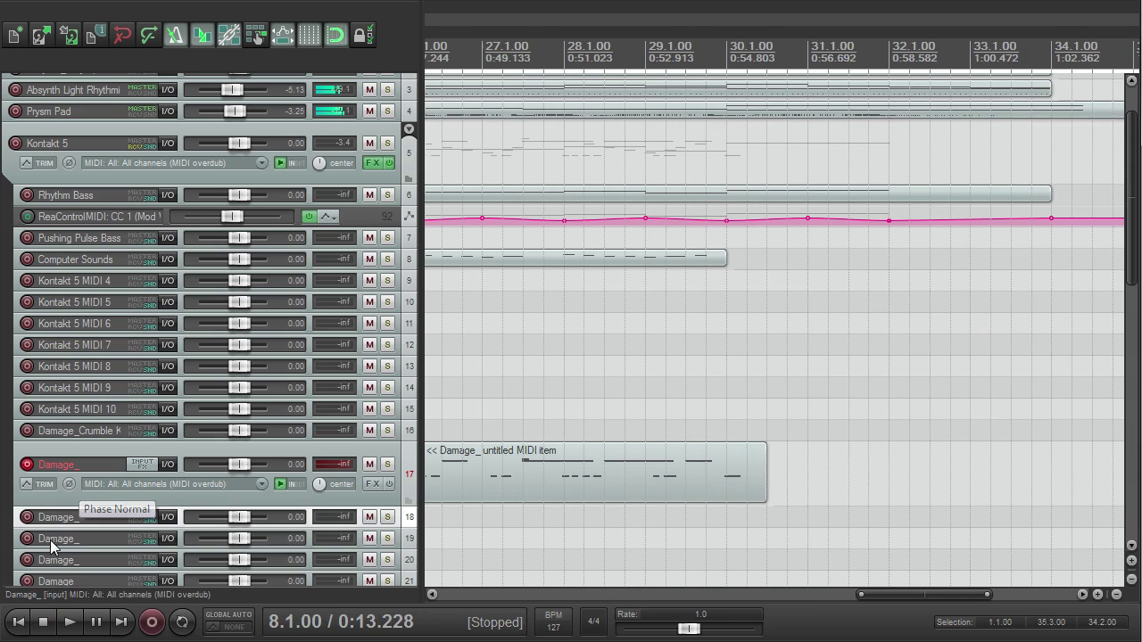
- Open the recorded track 17 item in the MIDI editor and quantize all notes' position and length to 1/16 at 100% strength
{"action": "double_click", "coordinate": [540, 487]}
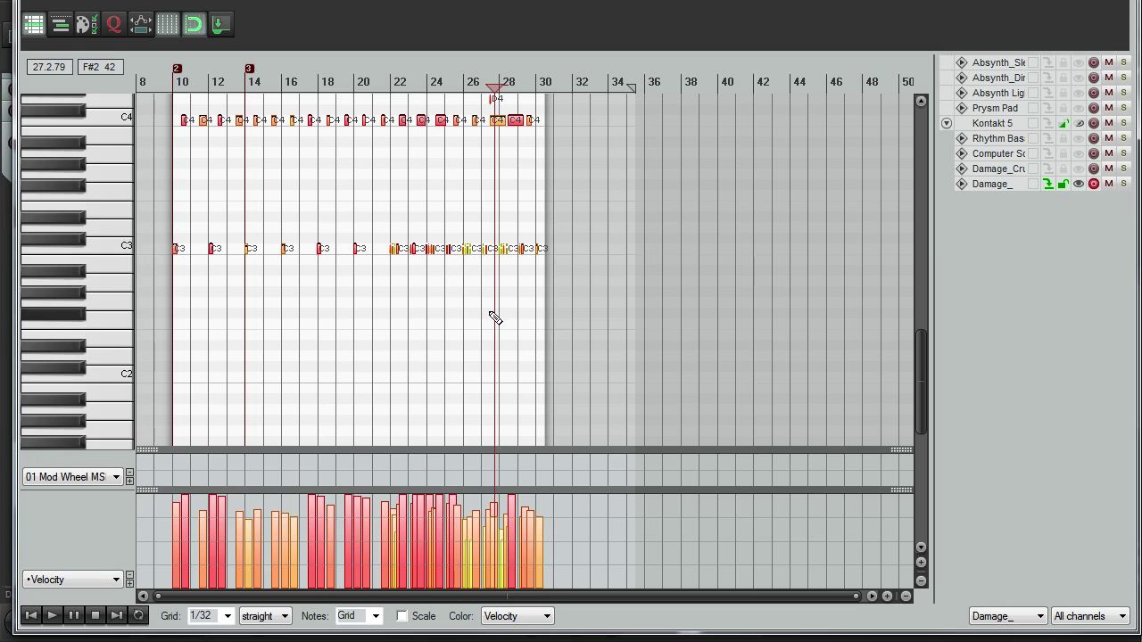
{"action": "key", "text": "space"}
{"action": "key", "text": "space"}
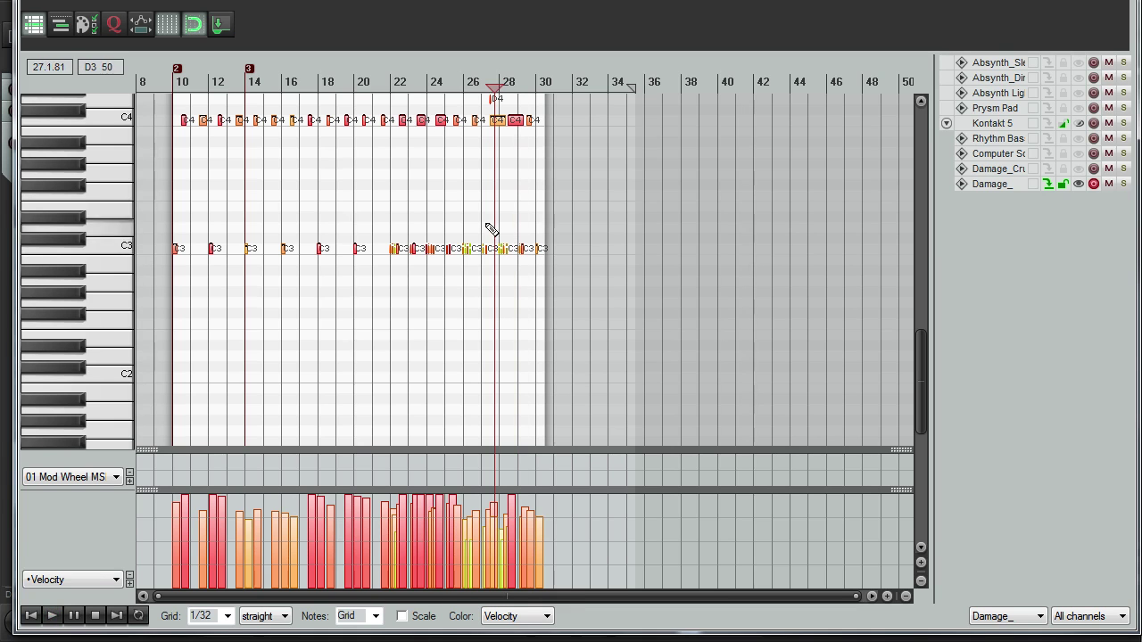
{"action": "scroll", "coordinate": [490, 229], "scroll_direction": "up", "scroll_amount": 5}
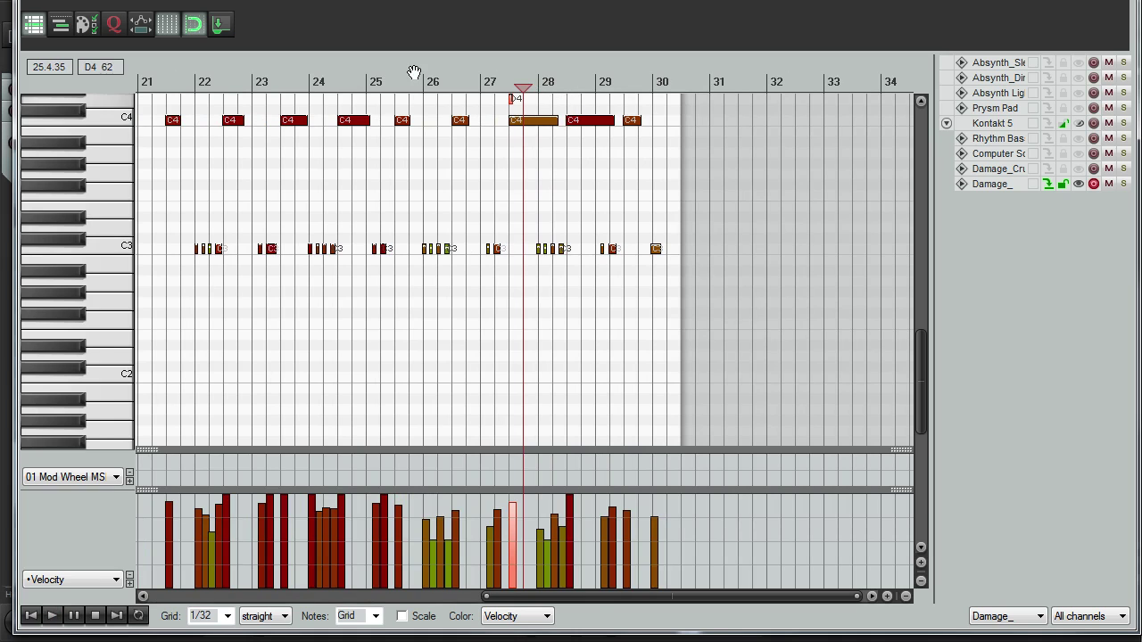
{"action": "key", "text": "ctrl+a"}
{"action": "key", "text": "q"}
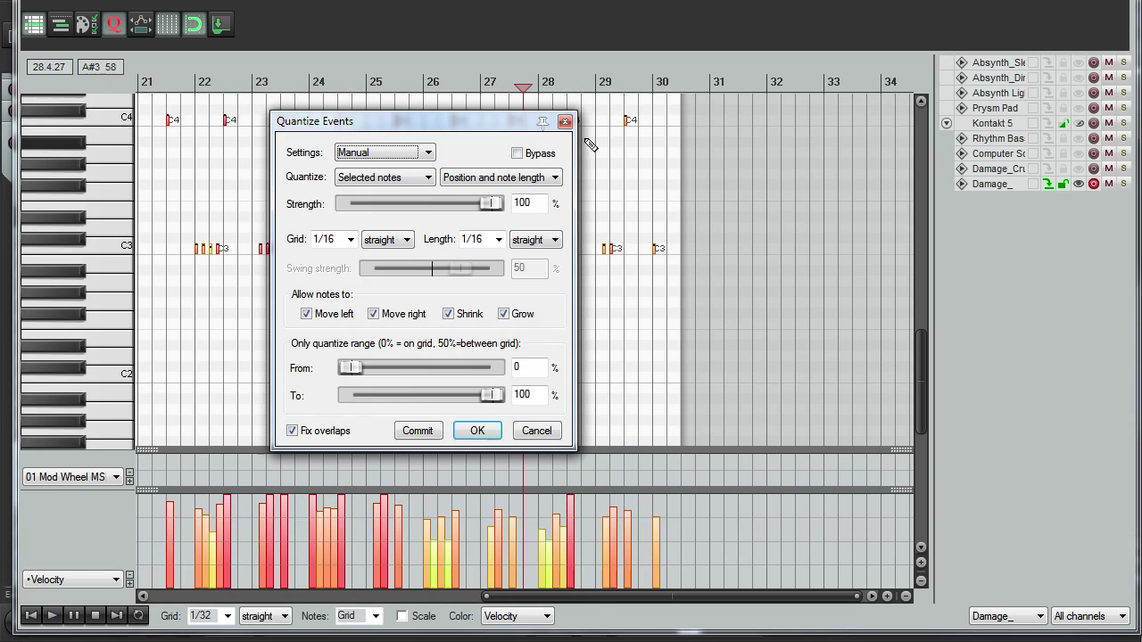
{"action": "scroll", "coordinate": [349, 249], "scroll_direction": "down", "scroll_amount": 2}
{"action": "left_click", "coordinate": [478, 431]}
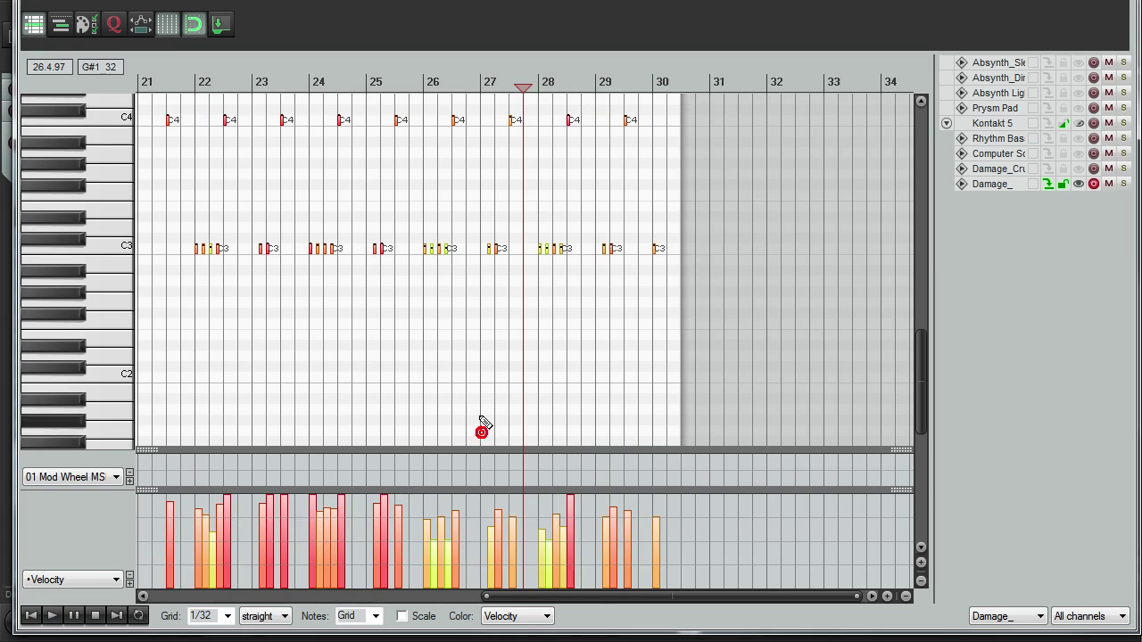
- Play the quantized notes from marker 2 to check them, and close the MIDI editor
{"action": "key", "text": "3"}
{"action": "scroll", "coordinate": [416, 339], "scroll_direction": "down", "scroll_amount": 3}
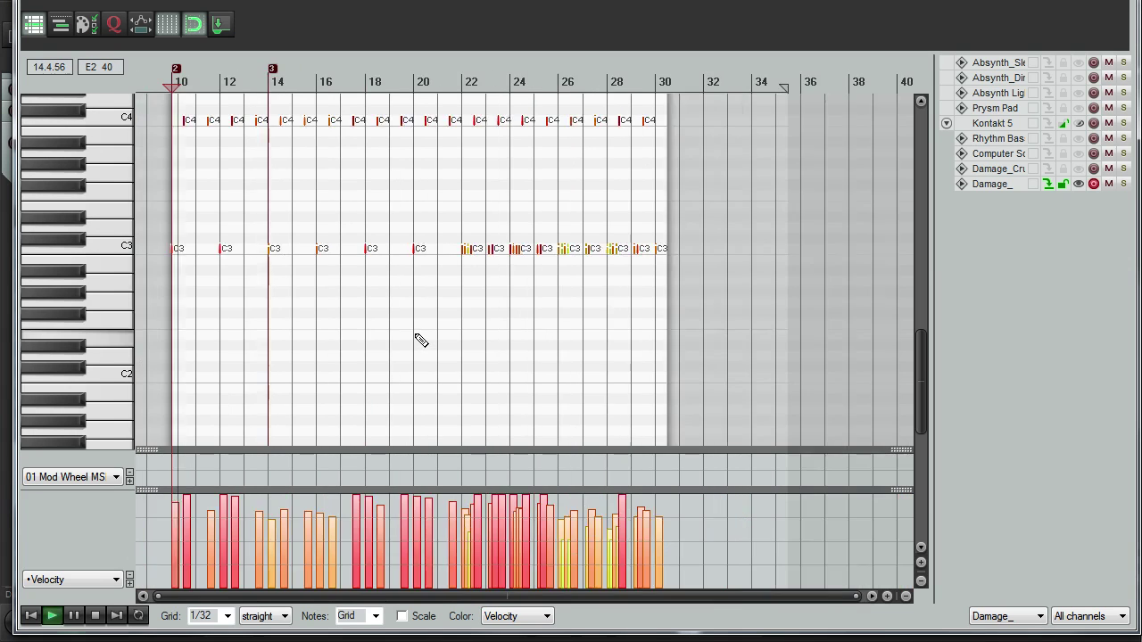
{"action": "scroll", "coordinate": [416, 339], "scroll_direction": "up", "scroll_amount": 3}
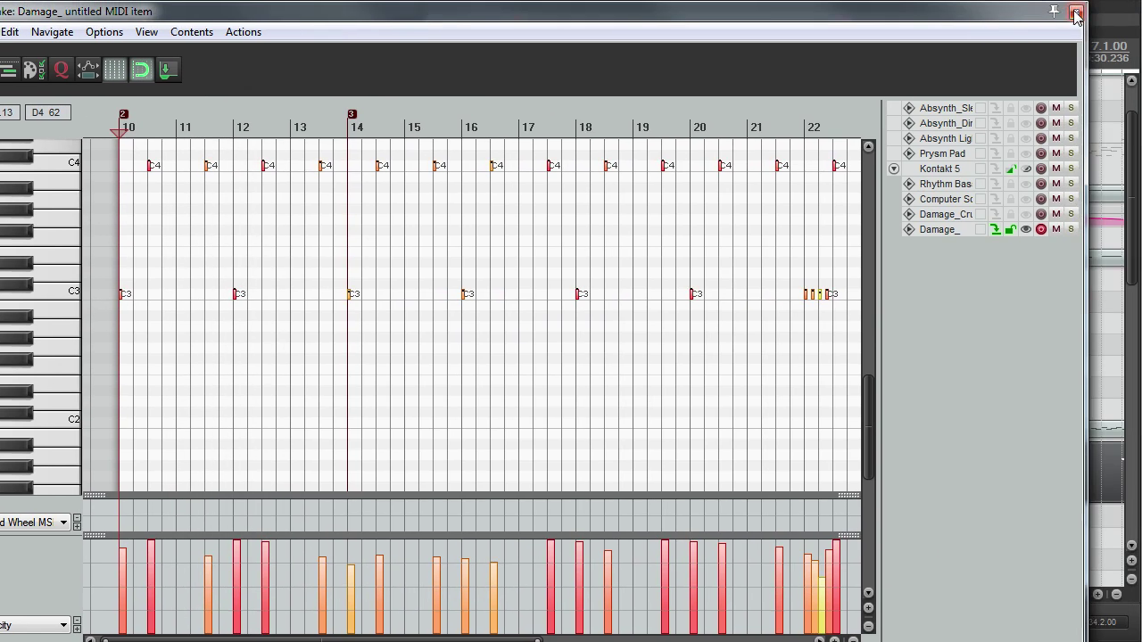
{"action": "left_click", "coordinate": [1076, 12]}
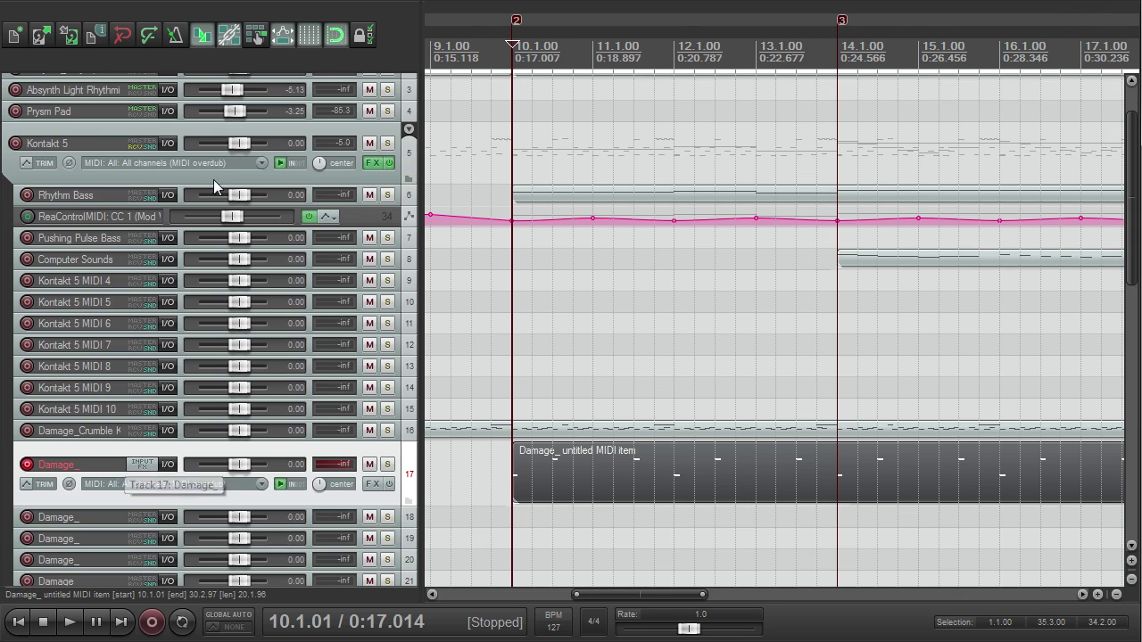
- Check the kit name in Kontakt 5 and rename track 17 after the Bad A Krunch Kit, keeping the Damage_ prefix
{"action": "left_click", "coordinate": [370, 165]}
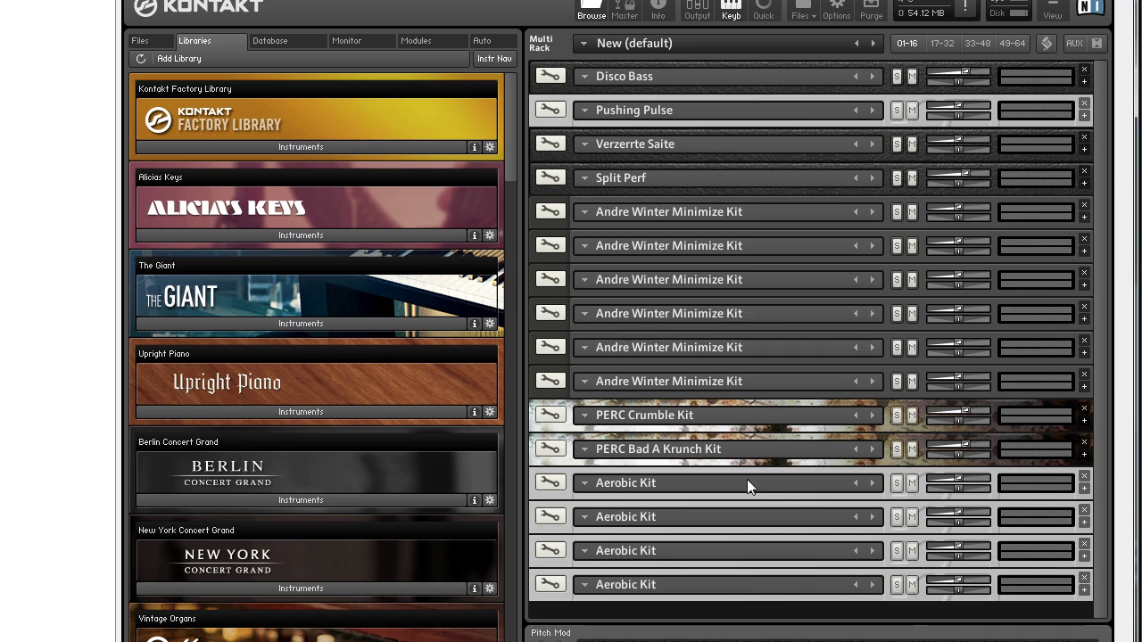
{"action": "left_click_drag", "start_coordinate": [749, 449], "coordinate": [636, 455]}
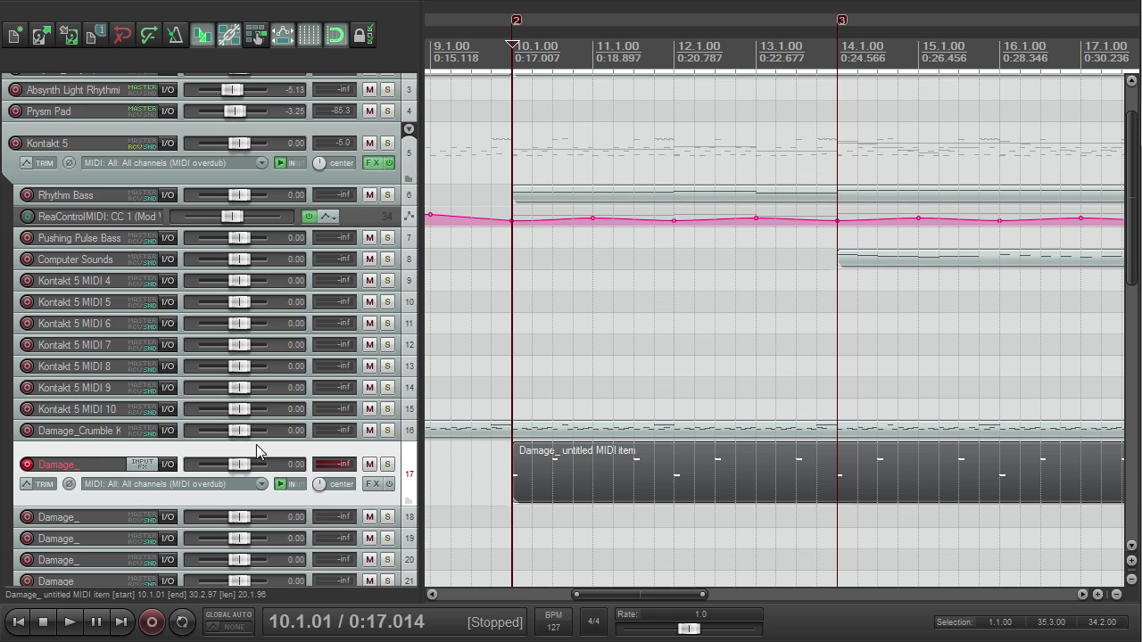
{"action": "double_click", "coordinate": [90, 465]}
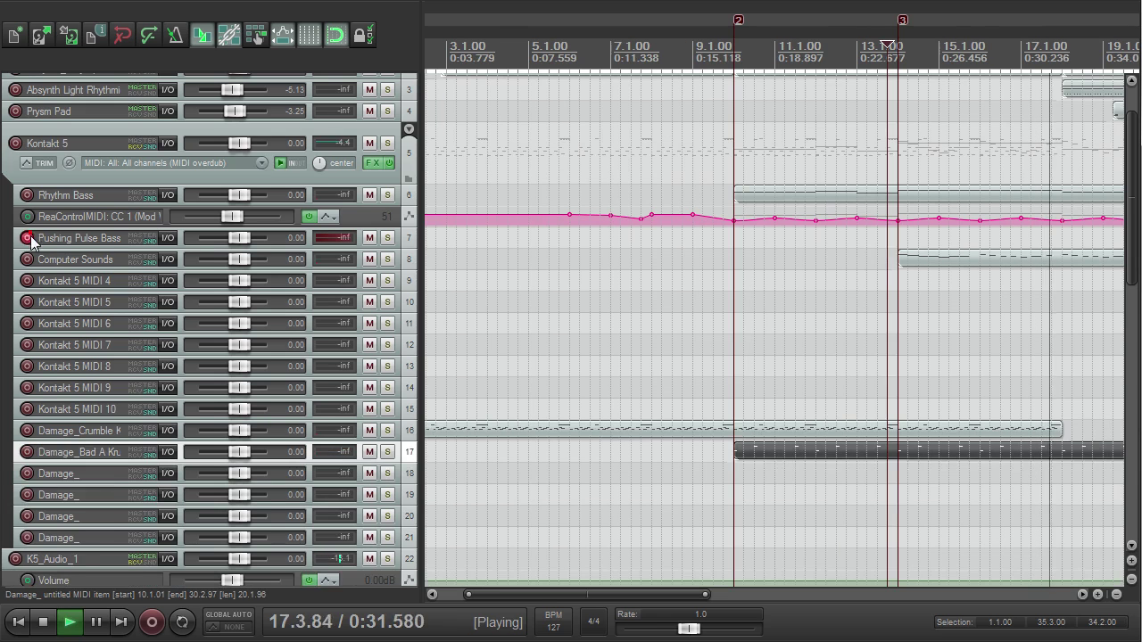
- Try out the armed Pushing Pulse Bass track over playback from 13.4.00, and disarm it
{"action": "left_click", "coordinate": [38, 242]}
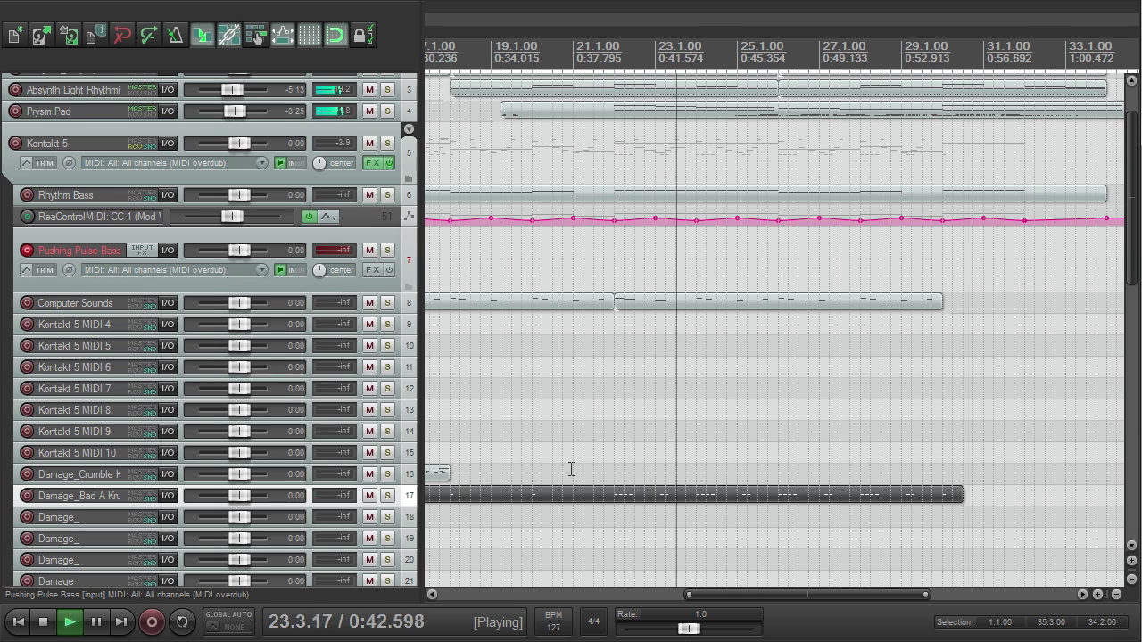
{"action": "key", "text": "space"}
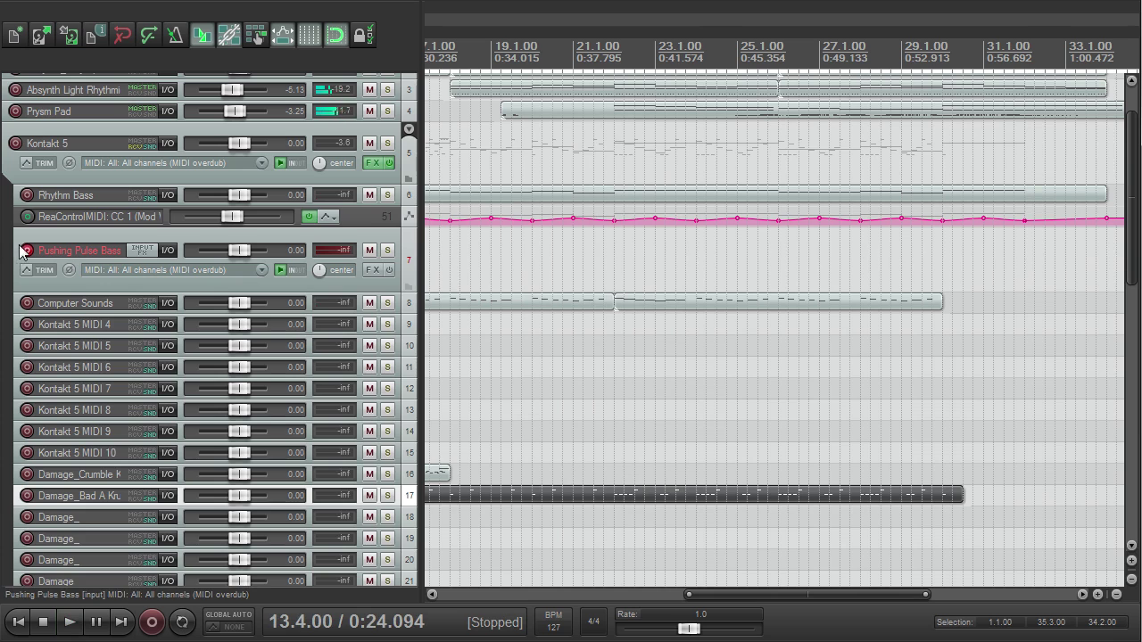
{"action": "left_click", "coordinate": [26, 250]}
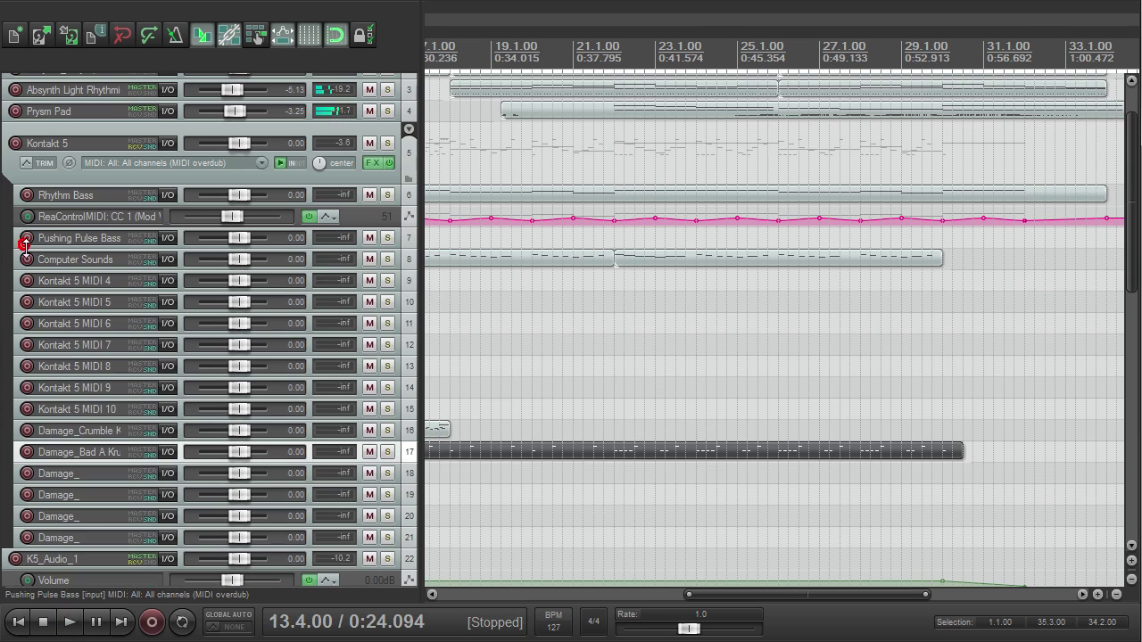
- Arm Damage_ track 18 and load PERC Hybrid Dirty Sin Kit from the Damage library over the first Aerobic Kit
{"action": "left_click", "coordinate": [27, 473]}
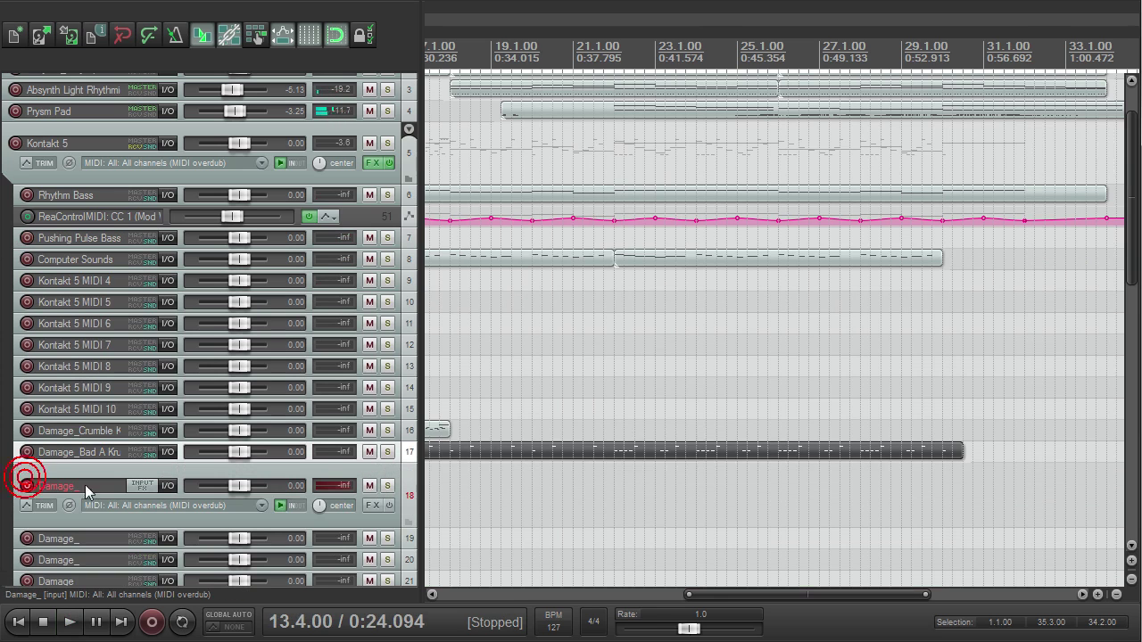
{"action": "left_click", "coordinate": [373, 164]}
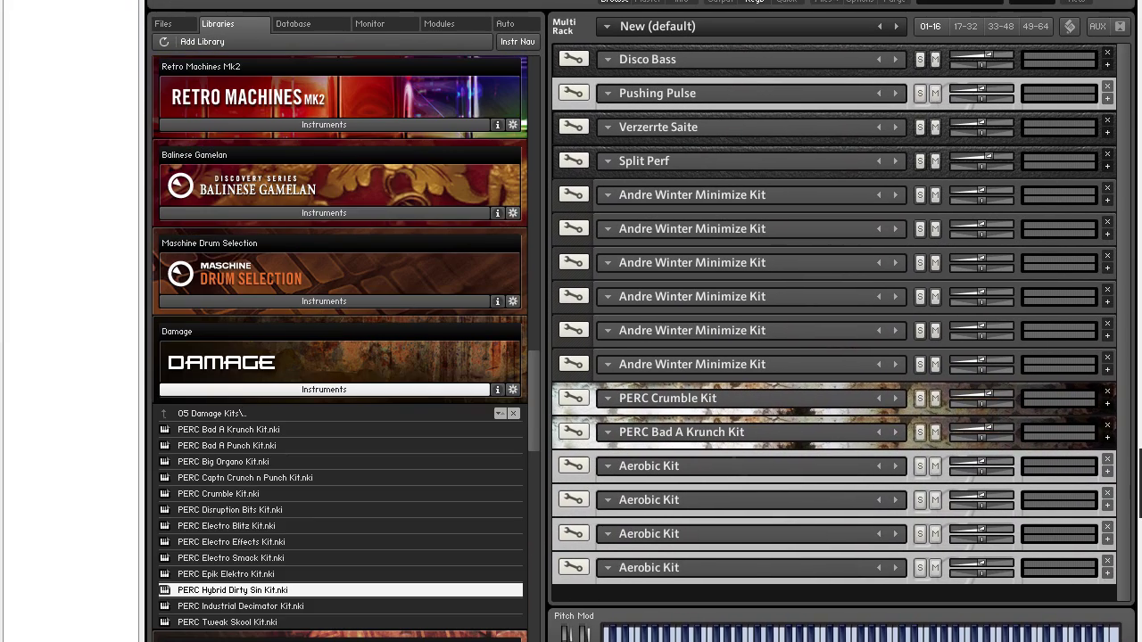
{"action": "left_click_drag", "start_coordinate": [662, 479], "coordinate": [728, 469]}
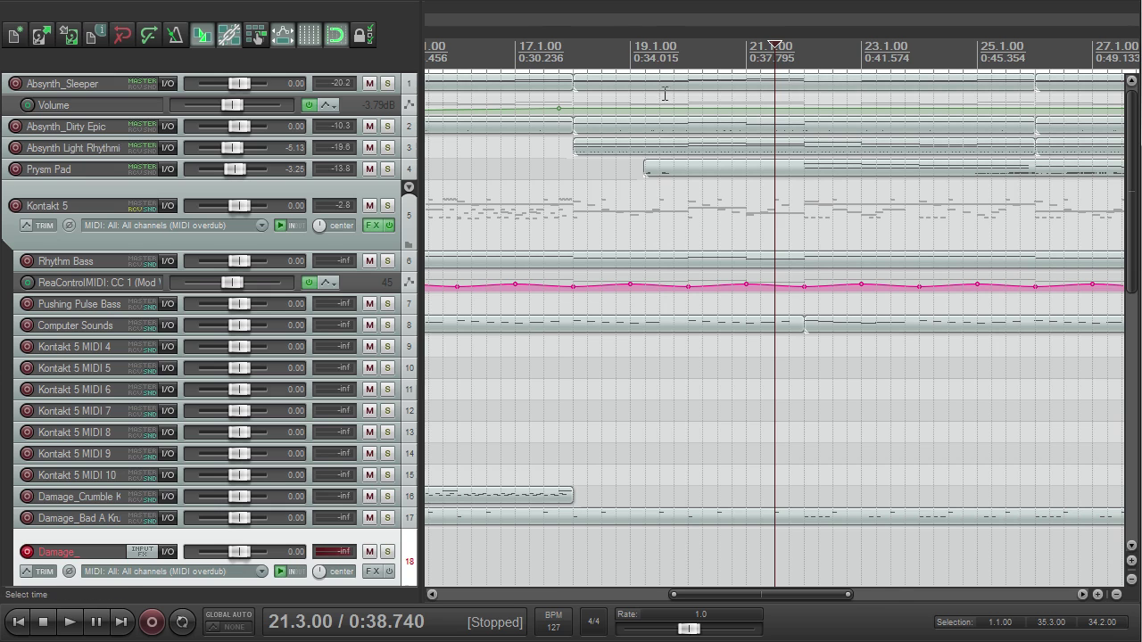
- Play from 4.1.00 and record a MIDI drum part on track 18 from about 9.3.49 to 30.1.76
{"action": "scroll", "coordinate": [625, 84], "scroll_direction": "down", "scroll_amount": 6}
{"action": "left_click", "coordinate": [487, 56]}
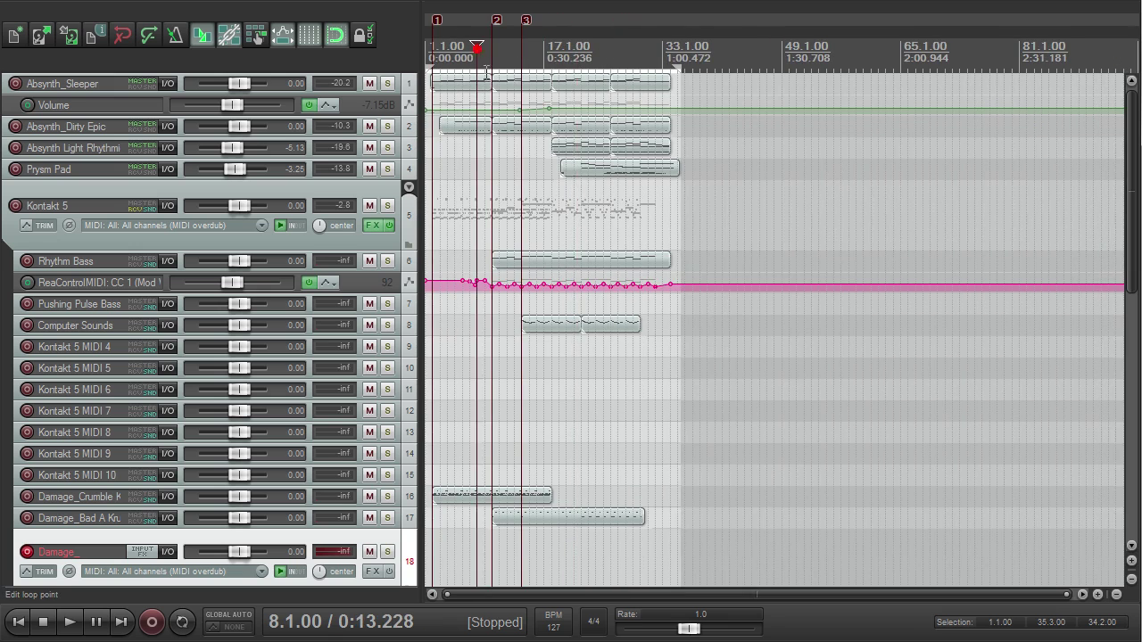
{"action": "scroll", "coordinate": [495, 57], "scroll_direction": "up", "scroll_amount": 4}
{"action": "left_click", "coordinate": [541, 46]}
{"action": "scroll", "coordinate": [571, 50], "scroll_direction": "up", "scroll_amount": 4}
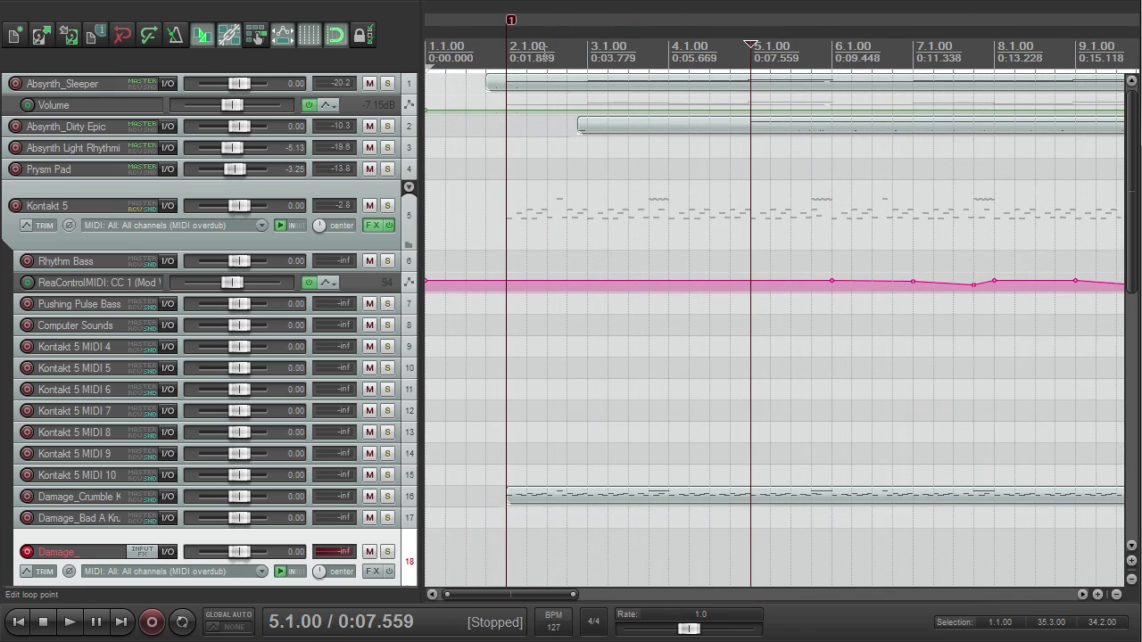
{"action": "left_click", "coordinate": [665, 50]}
{"action": "scroll", "coordinate": [668, 46], "scroll_direction": "right", "scroll_amount": 5}
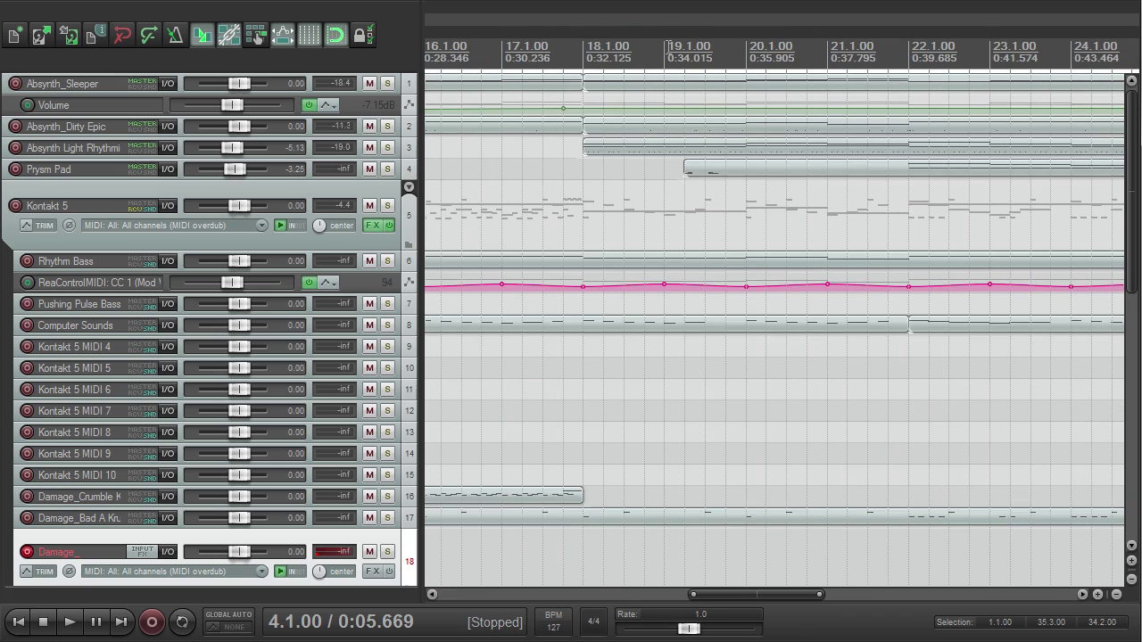
{"action": "key", "text": "space"}
{"action": "key", "text": "ctrl+r"}
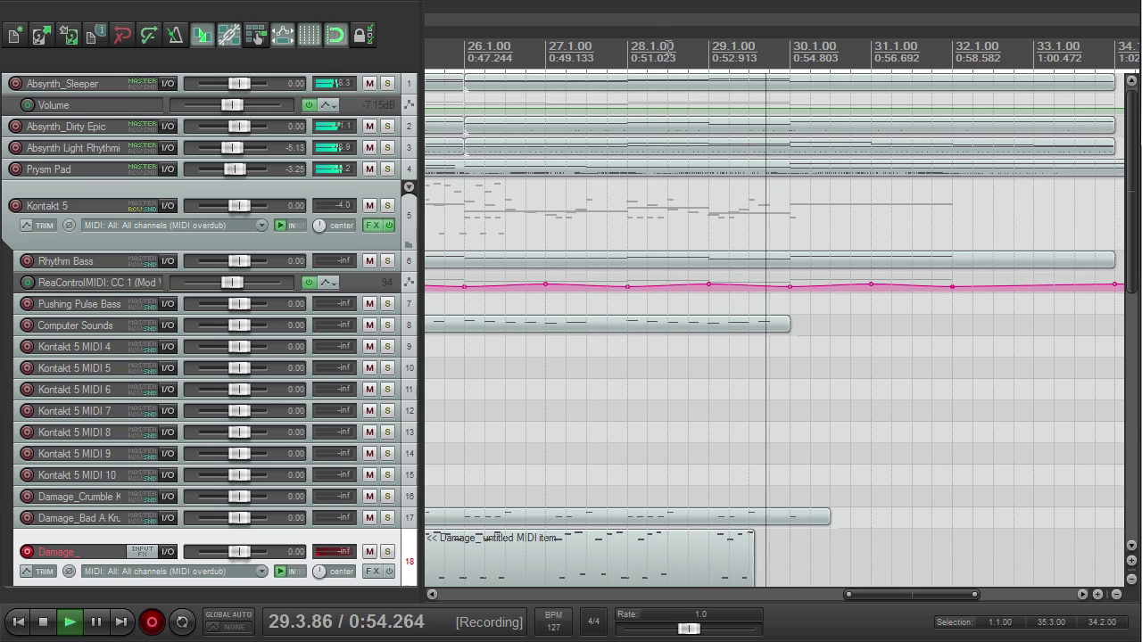
{"action": "key", "text": "space"}
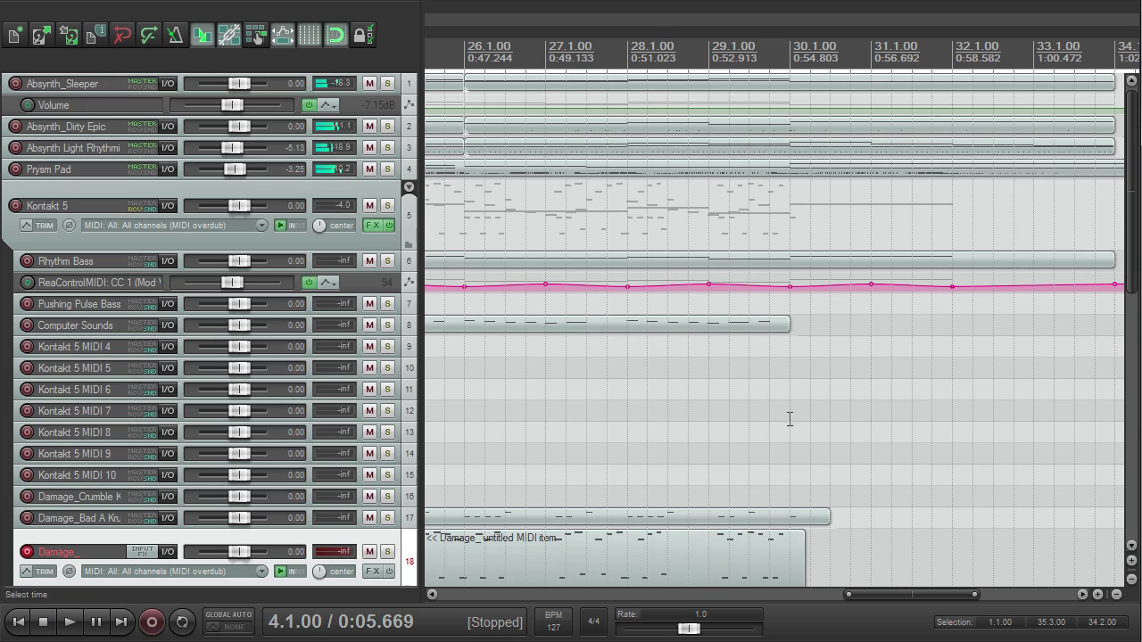
- Quantize the new track 18 item's notes at 100% strength with a different grid value and 1/16 length, and close the MIDI editor
{"action": "double_click", "coordinate": [684, 541]}
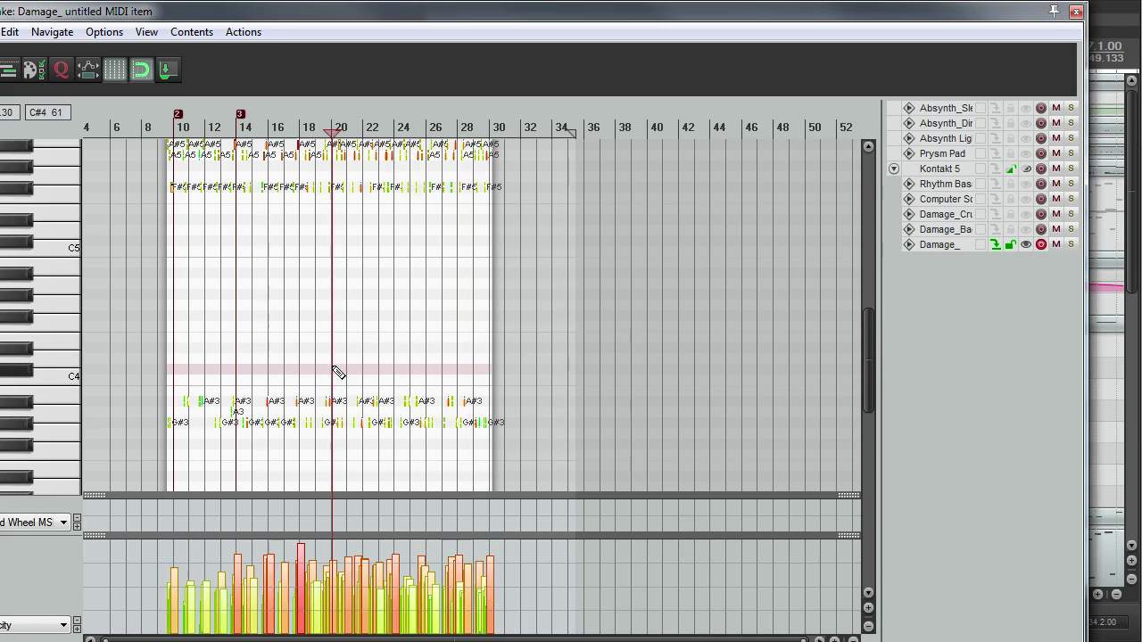
{"action": "key", "text": "ctrl+q"}
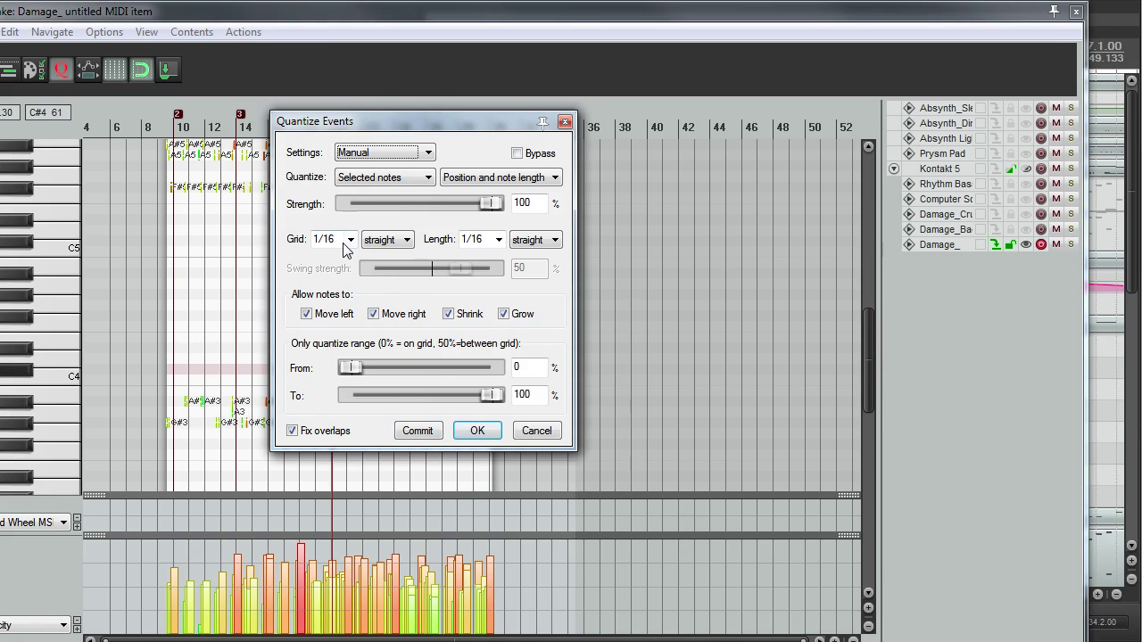
{"action": "left_click", "coordinate": [348, 239]}
{"action": "left_click", "coordinate": [363, 280]}
{"action": "left_click", "coordinate": [477, 430]}
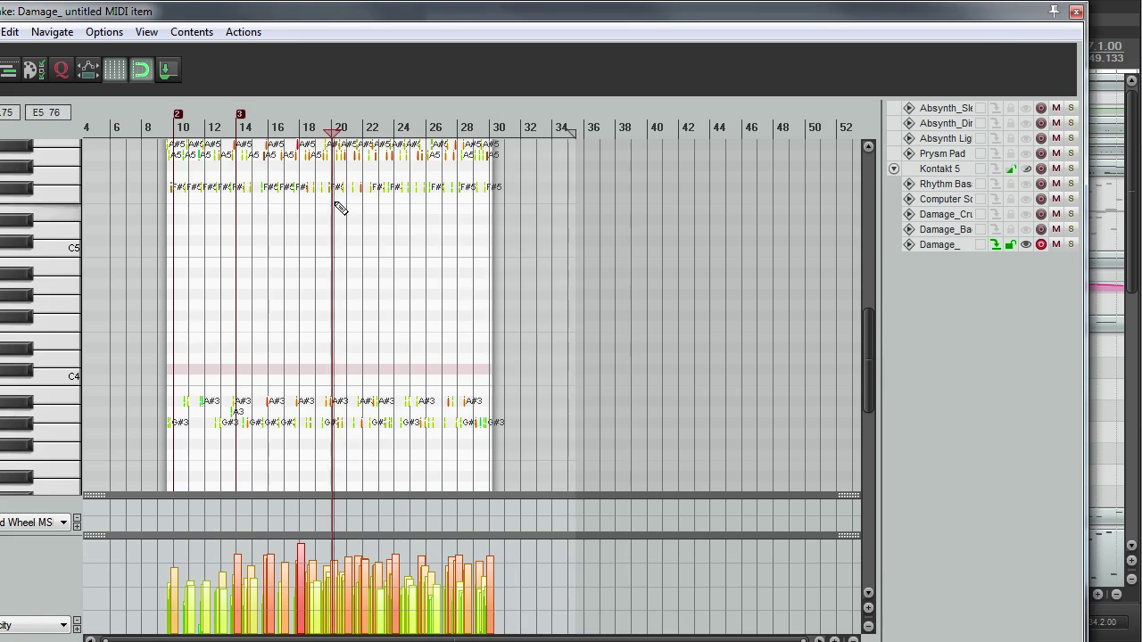
{"action": "scroll", "coordinate": [357, 214], "scroll_direction": "up", "scroll_amount": 5}
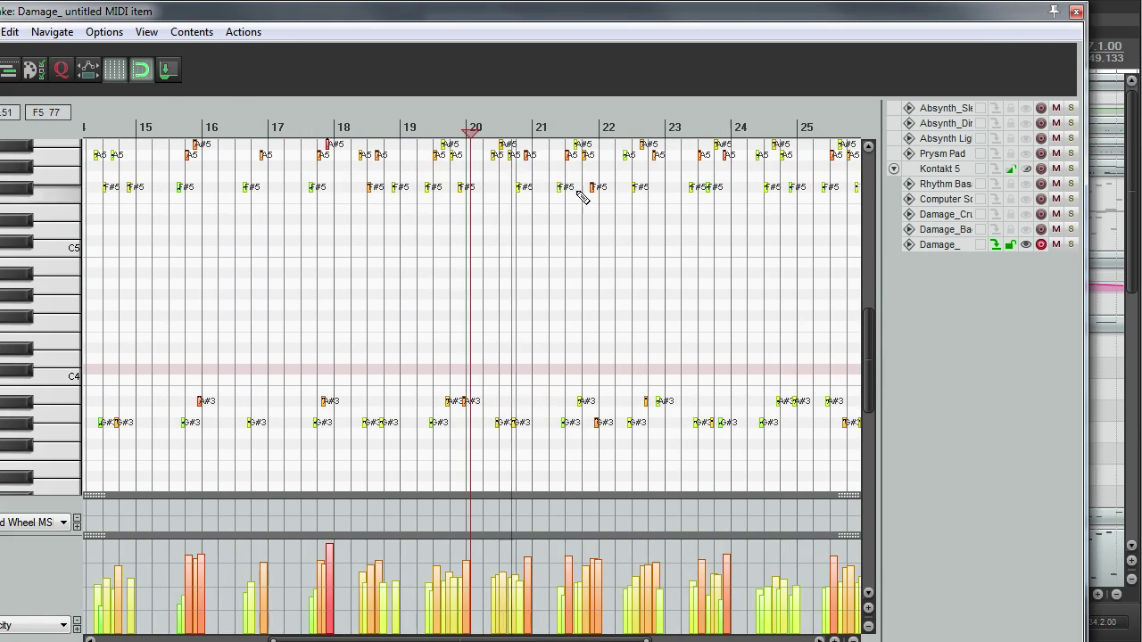
{"action": "left_click", "coordinate": [1076, 12]}
{"action": "key", "text": "space"}
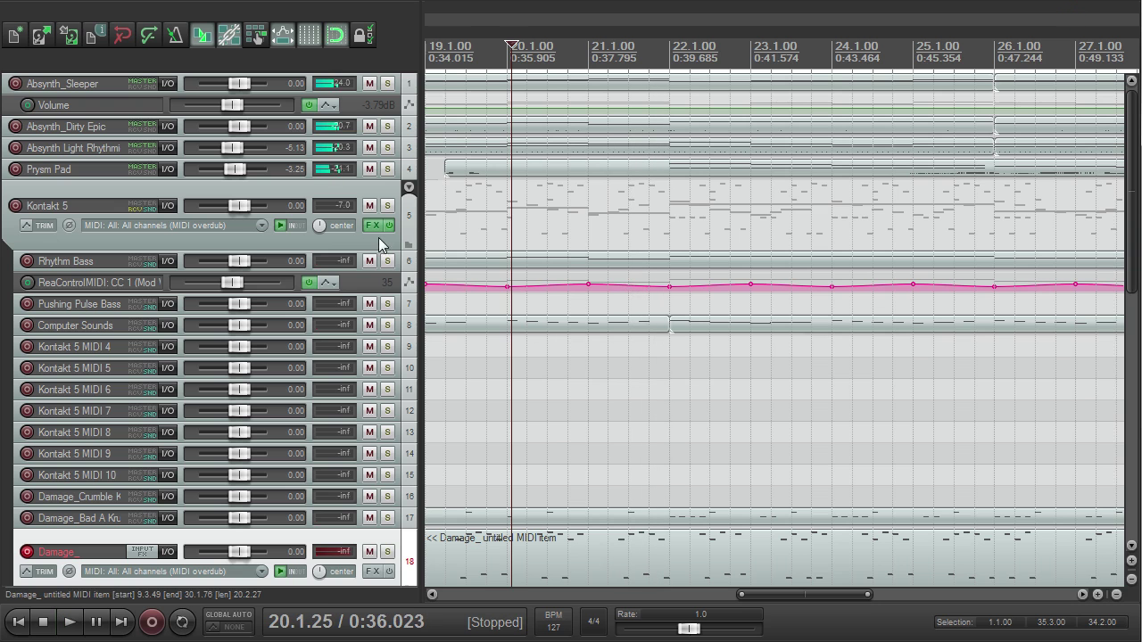
- Expand PERC Hybrid Dirty Sin Kit in Kontakt 5 to turn on its Delay effect, and solo track 18 during playback
{"action": "left_click", "coordinate": [373, 225]}
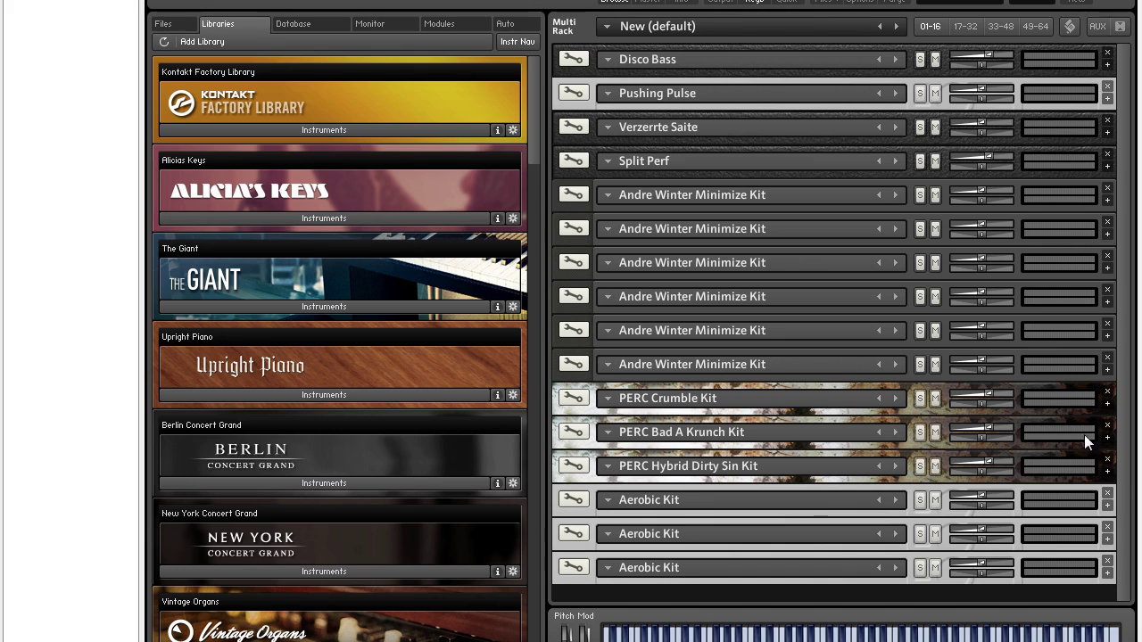
{"action": "left_click", "coordinate": [1111, 476]}
{"action": "scroll", "coordinate": [1132, 373], "scroll_direction": "down", "scroll_amount": 8}
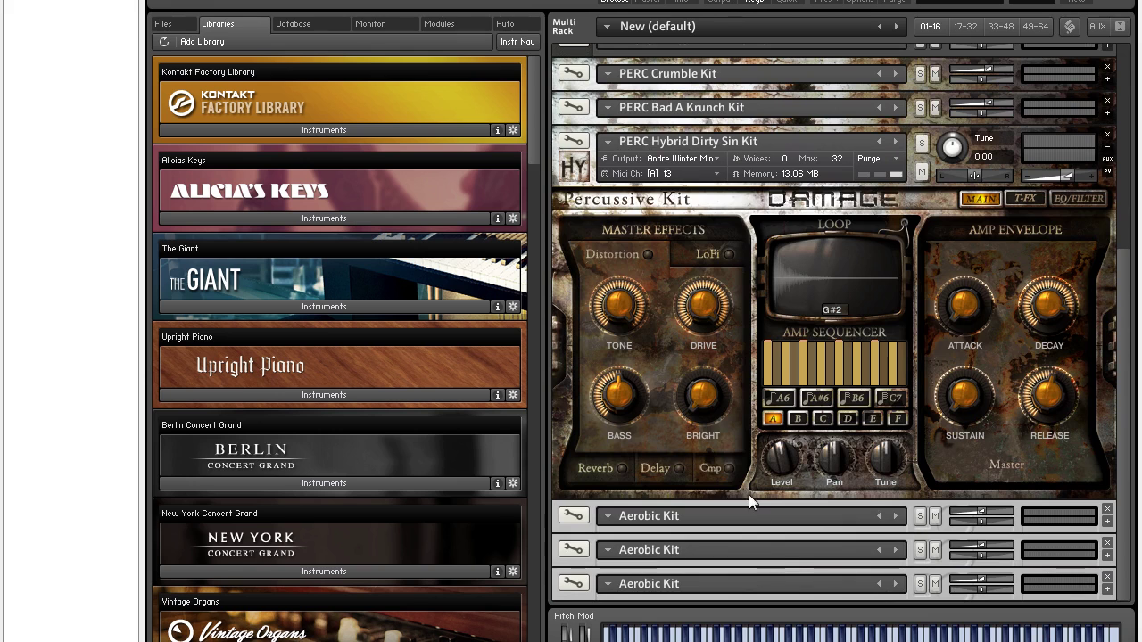
{"action": "left_click", "coordinate": [680, 469]}
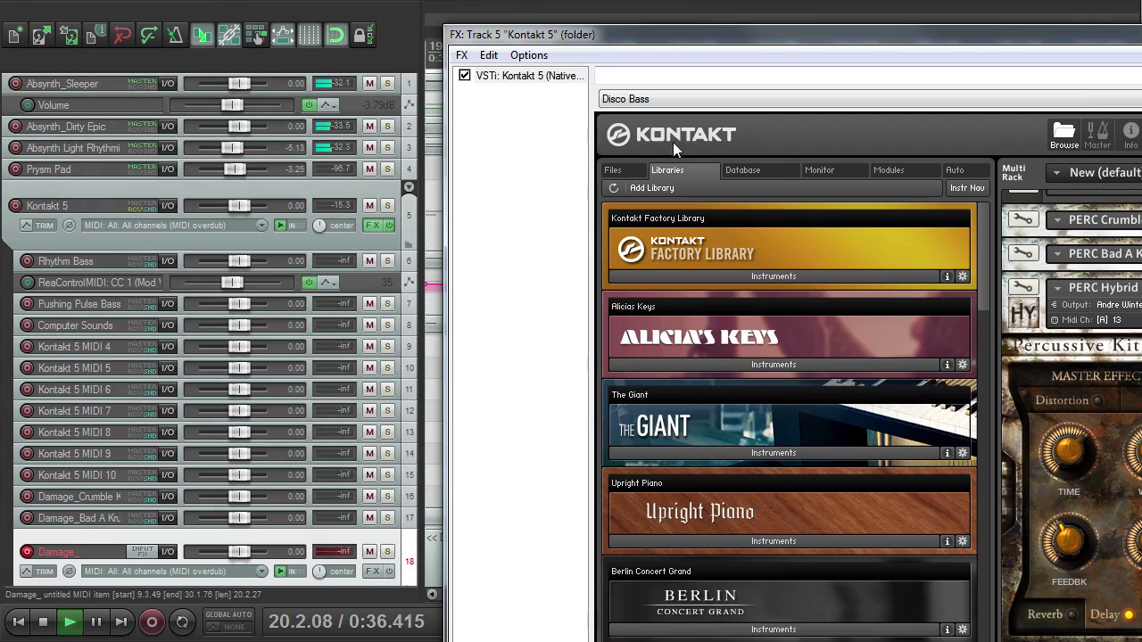
{"action": "mouse_move", "coordinate": [757, 36]}
{"action": "left_mouse_down"}
{"action": "mouse_move", "coordinate": [377, 0]}
{"action": "mouse_move", "coordinate": [791, 0]}
{"action": "mouse_move", "coordinate": [747, 36]}
{"action": "left_mouse_up"}
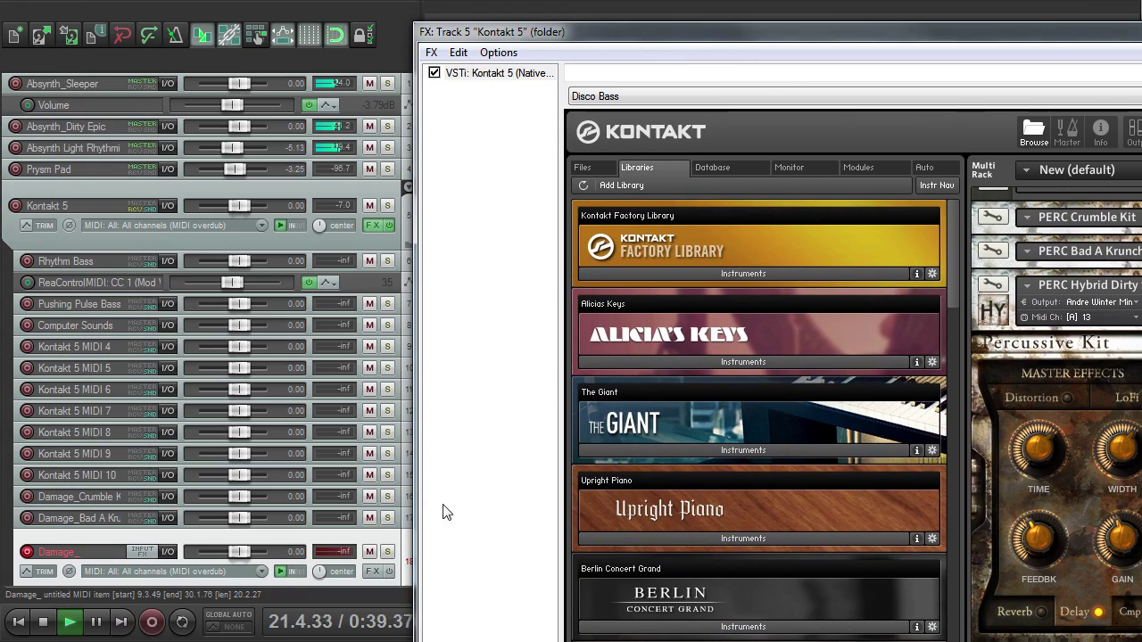
{"action": "left_click", "coordinate": [387, 552]}
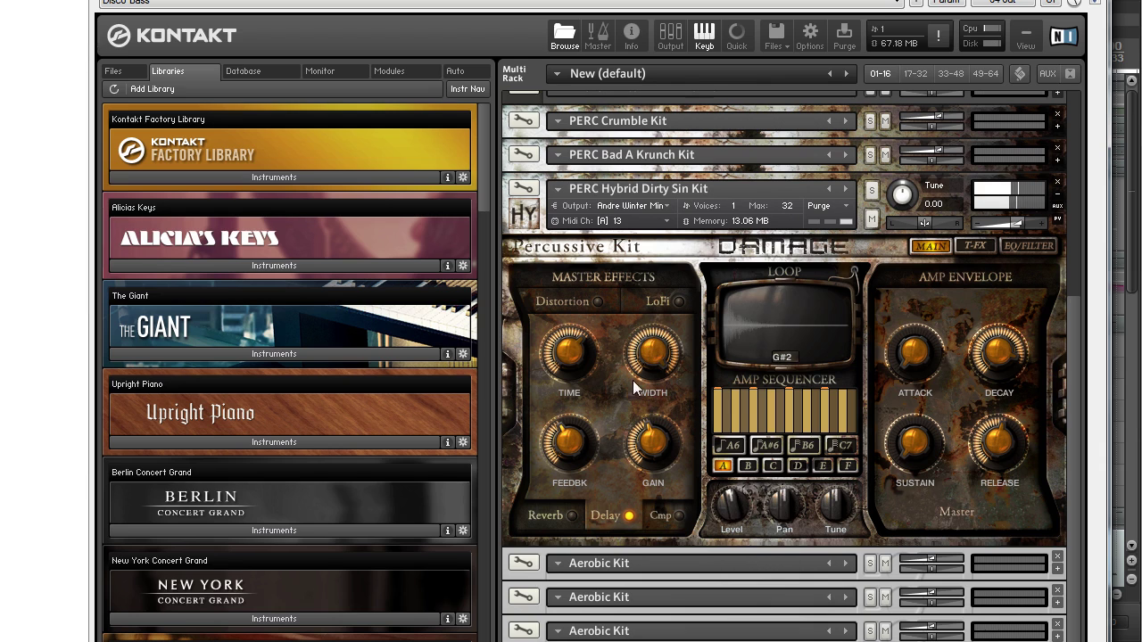
- Turn on the Hybrid Dirty Sin Kit's Distortion, adjust its Drive and Bright, and enable the Cmp and Reverb effects
{"action": "left_click", "coordinate": [594, 310]}
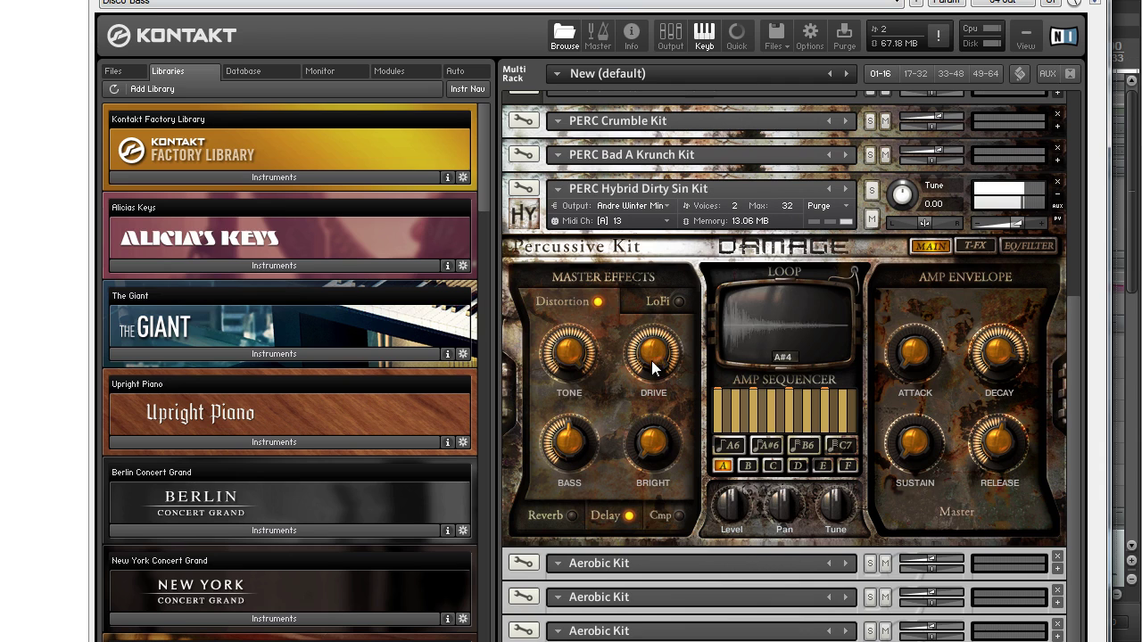
{"action": "left_click_drag", "start_coordinate": [664, 417], "coordinate": [655, 385]}
{"action": "left_click_drag", "start_coordinate": [646, 440], "coordinate": [639, 446]}
{"action": "left_click", "coordinate": [666, 518]}
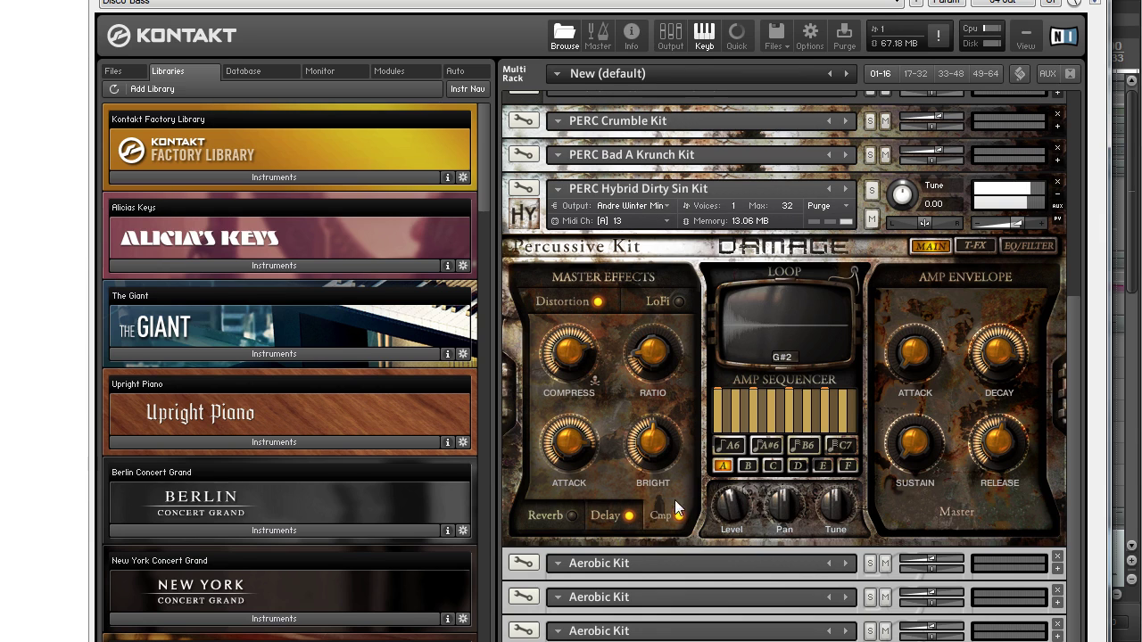
{"action": "left_click", "coordinate": [580, 514]}
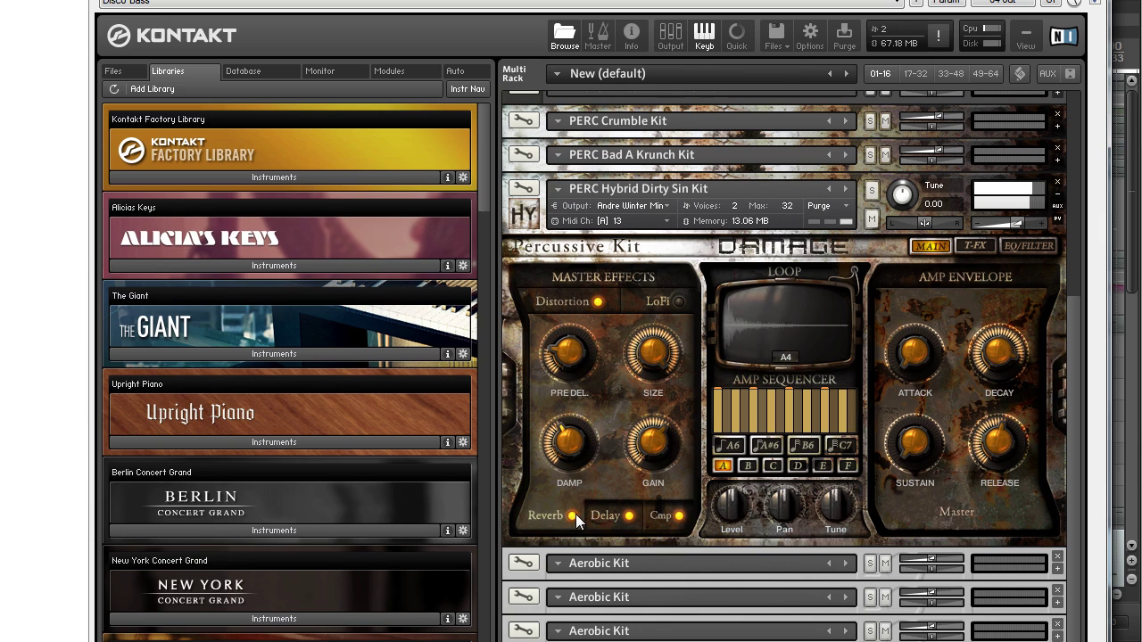
- Try the Hybrid Dirty Sin Kit's Lo-Fi trigger effect (D#6) with pattern B on the T-FX page
{"action": "left_click", "coordinate": [974, 249]}
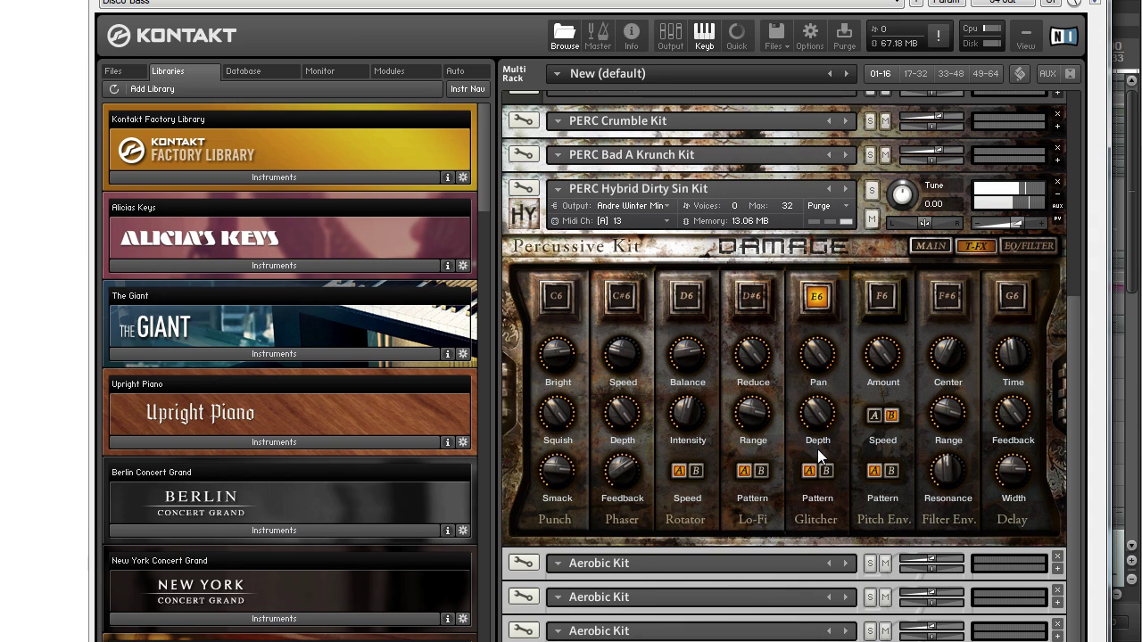
{"action": "left_click", "coordinate": [752, 299]}
{"action": "left_click", "coordinate": [761, 471]}
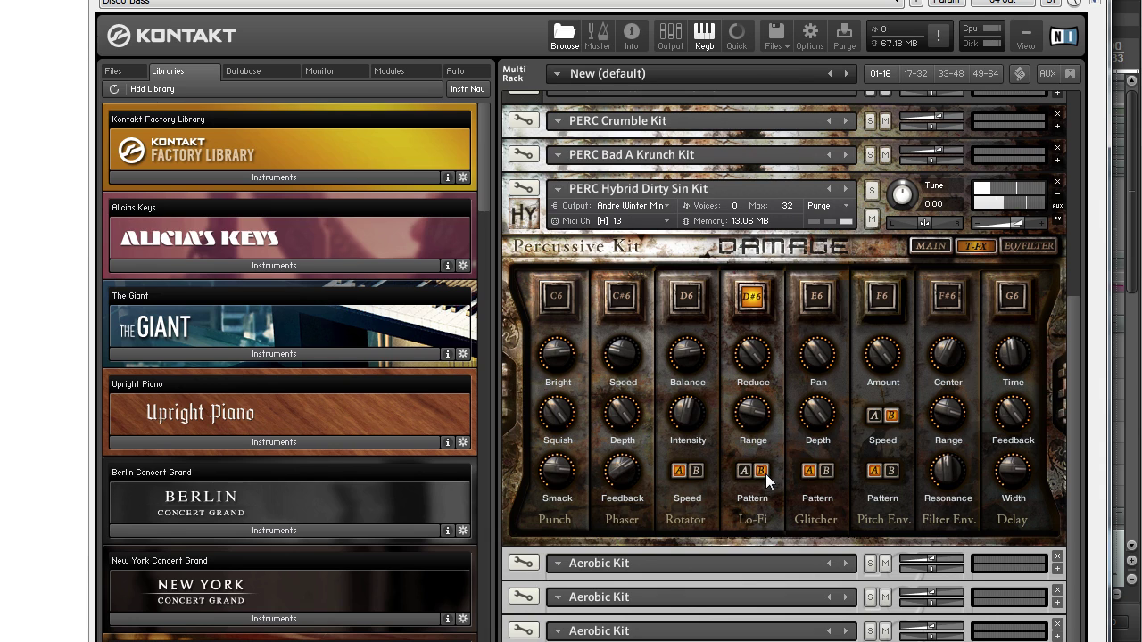
{"action": "left_click", "coordinate": [766, 470]}
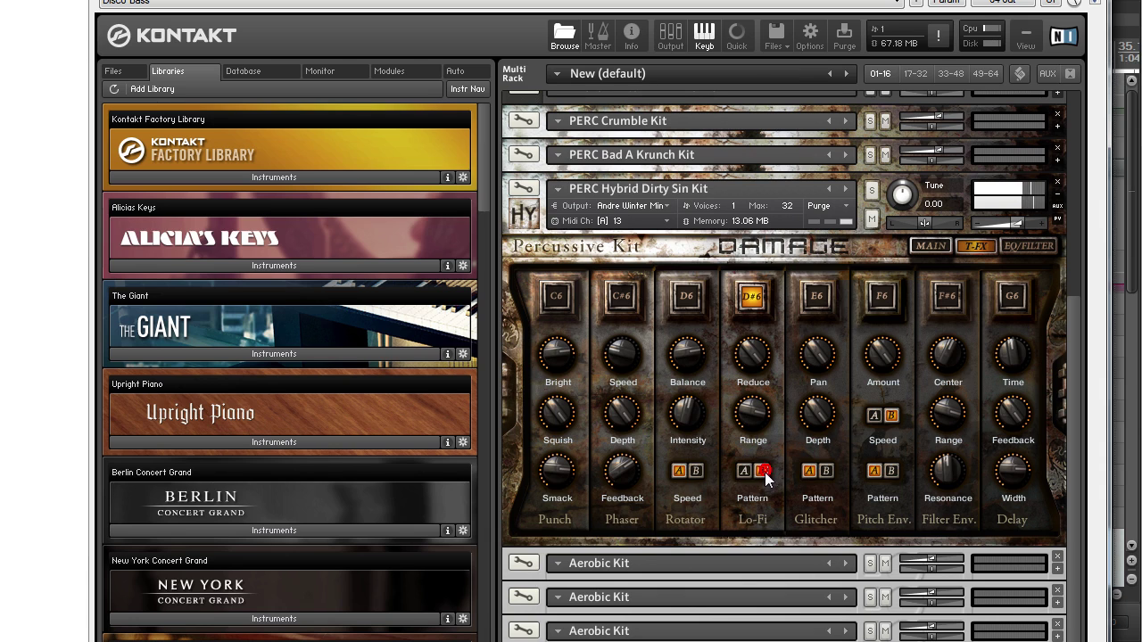
{"action": "left_click", "coordinate": [761, 471]}
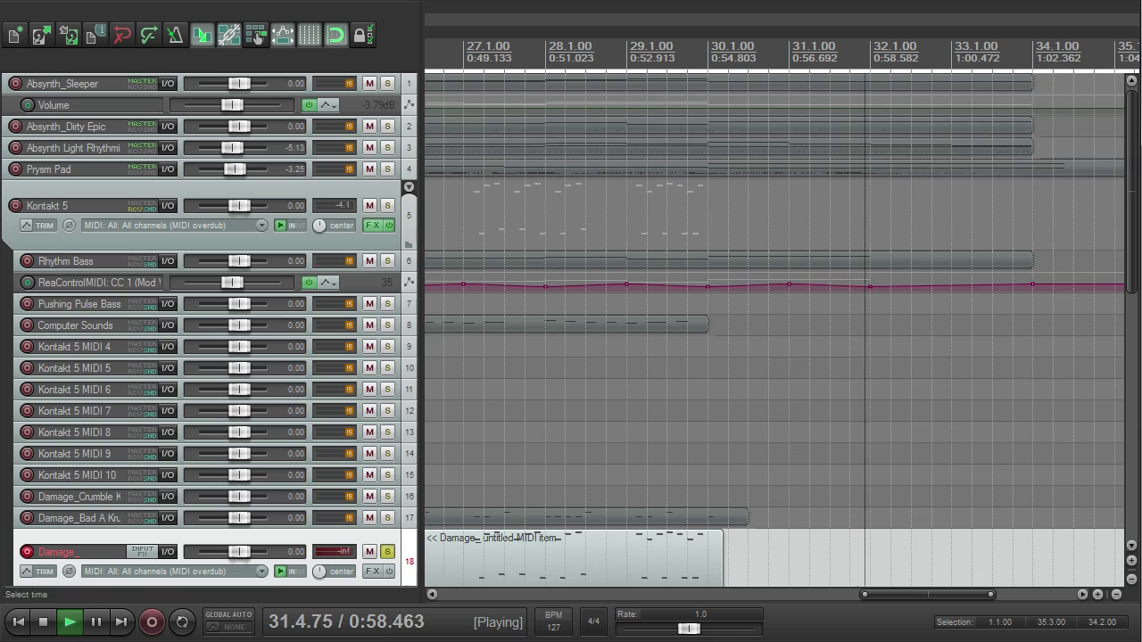
- Unsolo track 18 and listen to it within the full mix from 20.1.25
{"action": "key", "text": "space"}
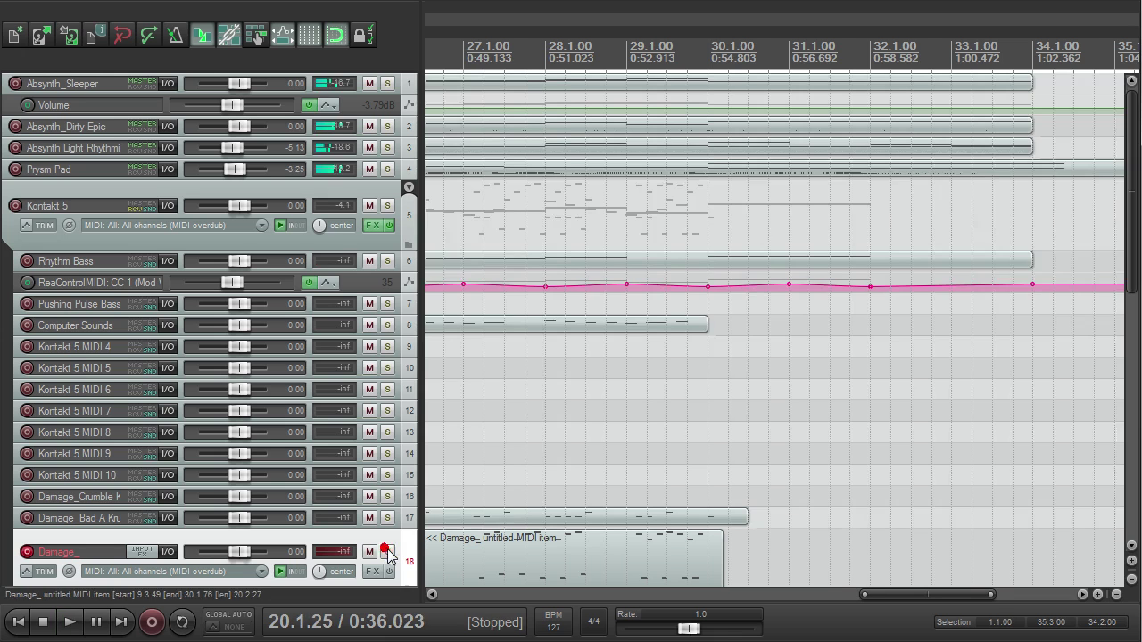
{"action": "key", "text": "space"}
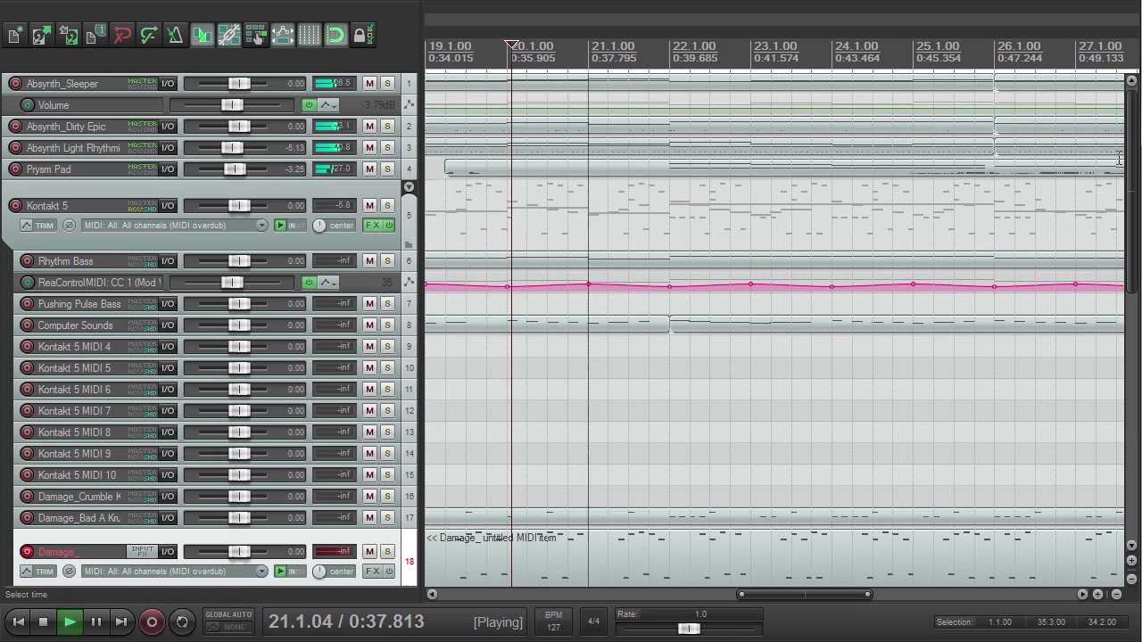
{"action": "scroll", "coordinate": [1116, 234], "scroll_direction": "down", "scroll_amount": 5}
{"action": "scroll", "coordinate": [931, 280], "scroll_direction": "down", "scroll_amount": 6}
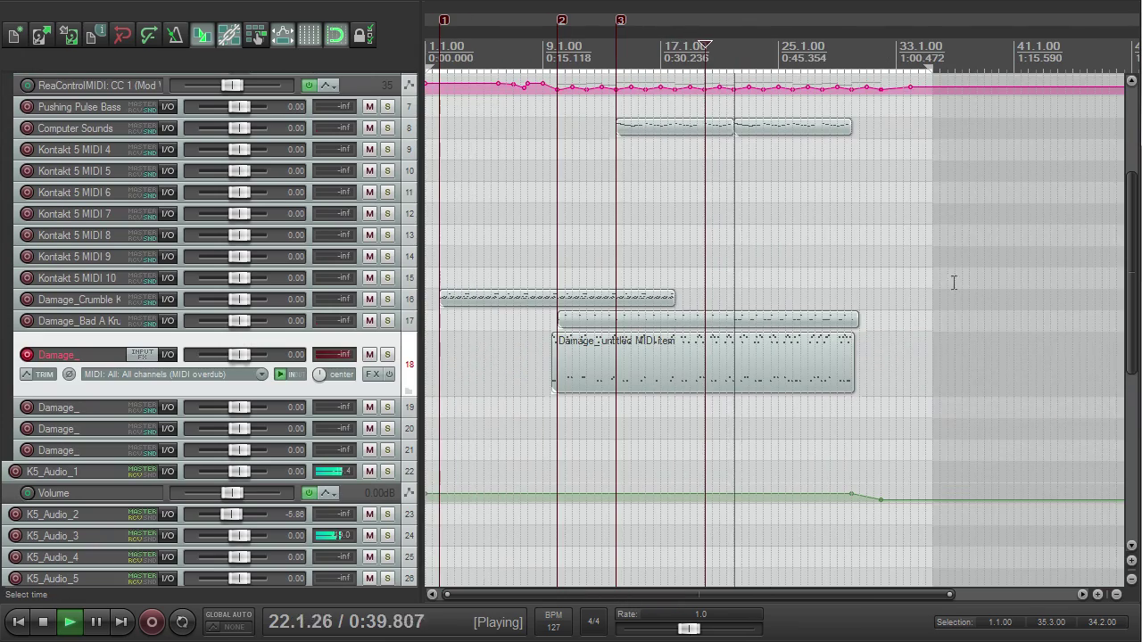
{"action": "scroll", "coordinate": [933, 290], "scroll_direction": "down", "scroll_amount": 3}
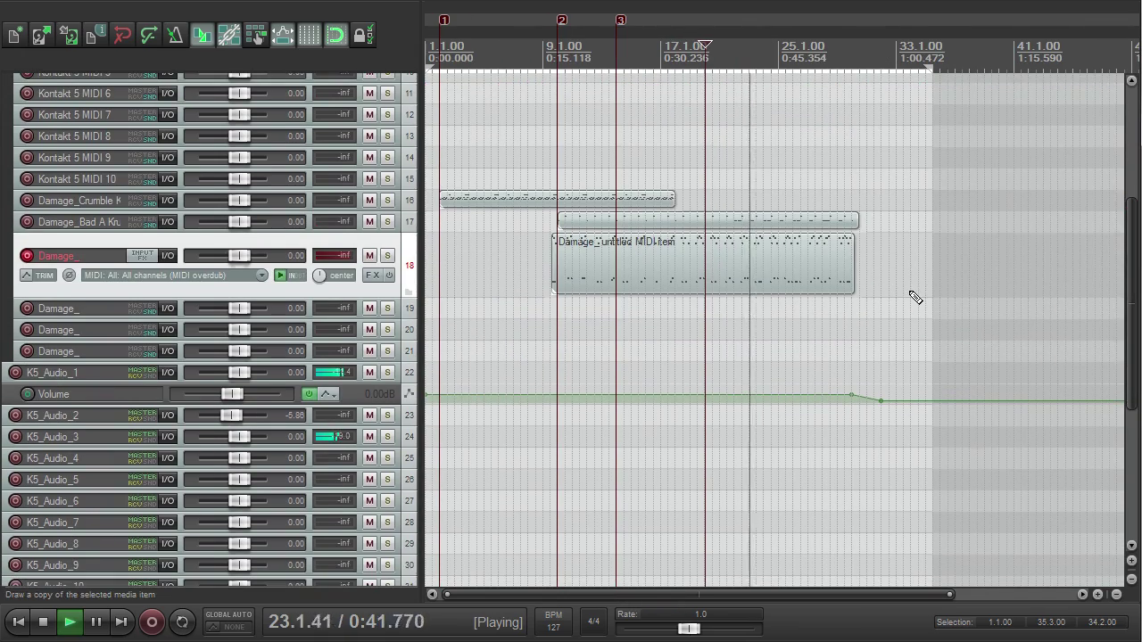
{"action": "key", "text": "space"}
- Look over the PERC Hybrid Dirty Sin Kit's trigger effects in the Kontakt 5 rack
{"action": "scroll", "coordinate": [105, 250], "scroll_direction": "up", "scroll_amount": 9}
{"action": "left_click_drag", "start_coordinate": [106, 250], "coordinate": [105, 251]}
{"action": "left_click", "coordinate": [373, 225]}
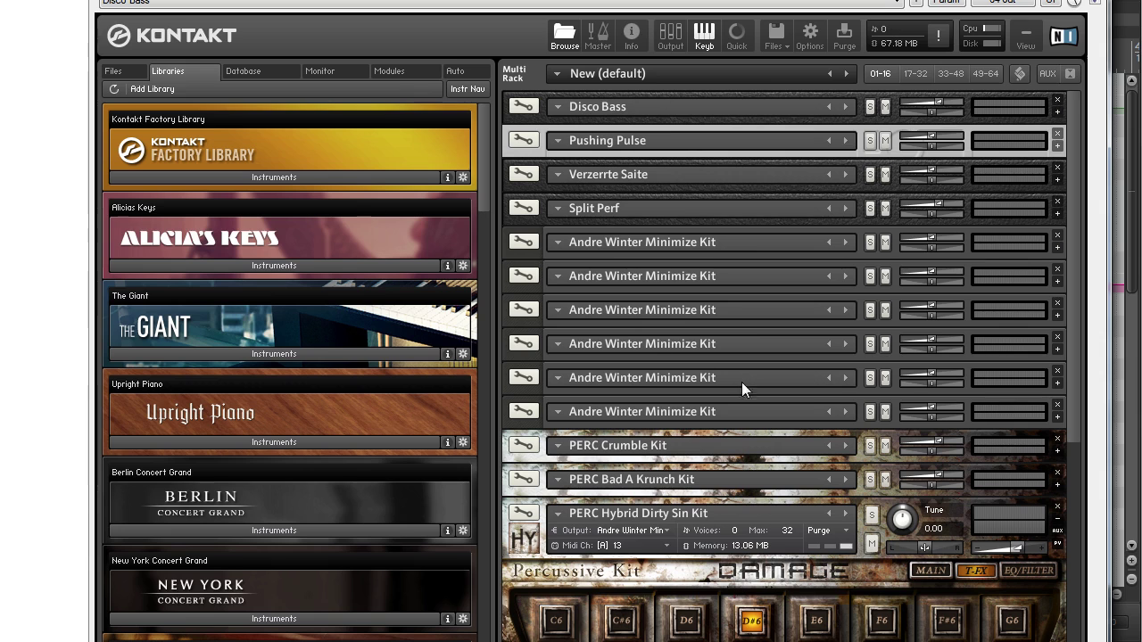
{"action": "left_click", "coordinate": [1070, 203]}
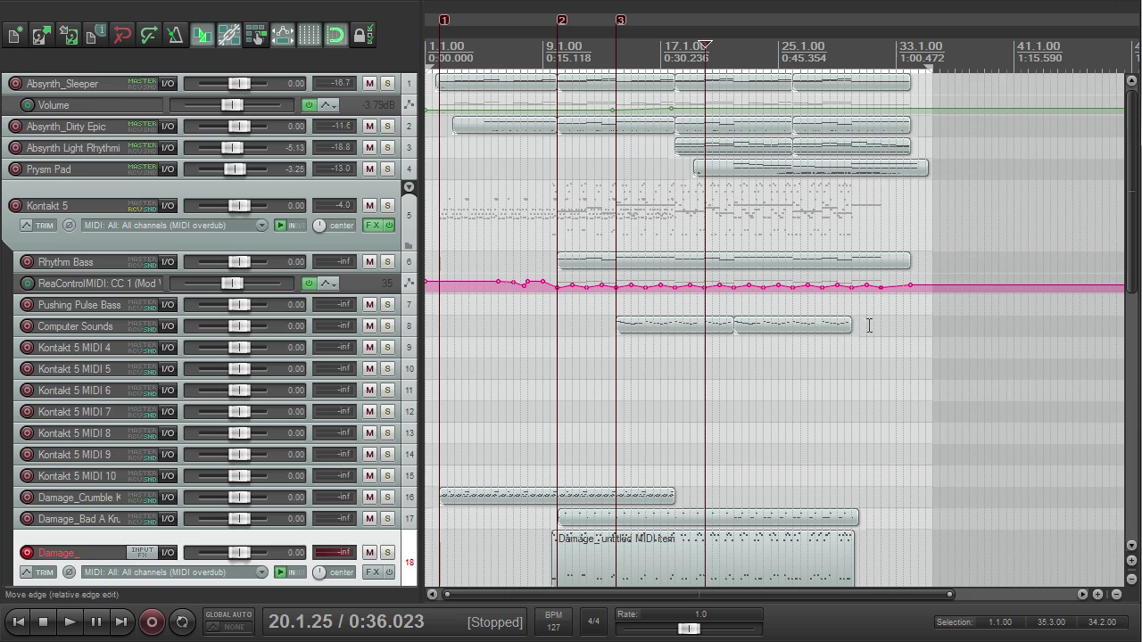
- Play the arrangement from 11.3.00 to hear the new drum part with the other tracks
{"action": "left_click_drag", "start_coordinate": [1131, 160], "coordinate": [1139, 328]}
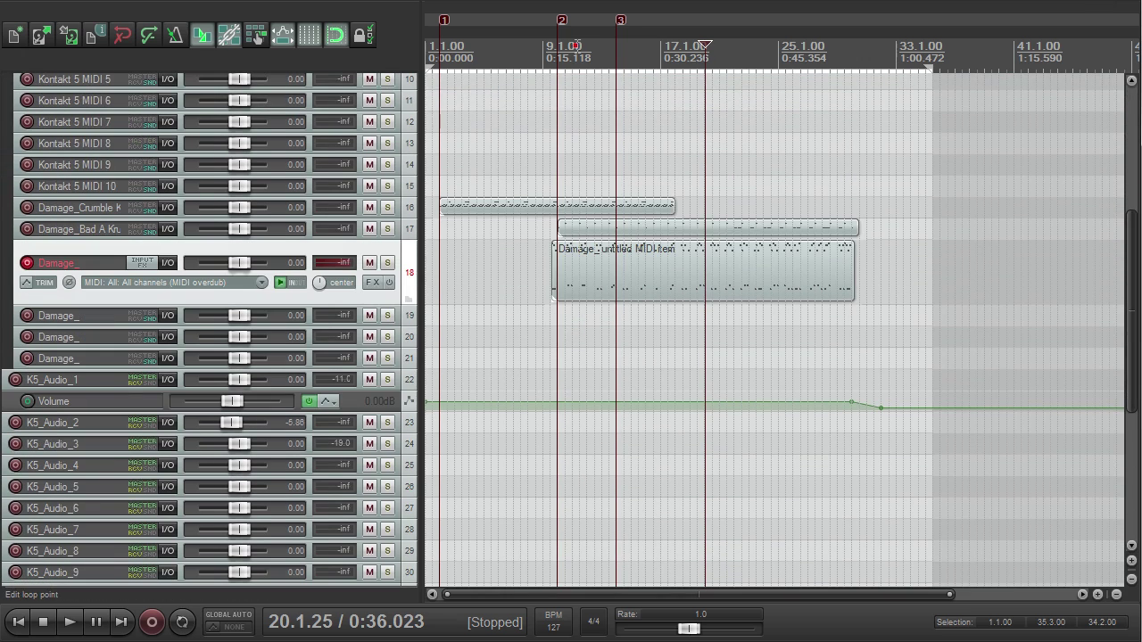
{"action": "left_click", "coordinate": [576, 44]}
{"action": "key", "text": "space"}
{"action": "scroll", "coordinate": [575, 45], "scroll_direction": "up", "scroll_amount": 3}
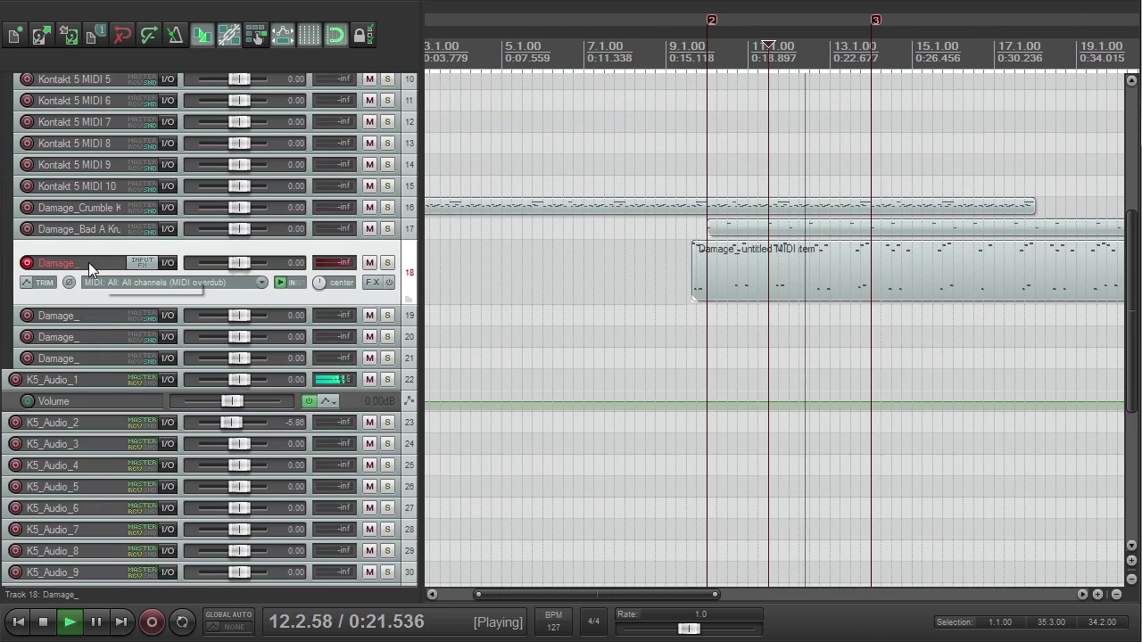
{"action": "left_click_drag", "start_coordinate": [1127, 247], "coordinate": [1130, 167]}
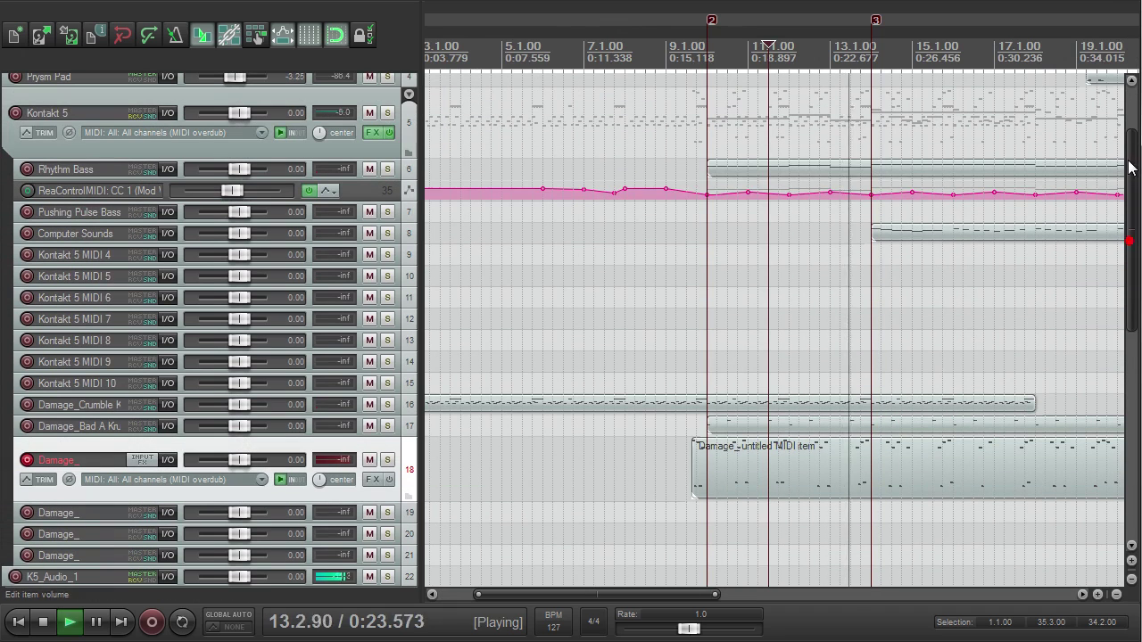
- Name track 18 after the Hybrid Dirty Sin kit, keeping the Damage_ prefix, and disarm its recording
{"action": "left_click", "coordinate": [373, 132]}
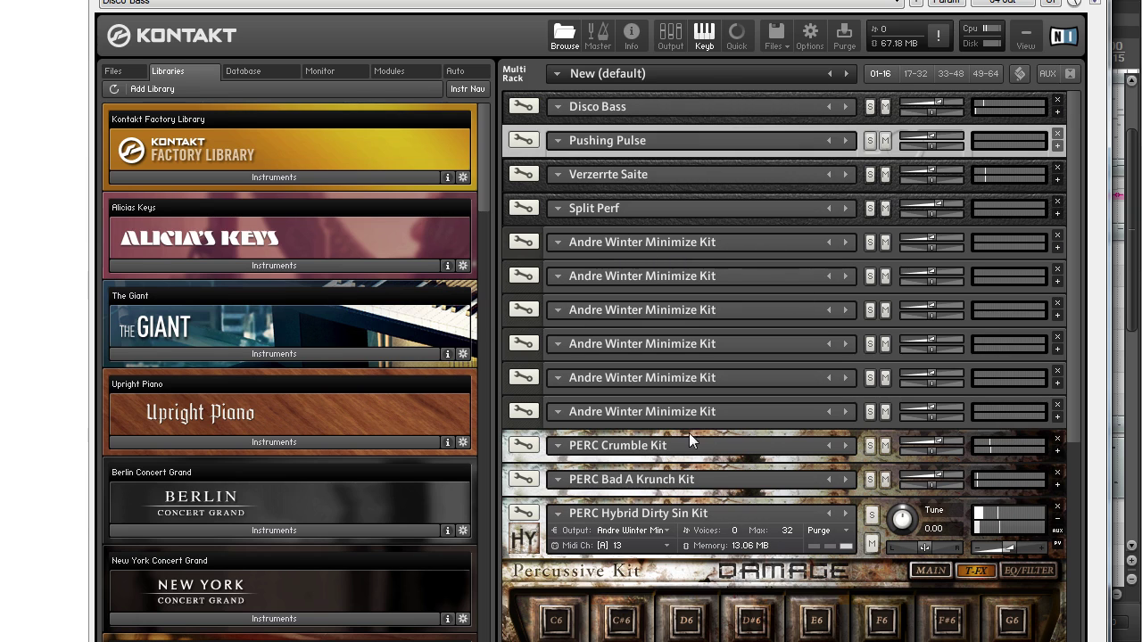
{"action": "left_click_drag", "start_coordinate": [719, 510], "coordinate": [644, 517]}
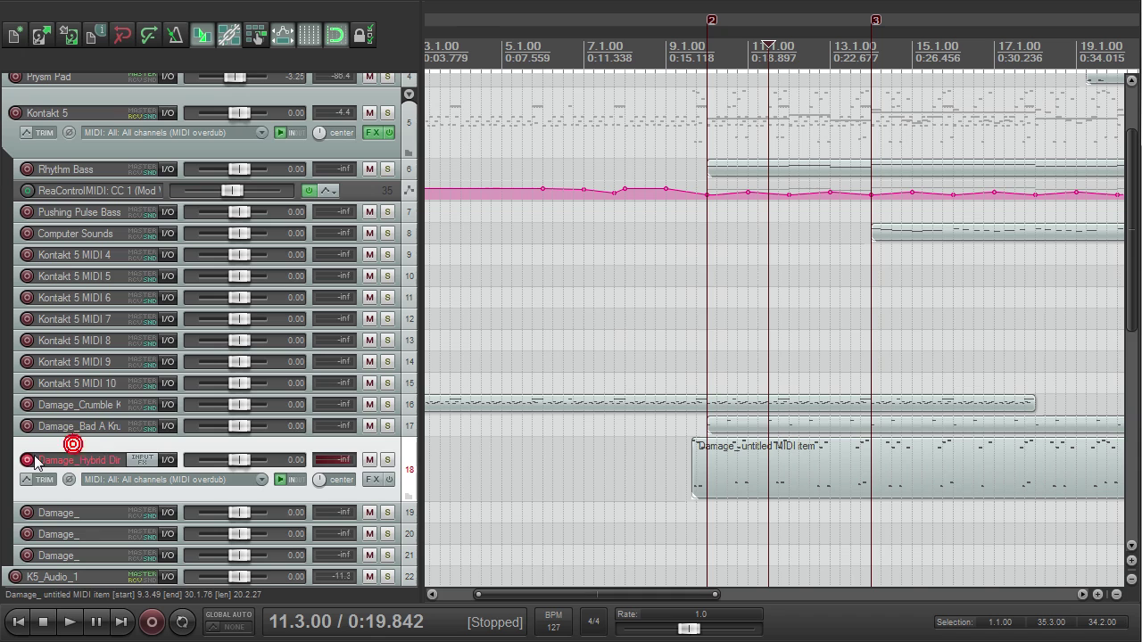
{"action": "left_click", "coordinate": [31, 455]}
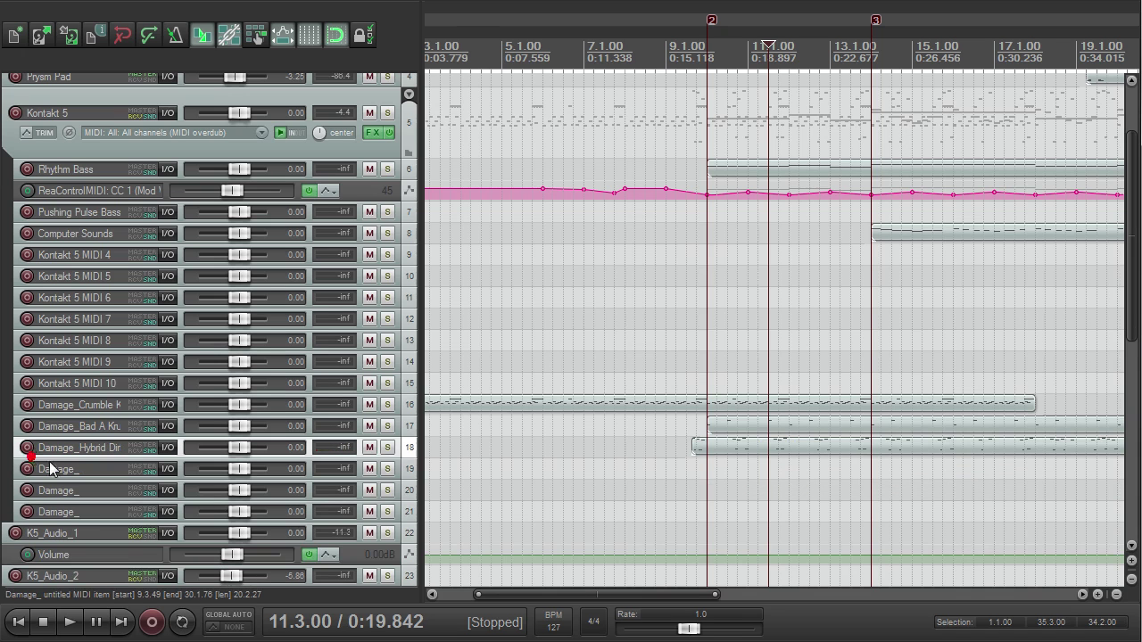
- Browse Kontakt 5's Damage library to the 04 Hybrid FX Hits folder of the Percussive Kits
{"action": "scroll", "coordinate": [582, 353], "scroll_direction": "down", "scroll_amount": 5}
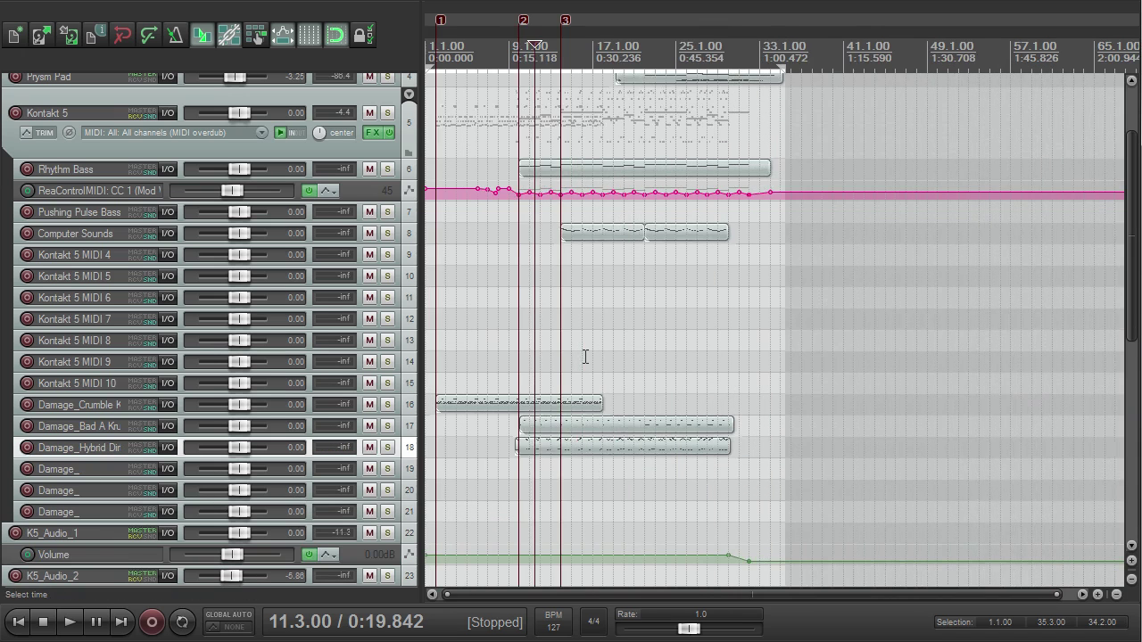
{"action": "scroll", "coordinate": [585, 357], "scroll_direction": "up", "scroll_amount": 2}
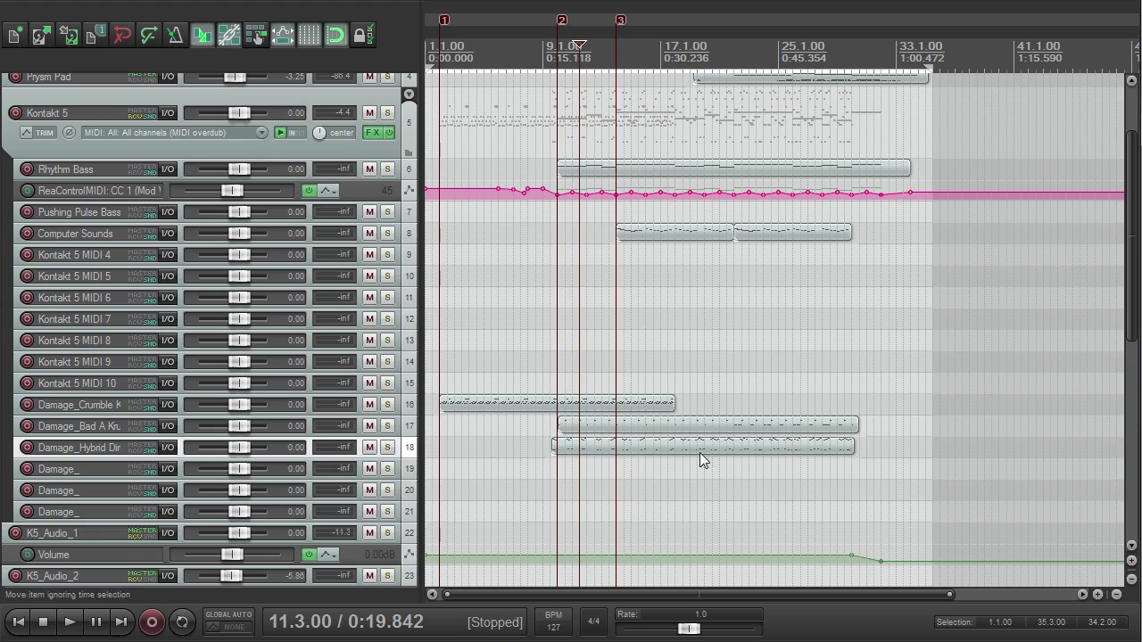
{"action": "scroll", "coordinate": [373, 224], "scroll_direction": "up", "scroll_amount": 3}
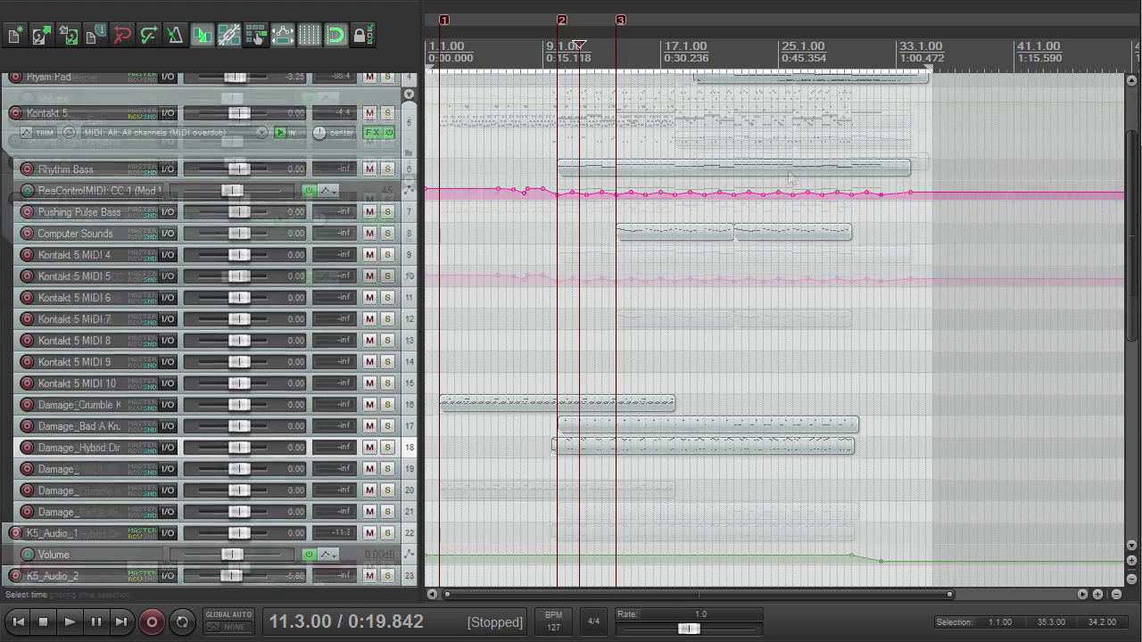
{"action": "left_click", "coordinate": [372, 220]}
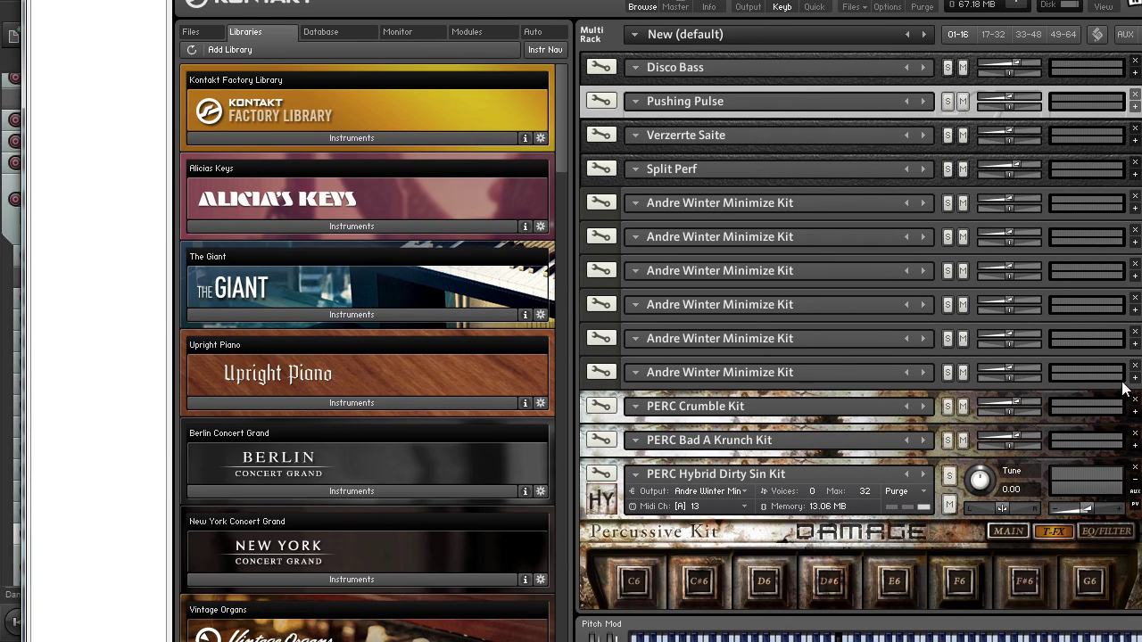
{"action": "scroll", "coordinate": [1116, 547], "scroll_direction": "down", "scroll_amount": 5}
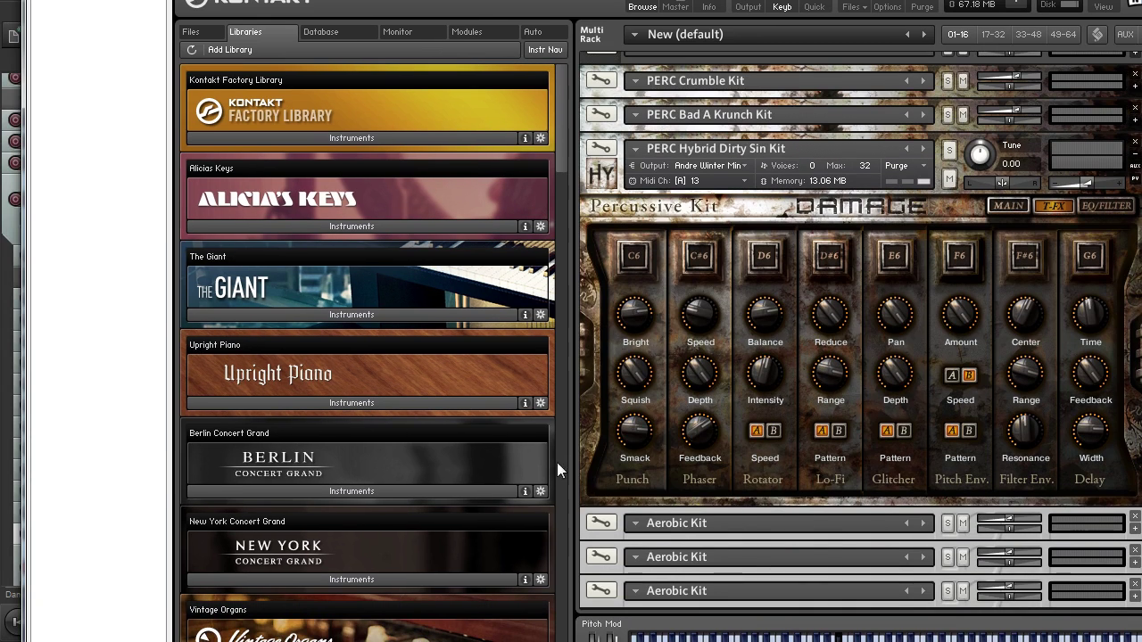
{"action": "scroll", "coordinate": [350, 308], "scroll_direction": "down", "scroll_amount": 10}
{"action": "left_click", "coordinate": [361, 251]}
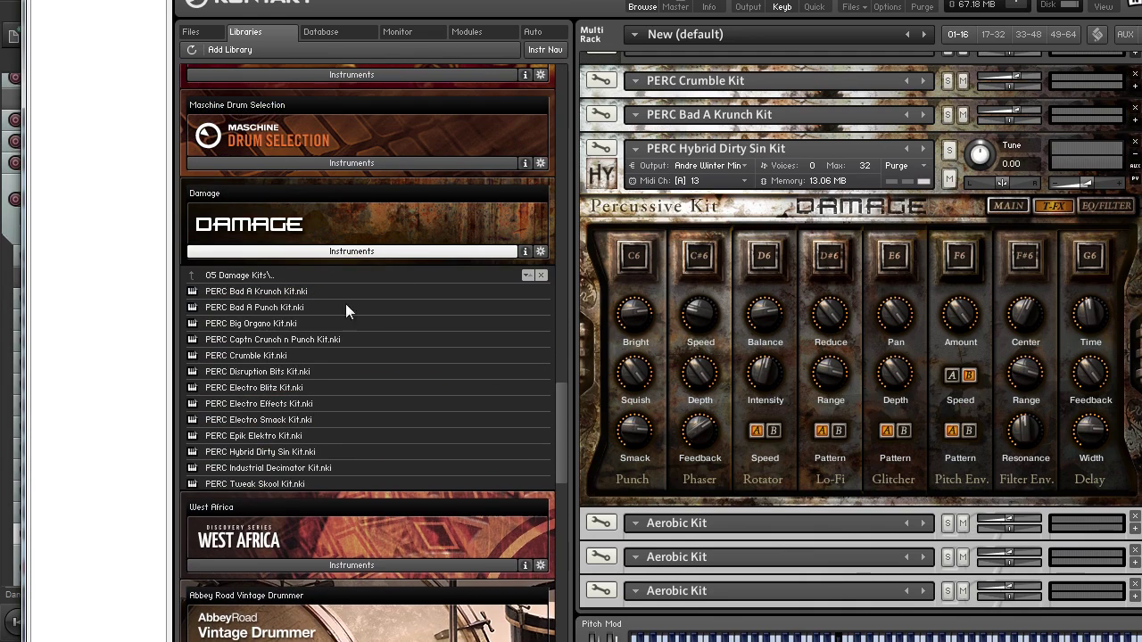
{"action": "left_click", "coordinate": [268, 275]}
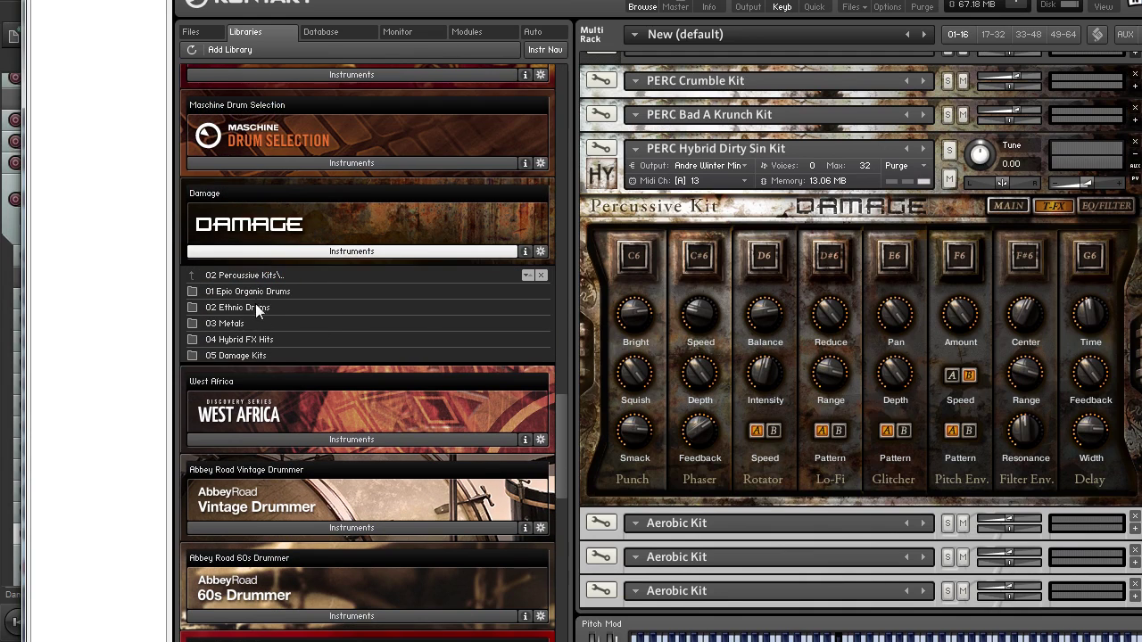
{"action": "double_click", "coordinate": [239, 344]}
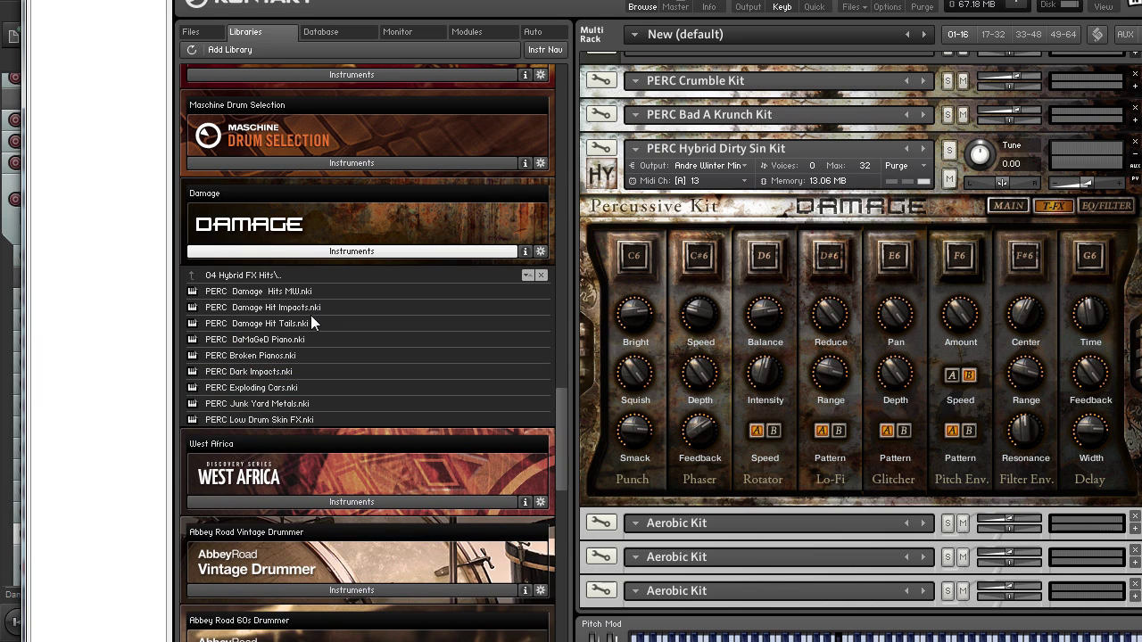
- Replace the Aerobic Kit below the Hybrid Dirty Sin Kit with PERC Damage Hits MW, and swap that for PERC Damage Hit Impacts
{"action": "left_click", "coordinate": [249, 292]}
{"action": "left_click", "coordinate": [258, 308]}
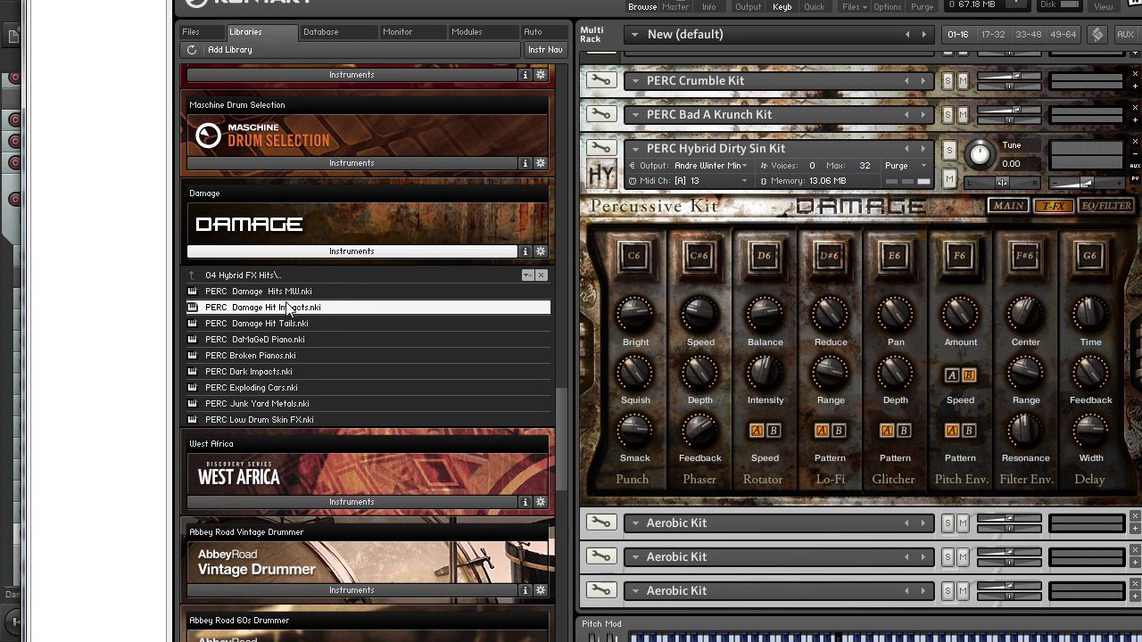
{"action": "left_click_drag", "start_coordinate": [300, 298], "coordinate": [607, 497]}
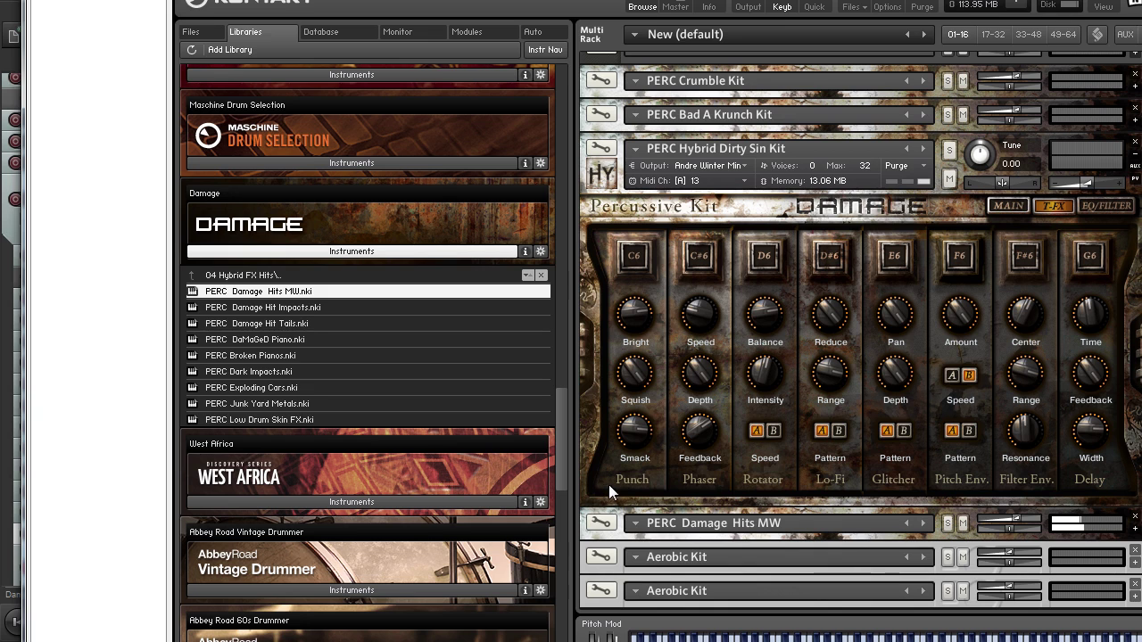
{"action": "scroll", "coordinate": [1008, 432], "scroll_direction": "down", "scroll_amount": 5}
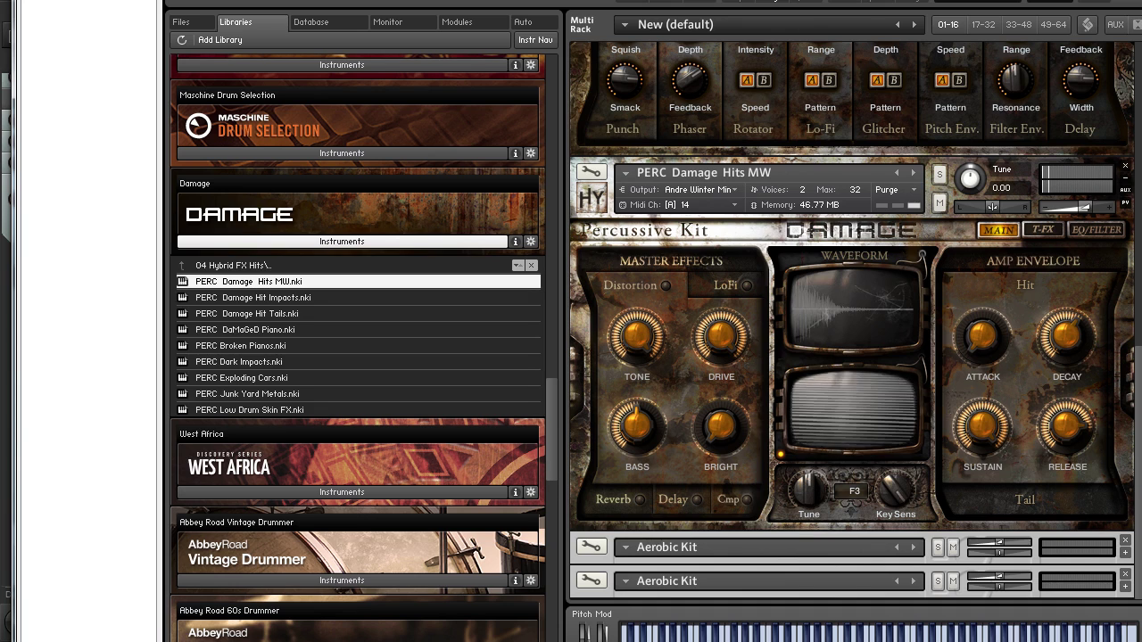
{"action": "left_click", "coordinate": [295, 300]}
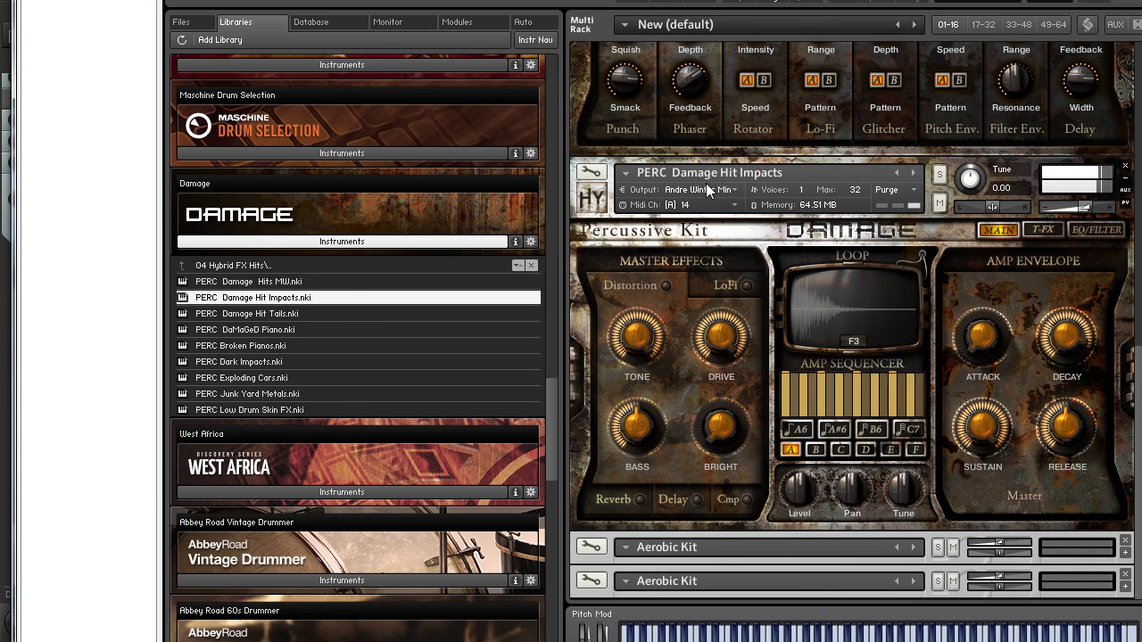
{"action": "key", "text": "Down"}
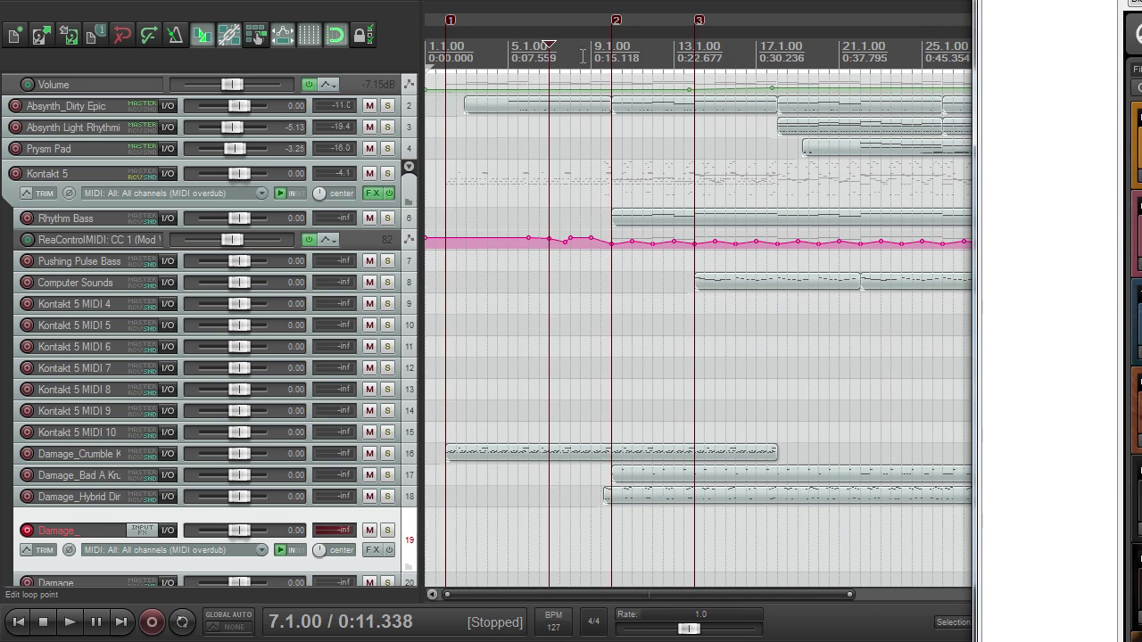
- Start recording at 7.1.00 and record a MIDI hits part on track 19 from about 9.1.00 to 30.1.00
{"action": "left_click", "coordinate": [580, 53]}
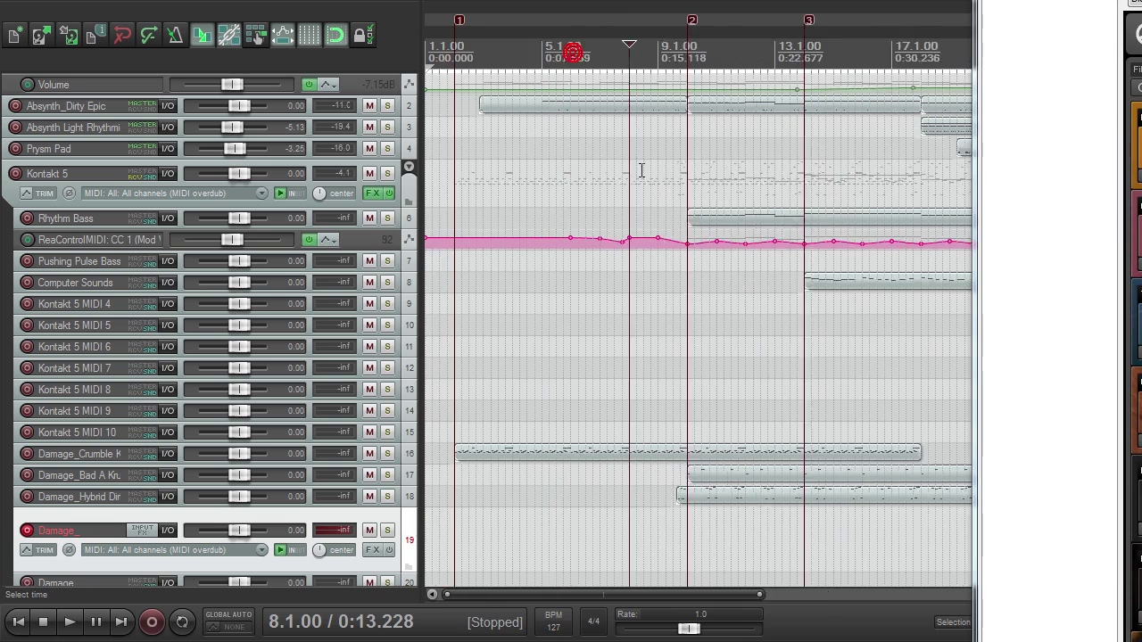
{"action": "scroll", "coordinate": [642, 173], "scroll_direction": "up", "scroll_amount": 4}
{"action": "key", "text": "space"}
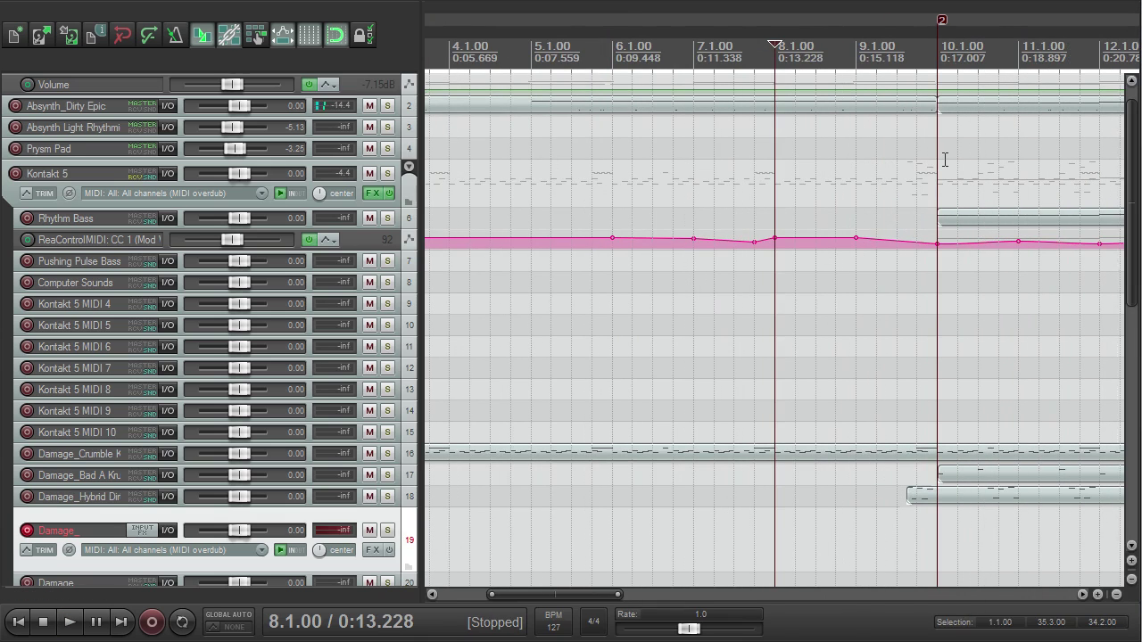
{"action": "left_click", "coordinate": [694, 56]}
{"action": "key", "text": "ctrl+r"}
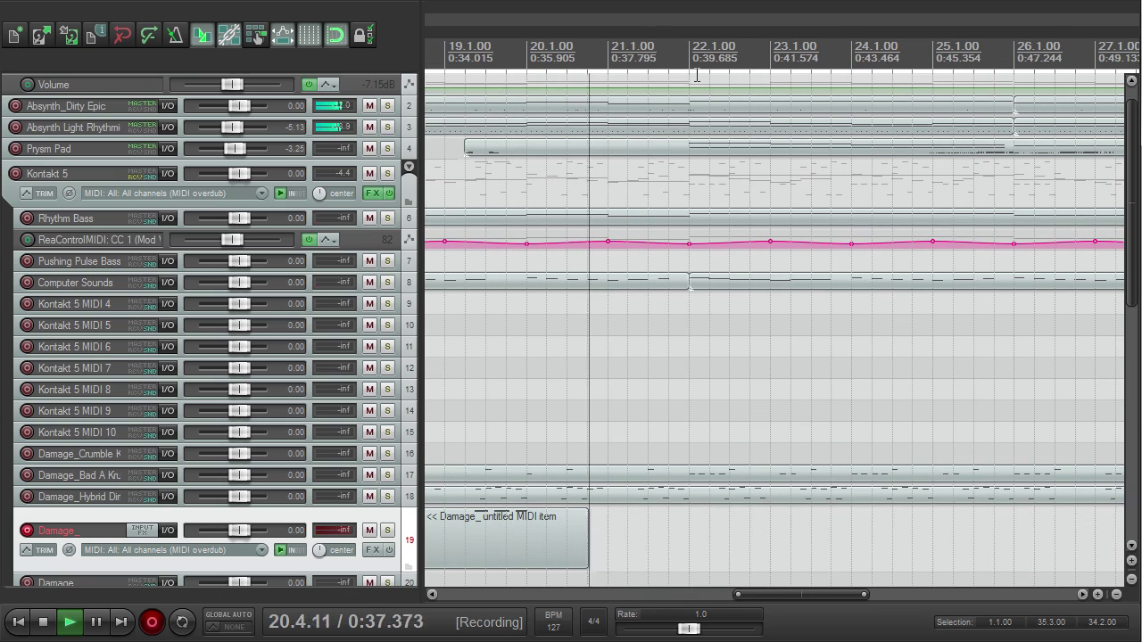
{"action": "scroll", "coordinate": [701, 534], "scroll_direction": "down", "scroll_amount": 5}
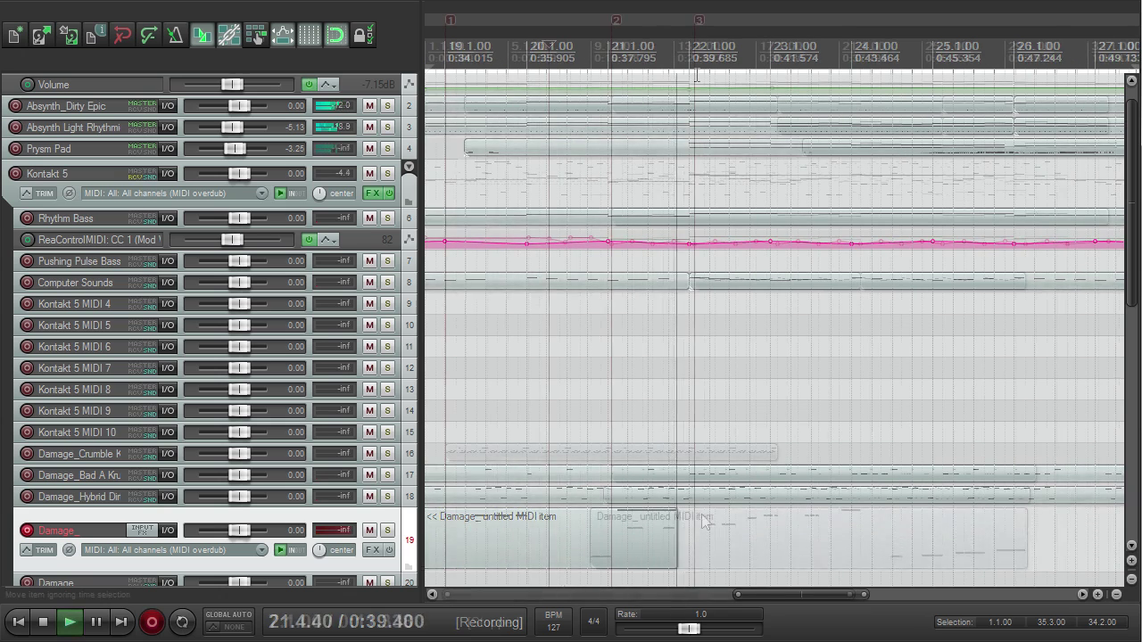
{"action": "key", "text": "space"}
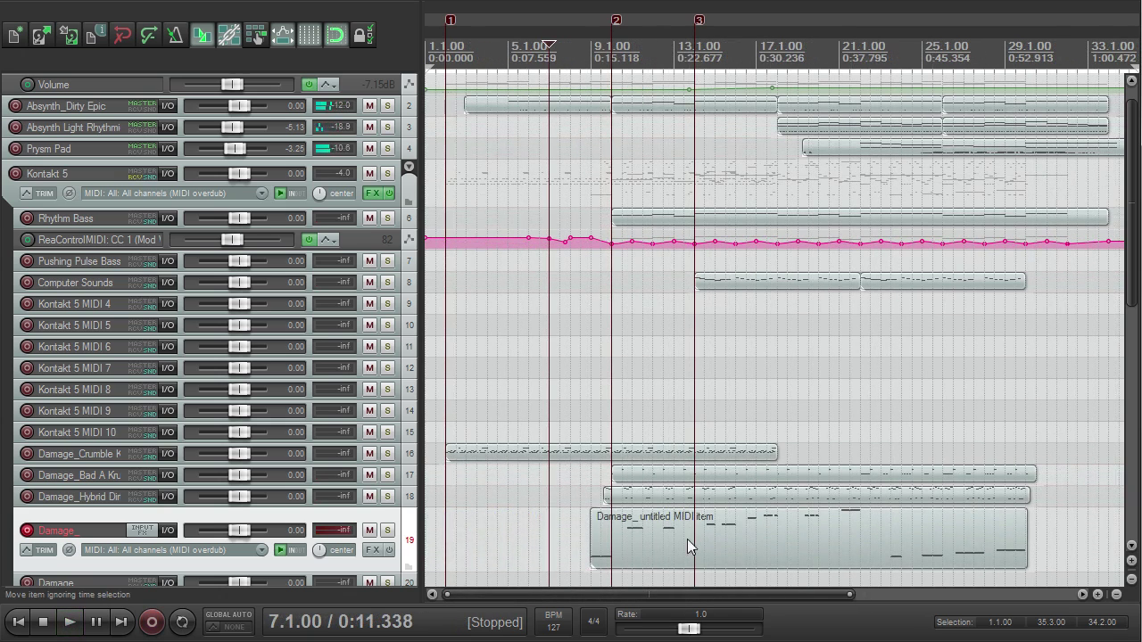
- Quantize all notes of the newly recorded Damage_ MIDI item by position only, on a straight 1/16 grid at 100% strength
{"action": "double_click", "coordinate": [636, 536]}
{"action": "key", "text": "ctrl+a"}
{"action": "key", "text": "q"}
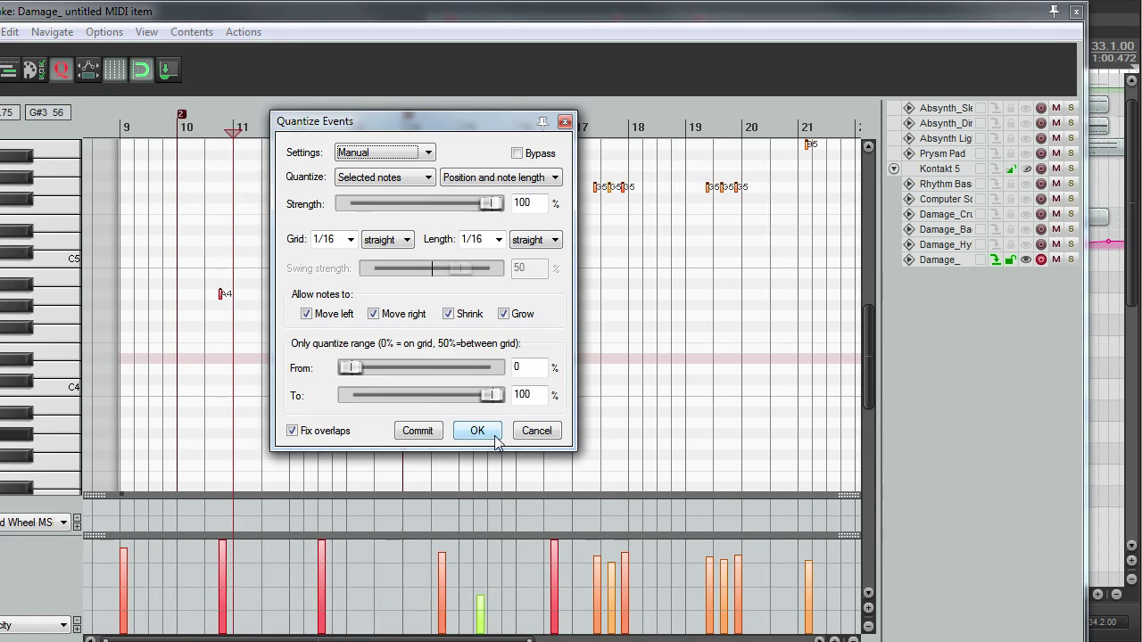
{"action": "left_click", "coordinate": [501, 178]}
{"action": "left_click", "coordinate": [503, 191]}
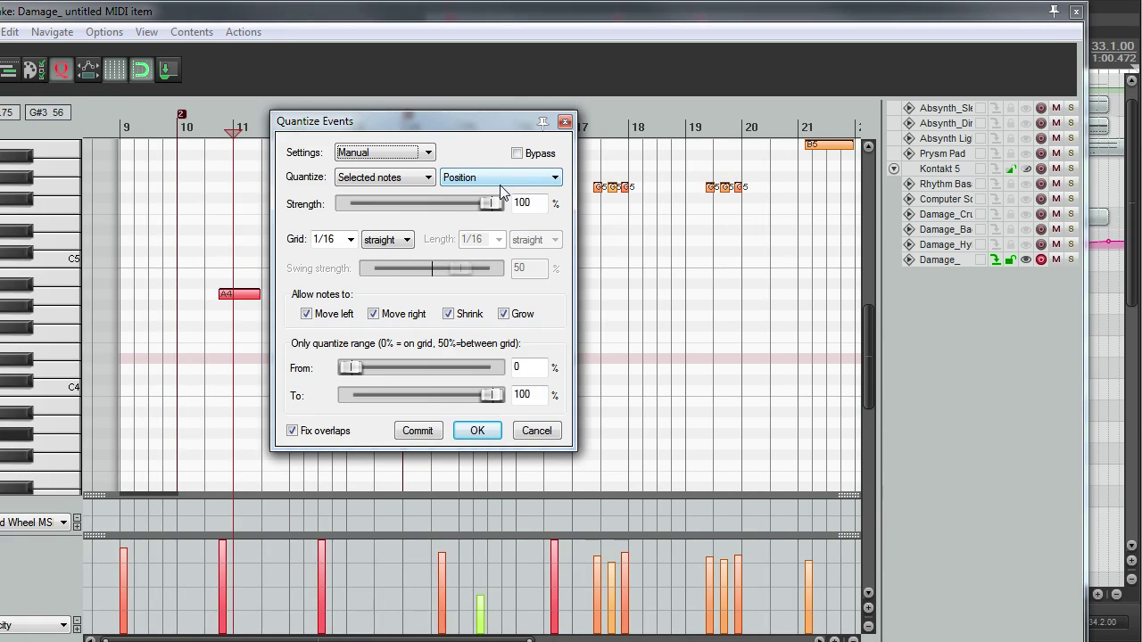
{"action": "left_click", "coordinate": [474, 431]}
- Inspect the quantized notes of the hits part, from the low A#2 note at bar 9 up to the notes around bar 21
{"action": "scroll", "coordinate": [349, 306], "scroll_direction": "up", "scroll_amount": 3}
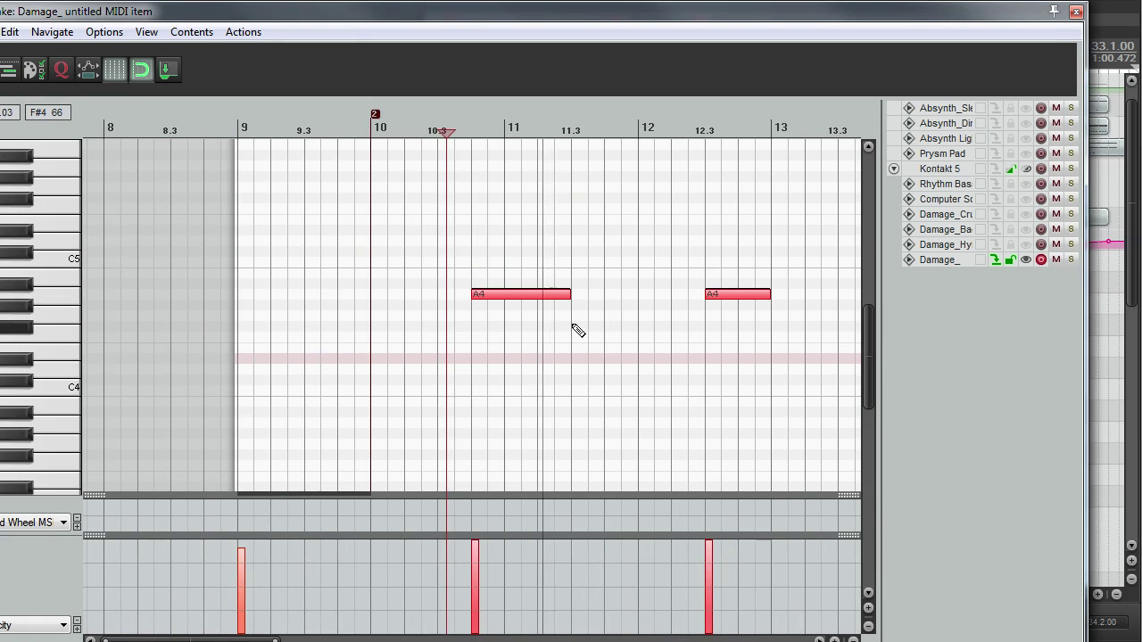
{"action": "scroll", "coordinate": [603, 332], "scroll_direction": "down", "scroll_amount": 1}
{"action": "scroll", "coordinate": [421, 300], "scroll_direction": "down", "scroll_amount": 2}
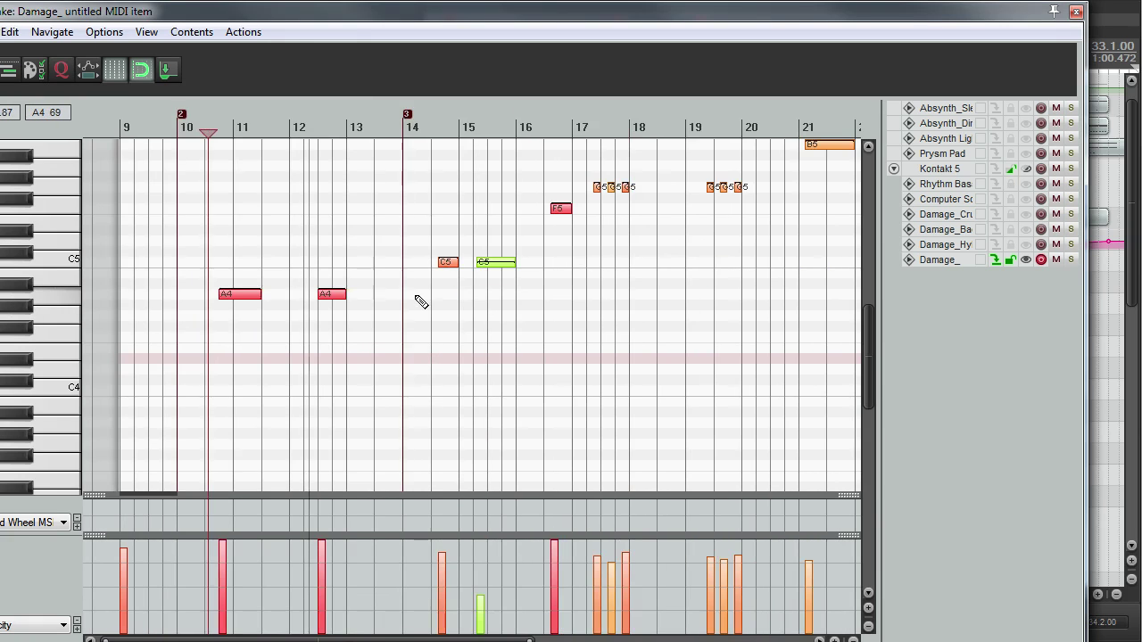
{"action": "scroll", "coordinate": [415, 296], "scroll_direction": "up", "scroll_amount": 1}
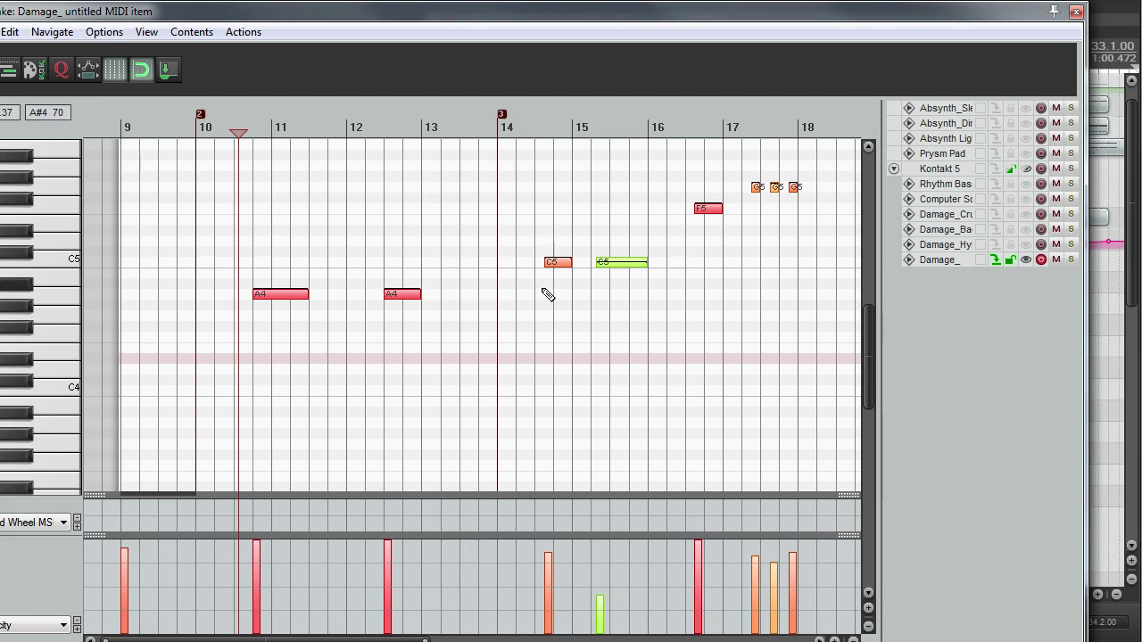
{"action": "scroll", "coordinate": [545, 401], "scroll_direction": "down", "scroll_amount": 2}
{"action": "scroll", "coordinate": [548, 403], "scroll_direction": "up", "scroll_amount": 1}
{"action": "scroll", "coordinate": [734, 400], "scroll_direction": "down", "scroll_amount": 1}
{"action": "scroll", "coordinate": [803, 365], "scroll_direction": "up", "scroll_amount": 1}
{"action": "left_click_drag", "start_coordinate": [873, 329], "coordinate": [883, 420]}
{"action": "scroll", "coordinate": [142, 176], "scroll_direction": "up", "scroll_amount": 4}
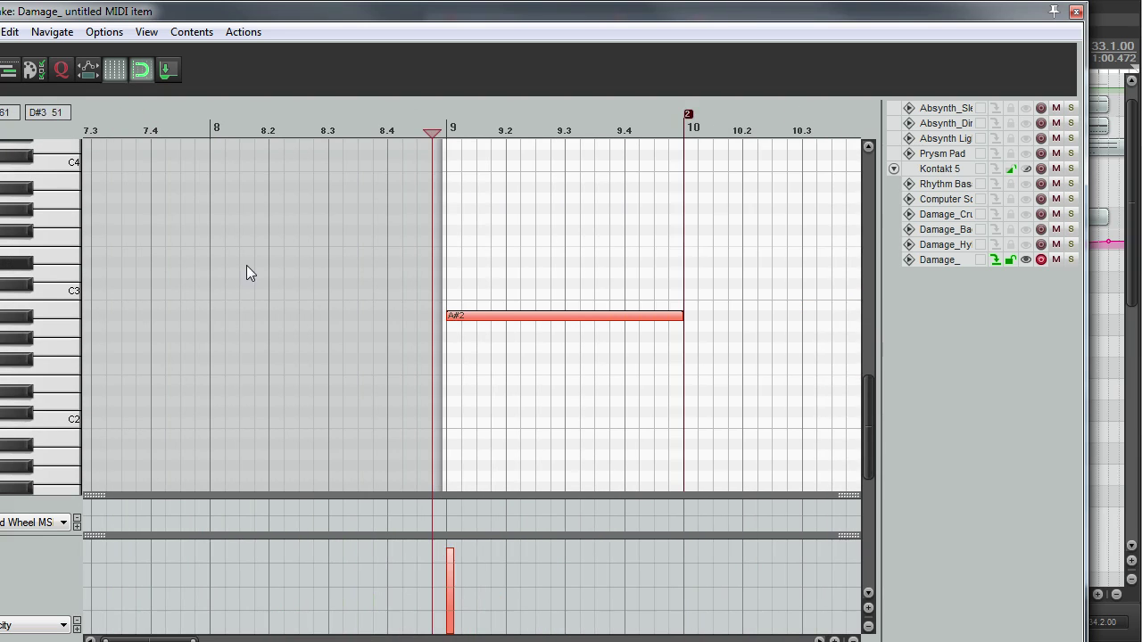
{"action": "scroll", "coordinate": [520, 309], "scroll_direction": "down", "scroll_amount": 1}
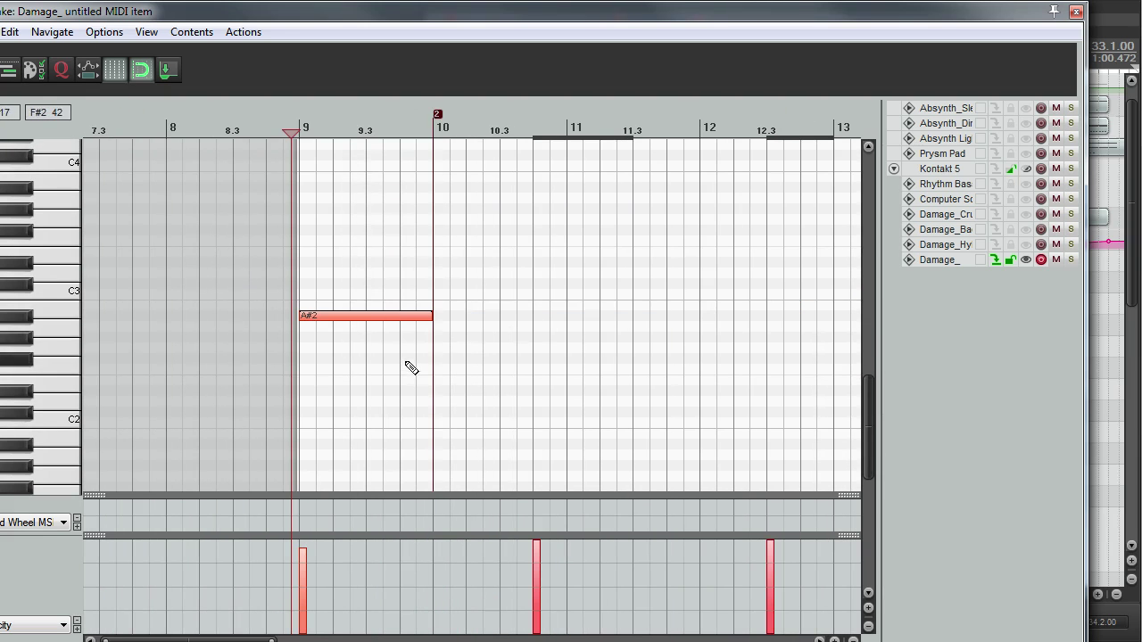
{"action": "scroll", "coordinate": [674, 323], "scroll_direction": "up", "scroll_amount": 1}
{"action": "scroll", "coordinate": [676, 325], "scroll_direction": "down", "scroll_amount": 2}
- Try a velocity of 31 on the two A4 notes in bars 10 and 12, shorten the first to an eighth note, and audition it
{"action": "left_click_drag", "start_coordinate": [865, 393], "coordinate": [872, 364]}
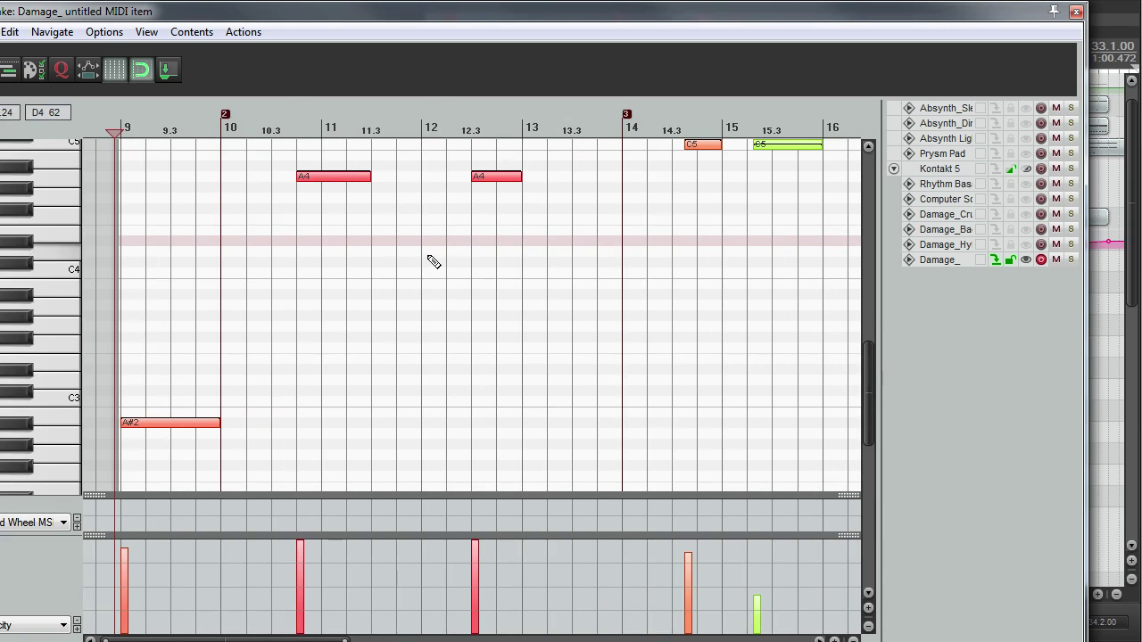
{"action": "left_click_drag", "start_coordinate": [497, 153], "coordinate": [354, 411]}
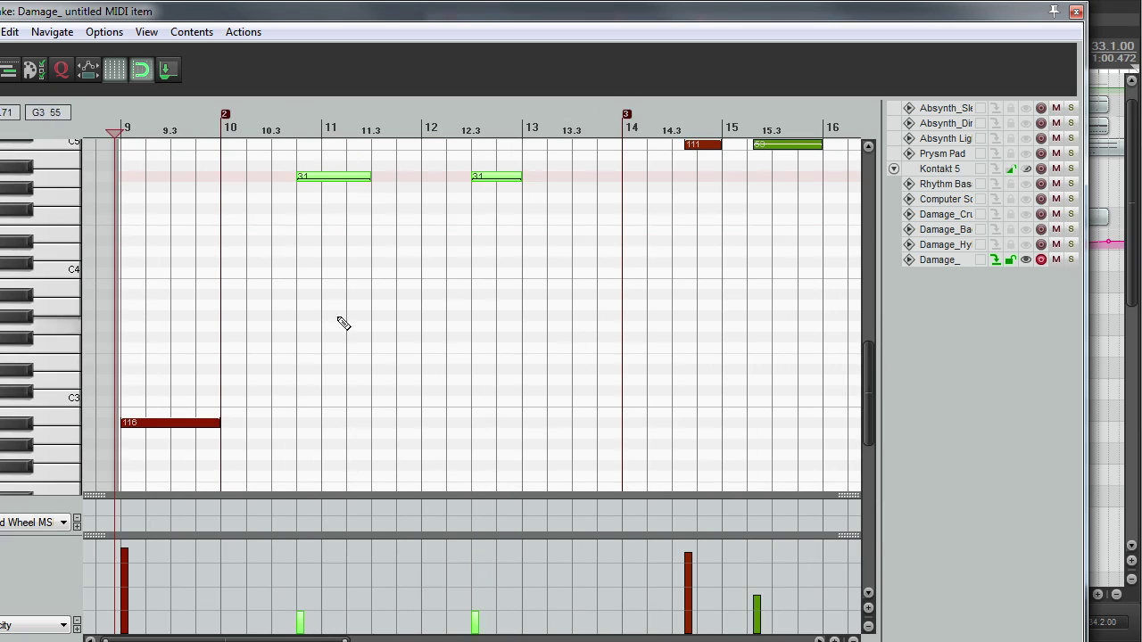
{"action": "left_click", "coordinate": [280, 134]}
{"action": "scroll", "coordinate": [515, 217], "scroll_direction": "up", "scroll_amount": 2}
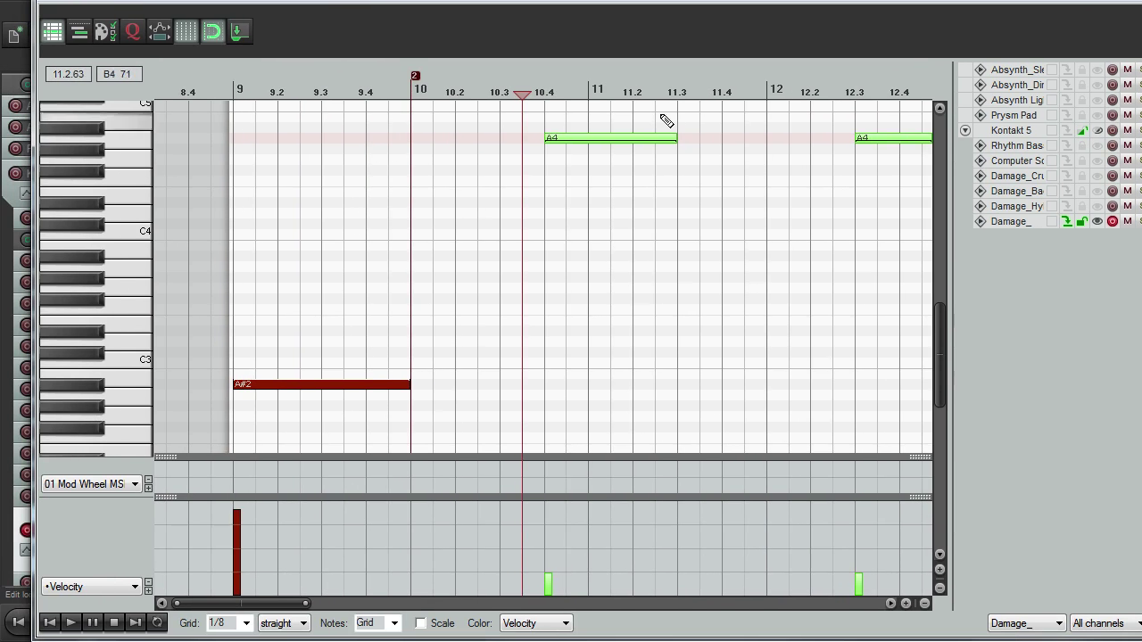
{"action": "left_click_drag", "start_coordinate": [651, 147], "coordinate": [557, 163]}
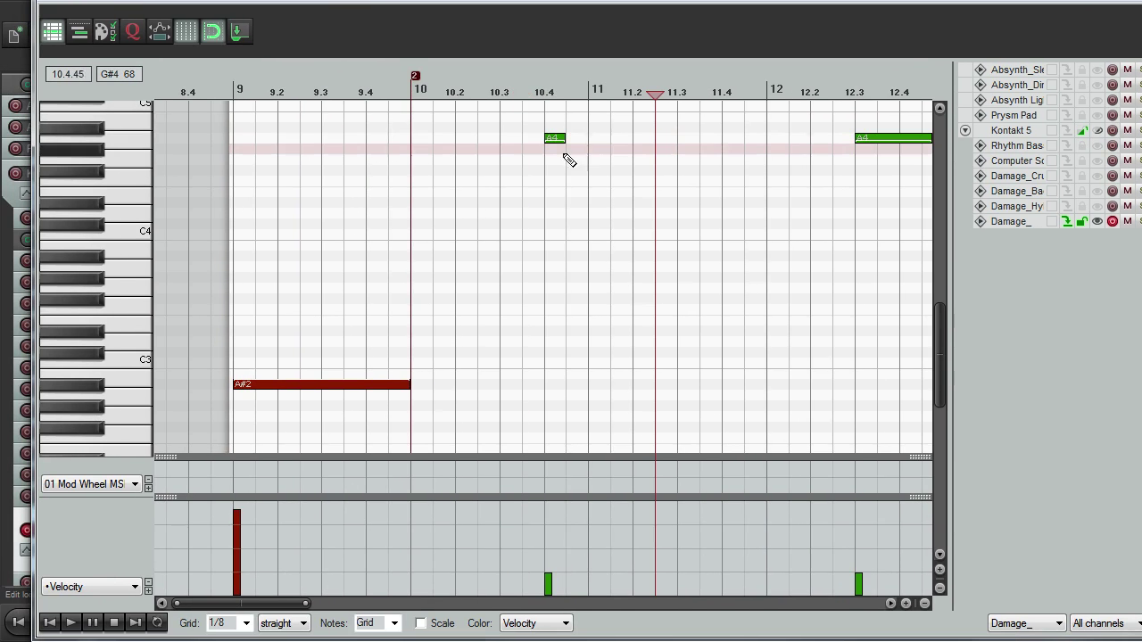
{"action": "left_click", "coordinate": [530, 85]}
{"action": "key", "text": "space"}
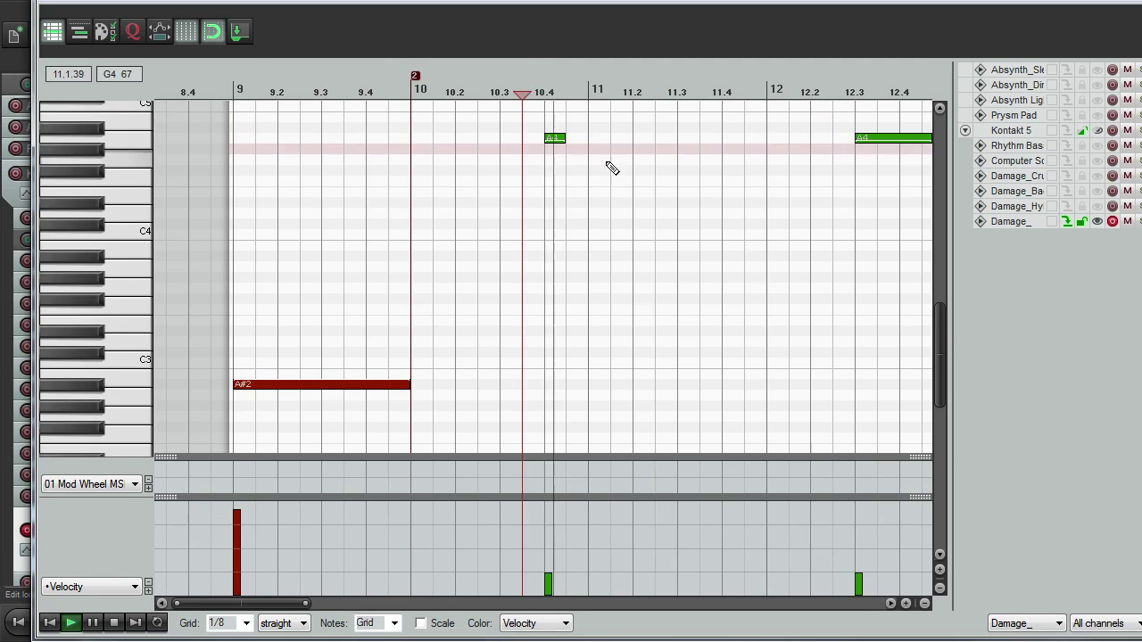
{"action": "scroll", "coordinate": [504, 146], "scroll_direction": "down", "scroll_amount": 3}
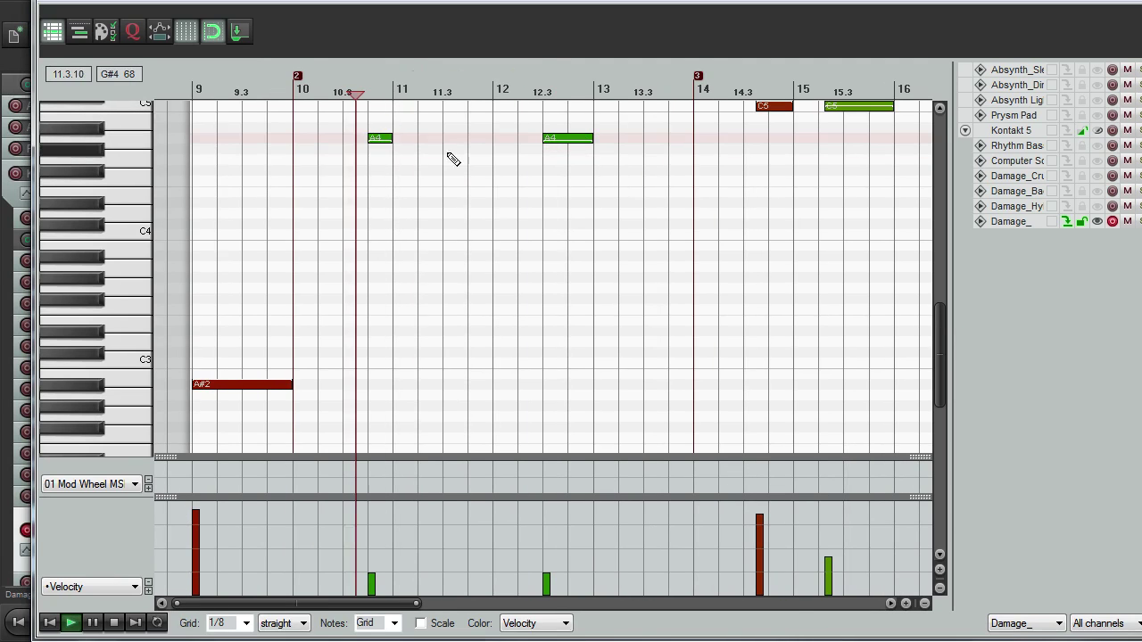
{"action": "key", "text": "space"}
- Extend the A4 note in bar 10 to bar 11, lower it to G#4 with velocity 108, and play it back
{"action": "scroll", "coordinate": [446, 159], "scroll_direction": "up", "scroll_amount": 3}
{"action": "key", "text": "space"}
{"action": "left_click", "coordinate": [566, 140]}
{"action": "left_click_drag", "start_coordinate": [572, 139], "coordinate": [577, 156]}
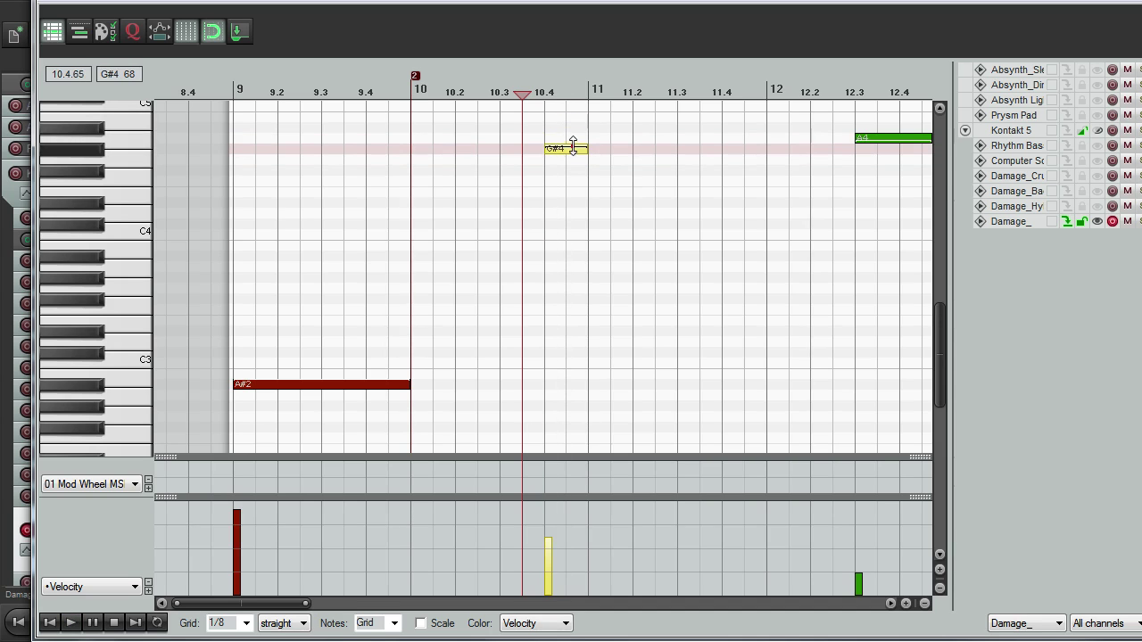
{"action": "left_click", "coordinate": [572, 147]}
{"action": "key", "text": "space"}
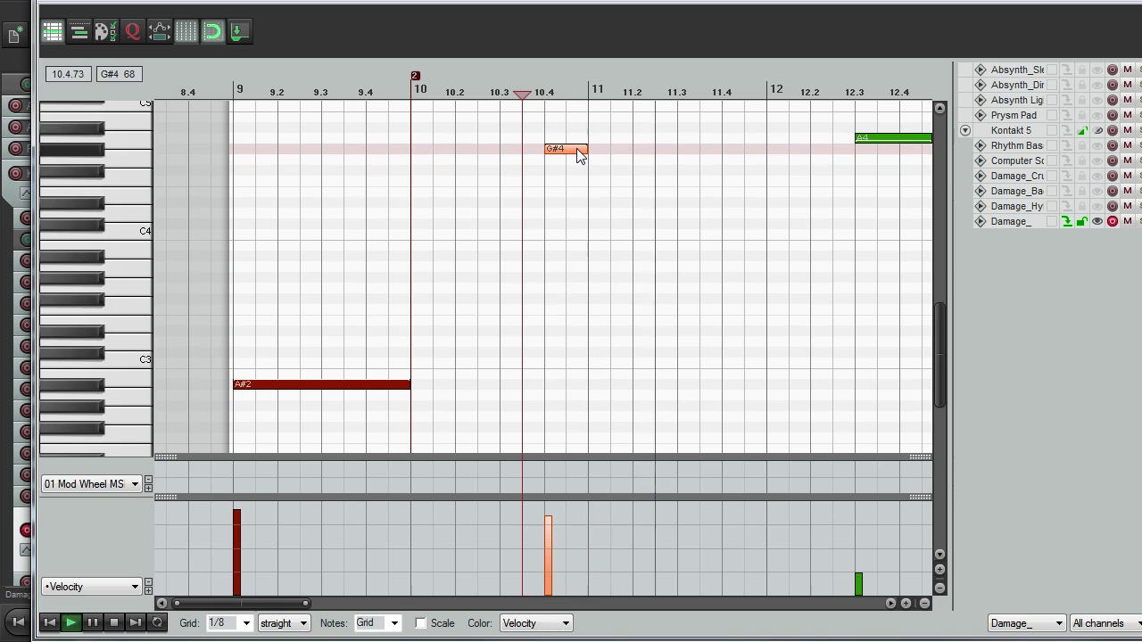
{"action": "scroll", "coordinate": [721, 166], "scroll_direction": "down", "scroll_amount": 3}
{"action": "key", "text": "space"}
- Lower the A4 note at 12.3 to G#4 with a high velocity, and extend the first G#4 note back to start at 10.3
{"action": "left_click_drag", "start_coordinate": [578, 139], "coordinate": [578, 154]}
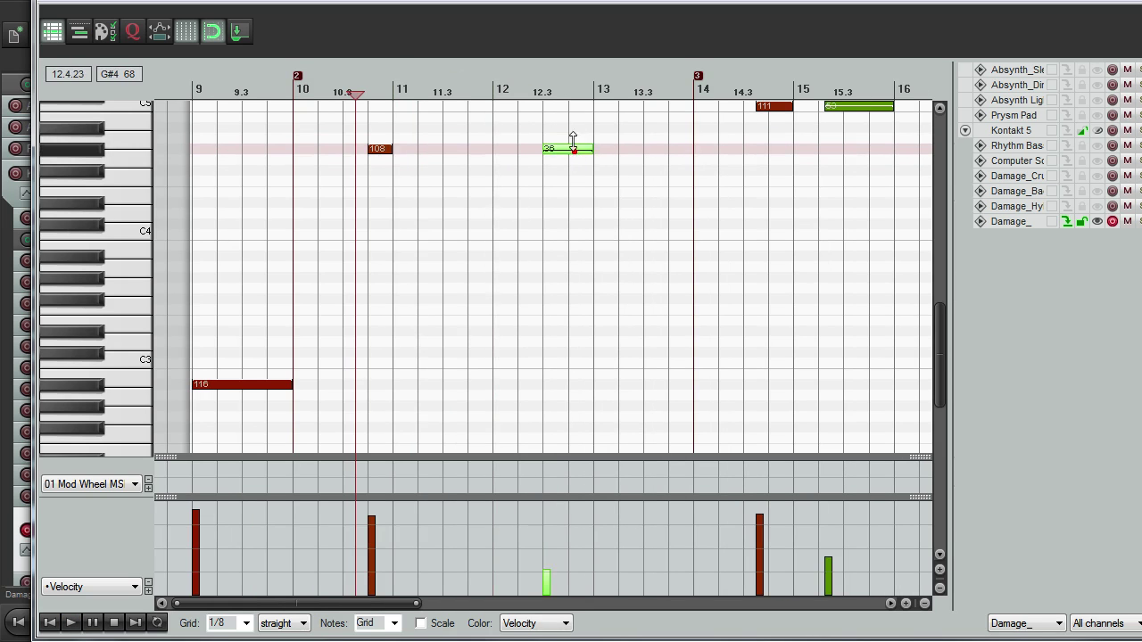
{"action": "left_click_drag", "start_coordinate": [573, 106], "coordinate": [574, 99]}
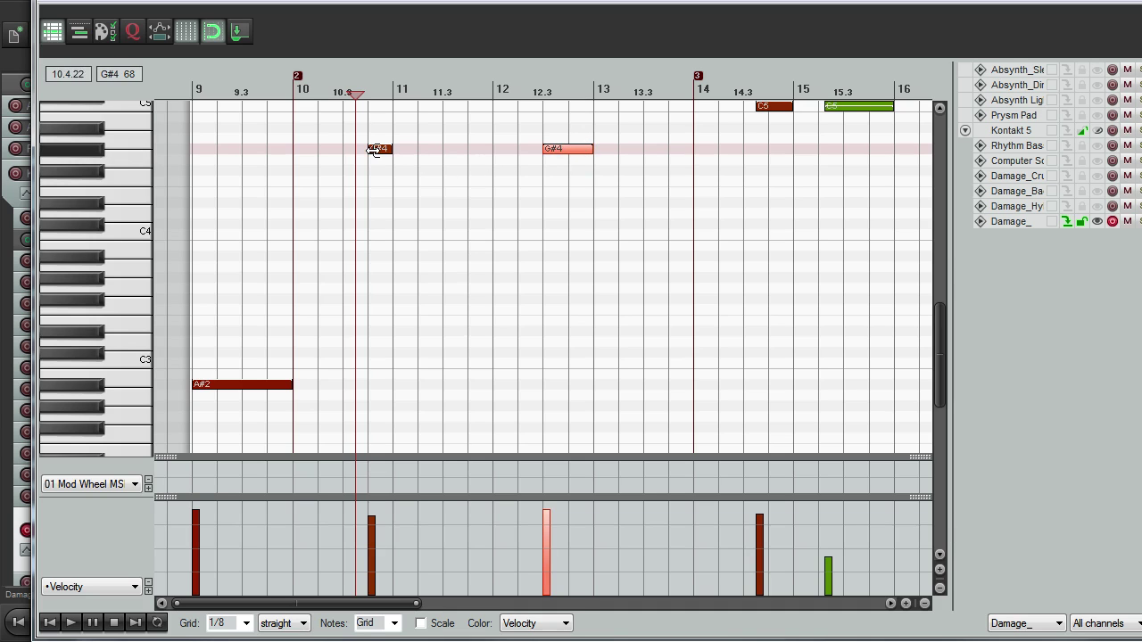
{"action": "left_click_drag", "start_coordinate": [369, 149], "coordinate": [344, 149]}
- Place the edit cursor half a beat before the G#4 note at 10.3, and open the T-FX page of Kontakt 5's PERC Damage Hit Tails
{"action": "left_click", "coordinate": [336, 90]}
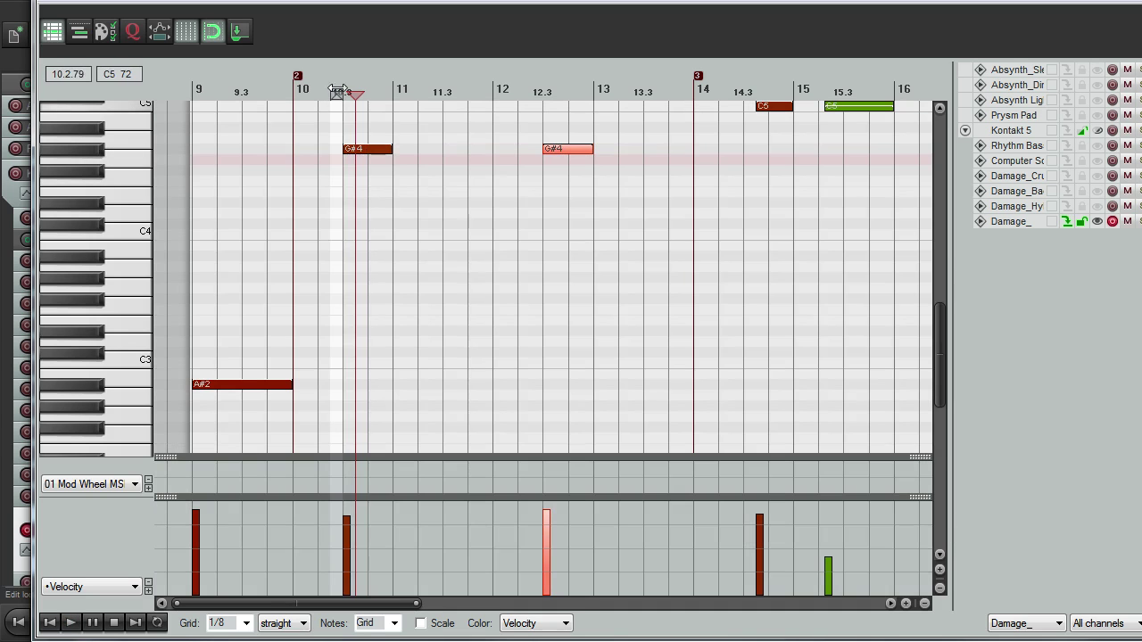
{"action": "scroll", "coordinate": [446, 134], "scroll_direction": "up", "scroll_amount": 3}
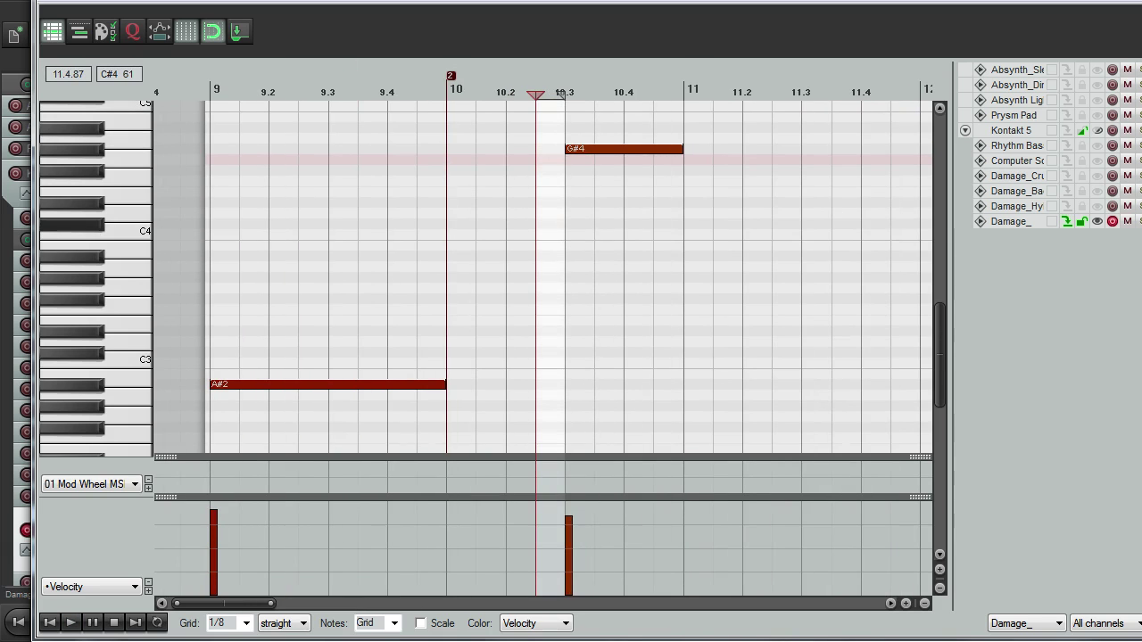
{"action": "key", "text": "f"}
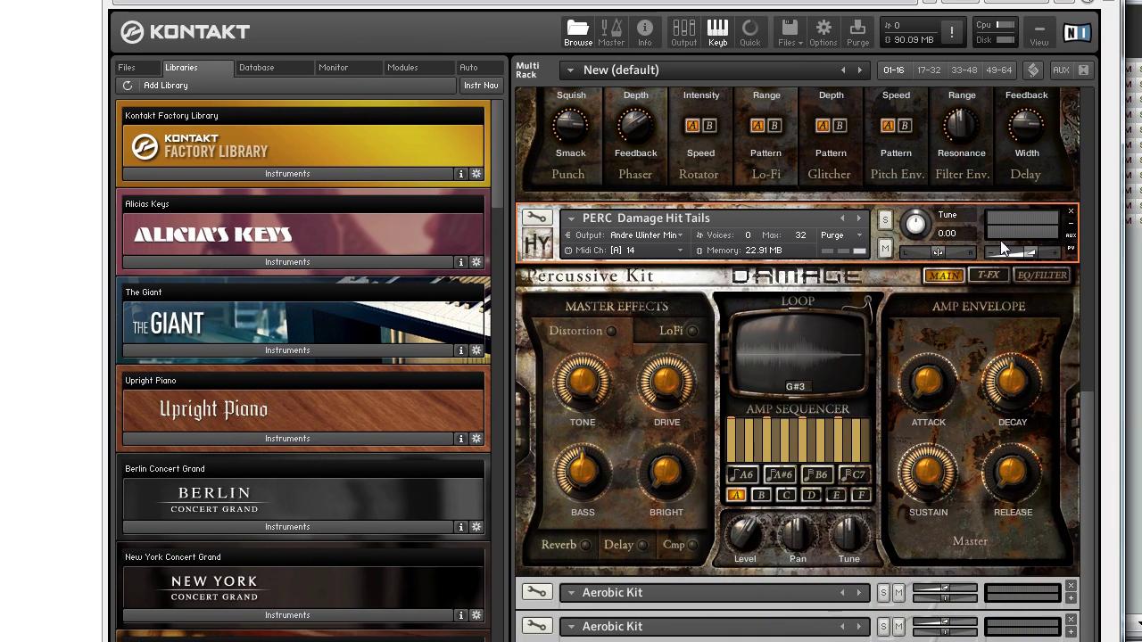
{"action": "scroll", "coordinate": [1084, 397], "scroll_direction": "up", "scroll_amount": 2}
{"action": "left_click", "coordinate": [990, 344]}
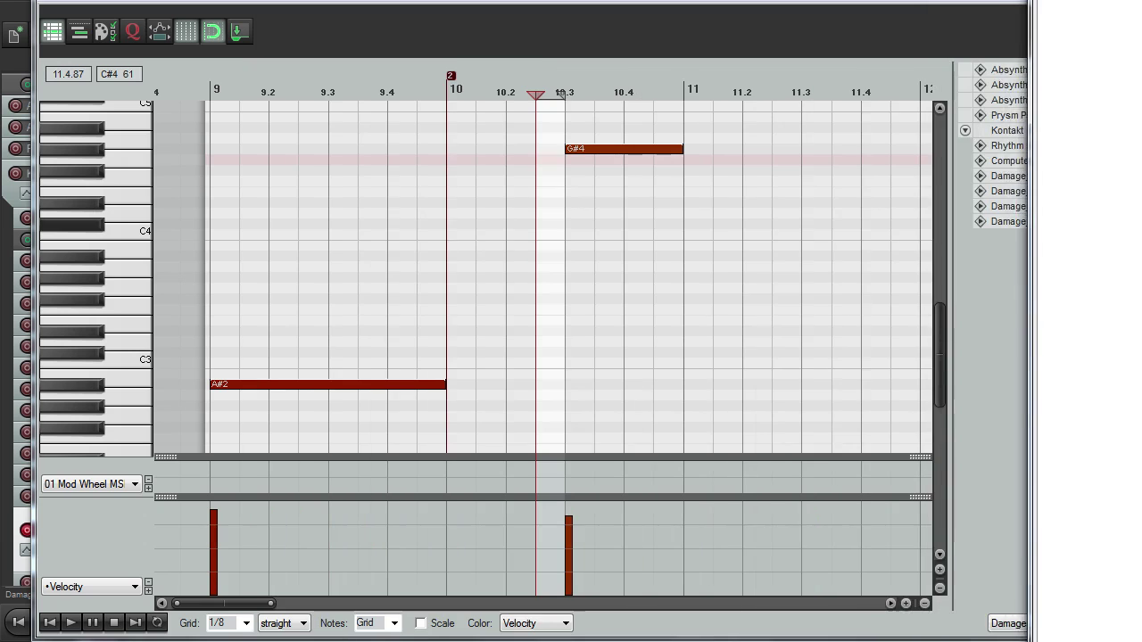
- Audition the G#4 and E7 keys and add an E7 note from 10.3 to 11, aligned with the first G#4 note
{"action": "scroll", "coordinate": [114, 206], "scroll_direction": "up", "scroll_amount": 6}
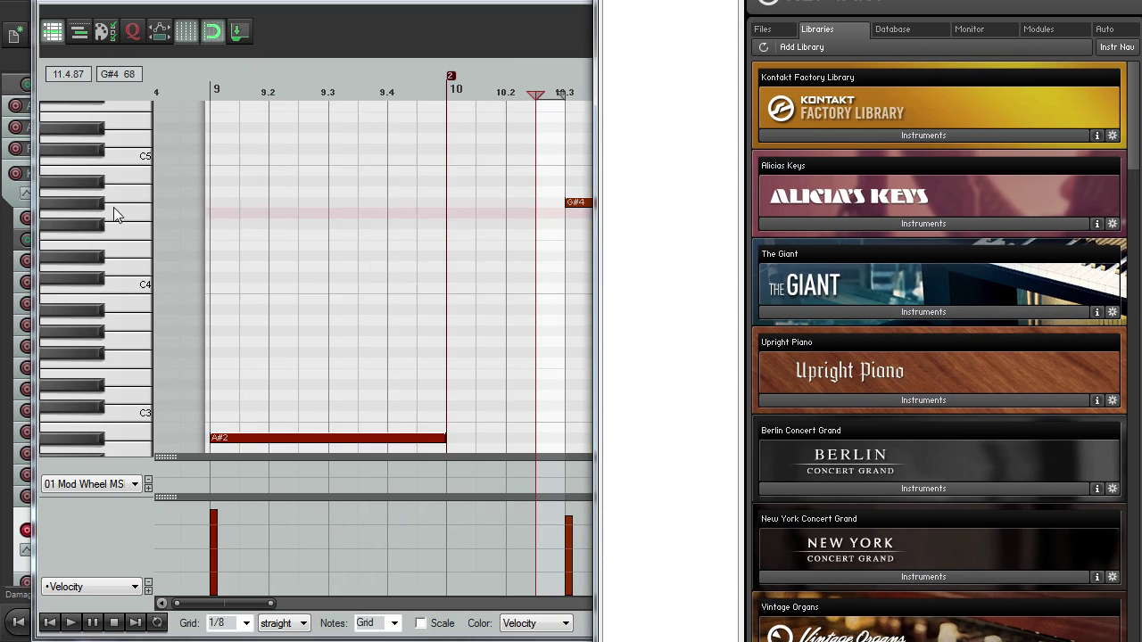
{"action": "left_click", "coordinate": [114, 211]}
{"action": "left_click", "coordinate": [118, 135]}
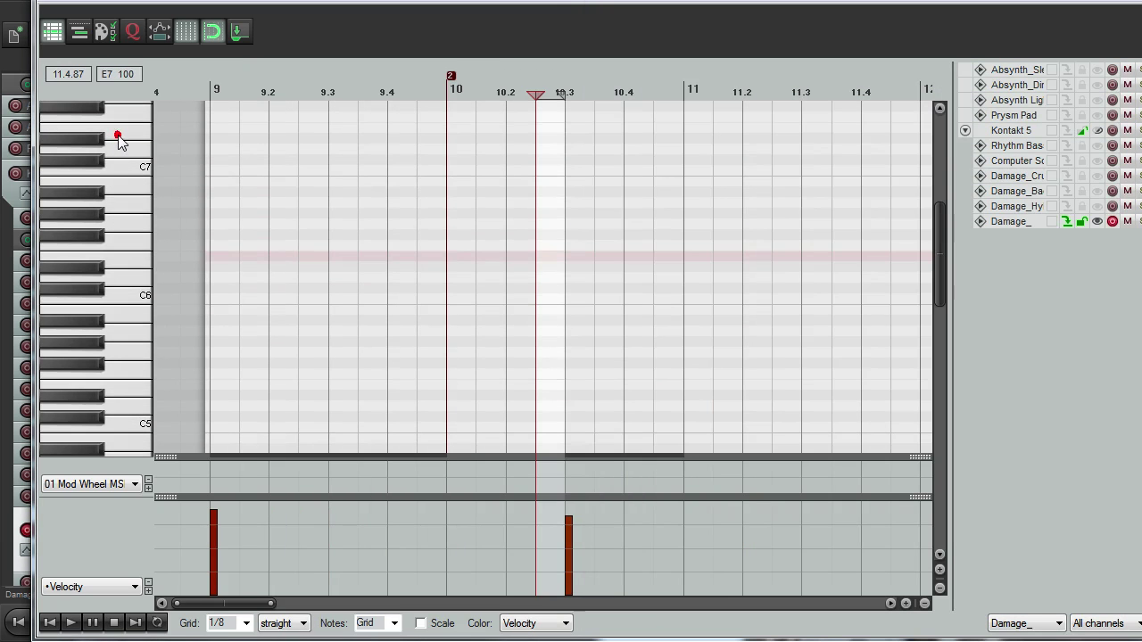
{"action": "left_click_drag", "start_coordinate": [538, 127], "coordinate": [619, 129]}
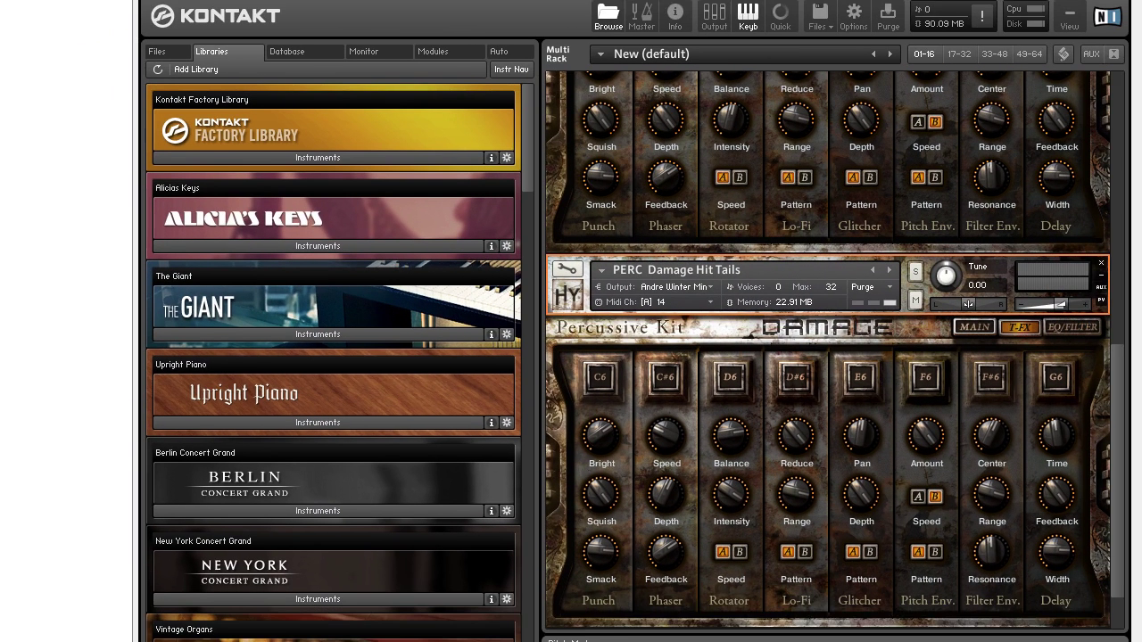
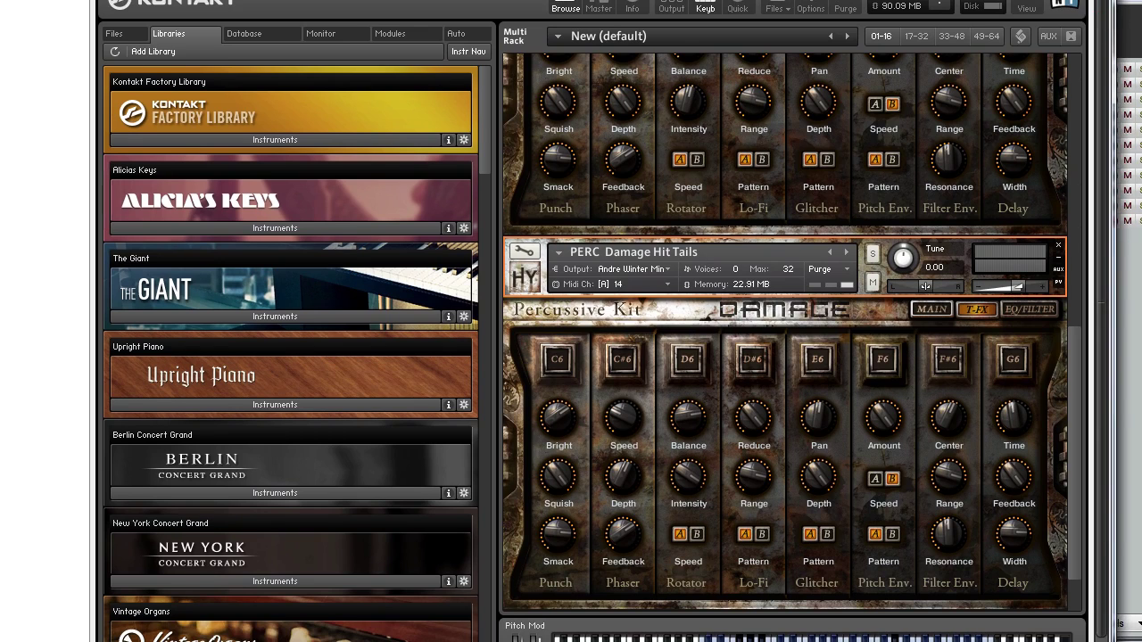
{"action": "key", "text": "space"}
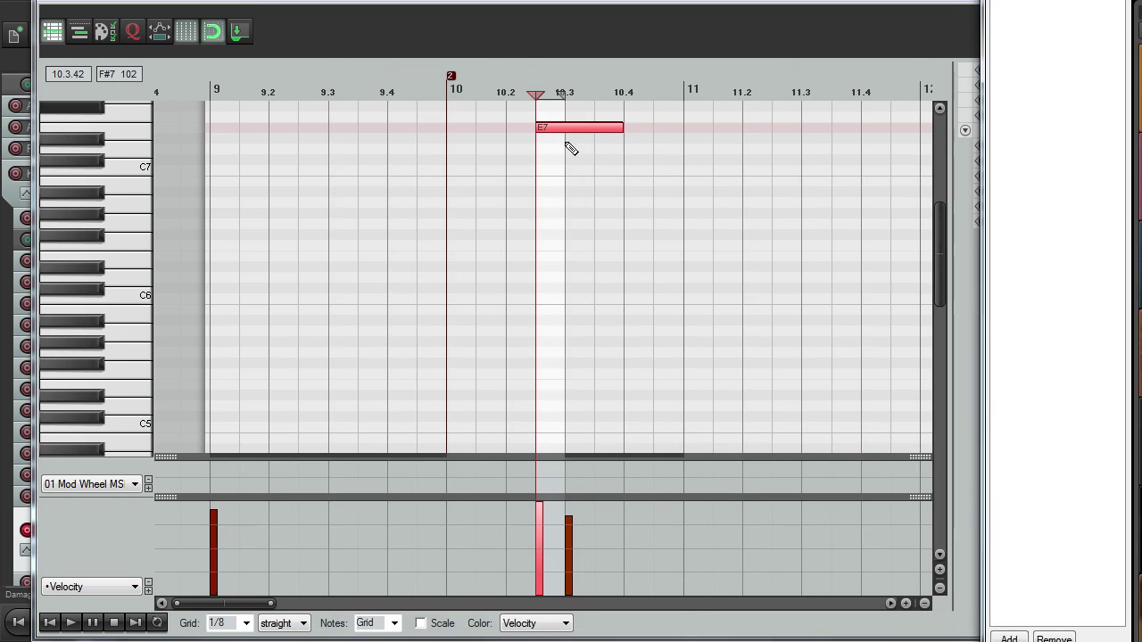
{"action": "left_click_drag", "start_coordinate": [945, 213], "coordinate": [928, 231]}
{"action": "left_click_drag", "start_coordinate": [619, 114], "coordinate": [649, 117]}
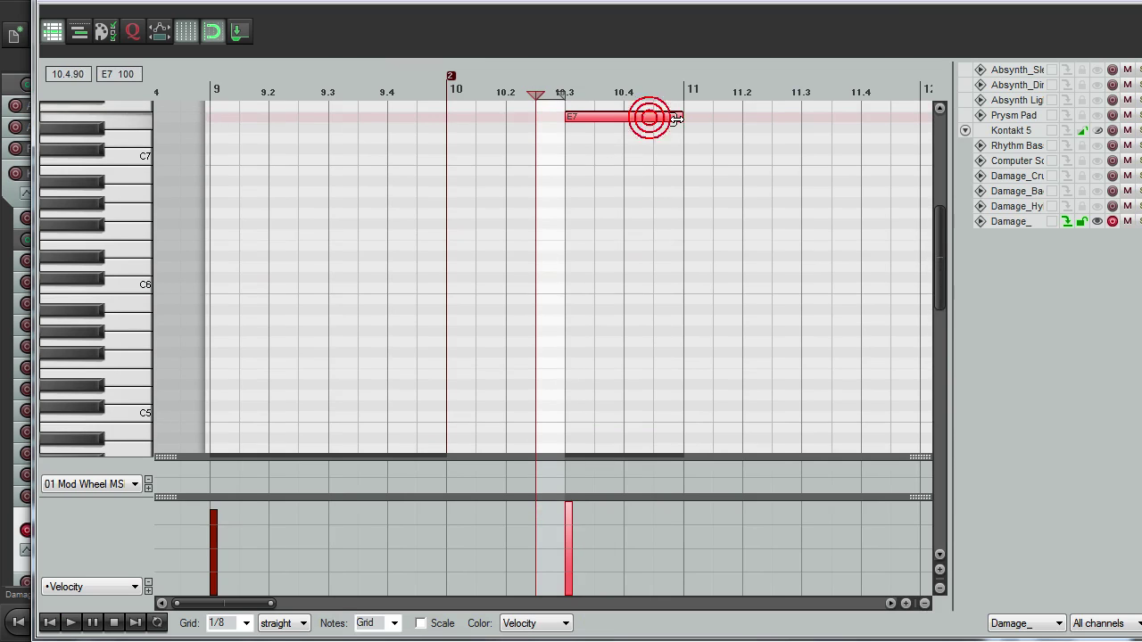
- Collapse the velocity lane to enlarge the note area, and play the passage with the Damage_ track soloed
{"action": "scroll", "coordinate": [665, 133], "scroll_direction": "down", "scroll_amount": 2}
{"action": "scroll", "coordinate": [653, 148], "scroll_direction": "down", "scroll_amount": 2}
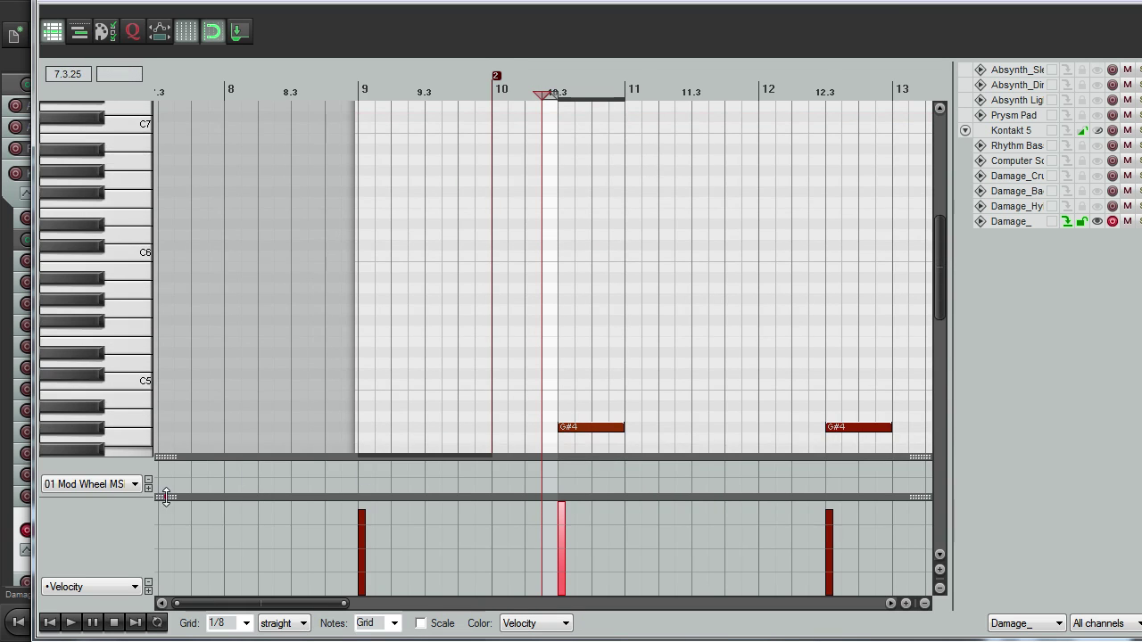
{"action": "left_click_drag", "start_coordinate": [166, 497], "coordinate": [165, 596]}
{"action": "left_click_drag", "start_coordinate": [935, 337], "coordinate": [936, 309]}
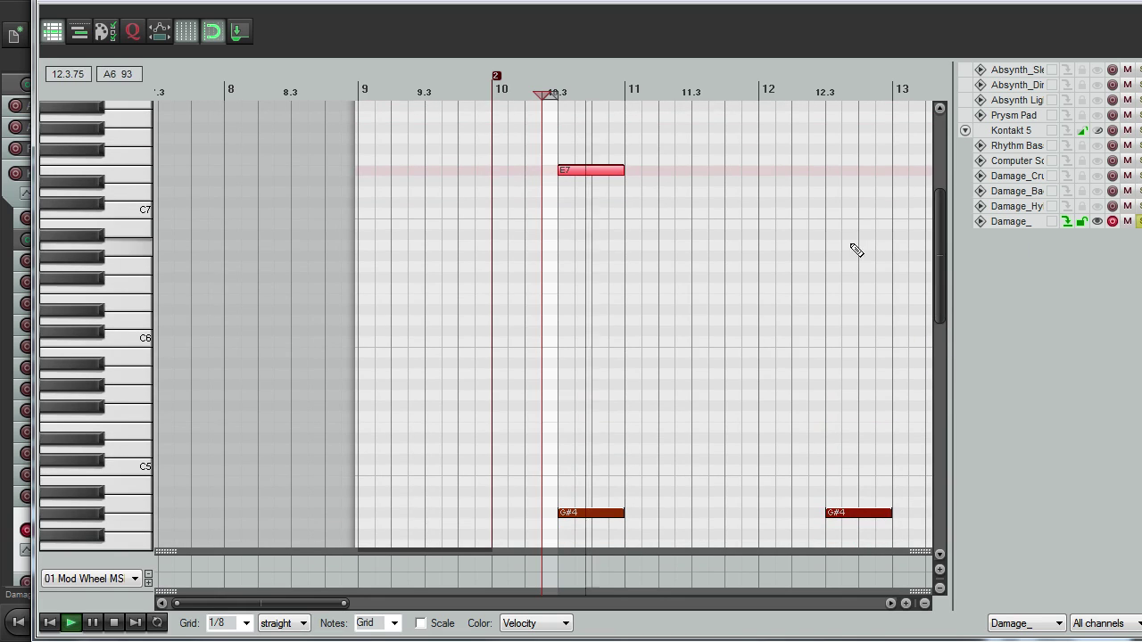
{"action": "key", "text": "space"}
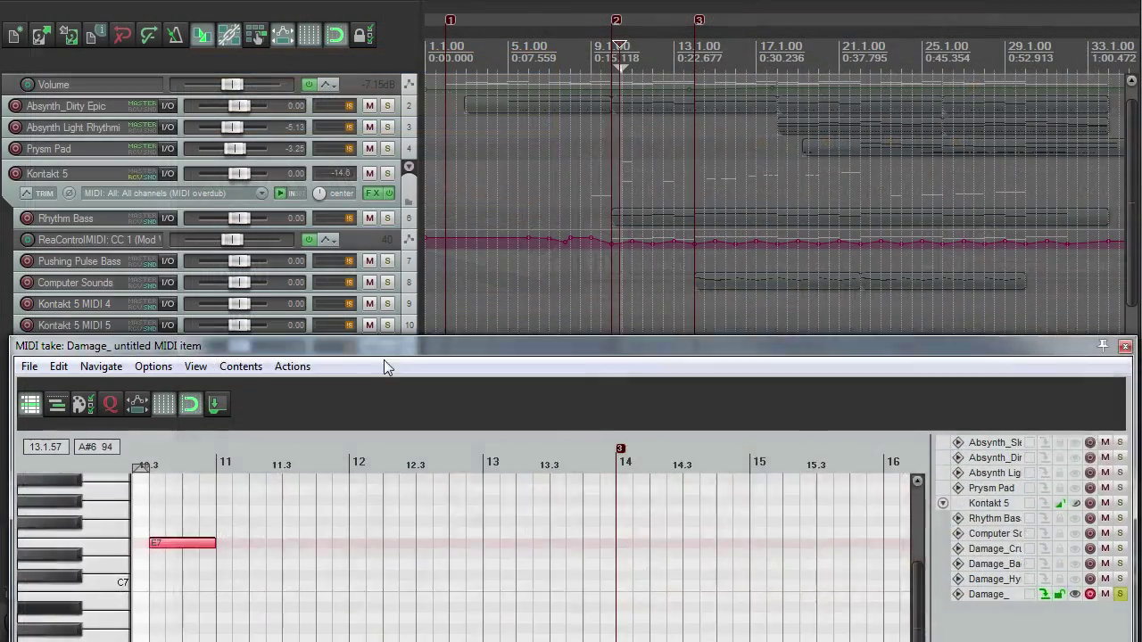
- Return to Kontakt 5 from the Kontakt 5 track and show the main page of PERC Damage Hit Tails
{"action": "left_click_drag", "start_coordinate": [384, 348], "coordinate": [384, 409]}
{"action": "left_click", "coordinate": [378, 187]}
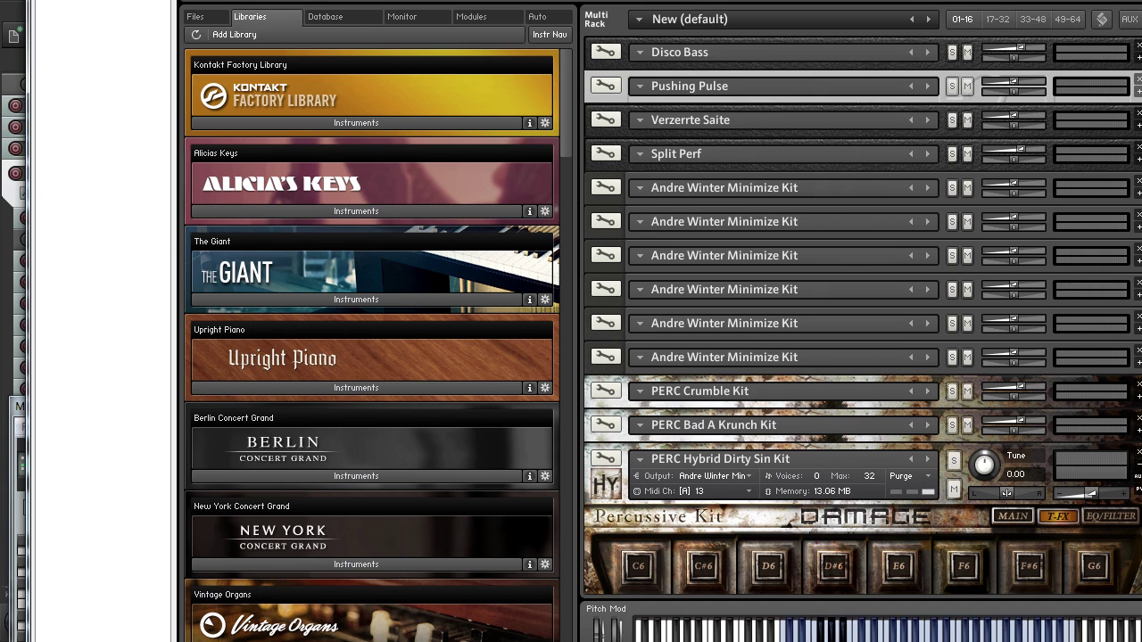
{"action": "scroll", "coordinate": [862, 315], "scroll_direction": "down", "scroll_amount": 10}
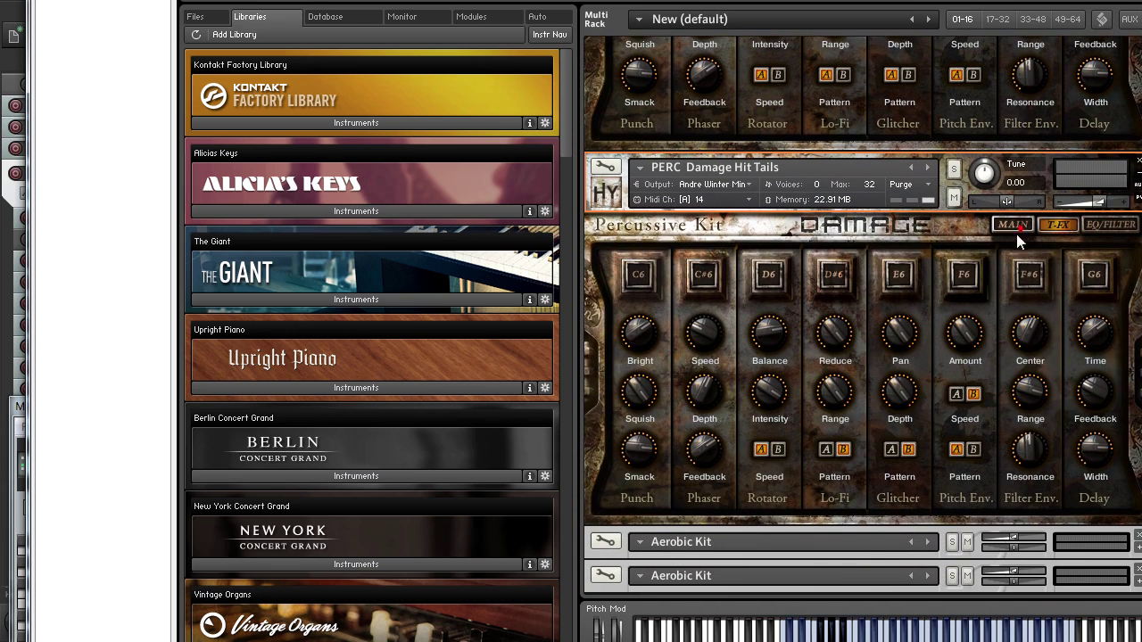
{"action": "left_click", "coordinate": [1013, 225]}
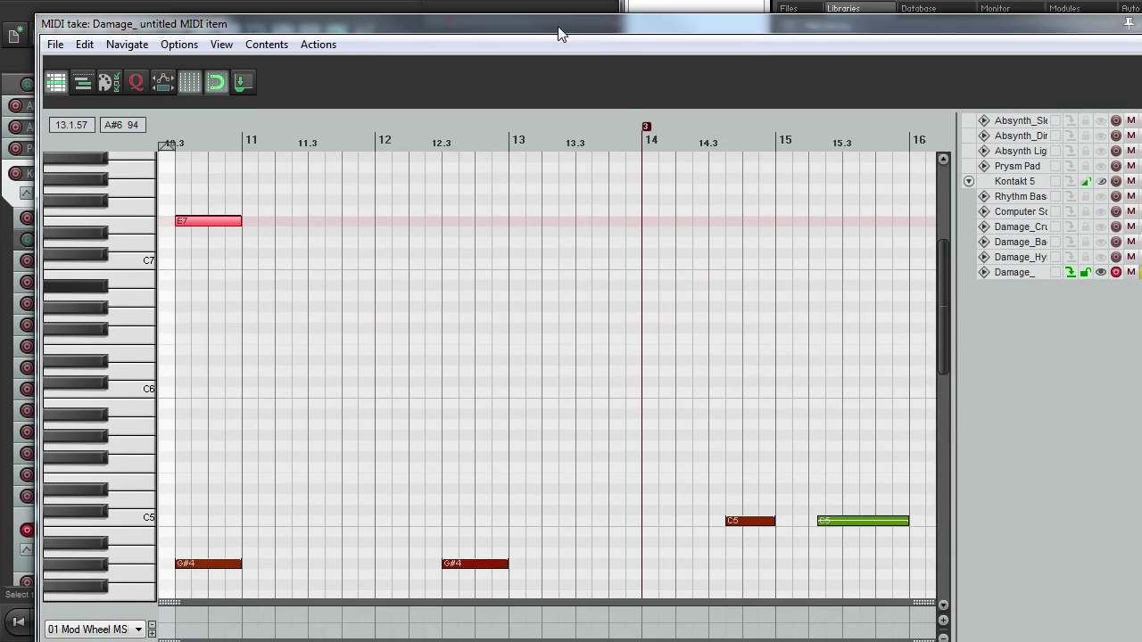
- Copy the E7 note at 10.3 up to A#7 in the Damage_ item
{"action": "scroll", "coordinate": [453, 293], "scroll_direction": "down", "scroll_amount": 3}
{"action": "scroll", "coordinate": [454, 293], "scroll_direction": "up", "scroll_amount": 2}
{"action": "left_click_drag", "start_coordinate": [323, 187], "coordinate": [323, 170]}
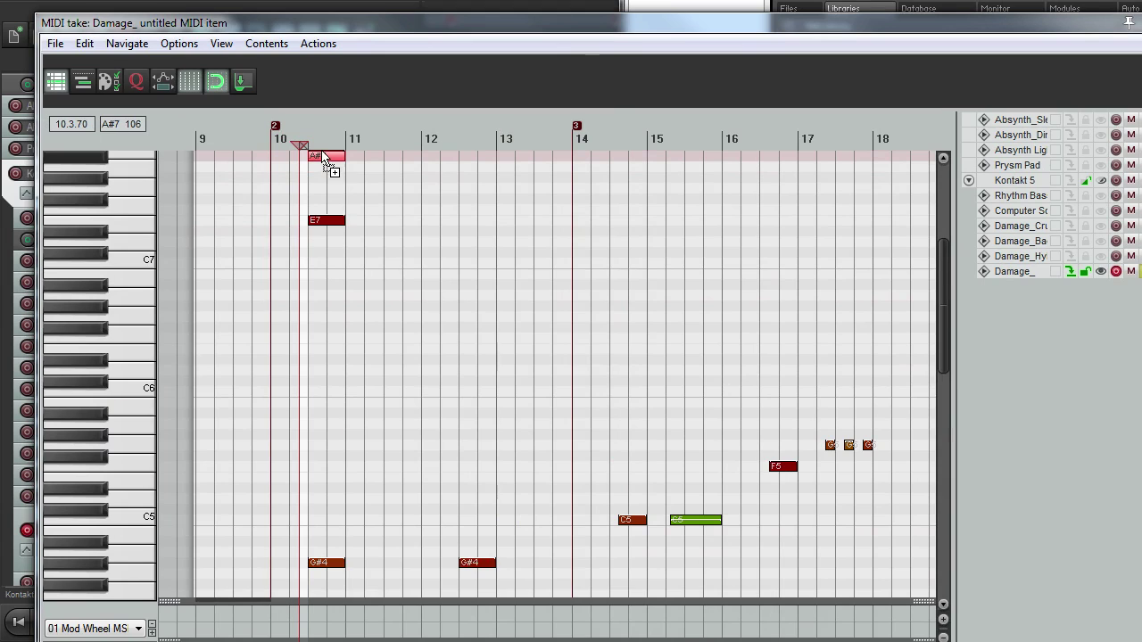
{"action": "scroll", "coordinate": [942, 250], "scroll_direction": "up", "scroll_amount": 1}
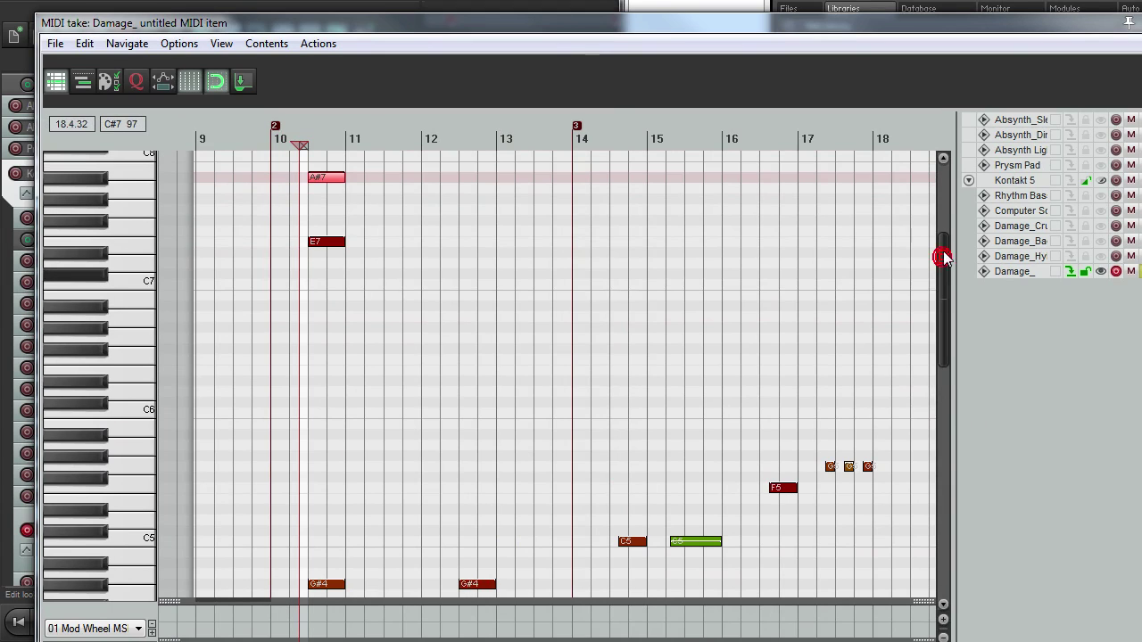
- Move the A#7 note at 10.3 up to B7, and raise the velocities of the G#4 notes at 10.3 and 12.3
{"action": "left_click_drag", "start_coordinate": [328, 176], "coordinate": [327, 167]}
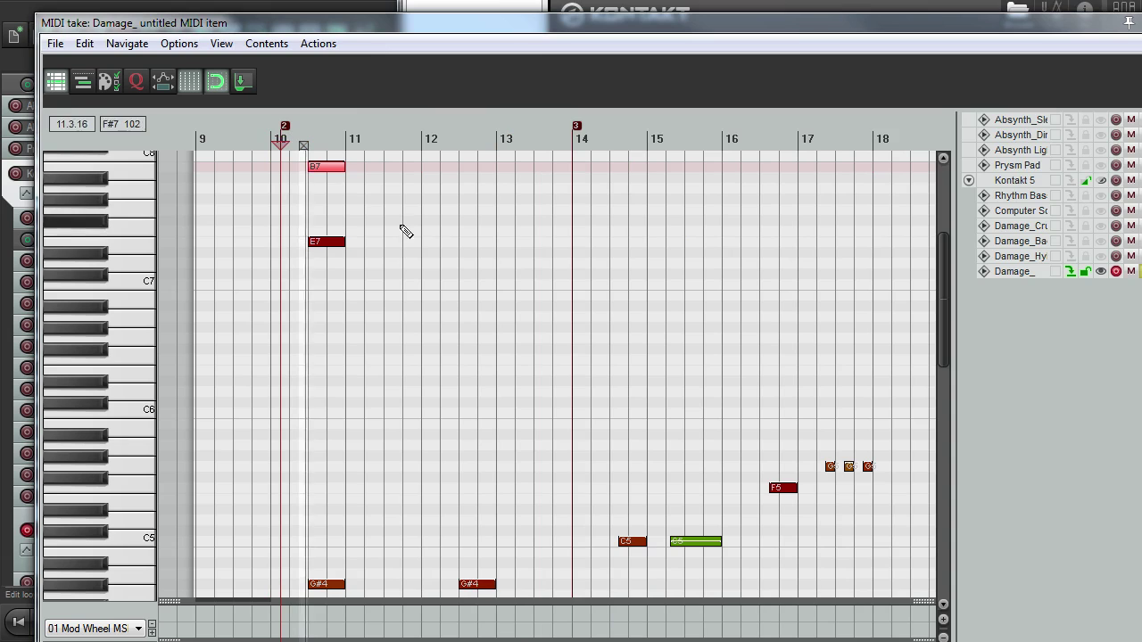
{"action": "left_click", "coordinate": [321, 579]}
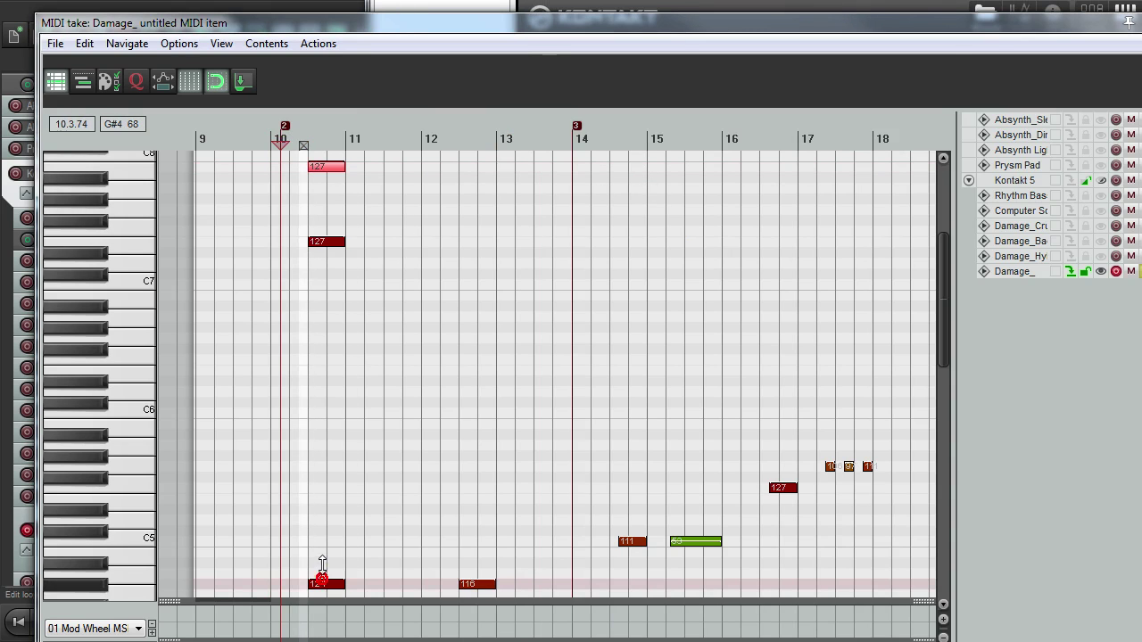
{"action": "left_click", "coordinate": [476, 584]}
{"action": "left_click_drag", "start_coordinate": [474, 581], "coordinate": [473, 551]}
{"action": "left_click", "coordinate": [279, 149]}
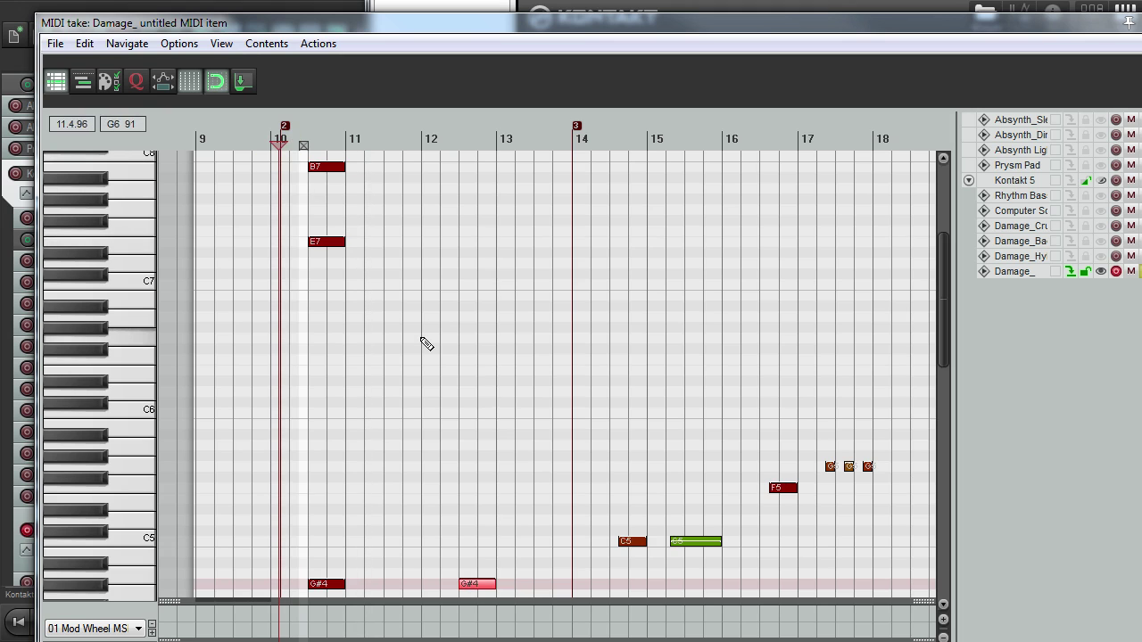
- Delete the E7 note and copy the B7 note from 10.3 to 12.3, above the second G#4 note
{"action": "left_click", "coordinate": [327, 246]}
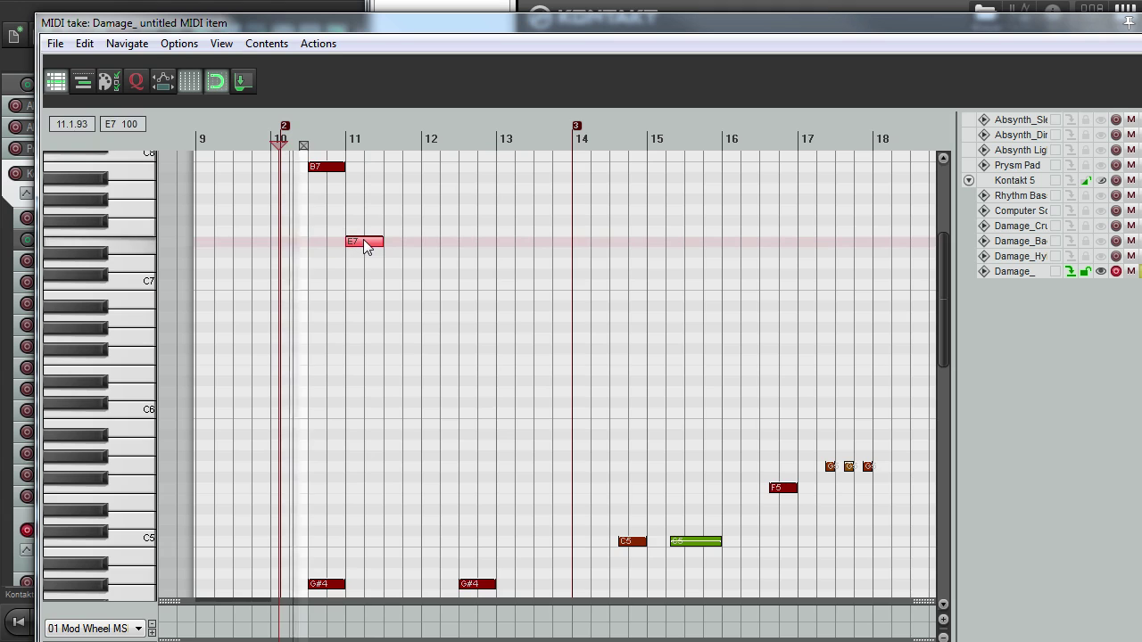
{"action": "key", "text": "Delete"}
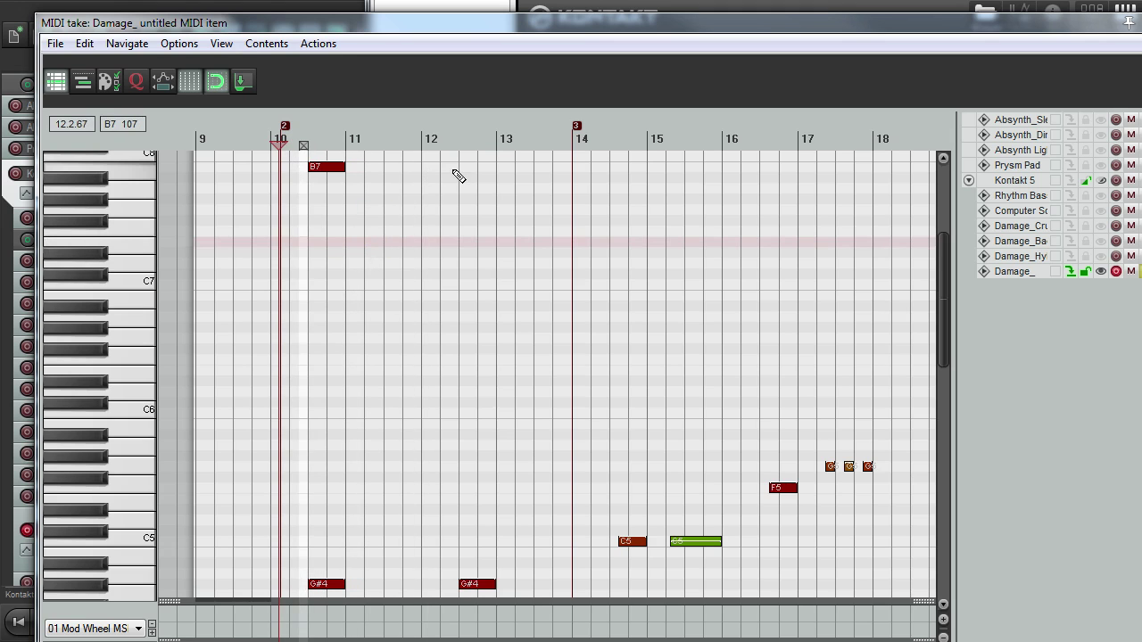
{"action": "left_click_drag", "start_coordinate": [453, 169], "coordinate": [505, 170]}
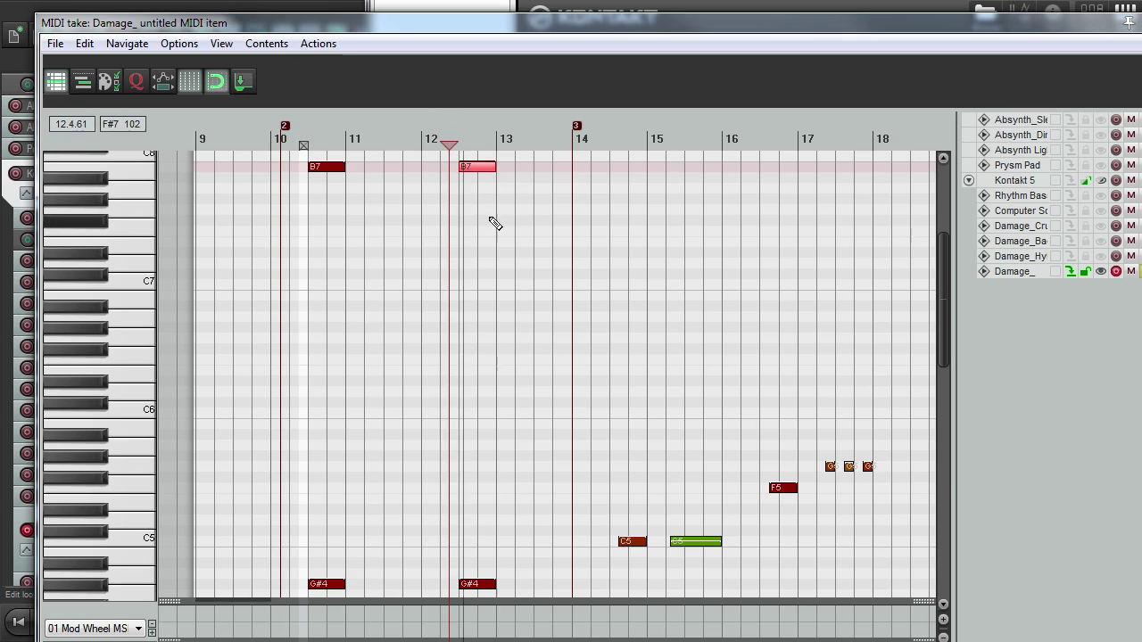
- Unsolo the Damage_ track and play the full arrangement from just before marker 2
{"action": "scroll", "coordinate": [523, 242], "scroll_direction": "down", "scroll_amount": 4}
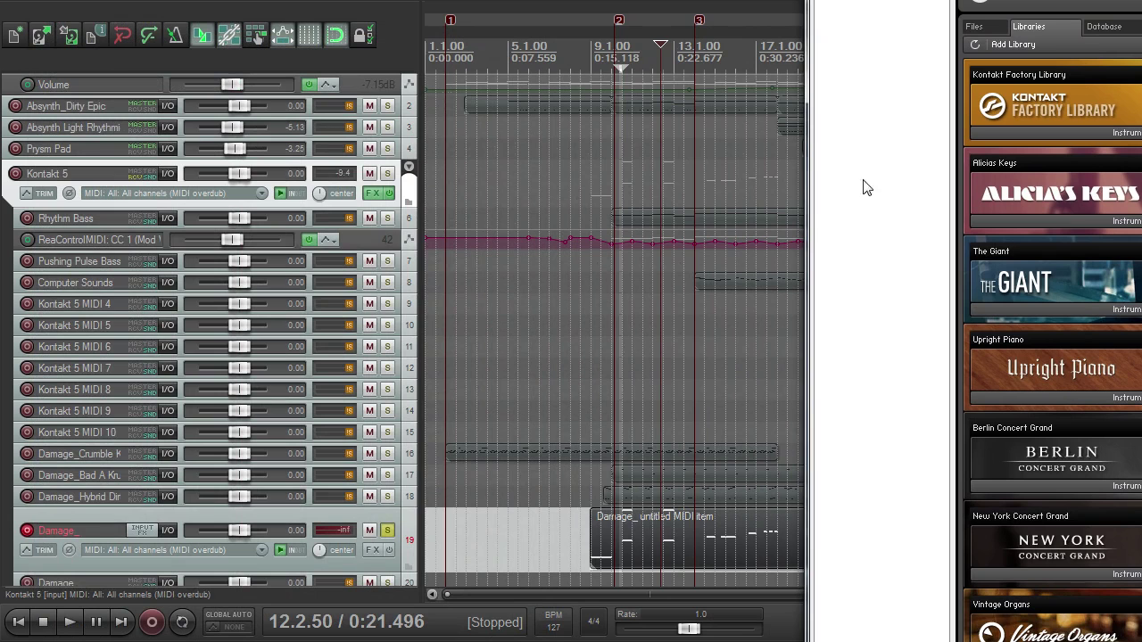
{"action": "left_click", "coordinate": [387, 530]}
{"action": "scroll", "coordinate": [492, 441], "scroll_direction": "down", "scroll_amount": 3}
{"action": "scroll", "coordinate": [499, 444], "scroll_direction": "up", "scroll_amount": 4}
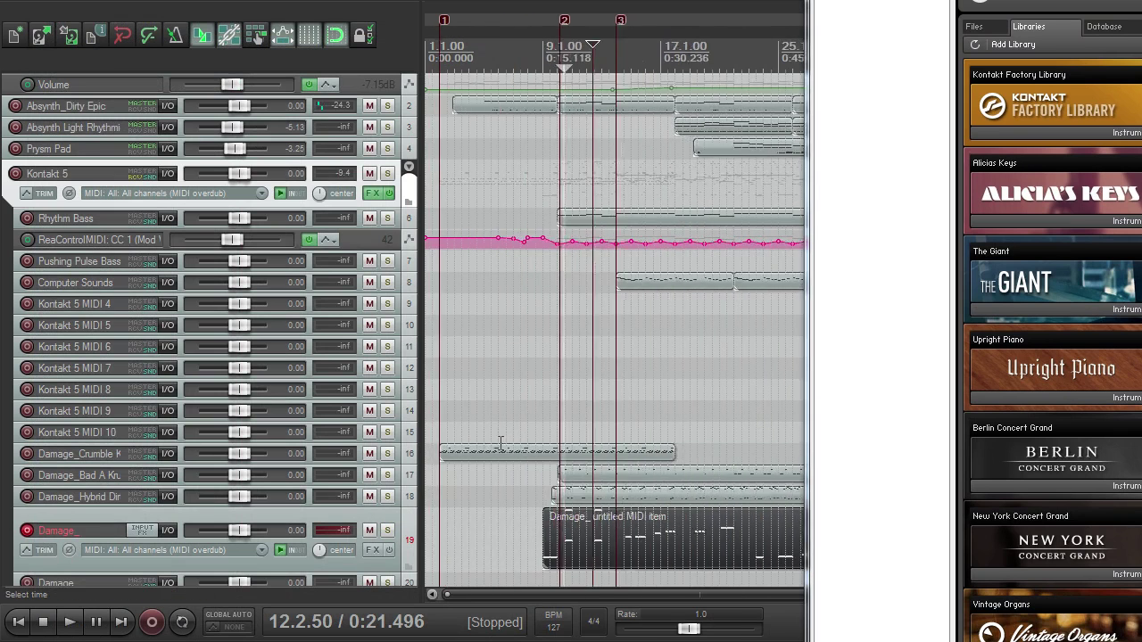
{"action": "scroll", "coordinate": [553, 164], "scroll_direction": "down", "scroll_amount": 2}
{"action": "left_click", "coordinate": [557, 40]}
{"action": "key", "text": "space"}
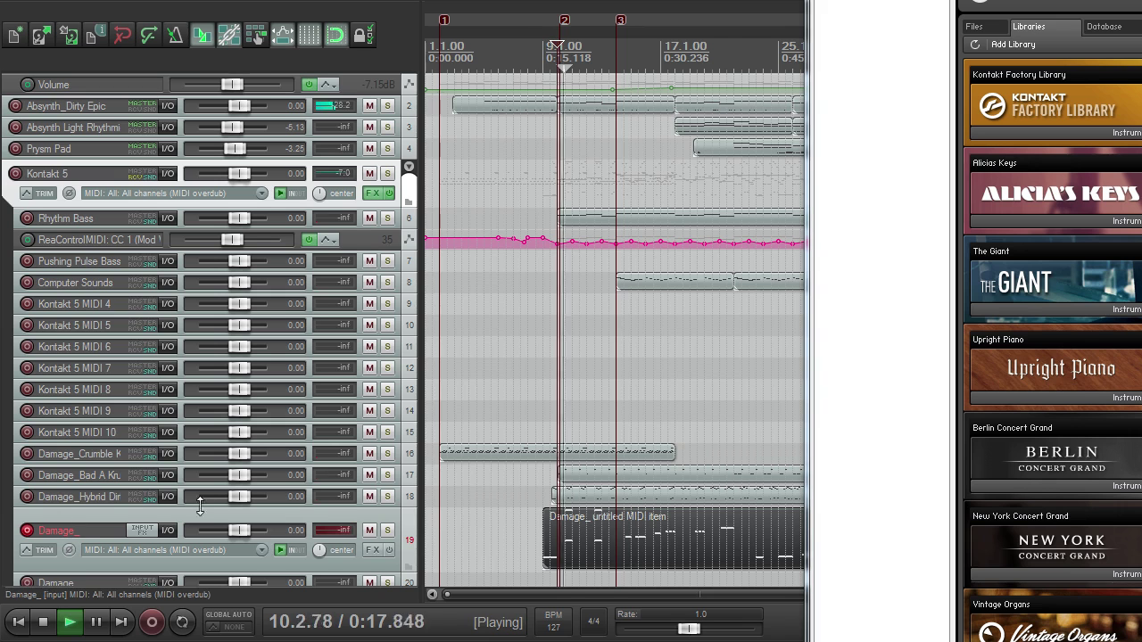
{"action": "scroll", "coordinate": [661, 432], "scroll_direction": "up", "scroll_amount": 1}
{"action": "scroll", "coordinate": [661, 431], "scroll_direction": "down", "scroll_amount": 1}
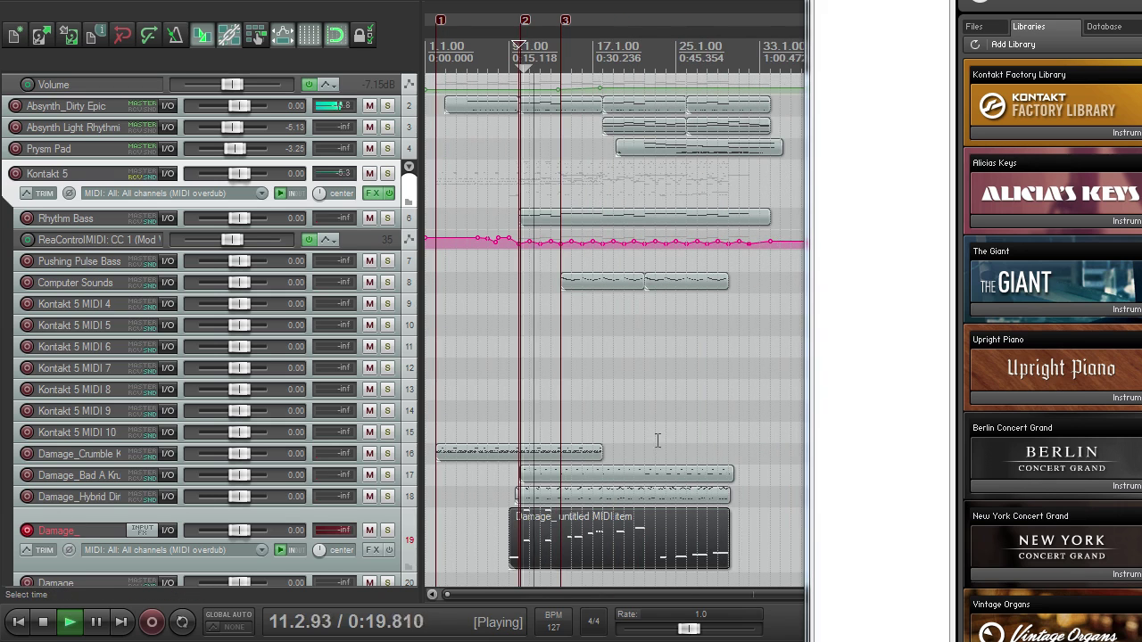
{"action": "scroll", "coordinate": [597, 408], "scroll_direction": "up", "scroll_amount": 2}
{"action": "scroll", "coordinate": [620, 417], "scroll_direction": "down", "scroll_amount": 1}
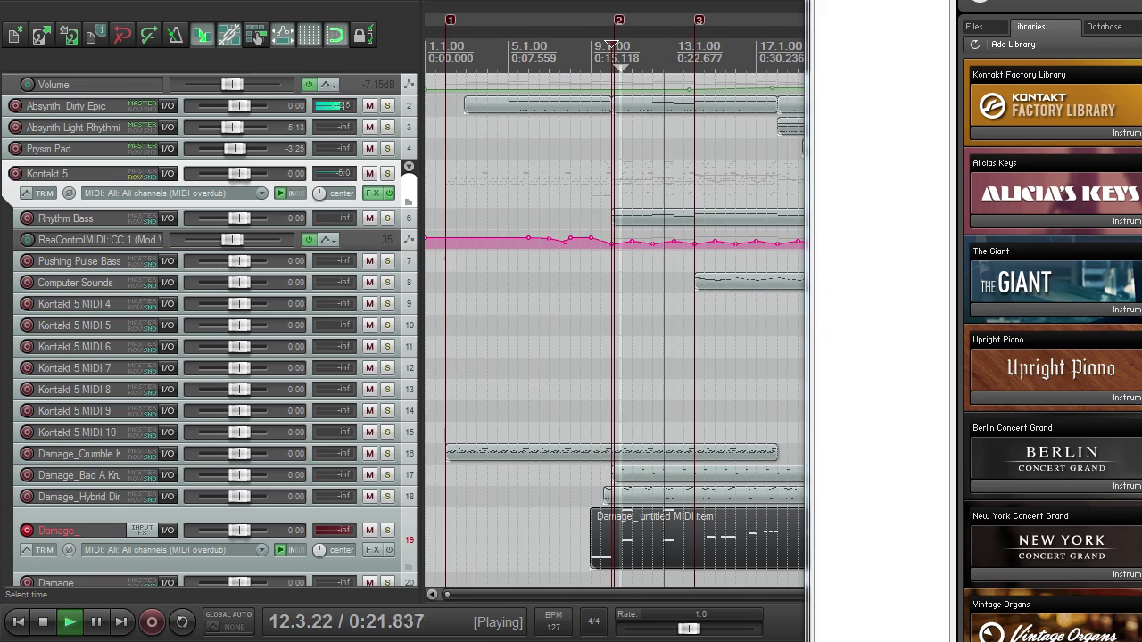
- Stop playback, reopen the Damage_ item in the MIDI editor, and delete the C5, F5 and neighbouring notes following the second G#4
{"action": "left_click_drag", "start_coordinate": [892, 1], "coordinate": [866, 42]}
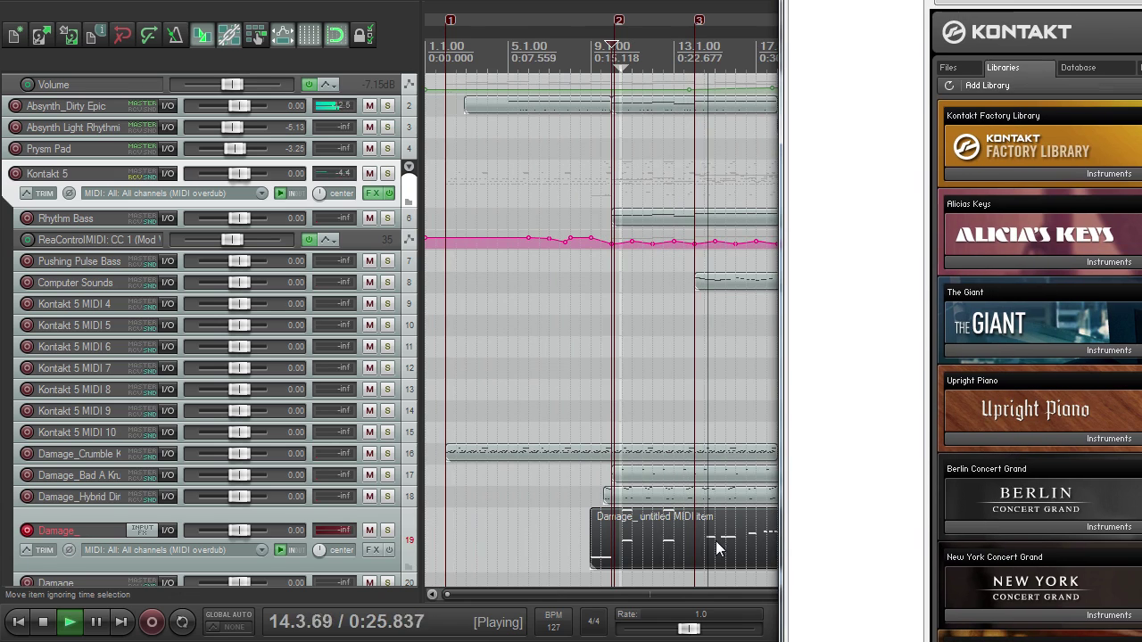
{"action": "left_click", "coordinate": [766, 411]}
{"action": "key", "text": "space"}
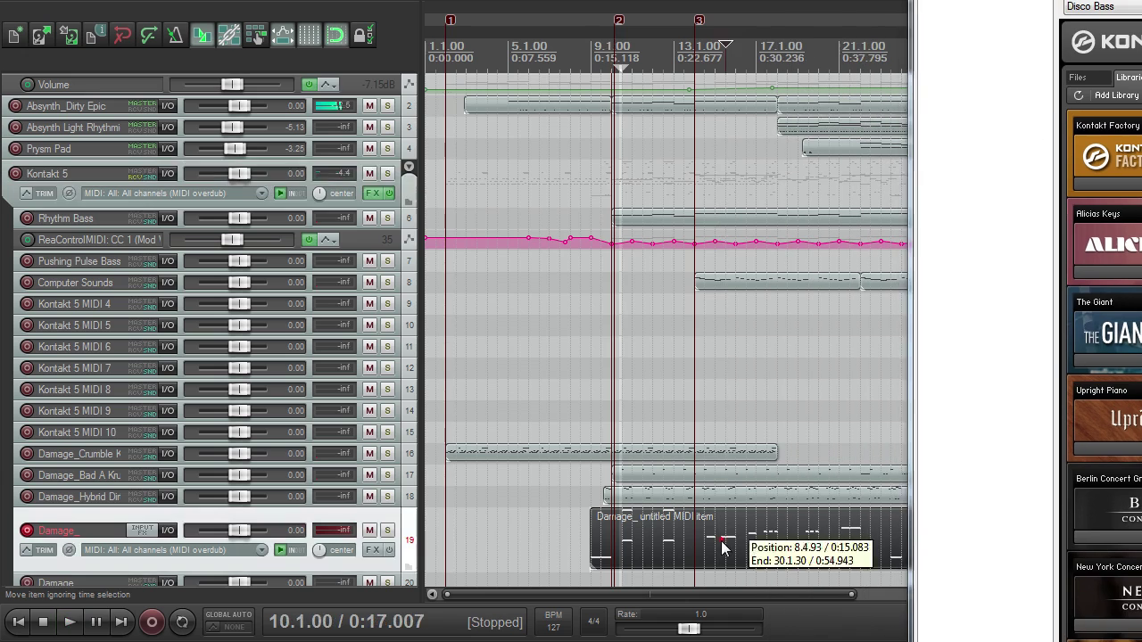
{"action": "double_click", "coordinate": [722, 540]}
{"action": "scroll", "coordinate": [566, 433], "scroll_direction": "up", "scroll_amount": 3}
{"action": "scroll", "coordinate": [548, 349], "scroll_direction": "down", "scroll_amount": 3}
{"action": "scroll", "coordinate": [561, 415], "scroll_direction": "down", "scroll_amount": 2}
{"action": "left_click_drag", "start_coordinate": [765, 398], "coordinate": [402, 581]}
{"action": "key", "text": "Delete"}
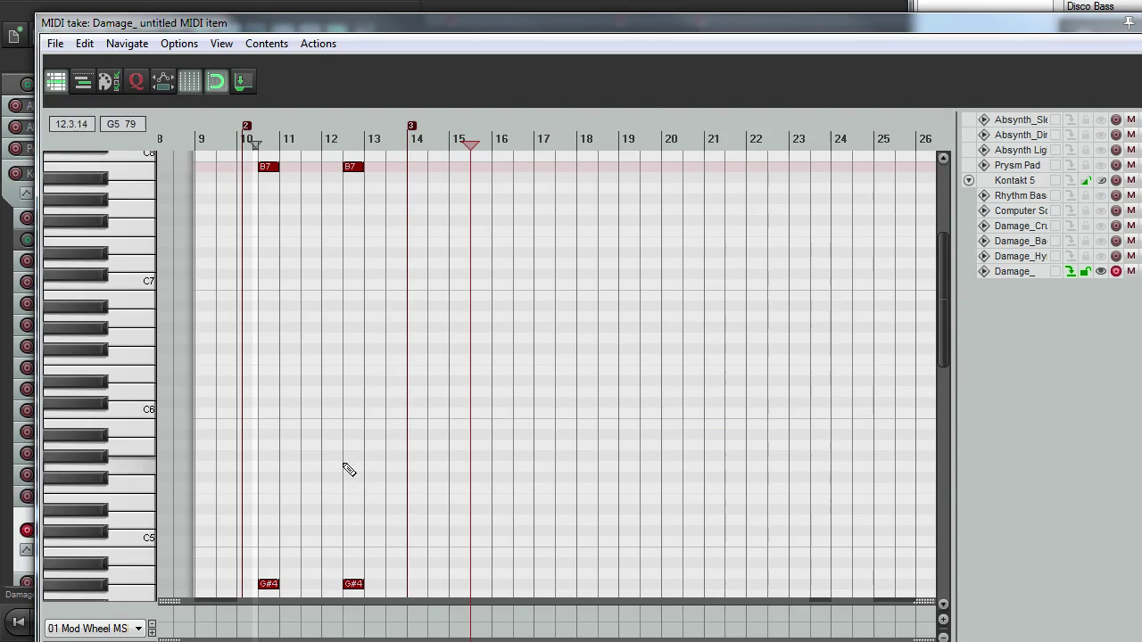
- Copy the B7 and G#4 hit pairs at 10.3 and 12.3 to 14.3 and 16.3, and play from marker 3
{"action": "double_click", "coordinate": [200, 22]}
{"action": "left_click_drag", "start_coordinate": [233, 193], "coordinate": [362, 195]}
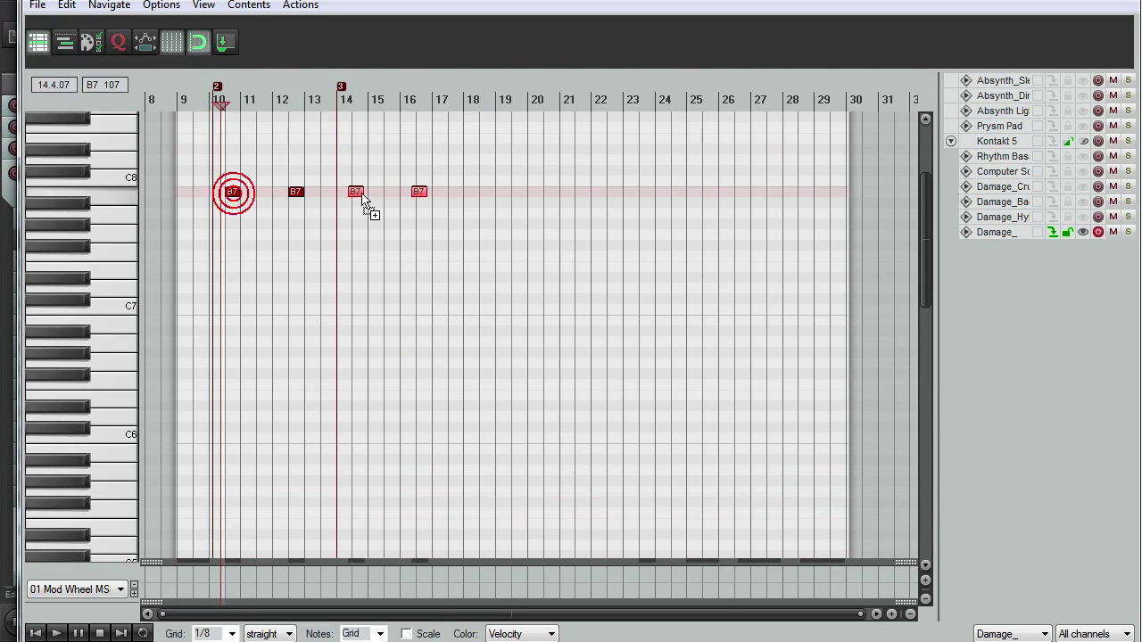
{"action": "scroll", "coordinate": [423, 140], "scroll_direction": "up", "scroll_amount": 5}
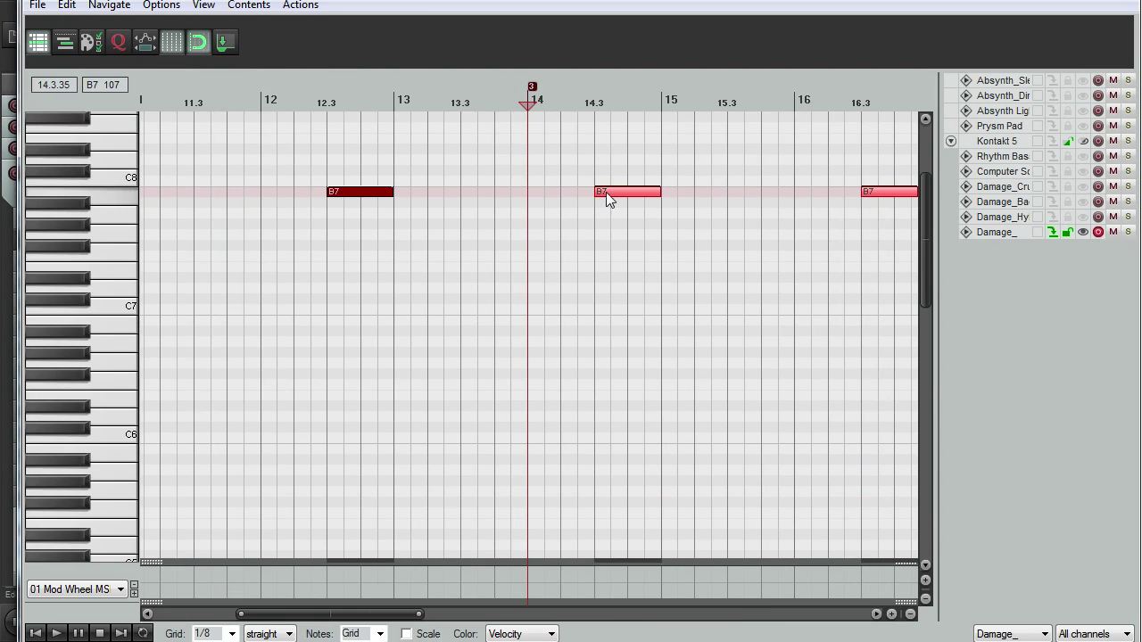
{"action": "scroll", "coordinate": [611, 194], "scroll_direction": "down", "scroll_amount": 5}
{"action": "key", "text": "space"}
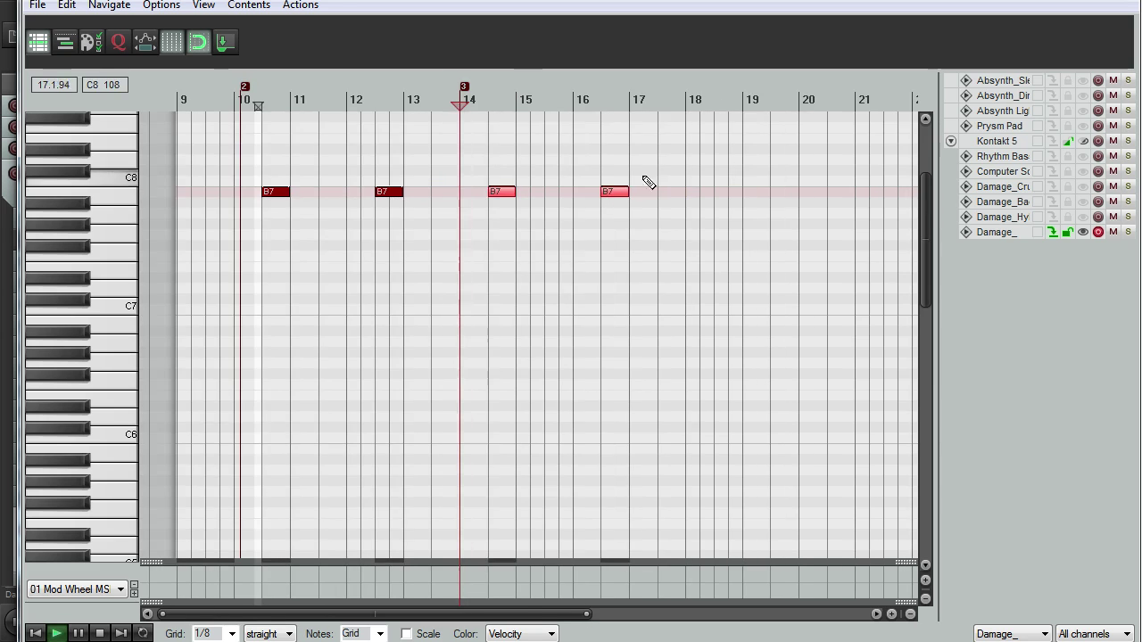
- Copy the four B7 and G#4 hit pairs so the copies start at 18.1, and play from about bar 17
{"action": "left_click_drag", "start_coordinate": [927, 211], "coordinate": [931, 235]}
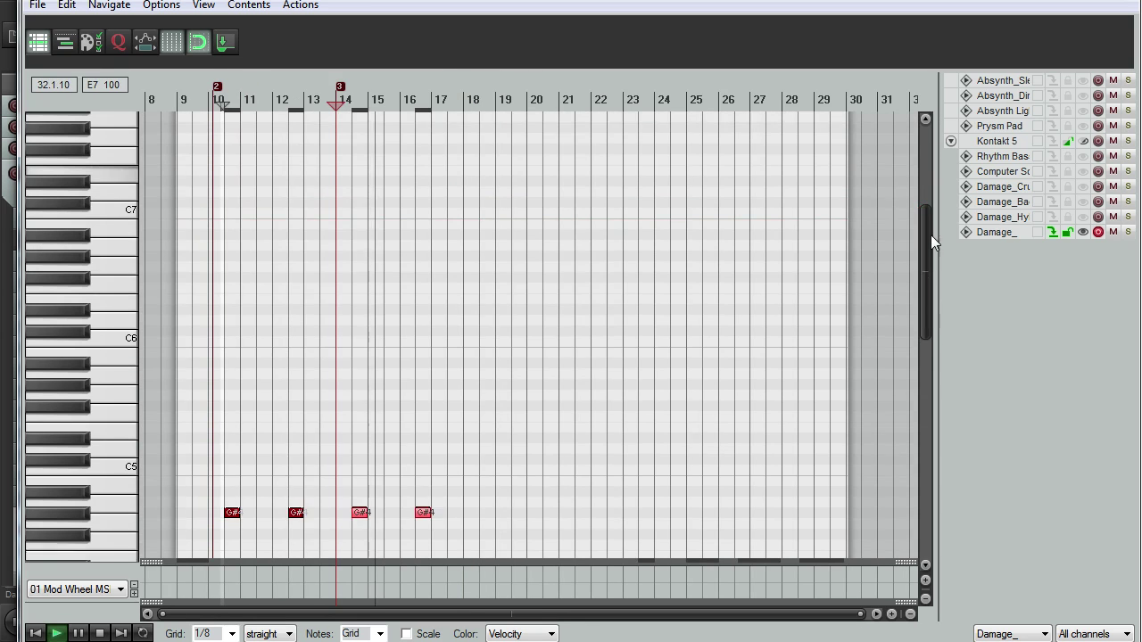
{"action": "left_click_drag", "start_coordinate": [515, 534], "coordinate": [204, 86]}
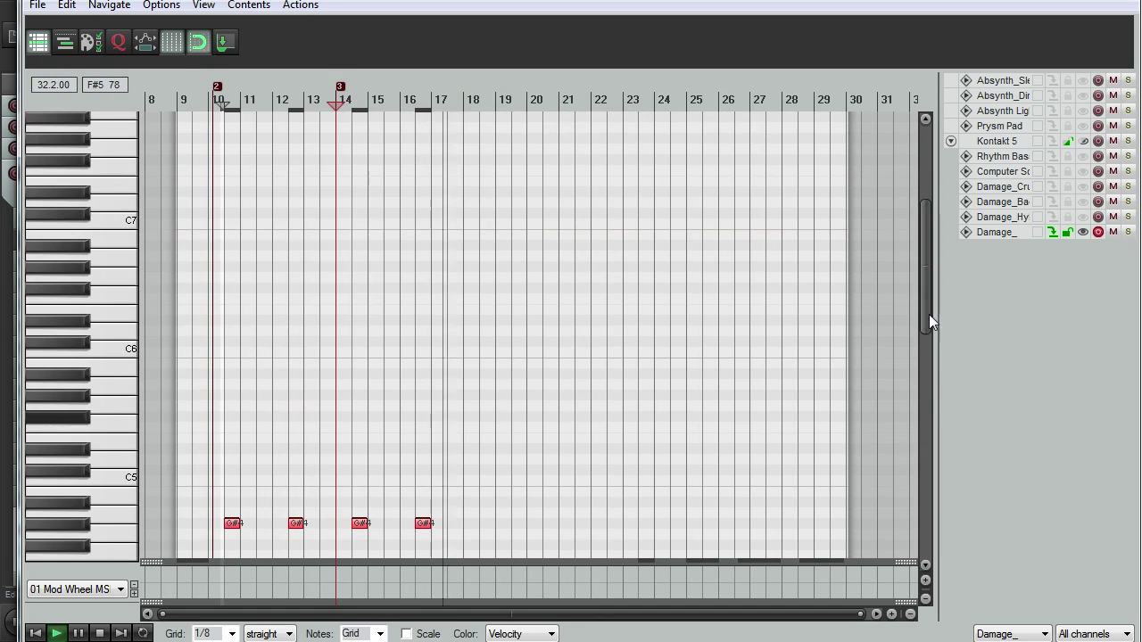
{"action": "left_click_drag", "start_coordinate": [929, 315], "coordinate": [926, 291]}
{"action": "left_click_drag", "start_coordinate": [523, 179], "coordinate": [194, 454]}
{"action": "left_click_drag", "start_coordinate": [230, 385], "coordinate": [506, 390]}
{"action": "left_click", "coordinate": [444, 105]}
{"action": "scroll", "coordinate": [528, 239], "scroll_direction": "up", "scroll_amount": 2}
{"action": "key", "text": "space"}
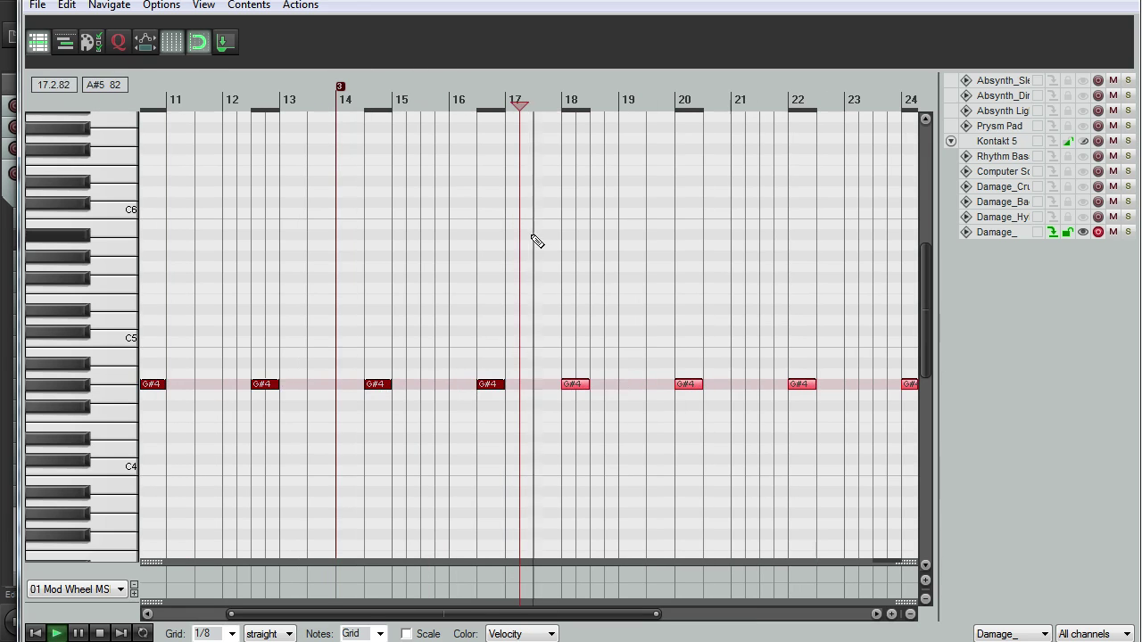
- Shift the copied B7 and G#4 hits so they start at 18.3, and play the passage again
{"action": "scroll", "coordinate": [566, 265], "scroll_direction": "up", "scroll_amount": 5}
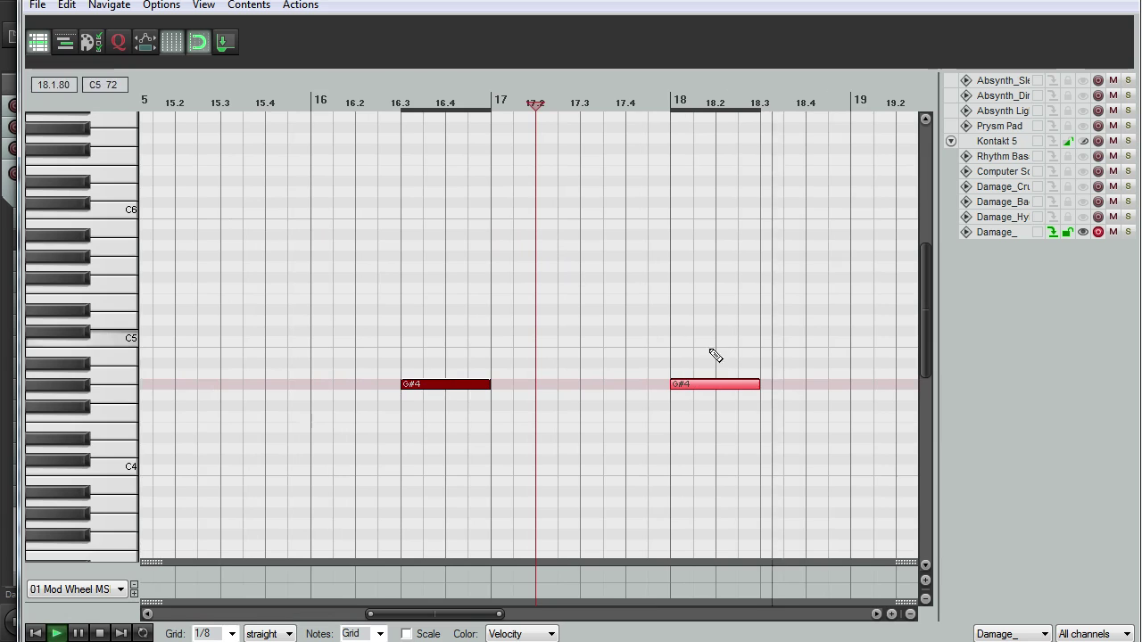
{"action": "key", "text": "space"}
{"action": "left_click_drag", "start_coordinate": [704, 385], "coordinate": [779, 381]}
{"action": "key", "text": "space"}
{"action": "scroll", "coordinate": [767, 386], "scroll_direction": "down", "scroll_amount": 3}
{"action": "scroll", "coordinate": [712, 400], "scroll_direction": "down", "scroll_amount": 3}
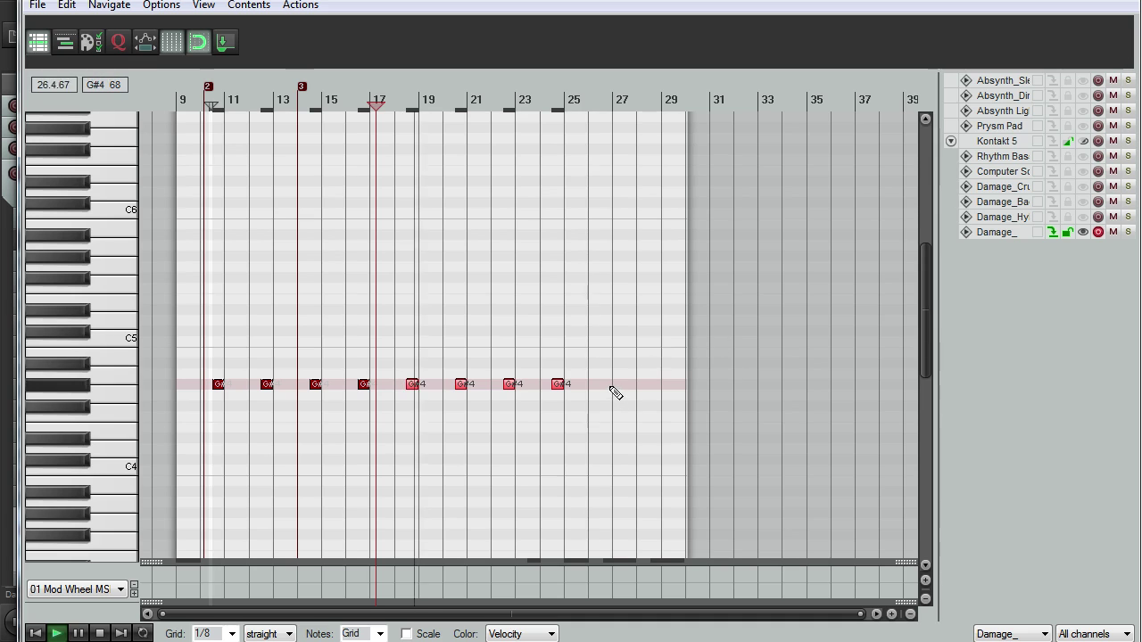
{"action": "left_click_drag", "start_coordinate": [928, 282], "coordinate": [921, 236]}
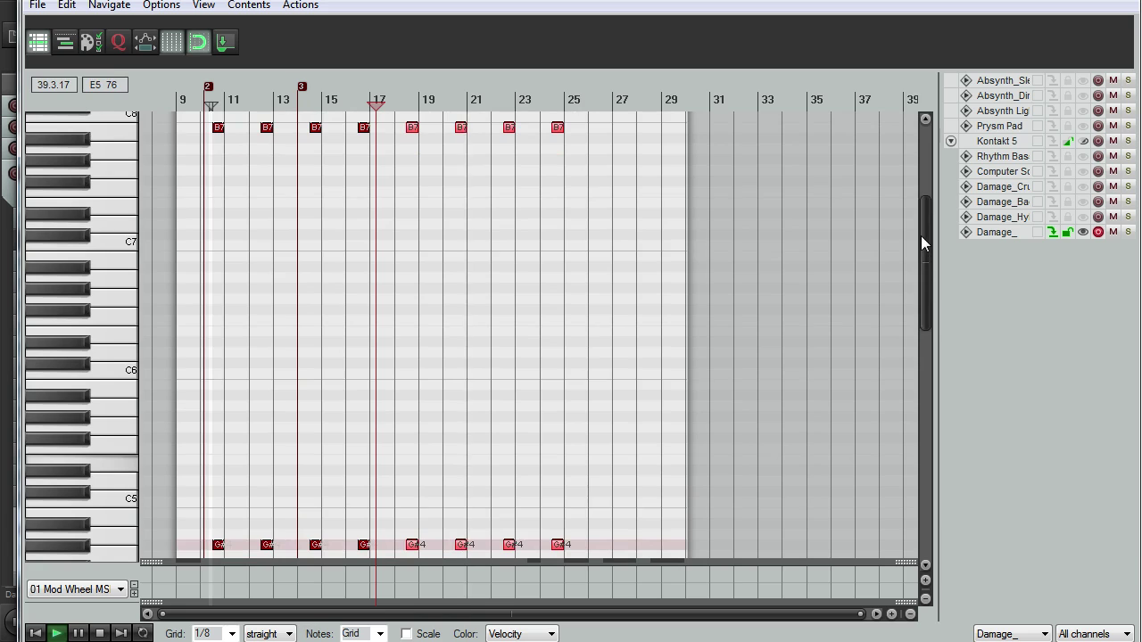
- Delete the leftover recorded low notes below C4 near the end of the Damage_ item
{"action": "scroll", "coordinate": [740, 327], "scroll_direction": "down", "scroll_amount": 5}
{"action": "left_click_drag", "start_coordinate": [375, 403], "coordinate": [634, 520]}
{"action": "key", "text": "Delete"}
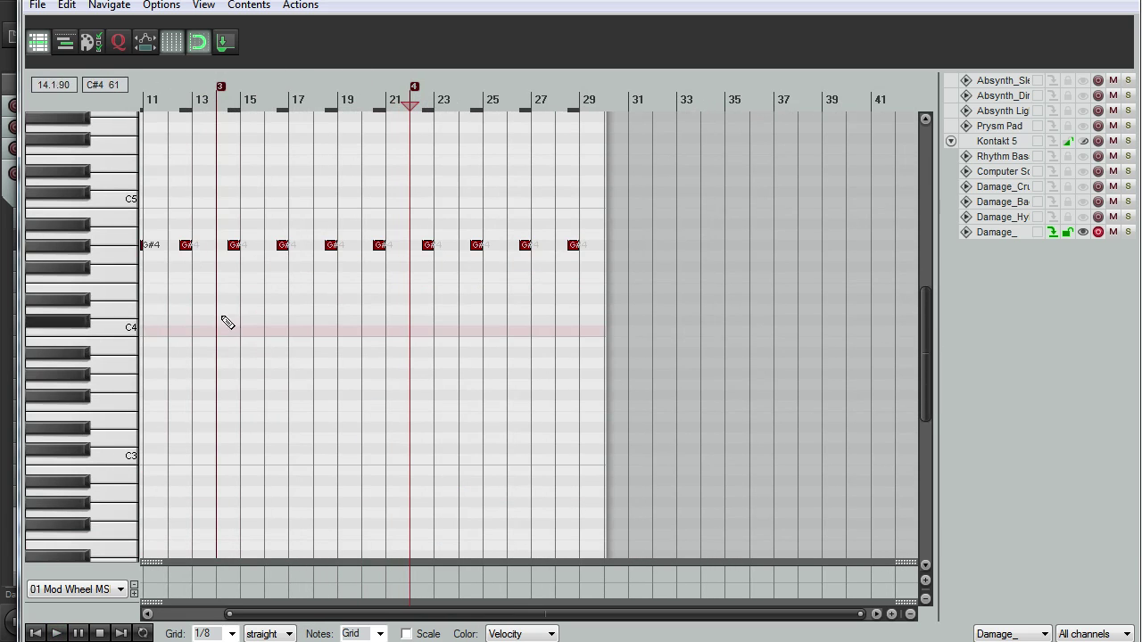
- Audition the C4 key and add a C4 note from 22.1 to 22.3, starting at marker 4
{"action": "left_click", "coordinate": [120, 330]}
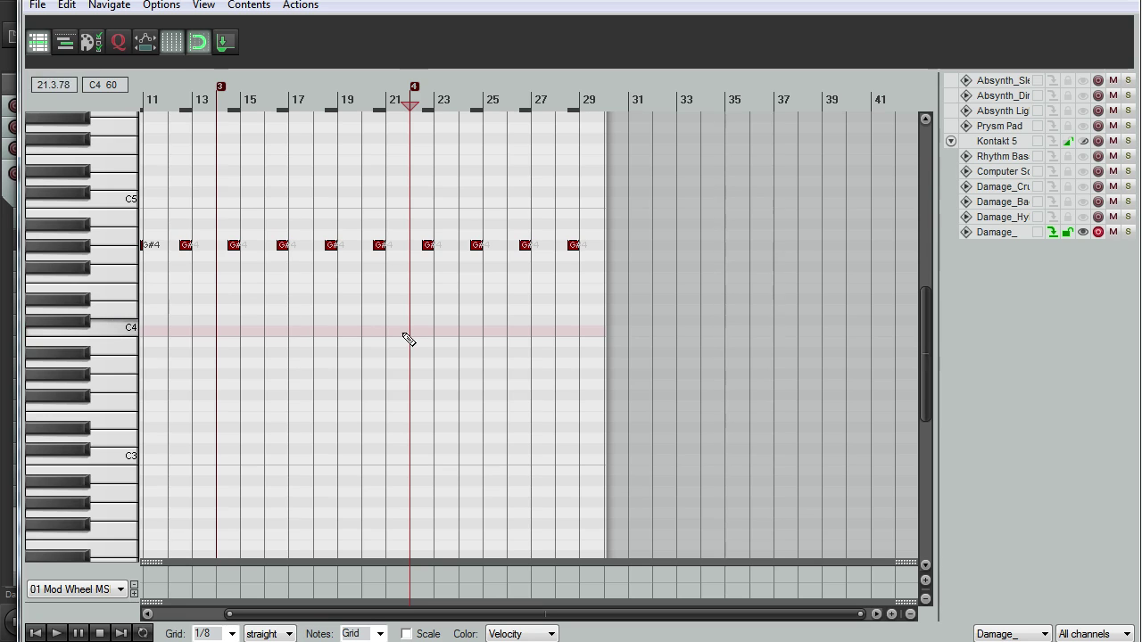
{"action": "scroll", "coordinate": [417, 332], "scroll_direction": "up", "scroll_amount": 3}
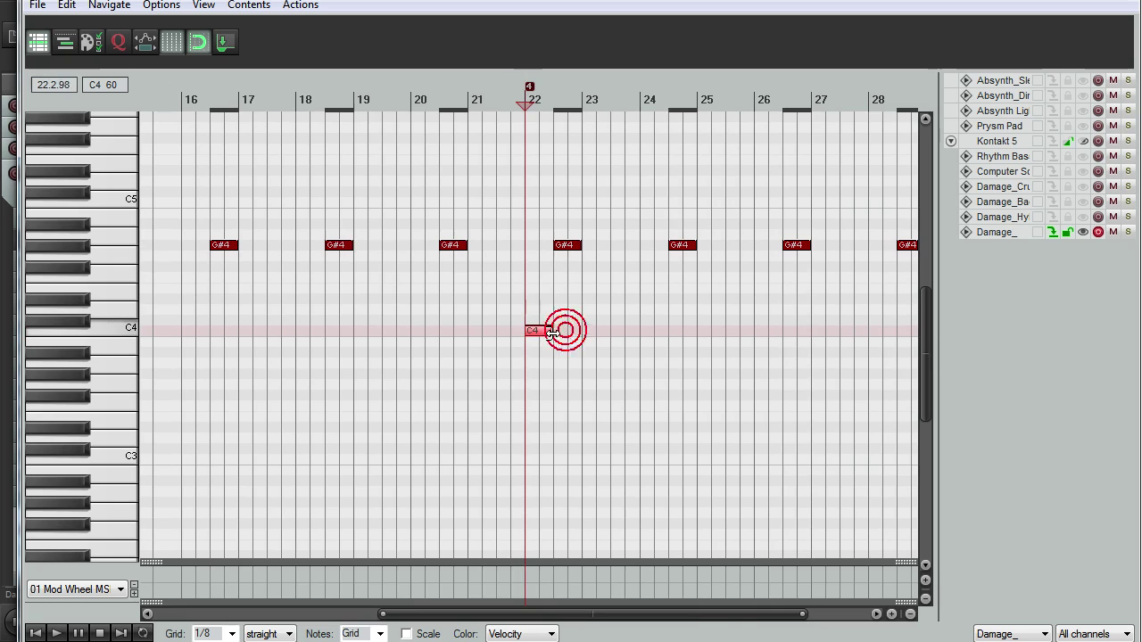
{"action": "left_click_drag", "start_coordinate": [926, 379], "coordinate": [921, 328]}
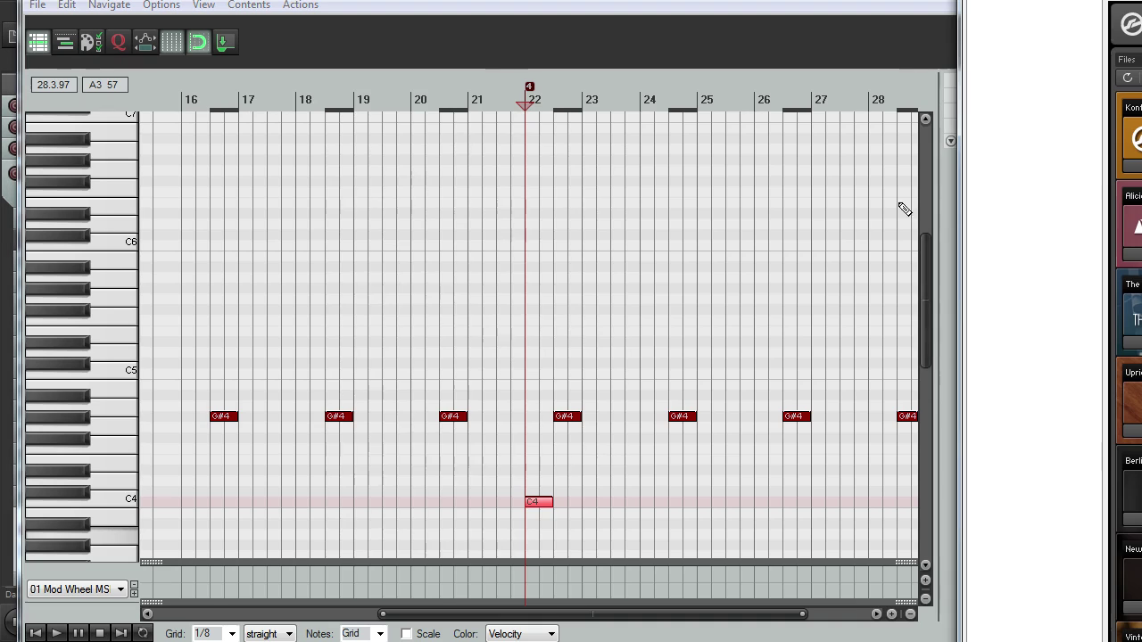
- Add a D8 note from 10.3 to 13 above the first two B7 hits
{"action": "scroll", "coordinate": [404, 195], "scroll_direction": "down", "scroll_amount": 3}
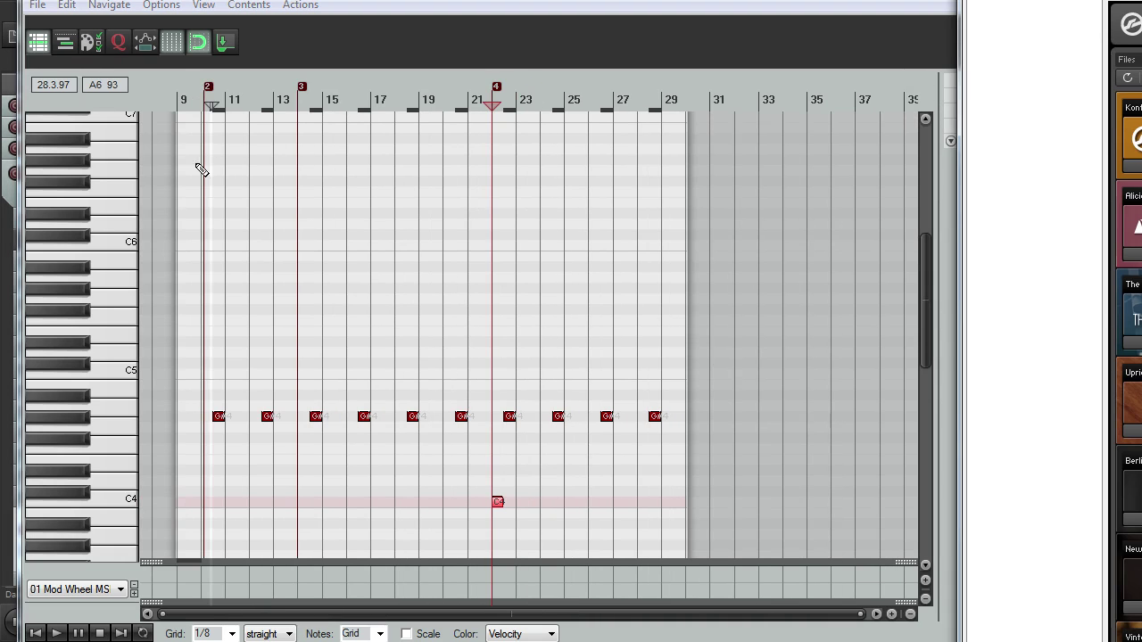
{"action": "left_click_drag", "start_coordinate": [924, 259], "coordinate": [919, 186]}
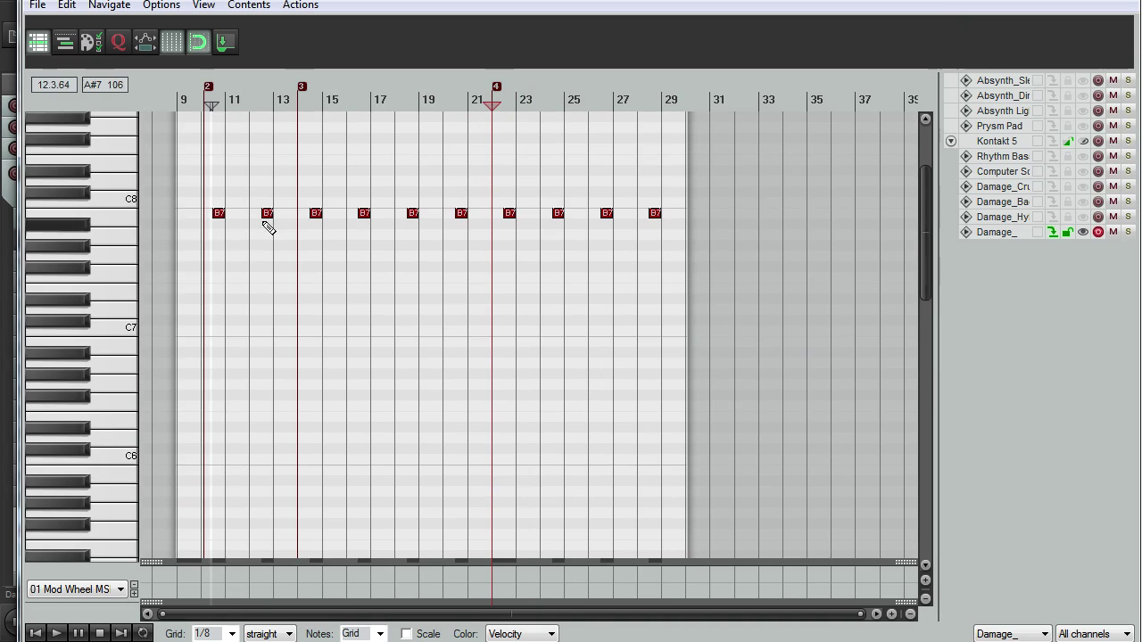
{"action": "left_click_drag", "start_coordinate": [214, 234], "coordinate": [245, 239]}
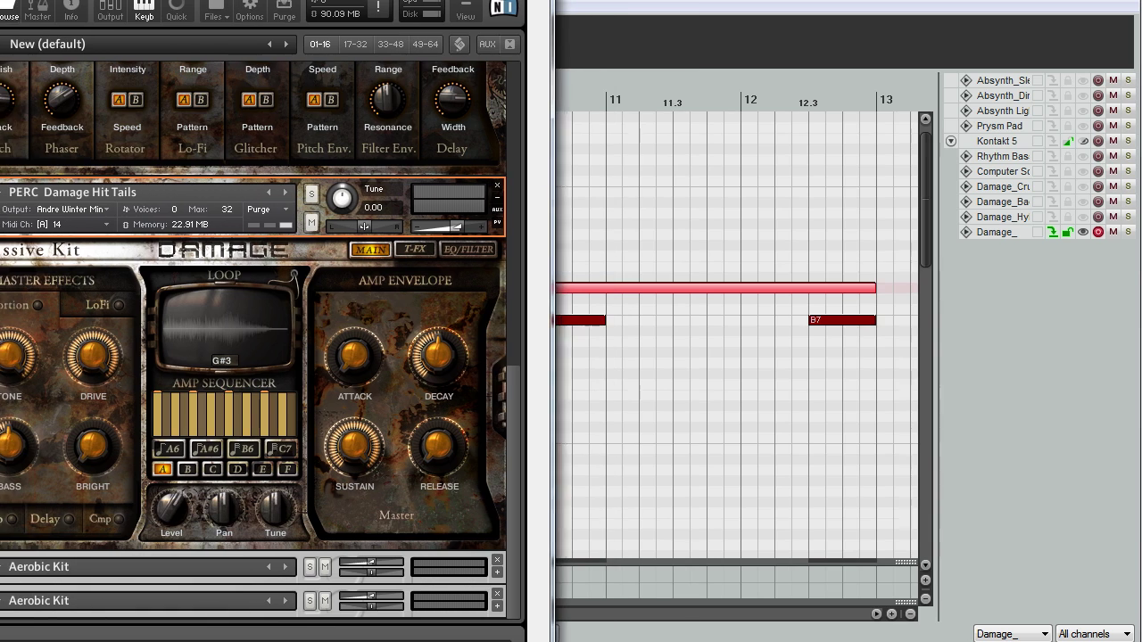
{"action": "left_click", "coordinate": [595, 290]}
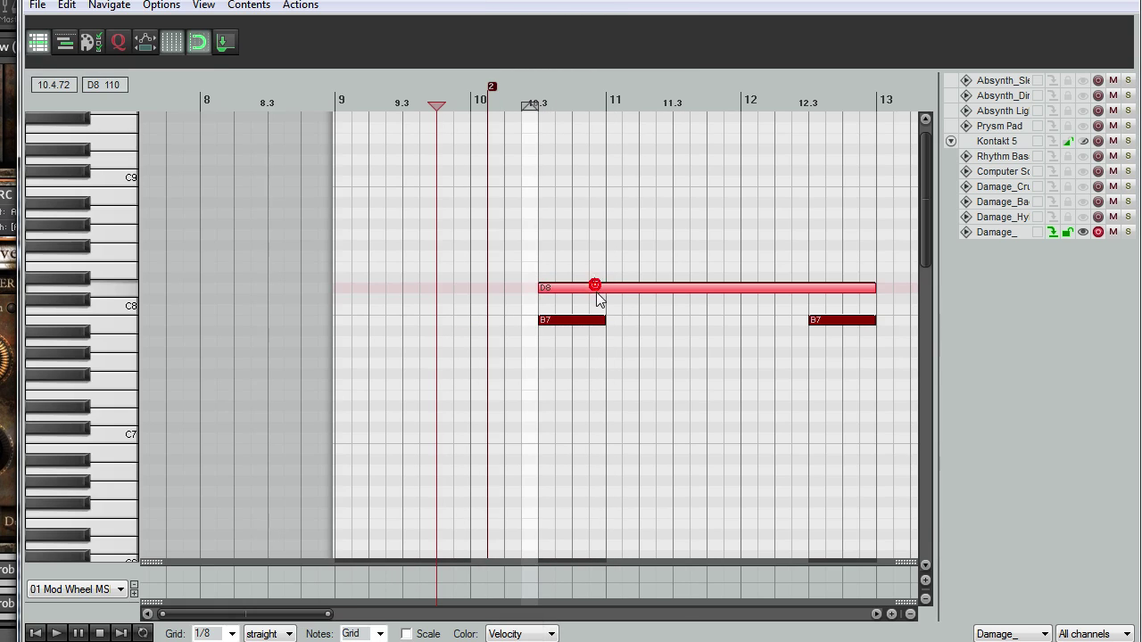
- Narrow the MIDI editor to show Kontakt beside it, move the long D8 note down to C#8, and audition it
{"action": "left_click_drag", "start_coordinate": [22, 225], "coordinate": [351, 225]}
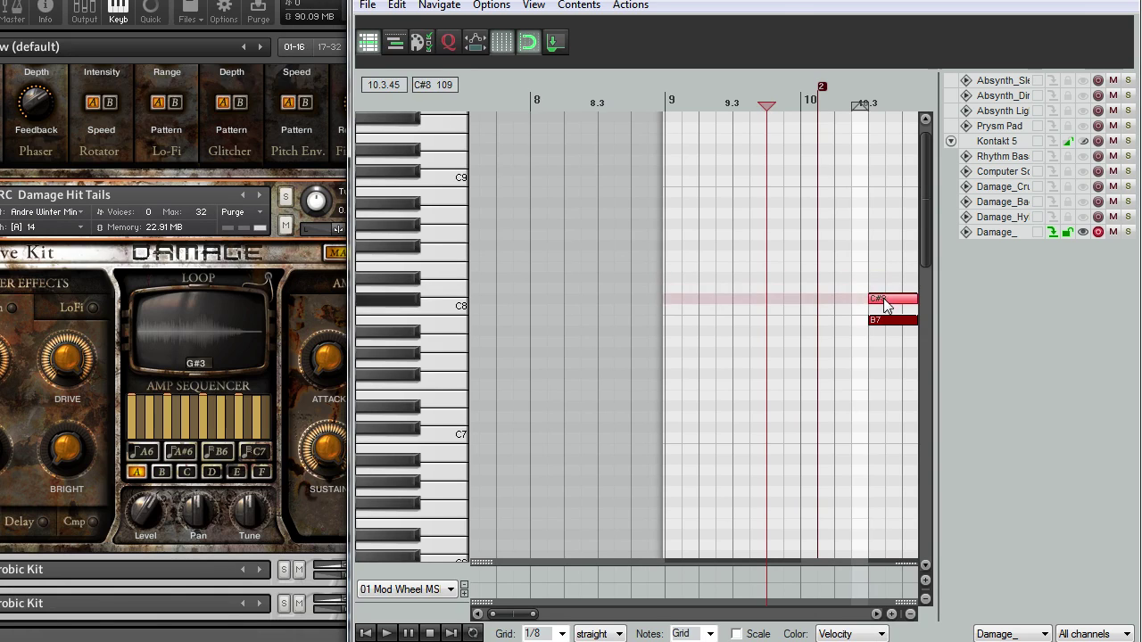
{"action": "mouse_move", "coordinate": [879, 294]}
{"action": "left_mouse_down"}
{"action": "mouse_move", "coordinate": [880, 320]}
{"action": "mouse_move", "coordinate": [882, 309]}
{"action": "left_mouse_up"}
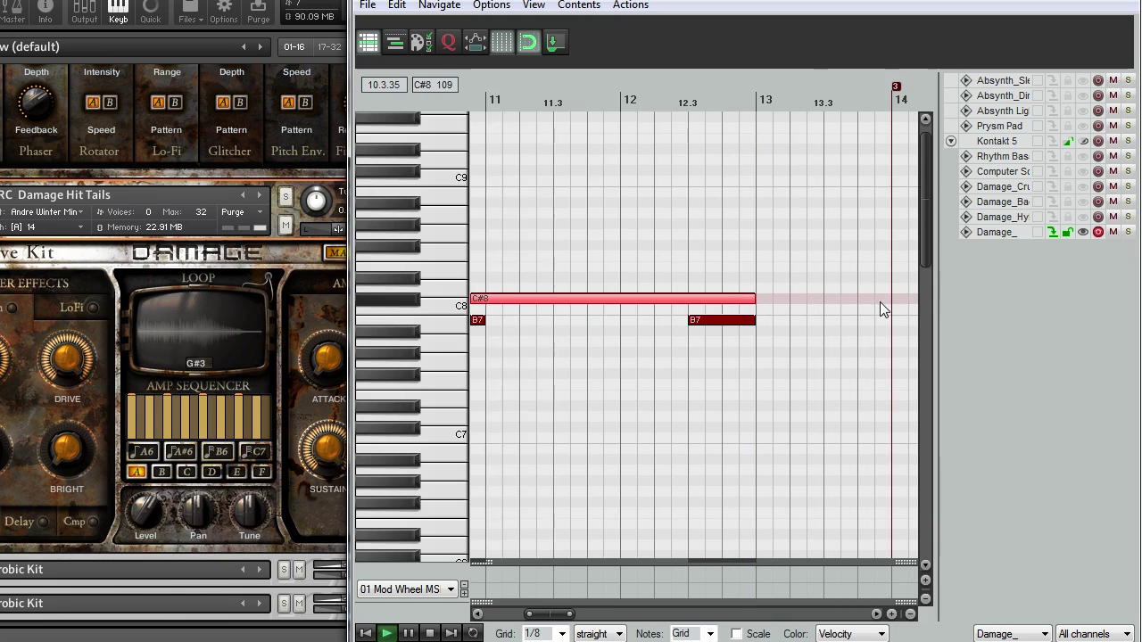
{"action": "scroll", "coordinate": [721, 301], "scroll_direction": "down", "scroll_amount": 2}
{"action": "key", "text": "space"}
- Lengthen the C#8 note to bar 21 and add another C#8 note at 22.3
{"action": "left_click_drag", "start_coordinate": [726, 299], "coordinate": [874, 306]}
{"action": "scroll", "coordinate": [857, 310], "scroll_direction": "down", "scroll_amount": 3}
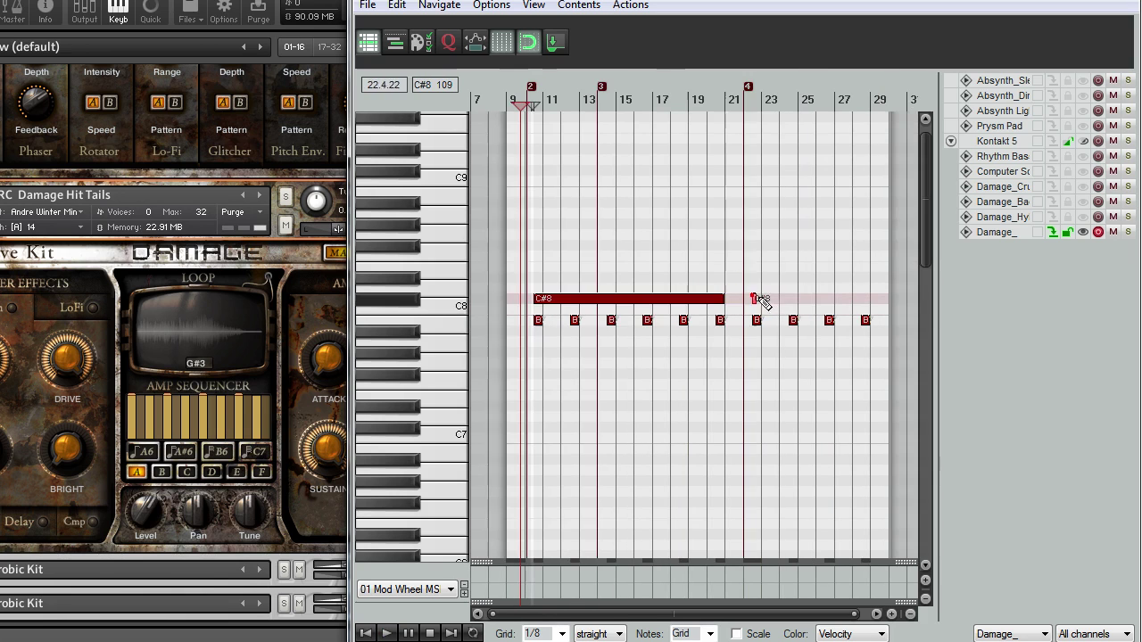
{"action": "scroll", "coordinate": [796, 308], "scroll_direction": "up", "scroll_amount": 1}
{"action": "scroll", "coordinate": [797, 308], "scroll_direction": "down", "scroll_amount": 1}
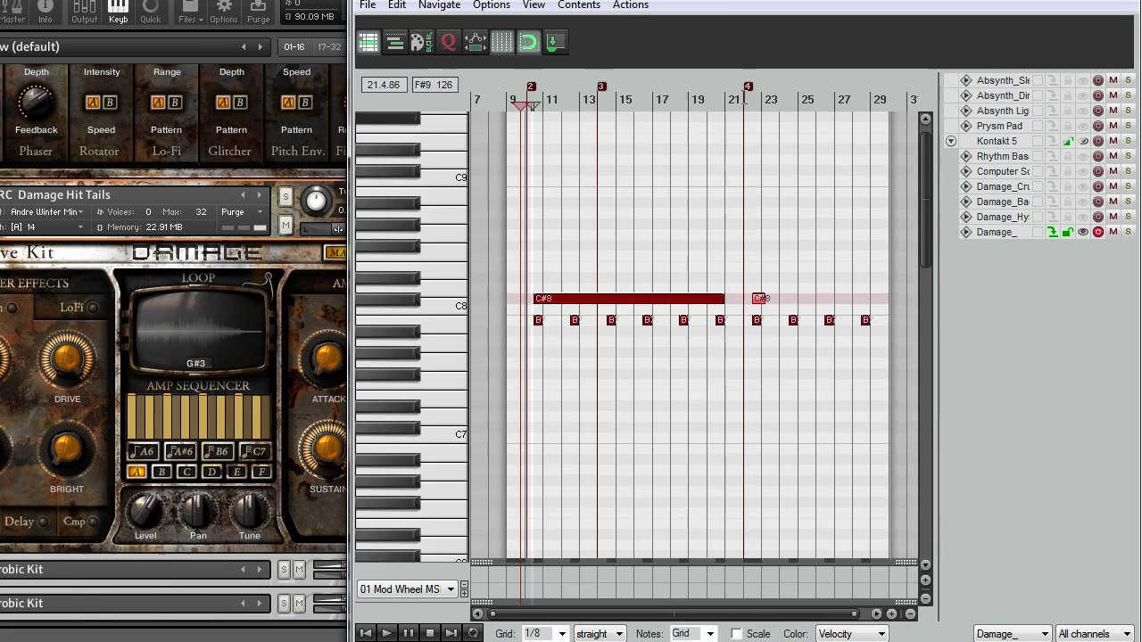
- End the C#8 note at 23 and copy it above the B7 hits at 24.3, 26.3 and 28.3
{"action": "scroll", "coordinate": [760, 303], "scroll_direction": "up", "scroll_amount": 3}
{"action": "left_click_drag", "start_coordinate": [858, 298], "coordinate": [829, 298]}
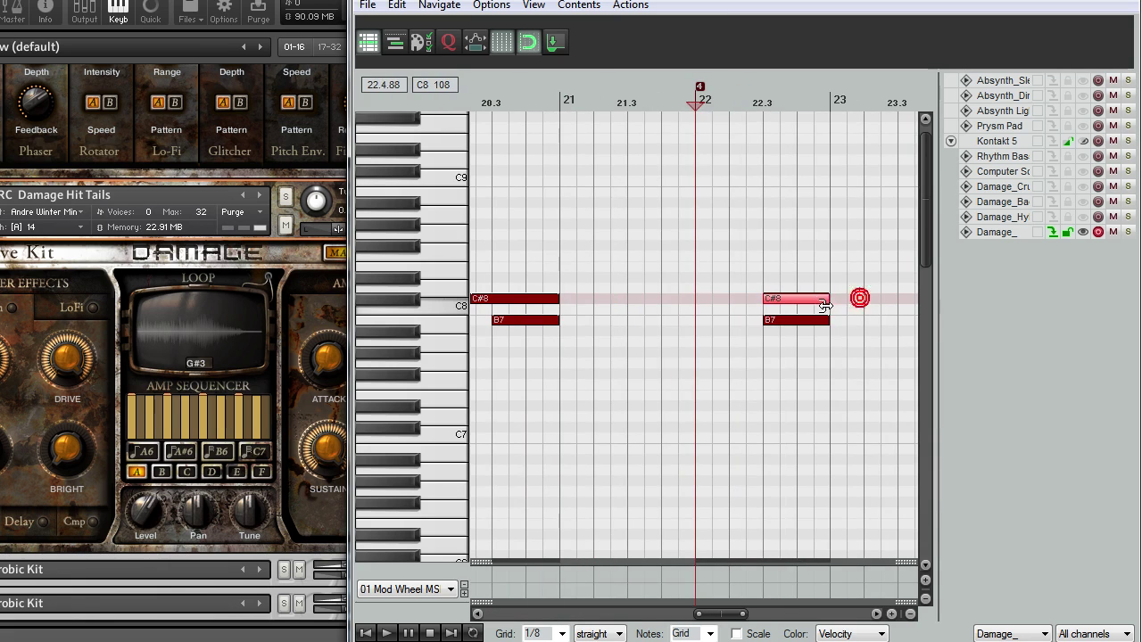
{"action": "scroll", "coordinate": [829, 312], "scroll_direction": "down", "scroll_amount": 3}
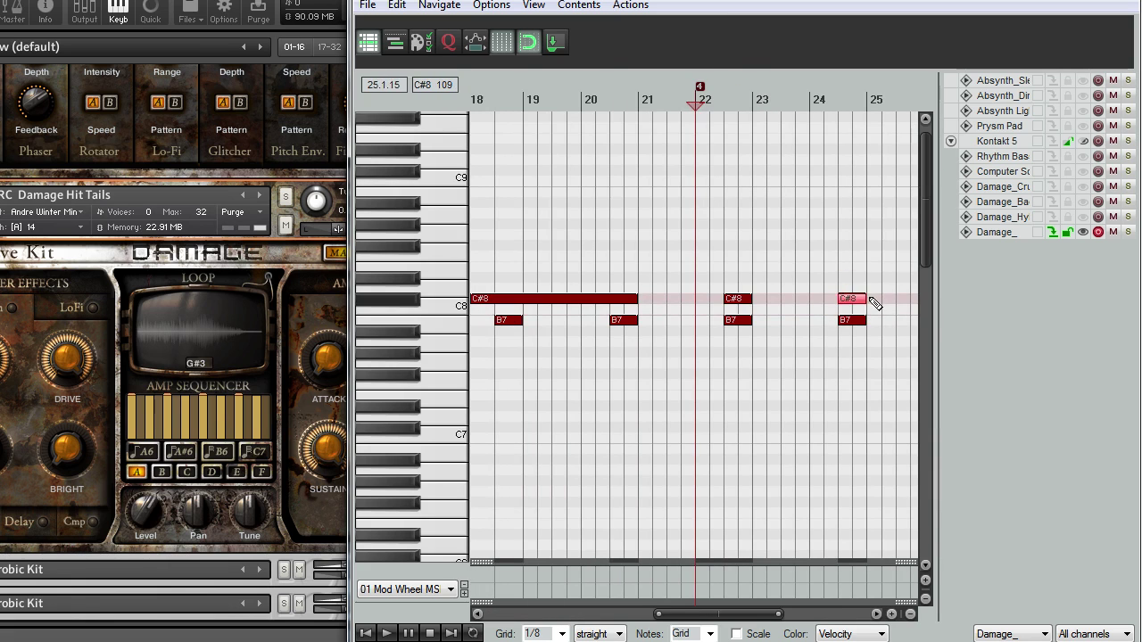
{"action": "scroll", "coordinate": [874, 303], "scroll_direction": "down", "scroll_amount": 3}
{"action": "scroll", "coordinate": [892, 321], "scroll_direction": "up", "scroll_amount": 3}
{"action": "scroll", "coordinate": [935, 334], "scroll_direction": "down", "scroll_amount": 5}
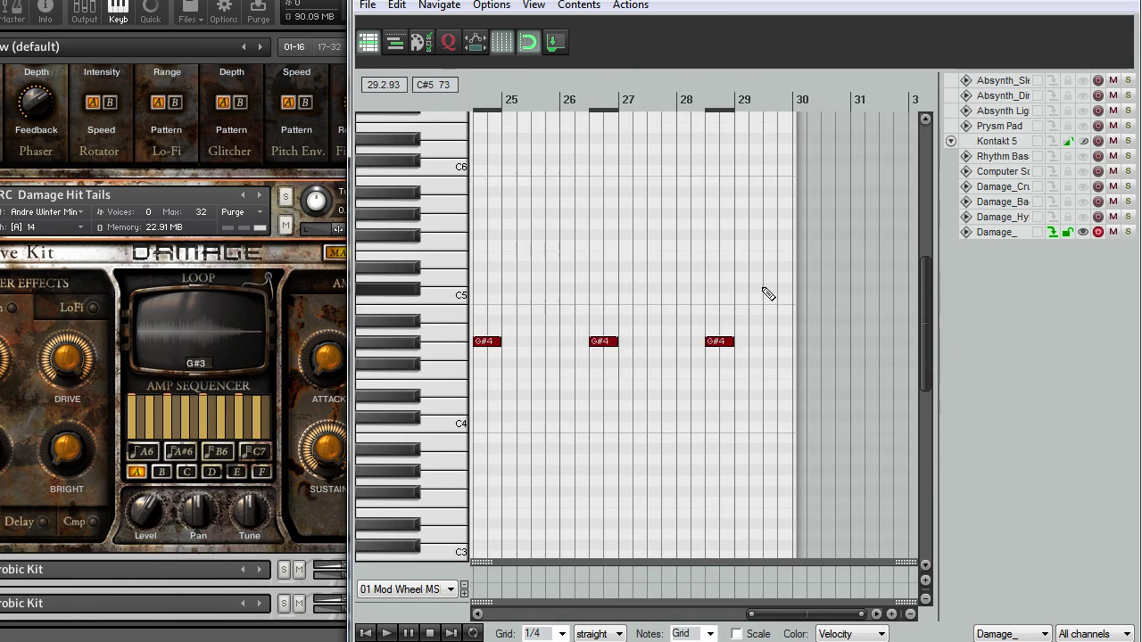
- Replace the separate B7 hits after marker 4 with one B7 note held from 22.1 to bar 30
{"action": "scroll", "coordinate": [768, 294], "scroll_direction": "down", "scroll_amount": 3}
{"action": "scroll", "coordinate": [741, 258], "scroll_direction": "up", "scroll_amount": 2}
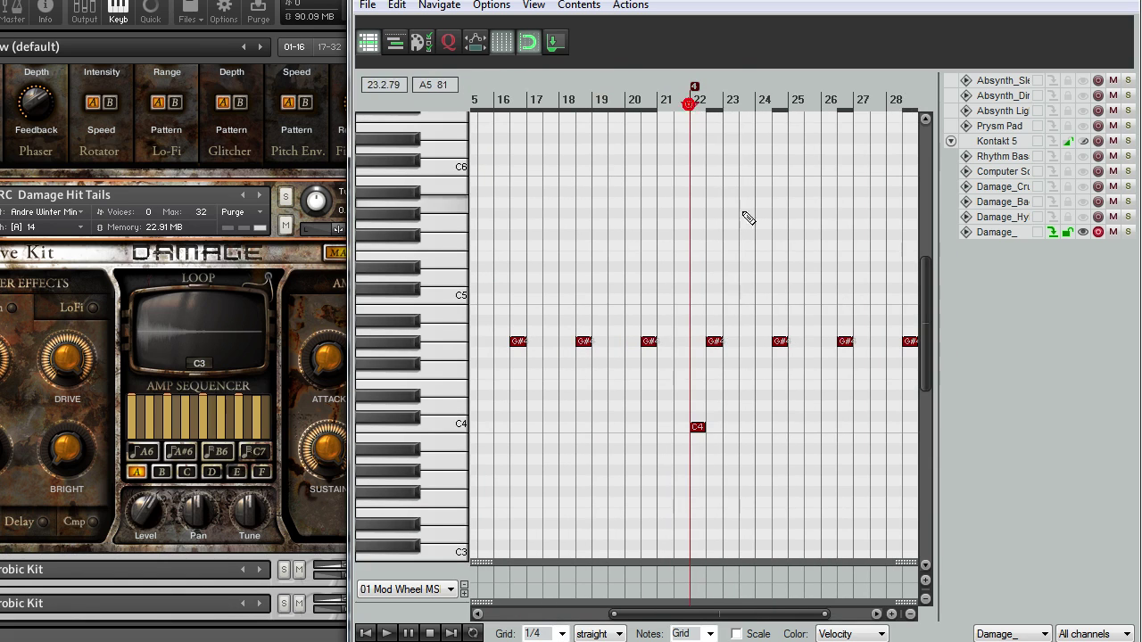
{"action": "scroll", "coordinate": [748, 218], "scroll_direction": "up", "scroll_amount": 5}
{"action": "left_click_drag", "start_coordinate": [924, 325], "coordinate": [921, 223]}
{"action": "left_click_drag", "start_coordinate": [701, 268], "coordinate": [809, 277]}
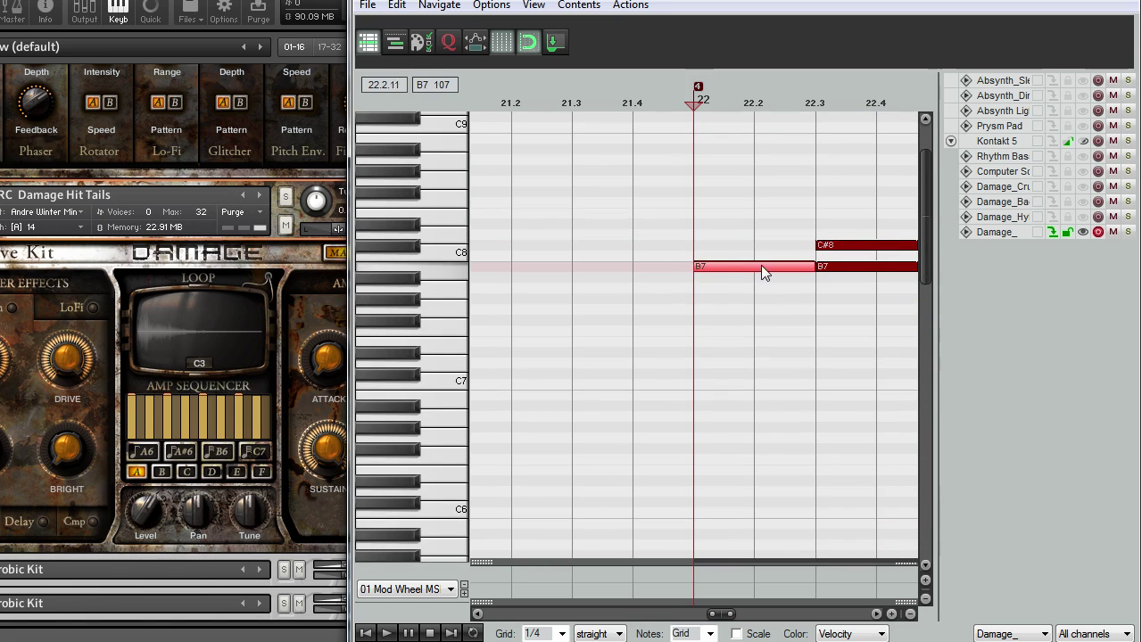
{"action": "key", "text": "Delete"}
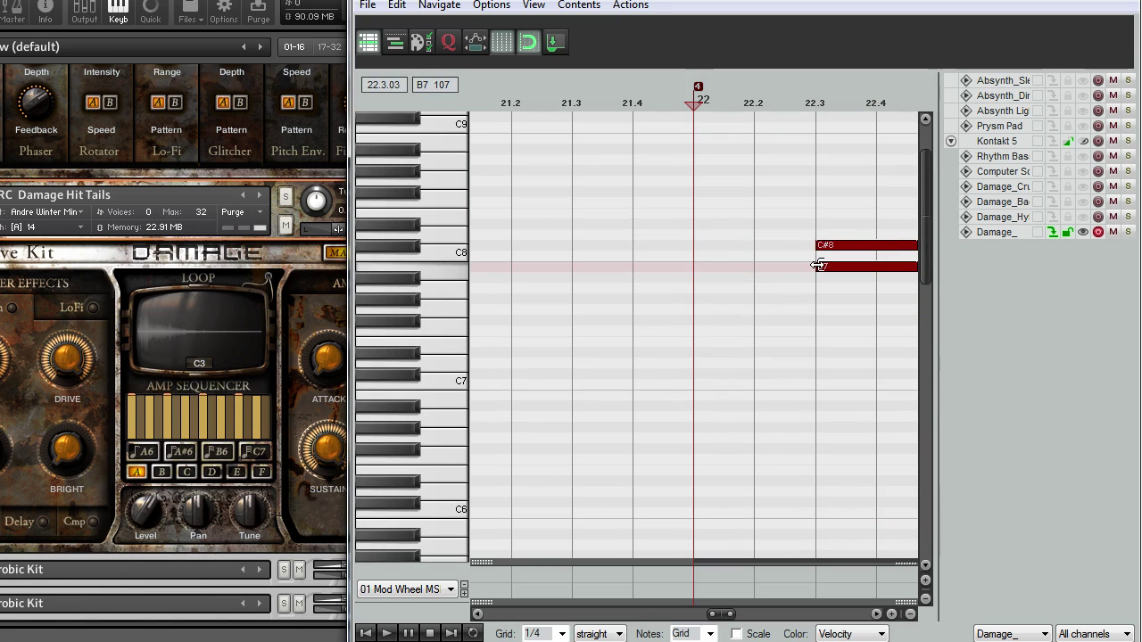
{"action": "scroll", "coordinate": [719, 272], "scroll_direction": "down", "scroll_amount": 5}
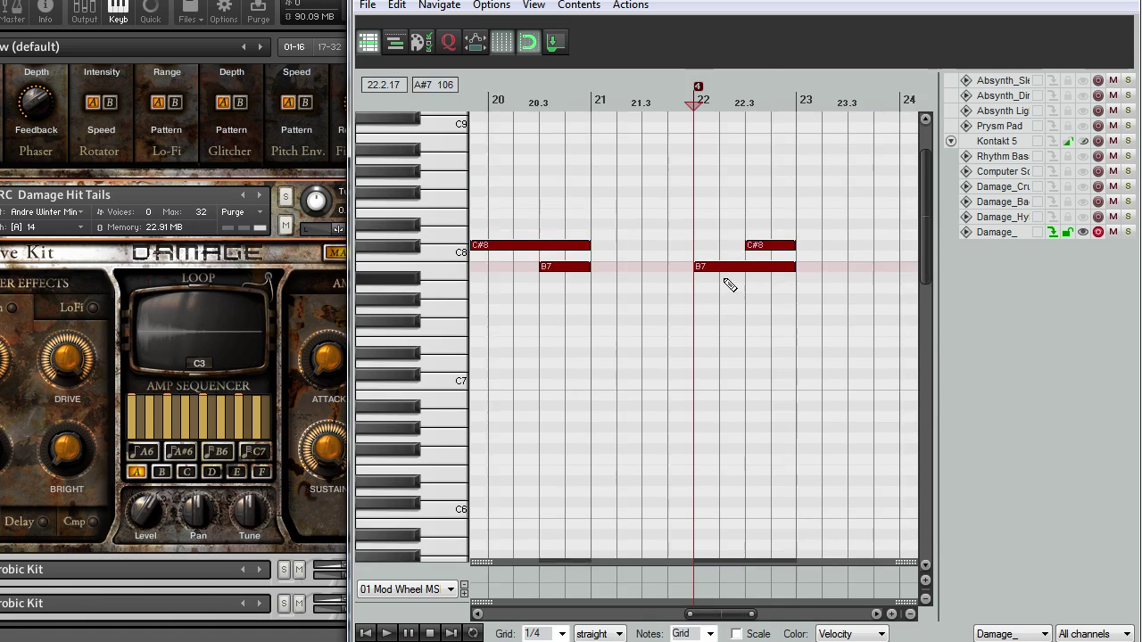
{"action": "left_click_drag", "start_coordinate": [788, 265], "coordinate": [892, 293]}
{"action": "scroll", "coordinate": [776, 286], "scroll_direction": "down", "scroll_amount": 3}
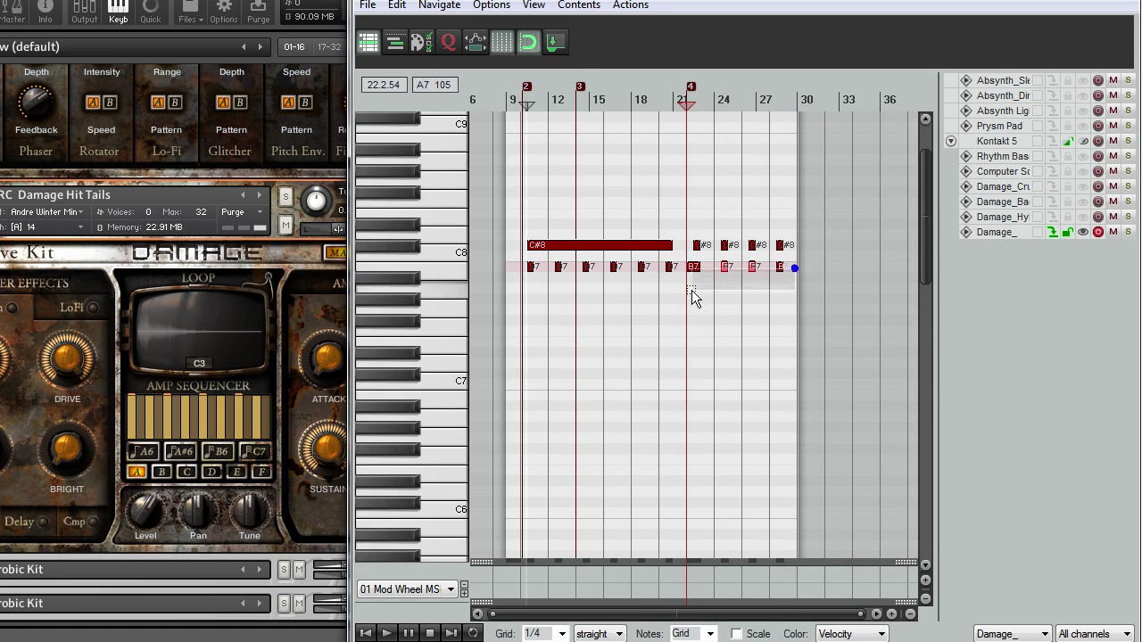
{"action": "left_click_drag", "start_coordinate": [700, 267], "coordinate": [802, 268]}
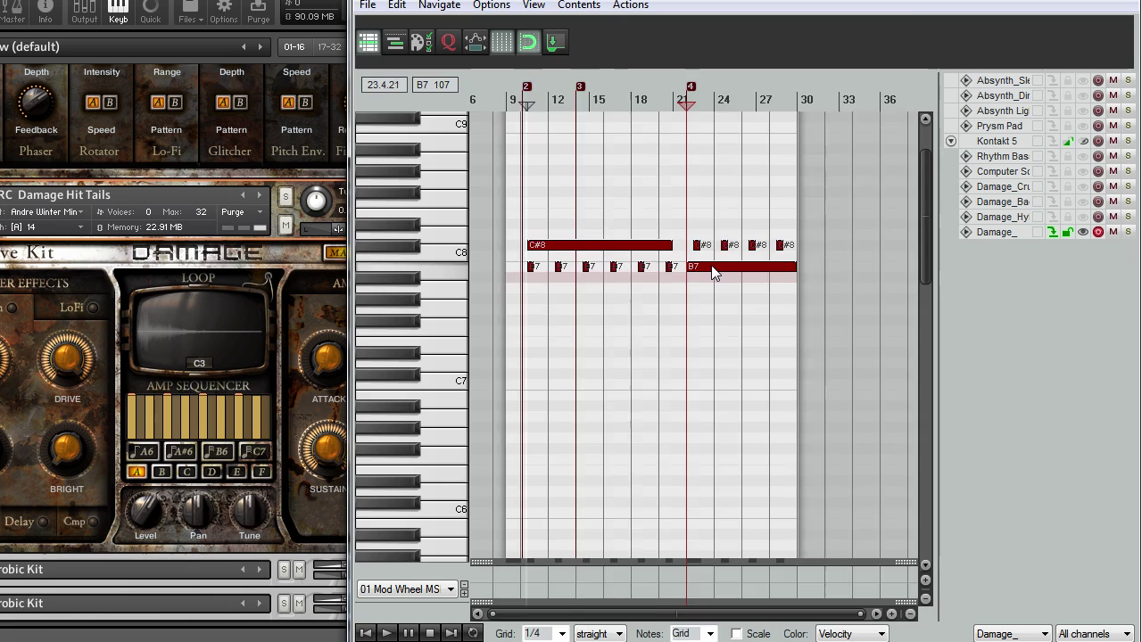
- Add a D#8 note from 22.1 to 22.3, fill every second bar of amp sequencer pattern B to partial height, and audition it
{"action": "scroll", "coordinate": [713, 273], "scroll_direction": "up", "scroll_amount": 4}
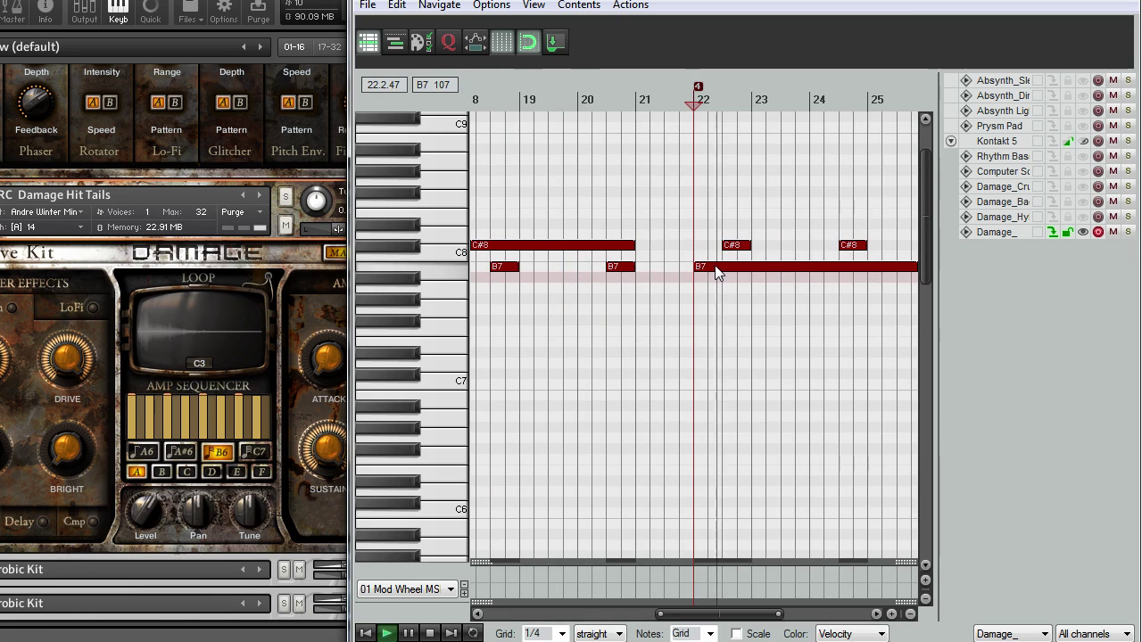
{"action": "mouse_move", "coordinate": [695, 247]}
{"action": "left_mouse_down"}
{"action": "mouse_move", "coordinate": [722, 245]}
{"action": "mouse_move", "coordinate": [711, 255]}
{"action": "mouse_move", "coordinate": [711, 224]}
{"action": "left_mouse_up"}
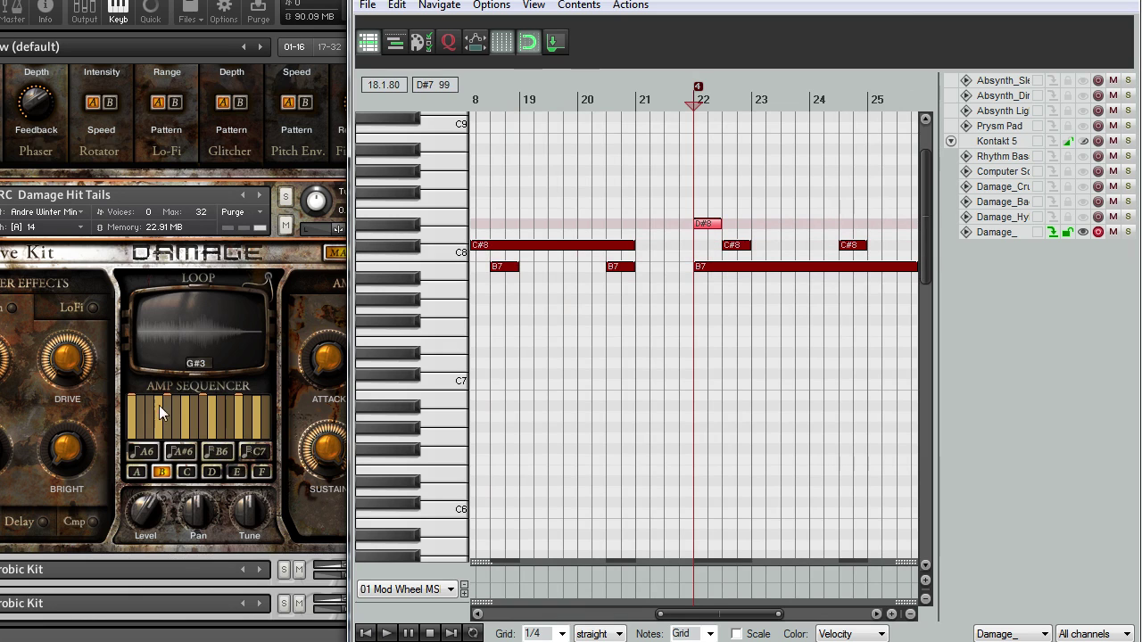
{"action": "left_click", "coordinate": [157, 407]}
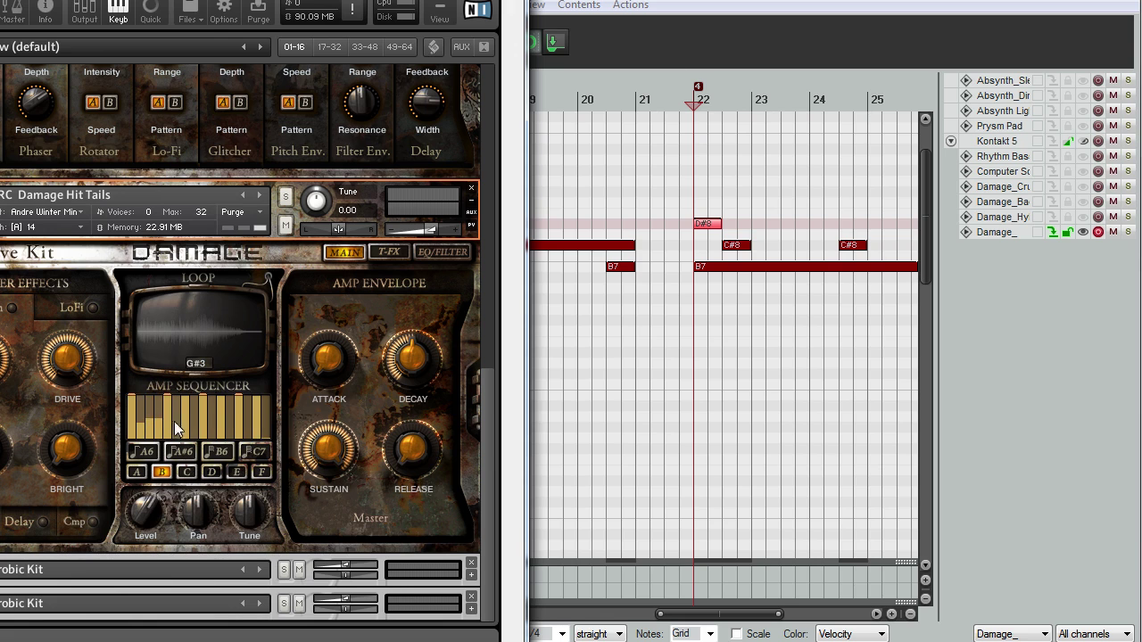
{"action": "key", "text": "space"}
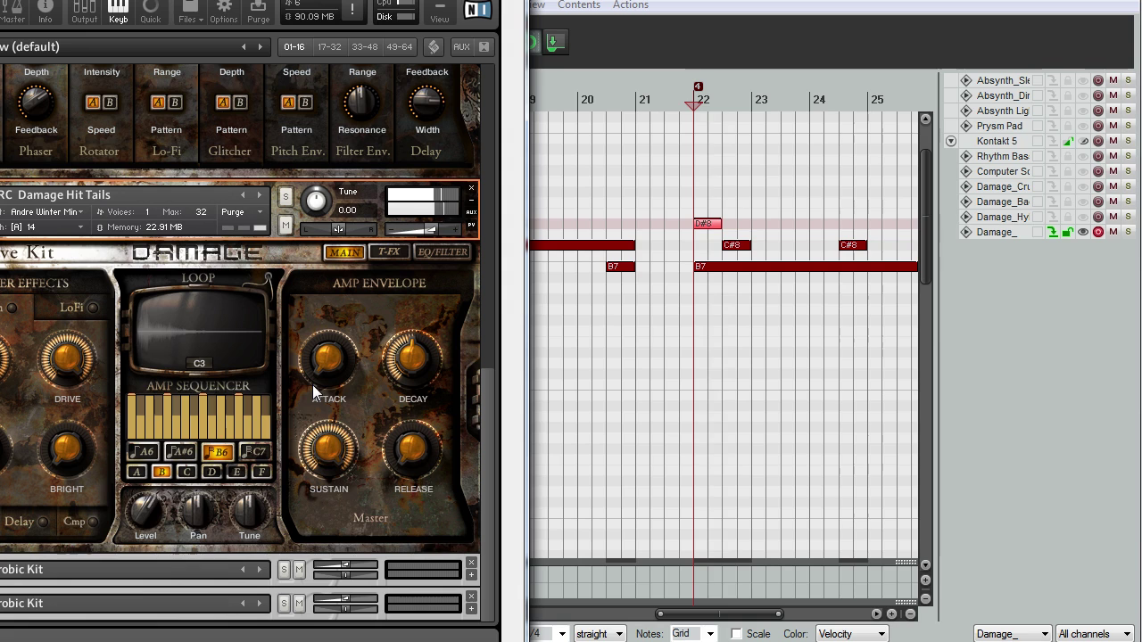
{"action": "key", "text": "space"}
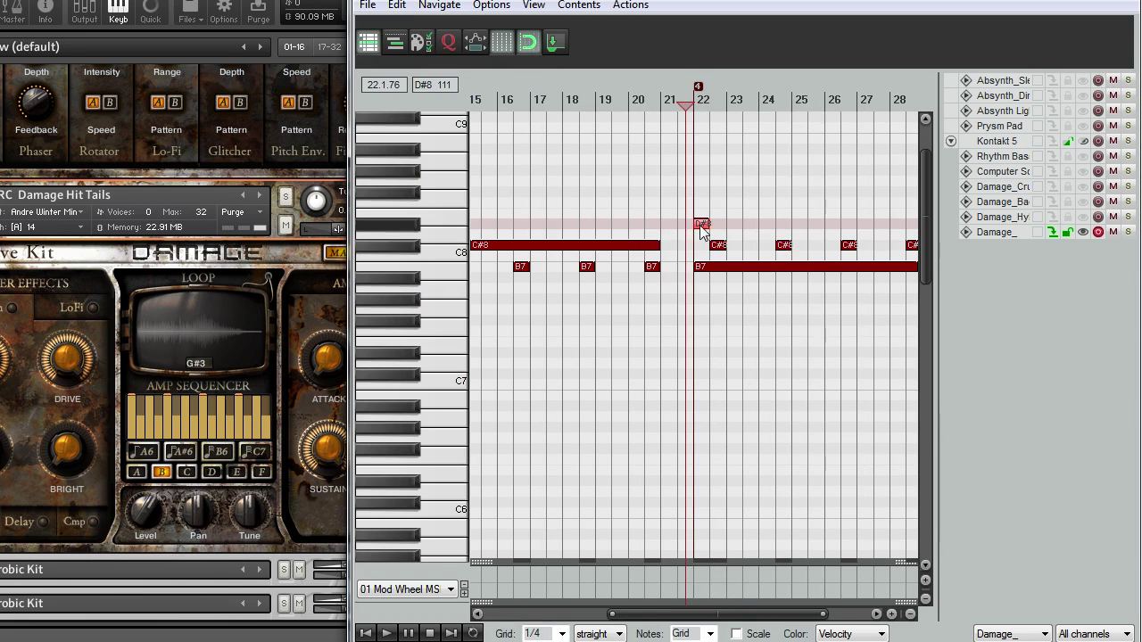
- Solo the Damage_ track, move the C#8 note at 22.3 up to D8, and play from marker 4
{"action": "left_click_drag", "start_coordinate": [702, 224], "coordinate": [701, 225]}
{"action": "left_click", "coordinate": [719, 244]}
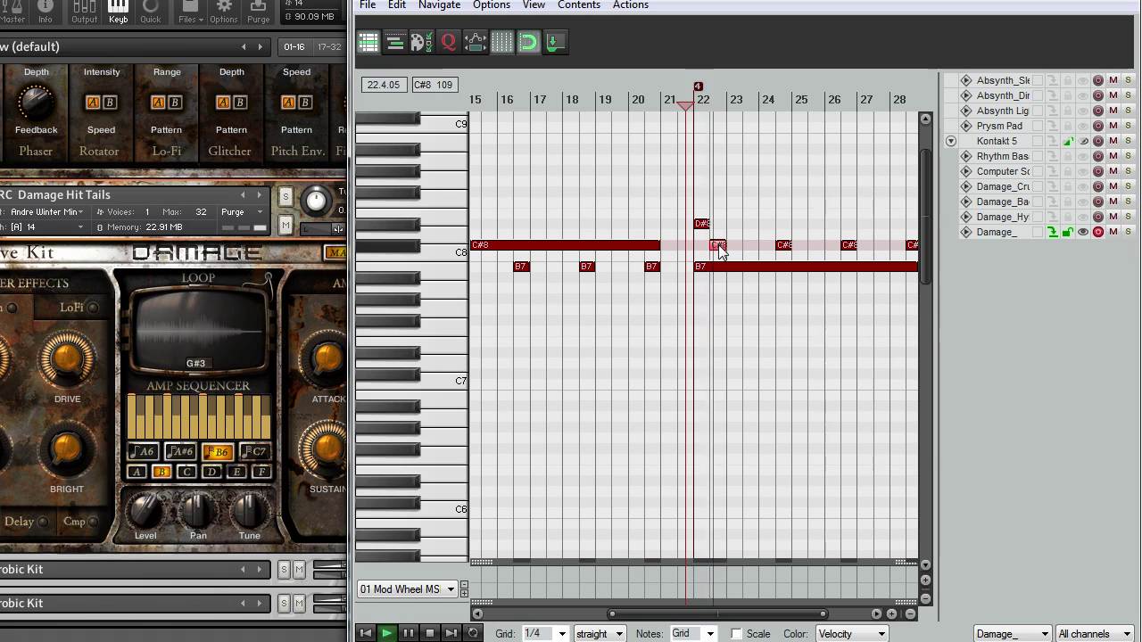
{"action": "key", "text": "space"}
{"action": "scroll", "coordinate": [714, 250], "scroll_direction": "up", "scroll_amount": 4}
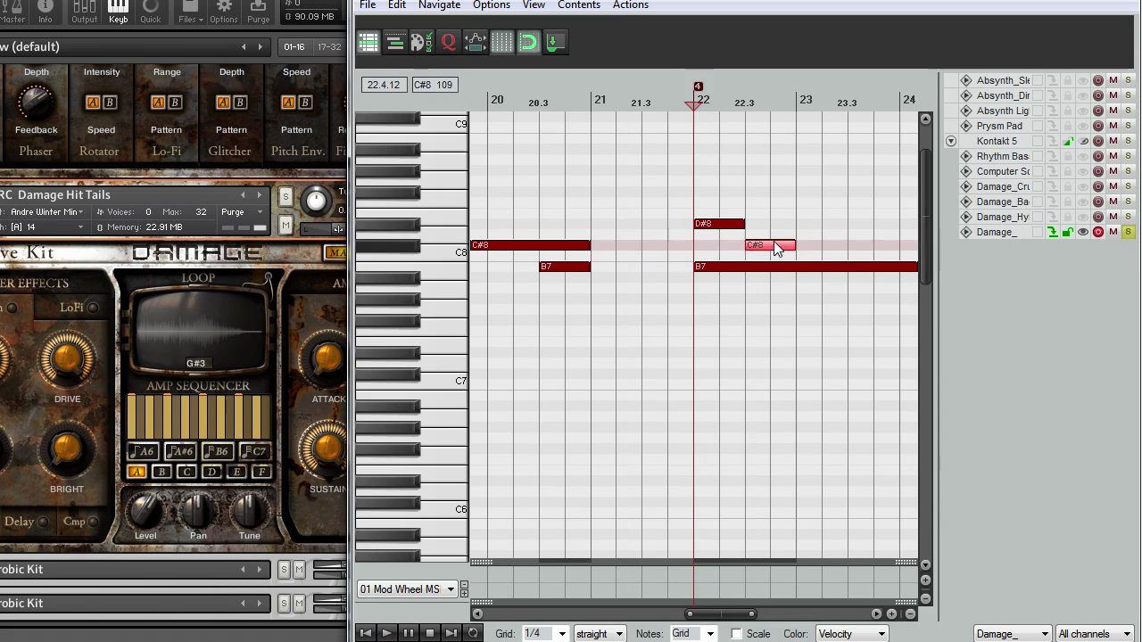
{"action": "left_click_drag", "start_coordinate": [773, 245], "coordinate": [778, 237]}
{"action": "key", "text": "space"}
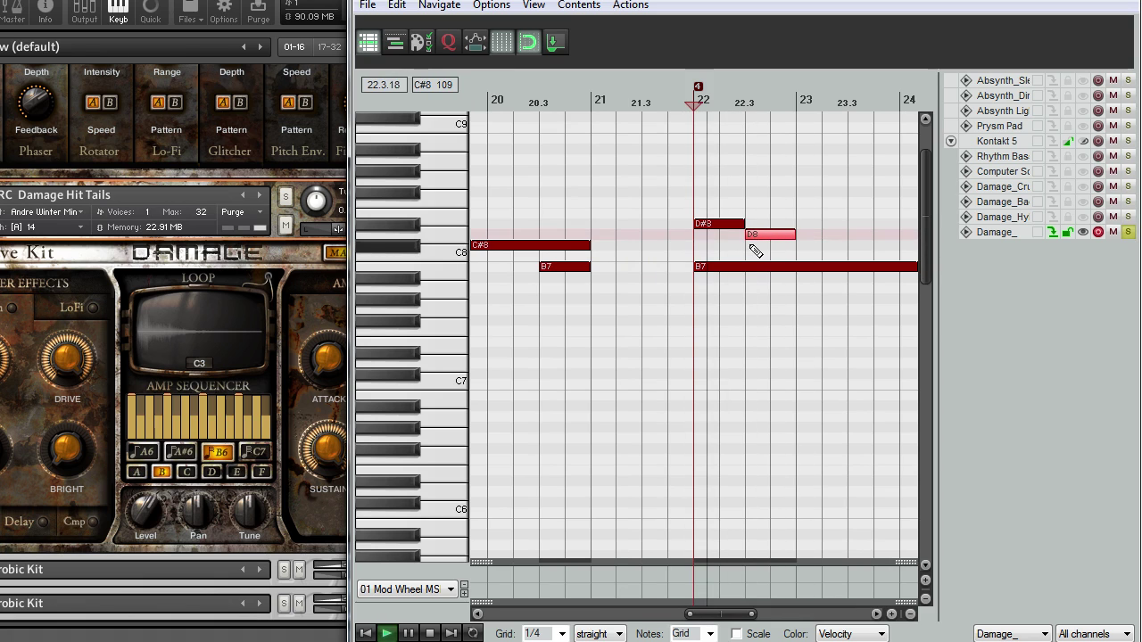
- Move the long C#8 note and the short ones from bar 24 on up to D8, and play the section
{"action": "scroll", "coordinate": [756, 256], "scroll_direction": "down", "scroll_amount": 2}
{"action": "scroll", "coordinate": [759, 257], "scroll_direction": "down", "scroll_amount": 2}
{"action": "left_click", "coordinate": [853, 245]}
{"action": "scroll", "coordinate": [811, 251], "scroll_direction": "up", "scroll_amount": 2}
{"action": "left_click_drag", "start_coordinate": [860, 248], "coordinate": [859, 239]}
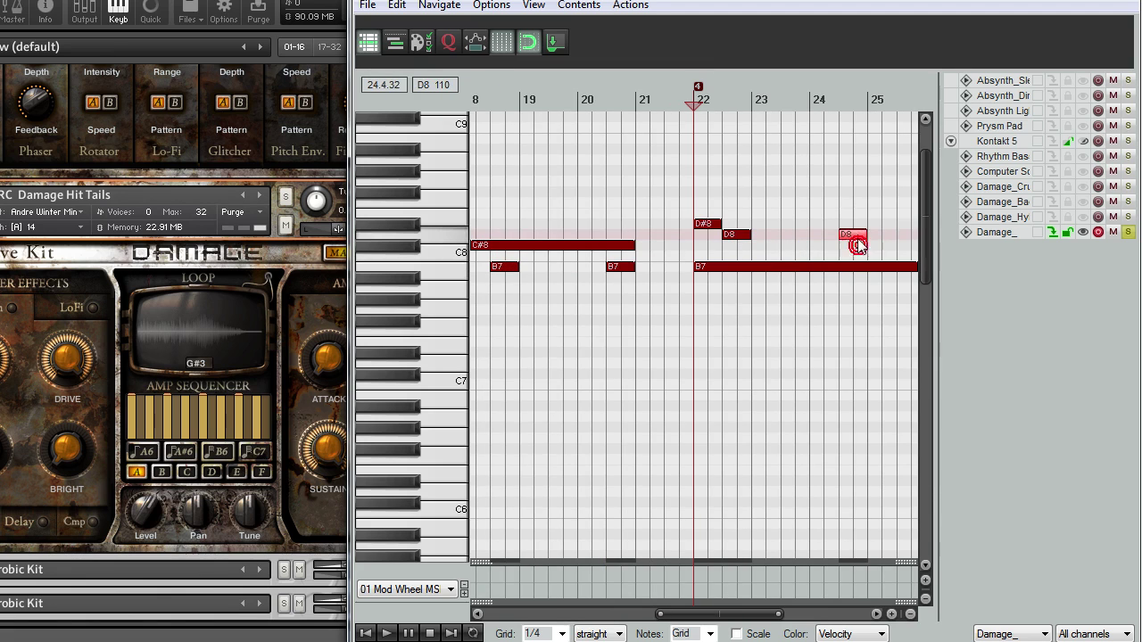
{"action": "left_click_drag", "start_coordinate": [576, 247], "coordinate": [577, 237]}
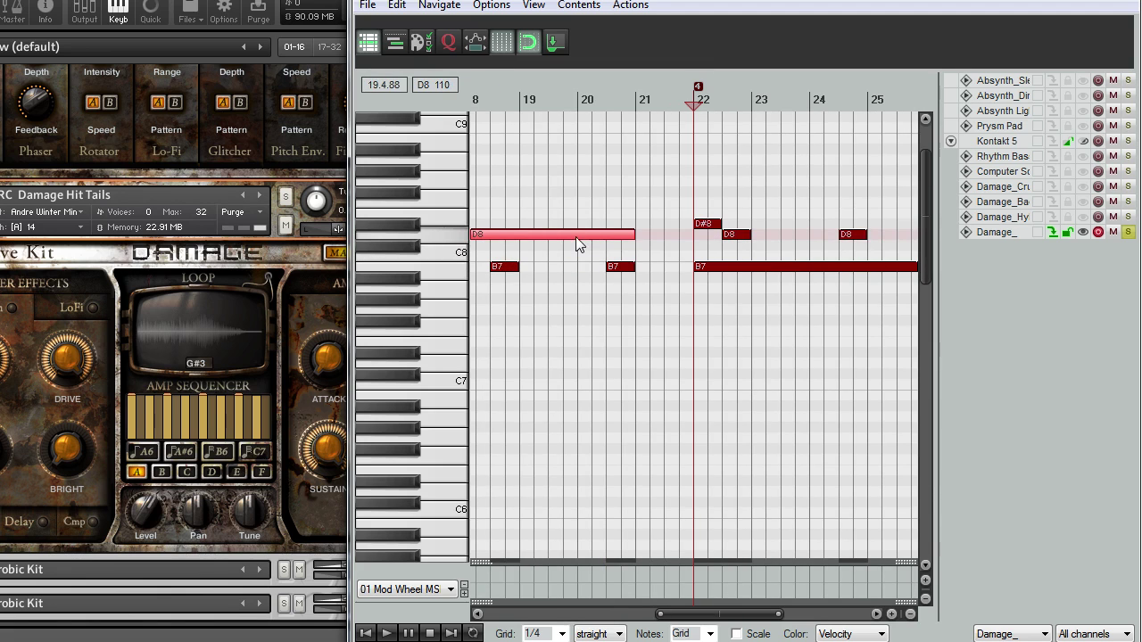
{"action": "key", "text": "space"}
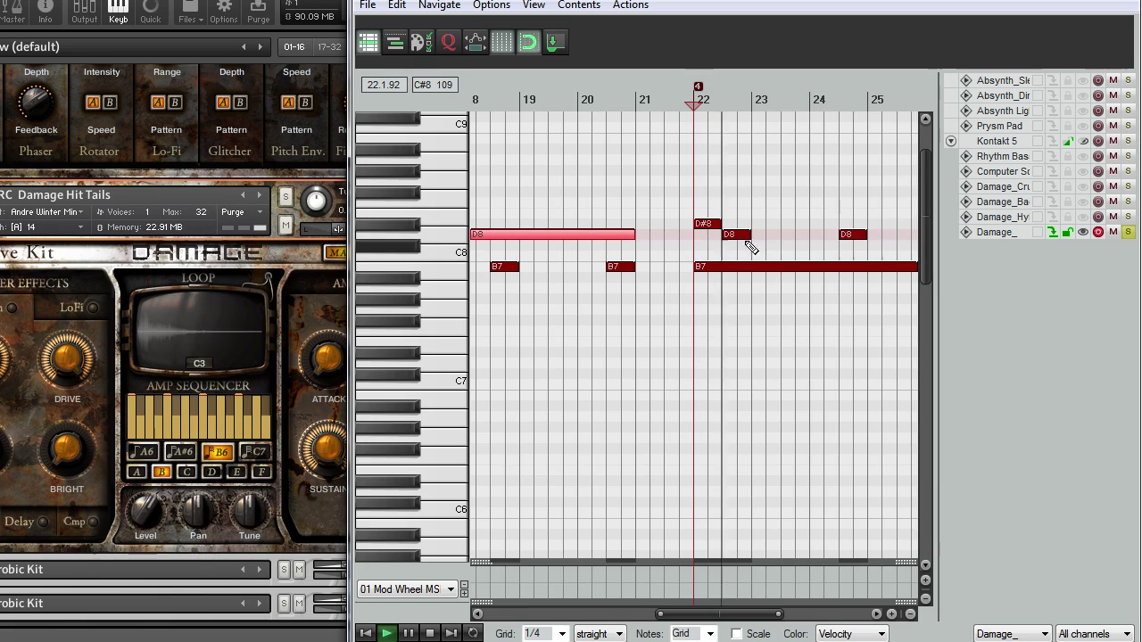
- Copy the D#8 note to bar 23 and copy the C4 note up to F#4 at 23.1
{"action": "scroll", "coordinate": [772, 249], "scroll_direction": "down", "scroll_amount": 2}
{"action": "left_click", "coordinate": [794, 224]}
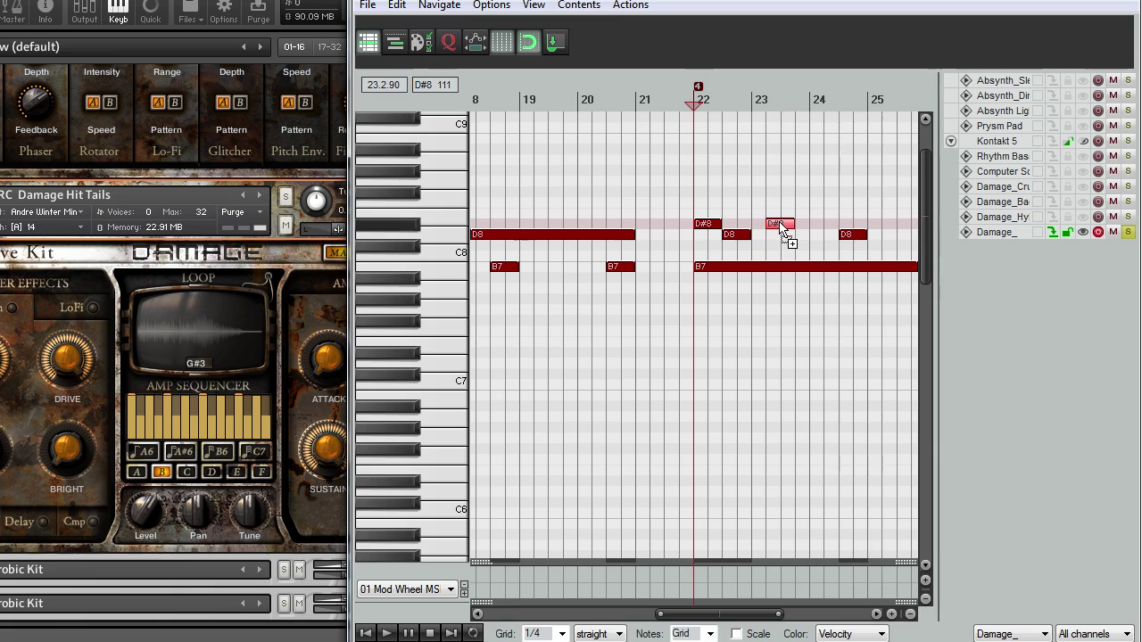
{"action": "left_click_drag", "start_coordinate": [924, 227], "coordinate": [928, 358]}
{"action": "left_click_drag", "start_coordinate": [715, 341], "coordinate": [773, 272]}
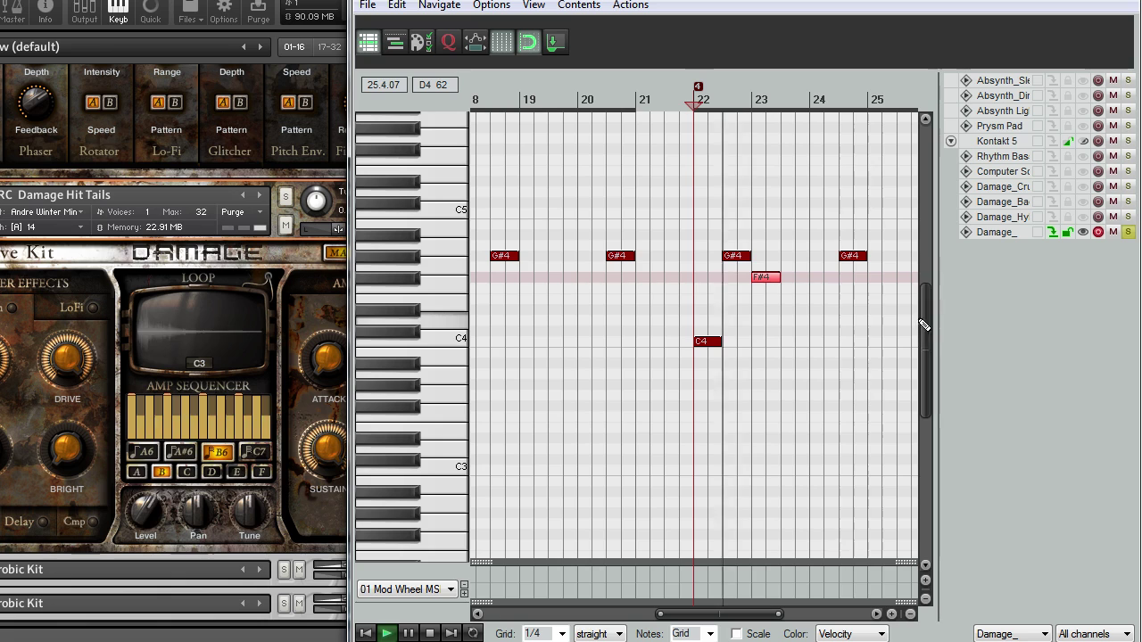
- Copy the C4 and F#4 note pair to bars 24 and 25, 26 and 27, and 28 and 29
{"action": "left_click_drag", "start_coordinate": [926, 313], "coordinate": [924, 269]}
{"action": "left_click_drag", "start_coordinate": [786, 423], "coordinate": [828, 494]}
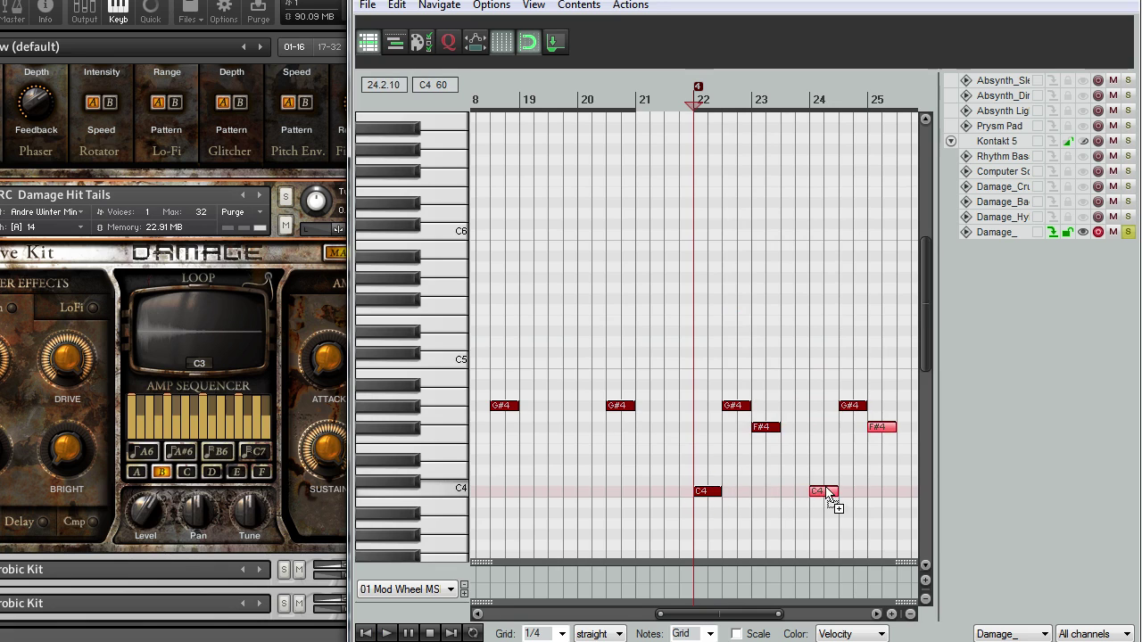
{"action": "scroll", "coordinate": [768, 479], "scroll_direction": "down", "scroll_amount": 1}
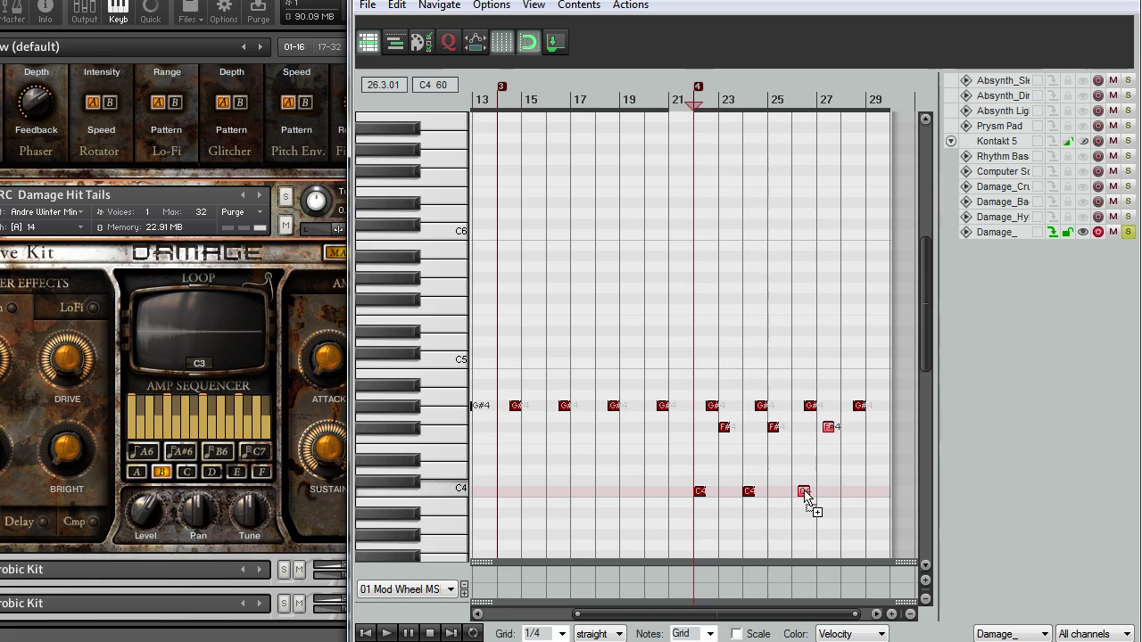
{"action": "key", "text": "space"}
{"action": "left_click_drag", "start_coordinate": [801, 491], "coordinate": [851, 491]}
- Repeat the D#8 note at the start of every bar from 24 to 29 and play the part
{"action": "left_click_drag", "start_coordinate": [925, 356], "coordinate": [926, 250]}
{"action": "scroll", "coordinate": [752, 252], "scroll_direction": "up", "scroll_amount": 1}
{"action": "key", "text": "space"}
{"action": "left_click_drag", "start_coordinate": [705, 253], "coordinate": [785, 252]}
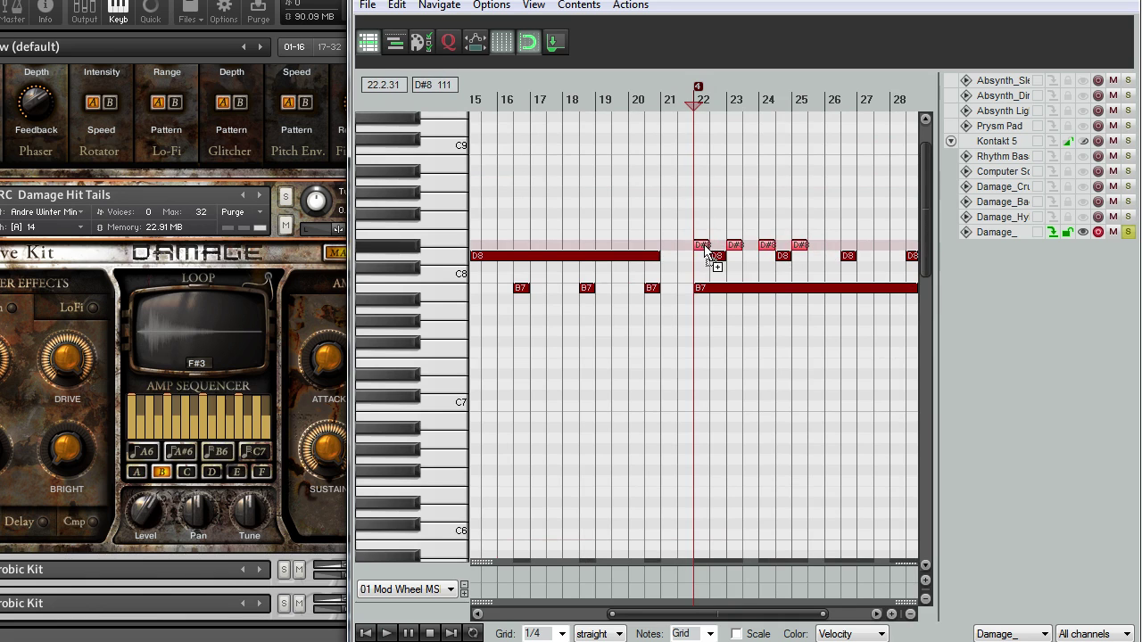
{"action": "scroll", "coordinate": [838, 250], "scroll_direction": "down", "scroll_amount": 2}
{"action": "left_click_drag", "start_coordinate": [926, 250], "coordinate": [934, 330]}
{"action": "key", "text": "space"}
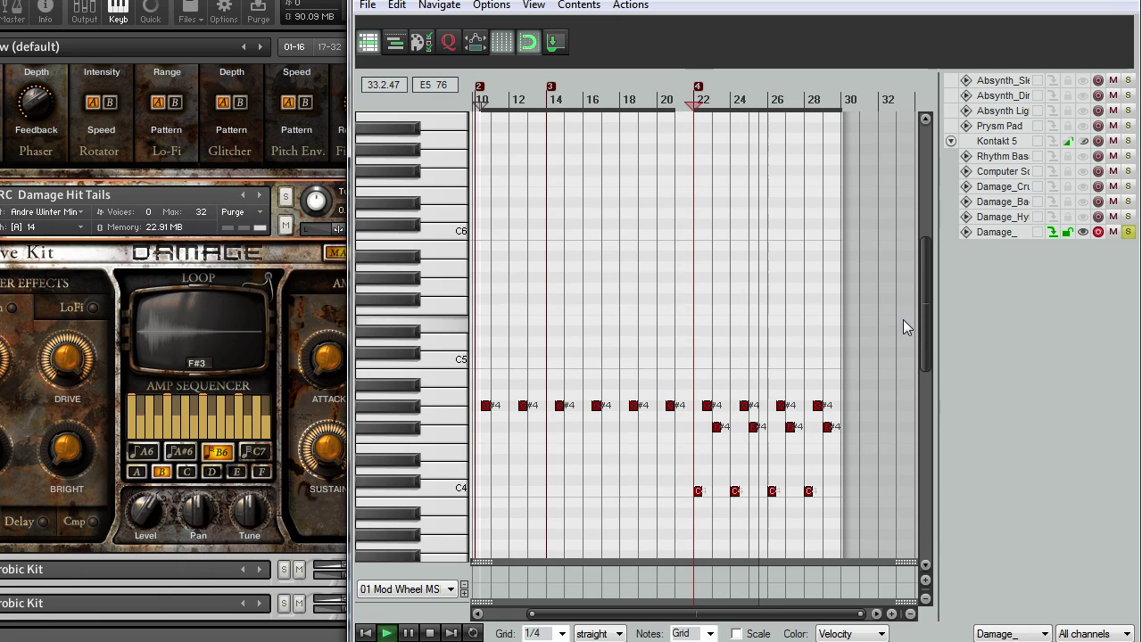
- Turn off record arm and solo on the Damage_ track and play the full mix from just before marker 4
{"action": "left_click", "coordinate": [1099, 232]}
{"action": "key", "text": "space"}
{"action": "left_click", "coordinate": [652, 100]}
{"action": "left_click", "coordinate": [688, 108]}
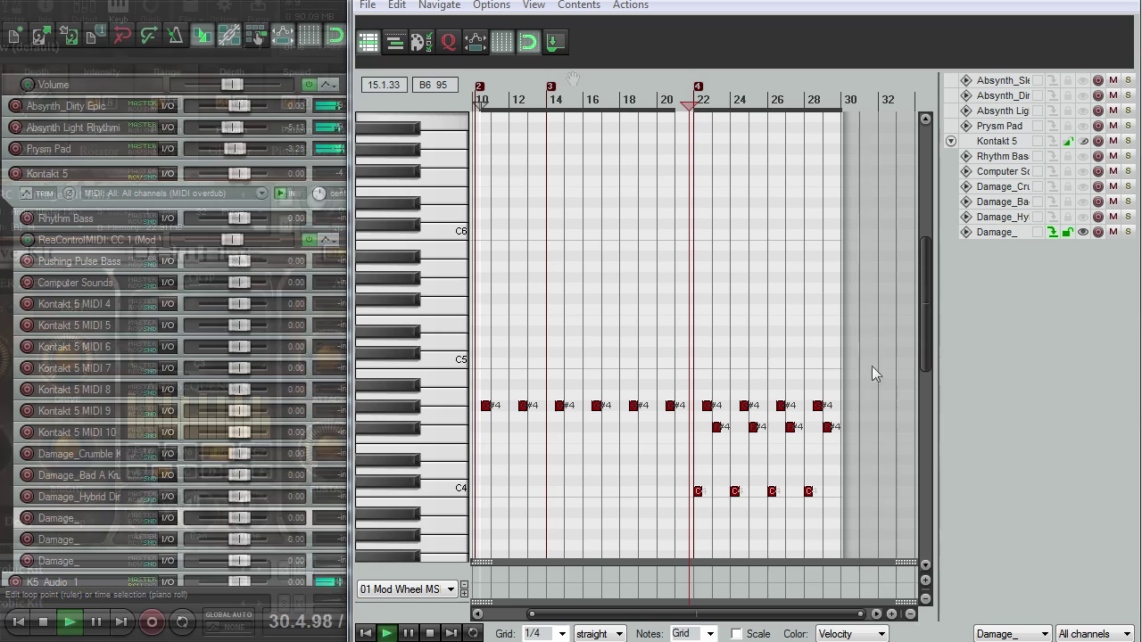
- Add a C4 note from bar 30 to 31.3, play from bar 29, and lengthen the long B7 note to about bar 35
{"action": "left_click", "coordinate": [845, 349]}
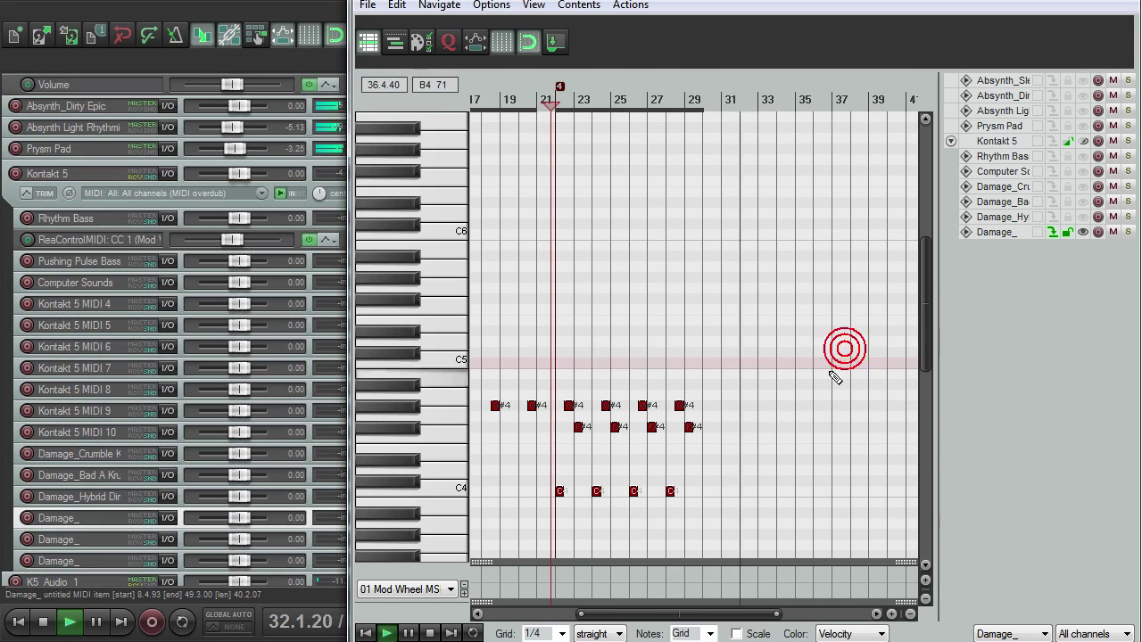
{"action": "mouse_move", "coordinate": [706, 492]}
{"action": "left_mouse_down"}
{"action": "mouse_move", "coordinate": [739, 497]}
{"action": "mouse_move", "coordinate": [714, 493]}
{"action": "left_mouse_up"}
{"action": "left_click", "coordinate": [690, 105]}
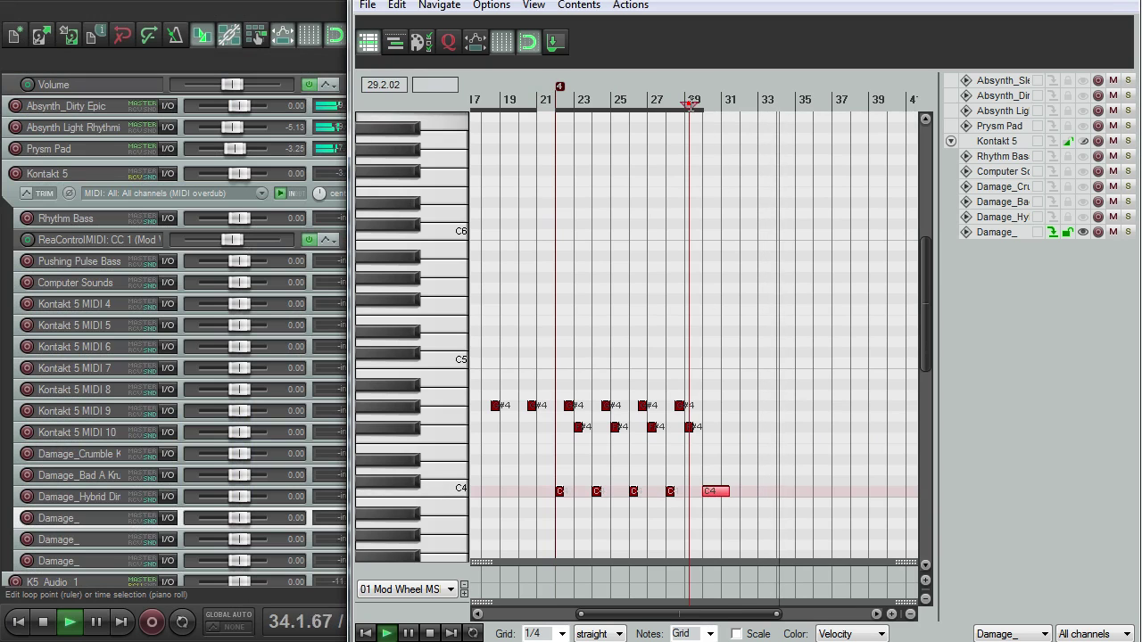
{"action": "left_click_drag", "start_coordinate": [918, 313], "coordinate": [925, 202]}
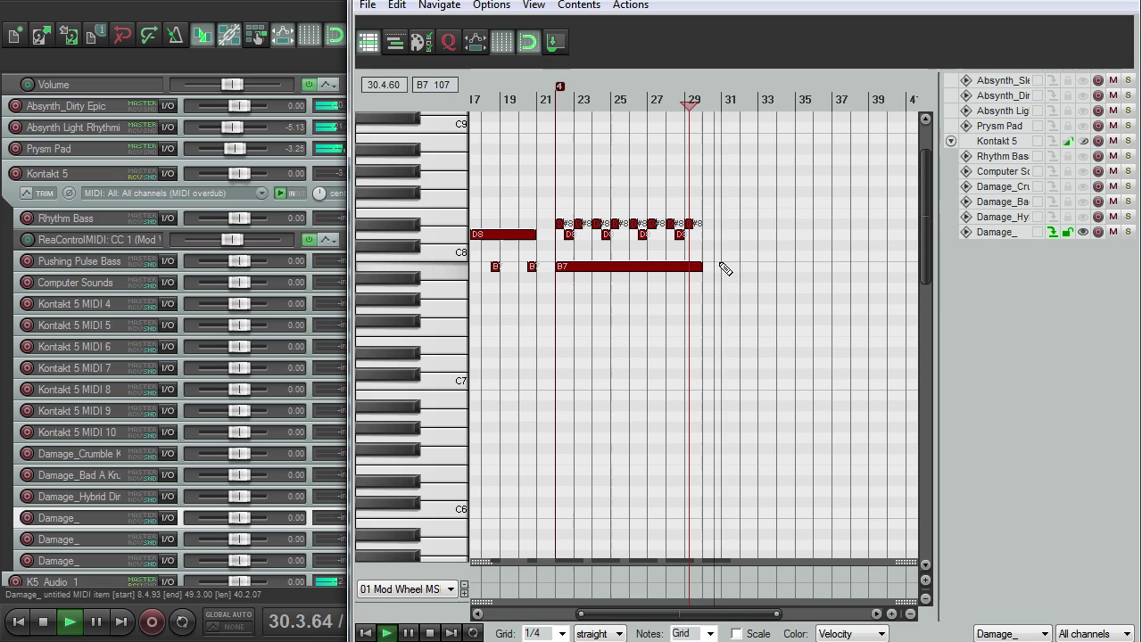
{"action": "left_click_drag", "start_coordinate": [699, 267], "coordinate": [778, 276]}
- Move the C4 note at bar 30 up to F#4 and lengthen it to about bar 35
{"action": "left_click_drag", "start_coordinate": [928, 268], "coordinate": [929, 408]}
{"action": "left_click_drag", "start_coordinate": [721, 179], "coordinate": [719, 126]}
{"action": "left_click_drag", "start_coordinate": [920, 339], "coordinate": [923, 291]}
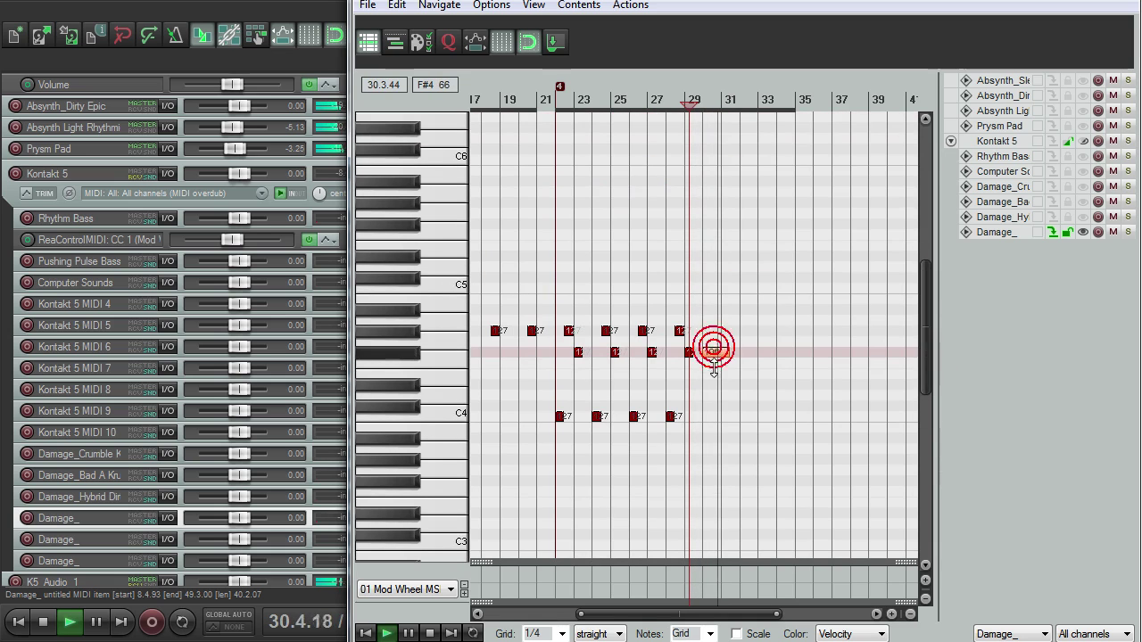
{"action": "left_click_drag", "start_coordinate": [729, 352], "coordinate": [797, 356]}
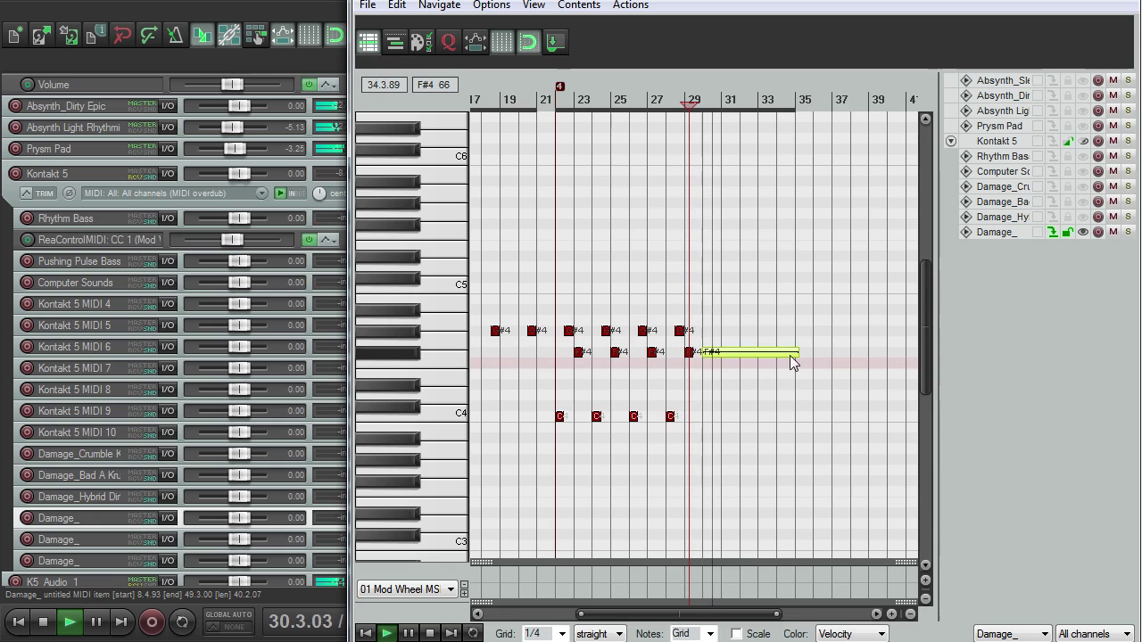
- Set the long F#4 note's velocity to about 71 and add a short D8 note in bar 31
{"action": "left_click_drag", "start_coordinate": [739, 353], "coordinate": [739, 352]}
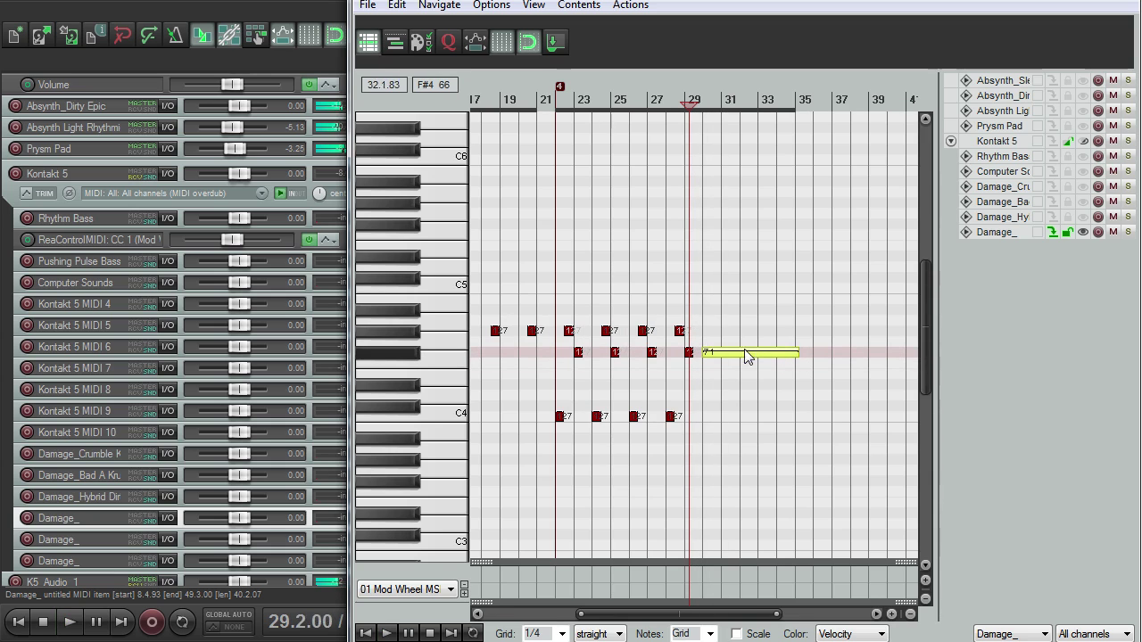
{"action": "left_click_drag", "start_coordinate": [921, 349], "coordinate": [921, 252]}
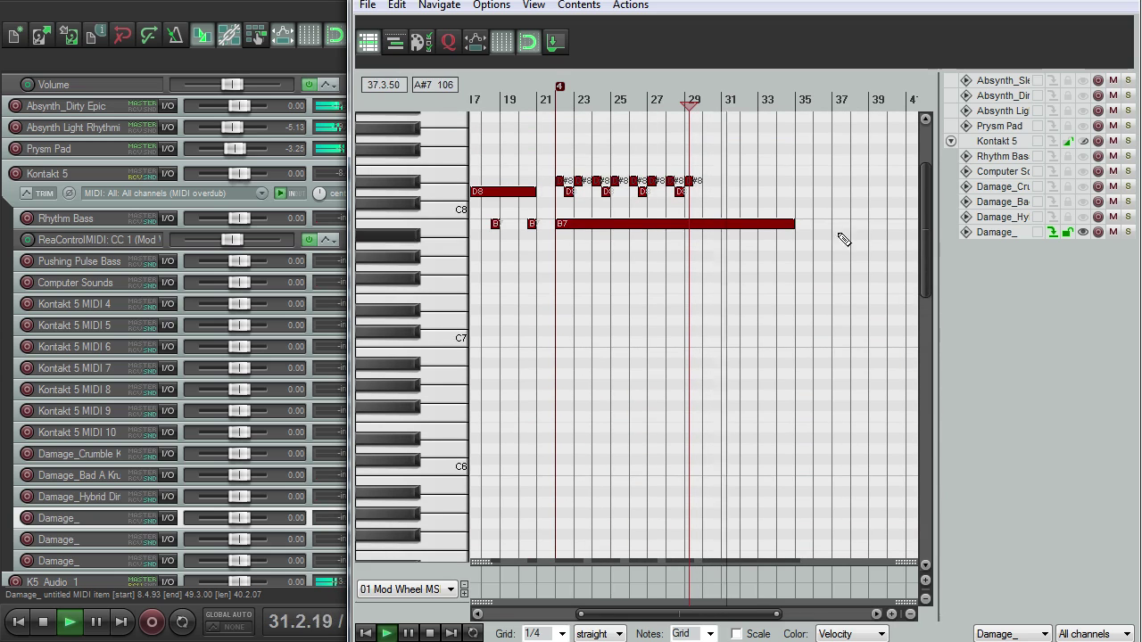
{"action": "left_click", "coordinate": [730, 191]}
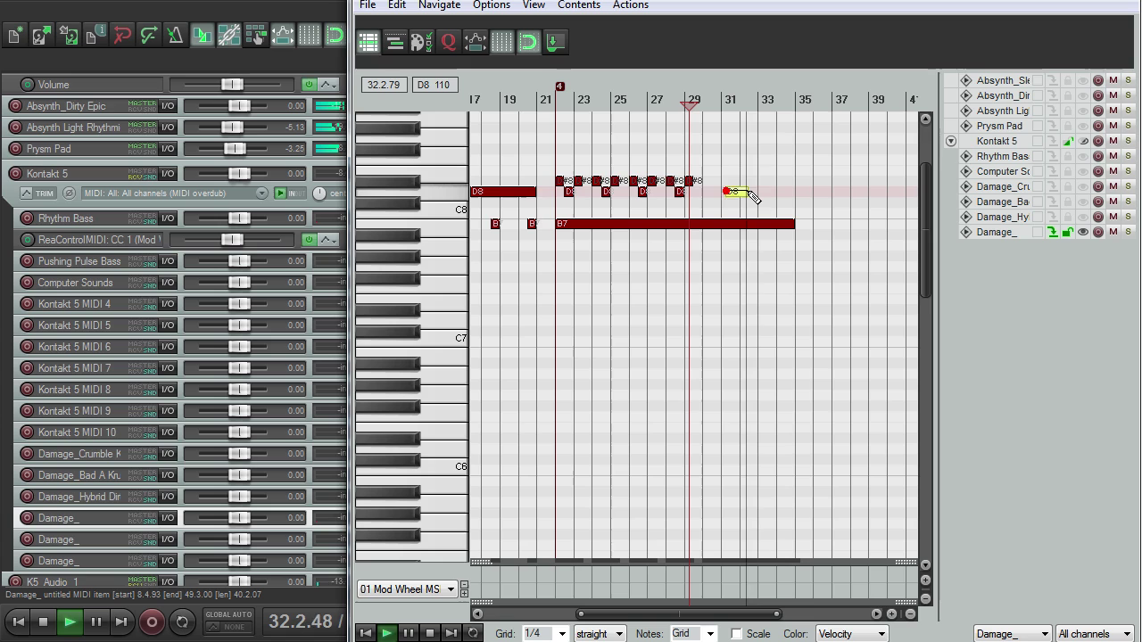
{"action": "mouse_move", "coordinate": [738, 194]}
{"action": "left_mouse_down"}
{"action": "mouse_move", "coordinate": [722, 202]}
{"action": "mouse_move", "coordinate": [733, 197]}
{"action": "left_mouse_up"}
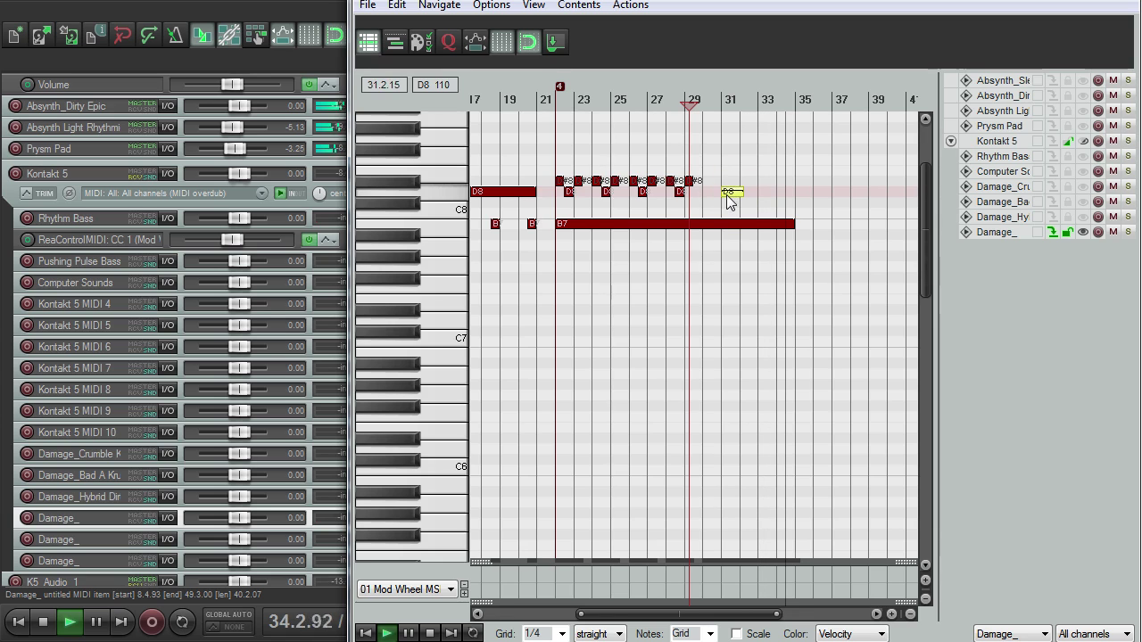
{"action": "left_click_drag", "start_coordinate": [922, 252], "coordinate": [944, 337]}
{"action": "key", "text": "Escape"}
{"action": "key", "text": "space"}
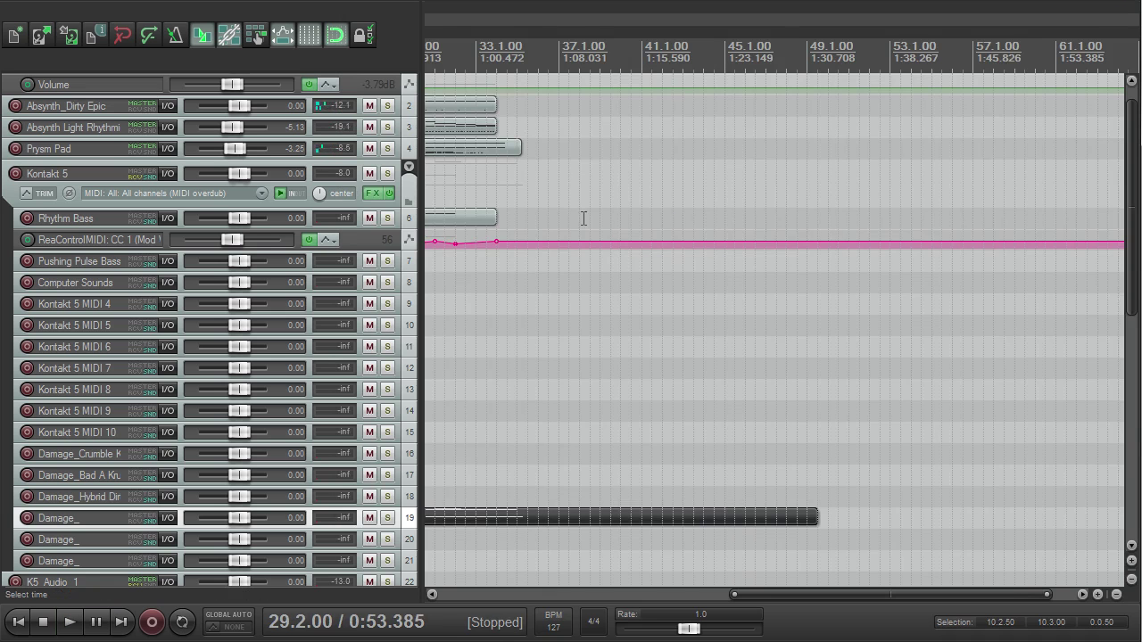
- Rename track 19 as Damage Hit Tails and place the edit cursor at bar 10
{"action": "left_click", "coordinate": [464, 51]}
{"action": "scroll", "coordinate": [603, 282], "scroll_direction": "up", "scroll_amount": 4}
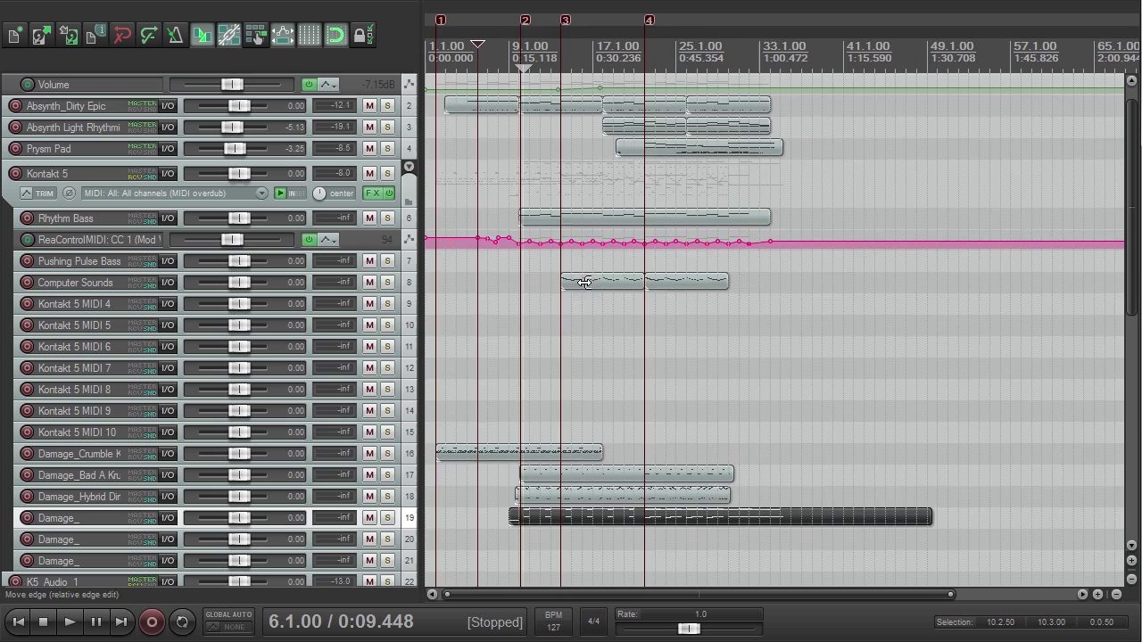
{"action": "left_click", "coordinate": [618, 68]}
{"action": "scroll", "coordinate": [665, 492], "scroll_direction": "up", "scroll_amount": 2}
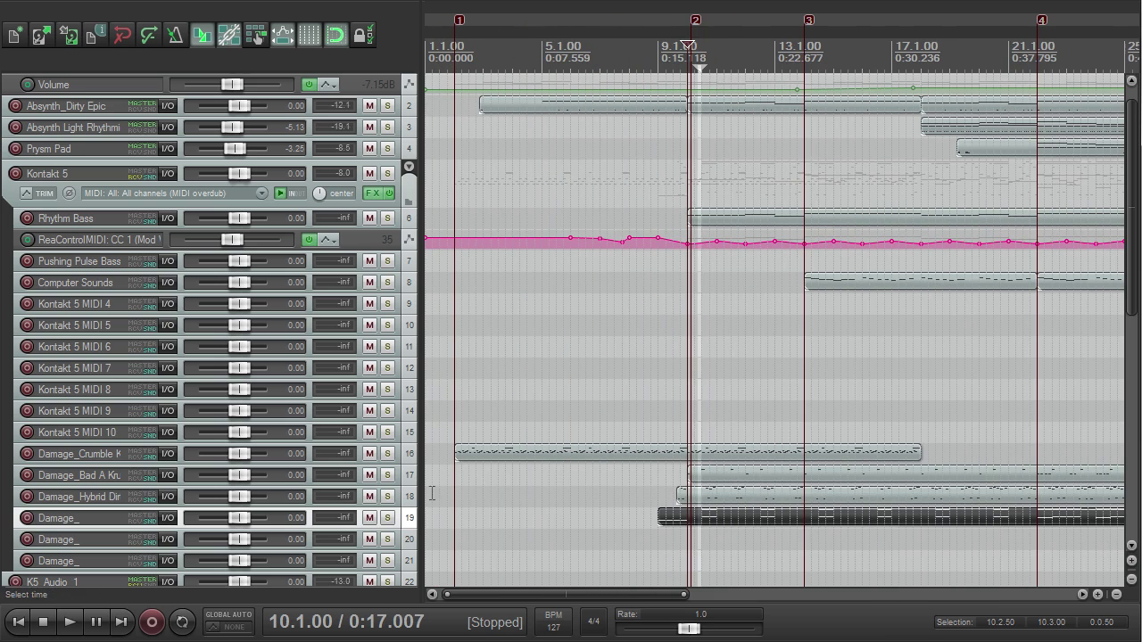
{"action": "left_click", "coordinate": [103, 500]}
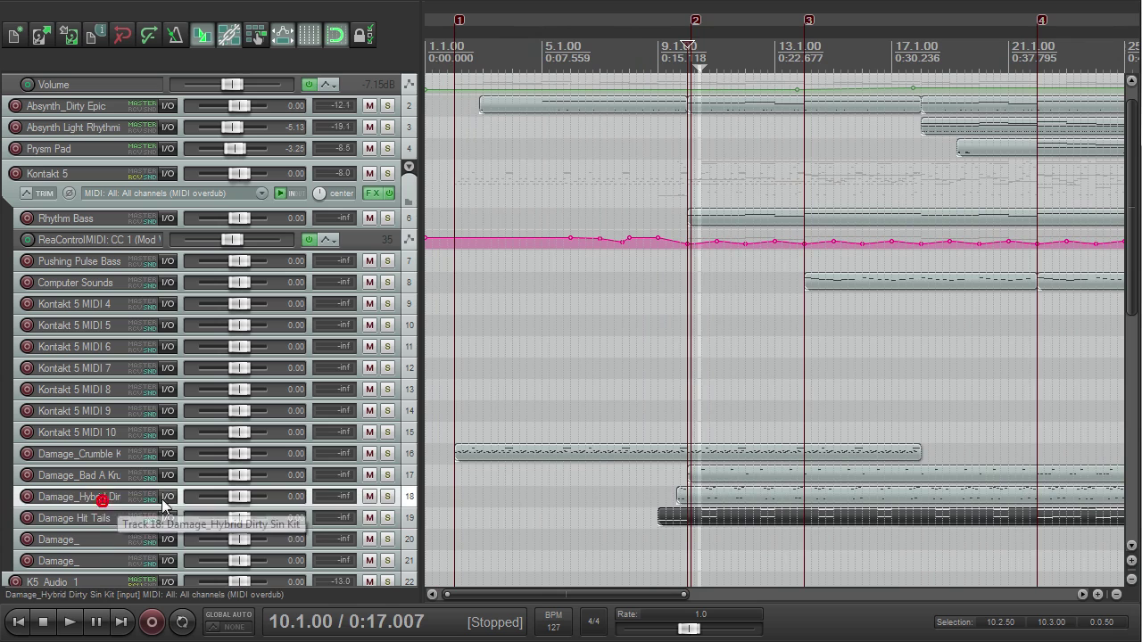
- Solo Damage_Hybrid Dirty Sin Kit together with track 17 and play them from bar 10
{"action": "left_click", "coordinate": [389, 497]}
{"action": "key", "text": "space"}
{"action": "scroll", "coordinate": [724, 505], "scroll_direction": "up", "scroll_amount": 3}
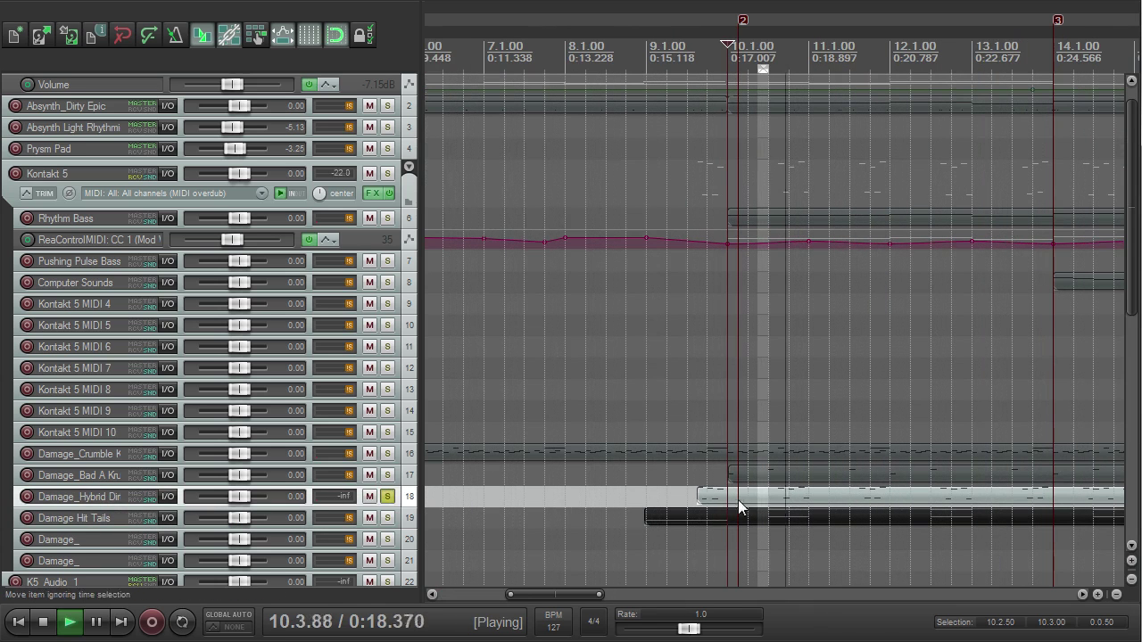
{"action": "scroll", "coordinate": [862, 489], "scroll_direction": "down", "scroll_amount": 2}
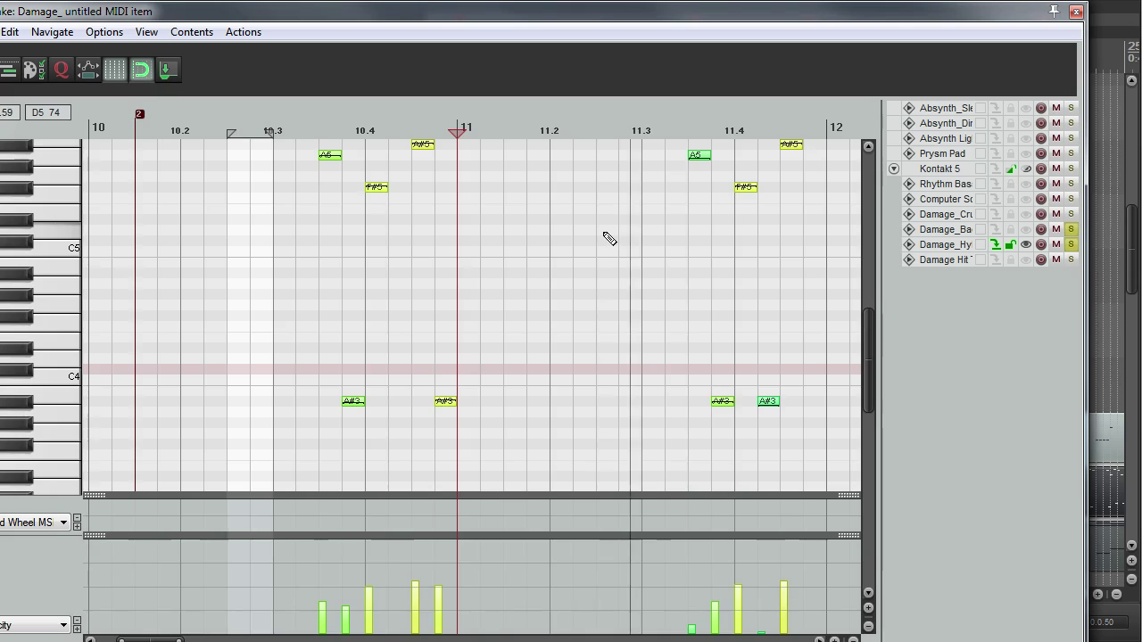
- Open the Damage_Hybrid Dirty Sin Kit MIDI item and delete its notes after marker 3
{"action": "double_click", "coordinate": [714, 496]}
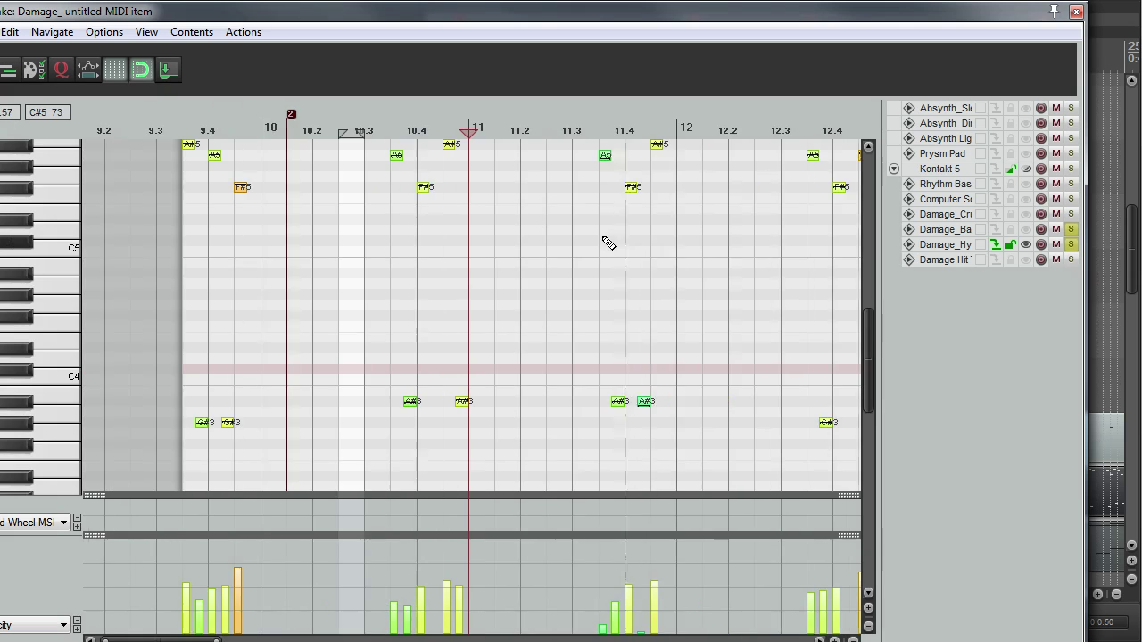
{"action": "scroll", "coordinate": [624, 250], "scroll_direction": "down", "scroll_amount": 2}
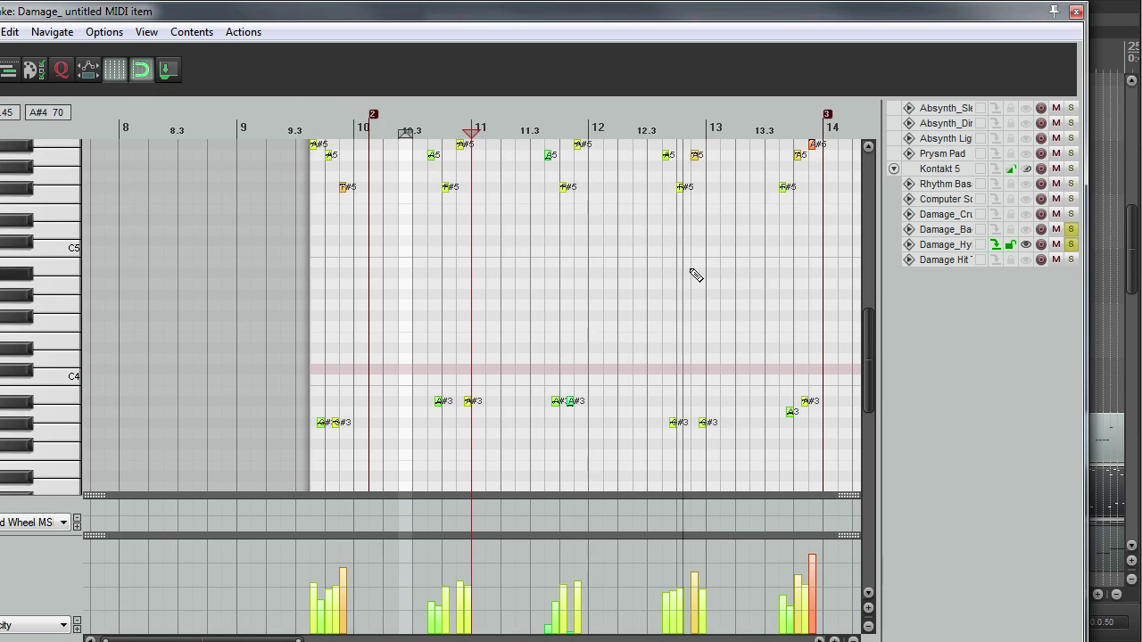
{"action": "scroll", "coordinate": [694, 273], "scroll_direction": "down", "scroll_amount": 3}
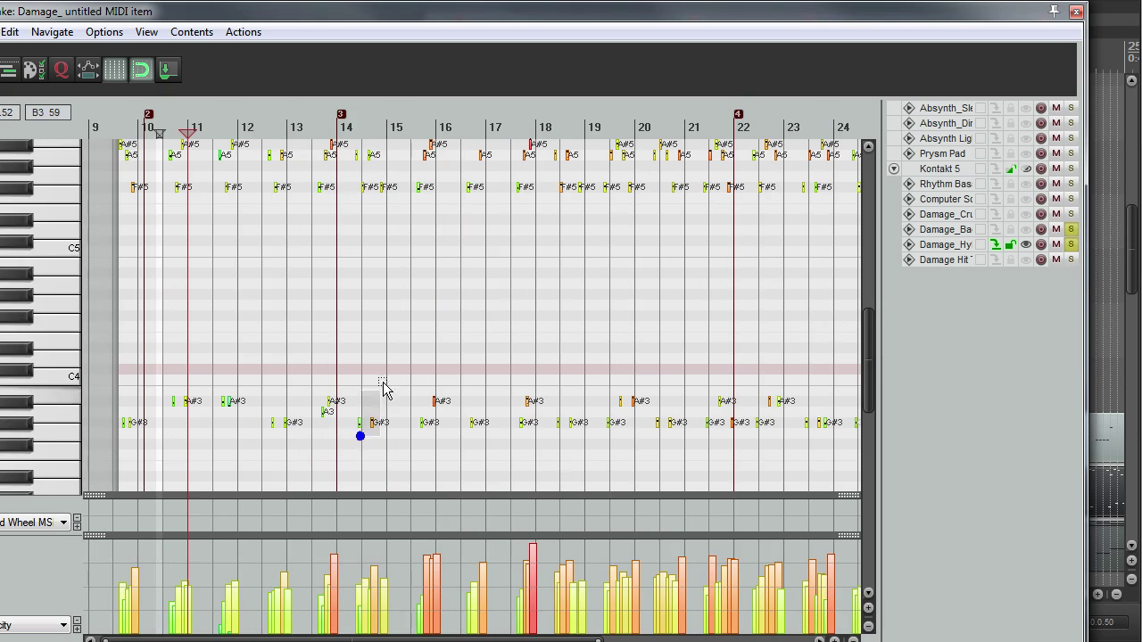
{"action": "scroll", "coordinate": [382, 388], "scroll_direction": "up", "scroll_amount": 3}
{"action": "scroll", "coordinate": [661, 276], "scroll_direction": "right", "scroll_amount": 4}
{"action": "key", "text": "Delete"}
{"action": "scroll", "coordinate": [629, 279], "scroll_direction": "down", "scroll_amount": 5}
{"action": "scroll", "coordinate": [371, 293], "scroll_direction": "up", "scroll_amount": 4}
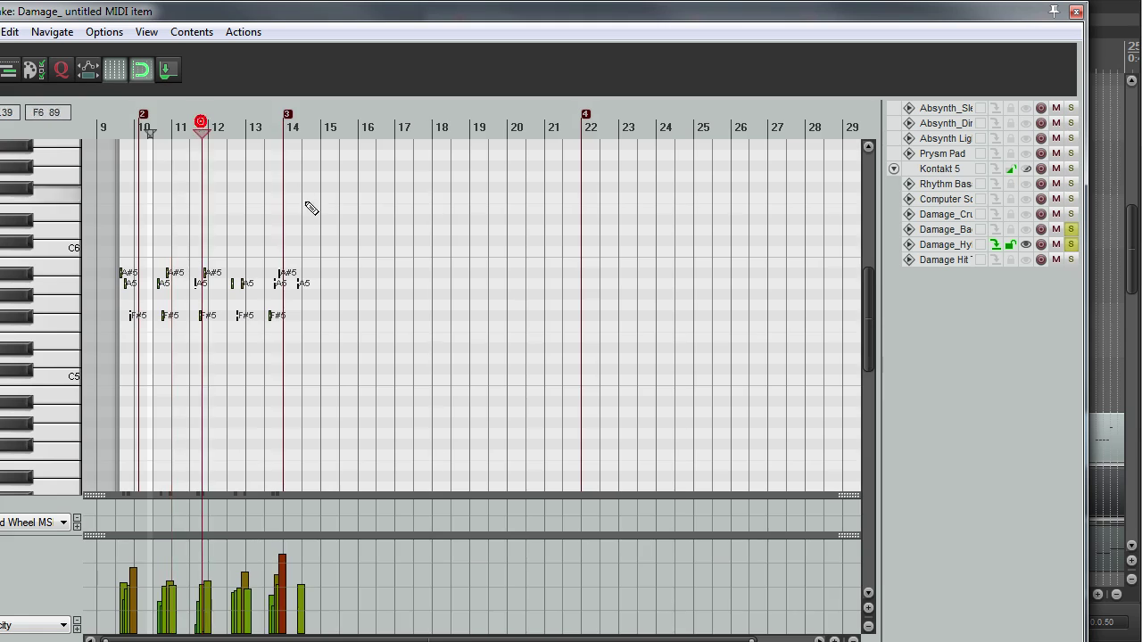
- Delete the leftover A5 note in bar 14 and all notes before bar 12
{"action": "scroll", "coordinate": [309, 205], "scroll_direction": "up", "scroll_amount": 3}
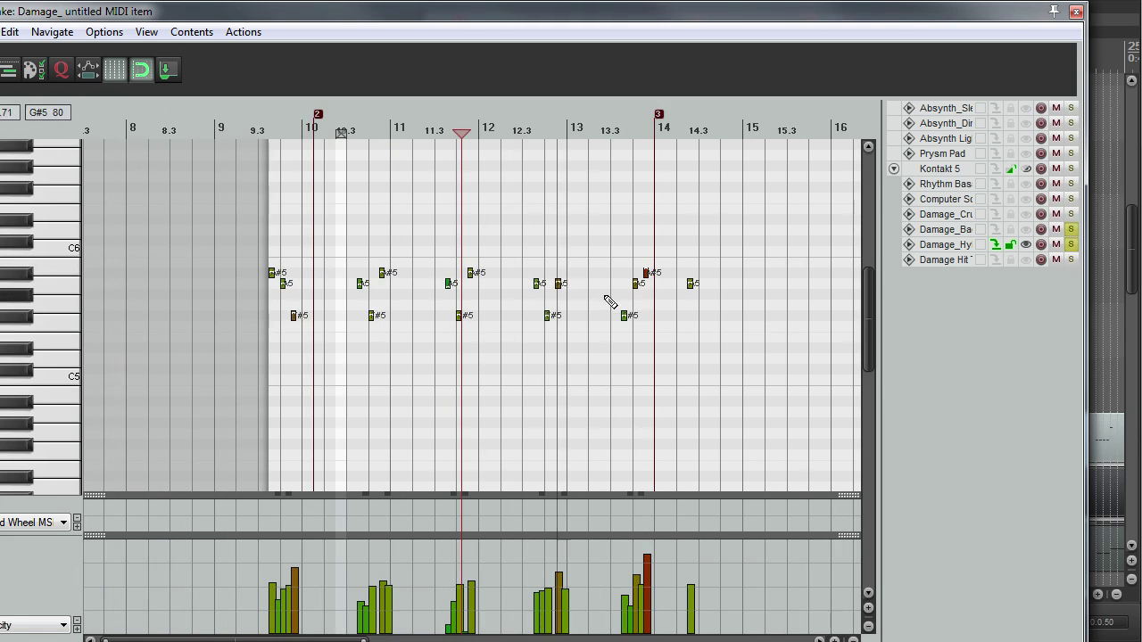
{"action": "scroll", "coordinate": [616, 305], "scroll_direction": "down", "scroll_amount": 1}
{"action": "left_click_drag", "start_coordinate": [871, 292], "coordinate": [870, 331]}
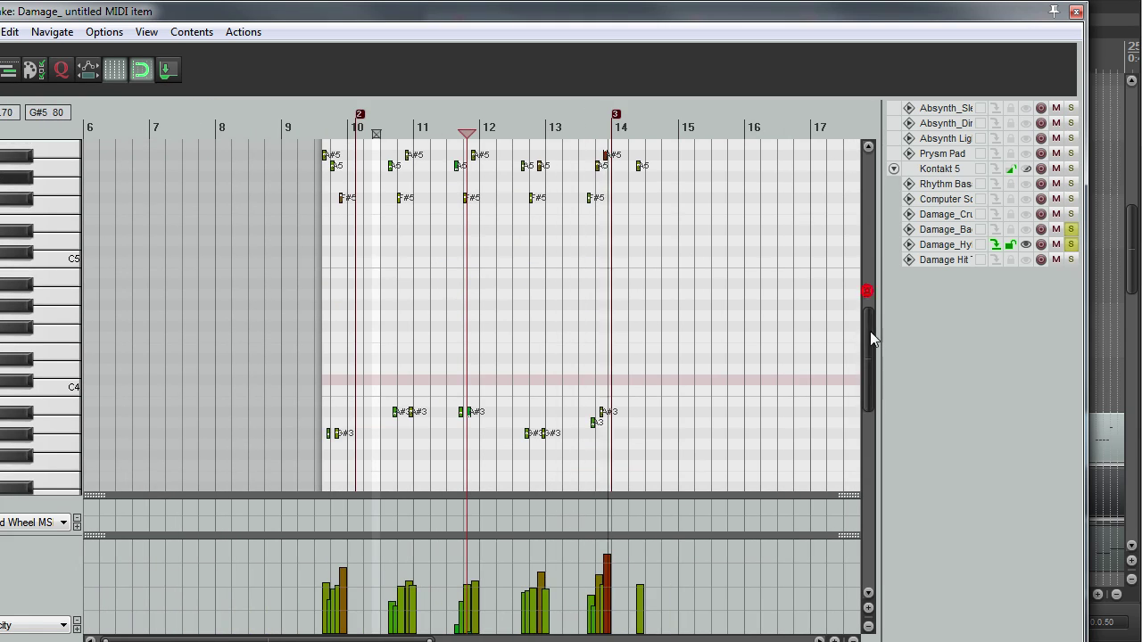
{"action": "left_click_drag", "start_coordinate": [654, 166], "coordinate": [658, 155]}
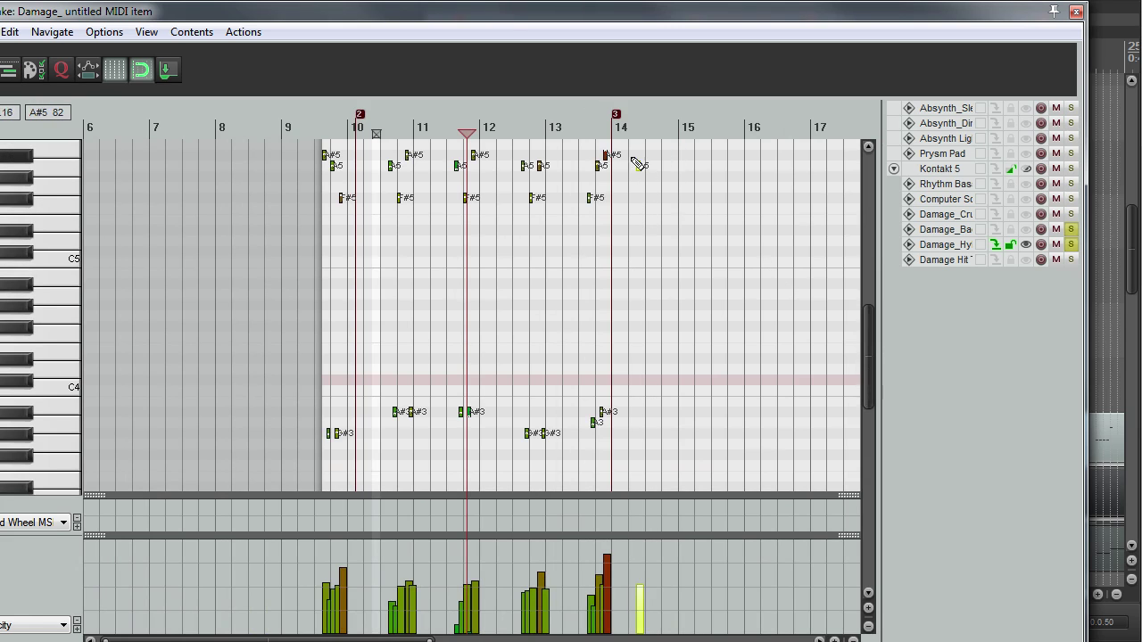
{"action": "left_click_drag", "start_coordinate": [497, 147], "coordinate": [241, 471]}
{"action": "key", "text": "Delete"}
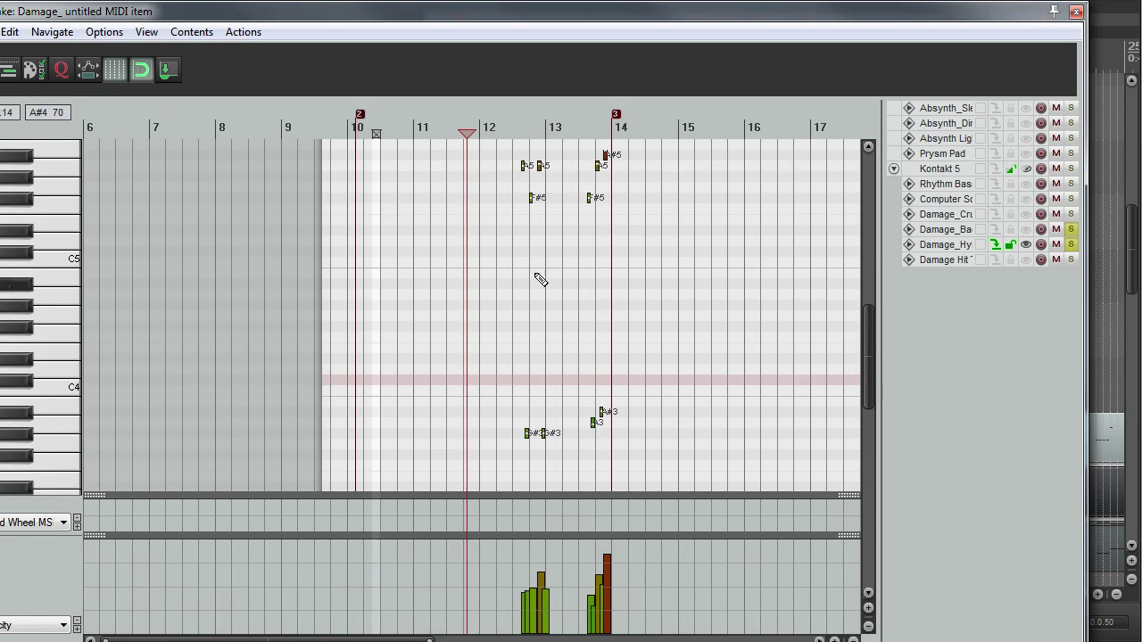
- Copy the remaining notes in bars 12 and 13 and paste them two bars earlier, starting in bar 10
{"action": "left_click_drag", "start_coordinate": [656, 139], "coordinate": [442, 486]}
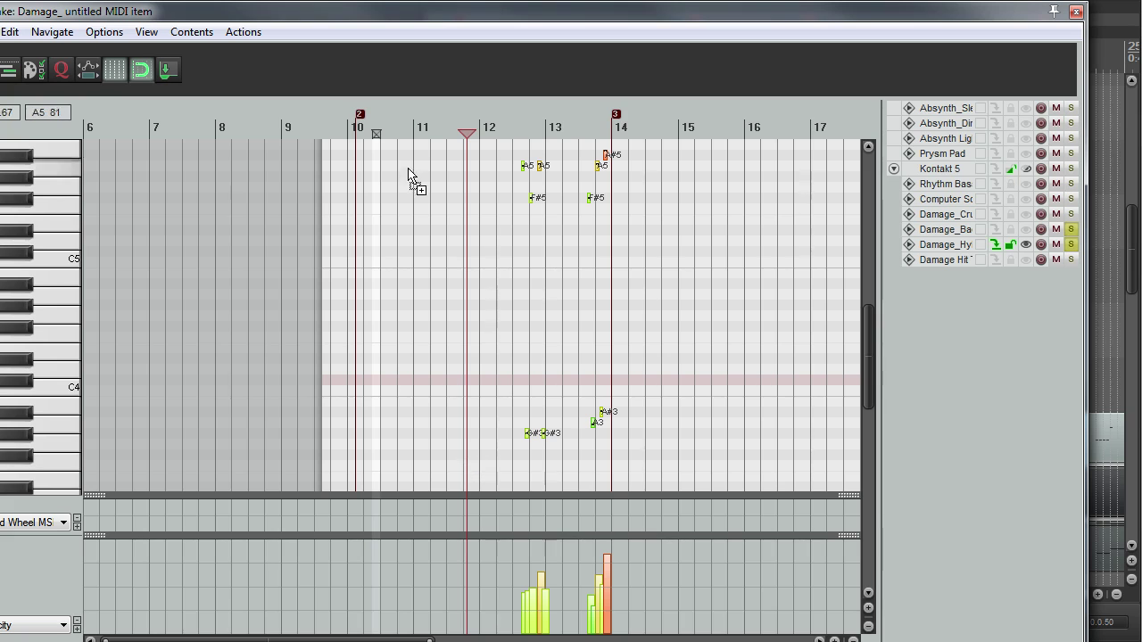
{"action": "left_click", "coordinate": [357, 130]}
{"action": "scroll", "coordinate": [407, 184], "scroll_direction": "up", "scroll_amount": 2}
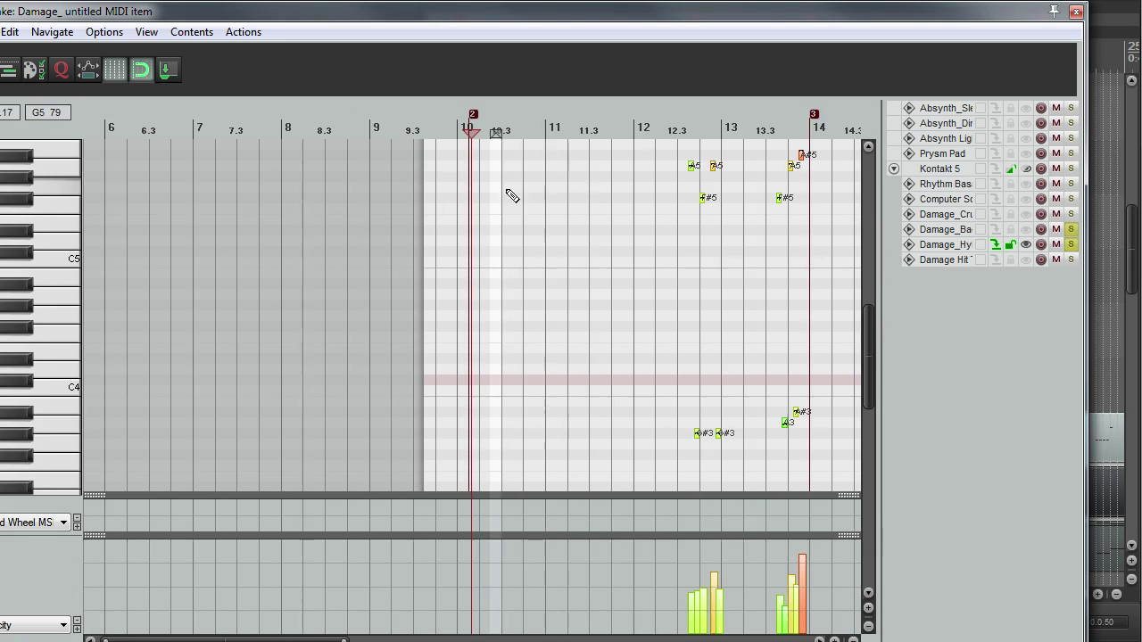
{"action": "left_click", "coordinate": [688, 120]}
{"action": "scroll", "coordinate": [696, 211], "scroll_direction": "up", "scroll_amount": 3}
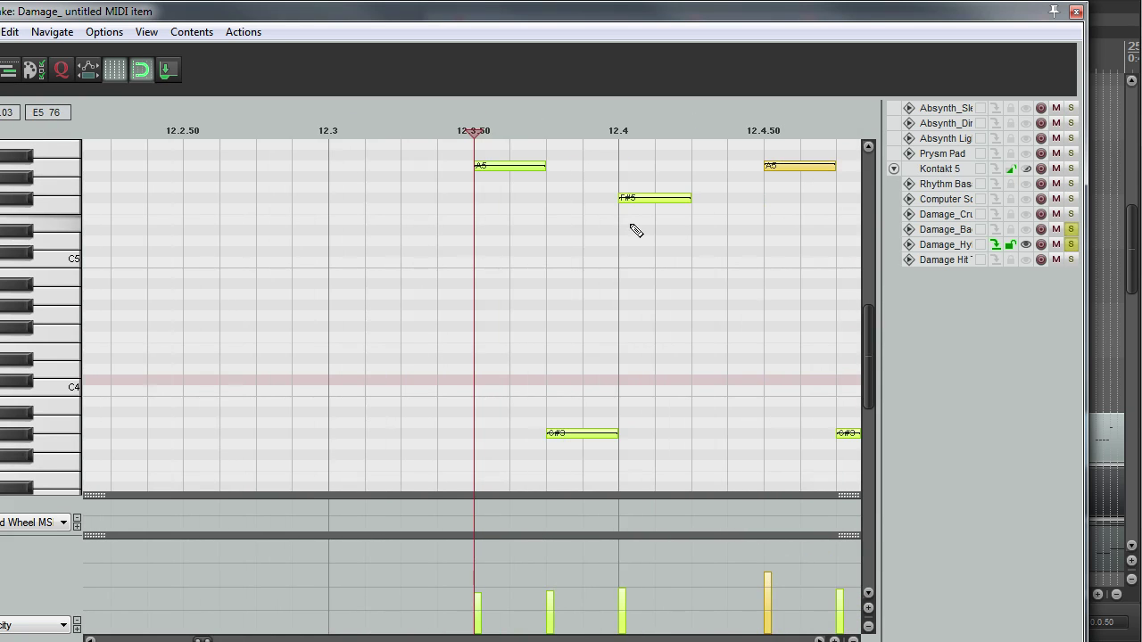
{"action": "scroll", "coordinate": [635, 231], "scroll_direction": "down", "scroll_amount": 5}
{"action": "left_click", "coordinate": [328, 134]}
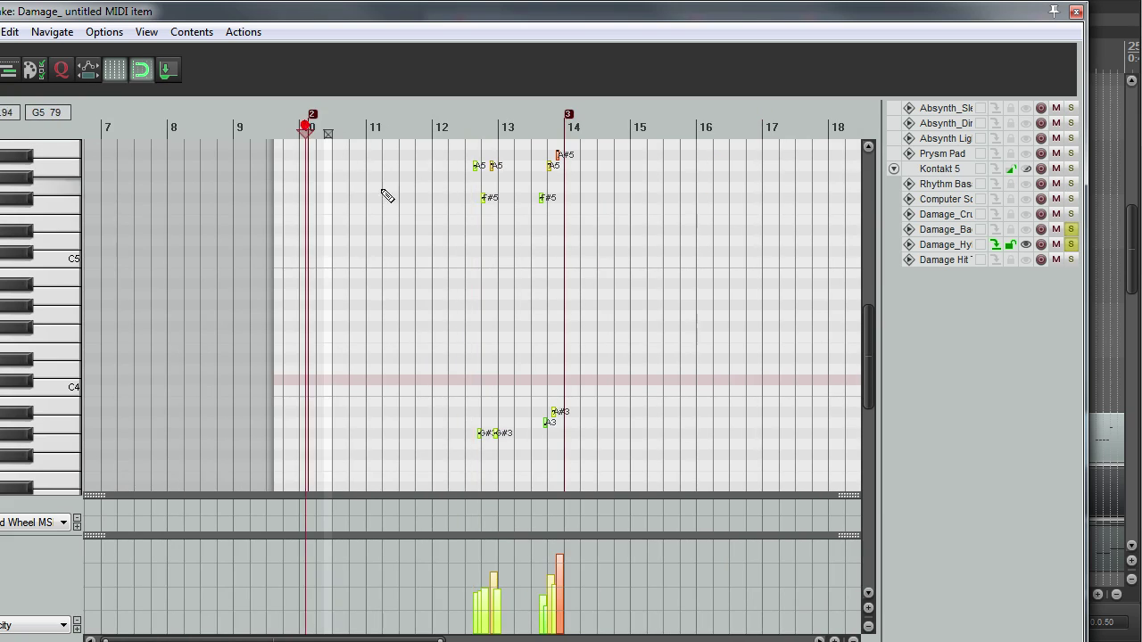
{"action": "scroll", "coordinate": [439, 186], "scroll_direction": "up", "scroll_amount": 5}
{"action": "key", "text": "8"}
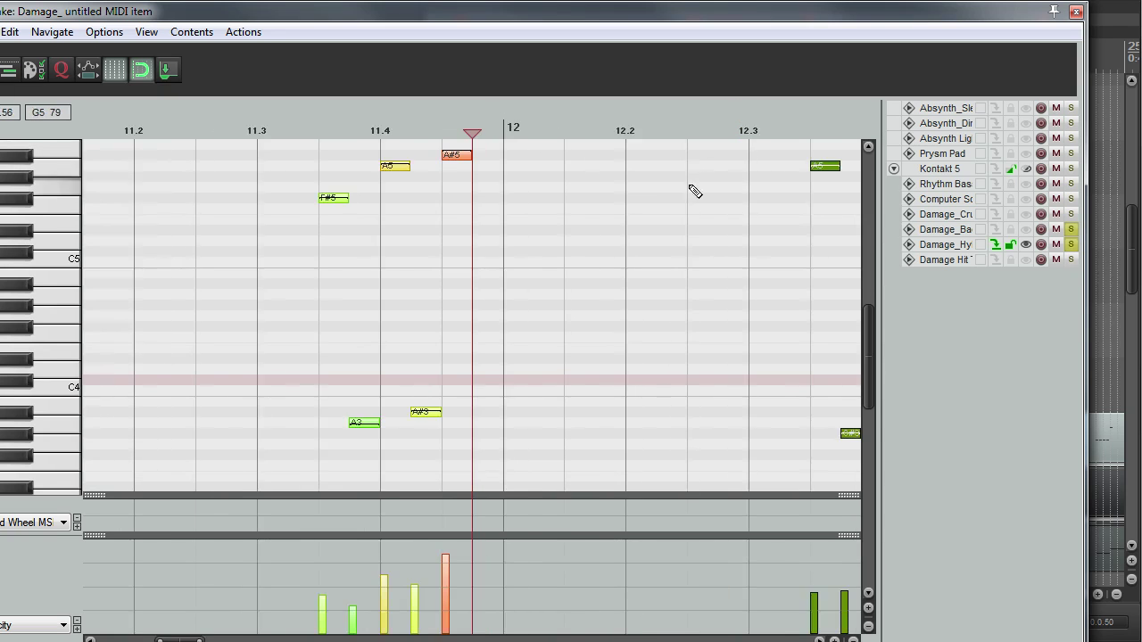
- Copy the four-bar pattern in bars 10 to 13 and paste it four bars on, starting in bar 14
{"action": "scroll", "coordinate": [404, 221], "scroll_direction": "down", "scroll_amount": 3}
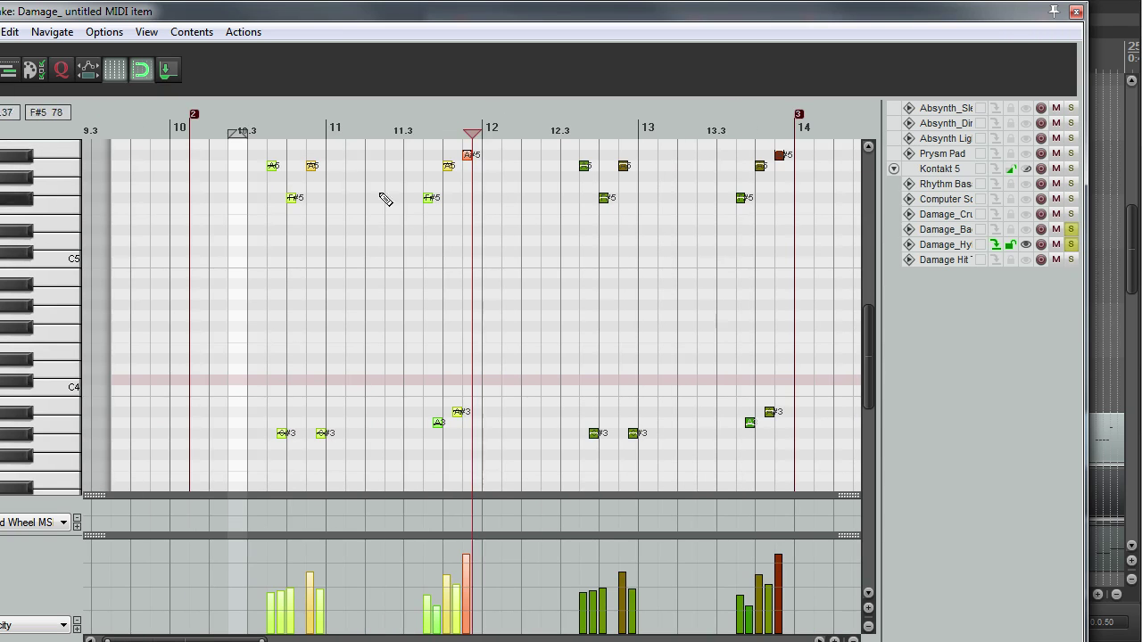
{"action": "left_click", "coordinate": [259, 120]}
{"action": "scroll", "coordinate": [446, 243], "scroll_direction": "down", "scroll_amount": 3}
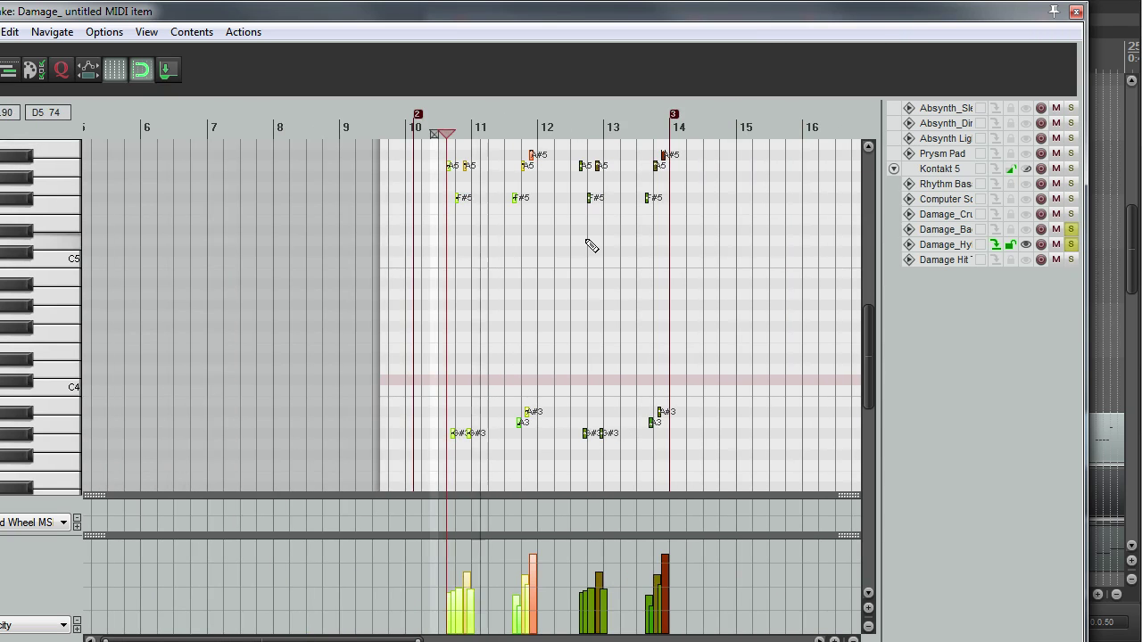
{"action": "scroll", "coordinate": [591, 246], "scroll_direction": "up", "scroll_amount": 2}
{"action": "scroll", "coordinate": [618, 245], "scroll_direction": "down", "scroll_amount": 2}
{"action": "left_click", "coordinate": [729, 140]}
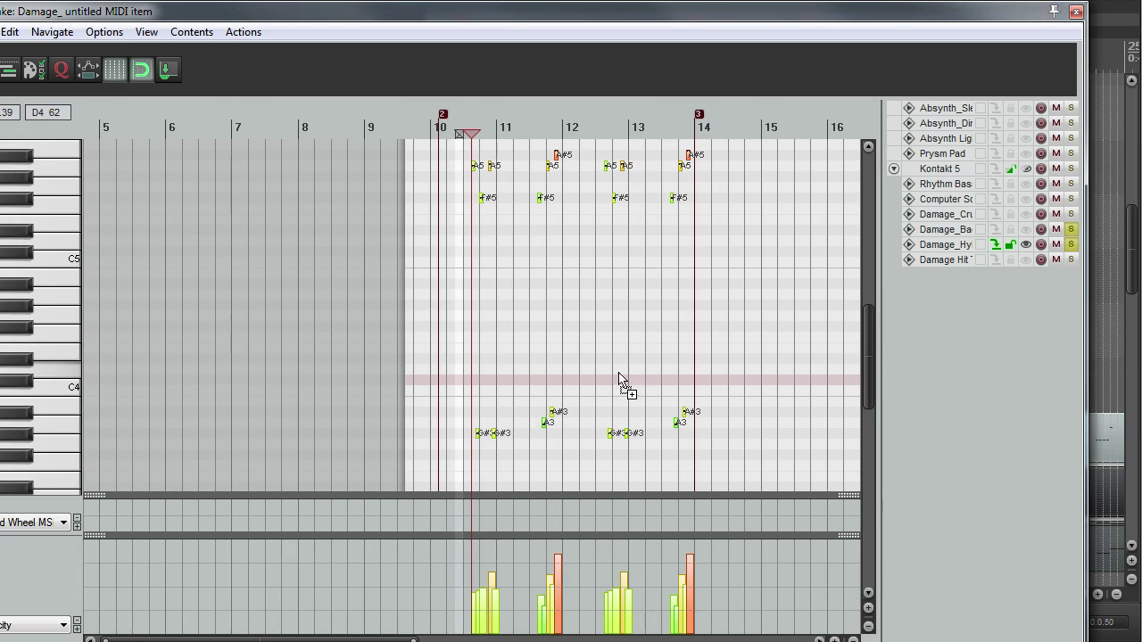
{"action": "left_click", "coordinate": [728, 128]}
{"action": "scroll", "coordinate": [710, 217], "scroll_direction": "up", "scroll_amount": 6}
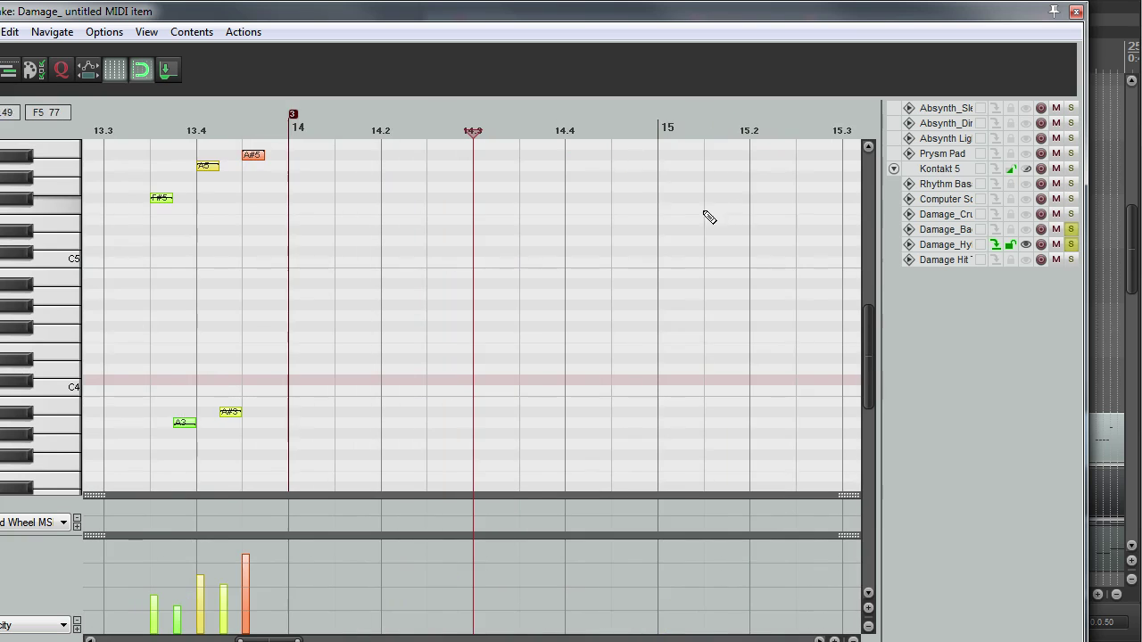
{"action": "scroll", "coordinate": [538, 136], "scroll_direction": "up", "scroll_amount": 3}
{"action": "scroll", "coordinate": [566, 125], "scroll_direction": "up", "scroll_amount": 2}
{"action": "left_click", "coordinate": [619, 127]}
{"action": "scroll", "coordinate": [604, 229], "scroll_direction": "down", "scroll_amount": 8}
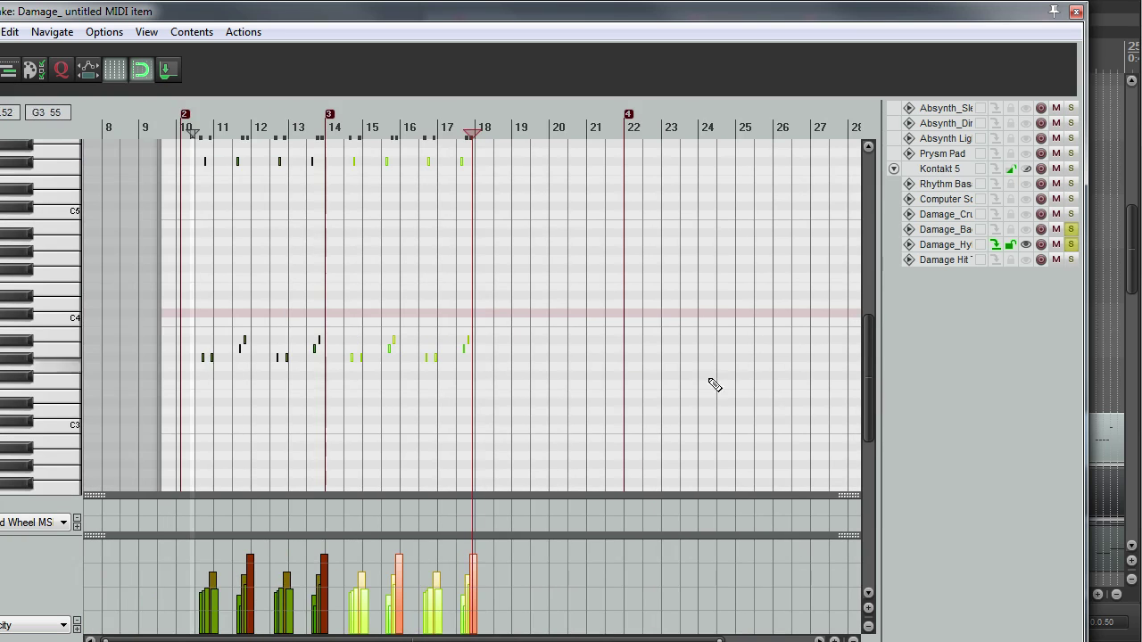
- Paste the eight-bar pattern again from bar 18 and turn off solo on the two Damage tracks
{"action": "scroll", "coordinate": [863, 397], "scroll_direction": "up", "scroll_amount": 3}
{"action": "scroll", "coordinate": [461, 265], "scroll_direction": "right", "scroll_amount": 4}
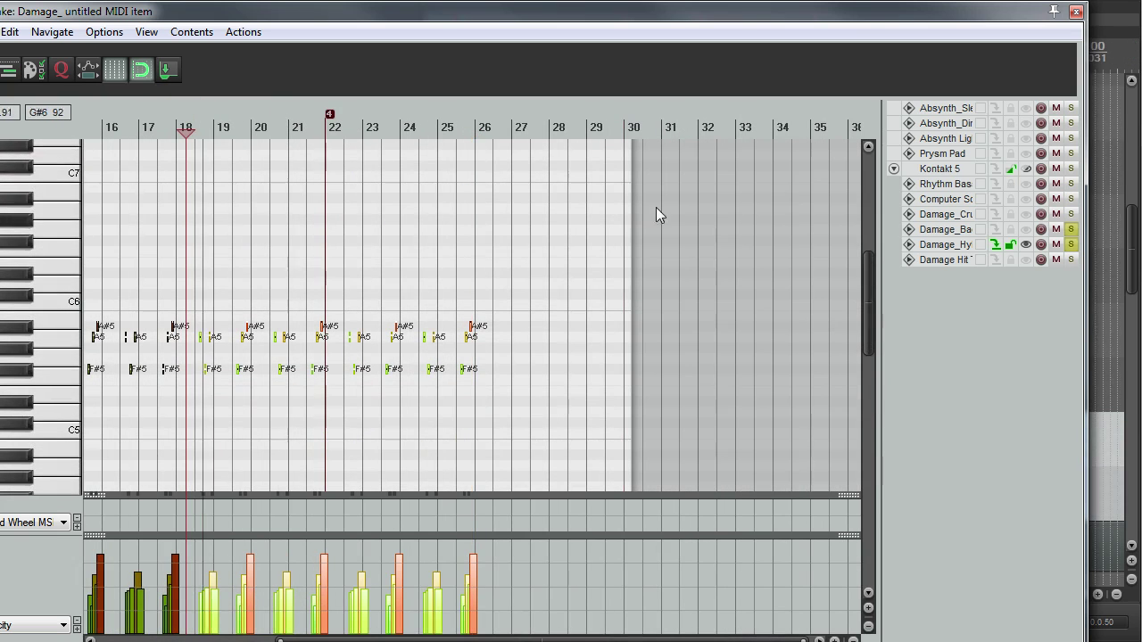
{"action": "left_click", "coordinate": [1071, 240]}
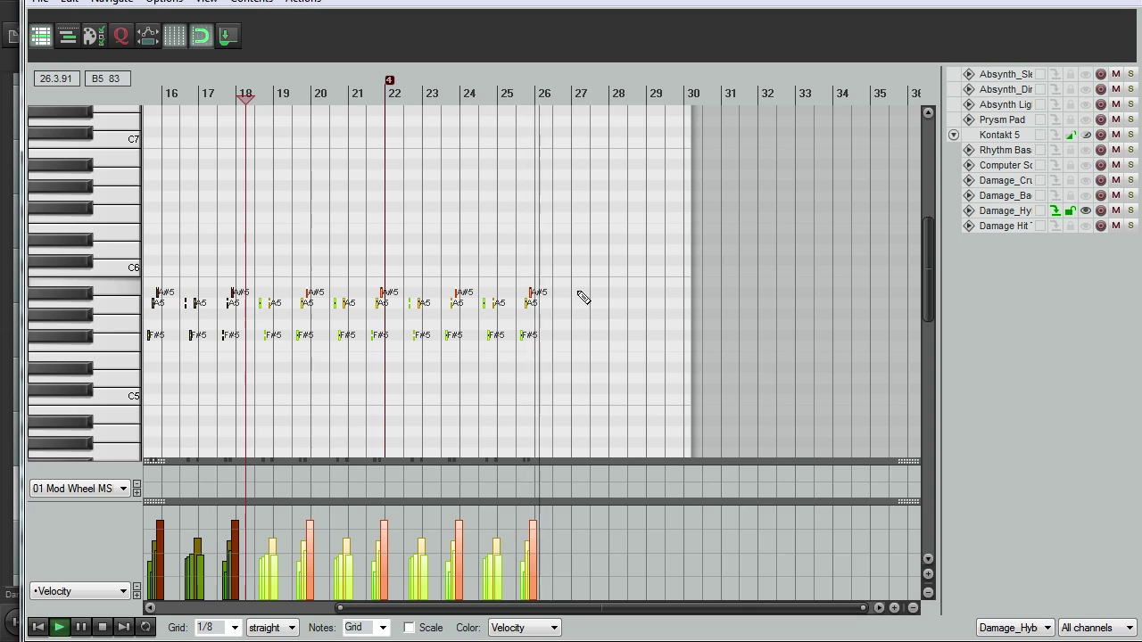
{"action": "left_click_drag", "start_coordinate": [930, 242], "coordinate": [936, 490]}
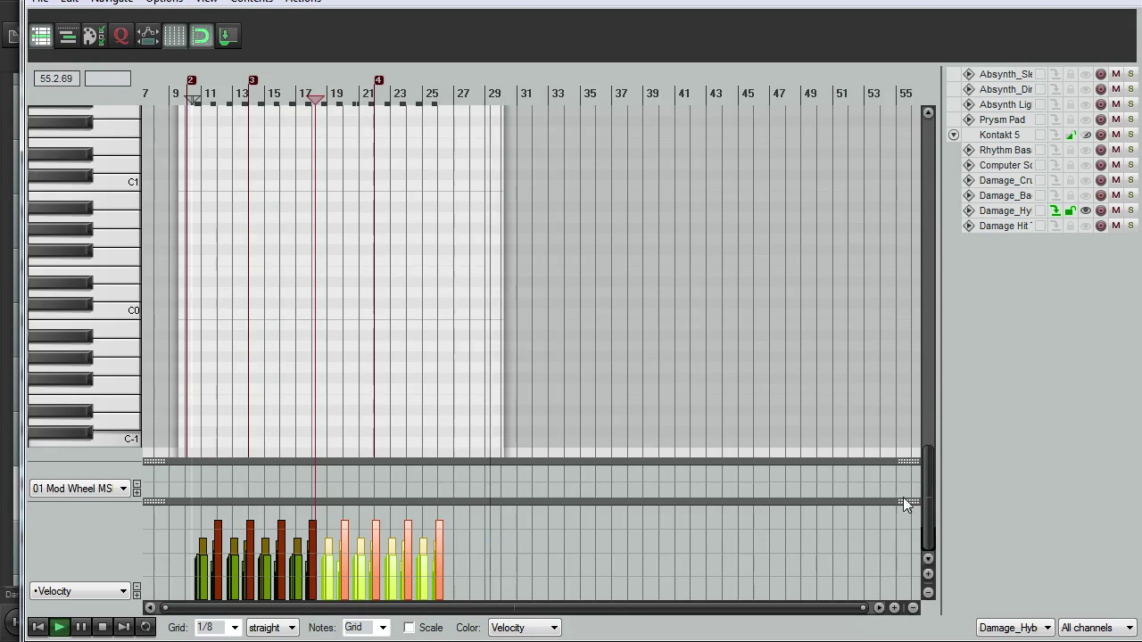
{"action": "left_click_drag", "start_coordinate": [928, 473], "coordinate": [930, 461]}
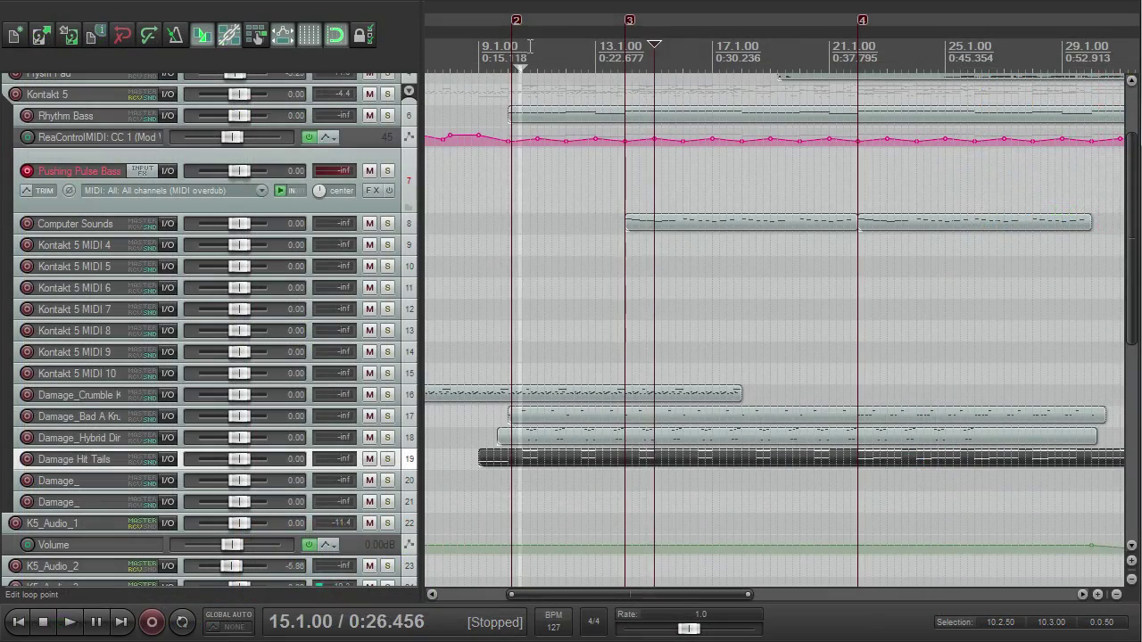
- Record a MIDI part on the armed Pushing Pulse Bass track from marker 4 to about bar 35
{"action": "left_click", "coordinate": [523, 125]}
{"action": "key", "text": "space"}
{"action": "scroll", "coordinate": [619, 154], "scroll_direction": "up", "scroll_amount": 2}
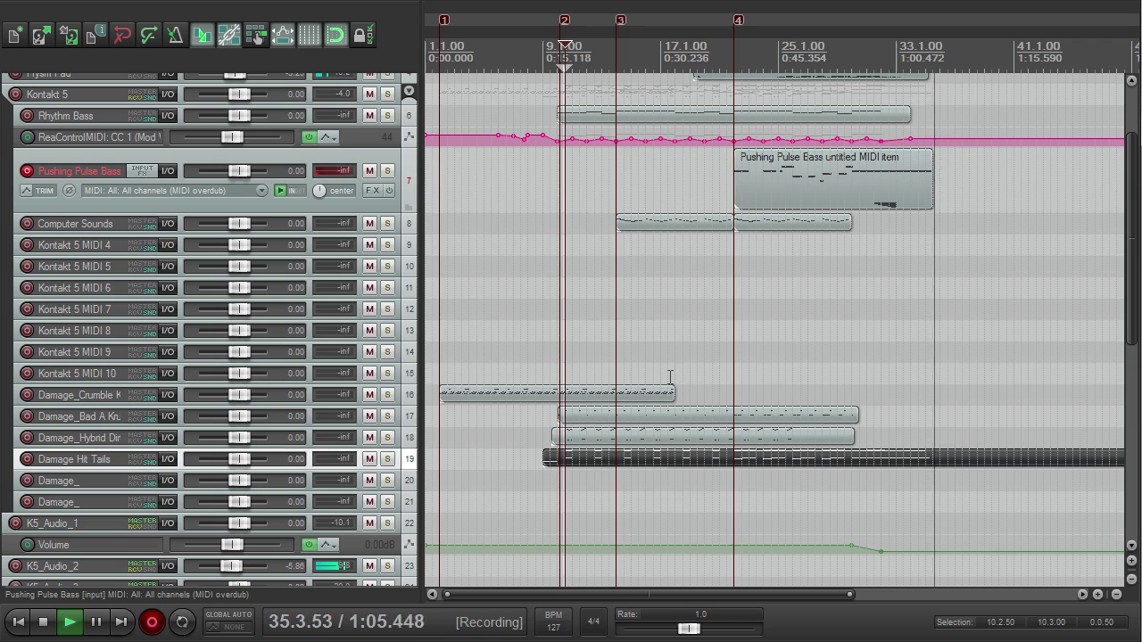
{"action": "key", "text": "space"}
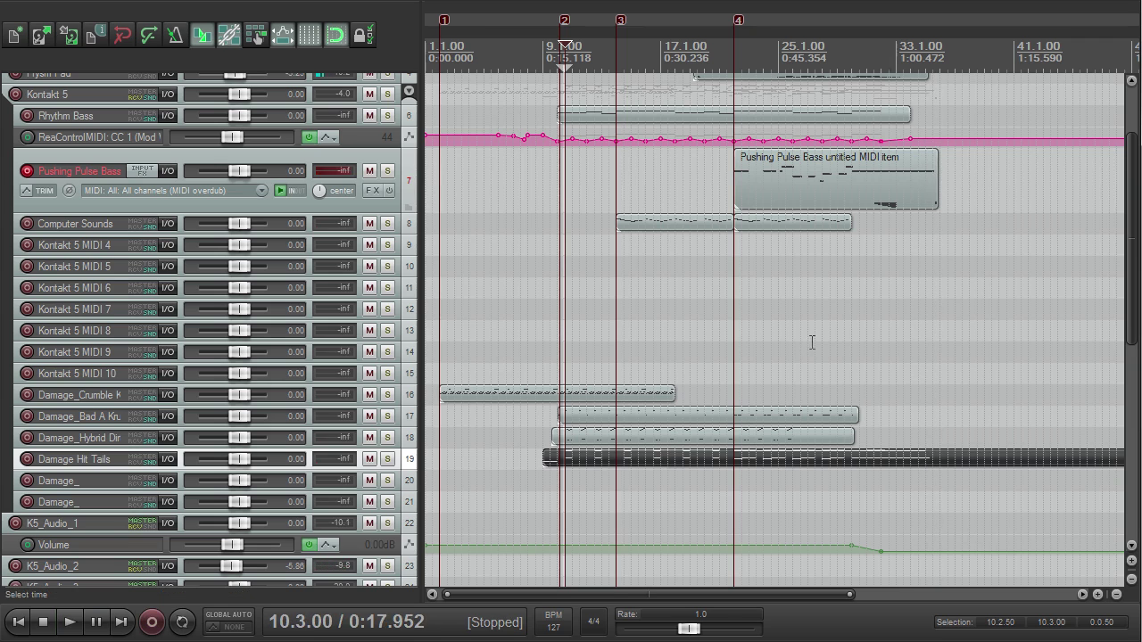
- Open the recorded Pushing Pulse Bass item and quantize its notes' positions and ends to a straight 1/8 grid at 100% strength
{"action": "double_click", "coordinate": [812, 178]}
{"action": "scroll", "coordinate": [637, 202], "scroll_direction": "up", "scroll_amount": 3}
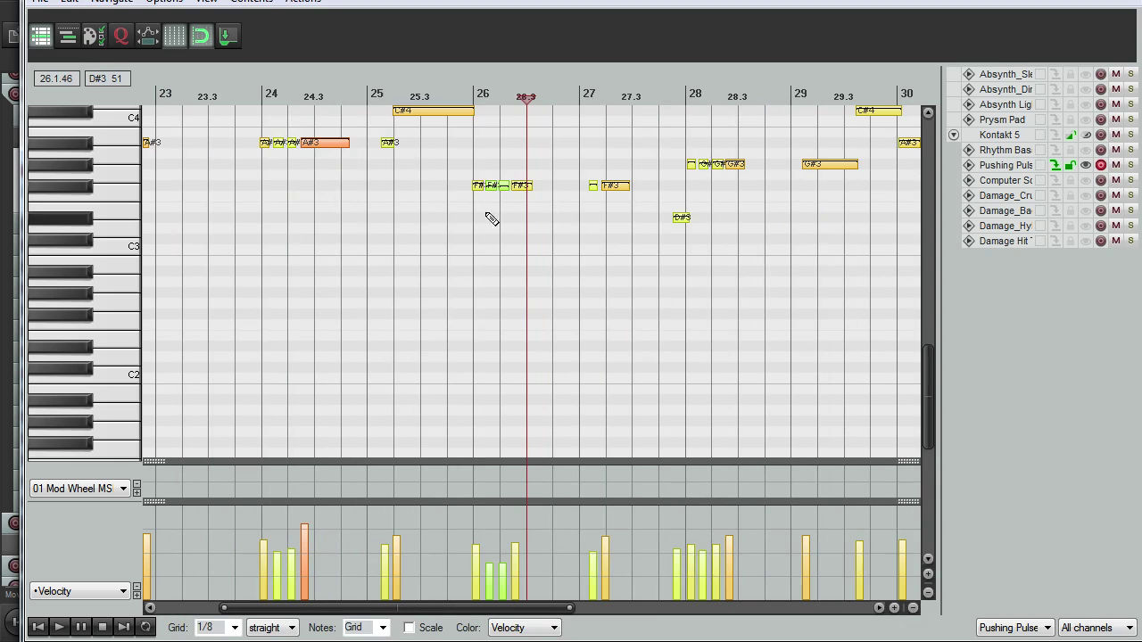
{"action": "key", "text": "ctrl+q"}
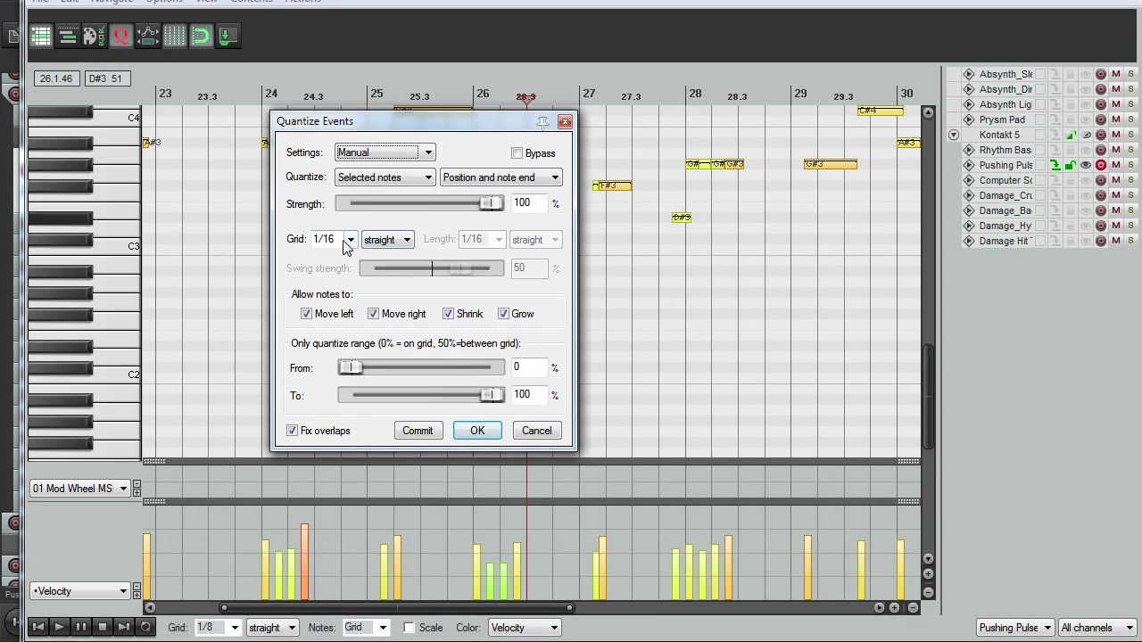
{"action": "left_click", "coordinate": [477, 431]}
{"action": "scroll", "coordinate": [386, 237], "scroll_direction": "down", "scroll_amount": 2}
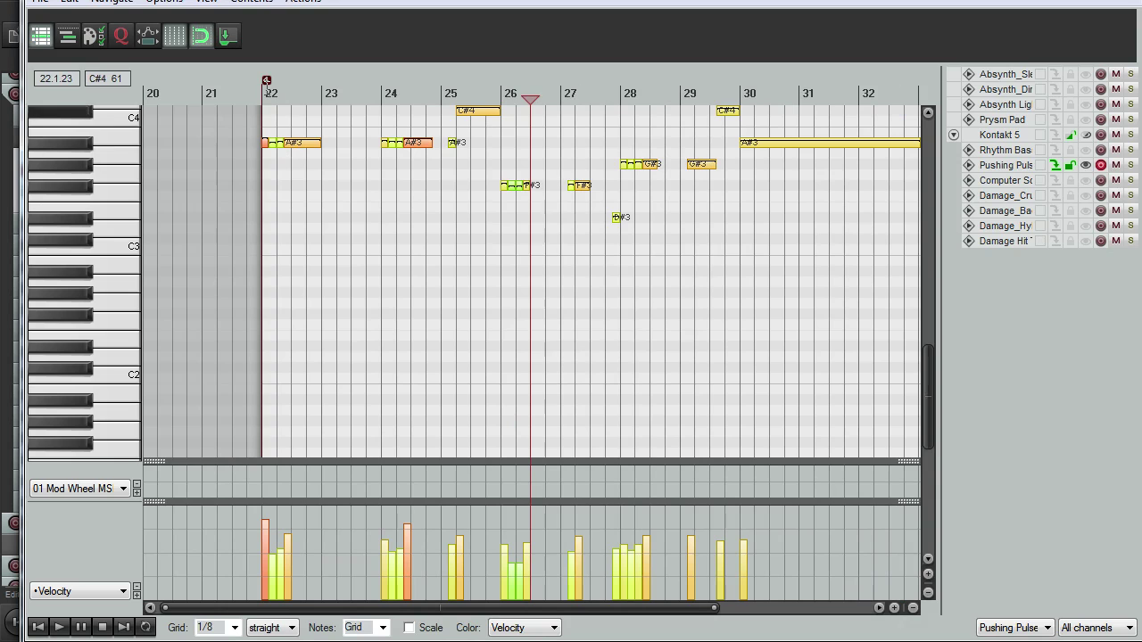
{"action": "scroll", "coordinate": [365, 201], "scroll_direction": "up", "scroll_amount": 3}
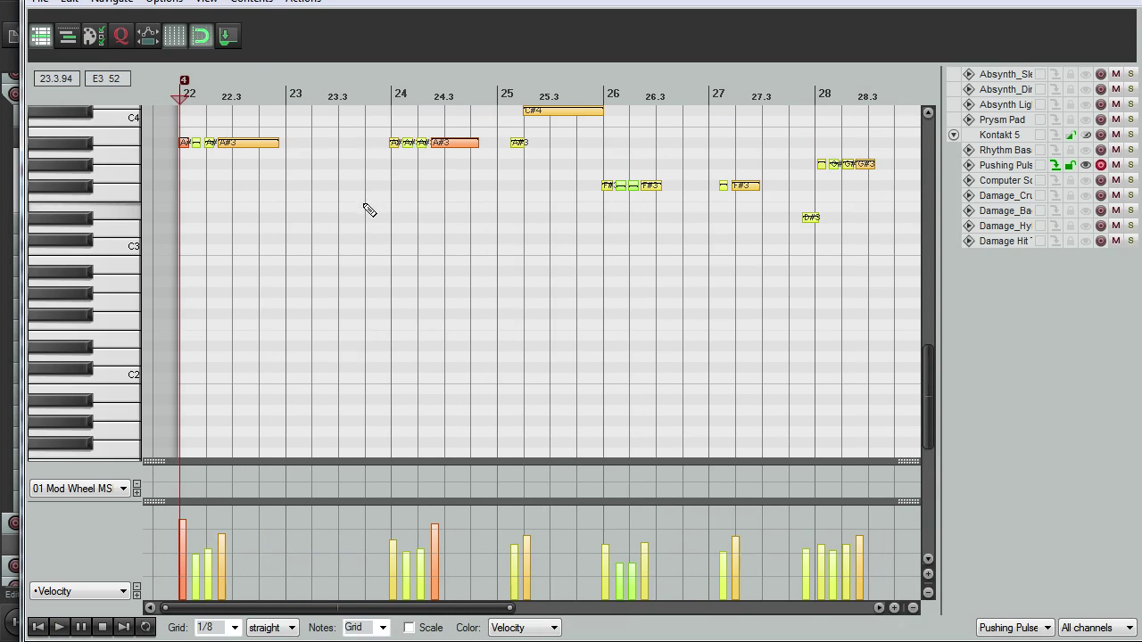
{"action": "key", "text": "ctrl+q"}
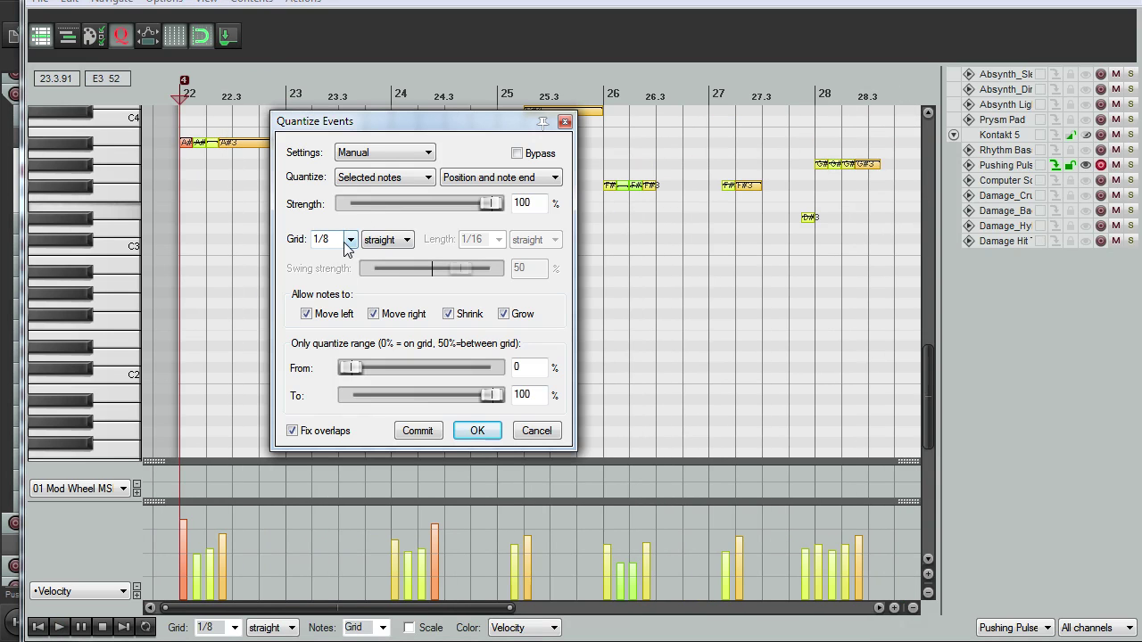
{"action": "left_click", "coordinate": [477, 431]}
- Add two A#3 notes in the first half of bar 23, auditioning the bass part from bar 22
{"action": "scroll", "coordinate": [525, 179], "scroll_direction": "up", "scroll_amount": 1}
{"action": "key", "text": "space"}
{"action": "scroll", "coordinate": [569, 183], "scroll_direction": "down", "scroll_amount": 2}
{"action": "scroll", "coordinate": [755, 163], "scroll_direction": "down", "scroll_amount": 2}
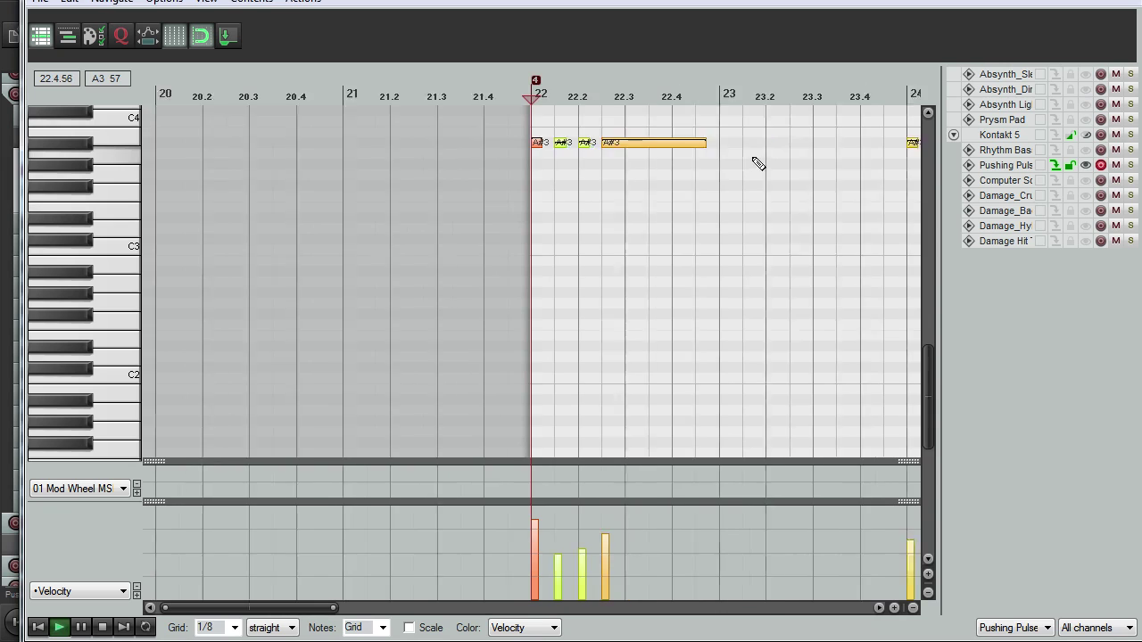
{"action": "left_click", "coordinate": [306, 143]}
{"action": "key", "text": "space"}
{"action": "left_click", "coordinate": [333, 151]}
{"action": "key", "text": "space"}
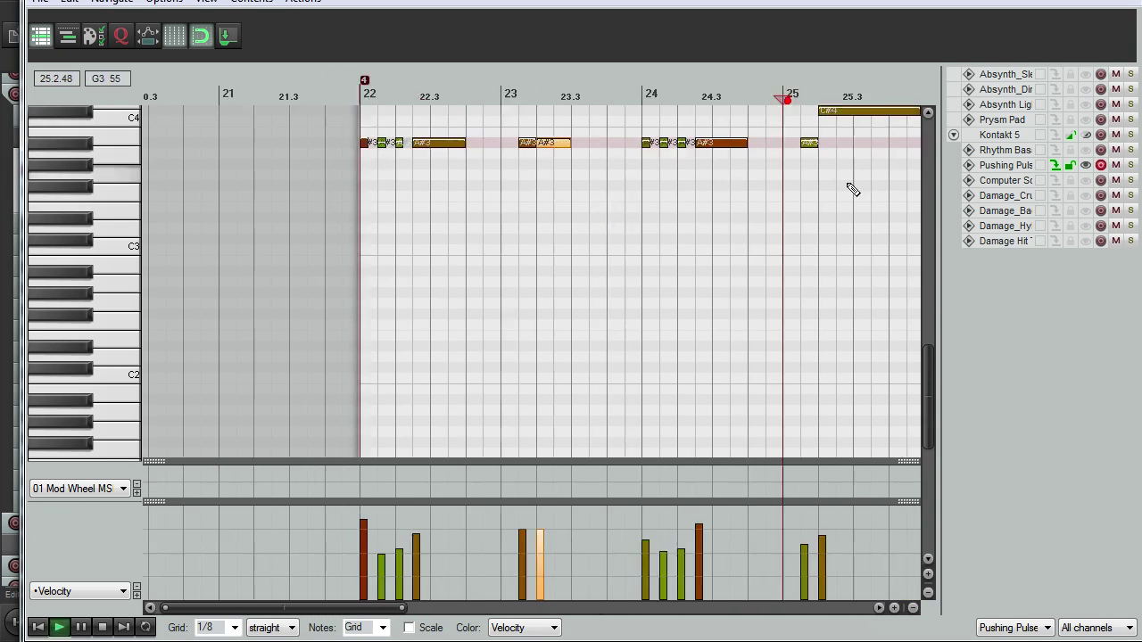
- Lower the velocity of the D#3 note before bar 28 to nearly zero and trim the C#4 note to end at bar 30
{"action": "scroll", "coordinate": [854, 186], "scroll_direction": "down", "scroll_amount": 2}
{"action": "scroll", "coordinate": [639, 391], "scroll_direction": "up", "scroll_amount": 2}
{"action": "scroll", "coordinate": [639, 391], "scroll_direction": "up", "scroll_amount": 1}
{"action": "left_click_drag", "start_coordinate": [666, 549], "coordinate": [666, 598]}
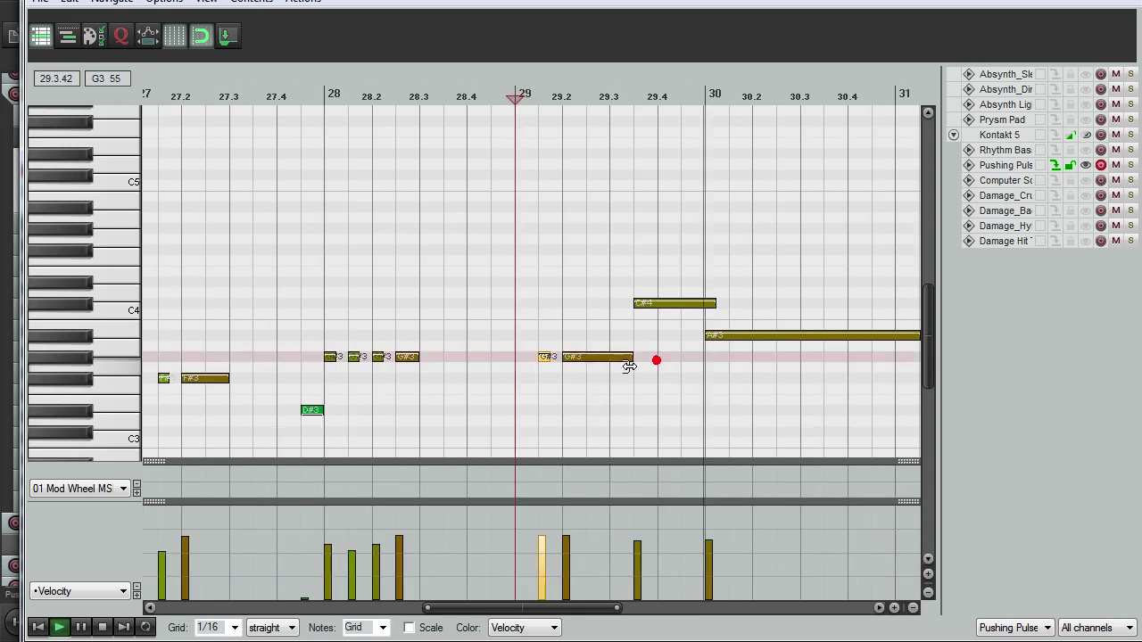
{"action": "left_click_drag", "start_coordinate": [716, 303], "coordinate": [705, 304]}
- Show the Pitch data in an enlarged lane, shift the pitch bend ramp at bar 30 about half a bar right, and close the editor
{"action": "scroll", "coordinate": [625, 303], "scroll_direction": "down", "scroll_amount": 4}
{"action": "left_click", "coordinate": [81, 489]}
{"action": "left_click", "coordinate": [55, 148]}
{"action": "scroll", "coordinate": [582, 218], "scroll_direction": "up", "scroll_amount": 4}
{"action": "left_click_drag", "start_coordinate": [580, 462], "coordinate": [580, 339]}
{"action": "scroll", "coordinate": [579, 426], "scroll_direction": "down", "scroll_amount": 3}
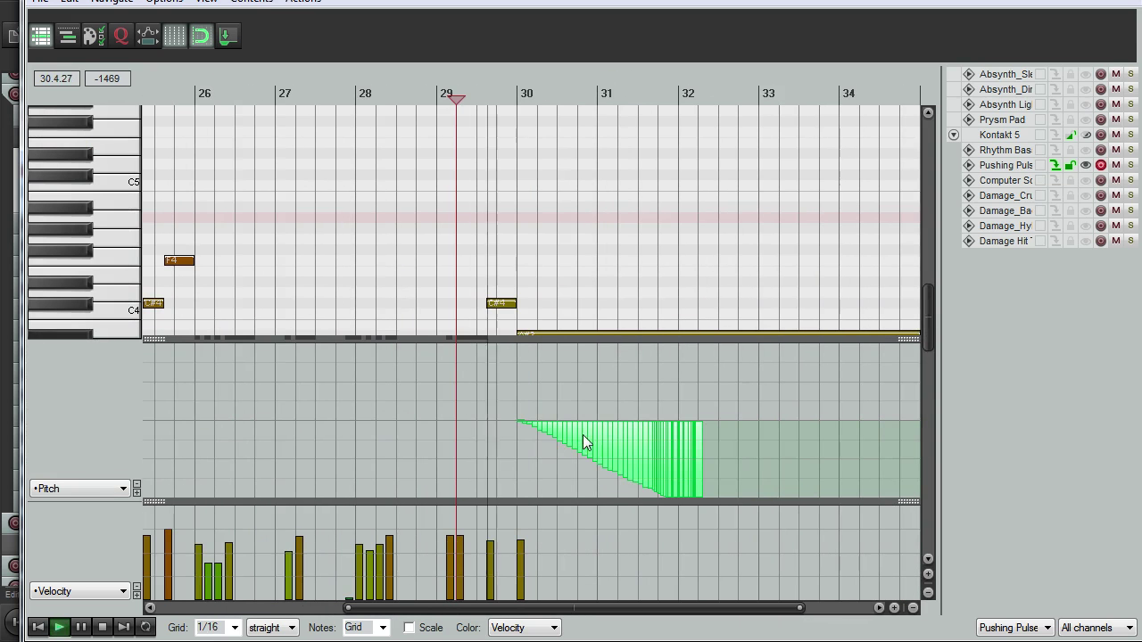
{"action": "left_click_drag", "start_coordinate": [583, 434], "coordinate": [619, 436]}
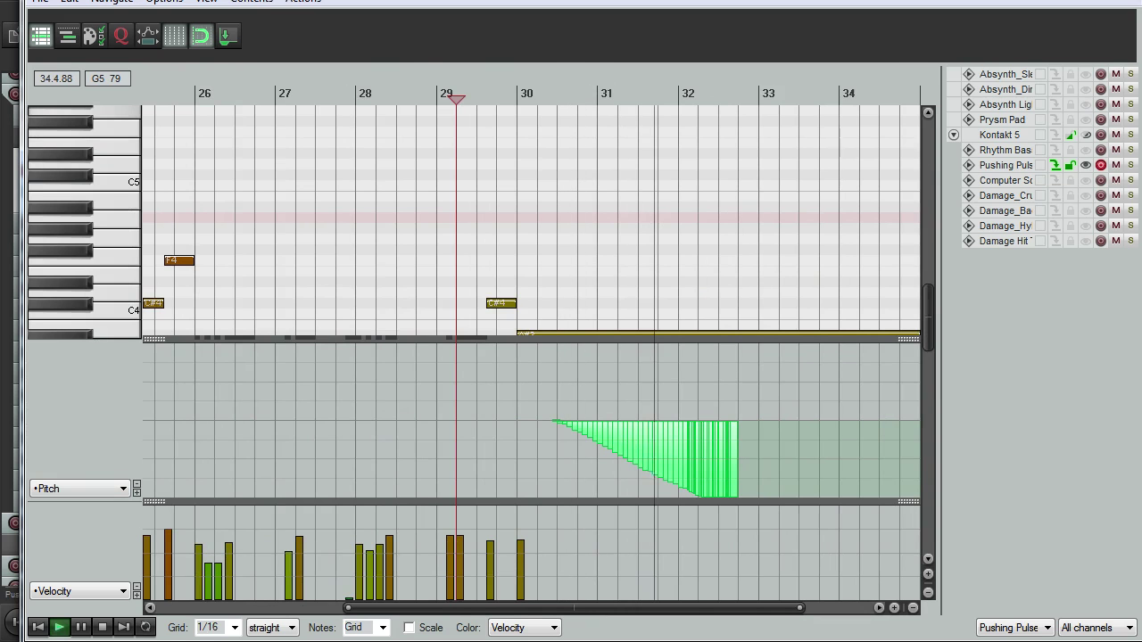
{"action": "key", "text": "Escape"}
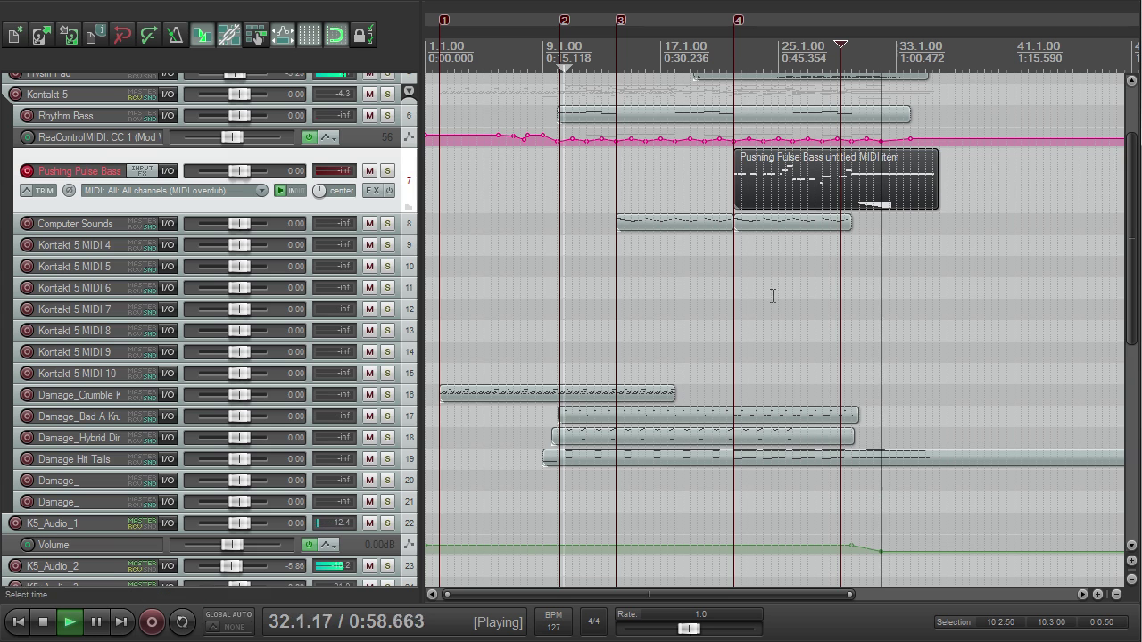
- Disarm the Pushing Pulse Bass track and lower the K5_Audio_2 volume to -11.2 dB
{"action": "left_click", "coordinate": [27, 171]}
{"action": "key", "text": "space"}
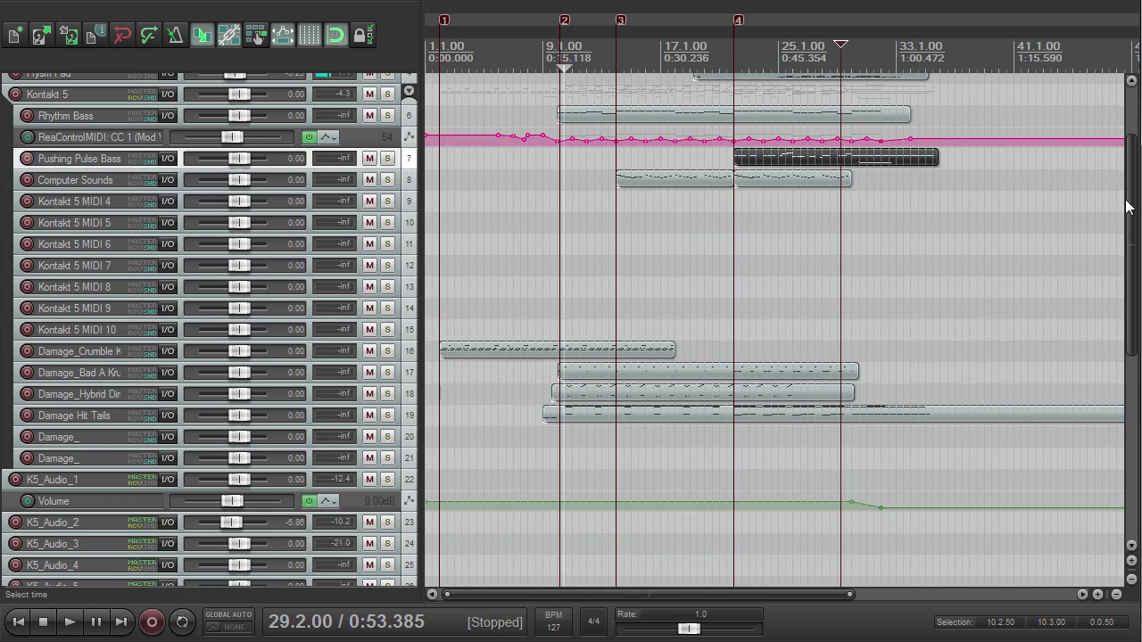
{"action": "left_click_drag", "start_coordinate": [1126, 207], "coordinate": [1126, 416]}
{"action": "key", "text": "space"}
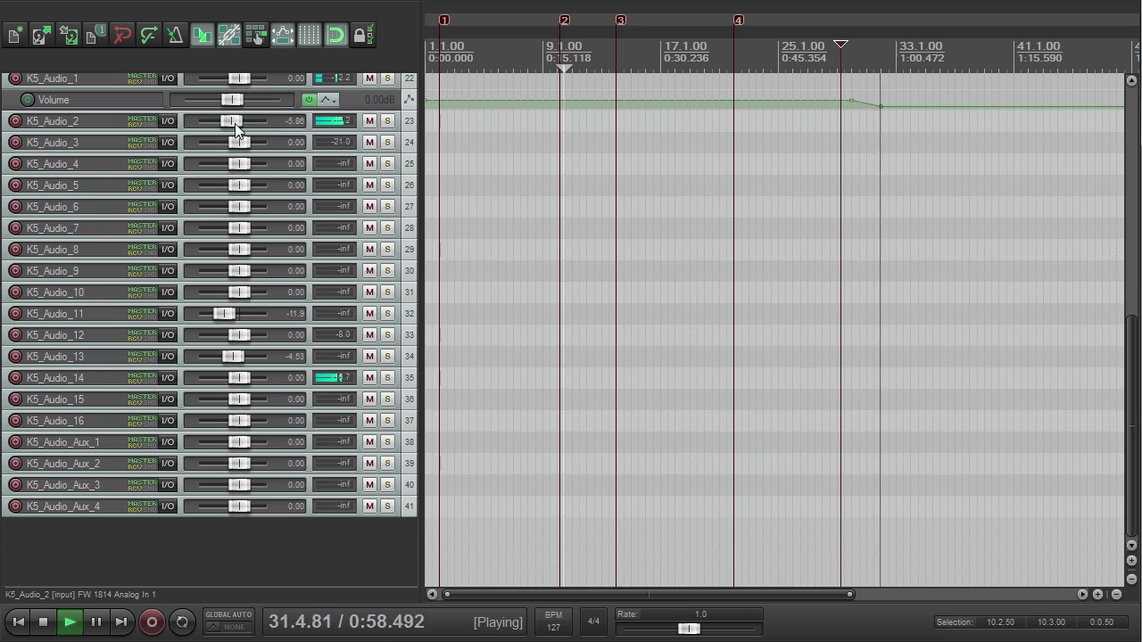
{"action": "left_click_drag", "start_coordinate": [235, 123], "coordinate": [224, 120]}
- Move the play position to bar 3 and listen to the track from there
{"action": "key", "text": "space"}
{"action": "key", "text": "space"}
{"action": "left_click", "coordinate": [452, 42]}
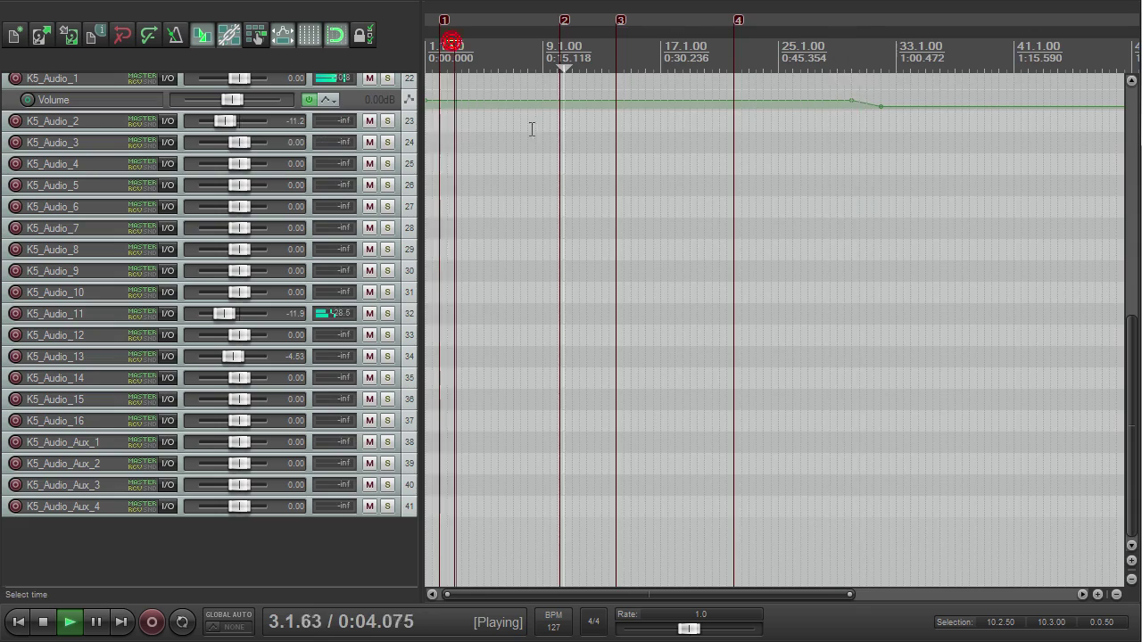
{"action": "key", "text": "space"}
- Expand the first Aerobic Kit in the Kontakt rack and open the Damage library's Loop Menus folder under 01 Rhythmic Suites
{"action": "scroll", "coordinate": [1043, 259], "scroll_direction": "up", "scroll_amount": 5}
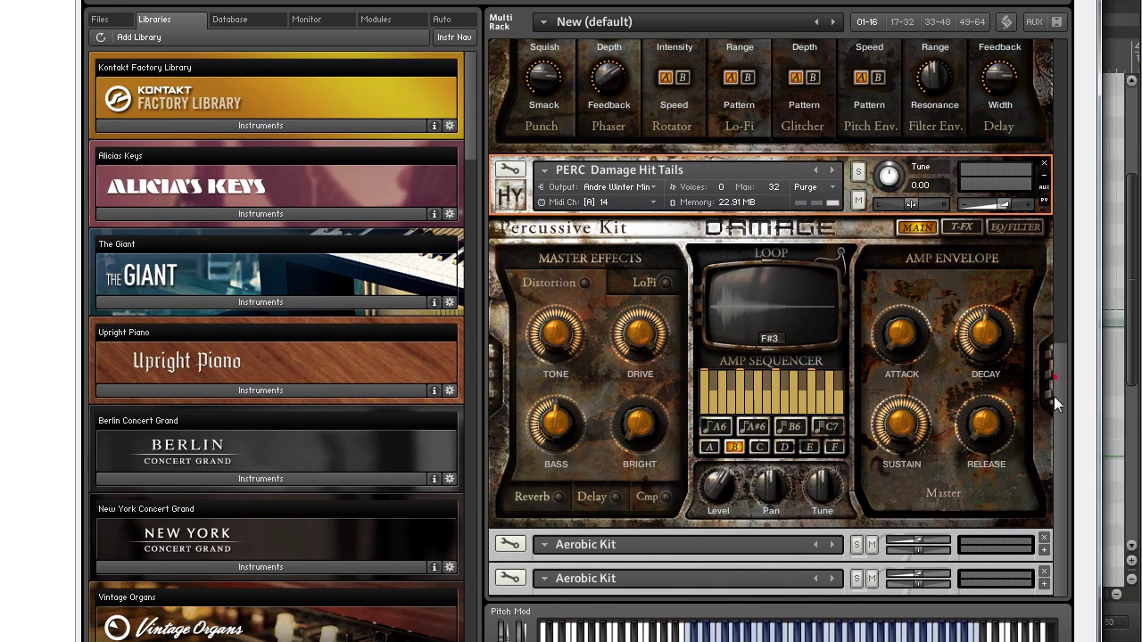
{"action": "left_click", "coordinate": [1044, 551]}
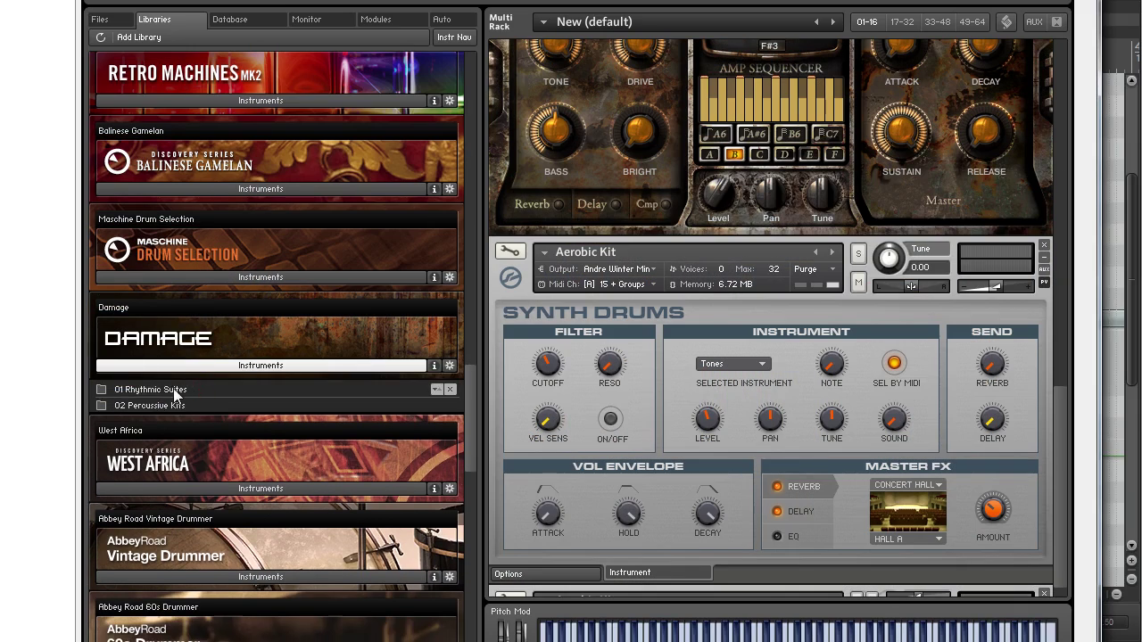
{"action": "double_click", "coordinate": [174, 393]}
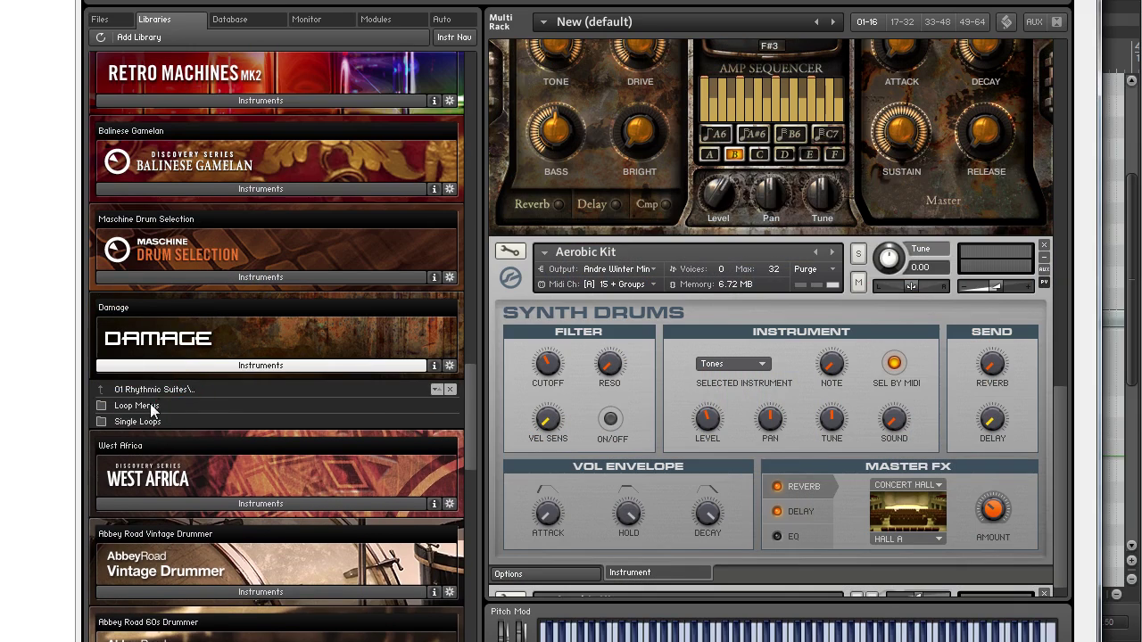
{"action": "double_click", "coordinate": [148, 406]}
{"action": "scroll", "coordinate": [187, 420], "scroll_direction": "down", "scroll_amount": 3}
{"action": "scroll", "coordinate": [248, 434], "scroll_direction": "down", "scroll_amount": 1}
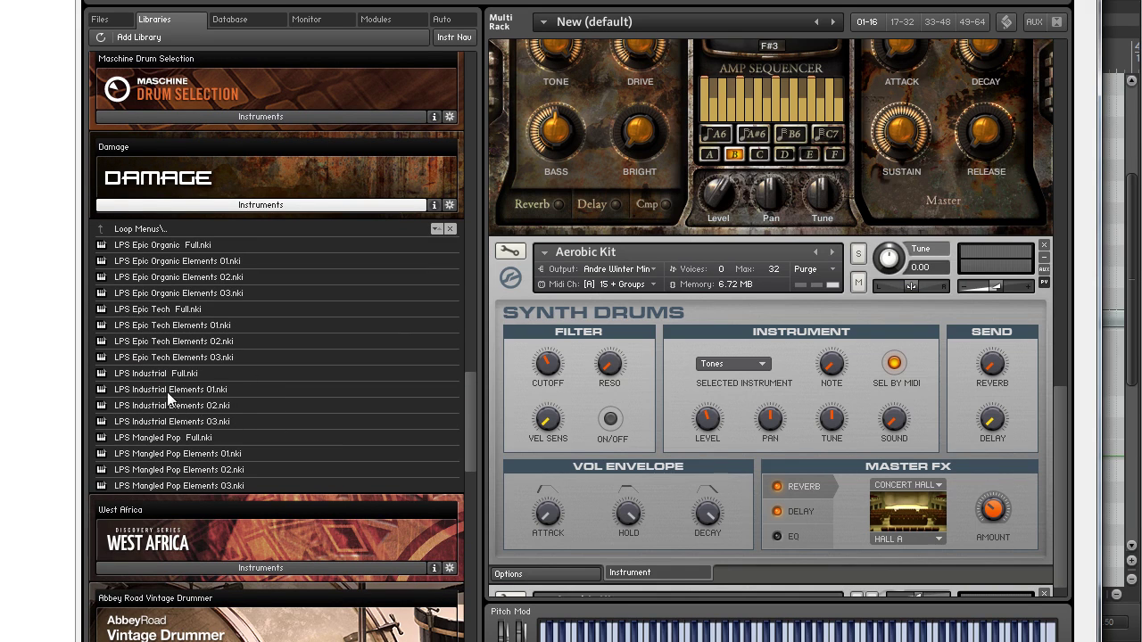
- Go through the LPS Epic Tech Elements 01 and 02 loop presets and pick LPS Epic Tech Elements 03
{"action": "left_click", "coordinate": [127, 326]}
{"action": "left_click", "coordinate": [136, 344]}
{"action": "left_click", "coordinate": [159, 325]}
{"action": "left_click", "coordinate": [159, 359]}
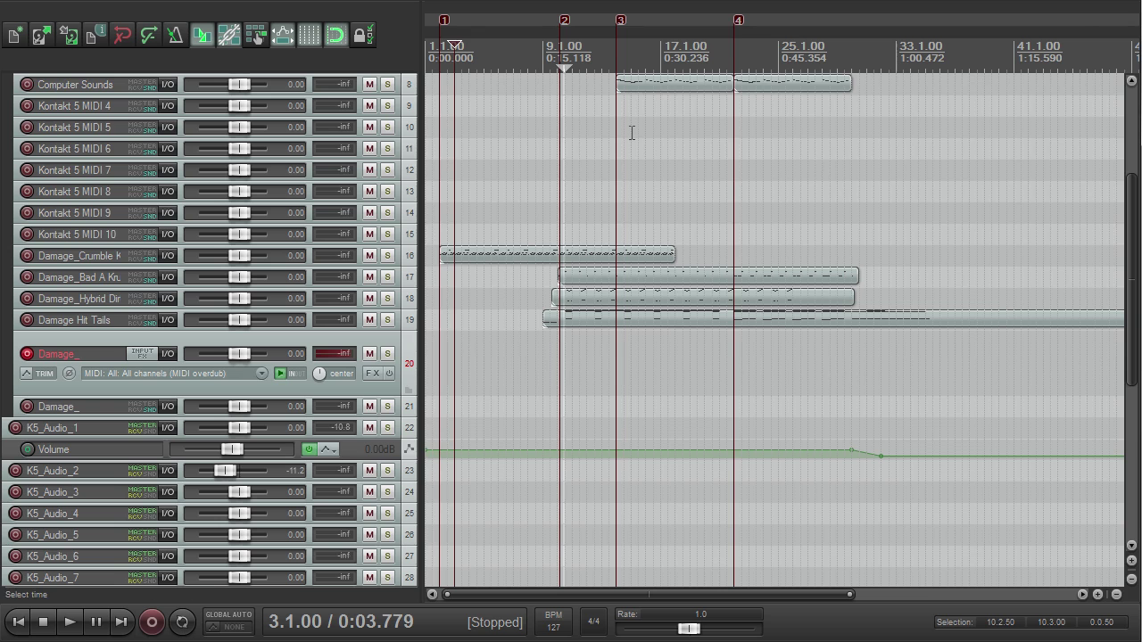
- Record a MIDI part on the armed Damage_ track from bar 3 to about bar 24 and play it back
{"action": "key", "text": "ctrl+r"}
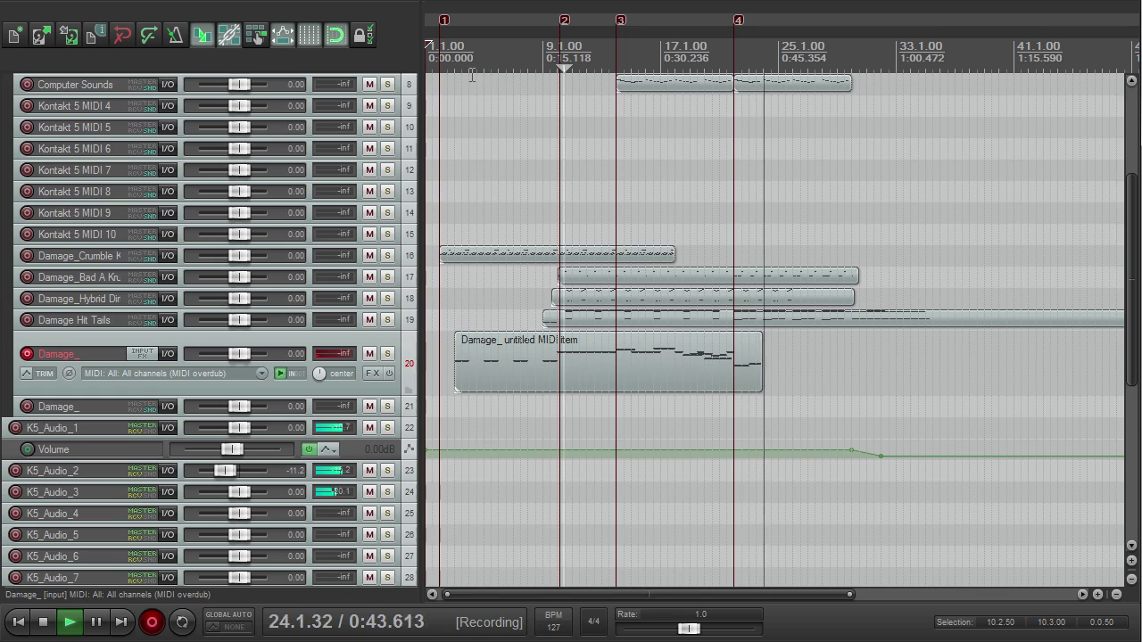
{"action": "key", "text": "space"}
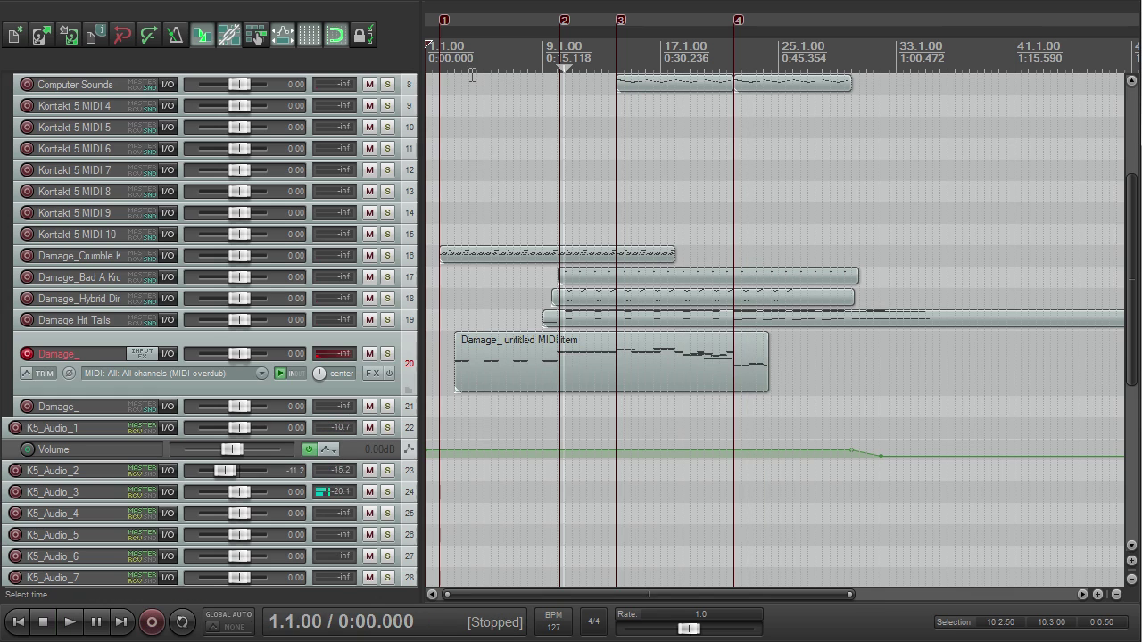
{"action": "key", "text": "space"}
- Open the new Damage_ item and quantize all its notes to a straight 1/16 grid at 100% strength
{"action": "double_click", "coordinate": [563, 354]}
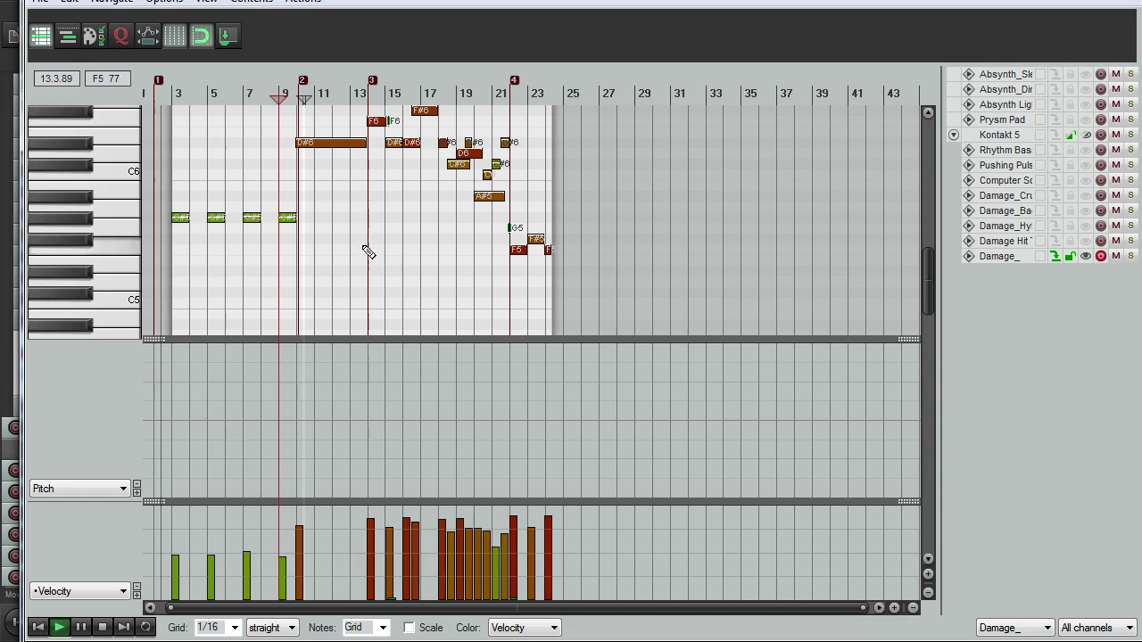
{"action": "key", "text": "space"}
{"action": "key", "text": "ctrl+a"}
{"action": "key", "text": "ctrl+q"}
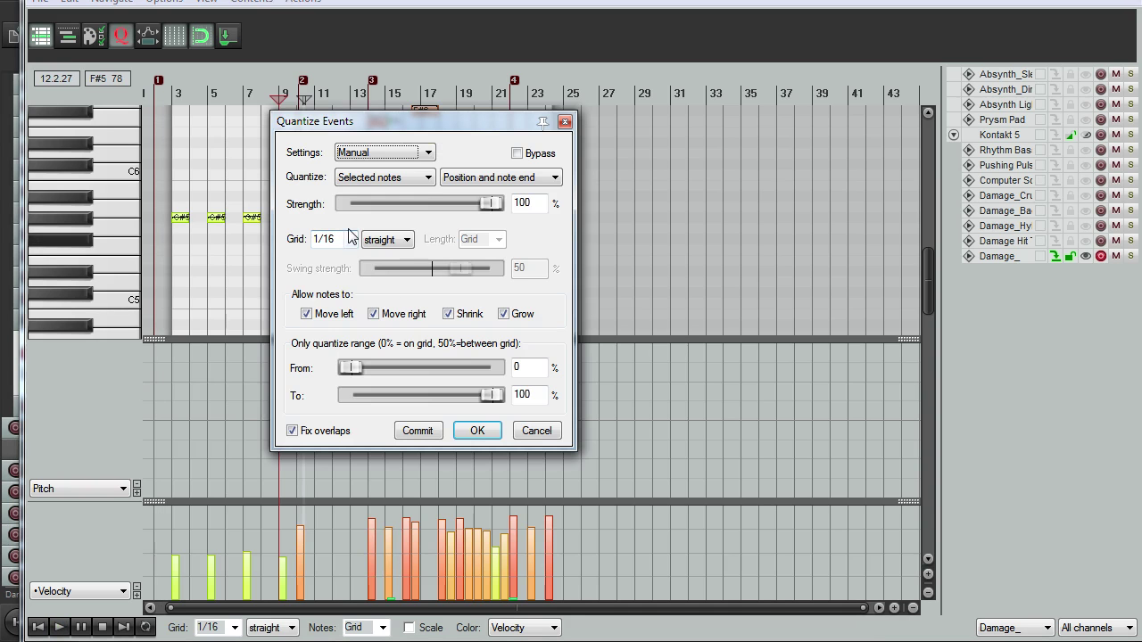
{"action": "left_click", "coordinate": [479, 431]}
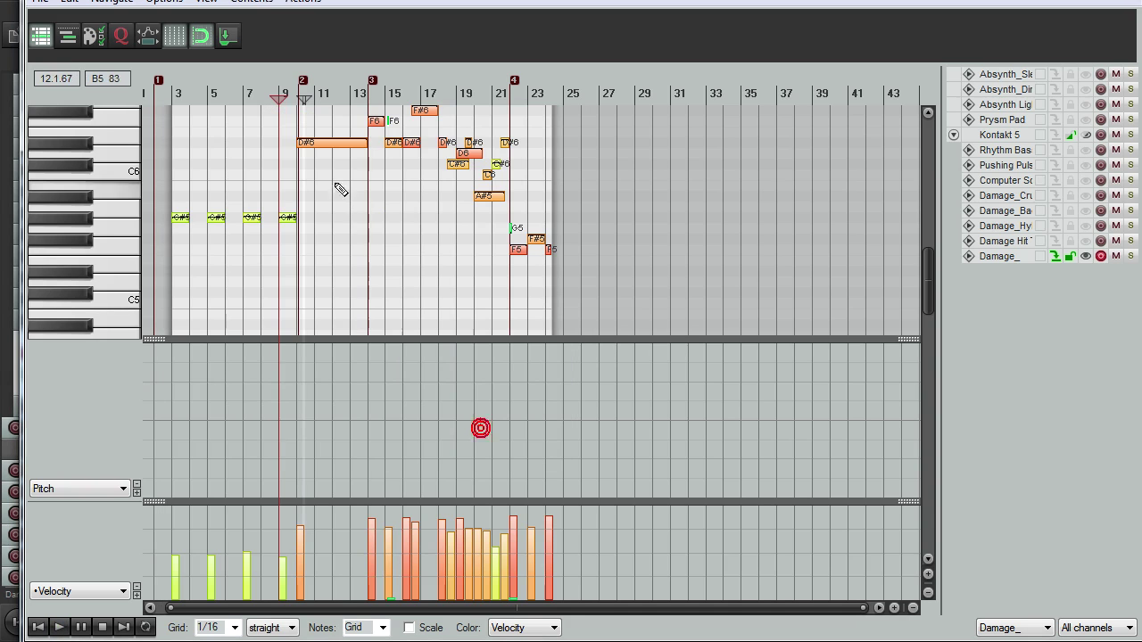
- Slightly lower the velocity of the long D#6 note that starts at bar 10
{"action": "key", "text": "space"}
{"action": "scroll", "coordinate": [500, 187], "scroll_direction": "up", "scroll_amount": 2}
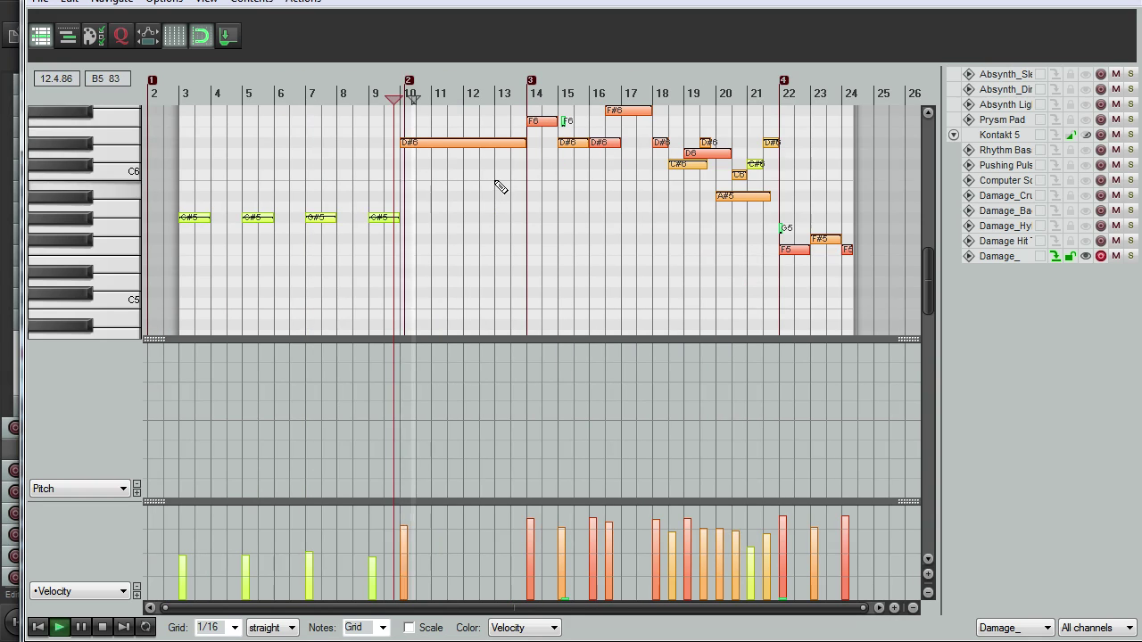
{"action": "left_click", "coordinate": [489, 148]}
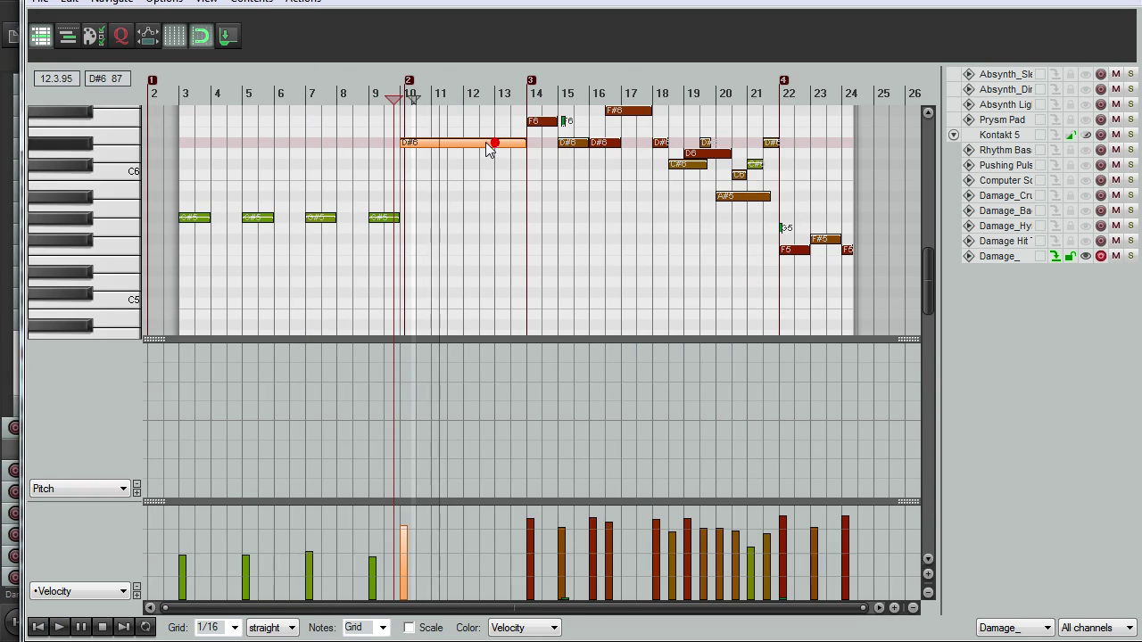
{"action": "left_click_drag", "start_coordinate": [485, 140], "coordinate": [487, 152]}
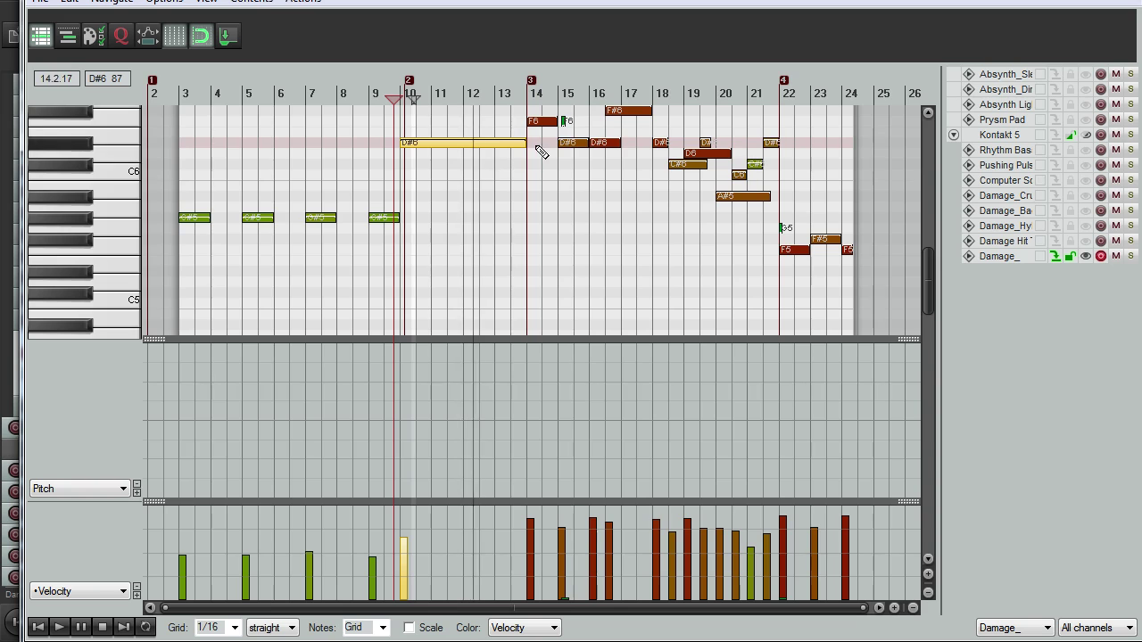
- Delete all the notes from bar 14 onward and continue the long D#6 note to bar 18
{"action": "left_click_drag", "start_coordinate": [897, 298], "coordinate": [531, 68]}
{"action": "key", "text": "Delete"}
{"action": "scroll", "coordinate": [565, 255], "scroll_direction": "up", "scroll_amount": 3}
{"action": "left_click_drag", "start_coordinate": [567, 272], "coordinate": [872, 275]}
{"action": "left_click_drag", "start_coordinate": [872, 278], "coordinate": [871, 217]}
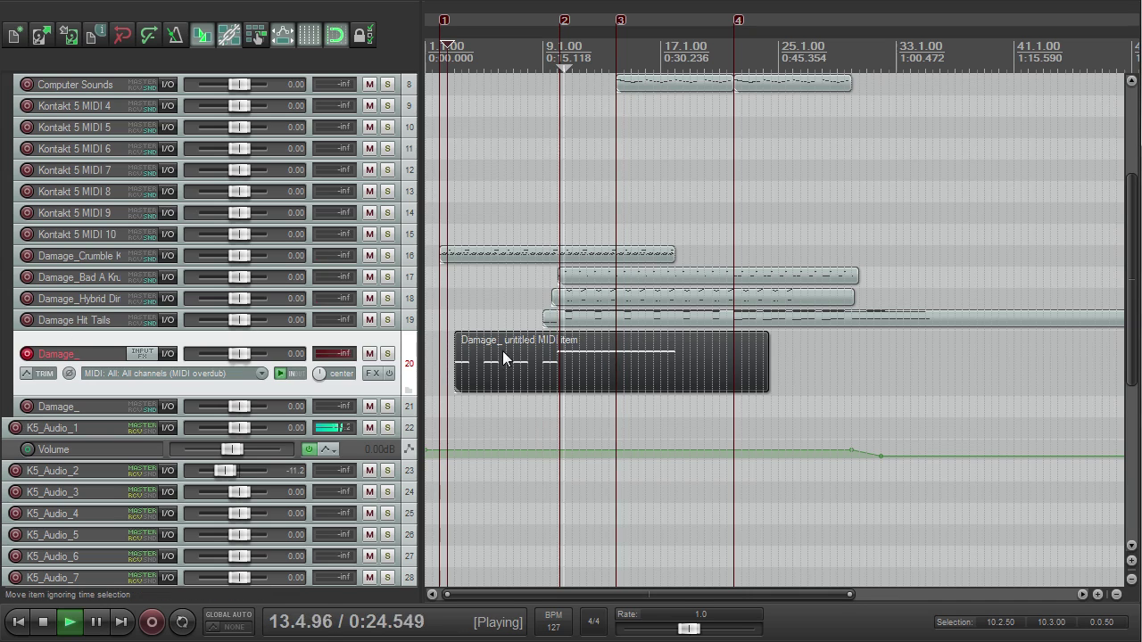
- Stop playback and solo the armed Damage_ track together with only the Damage_Hybrid track
{"action": "key", "text": "space"}
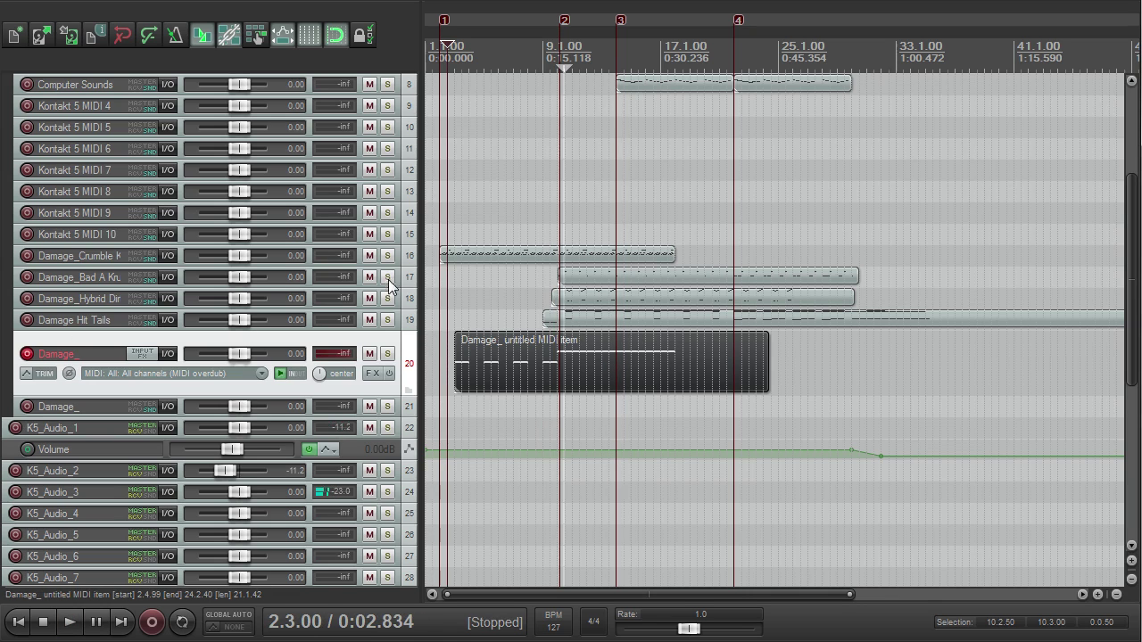
{"action": "left_click", "coordinate": [387, 353]}
{"action": "left_click", "coordinate": [387, 278]}
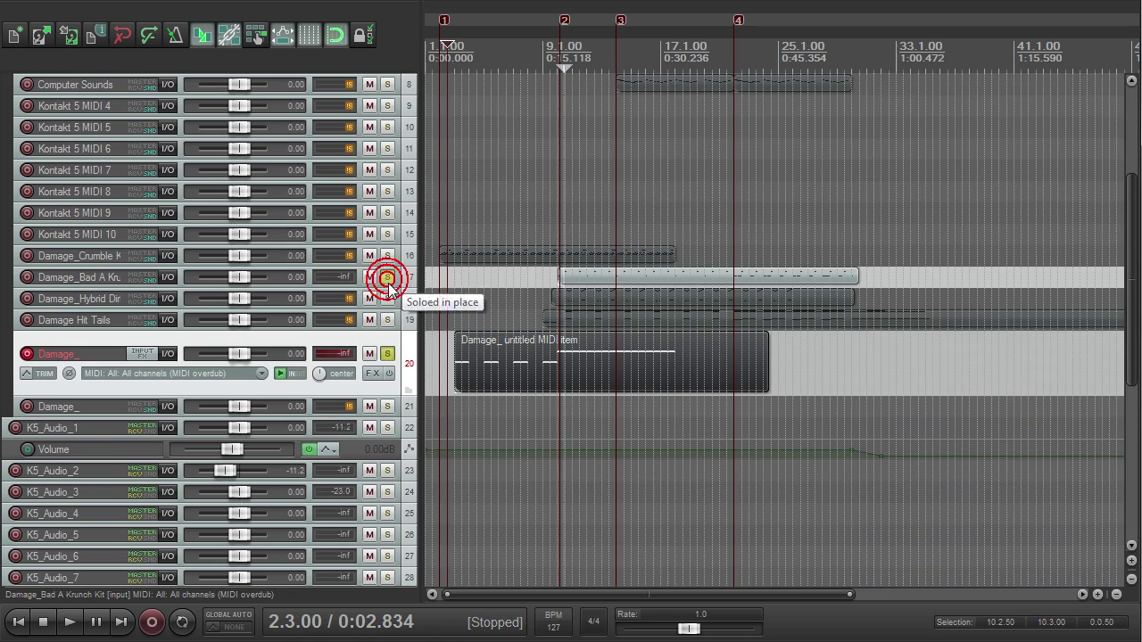
{"action": "left_click", "coordinate": [388, 297]}
{"action": "left_click", "coordinate": [388, 280]}
{"action": "left_click", "coordinate": [387, 298]}
- Play the two soloed Damage tracks from marker 2 to check how they sound together
{"action": "key", "text": "space"}
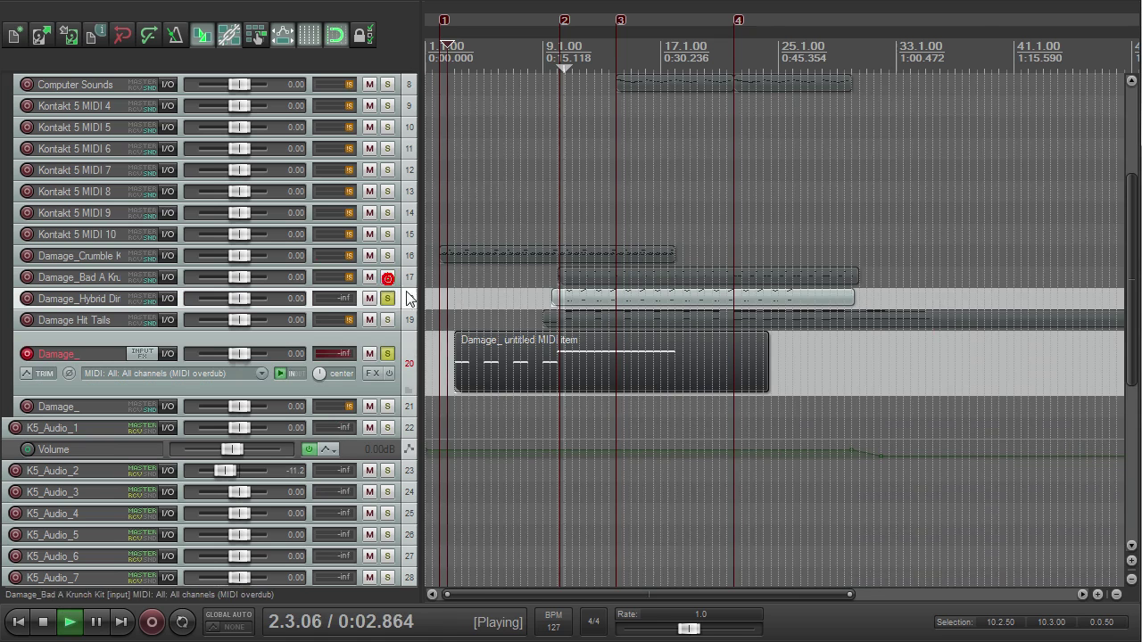
{"action": "key", "text": "2"}
{"action": "scroll", "coordinate": [585, 107], "scroll_direction": "up", "scroll_amount": 3}
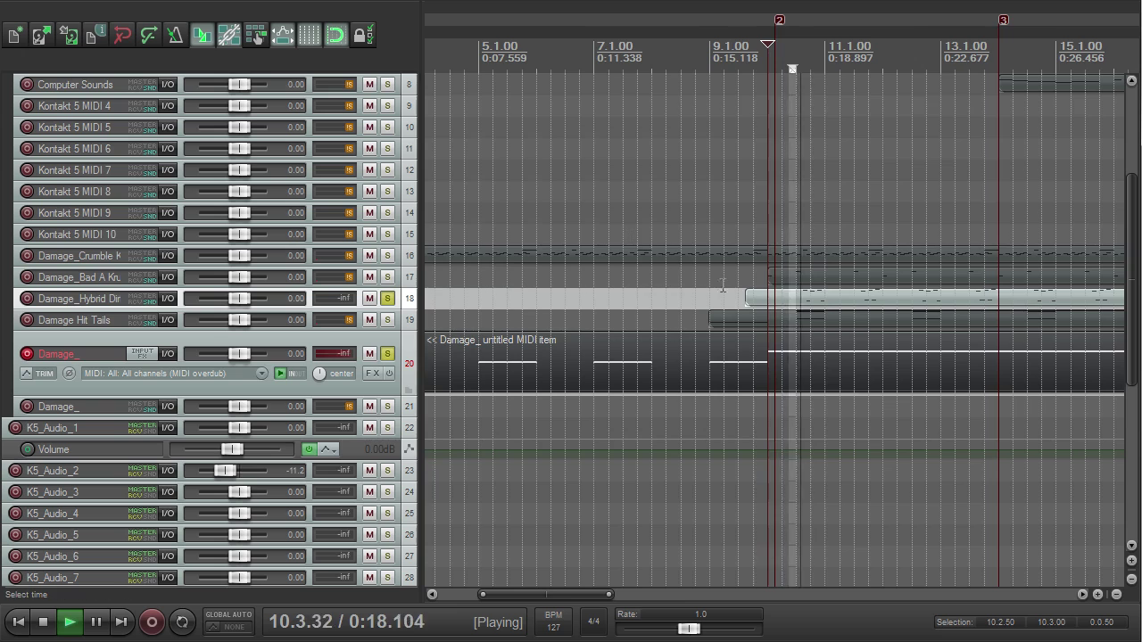
{"action": "scroll", "coordinate": [815, 299], "scroll_direction": "up", "scroll_amount": 2}
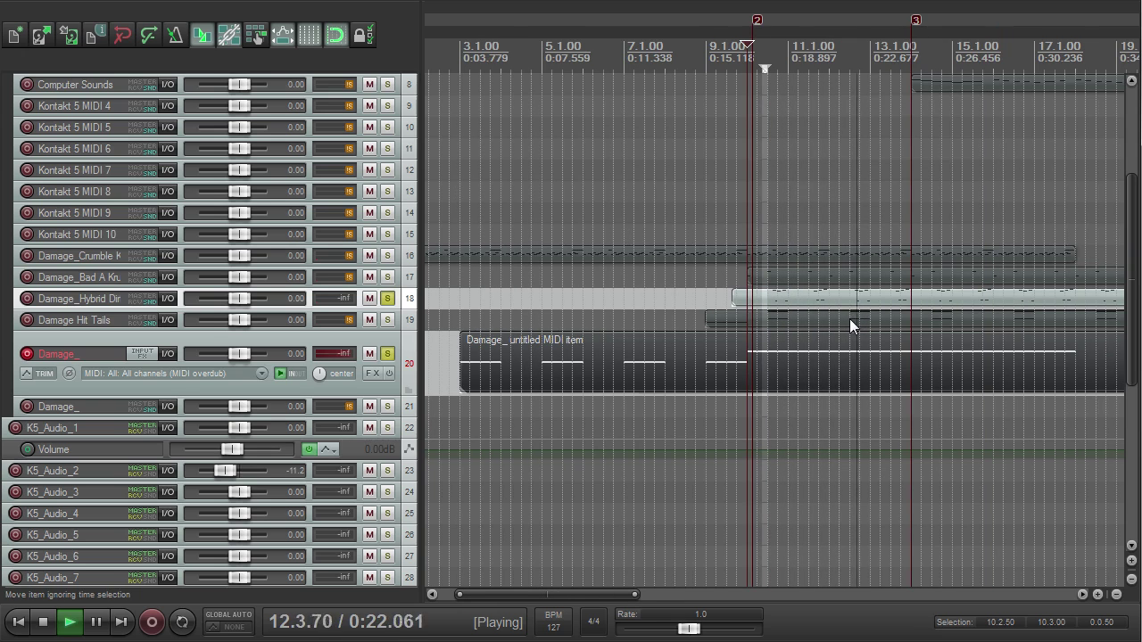
{"action": "key", "text": "space"}
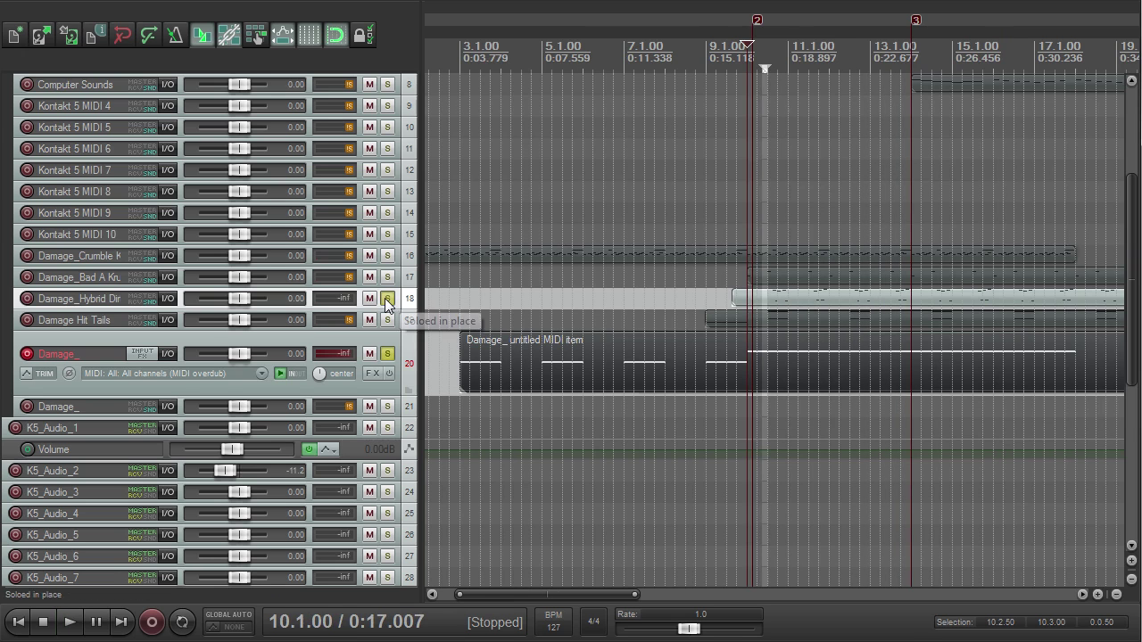
- Look over the Damage instruments loaded in the Kontakt 5 rack, including LPS Epic Tech Elements 03
{"action": "scroll", "coordinate": [366, 214], "scroll_direction": "up", "scroll_amount": 3}
{"action": "left_click_drag", "start_coordinate": [351, 131], "coordinate": [381, 142]}
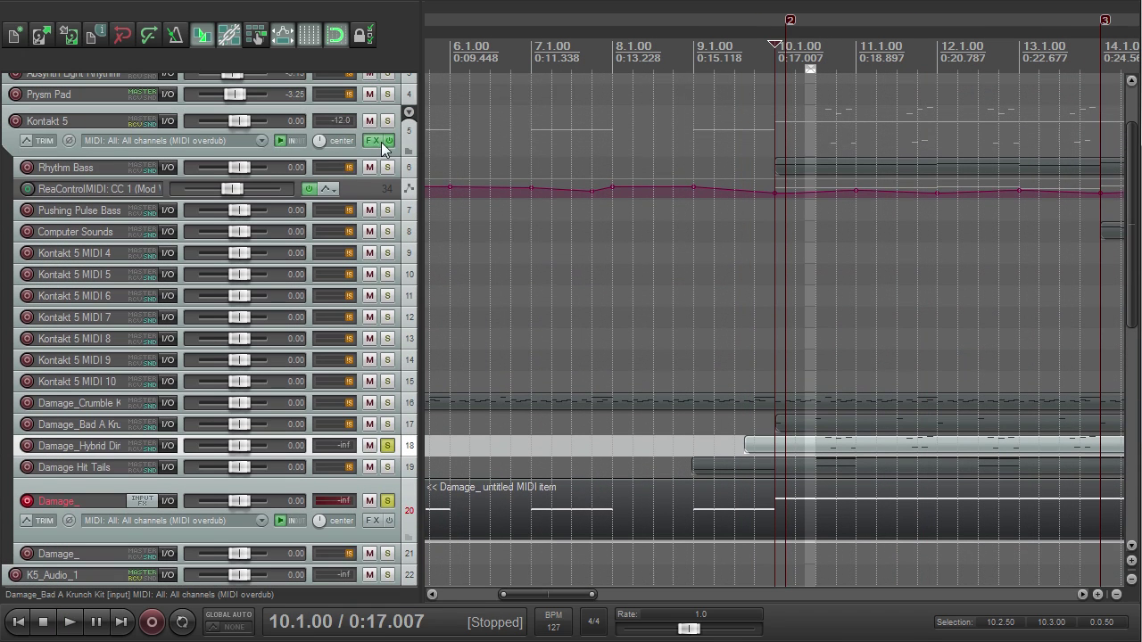
{"action": "key", "text": "alt+Tab"}
{"action": "left_click_drag", "start_coordinate": [1059, 228], "coordinate": [1066, 573]}
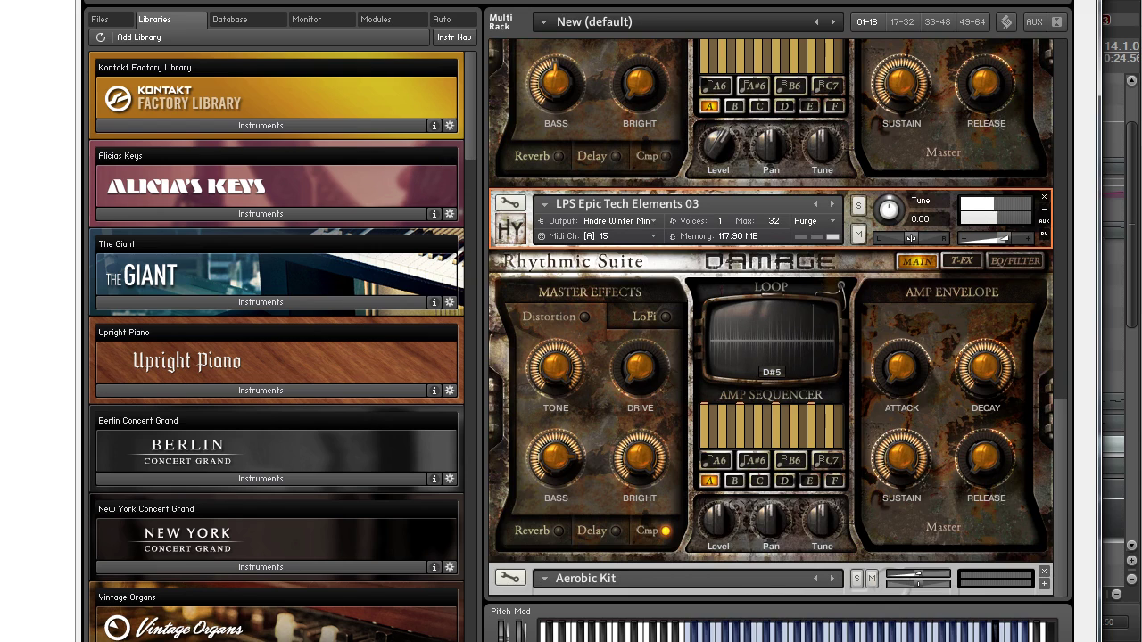
{"action": "left_click", "coordinate": [854, 446]}
{"action": "key", "text": "space"}
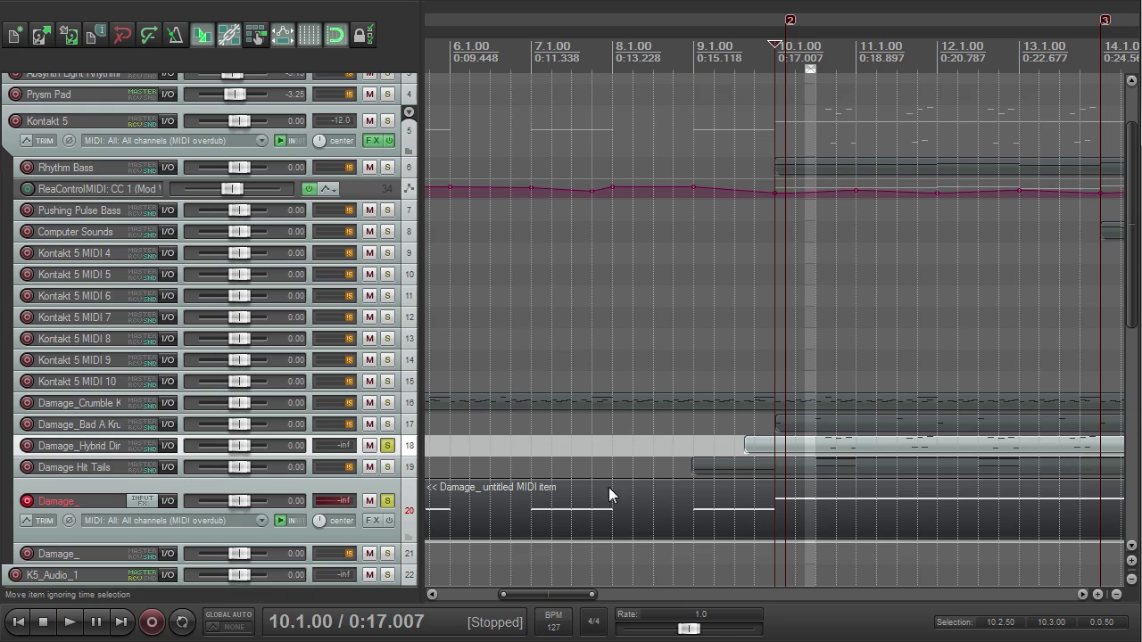
- Review the long D#6 notes from bar 10 in the Damage_ item, close it and unsolo both Damage tracks
{"action": "double_click", "coordinate": [773, 503]}
{"action": "scroll", "coordinate": [749, 492], "scroll_direction": "up", "scroll_amount": 2}
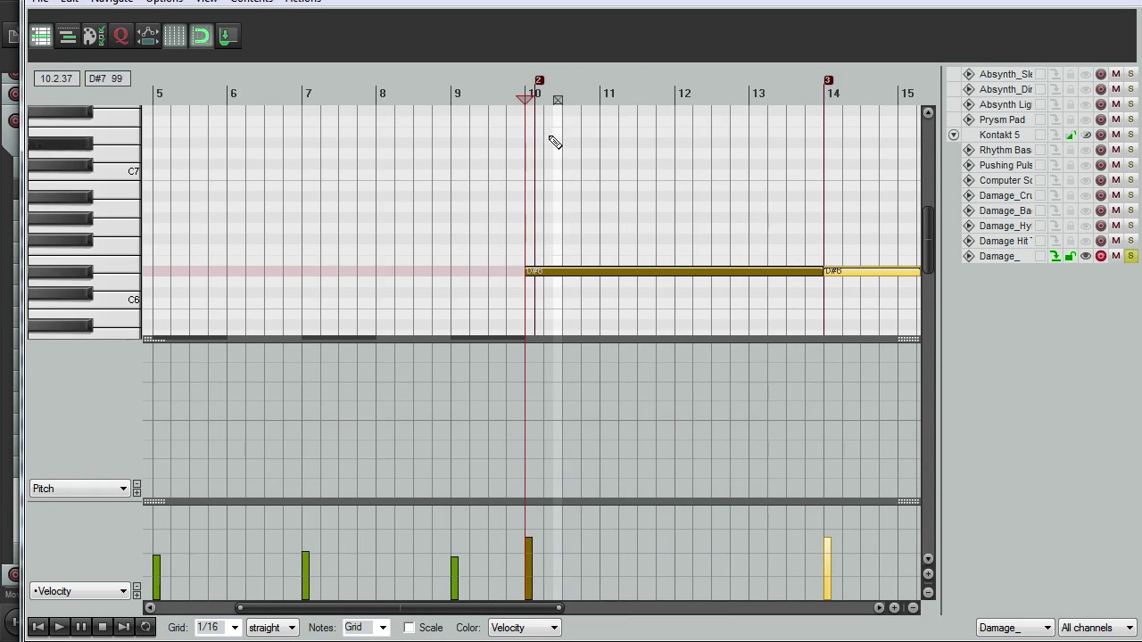
{"action": "scroll", "coordinate": [571, 143], "scroll_direction": "up", "scroll_amount": 2}
{"action": "key", "text": "space"}
{"action": "scroll", "coordinate": [624, 187], "scroll_direction": "down", "scroll_amount": 2}
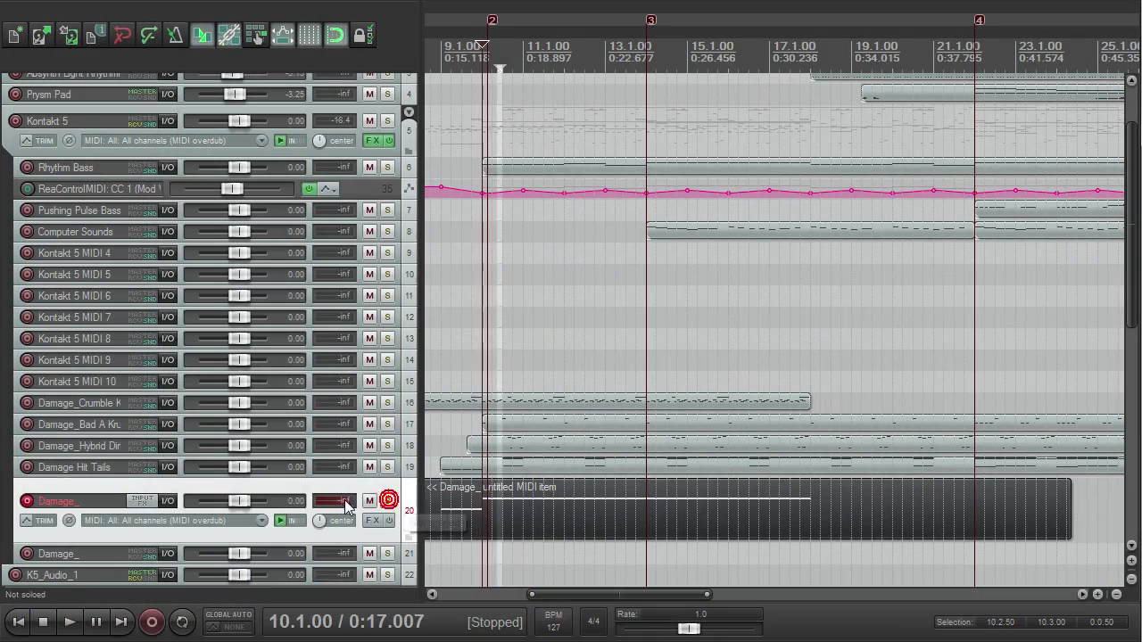
- Play the full mix from bar 10 and trim the end of the Damage_ item back to about bar 18
{"action": "key", "text": "space"}
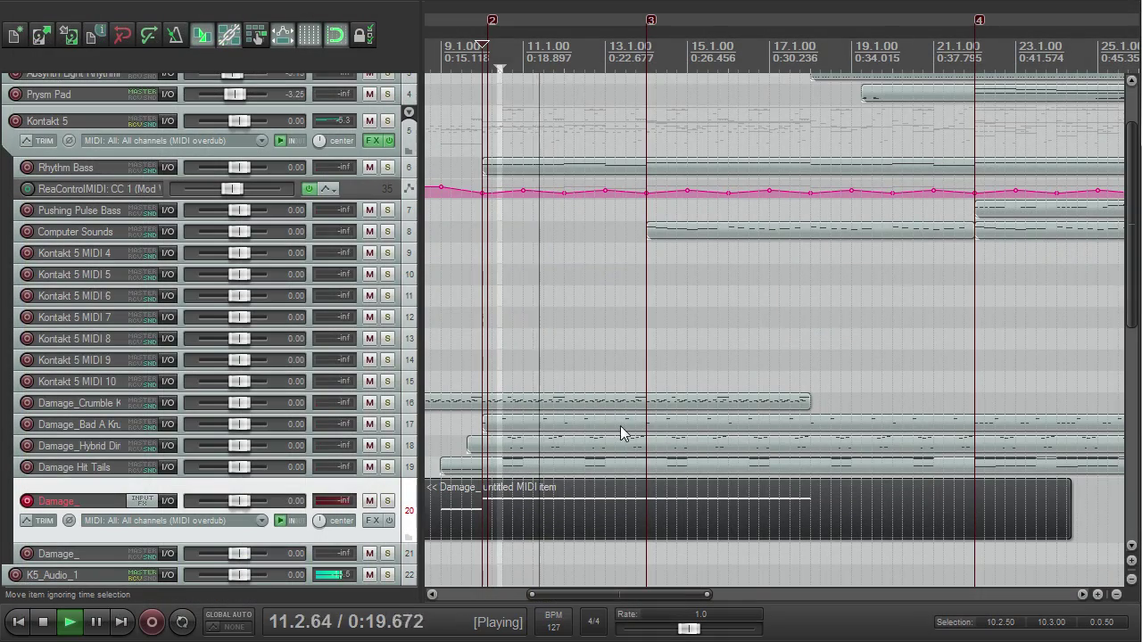
{"action": "scroll", "coordinate": [622, 434], "scroll_direction": "down", "scroll_amount": 2}
{"action": "scroll", "coordinate": [624, 424], "scroll_direction": "up", "scroll_amount": 1}
{"action": "scroll", "coordinate": [625, 424], "scroll_direction": "down", "scroll_amount": 1}
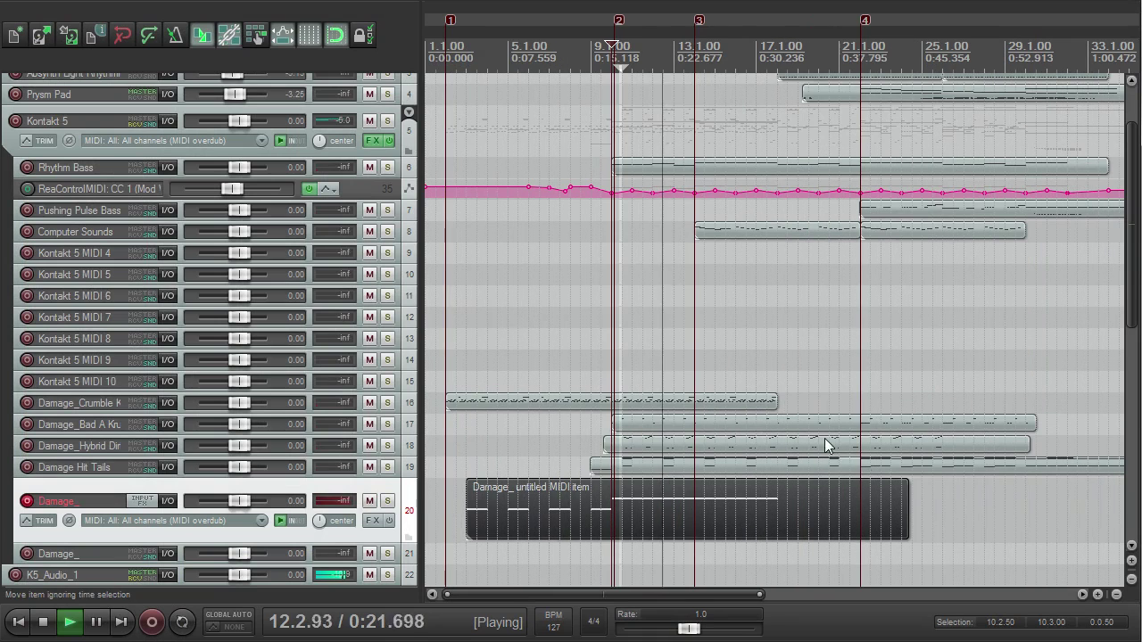
{"action": "left_click_drag", "start_coordinate": [909, 527], "coordinate": [778, 527]}
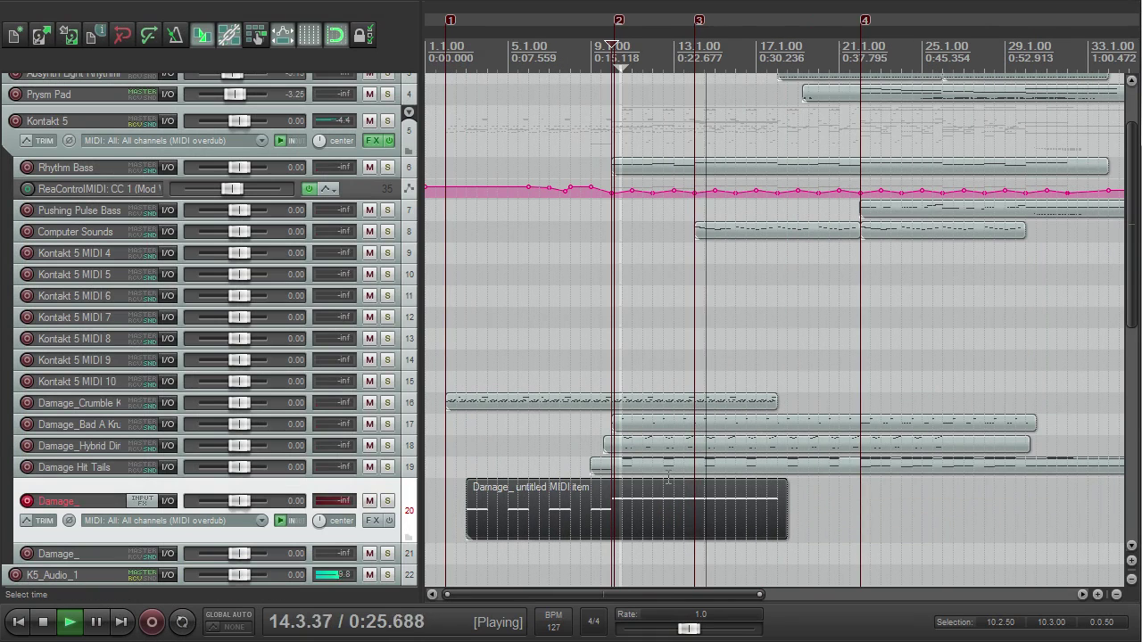
- Open the Damage Hit Tails MIDI item and copy the A#2 note at bar 9 to bar 20
{"action": "double_click", "coordinate": [628, 467]}
{"action": "scroll", "coordinate": [625, 467], "scroll_direction": "down", "scroll_amount": 3}
{"action": "scroll", "coordinate": [633, 428], "scroll_direction": "up", "scroll_amount": 3}
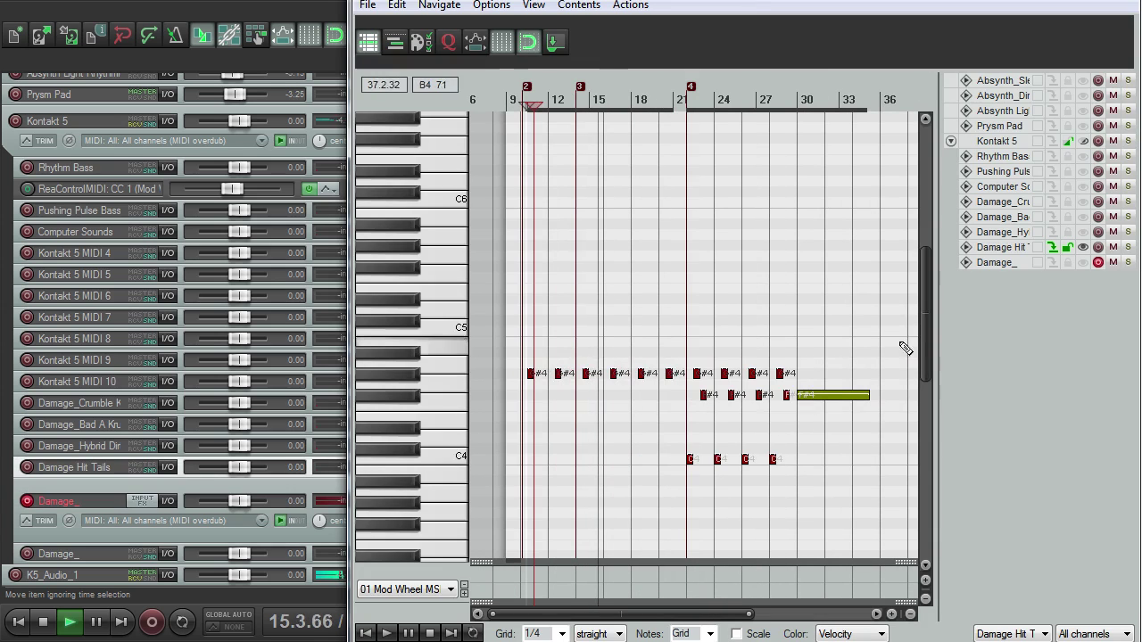
{"action": "key", "text": "space"}
{"action": "left_click_drag", "start_coordinate": [923, 330], "coordinate": [933, 411]}
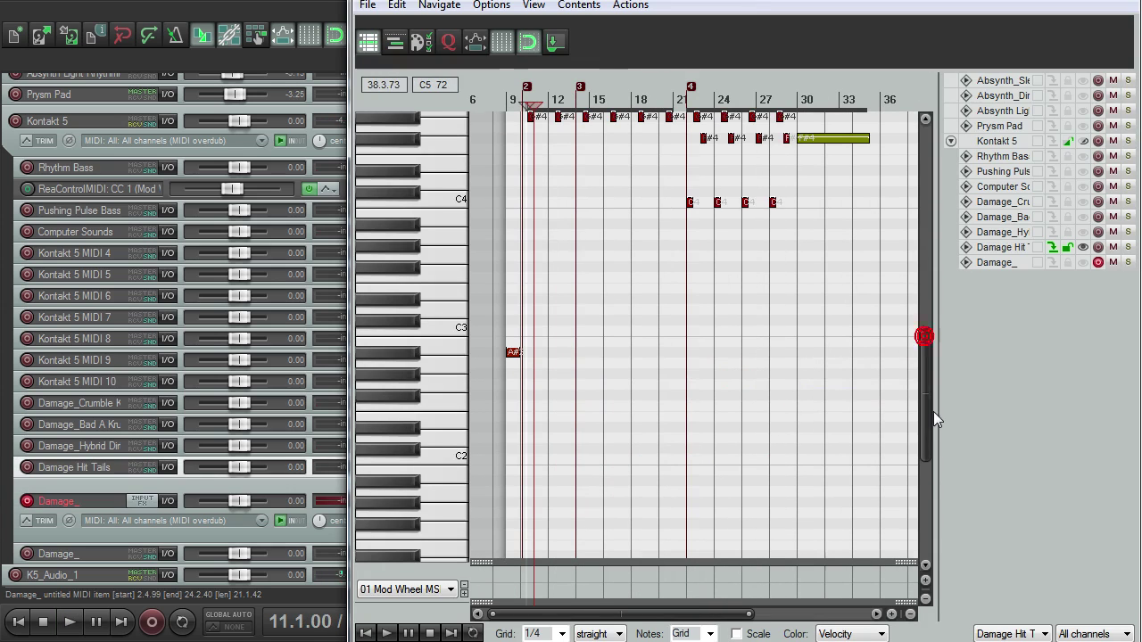
{"action": "left_click", "coordinate": [668, 104]}
{"action": "scroll", "coordinate": [675, 163], "scroll_direction": "up", "scroll_amount": 4}
{"action": "scroll", "coordinate": [684, 189], "scroll_direction": "down", "scroll_amount": 2}
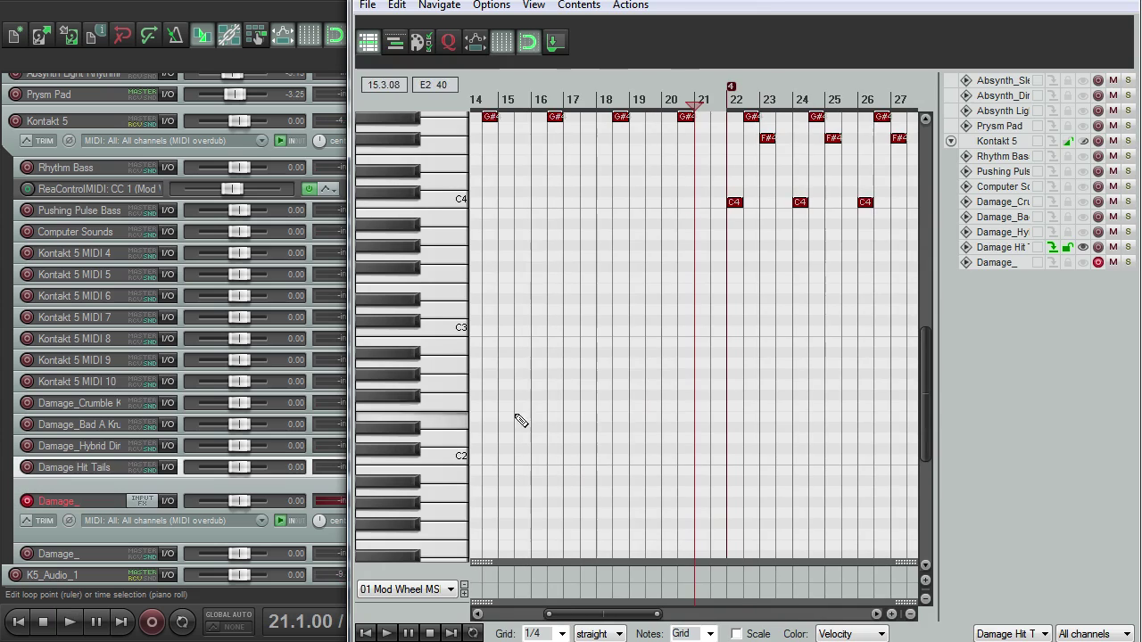
{"action": "scroll", "coordinate": [535, 417], "scroll_direction": "down", "scroll_amount": 2}
{"action": "left_click_drag", "start_coordinate": [477, 354], "coordinate": [512, 364]}
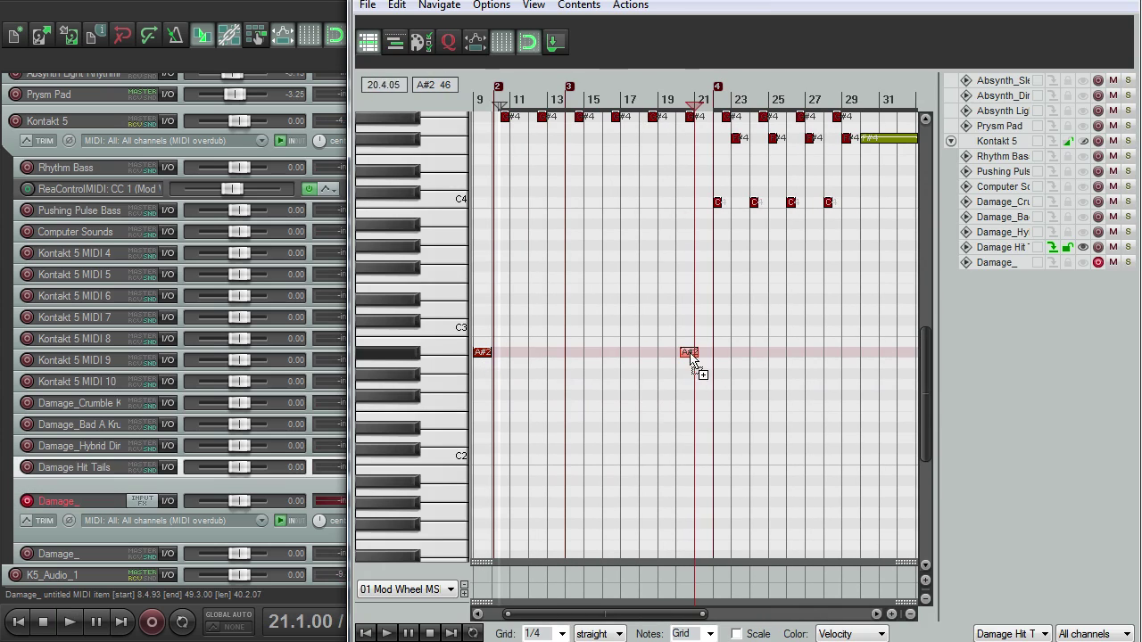
- Lengthen the copied A#2 note so it spans from bar 20 to bar 22, playing the passage between edits
{"action": "left_click", "coordinate": [693, 95]}
{"action": "left_click_drag", "start_coordinate": [928, 382], "coordinate": [918, 304]}
{"action": "scroll", "coordinate": [873, 339], "scroll_direction": "up", "scroll_amount": 3}
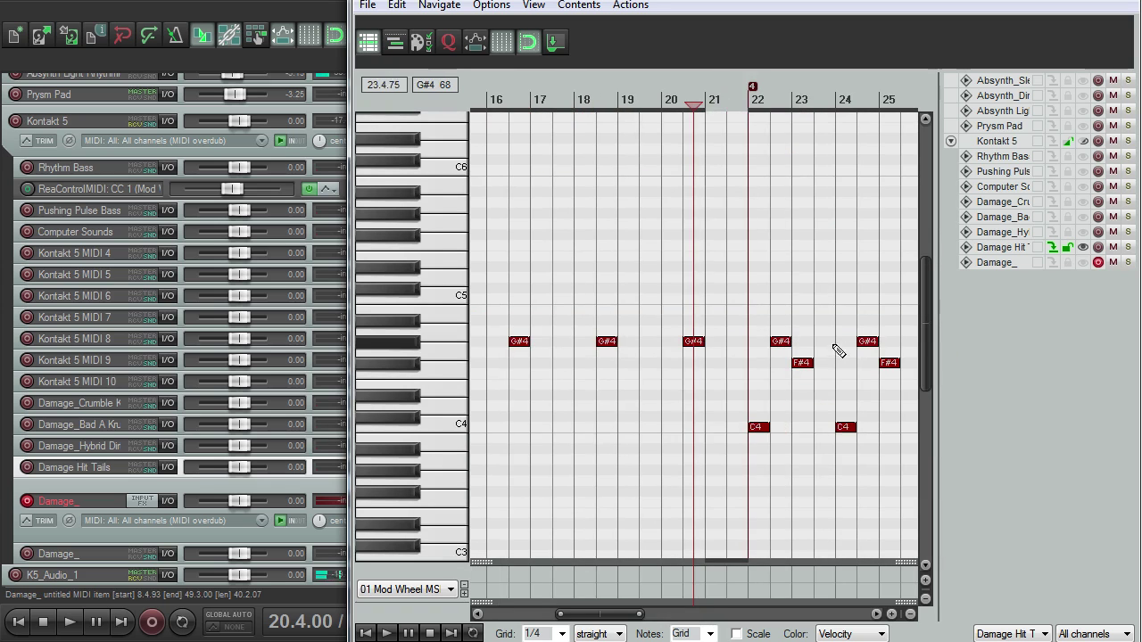
{"action": "key", "text": "space"}
{"action": "scroll", "coordinate": [829, 352], "scroll_direction": "up", "scroll_amount": 3}
{"action": "scroll", "coordinate": [892, 378], "scroll_direction": "down", "scroll_amount": 1}
{"action": "left_click_drag", "start_coordinate": [932, 373], "coordinate": [927, 440]}
{"action": "key", "text": "space"}
{"action": "left_click_drag", "start_coordinate": [719, 364], "coordinate": [665, 376]}
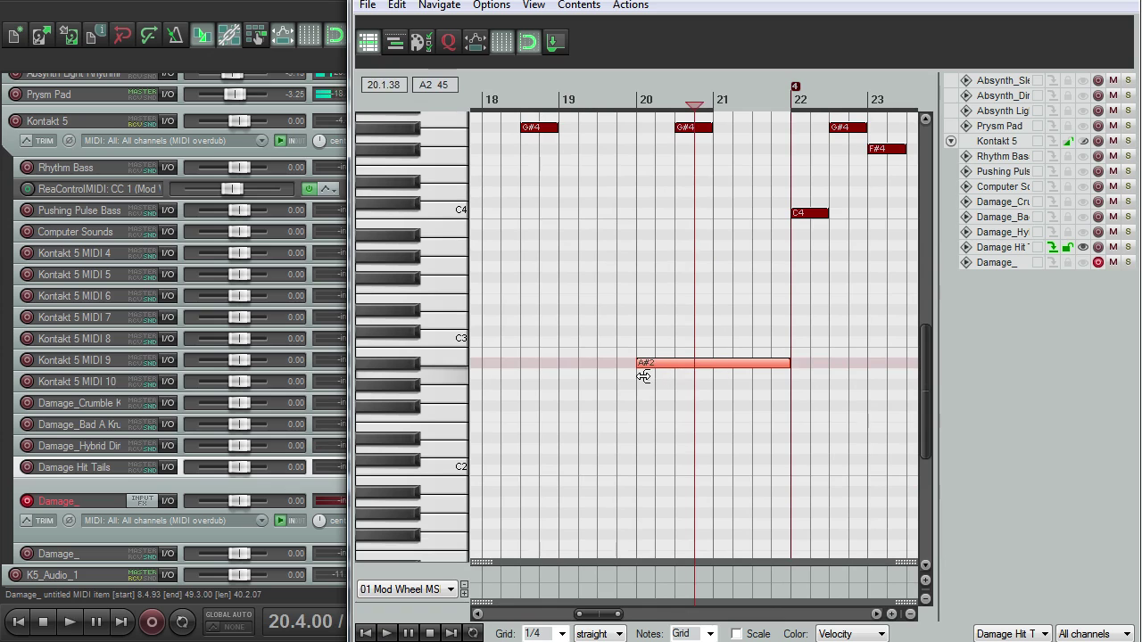
- Play the Damage Hit Tails part from bar 20 through bar 29 to judge the added A#2 hit in context
{"action": "left_click", "coordinate": [637, 100]}
{"action": "key", "text": "space"}
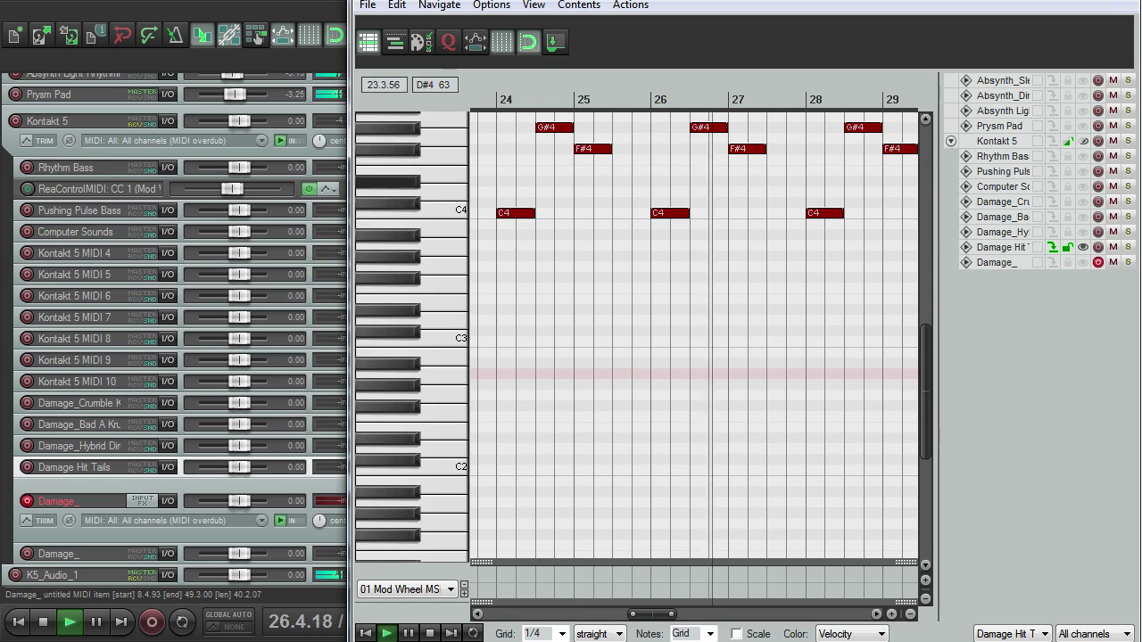
{"action": "left_click_drag", "start_coordinate": [925, 340], "coordinate": [932, 305]}
{"action": "scroll", "coordinate": [901, 344], "scroll_direction": "down", "scroll_amount": 3}
{"action": "scroll", "coordinate": [883, 348], "scroll_direction": "up", "scroll_amount": 2}
{"action": "scroll", "coordinate": [862, 346], "scroll_direction": "down", "scroll_amount": 6}
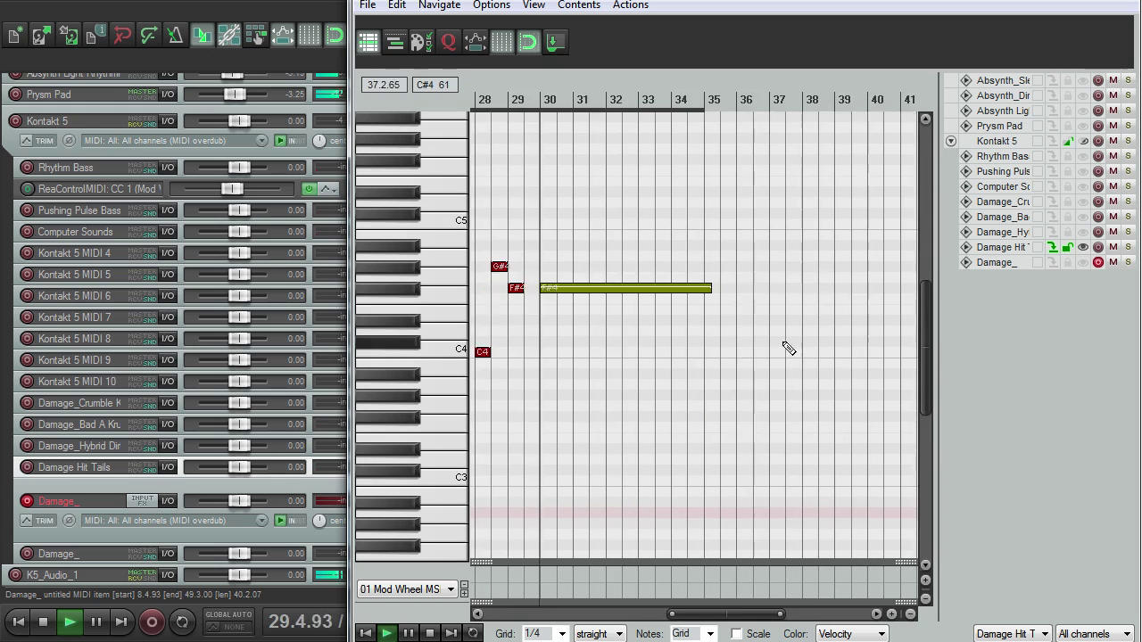
{"action": "key", "text": "space"}
- Lower the velocity of the four C4 notes from bar 22 onward and play the passage from bar 20
{"action": "left_click", "coordinate": [524, 354]}
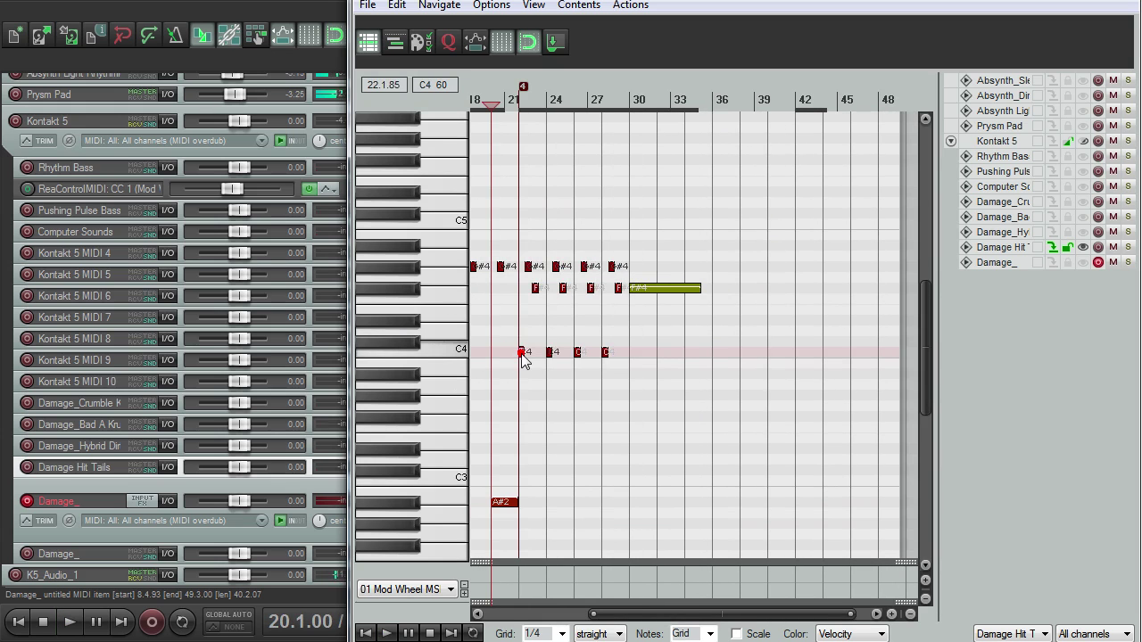
{"action": "left_click_drag", "start_coordinate": [639, 341], "coordinate": [524, 355]}
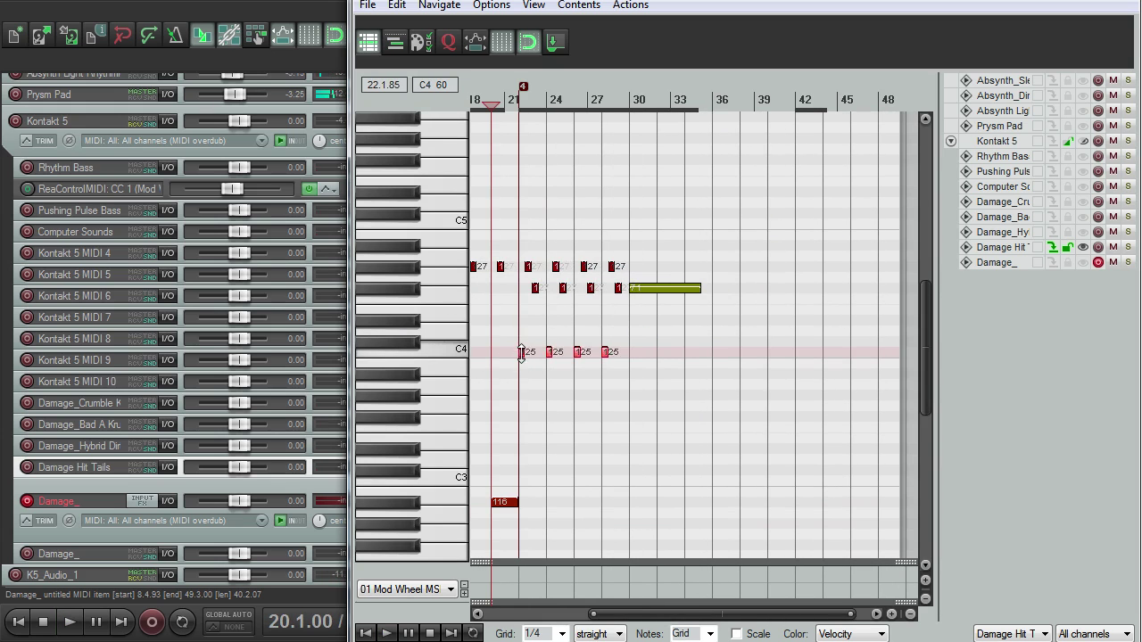
{"action": "key", "text": "space"}
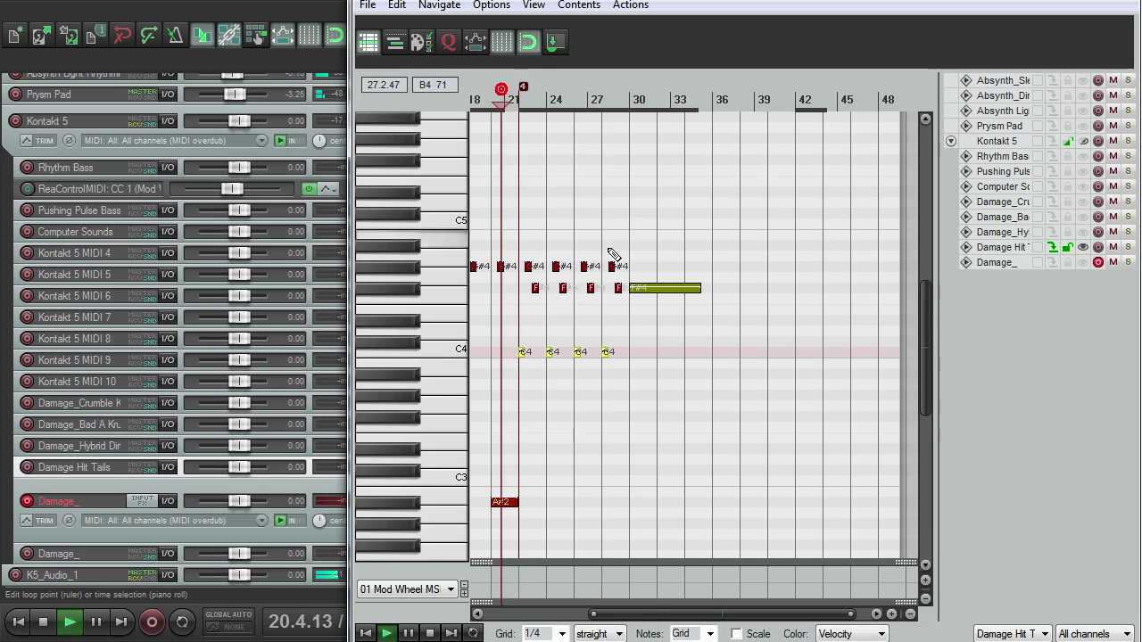
{"action": "scroll", "coordinate": [702, 349], "scroll_direction": "up", "scroll_amount": 3}
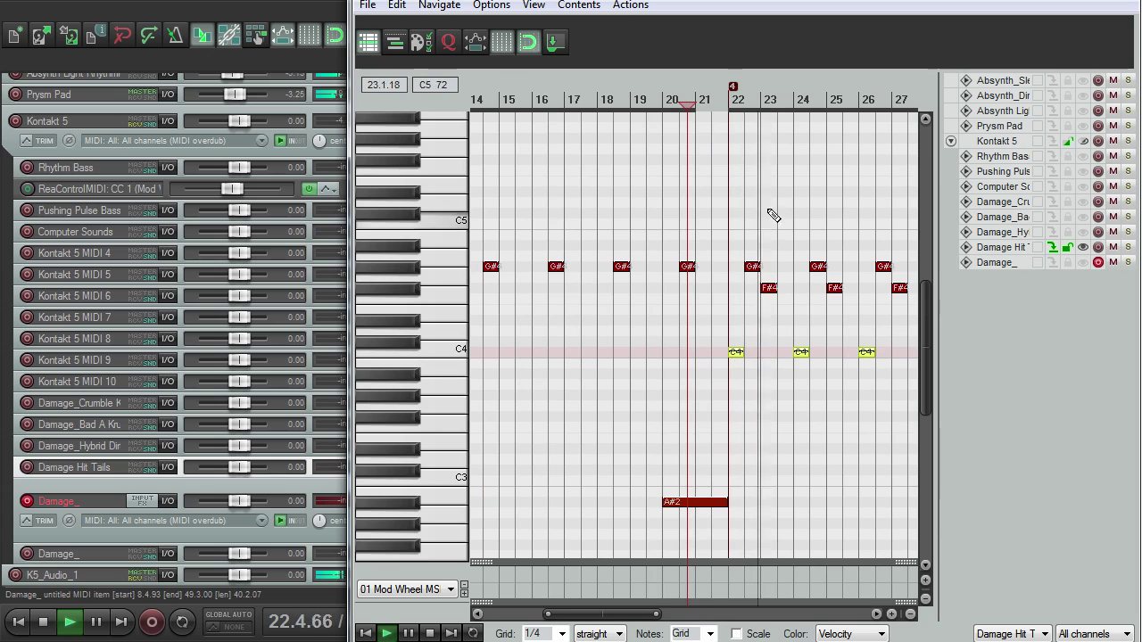
- Close the Damage Hit Tails note editor, stop playback and extend the end of the Damage_ item to about bar 32
{"action": "left_click_drag", "start_coordinate": [803, 2], "coordinate": [638, 5]}
{"action": "key", "text": "Escape"}
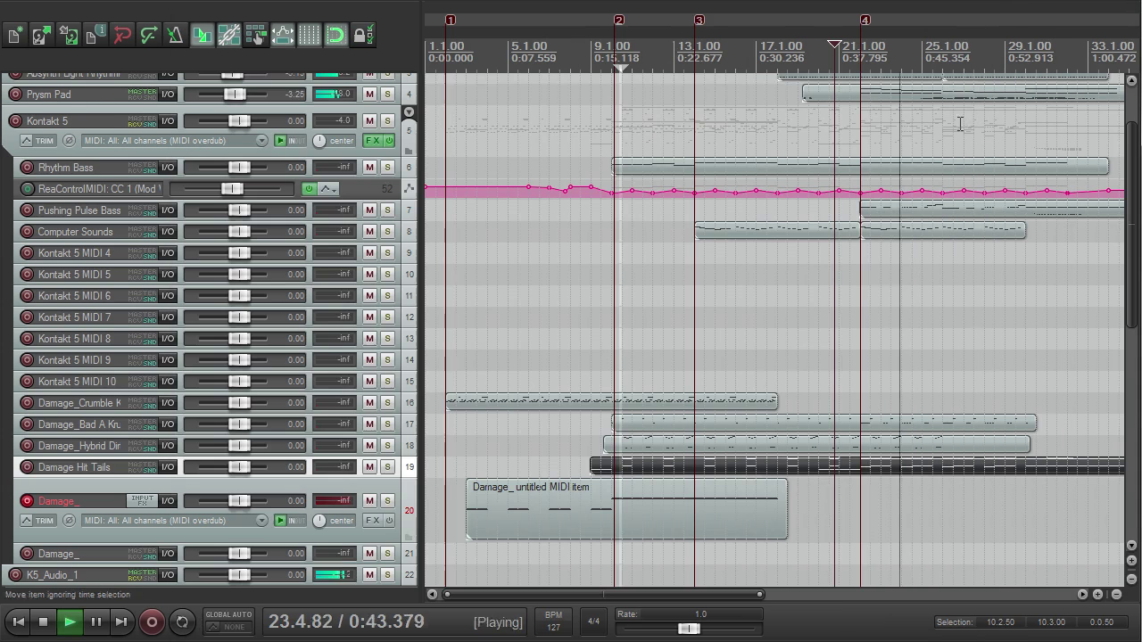
{"action": "key", "text": "space"}
{"action": "left_click_drag", "start_coordinate": [786, 496], "coordinate": [1066, 496]}
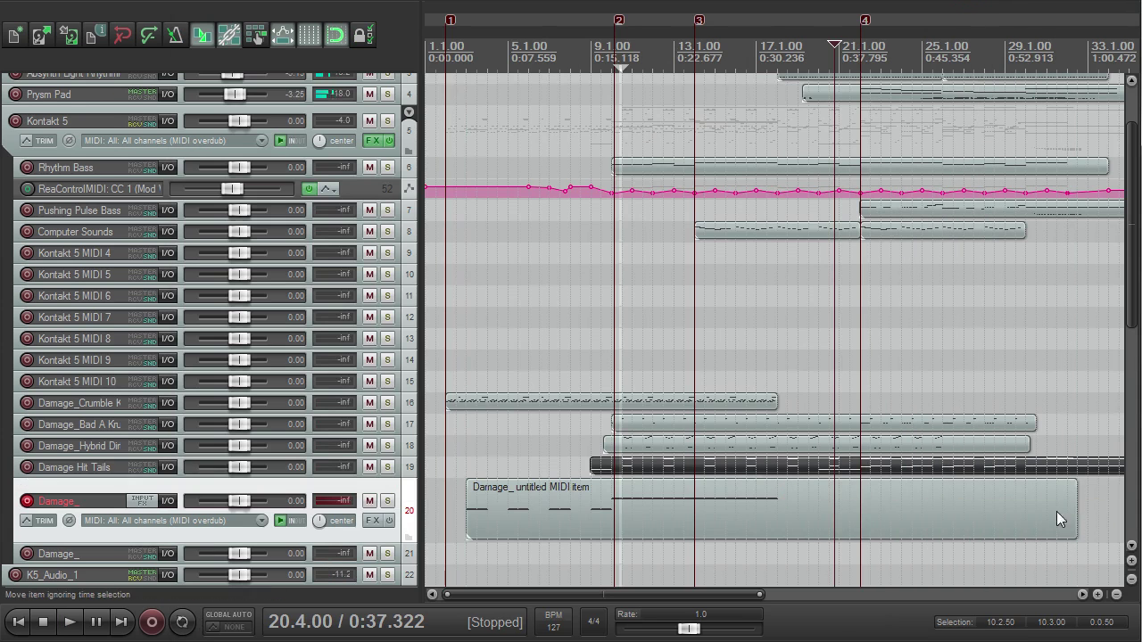
- Open the Damage_ item, play it around bars 14 and 21, and audition lower keys for a sound at marker 4
{"action": "double_click", "coordinate": [834, 507]}
{"action": "scroll", "coordinate": [622, 265], "scroll_direction": "down", "scroll_amount": 6}
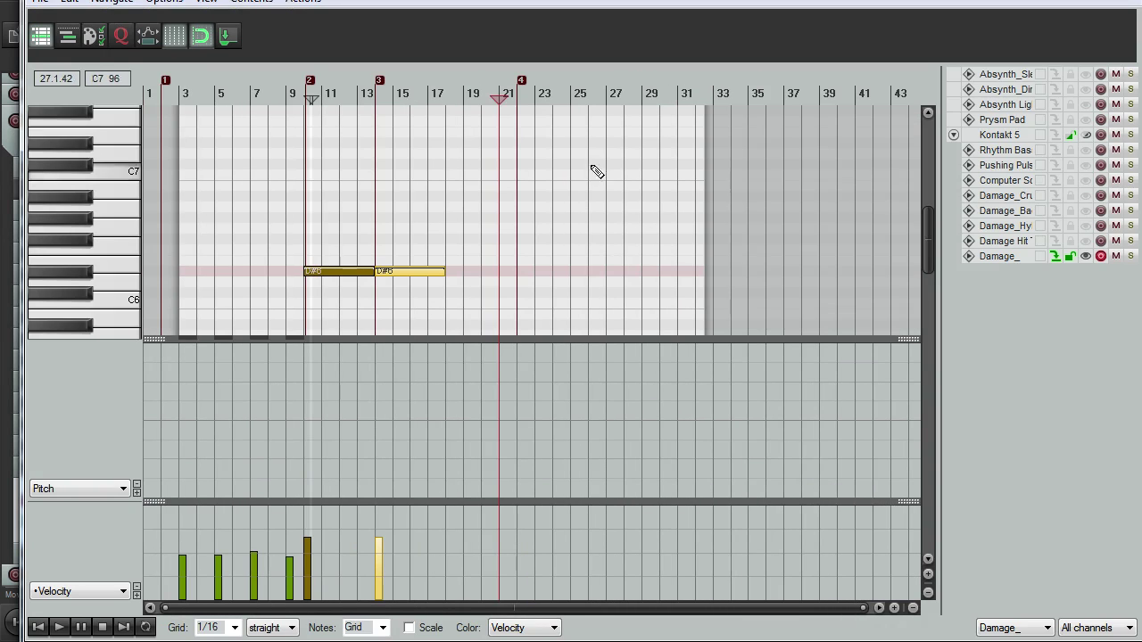
{"action": "scroll", "coordinate": [653, 194], "scroll_direction": "up", "scroll_amount": 3}
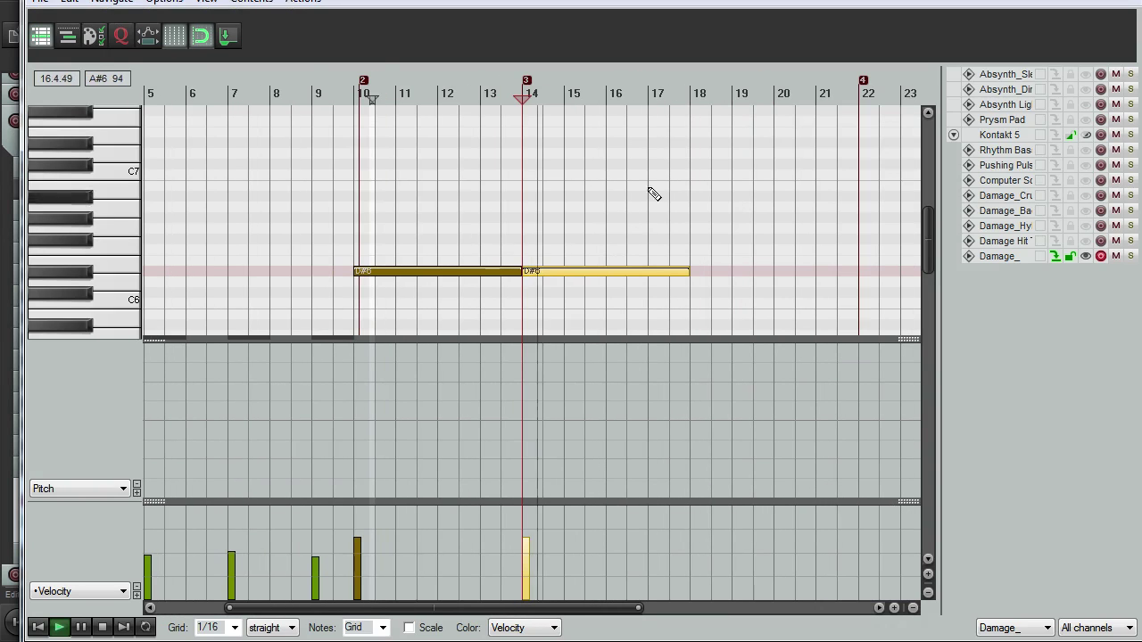
{"action": "key", "text": "space"}
{"action": "scroll", "coordinate": [637, 285], "scroll_direction": "up", "scroll_amount": 3}
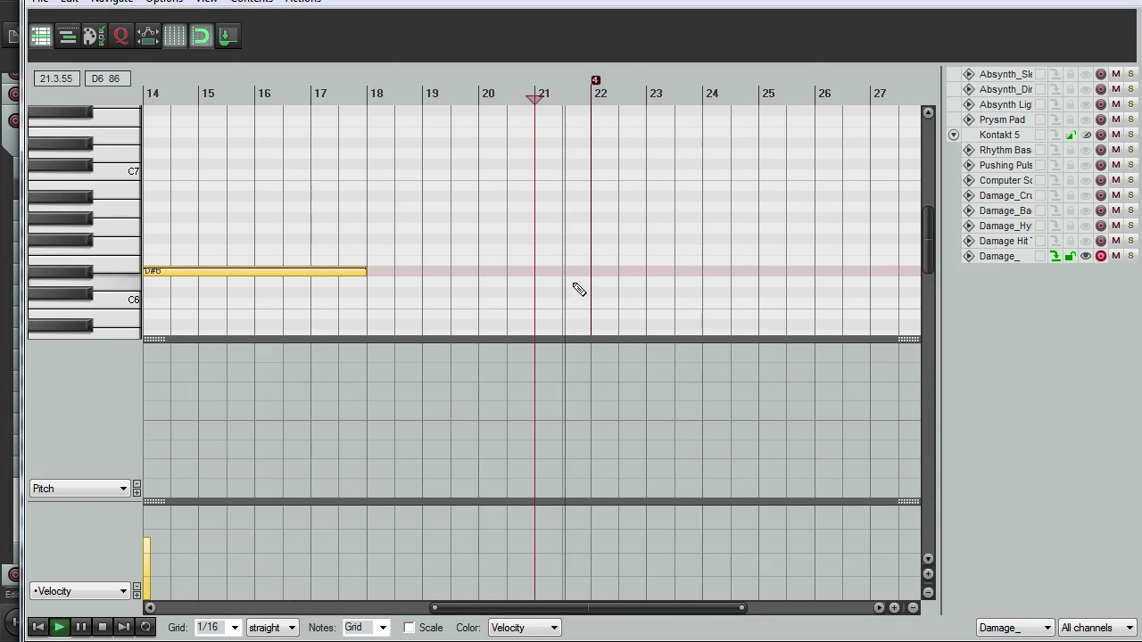
{"action": "key", "text": "space"}
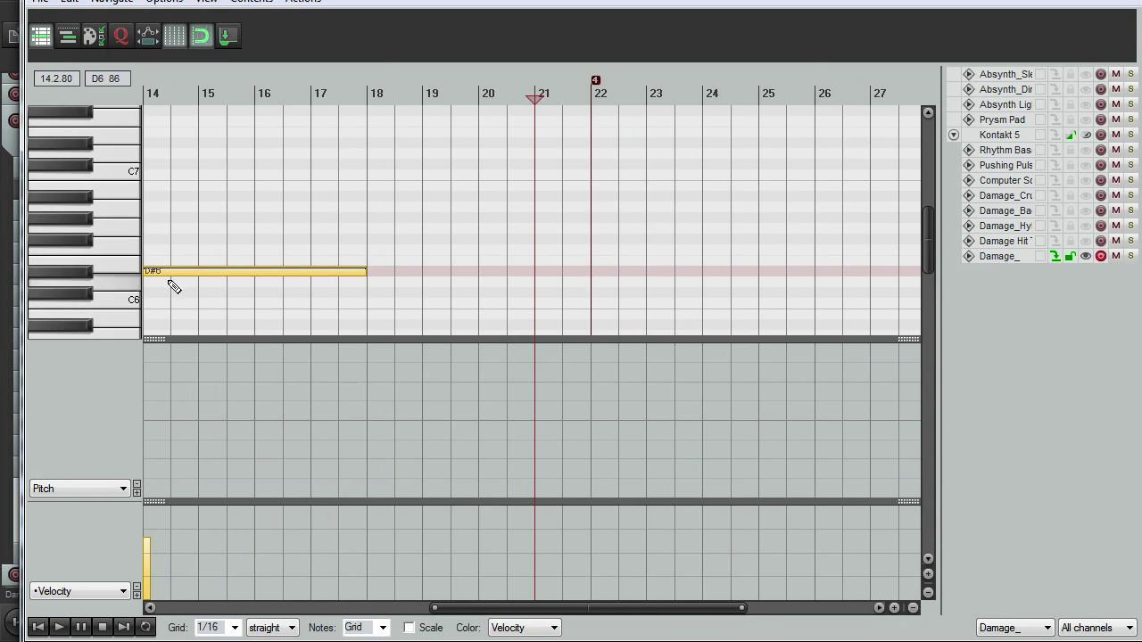
{"action": "left_click", "coordinate": [112, 229]}
{"action": "scroll", "coordinate": [76, 306], "scroll_direction": "down", "scroll_amount": 3}
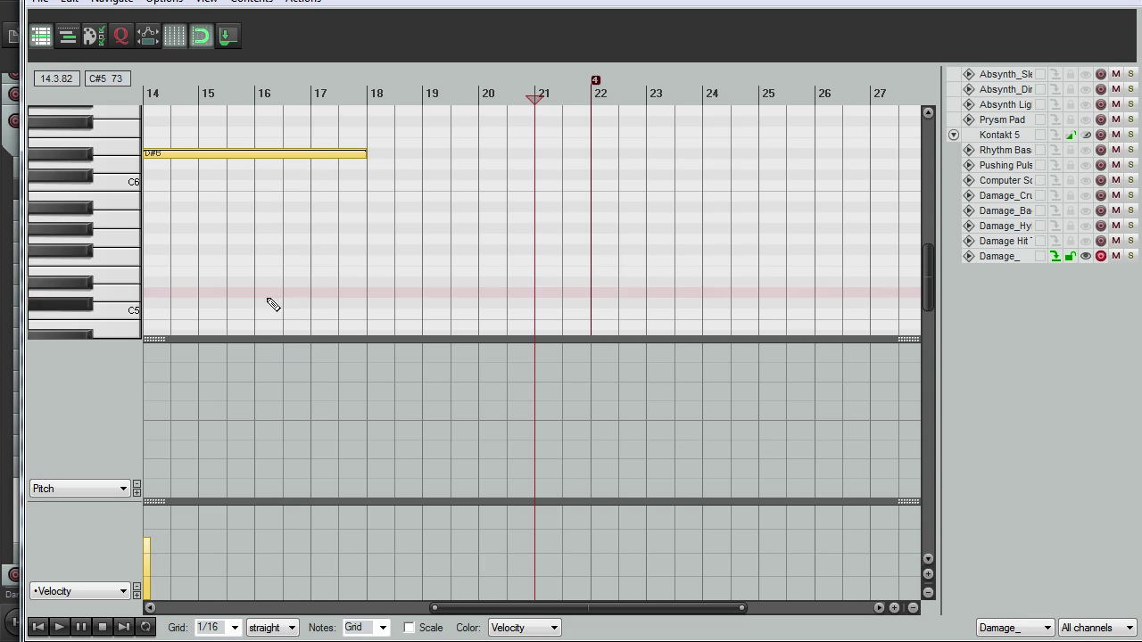
- Draw a D#5 note about three bars long on a 1/4 grid, starting at marker 4 on bar 22
{"action": "left_click_drag", "start_coordinate": [593, 282], "coordinate": [665, 284]}
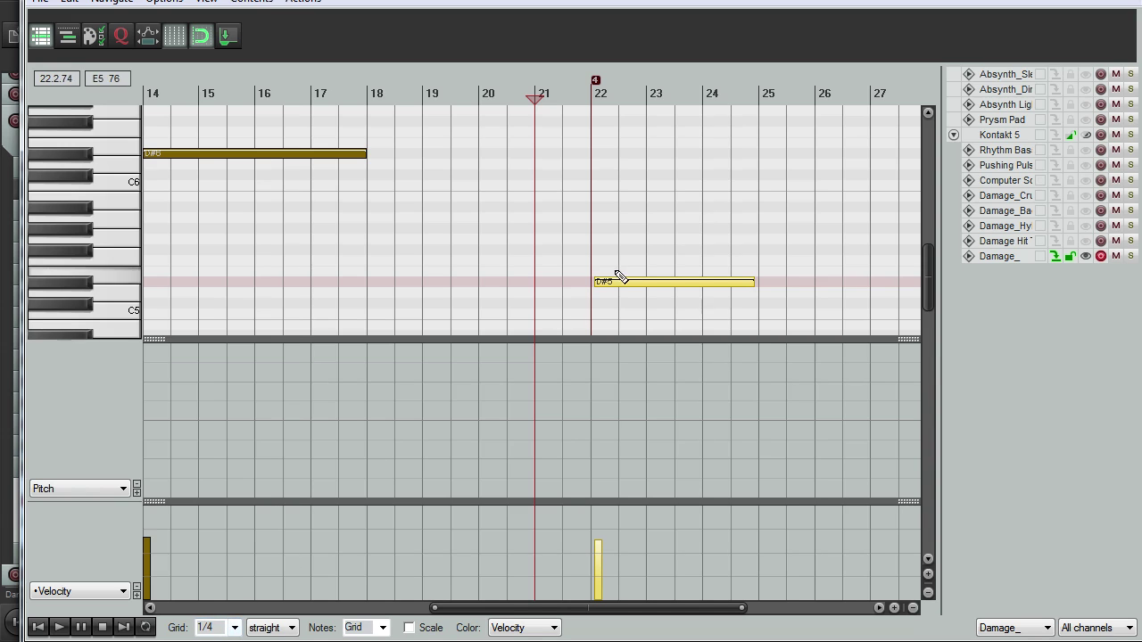
{"action": "left_click_drag", "start_coordinate": [615, 288], "coordinate": [611, 286]}
{"action": "key", "text": "space"}
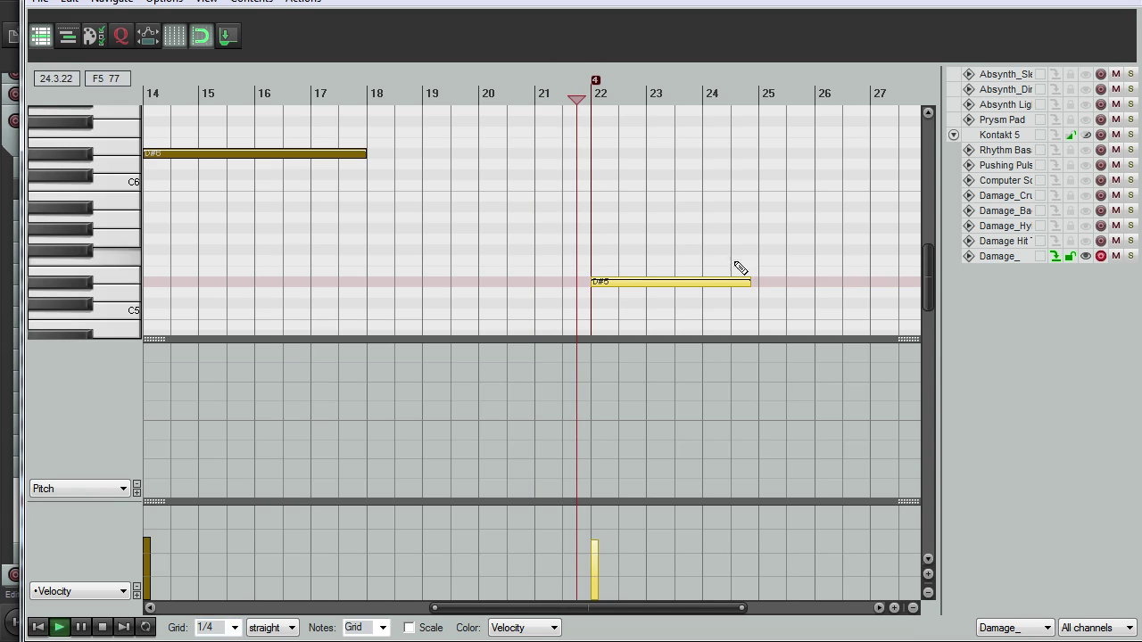
- Move the bar 22 note down to C#5, raise its velocity and play it back in an enlarged note area
{"action": "left_click_drag", "start_coordinate": [733, 274], "coordinate": [723, 304]}
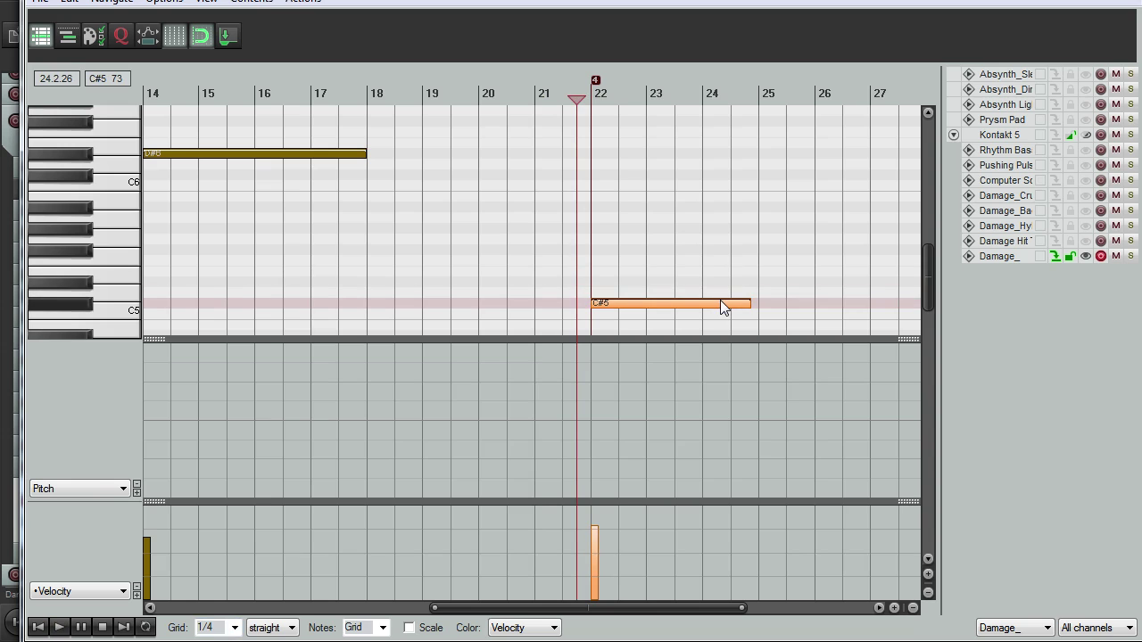
{"action": "key", "text": "space"}
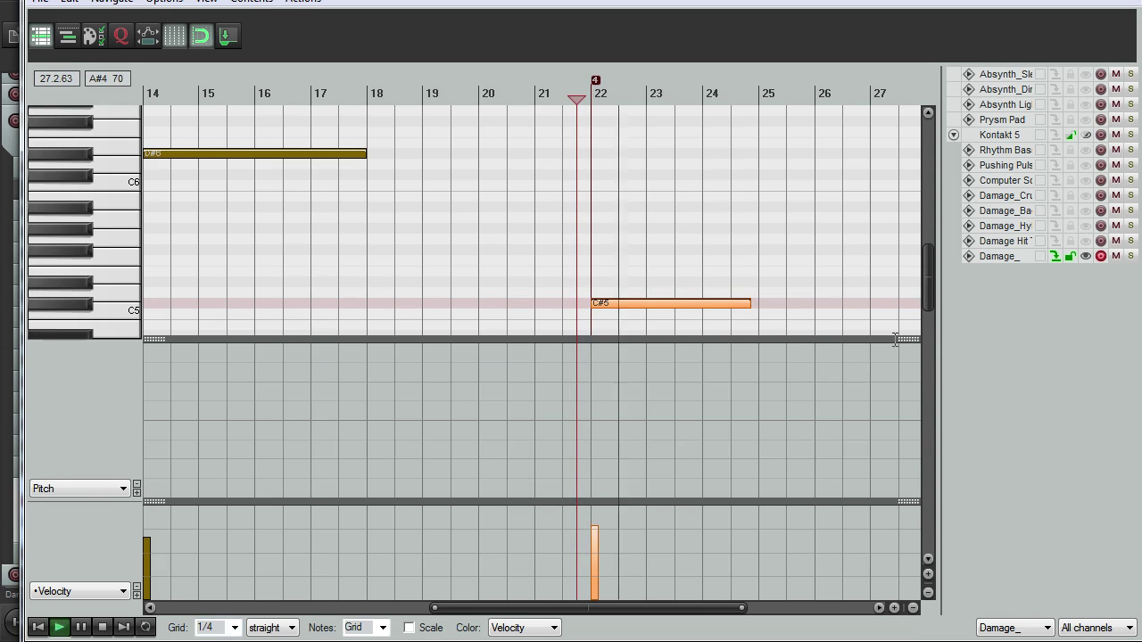
{"action": "left_click_drag", "start_coordinate": [905, 339], "coordinate": [904, 459]}
{"action": "scroll", "coordinate": [777, 309], "scroll_direction": "up", "scroll_amount": 5}
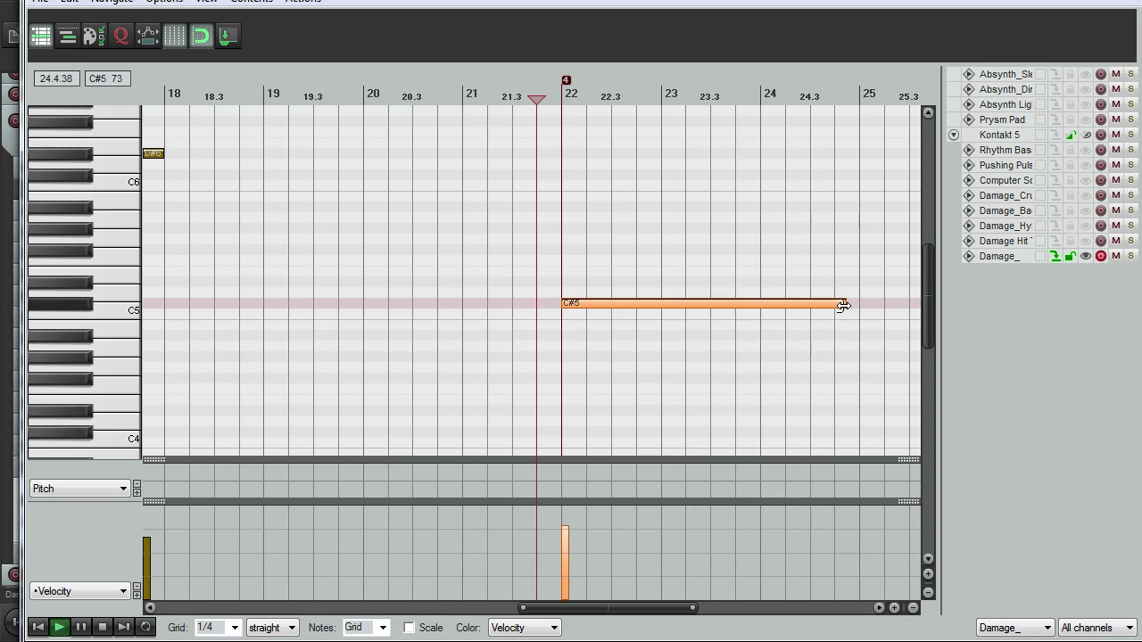
- Shorten the C#5 note to two bars and duplicate it back to back from bar 22 to bar 30
{"action": "key", "text": "space"}
{"action": "scroll", "coordinate": [841, 306], "scroll_direction": "down", "scroll_amount": 5}
{"action": "key", "text": "ctrl+z"}
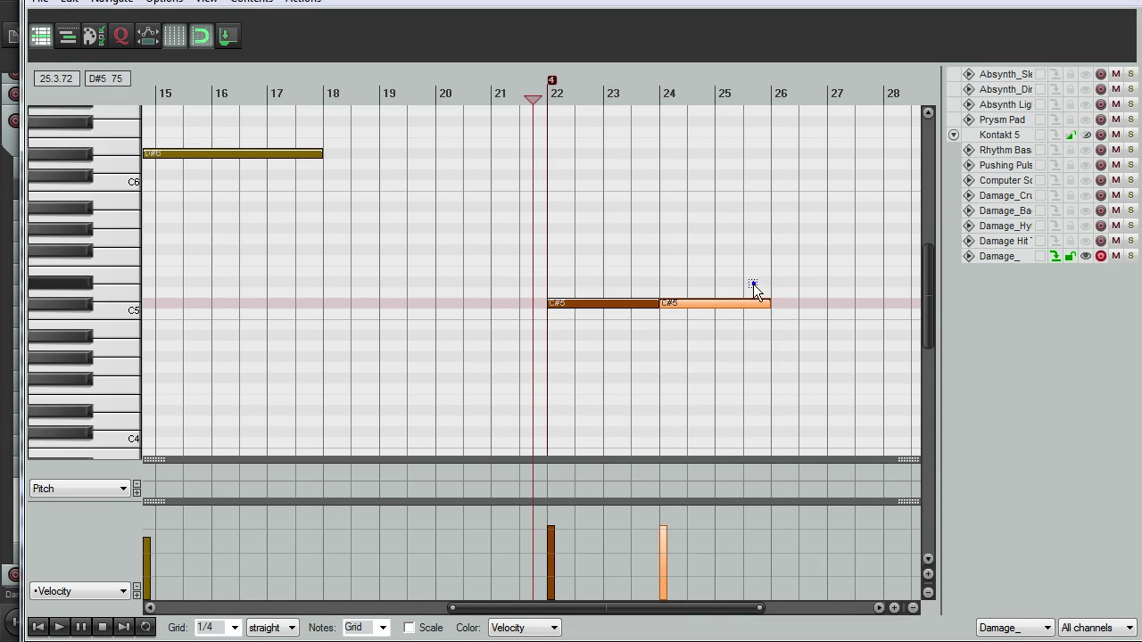
{"action": "left_click", "coordinate": [758, 288]}
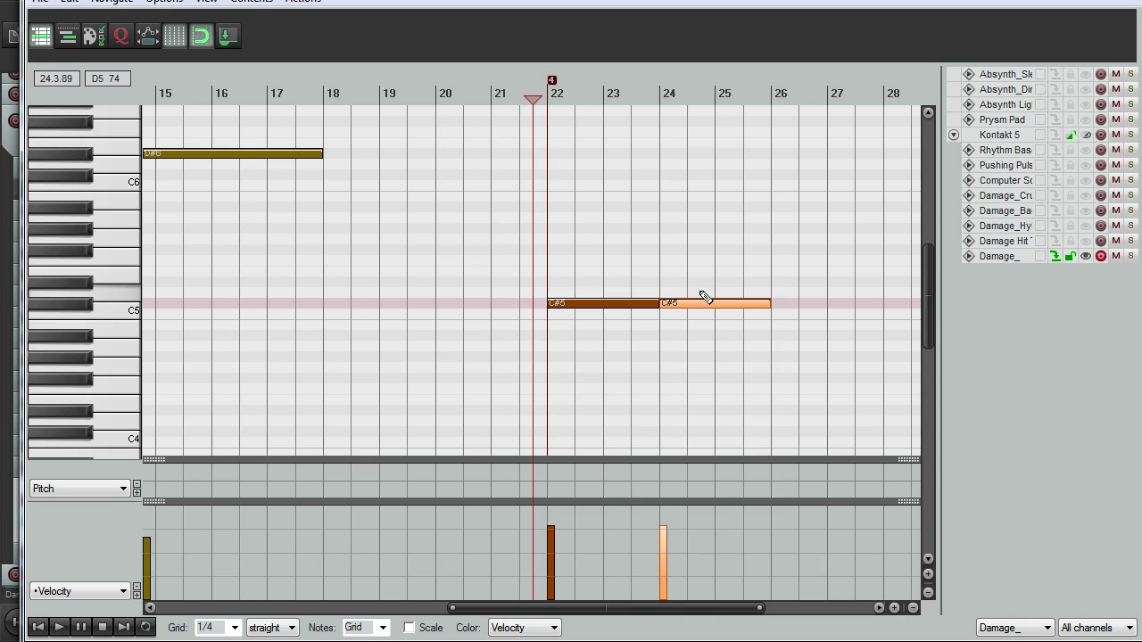
{"action": "left_click_drag", "start_coordinate": [618, 316], "coordinate": [824, 310]}
{"action": "scroll", "coordinate": [823, 311], "scroll_direction": "down", "scroll_amount": 5}
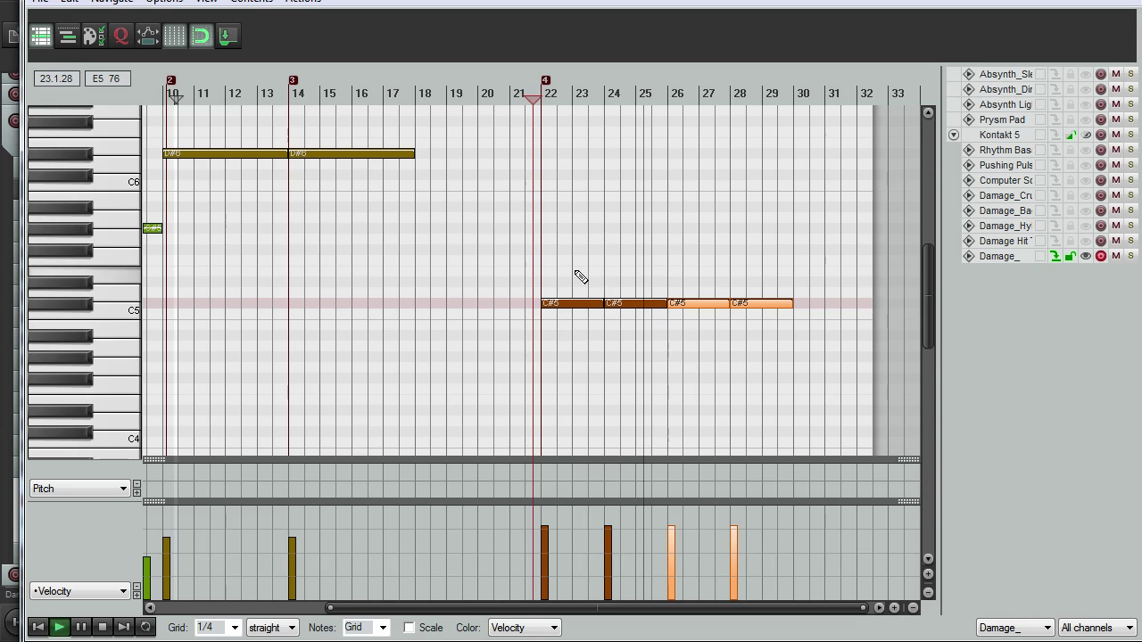
- Solo the Damage_ track and add two-bar A4 notes below the C#5 notes at bars 22 and 26
{"action": "key", "text": "space"}
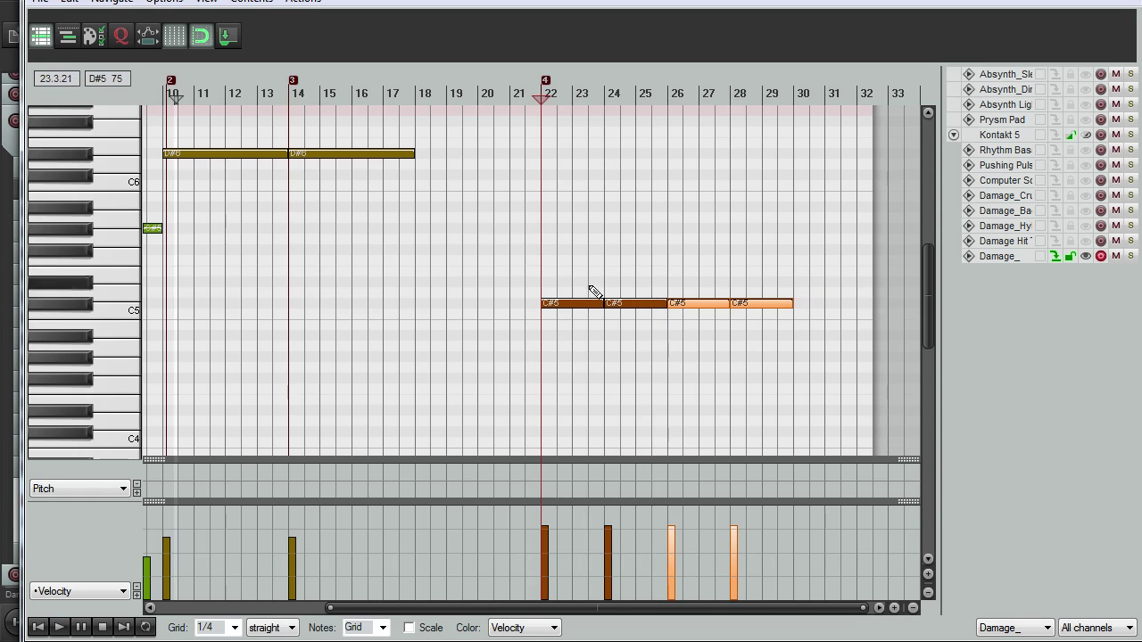
{"action": "left_click", "coordinate": [1130, 256]}
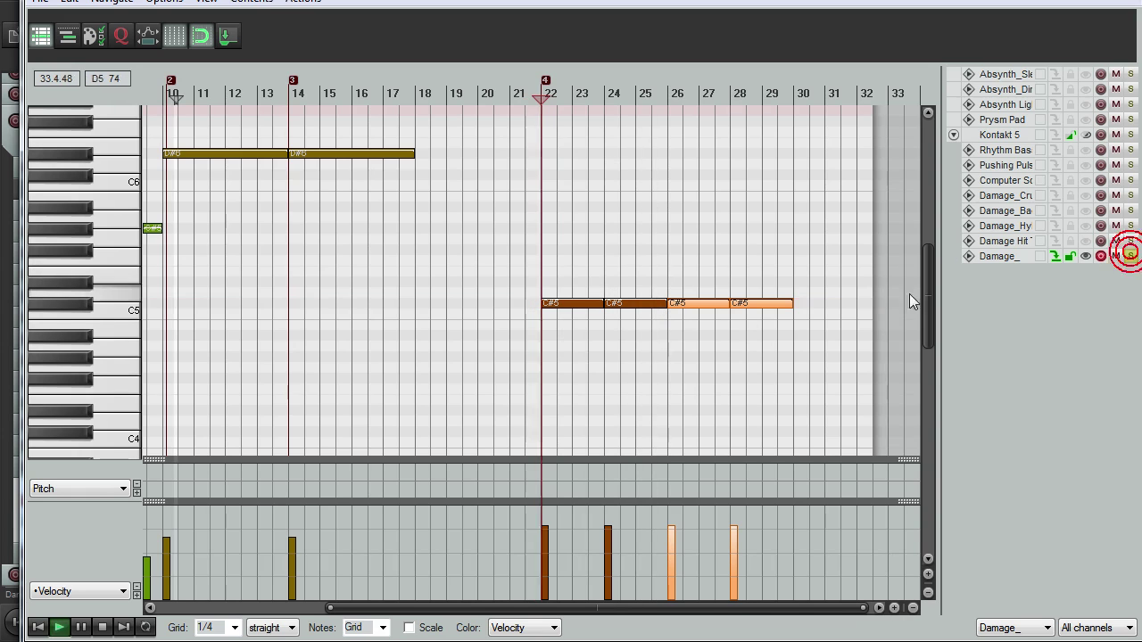
{"action": "left_click", "coordinate": [545, 345]}
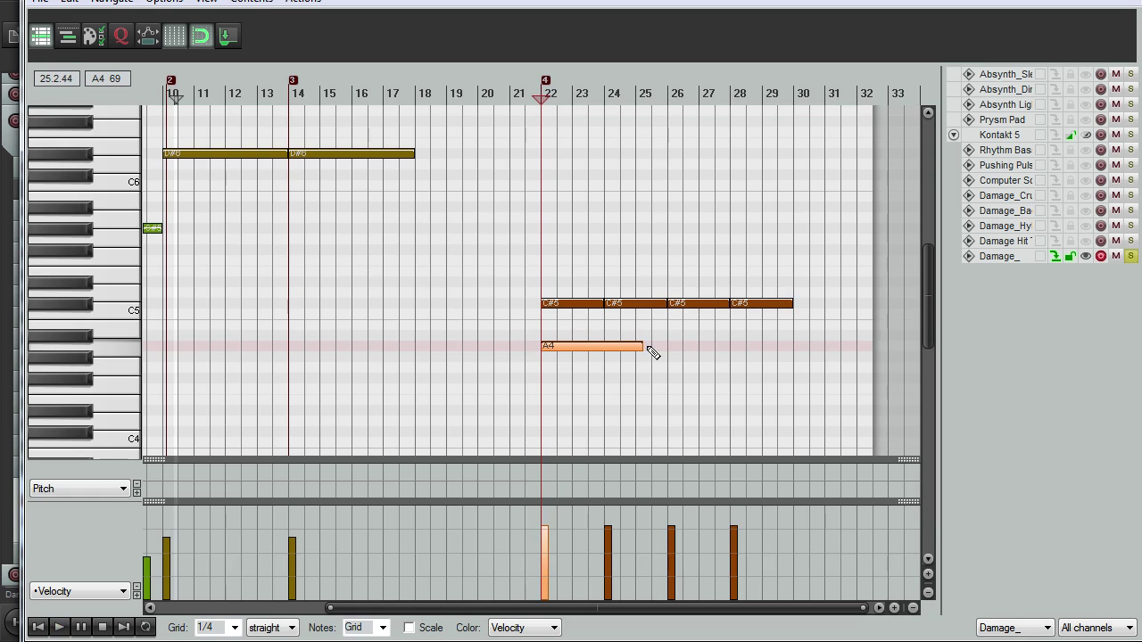
{"action": "left_click_drag", "start_coordinate": [589, 355], "coordinate": [719, 361]}
{"action": "key", "text": "space"}
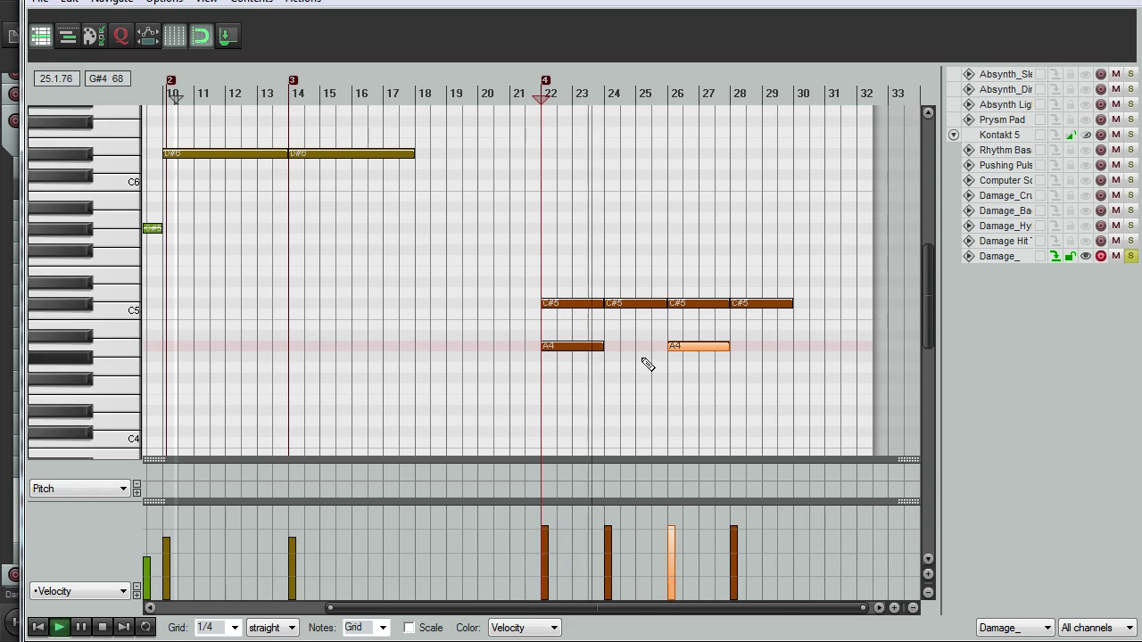
- Place two-bar B4 and A#4 notes at bar 24, with short C#5 notes above them at bars 24 and 25
{"action": "left_click_drag", "start_coordinate": [619, 300], "coordinate": [623, 335]}
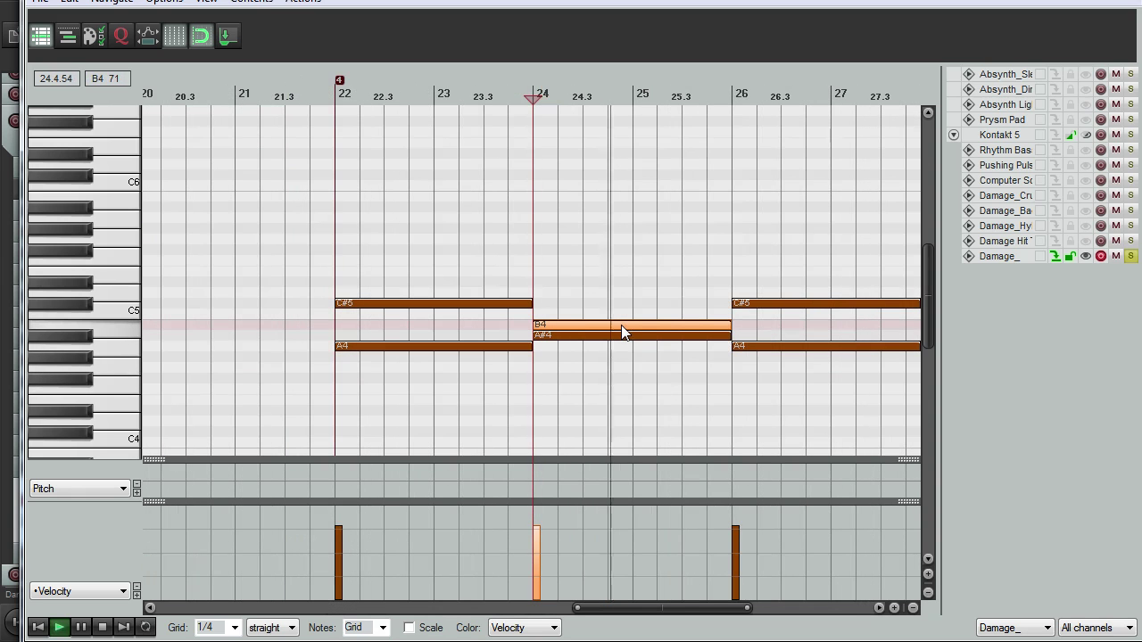
{"action": "scroll", "coordinate": [623, 331], "scroll_direction": "down", "scroll_amount": 3}
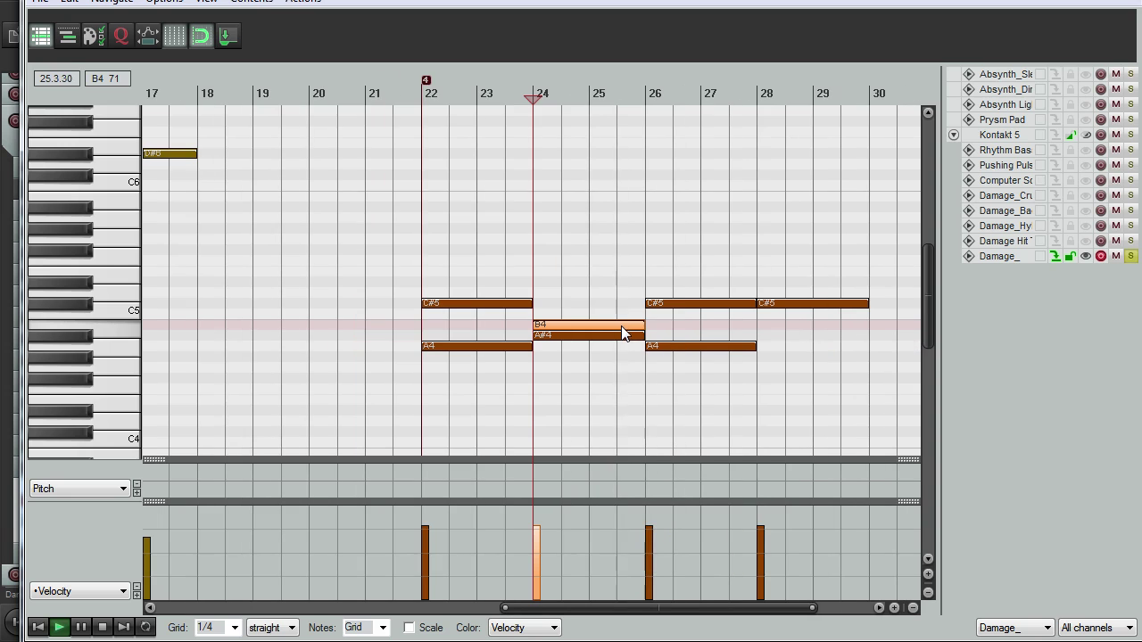
{"action": "left_click", "coordinate": [536, 304]}
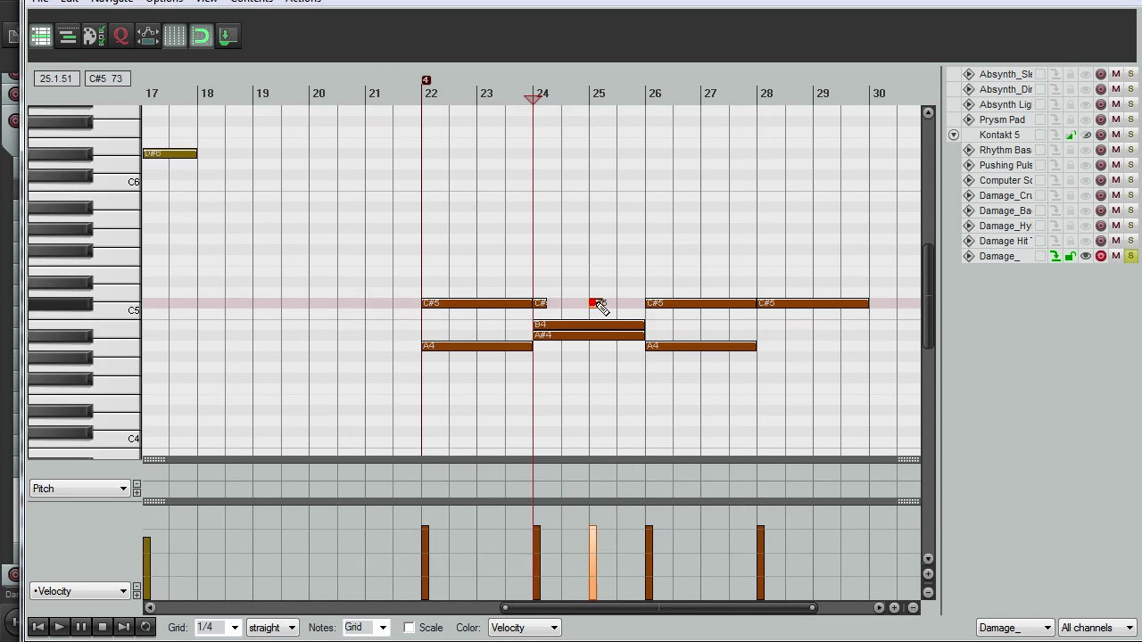
{"action": "scroll", "coordinate": [571, 309], "scroll_direction": "up", "scroll_amount": 4}
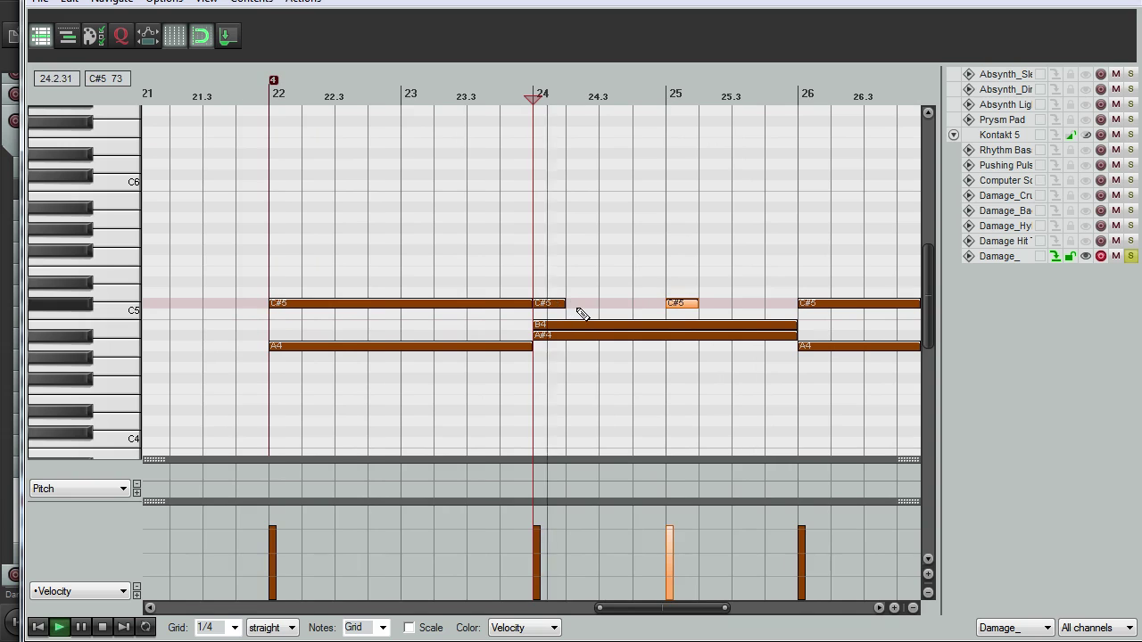
{"action": "scroll", "coordinate": [580, 314], "scroll_direction": "down", "scroll_amount": 1}
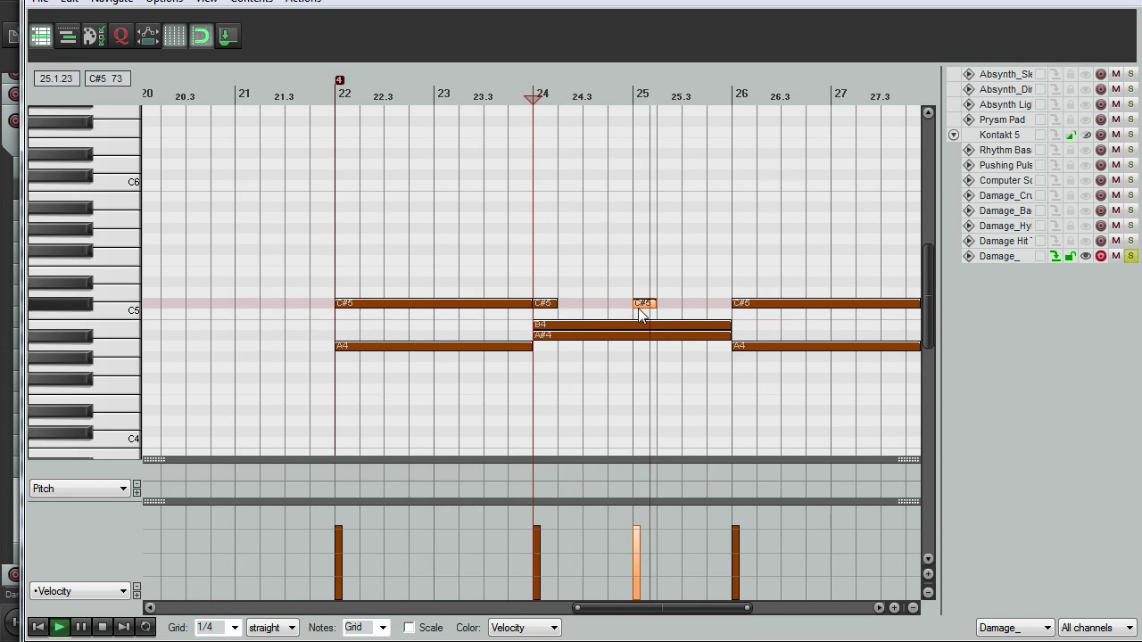
{"action": "scroll", "coordinate": [642, 313], "scroll_direction": "down", "scroll_amount": 2}
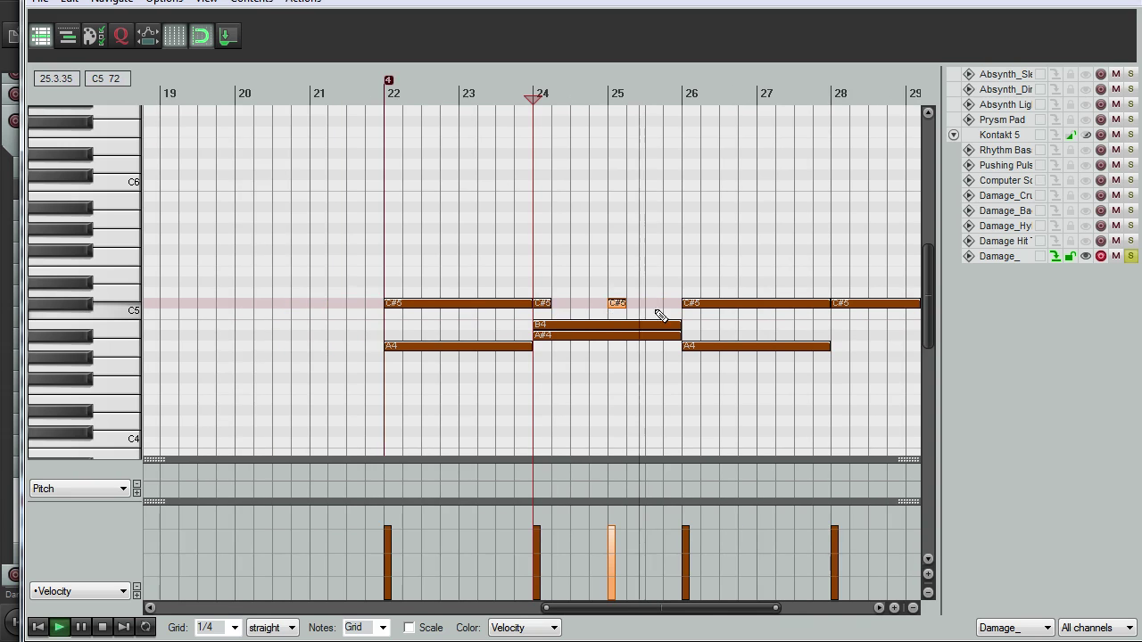
- Replace the C#5 note at bar 28 with a copy of the bar 24 note group, and play from bar 22
{"action": "left_click", "coordinate": [794, 303]}
{"action": "key", "text": "Delete"}
{"action": "left_click", "coordinate": [571, 328]}
{"action": "left_click_drag", "start_coordinate": [562, 324], "coordinate": [787, 332]}
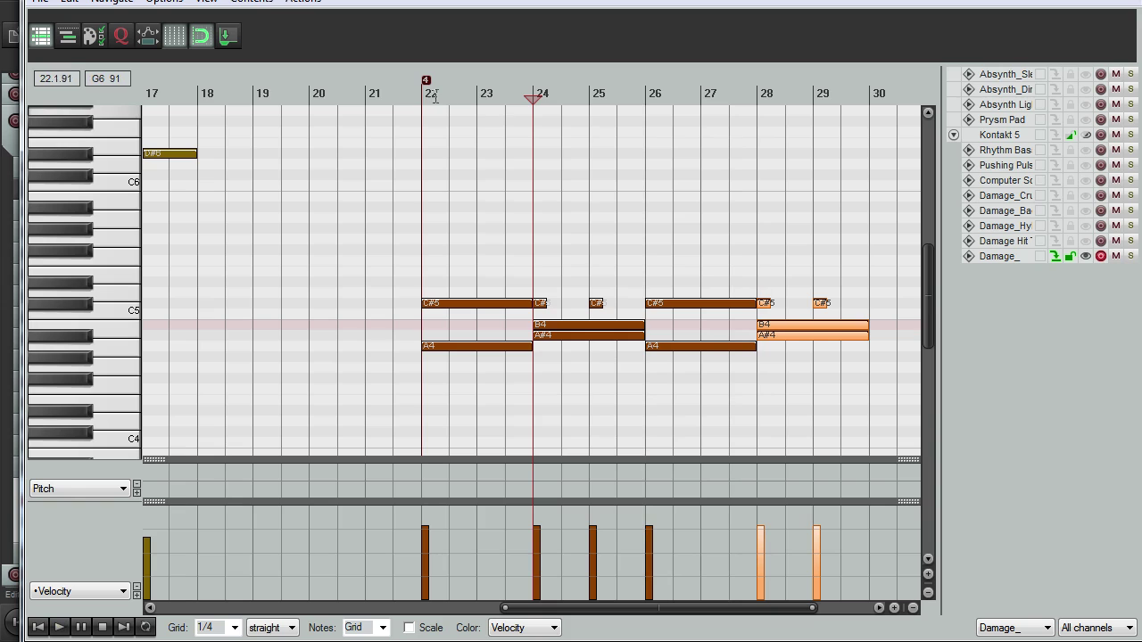
{"action": "left_click", "coordinate": [425, 95]}
{"action": "key", "text": "space"}
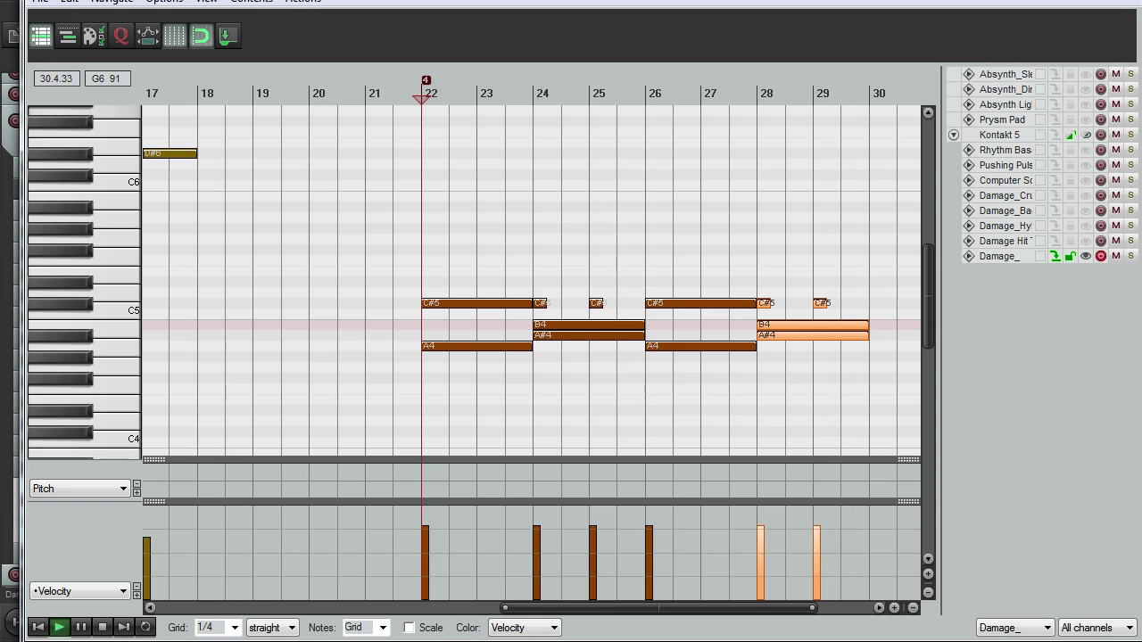
- Close the MIDI editor, stop playback and disarm the Damage_ track
{"action": "key", "text": "Escape"}
{"action": "key", "text": "space"}
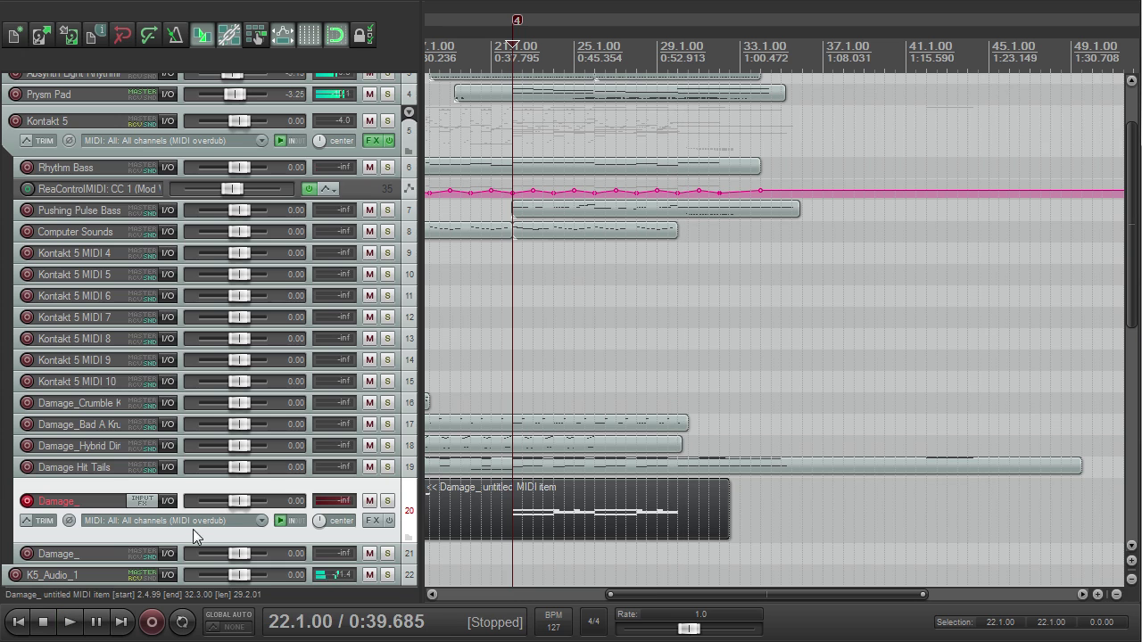
{"action": "left_click", "coordinate": [27, 504]}
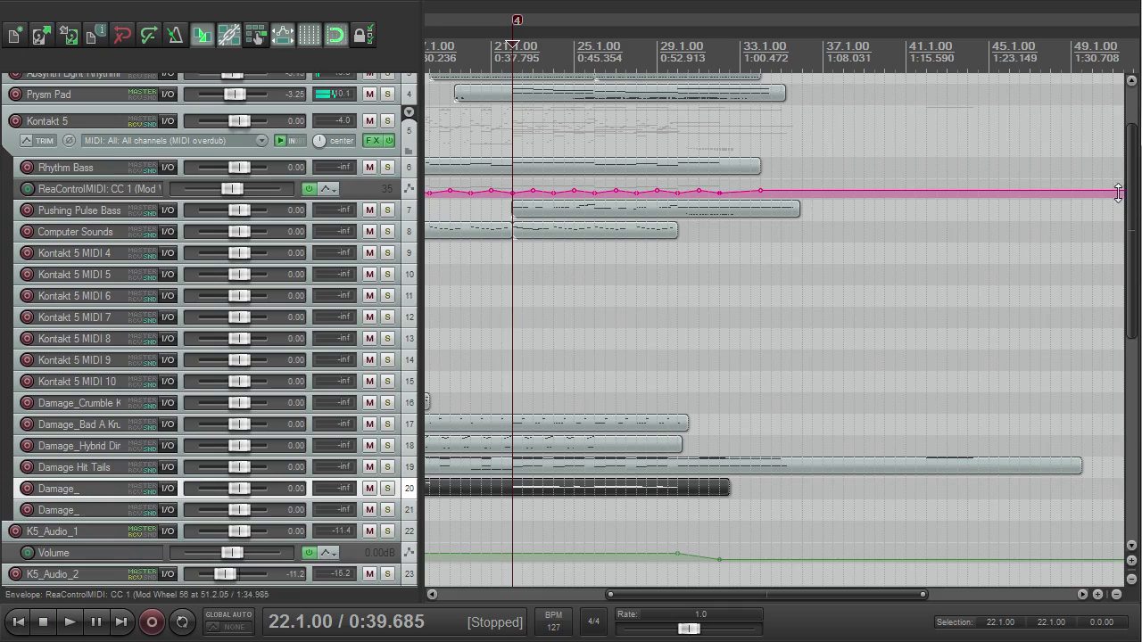
- Duplicate the Damage_Crumble item back to back from bar 18 and trim the copy to end with the Damage_Bad item below
{"action": "scroll", "coordinate": [1118, 195], "scroll_direction": "down", "scroll_amount": 8}
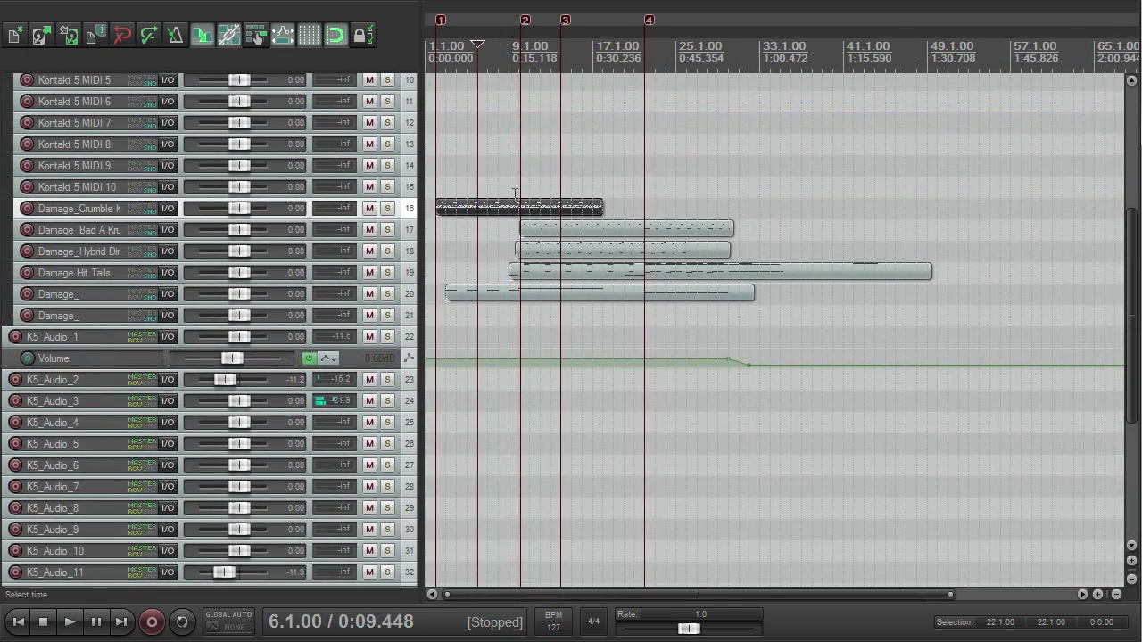
{"action": "key", "text": "space"}
{"action": "scroll", "coordinate": [535, 201], "scroll_direction": "up", "scroll_amount": 3}
{"action": "key", "text": "space"}
{"action": "left_click_drag", "start_coordinate": [487, 209], "coordinate": [818, 209]}
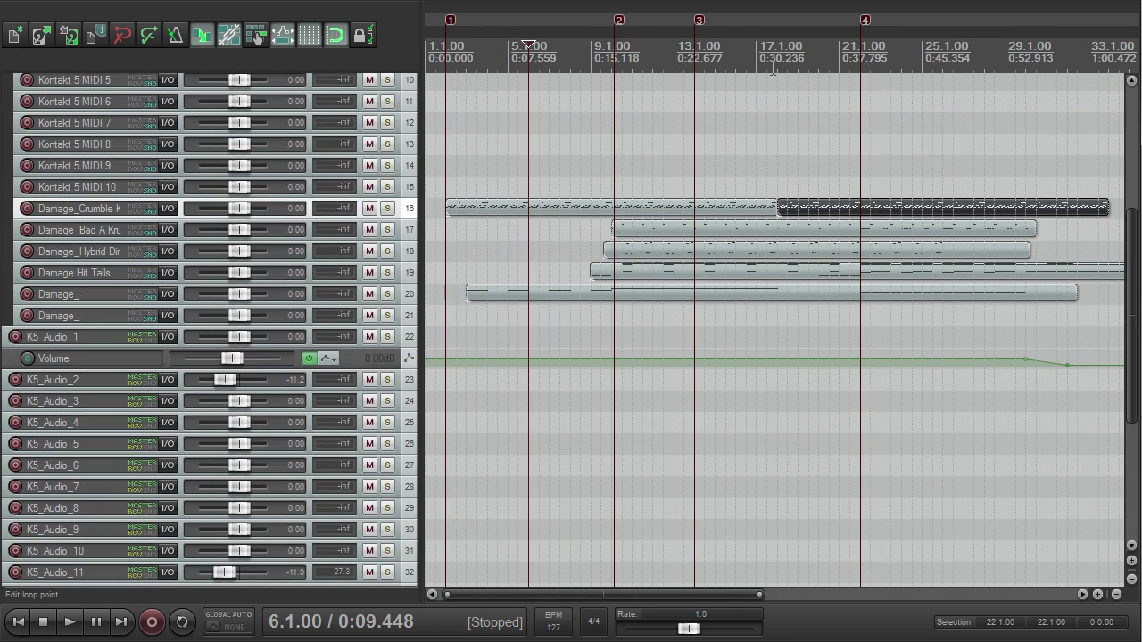
{"action": "left_click", "coordinate": [773, 70]}
{"action": "key", "text": "space"}
{"action": "left_click_drag", "start_coordinate": [1105, 209], "coordinate": [1034, 235]}
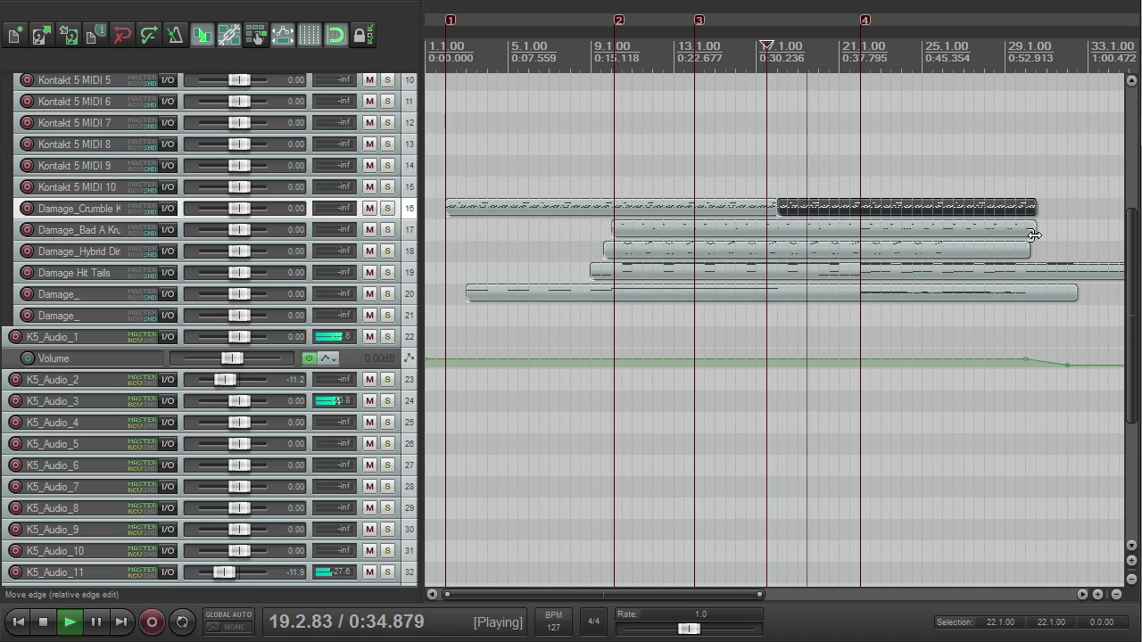
- Play from marker 4 on bar 22, then solo and enlarge the K5_Audio_11 track
{"action": "scroll", "coordinate": [848, 205], "scroll_direction": "up", "scroll_amount": 2}
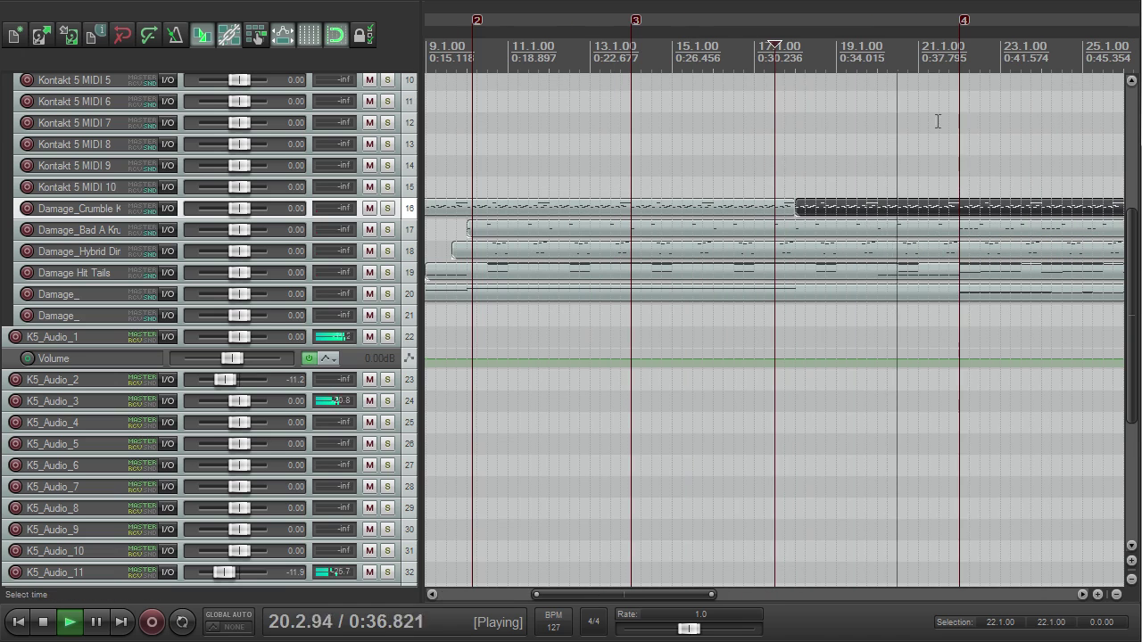
{"action": "left_click", "coordinate": [954, 59]}
{"action": "key", "text": "space"}
{"action": "left_click_drag", "start_coordinate": [1130, 219], "coordinate": [1131, 338]}
{"action": "key", "text": "space"}
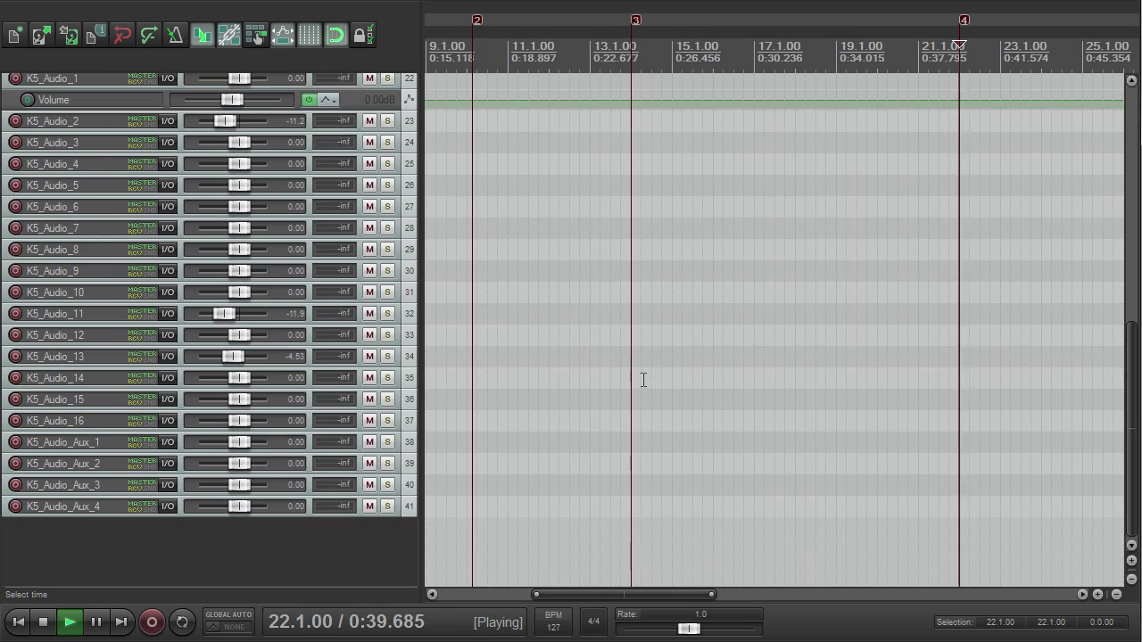
{"action": "left_click", "coordinate": [397, 313]}
{"action": "left_click", "coordinate": [387, 313]}
{"action": "left_click_drag", "start_coordinate": [373, 325], "coordinate": [370, 407]}
{"action": "key", "text": "space"}
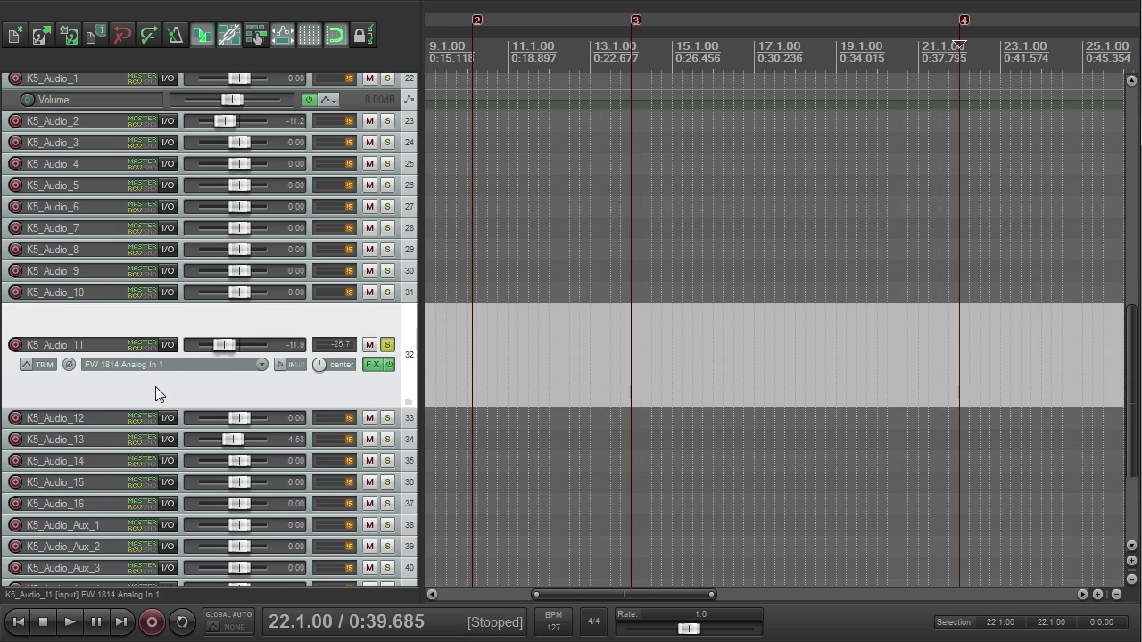
- Show K5_Audio_11's volume envelope, ramp it slightly upward from bar 21 to bar 22, and play it back
{"action": "key", "text": "v"}
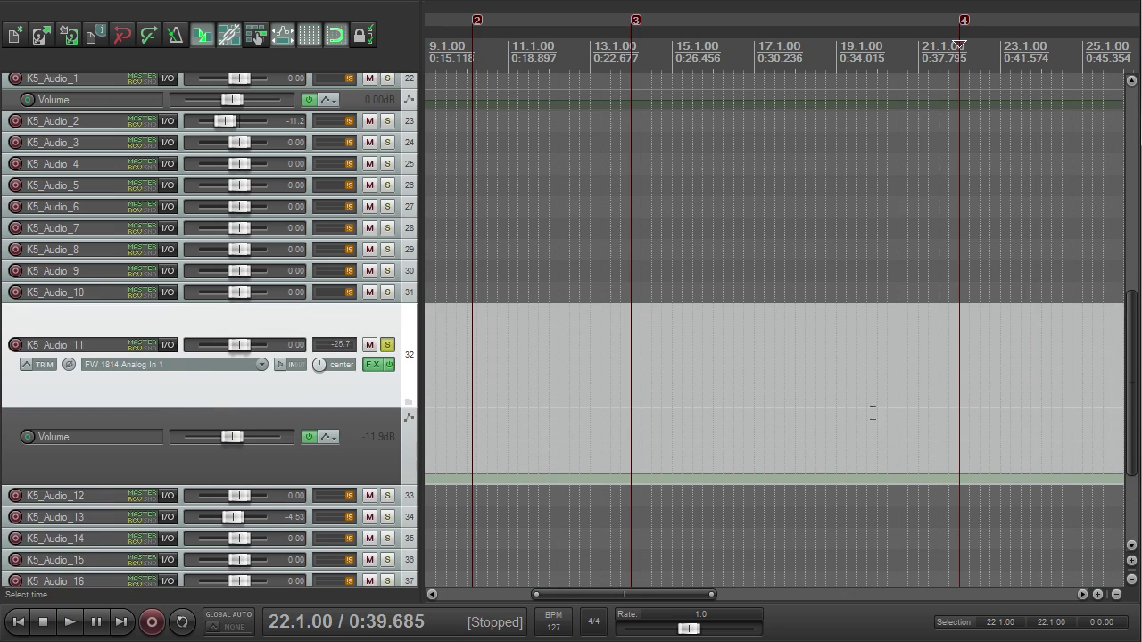
{"action": "left_click", "coordinate": [955, 481]}
{"action": "left_click_drag", "start_coordinate": [961, 480], "coordinate": [970, 468]}
{"action": "left_click", "coordinate": [918, 55]}
{"action": "scroll", "coordinate": [897, 261], "scroll_direction": "up", "scroll_amount": 2}
{"action": "key", "text": "space"}
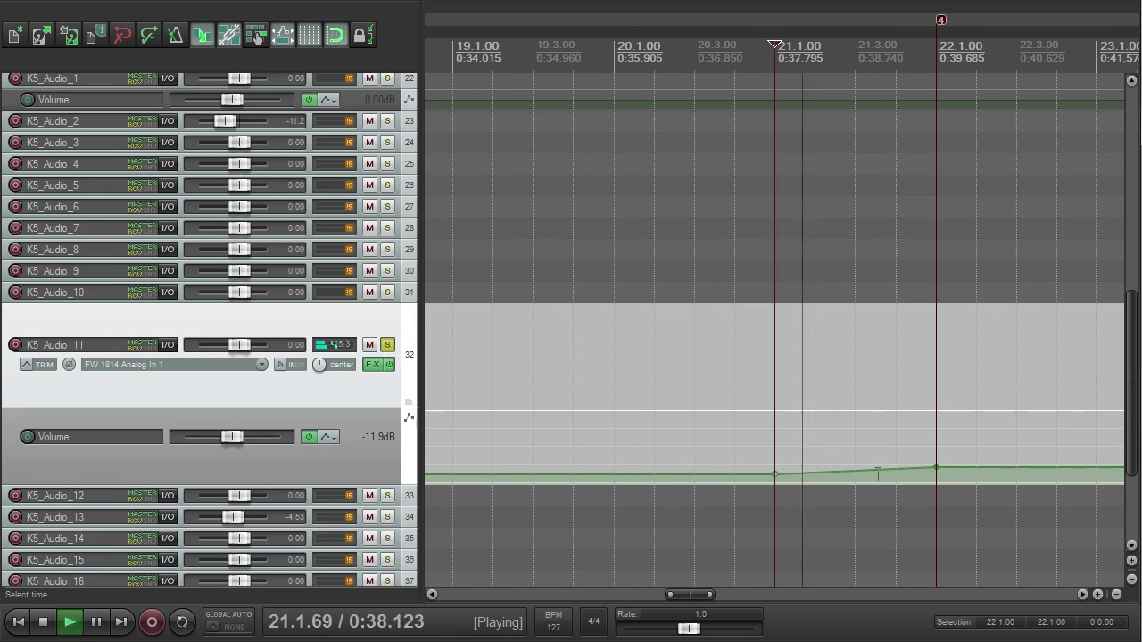
{"action": "scroll", "coordinate": [955, 473], "scroll_direction": "down", "scroll_amount": 1}
{"action": "key", "text": "space"}
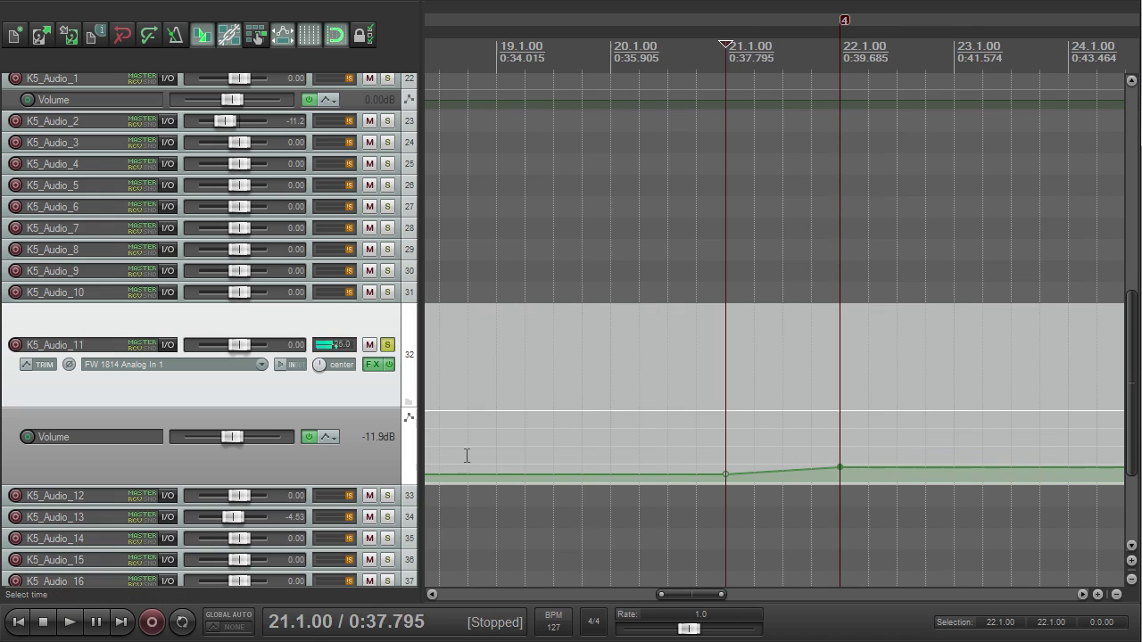
- Add envelopes for ReaEQ's 1-Freq (High) and 4-Freq (Low) parameters on the K5_Audio_11 track
{"action": "left_click", "coordinate": [33, 364]}
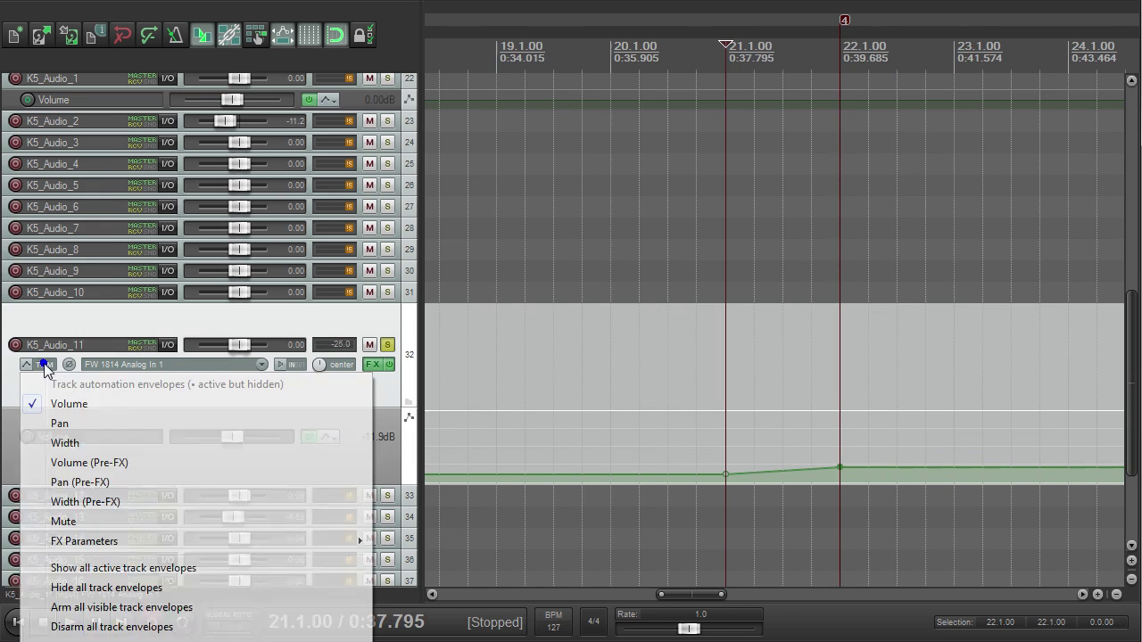
{"action": "left_click", "coordinate": [39, 384]}
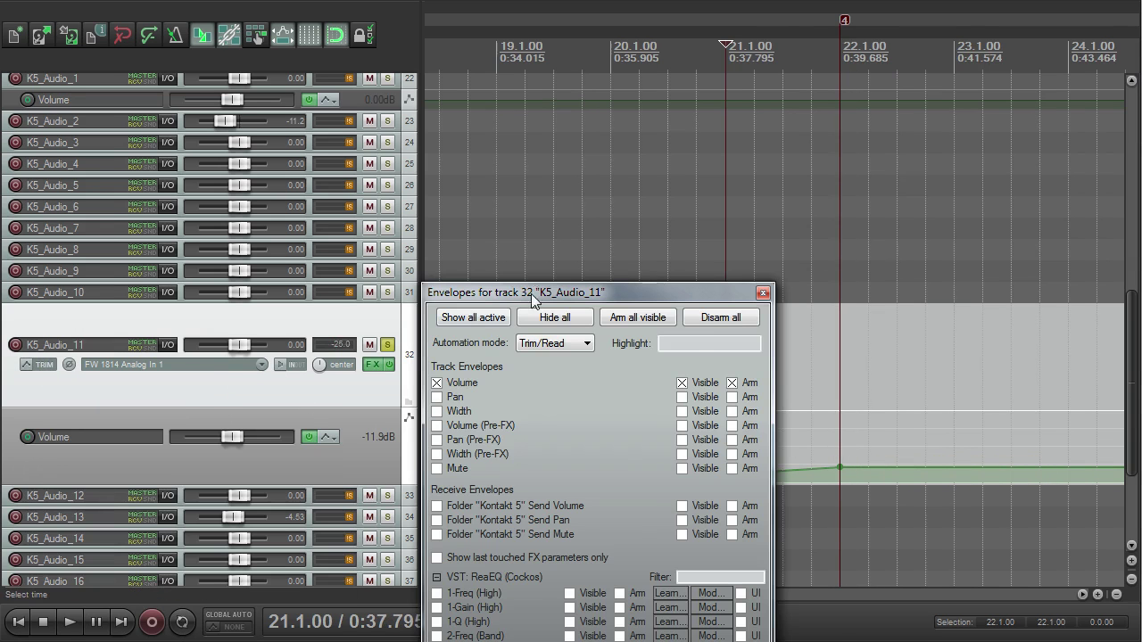
{"action": "left_click", "coordinate": [457, 358]}
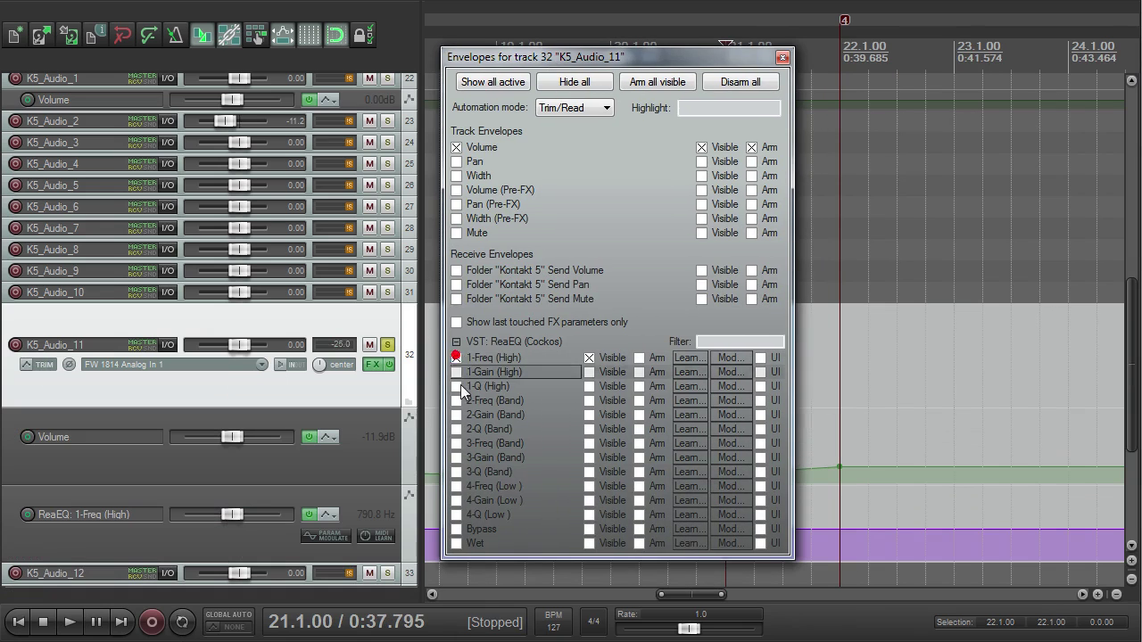
{"action": "left_click", "coordinate": [457, 486]}
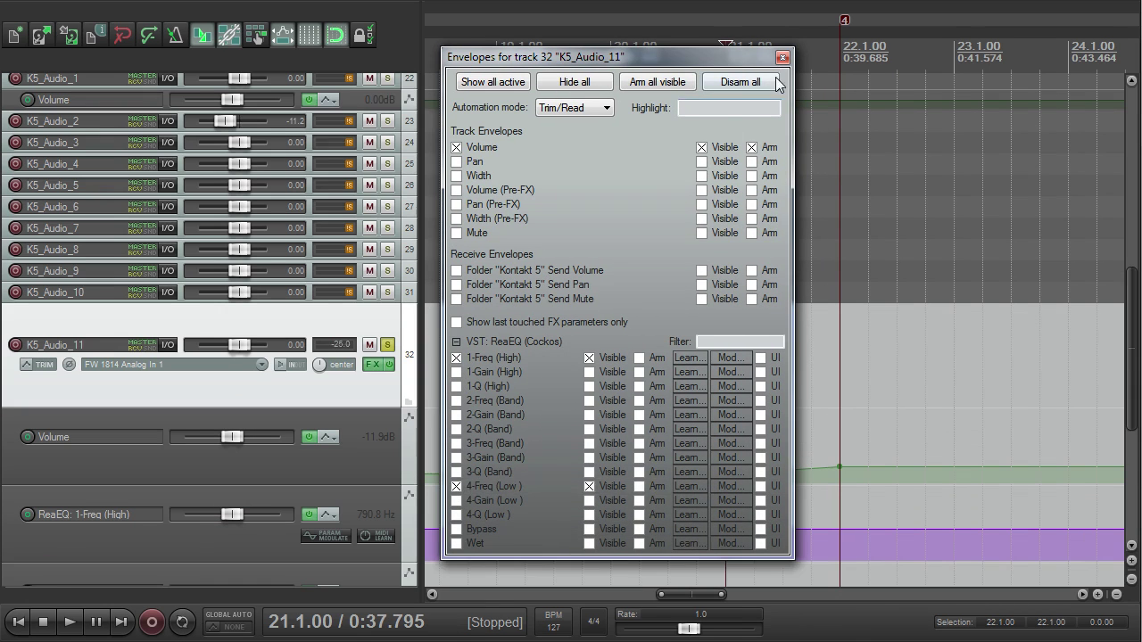
{"action": "left_click", "coordinate": [783, 59]}
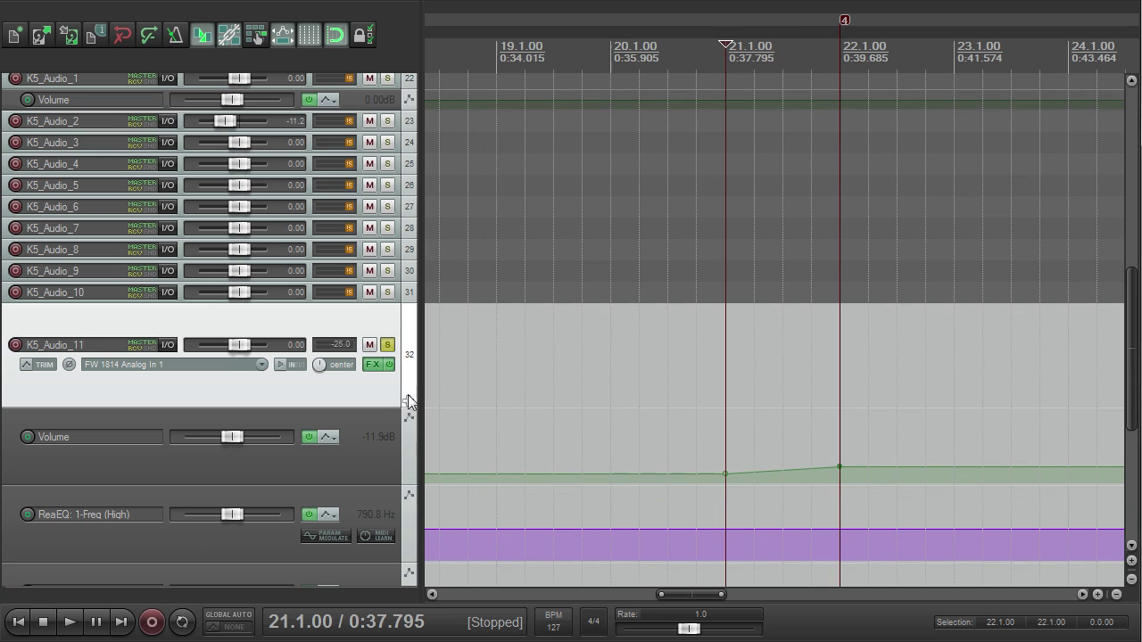
- Open K5_Audio_11's ReaEQ, add 1-Freq (High) envelope points at bars 21 and 22, and lower the bar 22 point to about 213.5 Hz
{"action": "left_click", "coordinate": [375, 364]}
{"action": "left_click_drag", "start_coordinate": [500, 169], "coordinate": [134, 23]}
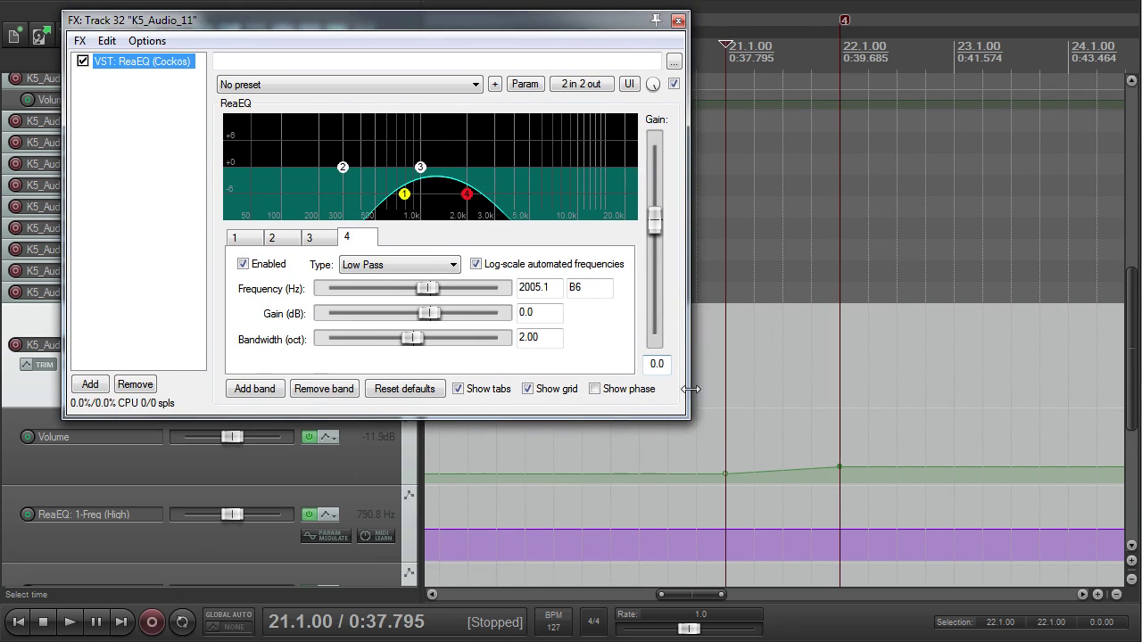
{"action": "left_click", "coordinate": [748, 533]}
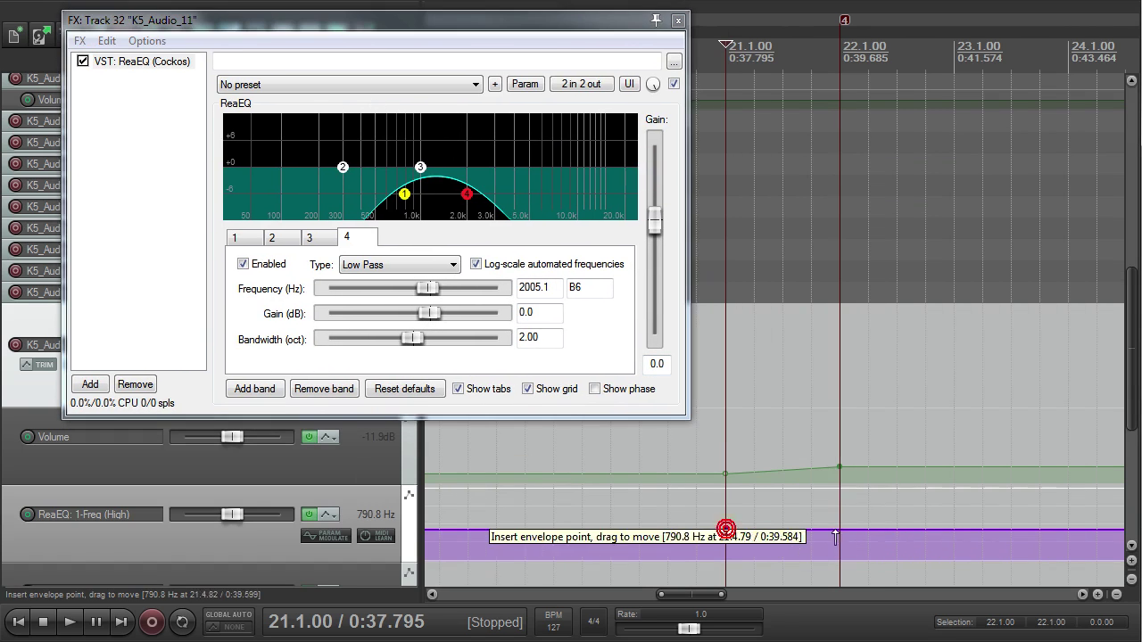
{"action": "left_click_drag", "start_coordinate": [836, 534], "coordinate": [852, 475]}
{"action": "scroll", "coordinate": [1129, 375], "scroll_direction": "down", "scroll_amount": 3}
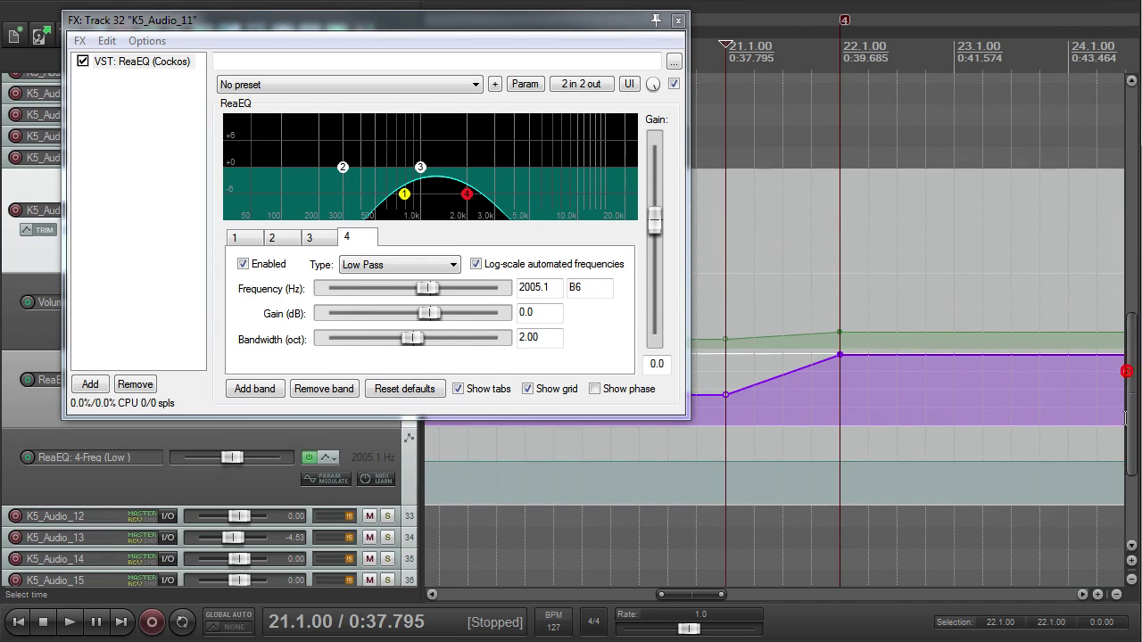
{"action": "key", "text": "space"}
{"action": "key", "text": "space"}
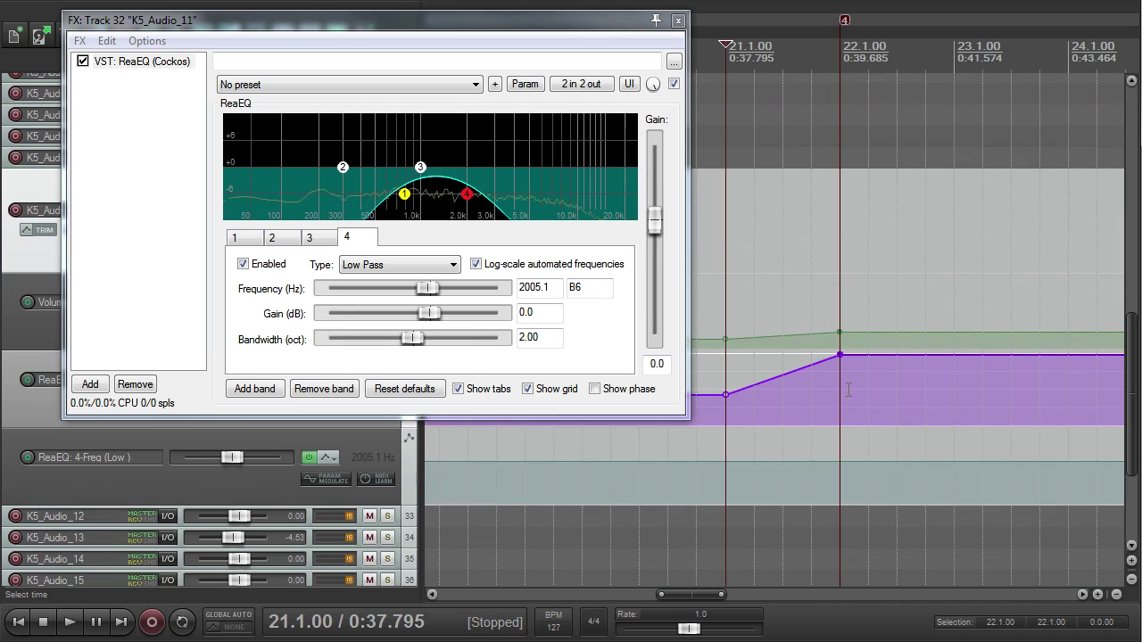
{"action": "left_click", "coordinate": [871, 411]}
{"action": "left_click_drag", "start_coordinate": [840, 356], "coordinate": [851, 408]}
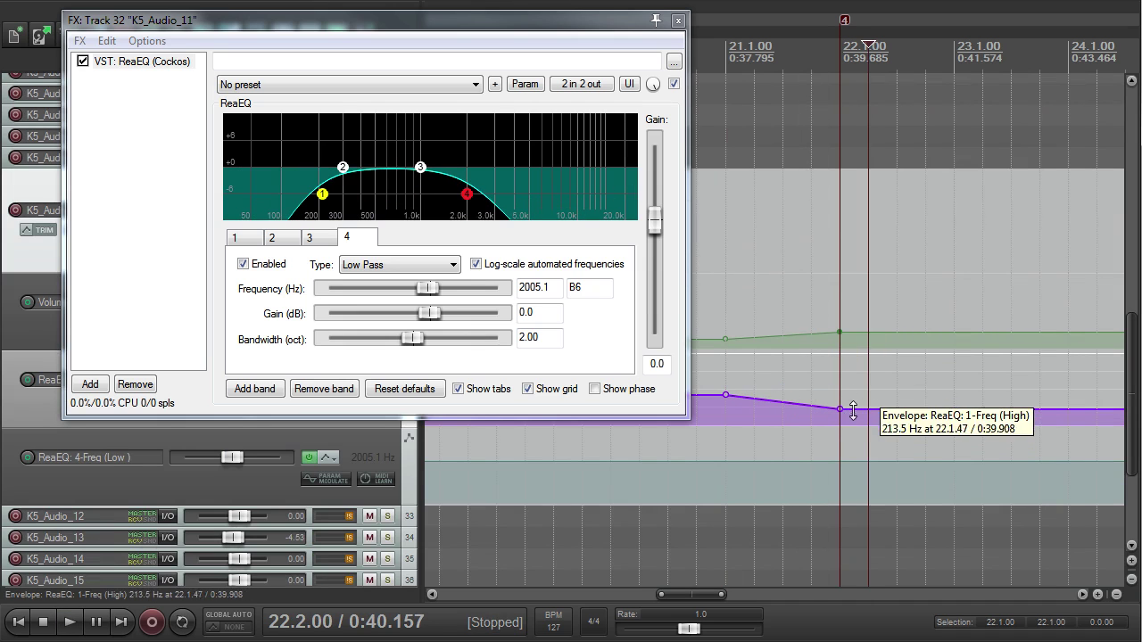
- Ramp the 4-Freq (Low) envelope from bar 21 up to 24000 Hz at bar 22, and play from bar 21
{"action": "left_click", "coordinate": [727, 461]}
{"action": "left_click_drag", "start_coordinate": [844, 457], "coordinate": [844, 431]}
{"action": "key", "text": "space"}
{"action": "key", "text": "space"}
{"action": "left_click", "coordinate": [742, 47]}
{"action": "key", "text": "space"}
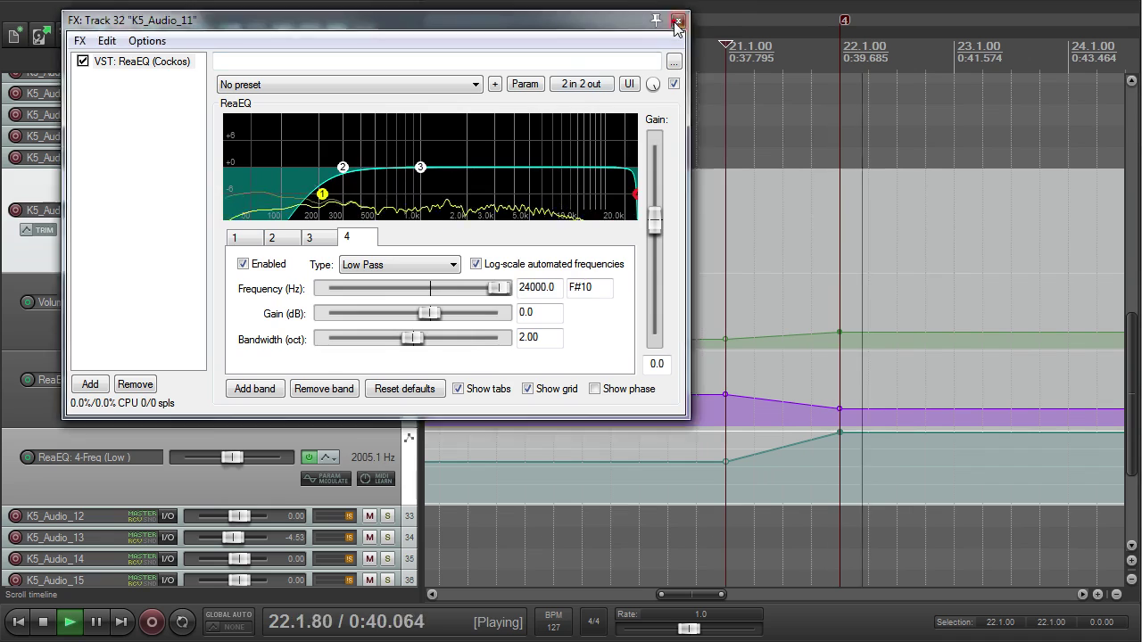
- Close the ReaEQ window, stop playback and unsolo K5_Audio_11
{"action": "key", "text": "Escape"}
{"action": "key", "text": "space"}
{"action": "left_click", "coordinate": [389, 210]}
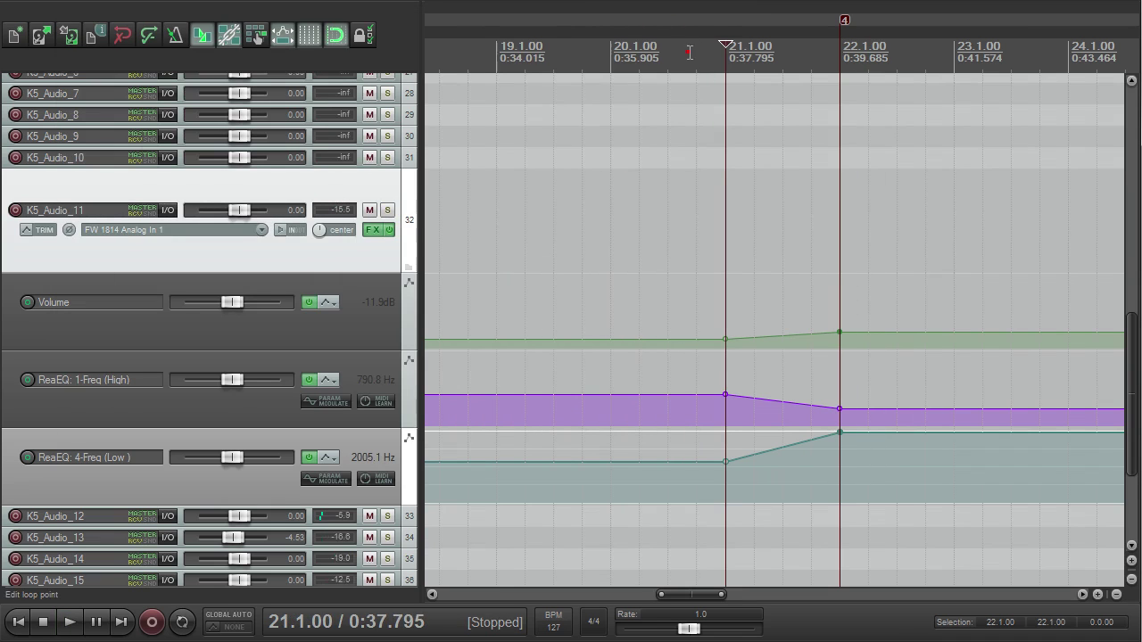
- Play from 20.4 to check the K5_Audio_11 volume and EQ automation within the full mix
{"action": "left_click", "coordinate": [696, 49]}
{"action": "key", "text": "space"}
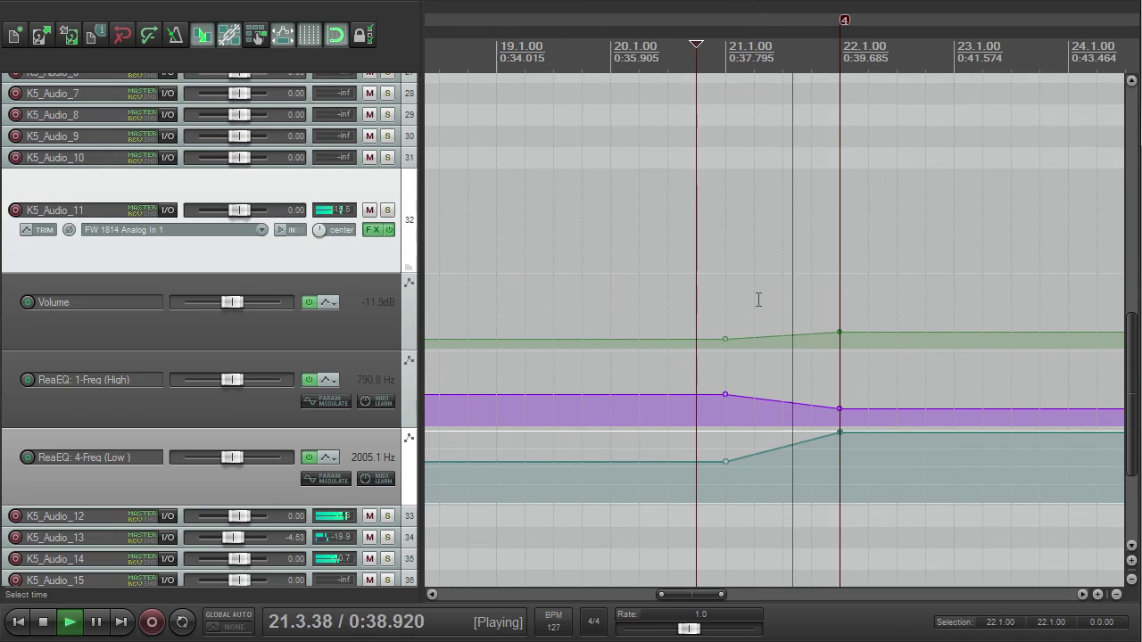
{"action": "scroll", "coordinate": [818, 329], "scroll_direction": "down", "scroll_amount": 5}
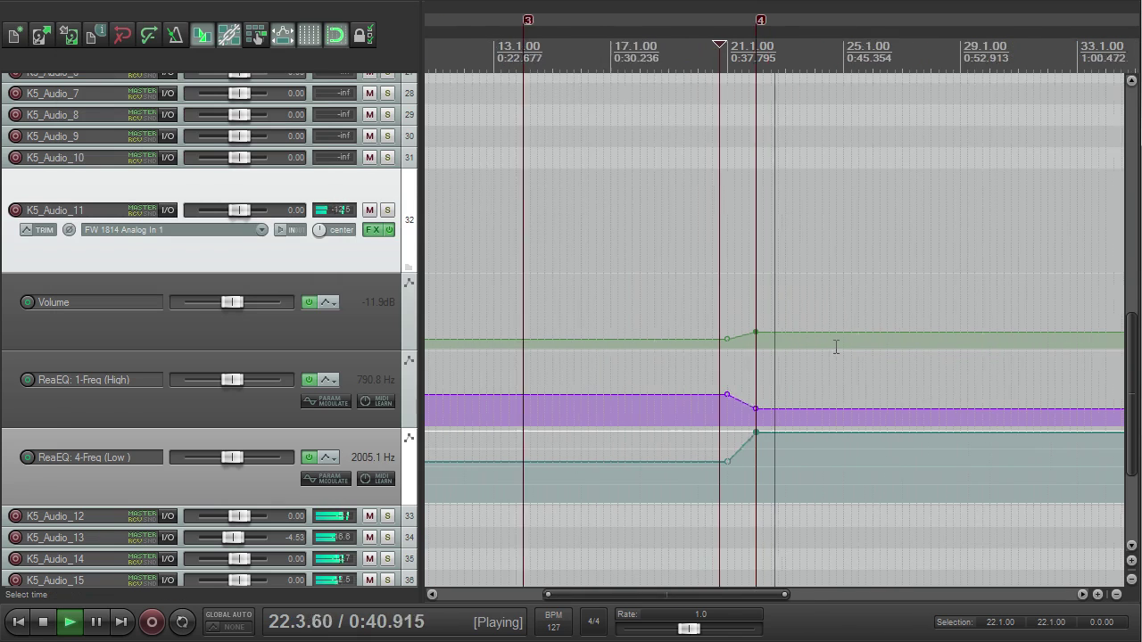
{"action": "scroll", "coordinate": [836, 347], "scroll_direction": "up", "scroll_amount": 2}
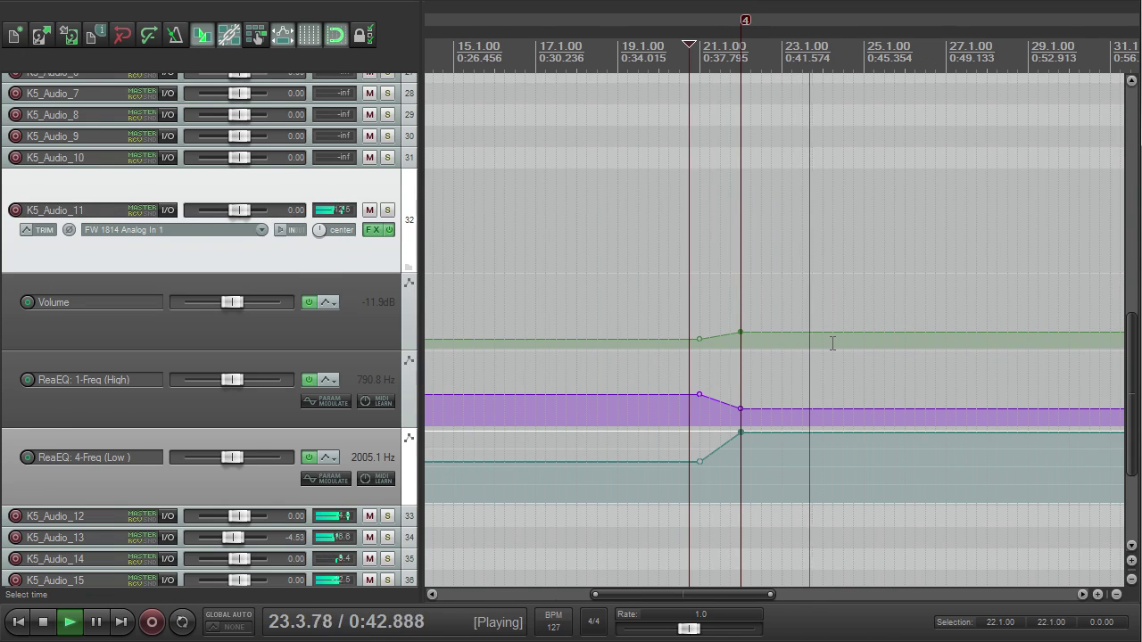
{"action": "scroll", "coordinate": [833, 343], "scroll_direction": "down", "scroll_amount": 1}
{"action": "scroll", "coordinate": [832, 342], "scroll_direction": "down", "scroll_amount": 1}
{"action": "scroll", "coordinate": [821, 347], "scroll_direction": "up", "scroll_amount": 2}
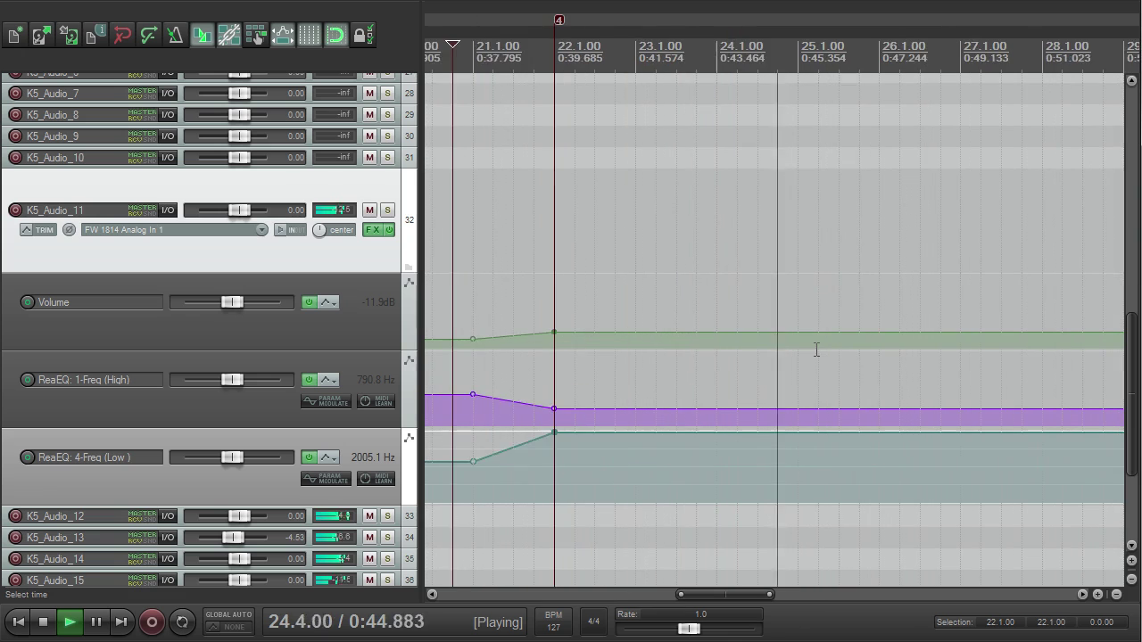
{"action": "scroll", "coordinate": [817, 350], "scroll_direction": "down", "scroll_amount": 2}
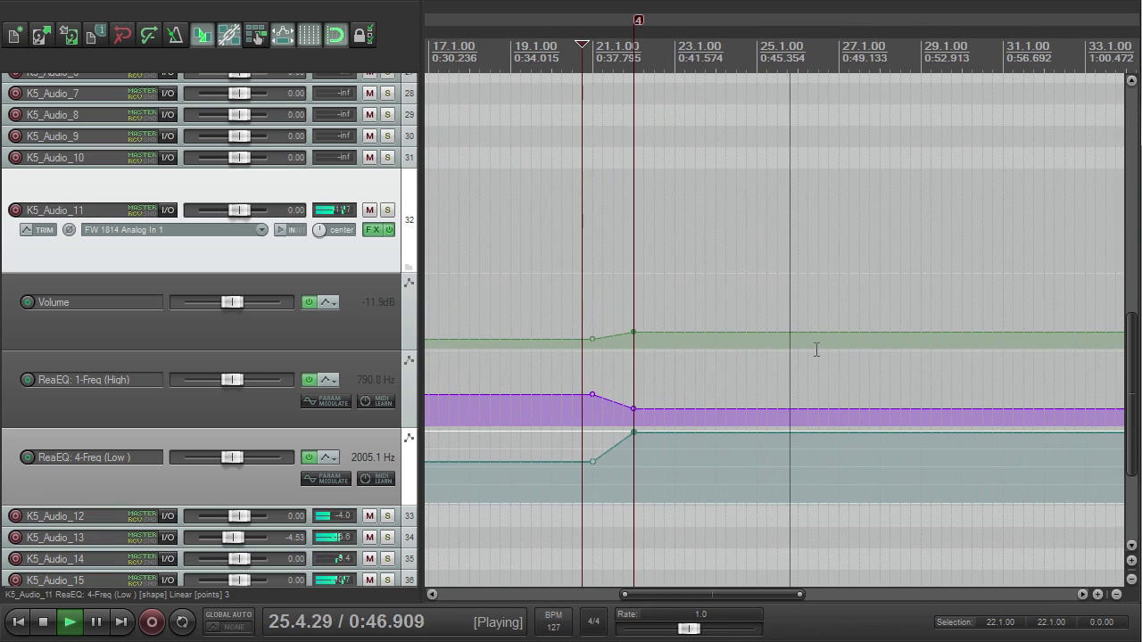
{"action": "scroll", "coordinate": [817, 349], "scroll_direction": "down", "scroll_amount": 1}
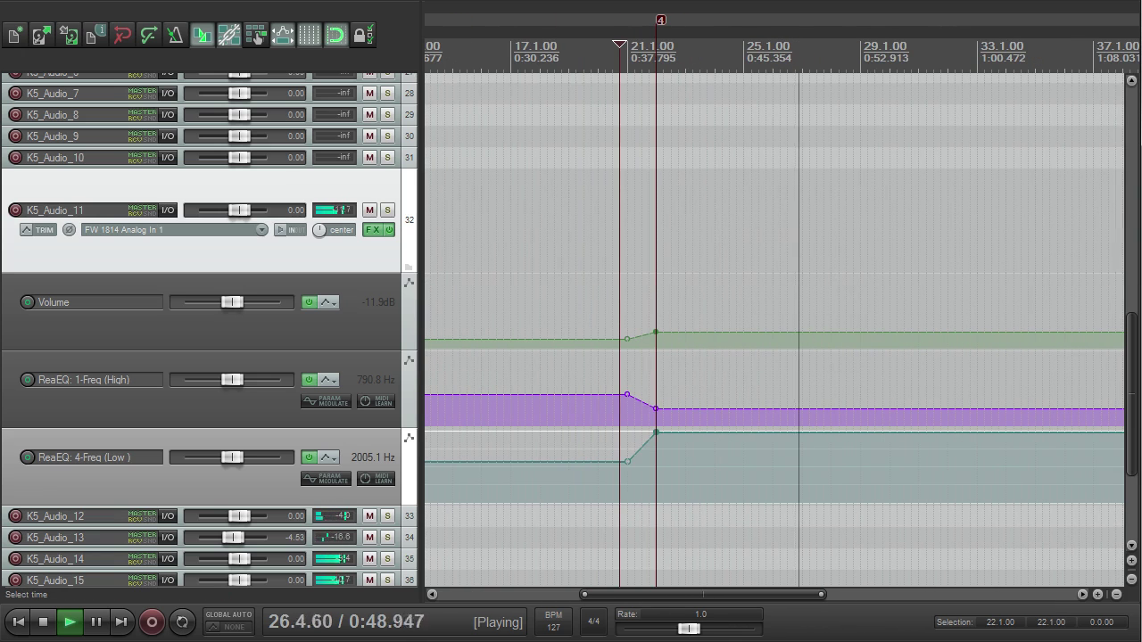
{"action": "scroll", "coordinate": [1122, 348], "scroll_direction": "up", "scroll_amount": 1}
{"action": "scroll", "coordinate": [1111, 346], "scroll_direction": "down", "scroll_amount": 2}
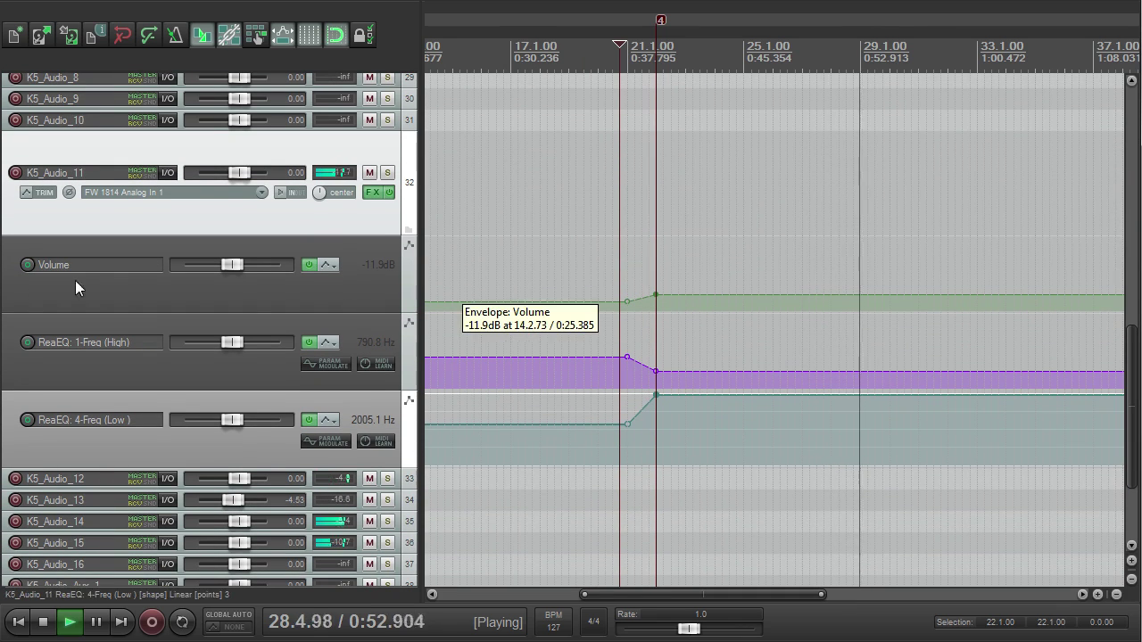
{"action": "scroll", "coordinate": [351, 303], "scroll_direction": "down", "scroll_amount": 3}
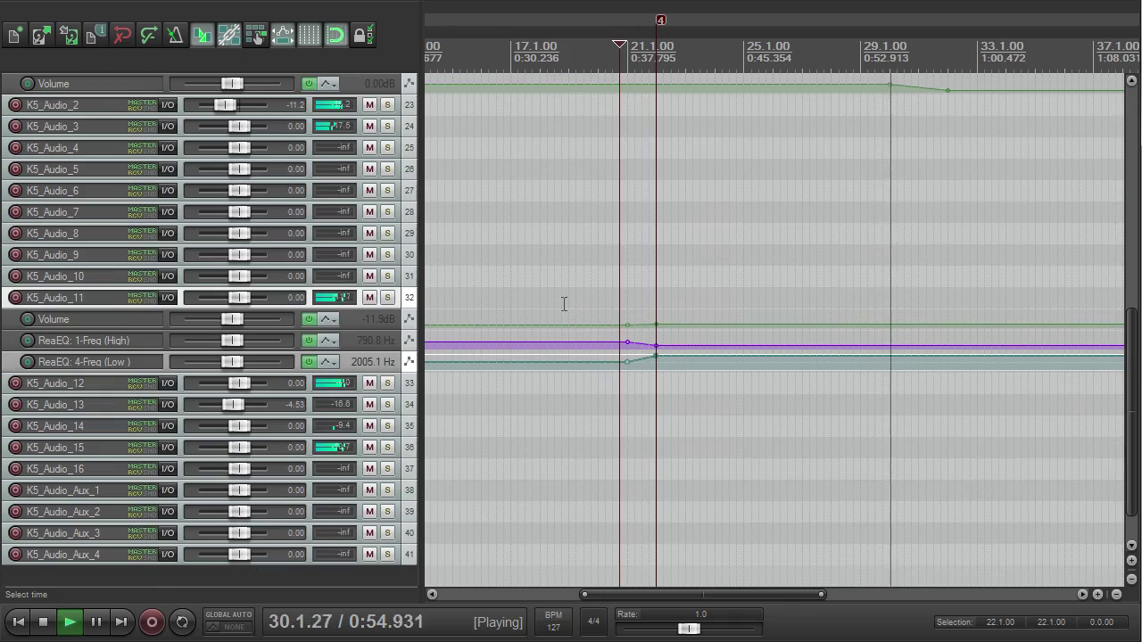
- Record-arm the empty Damage_ track 21 and open the Kontakt 5 track's instrument window
{"action": "scroll", "coordinate": [548, 298], "scroll_direction": "up", "scroll_amount": 1}
{"action": "scroll", "coordinate": [543, 295], "scroll_direction": "down", "scroll_amount": 2}
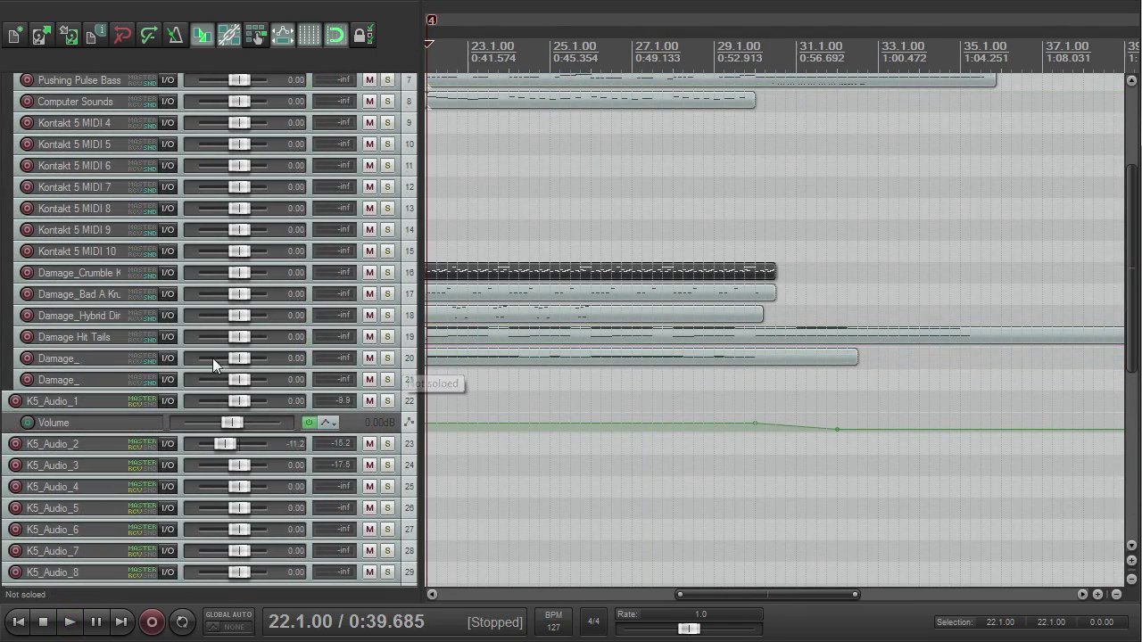
{"action": "left_click", "coordinate": [27, 379]}
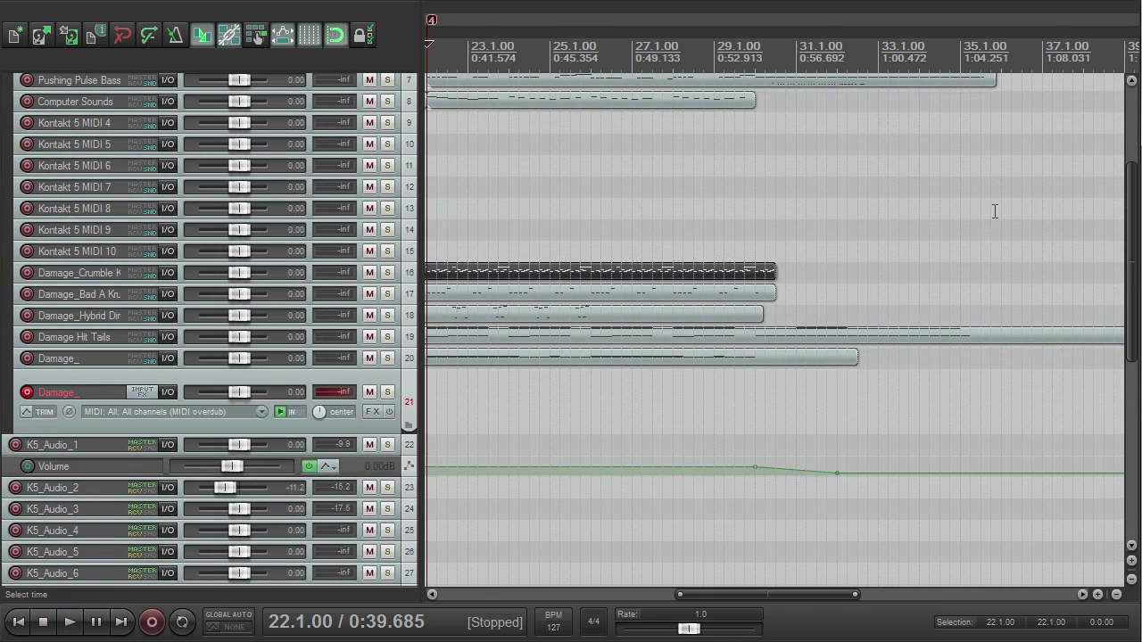
{"action": "left_click_drag", "start_coordinate": [1130, 231], "coordinate": [1130, 141]}
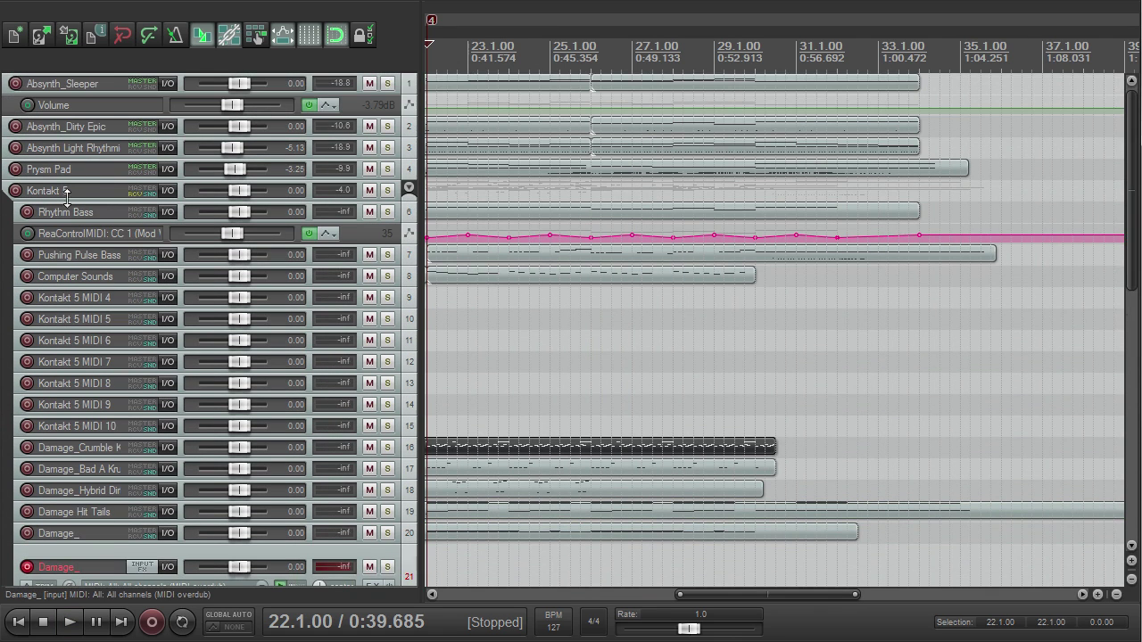
{"action": "left_click_drag", "start_coordinate": [71, 203], "coordinate": [70, 254]}
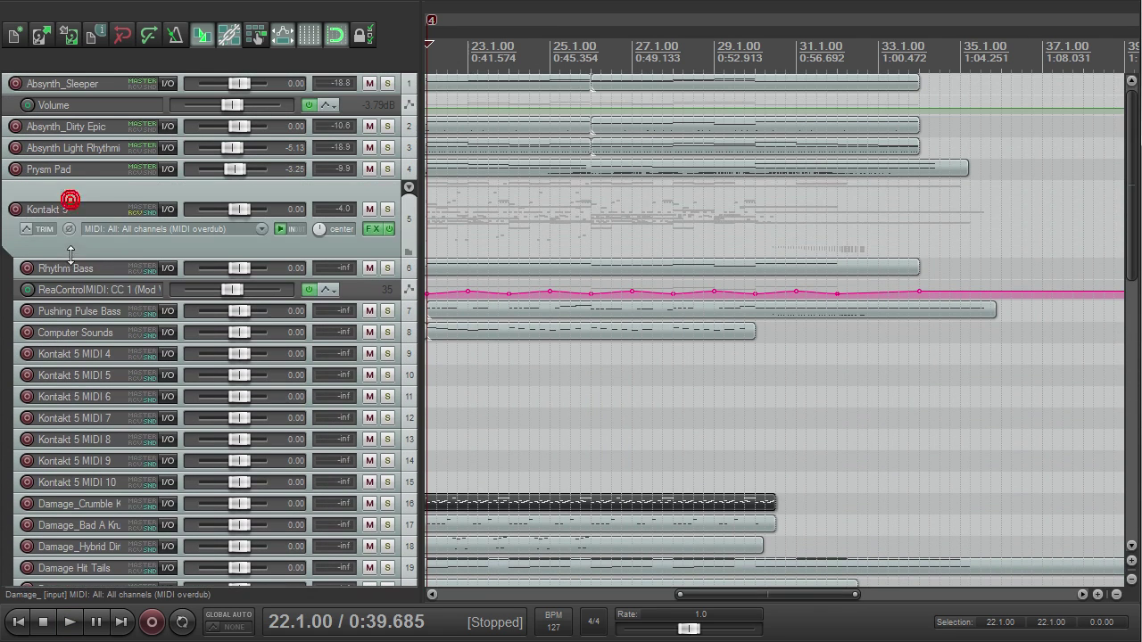
{"action": "left_click", "coordinate": [371, 230]}
- Load PERC Damage Hit Impacts.nki from Damage's 02 Percussive Kits, 04 Hybrid FX Hits, in place of Aerobic Kit
{"action": "left_click_drag", "start_coordinate": [1062, 120], "coordinate": [1062, 482]}
{"action": "scroll", "coordinate": [210, 416], "scroll_direction": "down", "scroll_amount": 10}
{"action": "left_click", "coordinate": [210, 416]}
{"action": "left_click", "coordinate": [187, 426]}
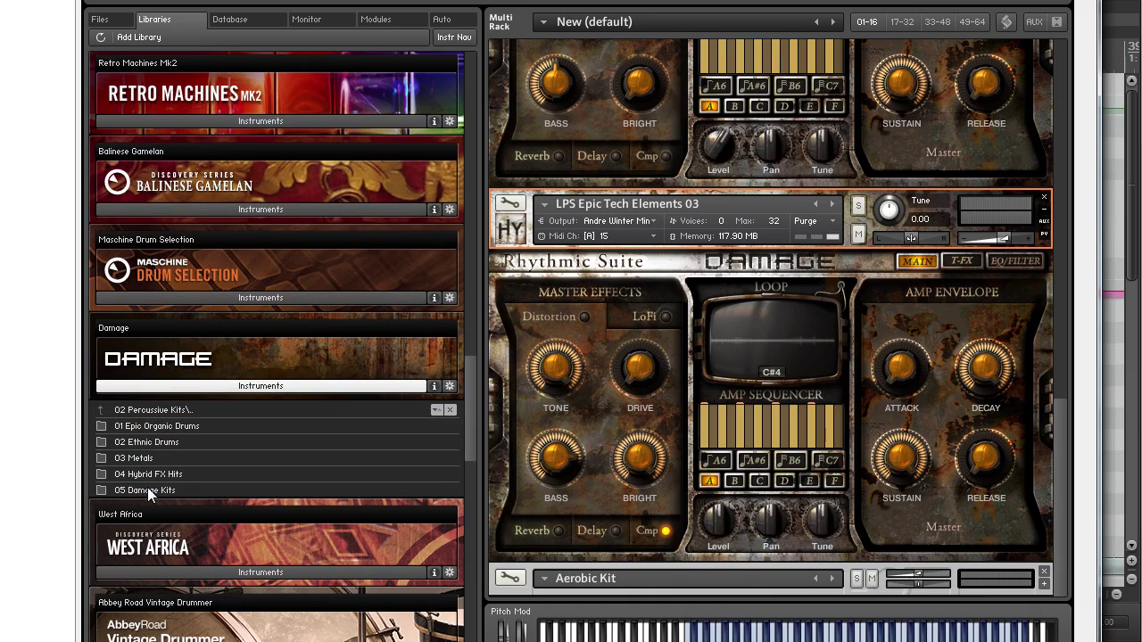
{"action": "left_click", "coordinate": [148, 474]}
{"action": "left_click", "coordinate": [147, 458]}
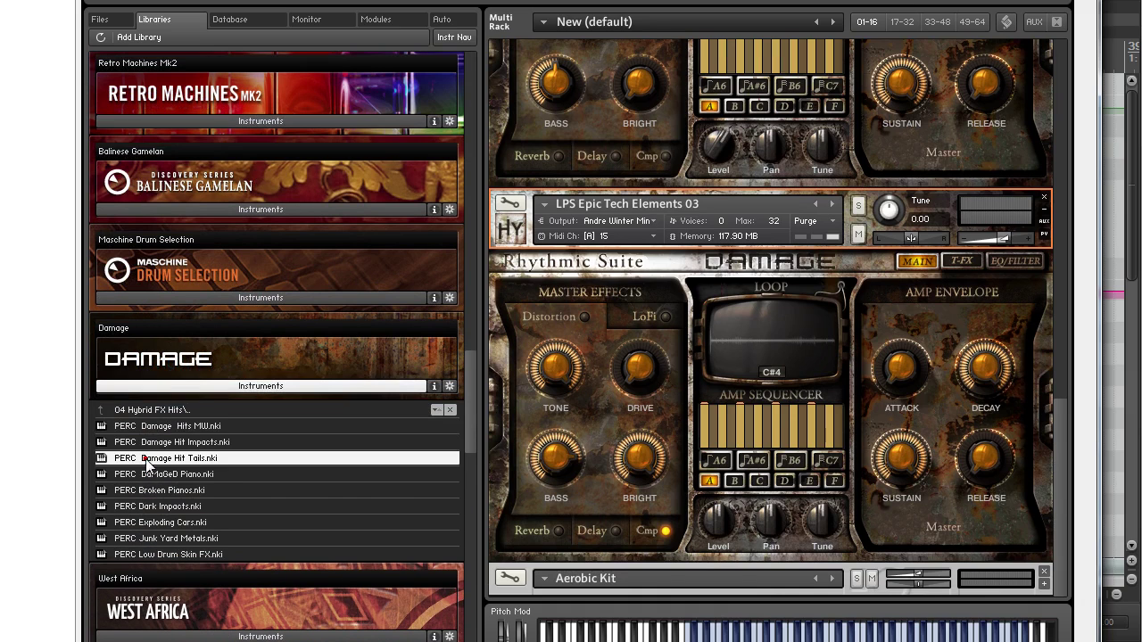
{"action": "left_click", "coordinate": [145, 441]}
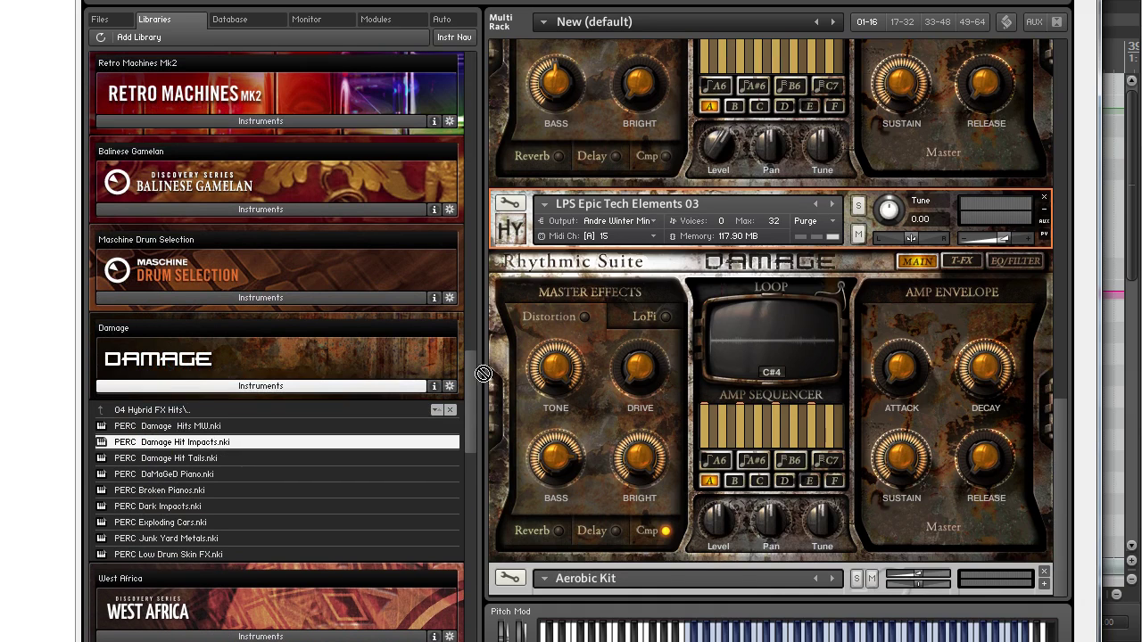
{"action": "left_click_drag", "start_coordinate": [610, 561], "coordinate": [596, 580]}
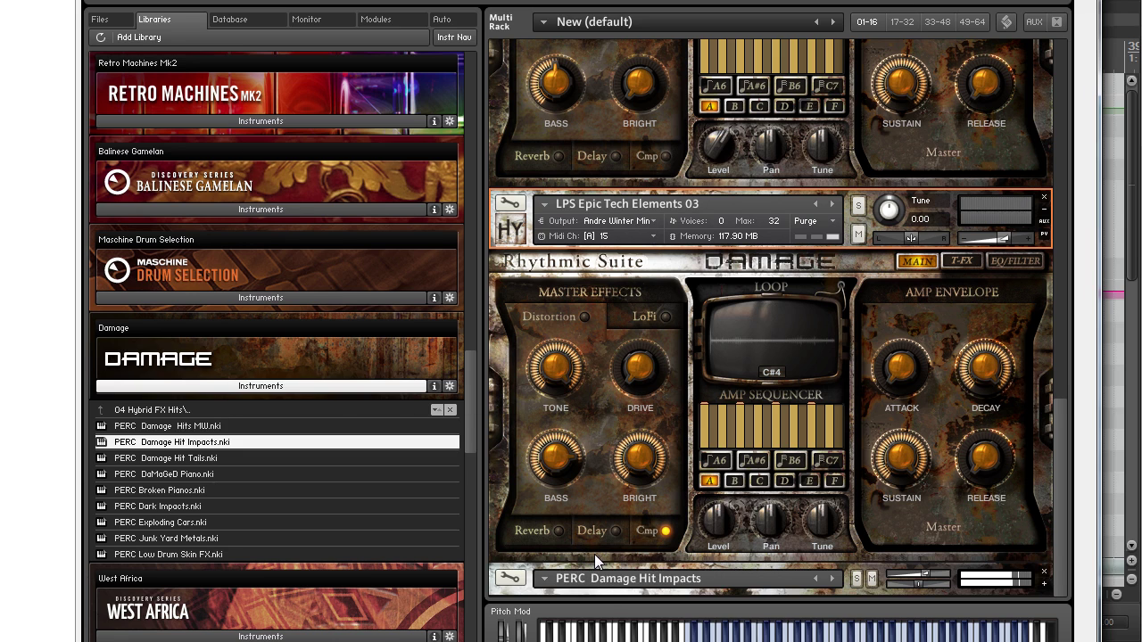
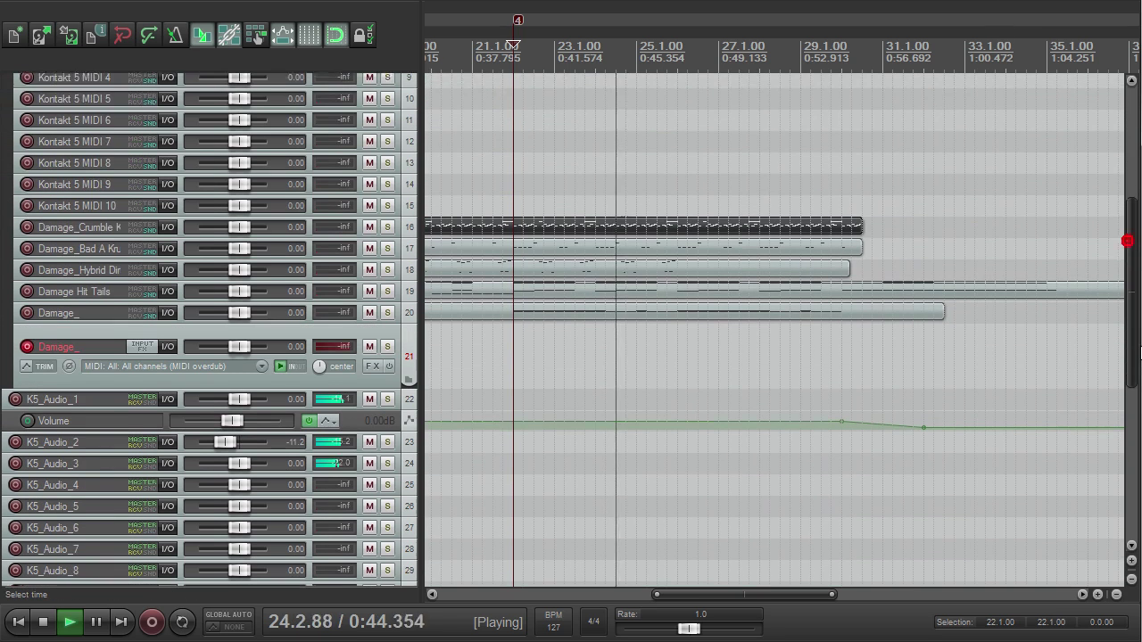
- Record a Damage impact hit at bar 22 on Damage_ track 21, starting the recording from bar 21
{"action": "left_click_drag", "start_coordinate": [1127, 241], "coordinate": [1127, 238]}
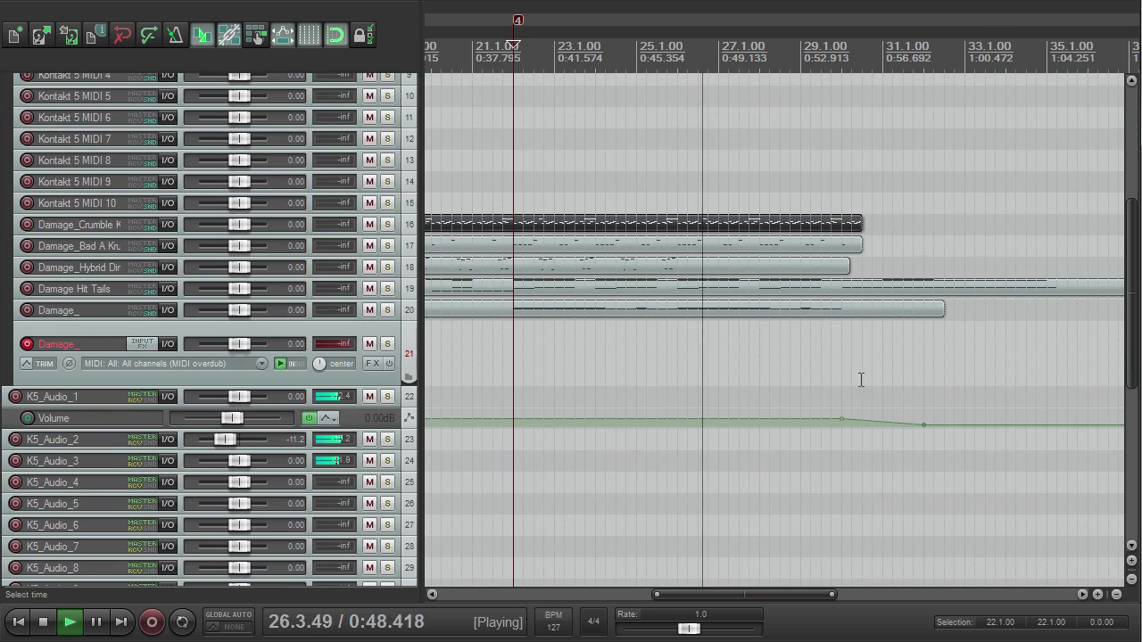
{"action": "left_click", "coordinate": [495, 55]}
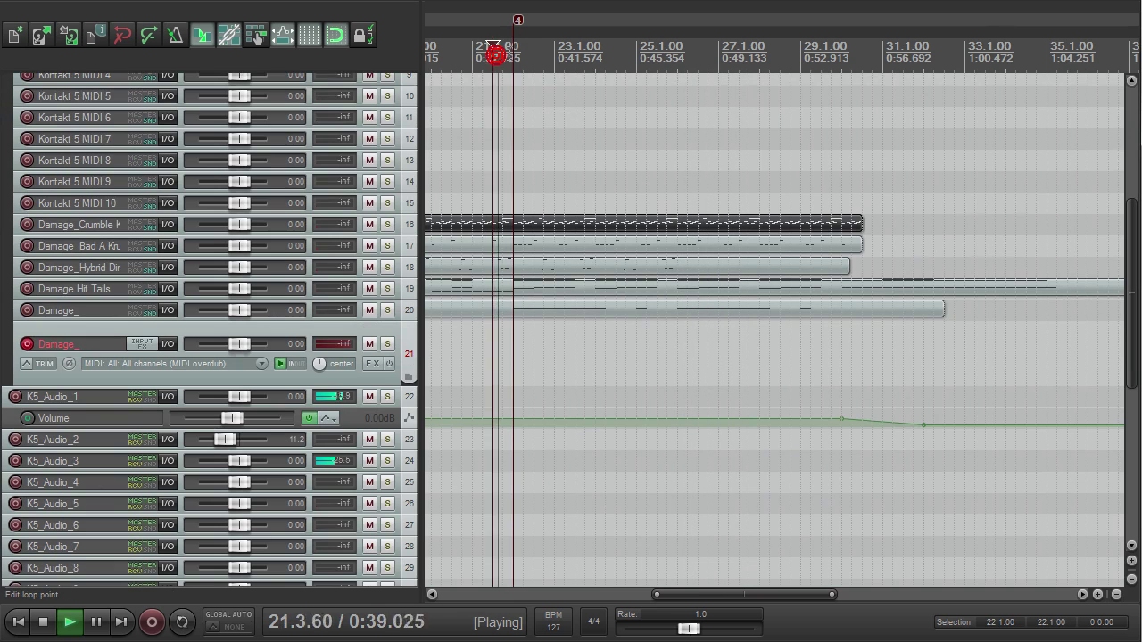
{"action": "left_click", "coordinate": [474, 56]}
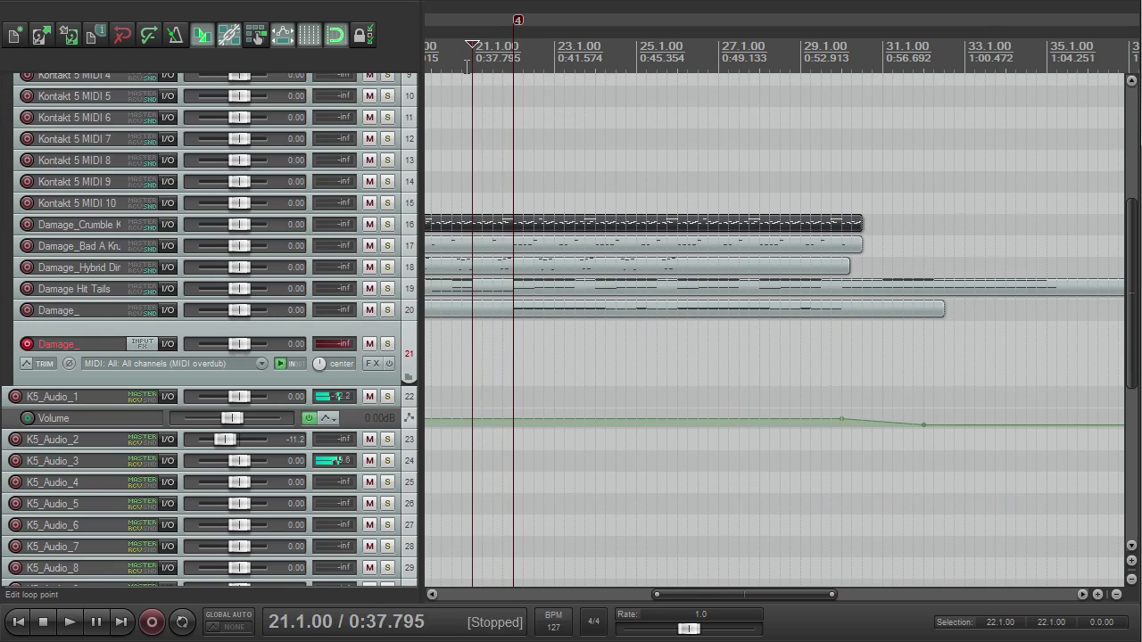
{"action": "key", "text": "ctrl+r"}
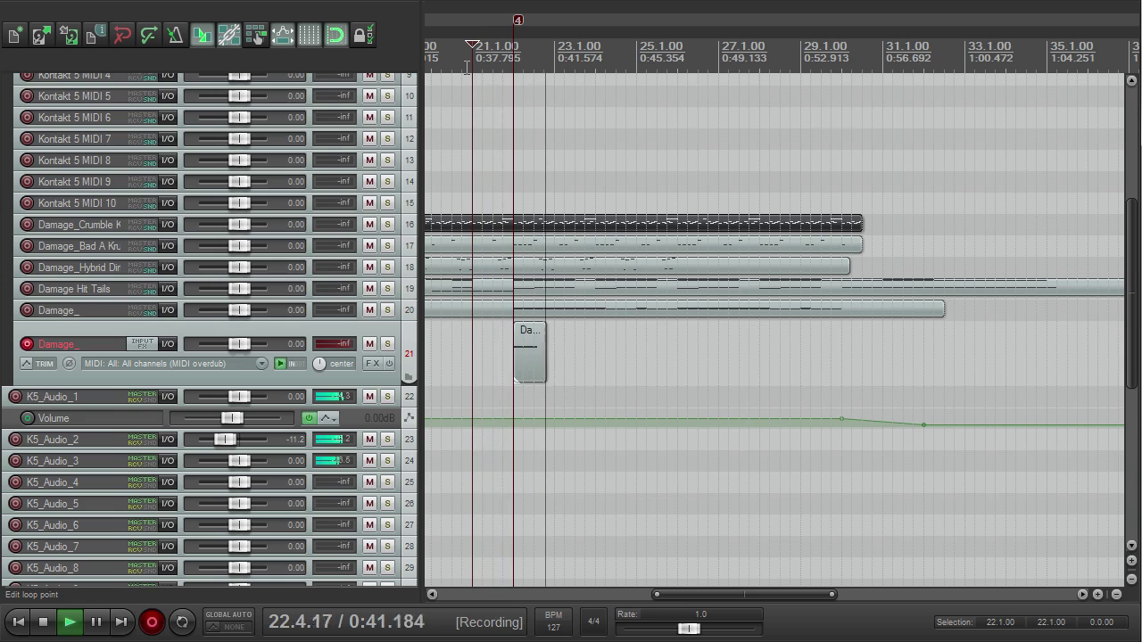
{"action": "key", "text": "space"}
- Open the recorded Damage_ item, stretch its A5 note from bar 22 to bar 23, and play it back
{"action": "double_click", "coordinate": [534, 351]}
{"action": "scroll", "coordinate": [377, 122], "scroll_direction": "up", "scroll_amount": 3}
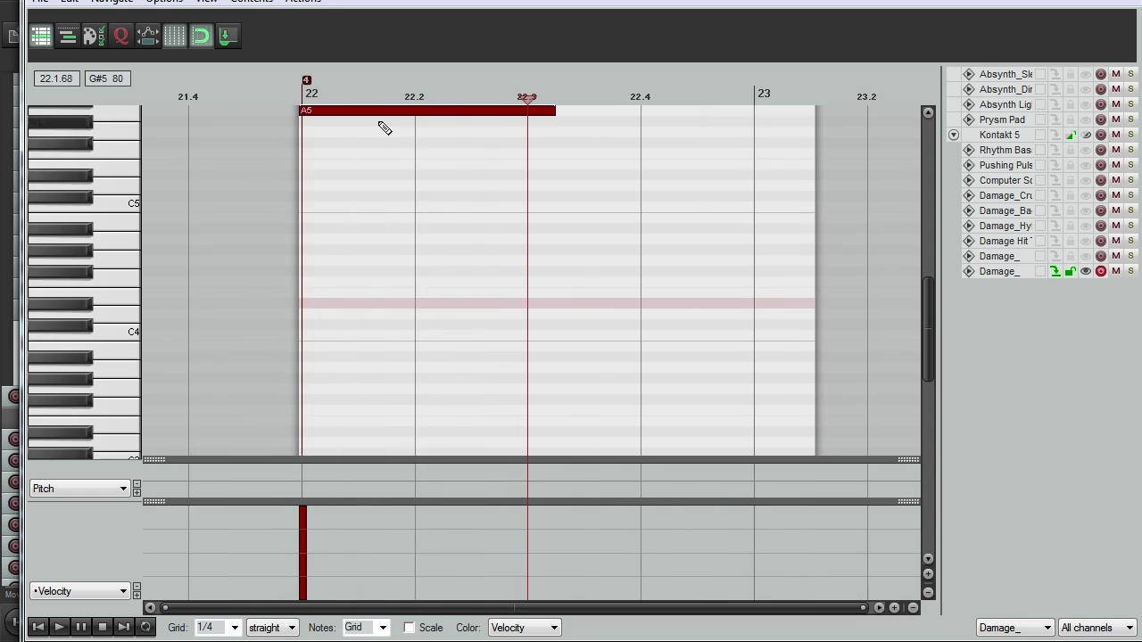
{"action": "left_click", "coordinate": [377, 112]}
{"action": "scroll", "coordinate": [378, 117], "scroll_direction": "down", "scroll_amount": 3}
{"action": "left_click_drag", "start_coordinate": [424, 108], "coordinate": [513, 113]}
{"action": "key", "text": "space"}
{"action": "left_click_drag", "start_coordinate": [928, 308], "coordinate": [926, 288]}
{"action": "scroll", "coordinate": [727, 259], "scroll_direction": "down", "scroll_amount": 4}
{"action": "scroll", "coordinate": [729, 260], "scroll_direction": "up", "scroll_amount": 3}
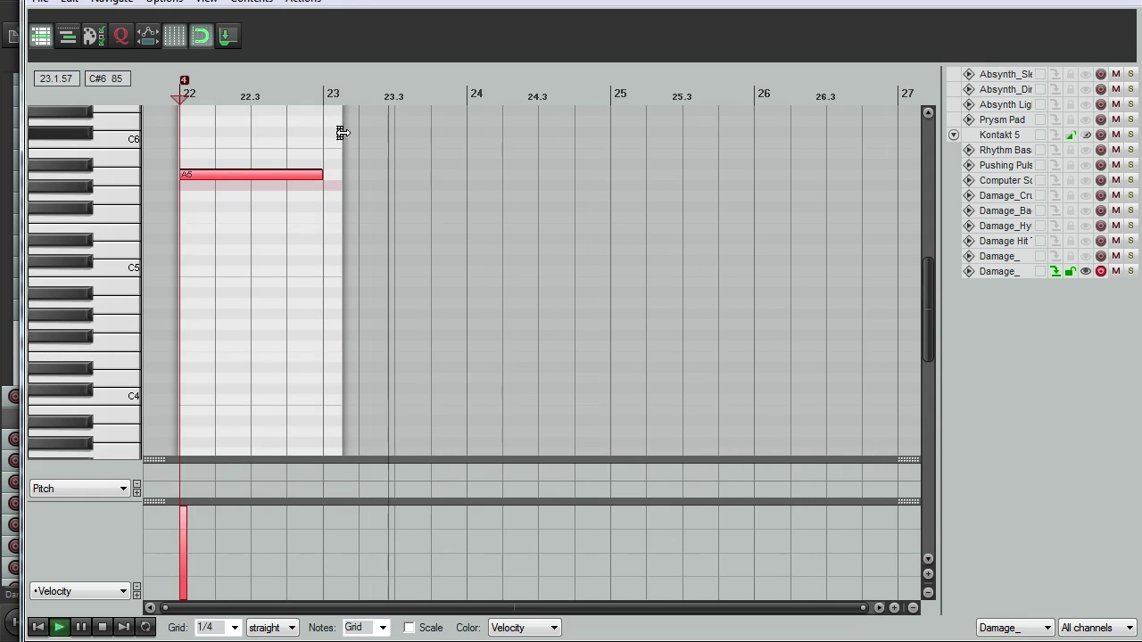
{"action": "key", "text": "Escape"}
- Copy the Damage_ impact item on track 21 to bar 26 and again to bar 31
{"action": "left_click_drag", "start_coordinate": [546, 355], "coordinate": [709, 354]}
{"action": "scroll", "coordinate": [716, 361], "scroll_direction": "up", "scroll_amount": 3}
{"action": "scroll", "coordinate": [870, 372], "scroll_direction": "down", "scroll_amount": 3}
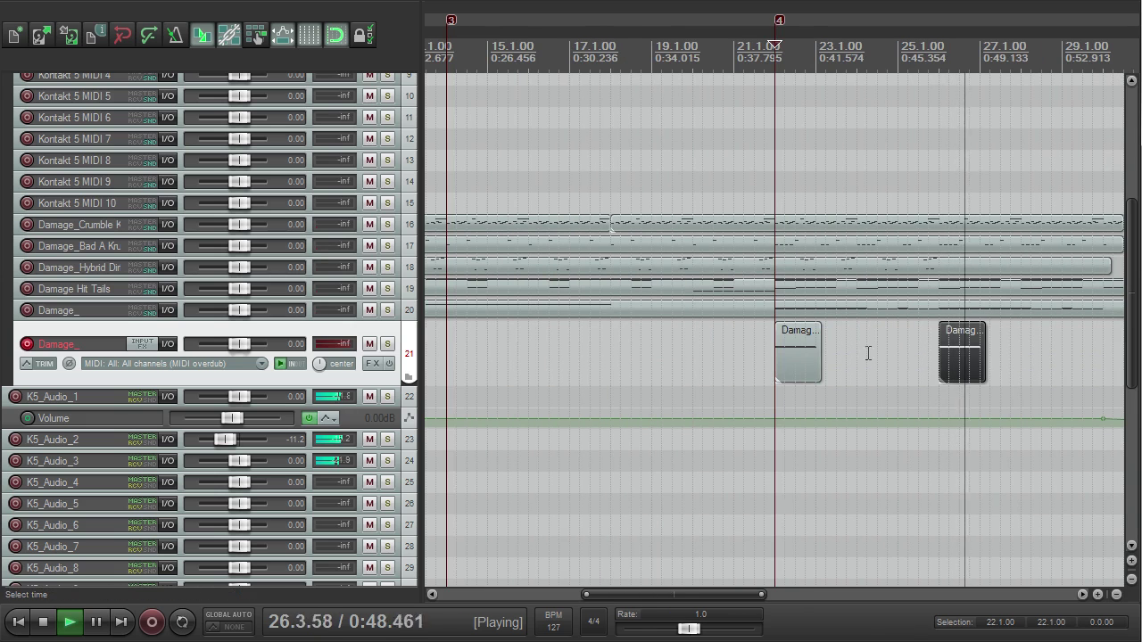
{"action": "scroll", "coordinate": [868, 353], "scroll_direction": "down", "scroll_amount": 2}
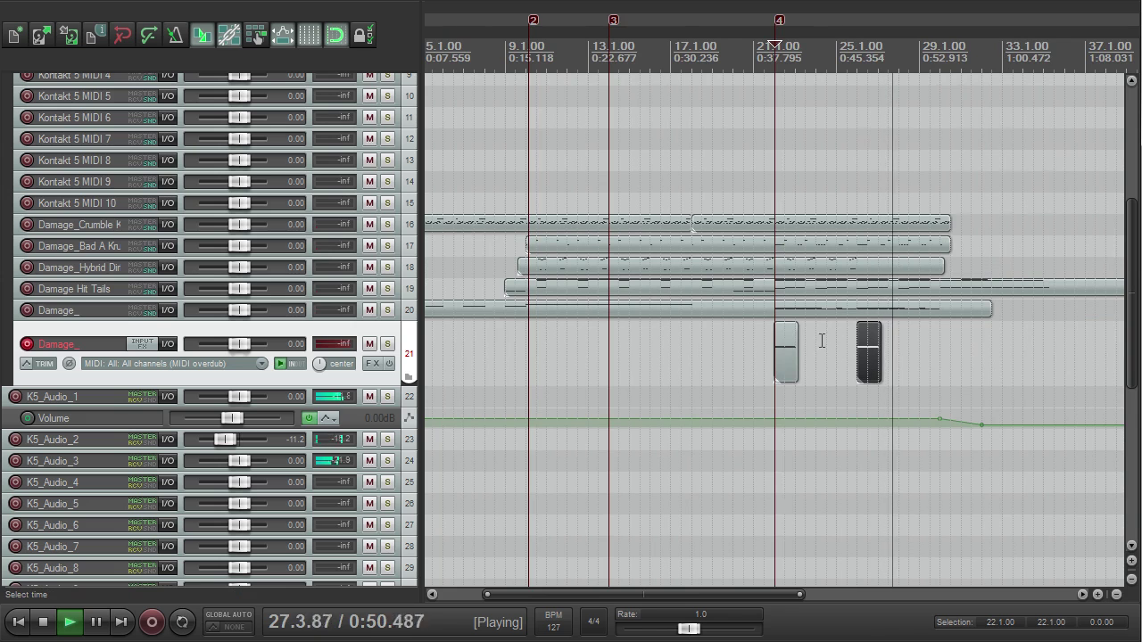
{"action": "left_click_drag", "start_coordinate": [866, 354], "coordinate": [989, 375]}
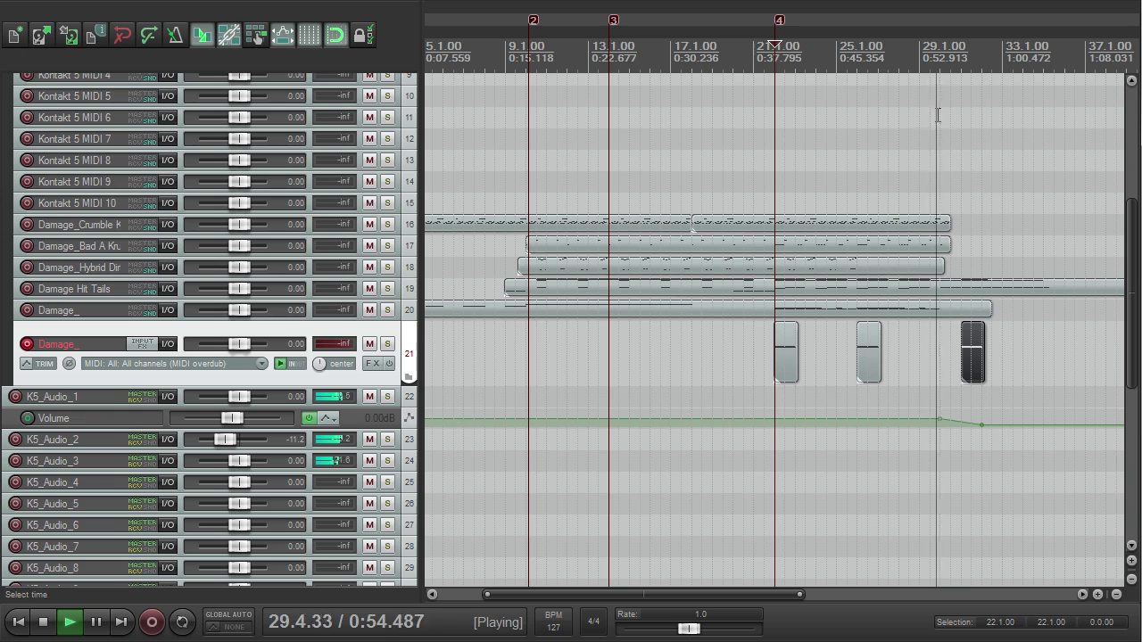
- Add marker 5 at bar 30 and move the third Damage_ item to start there
{"action": "scroll", "coordinate": [960, 117], "scroll_direction": "up", "scroll_amount": 2}
{"action": "left_click", "coordinate": [816, 79]}
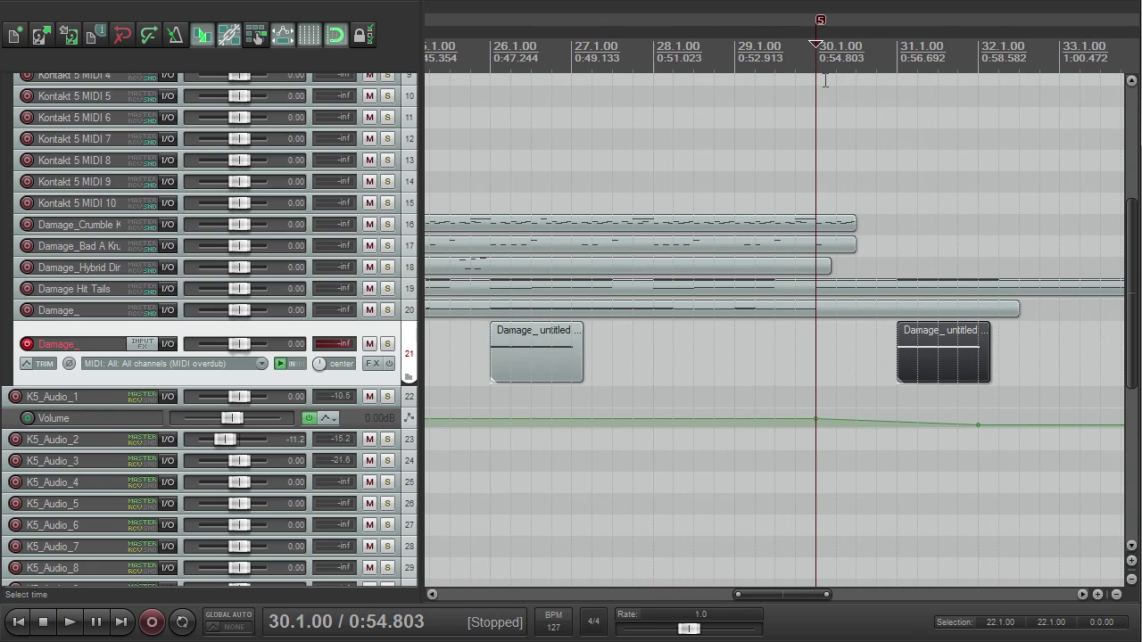
{"action": "key", "text": "space"}
{"action": "left_click_drag", "start_coordinate": [925, 349], "coordinate": [832, 357]}
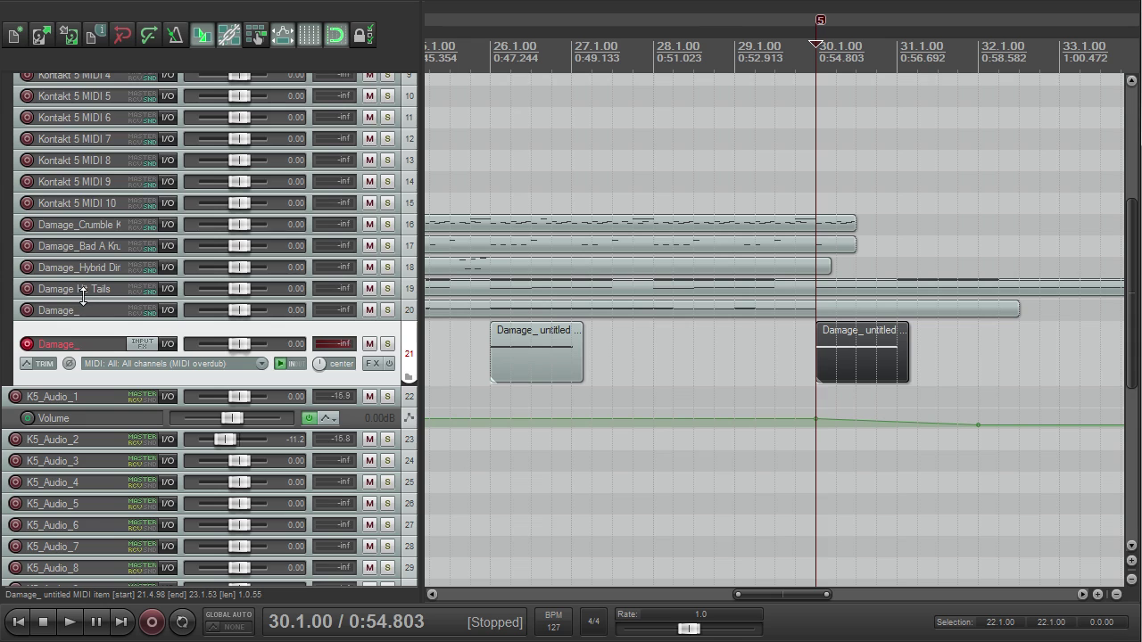
- Play from bar 30 and again from 25.4 to check the copied impact hits
{"action": "key", "text": "space"}
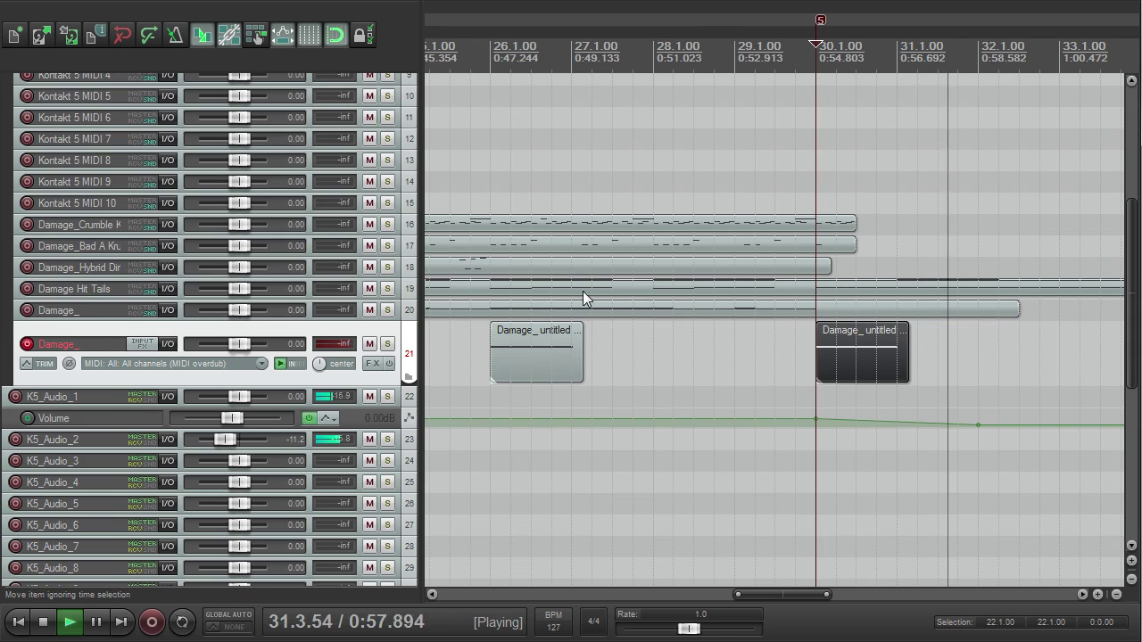
{"action": "left_click", "coordinate": [474, 59]}
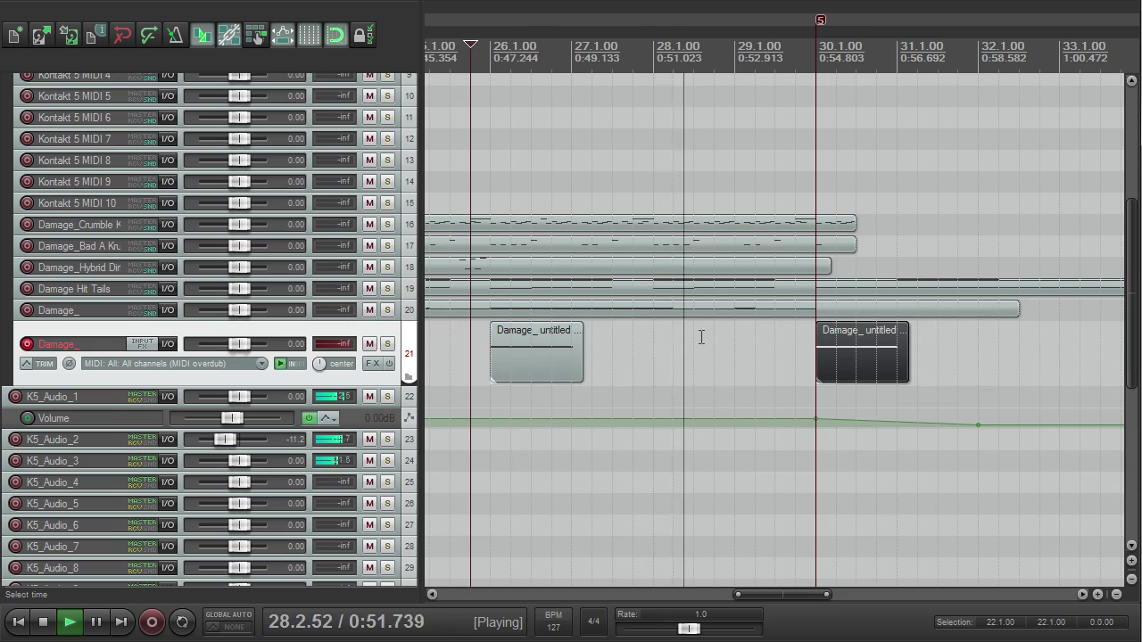
{"action": "scroll", "coordinate": [701, 334], "scroll_direction": "down", "scroll_amount": 2}
{"action": "key", "text": "space"}
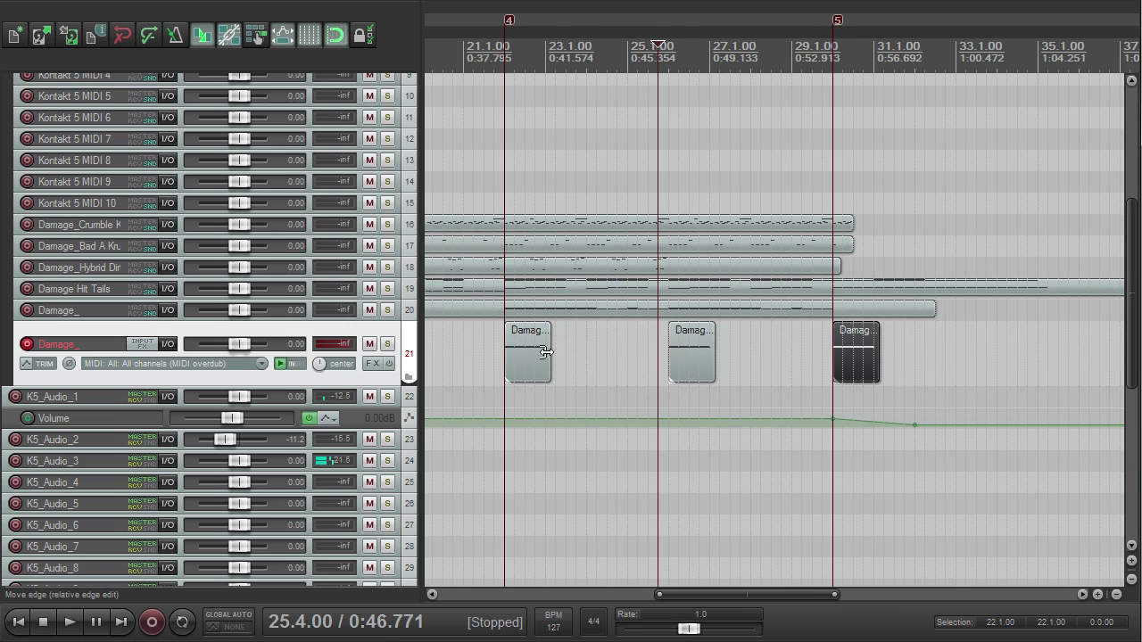
- Select all three Damage_ items on track 21 and glue them into one item
{"action": "left_click_drag", "start_coordinate": [471, 350], "coordinate": [951, 375]}
{"action": "right_click", "coordinate": [517, 356]}
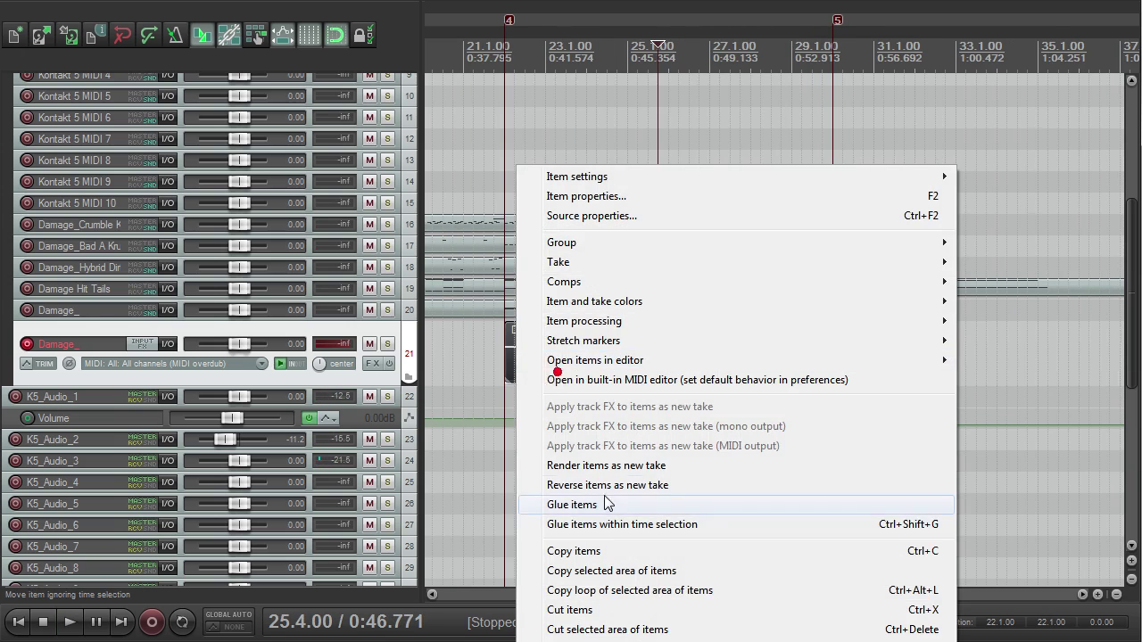
{"action": "left_click", "coordinate": [606, 505]}
- In the glued Damage_ item, add one-bar E5 notes at bars 24 and 28, and raise the bar 24 note to G#5
{"action": "double_click", "coordinate": [541, 364]}
{"action": "scroll", "coordinate": [451, 282], "scroll_direction": "up", "scroll_amount": 4}
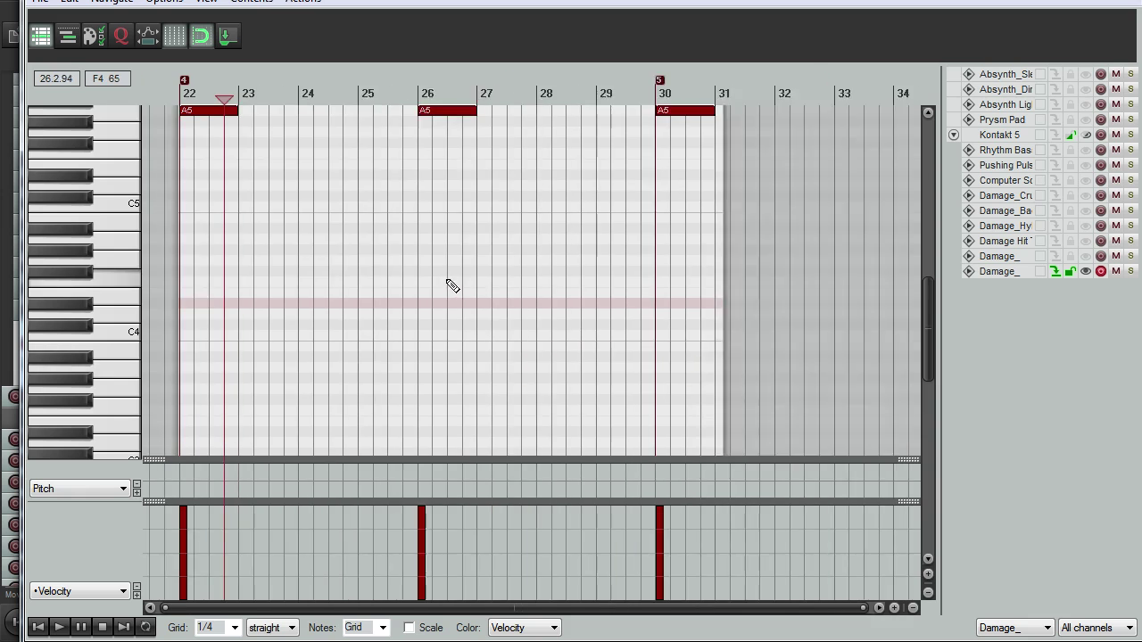
{"action": "left_click_drag", "start_coordinate": [399, 123], "coordinate": [513, 132]}
{"action": "scroll", "coordinate": [511, 132], "scroll_direction": "down", "scroll_amount": 3}
{"action": "mouse_move", "coordinate": [339, 121]}
{"action": "left_mouse_down"}
{"action": "mouse_move", "coordinate": [340, 164]}
{"action": "mouse_move", "coordinate": [563, 179]}
{"action": "left_mouse_up"}
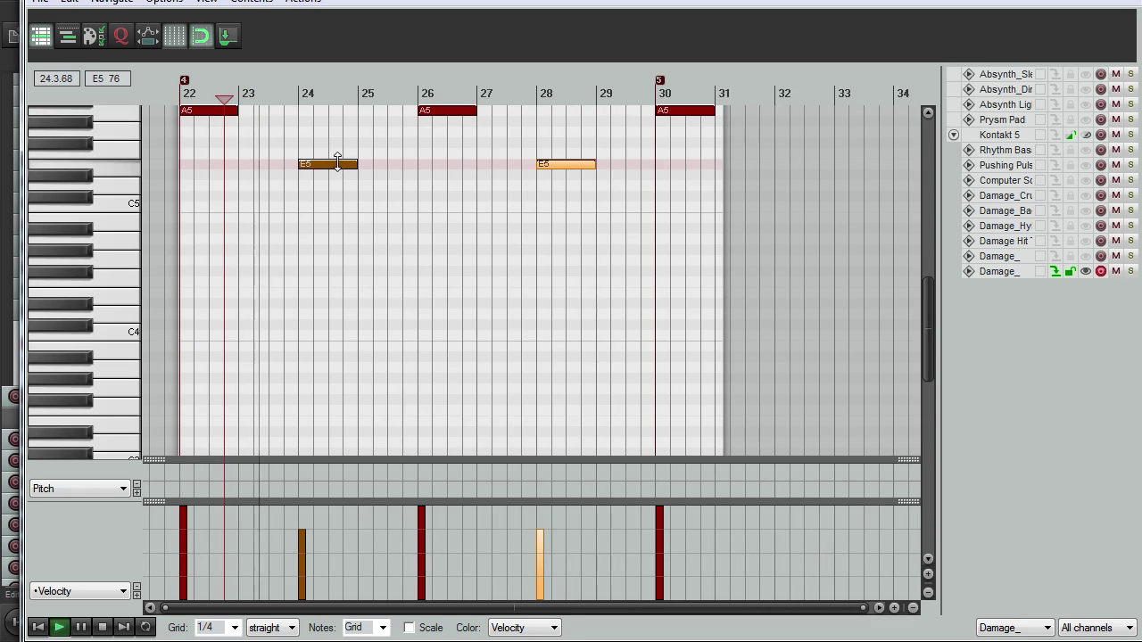
{"action": "scroll", "coordinate": [442, 191], "scroll_direction": "up", "scroll_amount": 1}
{"action": "left_click_drag", "start_coordinate": [378, 170], "coordinate": [366, 332]}
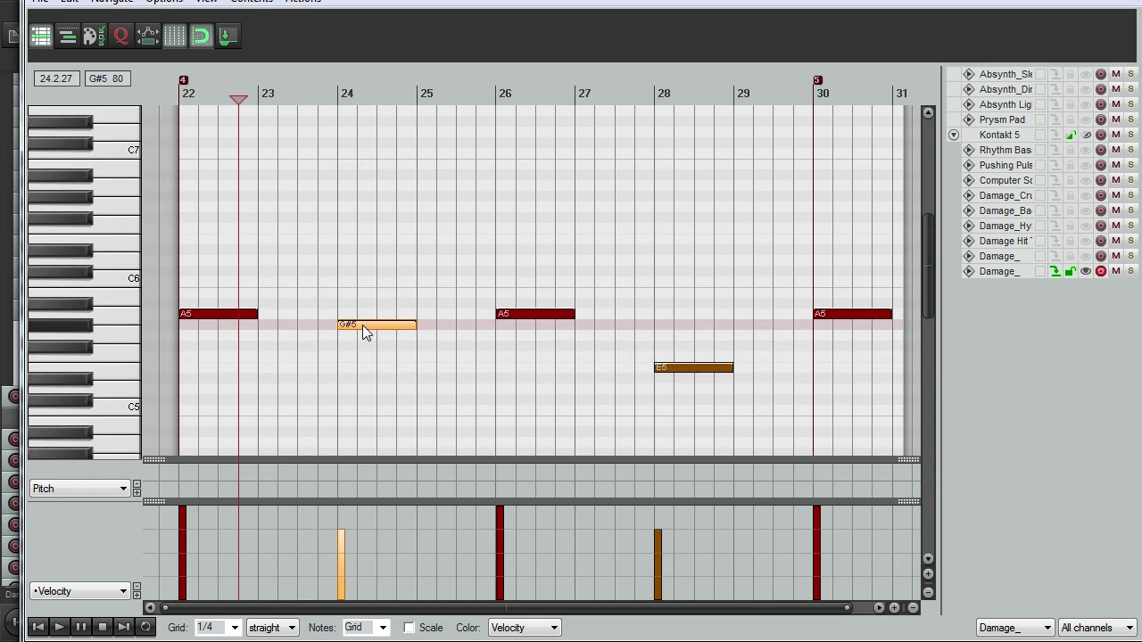
- Move the bar 28 note to G#5 and raise the velocity of both G#5 notes to 127
{"action": "left_click_drag", "start_coordinate": [685, 366], "coordinate": [675, 326]}
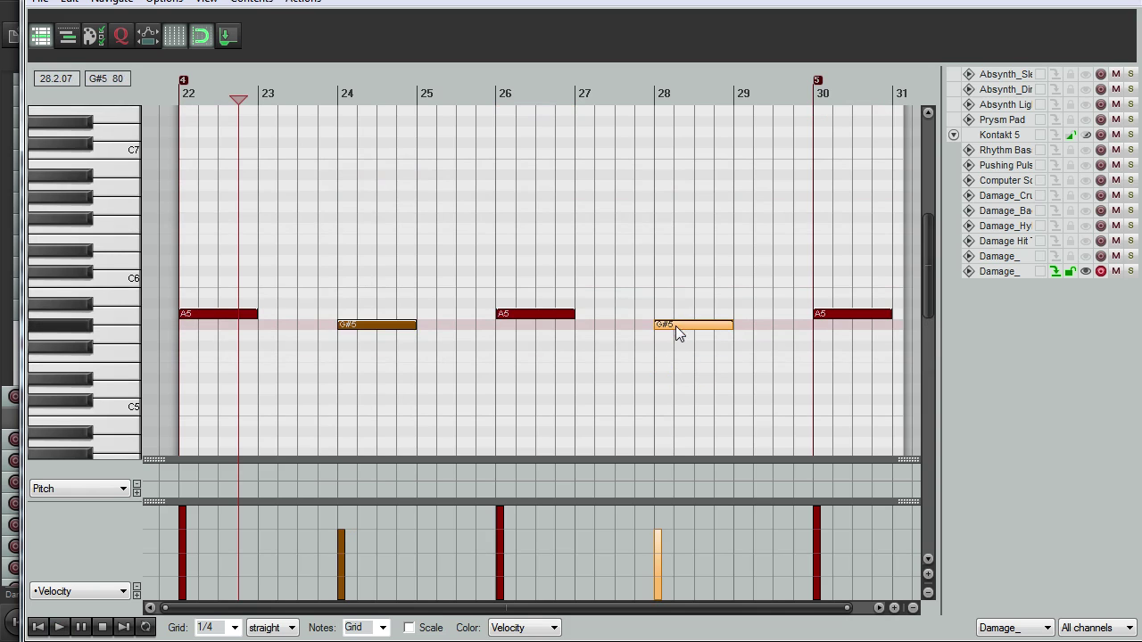
{"action": "key", "text": "space"}
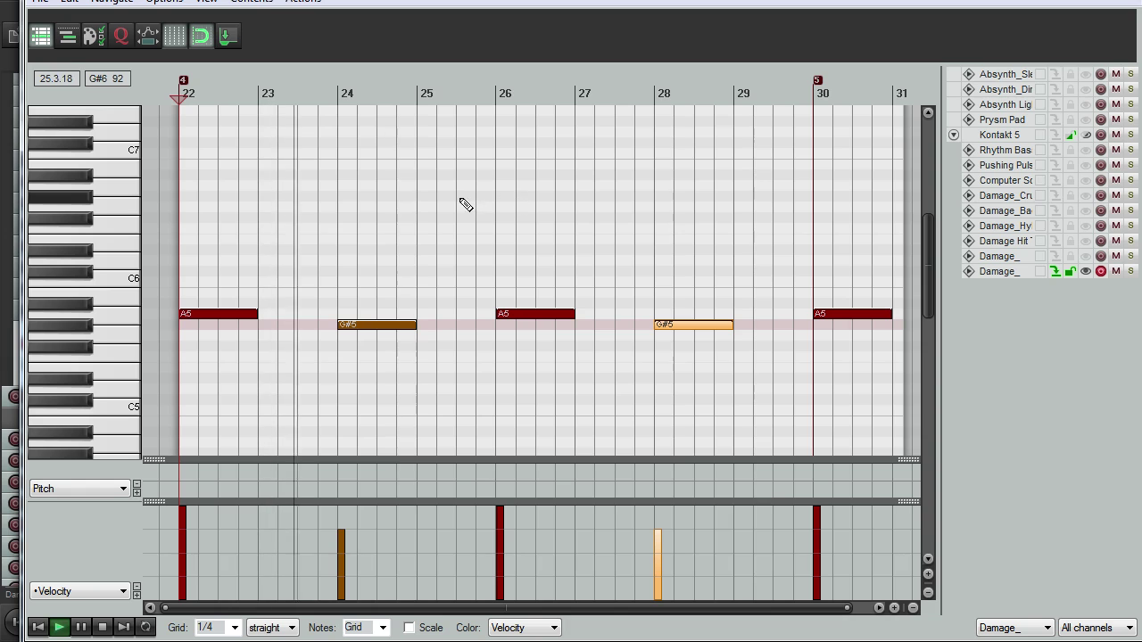
{"action": "scroll", "coordinate": [460, 268], "scroll_direction": "down", "scroll_amount": 1}
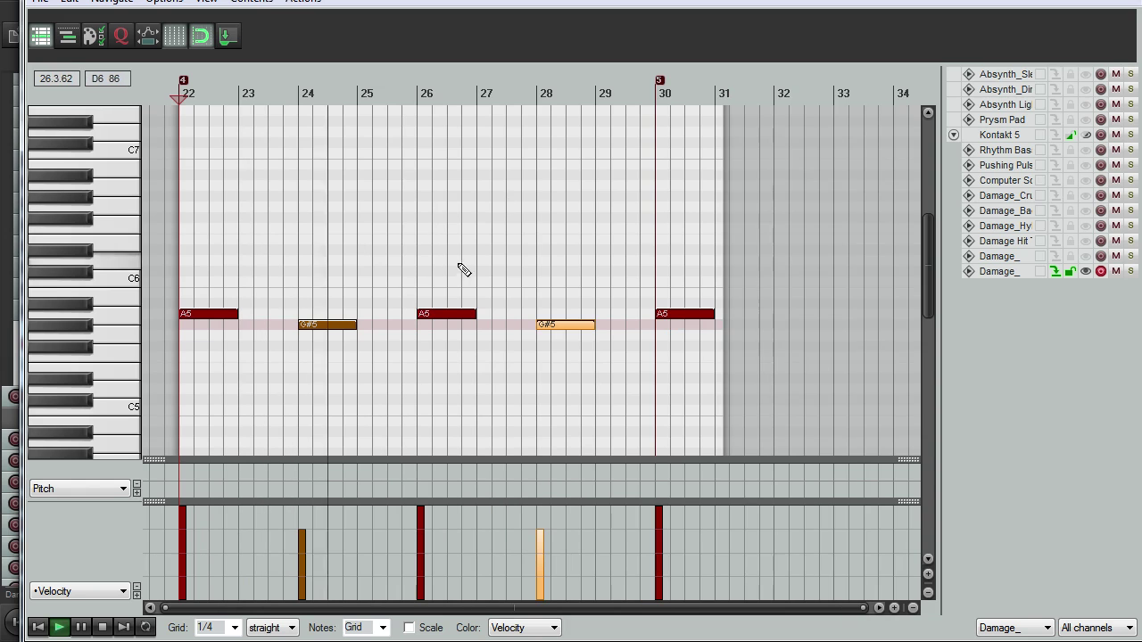
{"action": "left_click", "coordinate": [283, 324]}
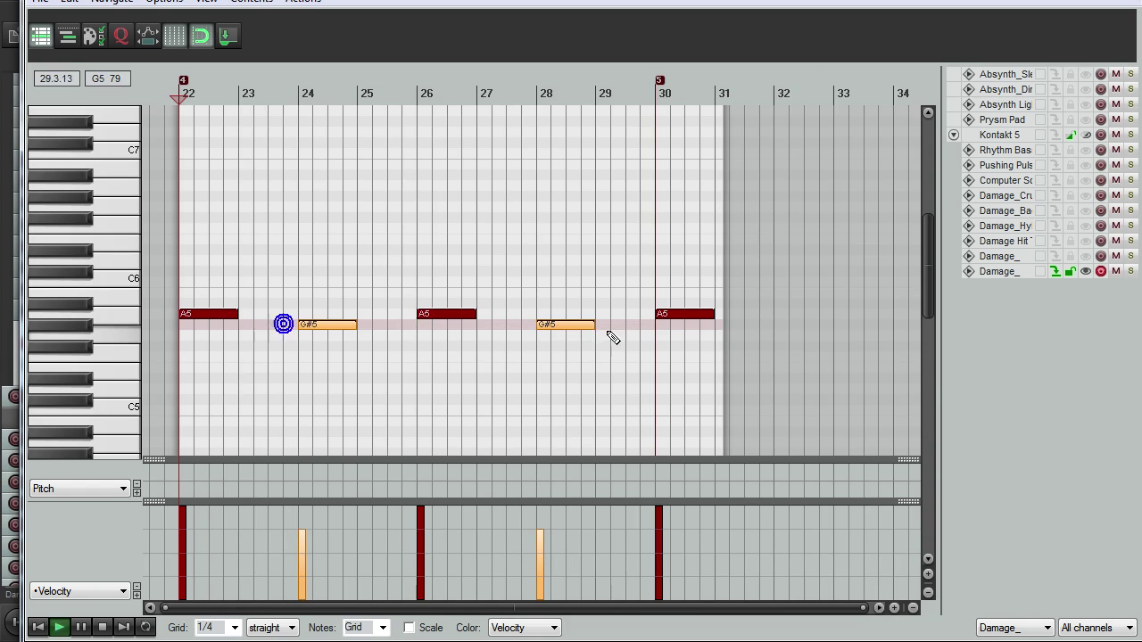
{"action": "left_click", "coordinate": [541, 510]}
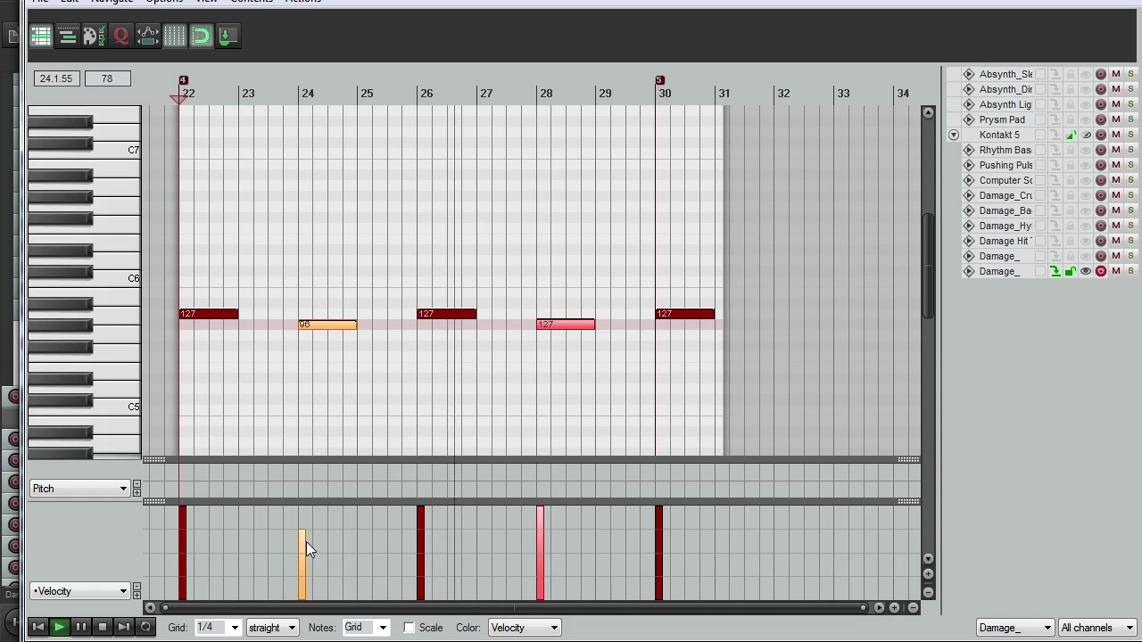
{"action": "left_click_drag", "start_coordinate": [310, 516], "coordinate": [307, 474]}
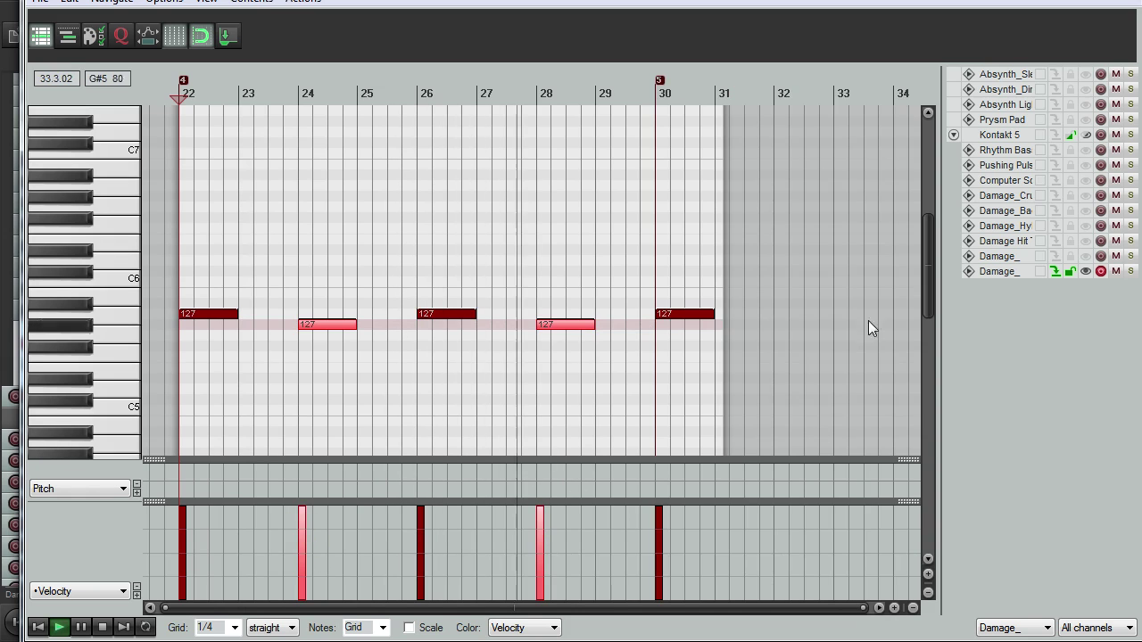
{"action": "key", "text": "Escape"}
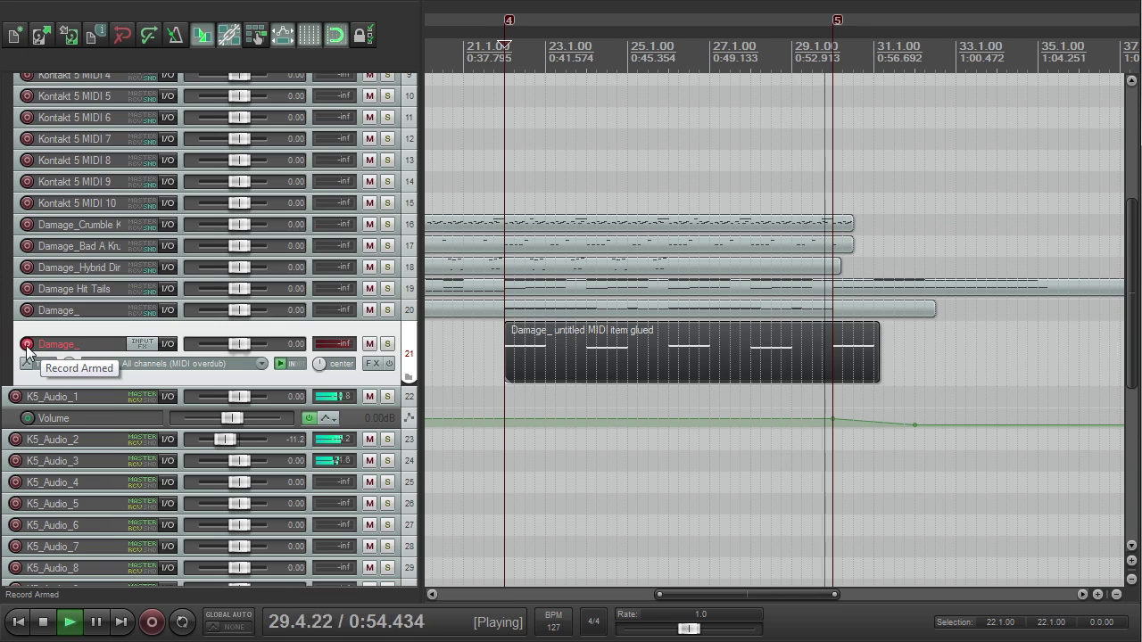
- Rename tracks 20 and 21 as Damage_Tech Loops and Damage_Impact Hit, and disarm track 21 for recording
{"action": "double_click", "coordinate": [96, 348]}
{"action": "left_click", "coordinate": [94, 345]}
{"action": "type", "text": "Impact"}
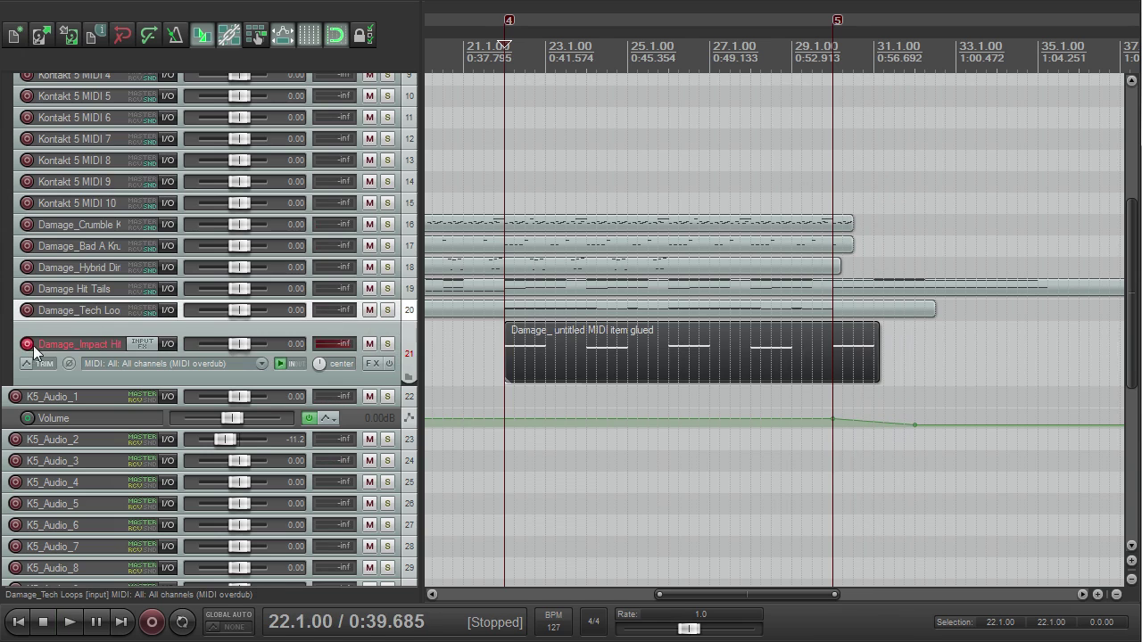
{"action": "left_click", "coordinate": [28, 345]}
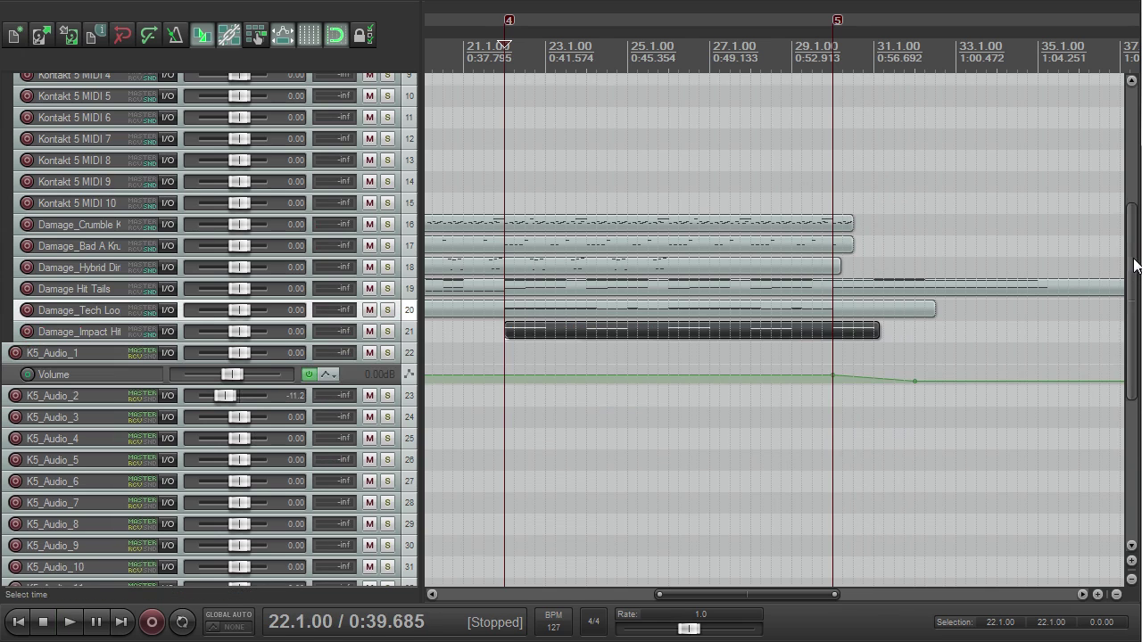
- Rename the K5_Audio_12 track as Kick and Snare and stop playback
{"action": "left_click_drag", "start_coordinate": [1135, 265], "coordinate": [1123, 413]}
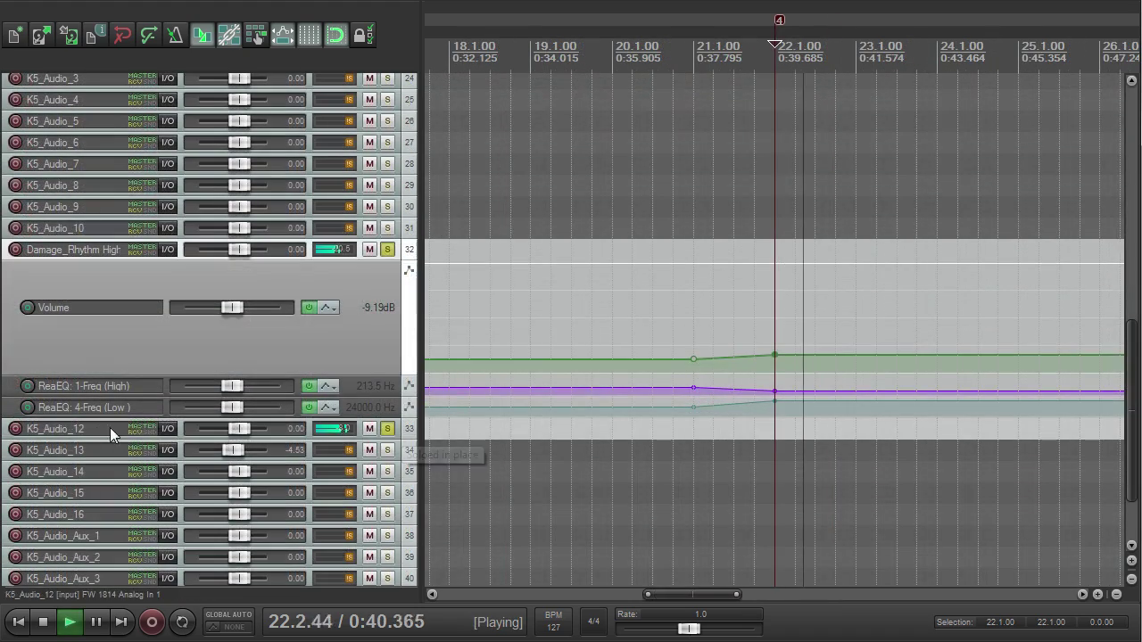
{"action": "double_click", "coordinate": [96, 428]}
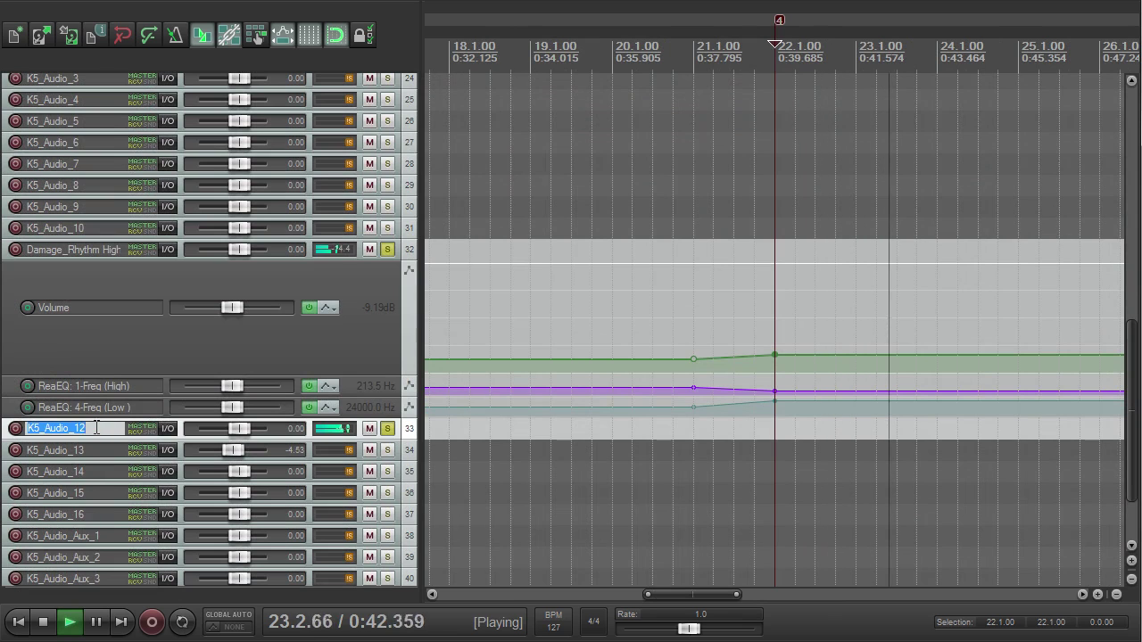
{"action": "type", "text": "Kick and Snare"}
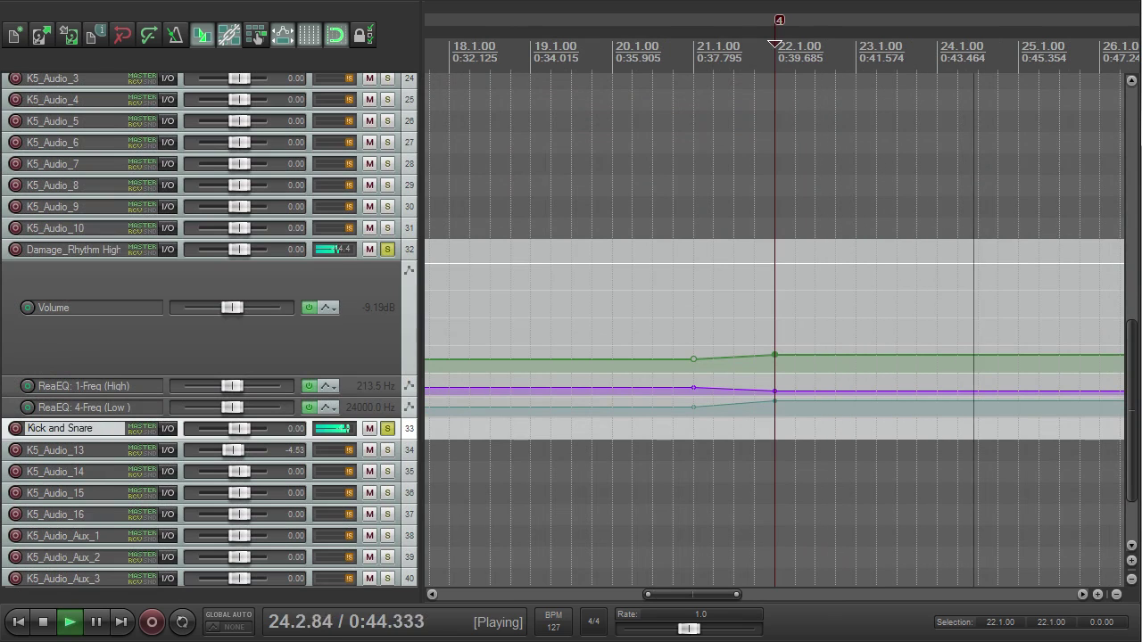
{"action": "key", "text": "Return"}
{"action": "key", "text": "space"}
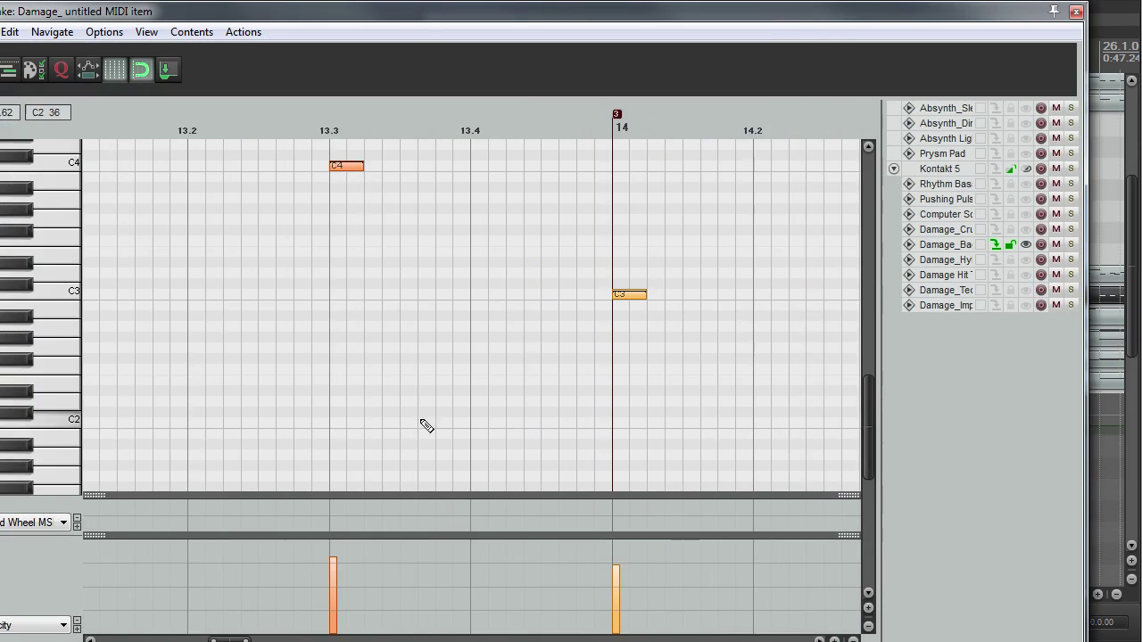
- In the track 17 Damage item, lower the C3 pairs in bars 23, 25, 27 and 29 to velocity 97 and the last bar 24 C3 to 70
{"action": "scroll", "coordinate": [437, 464], "scroll_direction": "down", "scroll_amount": 6}
{"action": "scroll", "coordinate": [566, 564], "scroll_direction": "up", "scroll_amount": 6}
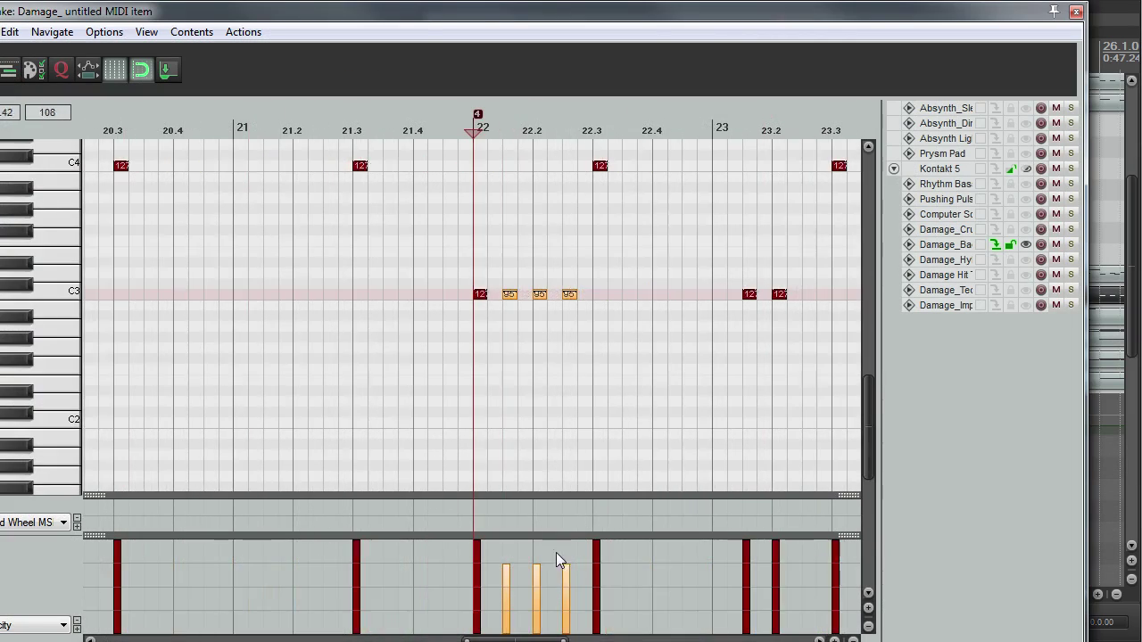
{"action": "scroll", "coordinate": [556, 559], "scroll_direction": "down", "scroll_amount": 4}
{"action": "key", "text": "Home"}
{"action": "scroll", "coordinate": [409, 290], "scroll_direction": "up", "scroll_amount": 3}
{"action": "scroll", "coordinate": [409, 290], "scroll_direction": "down", "scroll_amount": 3}
{"action": "scroll", "coordinate": [257, 215], "scroll_direction": "right", "scroll_amount": 6}
{"action": "scroll", "coordinate": [661, 453], "scroll_direction": "up", "scroll_amount": 3}
{"action": "left_click_drag", "start_coordinate": [535, 421], "coordinate": [513, 446]}
{"action": "left_click_drag", "start_coordinate": [382, 420], "coordinate": [322, 455]}
{"action": "left_click_drag", "start_coordinate": [230, 420], "coordinate": [191, 454]}
{"action": "scroll", "coordinate": [244, 466], "scroll_direction": "down", "scroll_amount": 1}
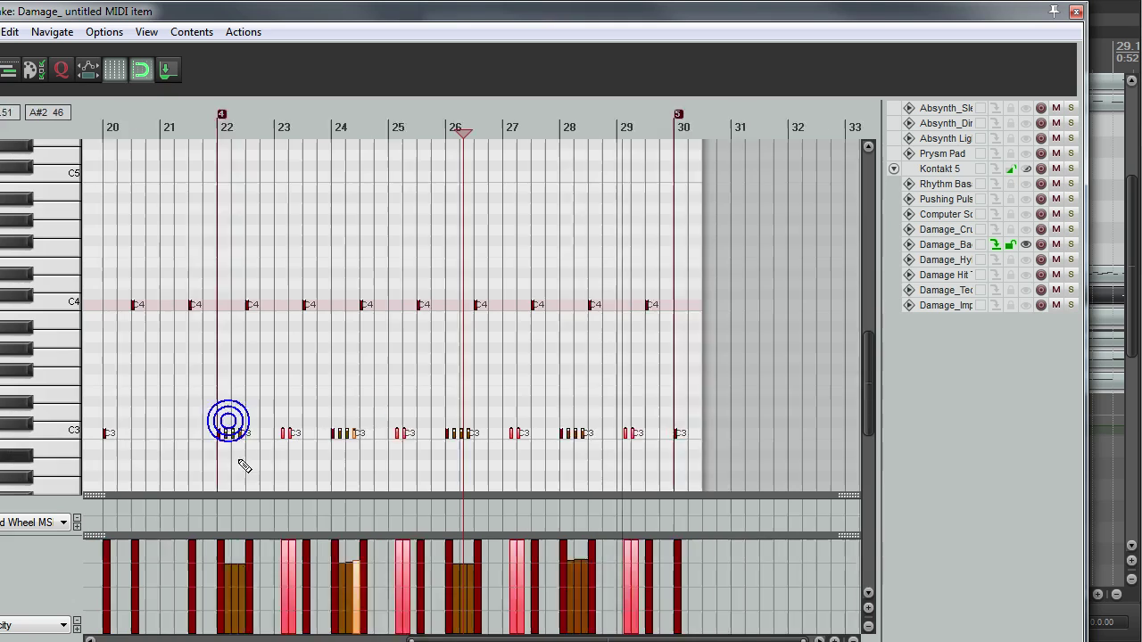
{"action": "scroll", "coordinate": [244, 466], "scroll_direction": "down", "scroll_amount": 1}
{"action": "left_click_drag", "start_coordinate": [359, 546], "coordinate": [342, 564]}
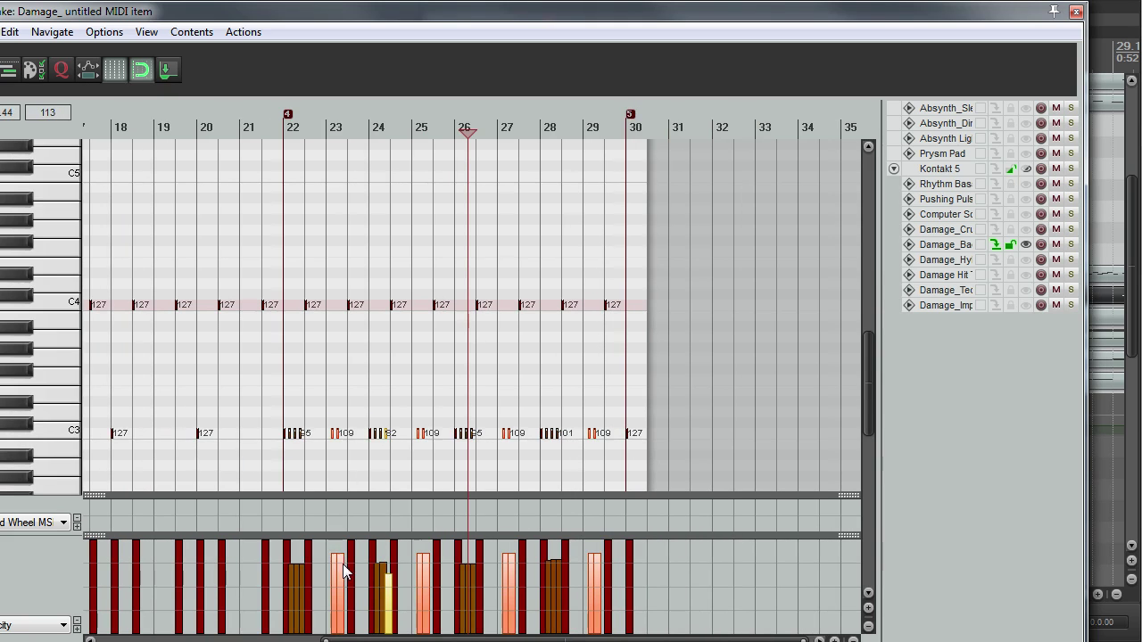
{"action": "scroll", "coordinate": [564, 428], "scroll_direction": "up", "scroll_amount": 2}
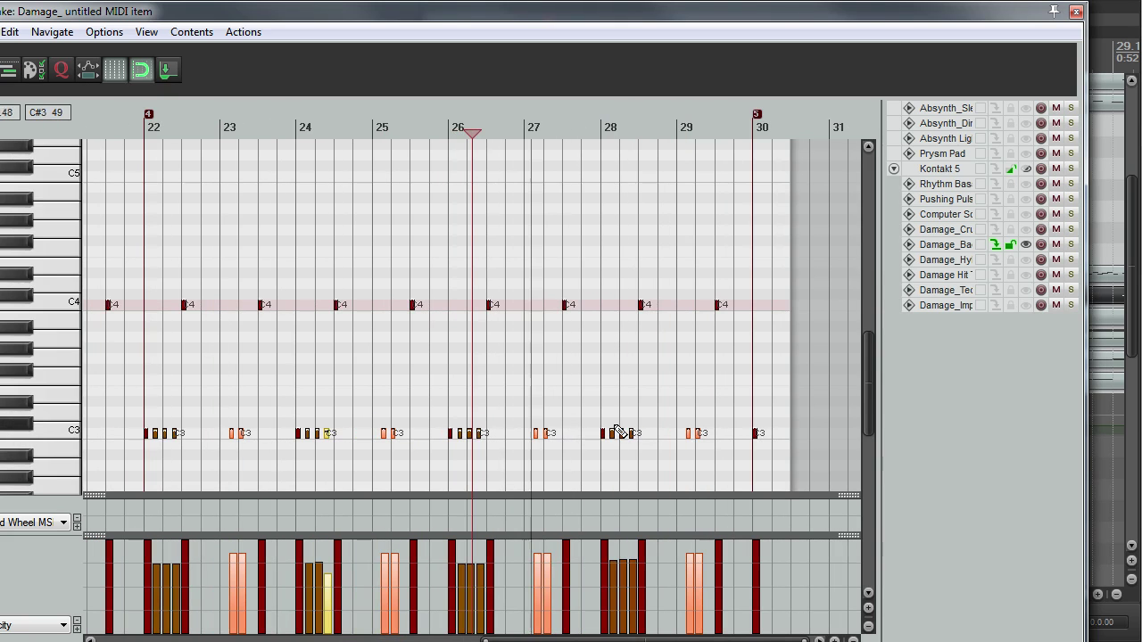
{"action": "scroll", "coordinate": [585, 438], "scroll_direction": "up", "scroll_amount": 2}
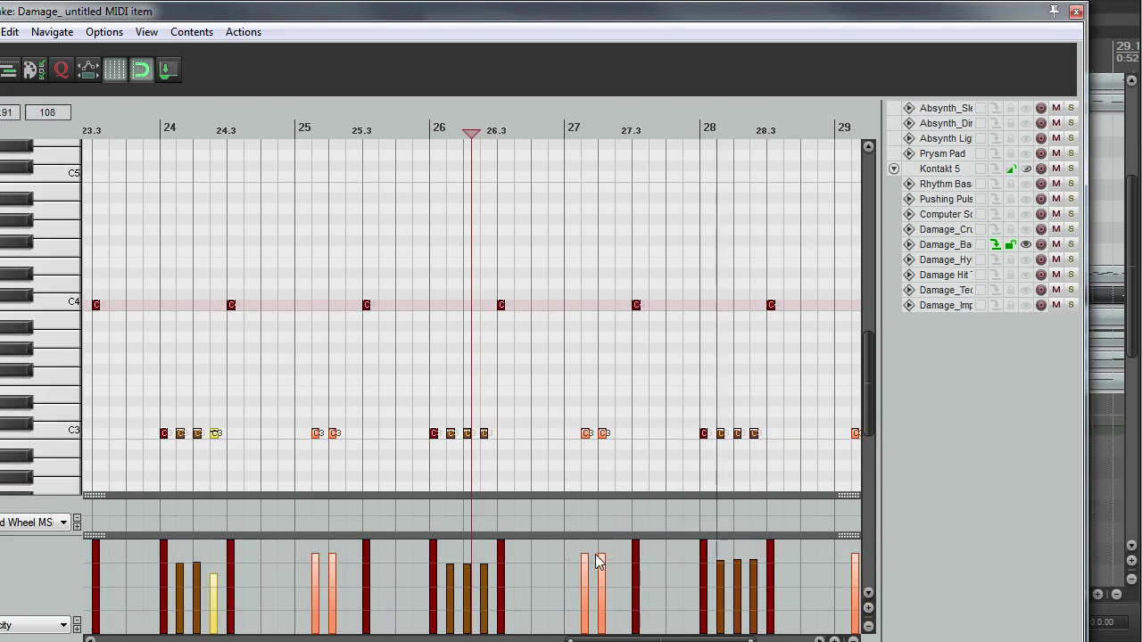
{"action": "scroll", "coordinate": [776, 305], "scroll_direction": "down", "scroll_amount": 2}
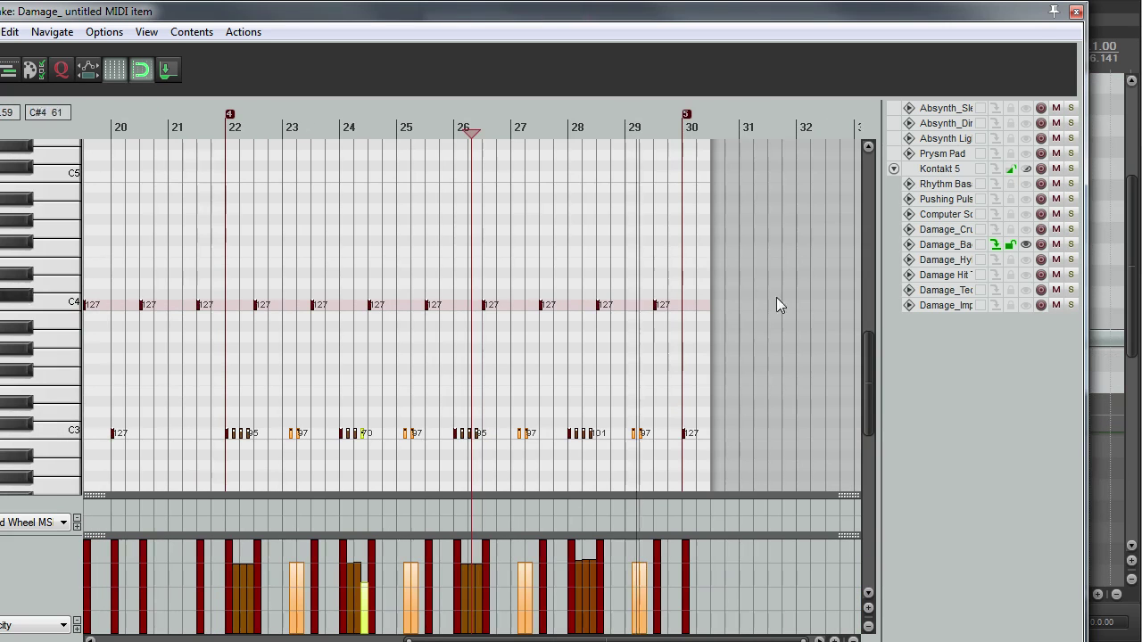
{"action": "key", "text": "space"}
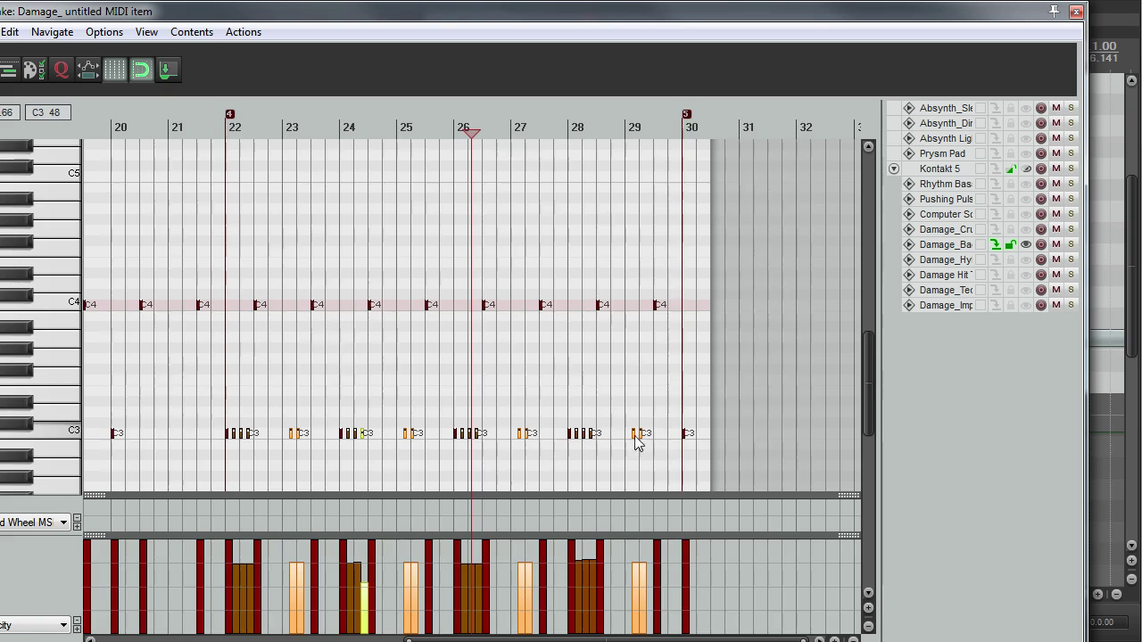
- Transpose the selected C3 notes down to A#2 and close the MIDI editor
{"action": "scroll", "coordinate": [639, 443], "scroll_direction": "up", "scroll_amount": 2}
{"action": "left_click_drag", "start_coordinate": [585, 437], "coordinate": [589, 459]}
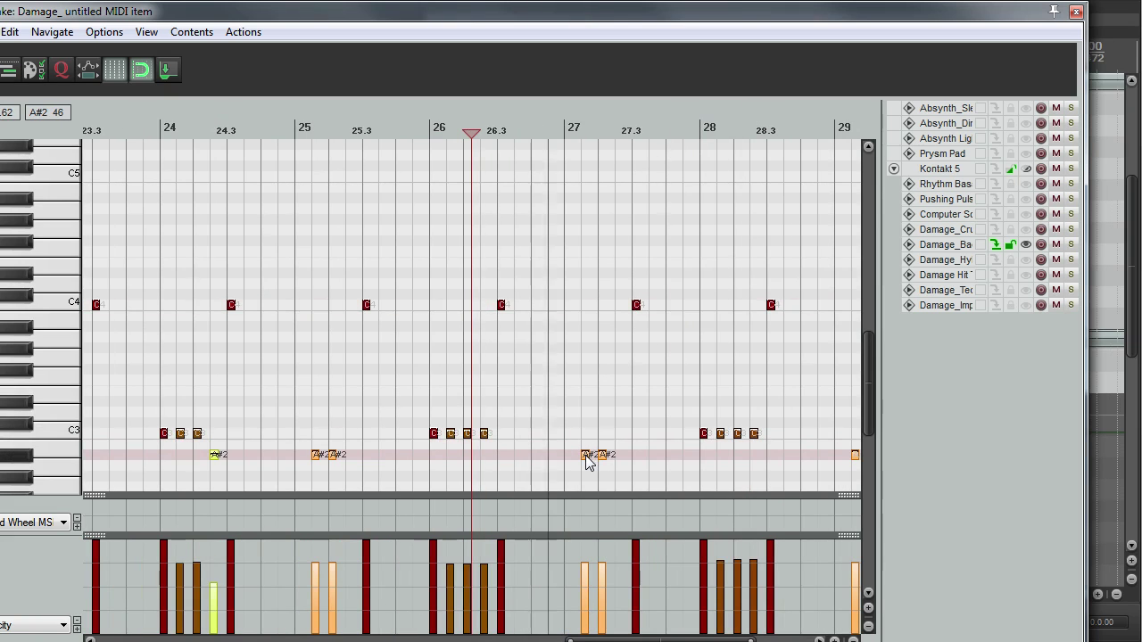
{"action": "scroll", "coordinate": [651, 331], "scroll_direction": "down", "scroll_amount": 2}
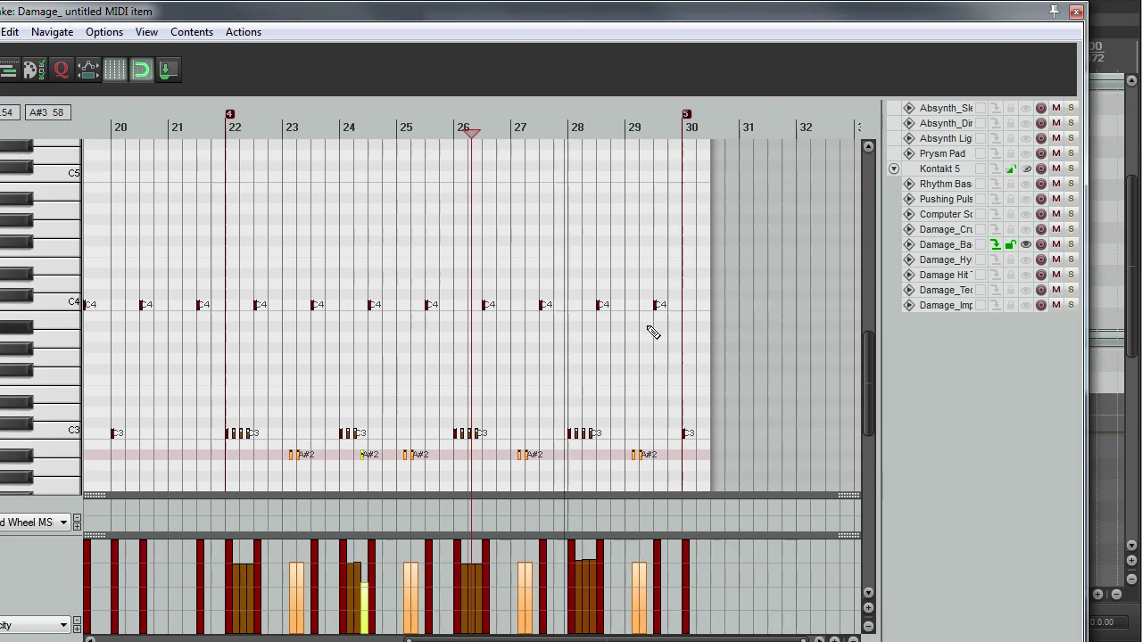
{"action": "left_click", "coordinate": [1077, 13]}
{"action": "key", "text": "space"}
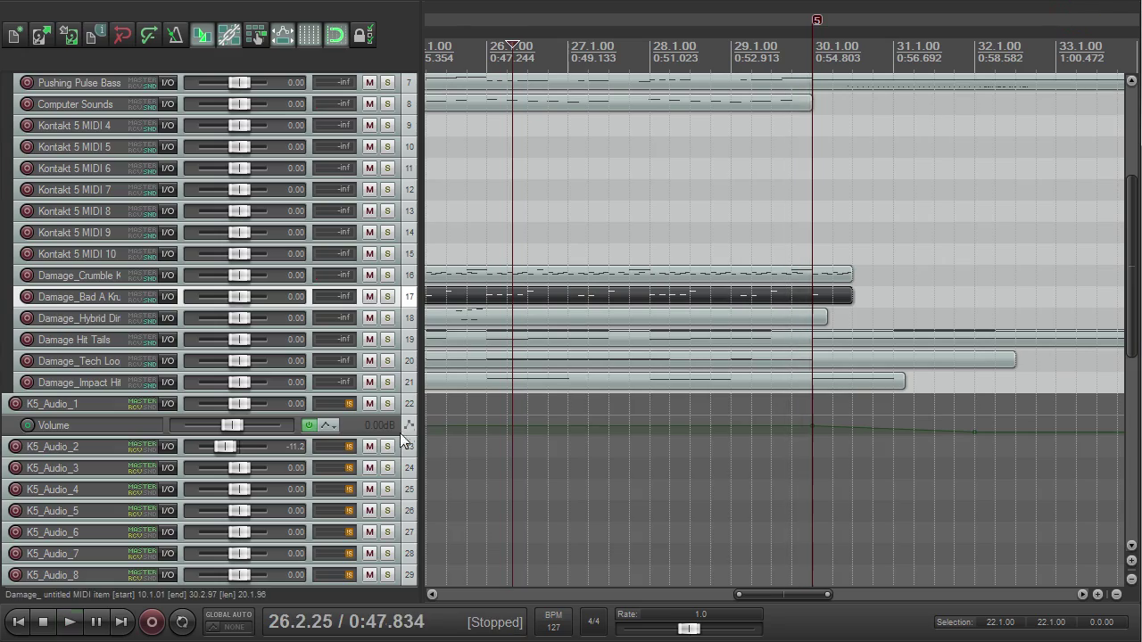
- Assign a random color to the Kontakt 5 MIDI 6 track
{"action": "left_click", "coordinate": [1095, 250]}
{"action": "scroll", "coordinate": [1095, 250], "scroll_direction": "down", "scroll_amount": 8}
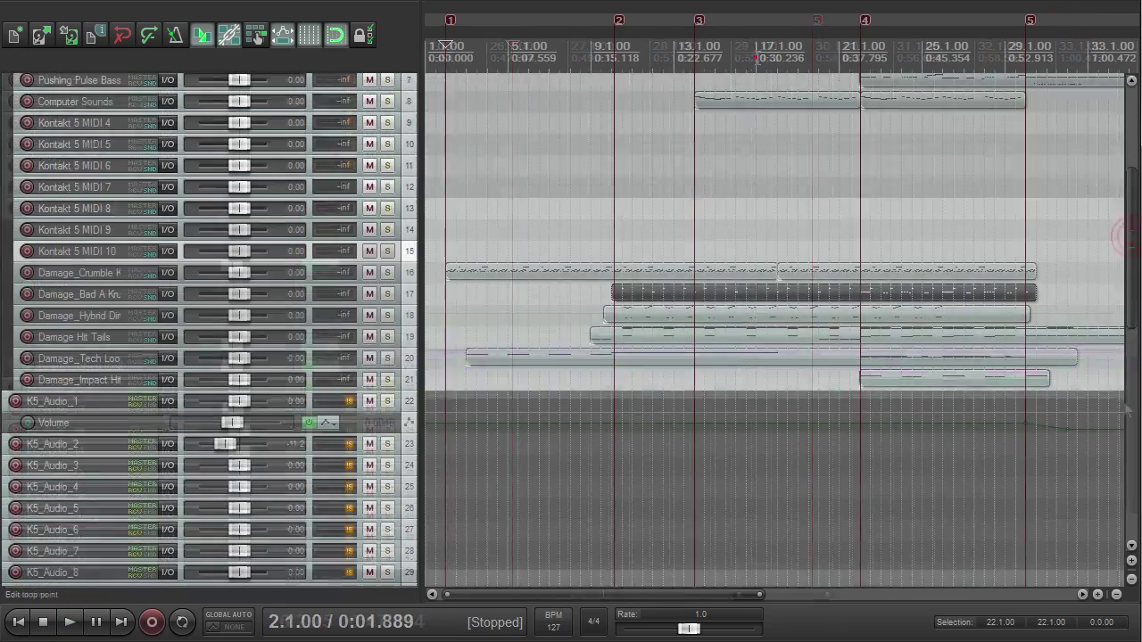
{"action": "left_click", "coordinate": [757, 51]}
{"action": "key", "text": "ctrl+a"}
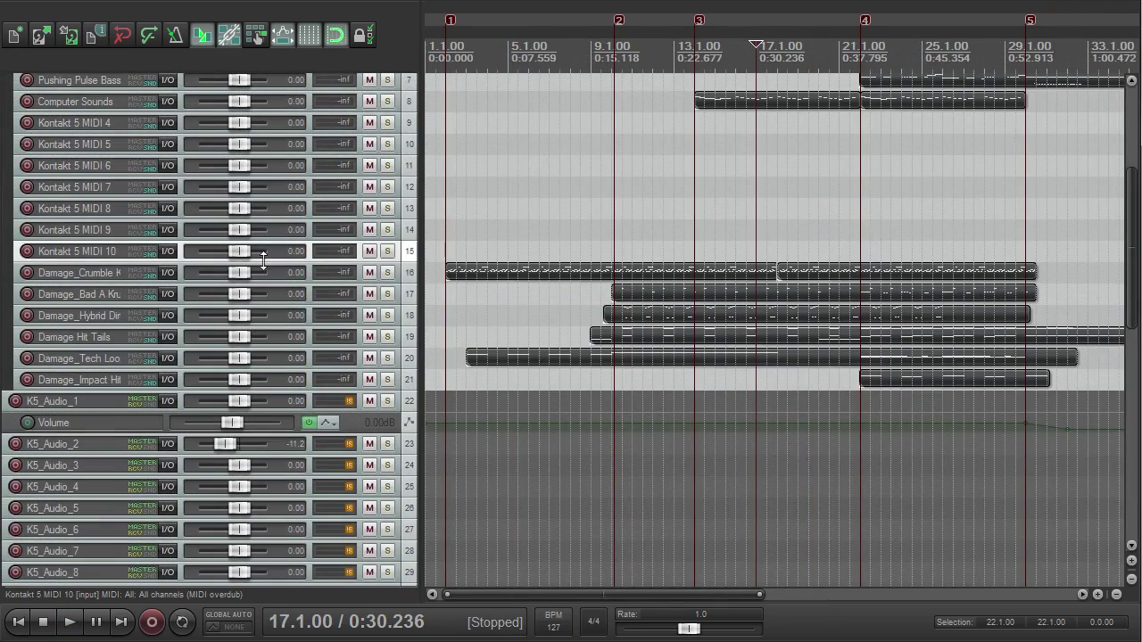
{"action": "right_click", "coordinate": [18, 172]}
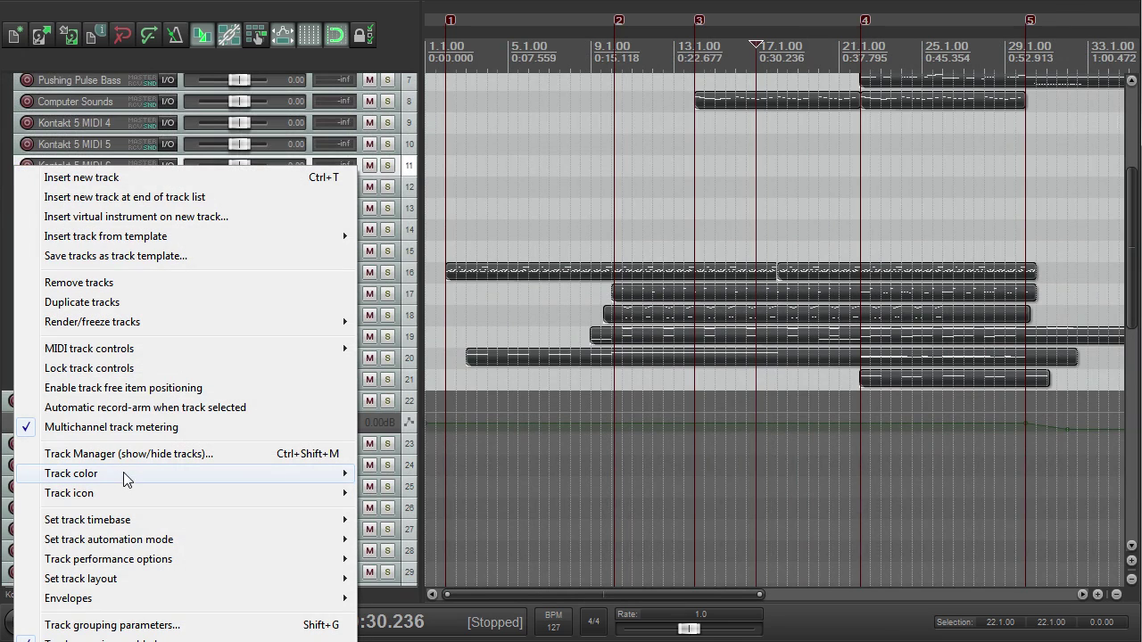
{"action": "mouse_move", "coordinate": [235, 479]}
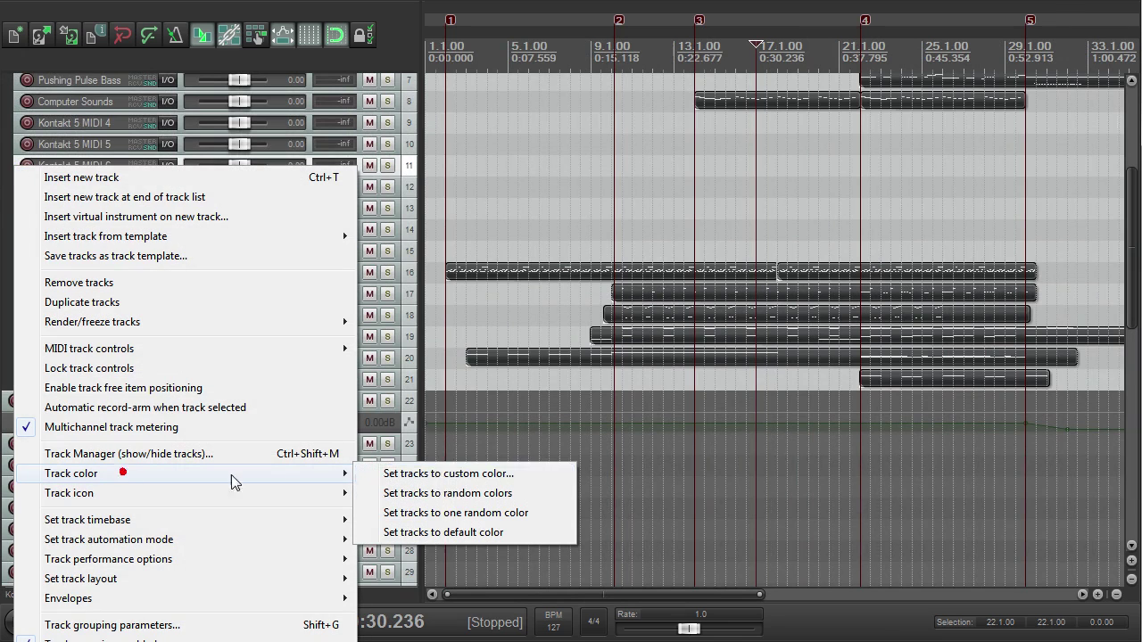
{"action": "left_click", "coordinate": [445, 496]}
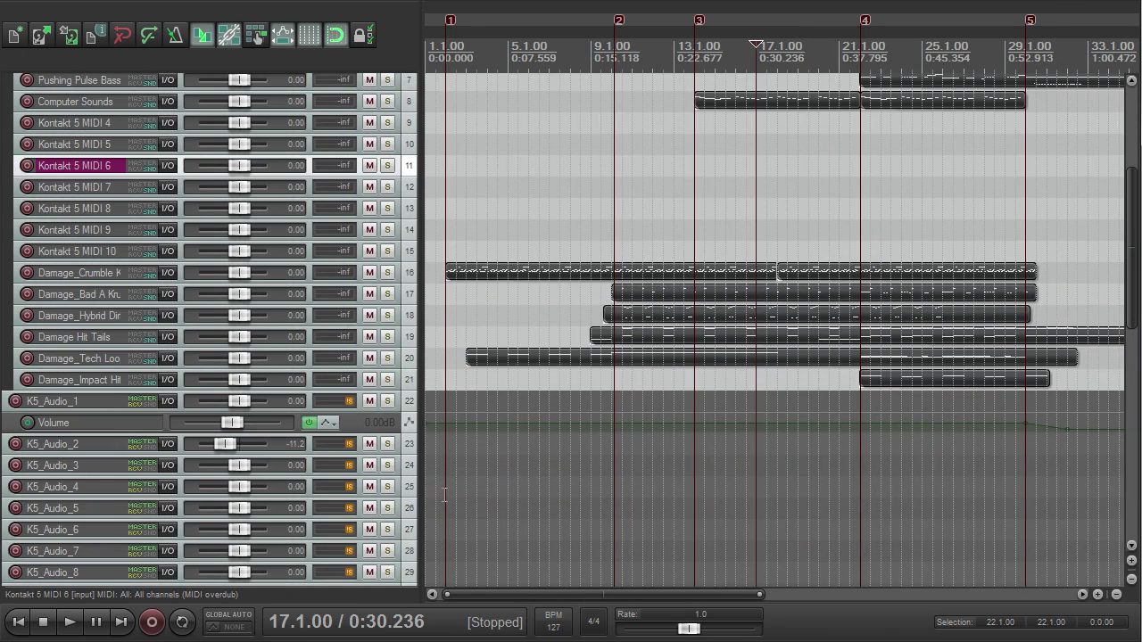
- Set all the tracks to random colors and clear the multiple track selection
{"action": "right_click", "coordinate": [18, 172]}
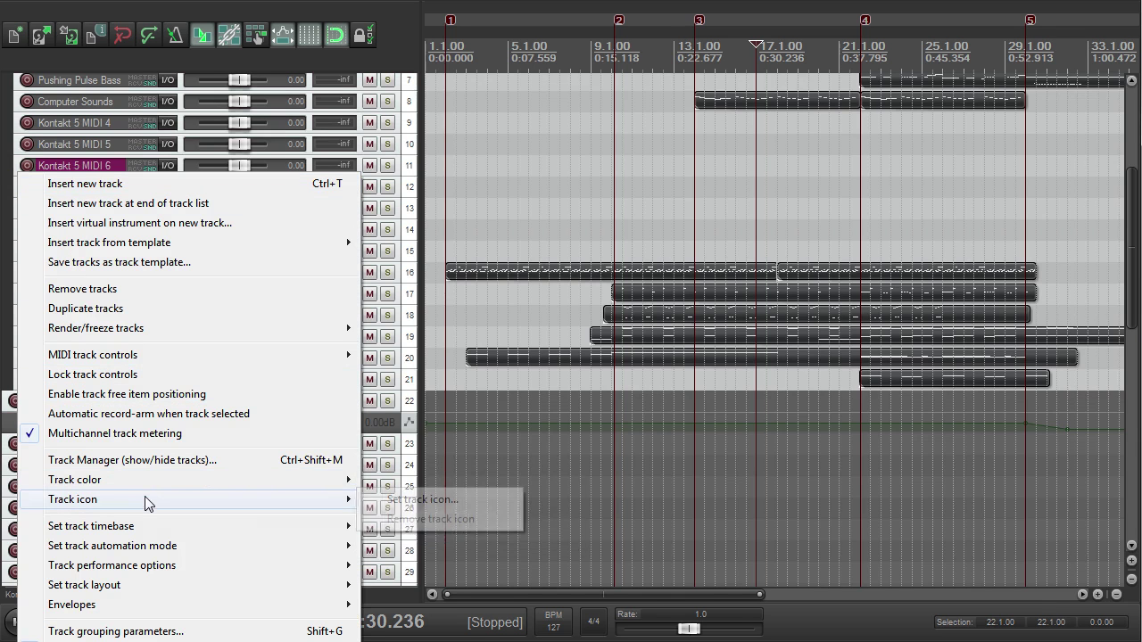
{"action": "mouse_move", "coordinate": [158, 482]}
{"action": "left_click", "coordinate": [426, 508]}
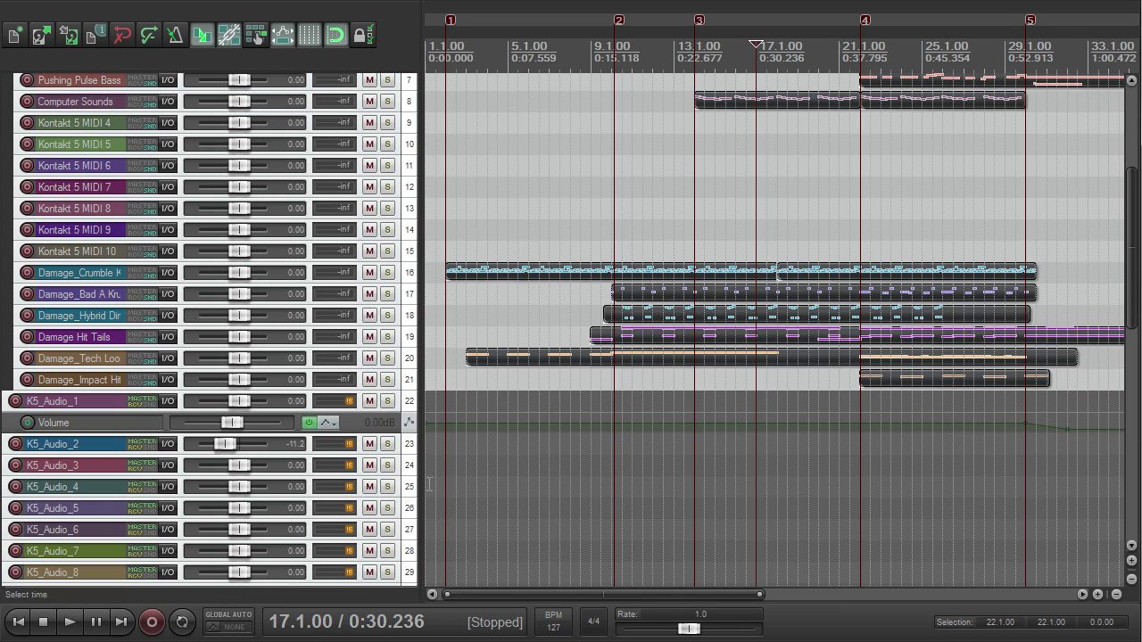
{"action": "left_click", "coordinate": [407, 276]}
- Audition the arrangement briefly from bar 2 and then from marker 2
{"action": "scroll", "coordinate": [534, 263], "scroll_direction": "up", "scroll_amount": 2}
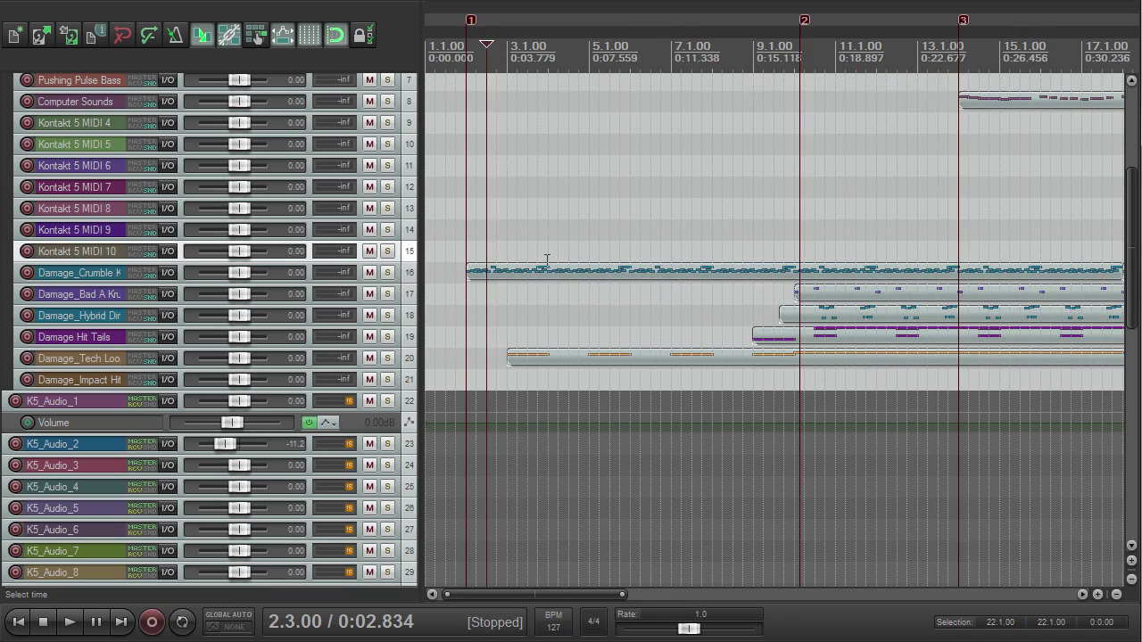
{"action": "key", "text": "space"}
{"action": "key", "text": "space"}
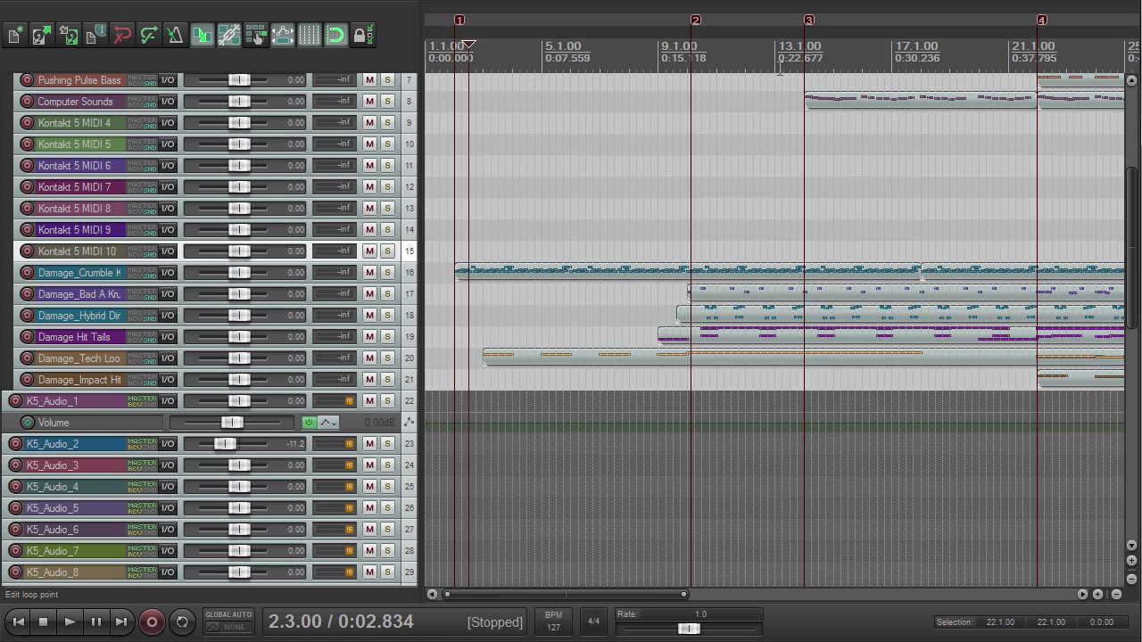
{"action": "left_click", "coordinate": [799, 54]}
{"action": "left_click", "coordinate": [667, 52]}
{"action": "left_click", "coordinate": [691, 52]}
{"action": "key", "text": "space"}
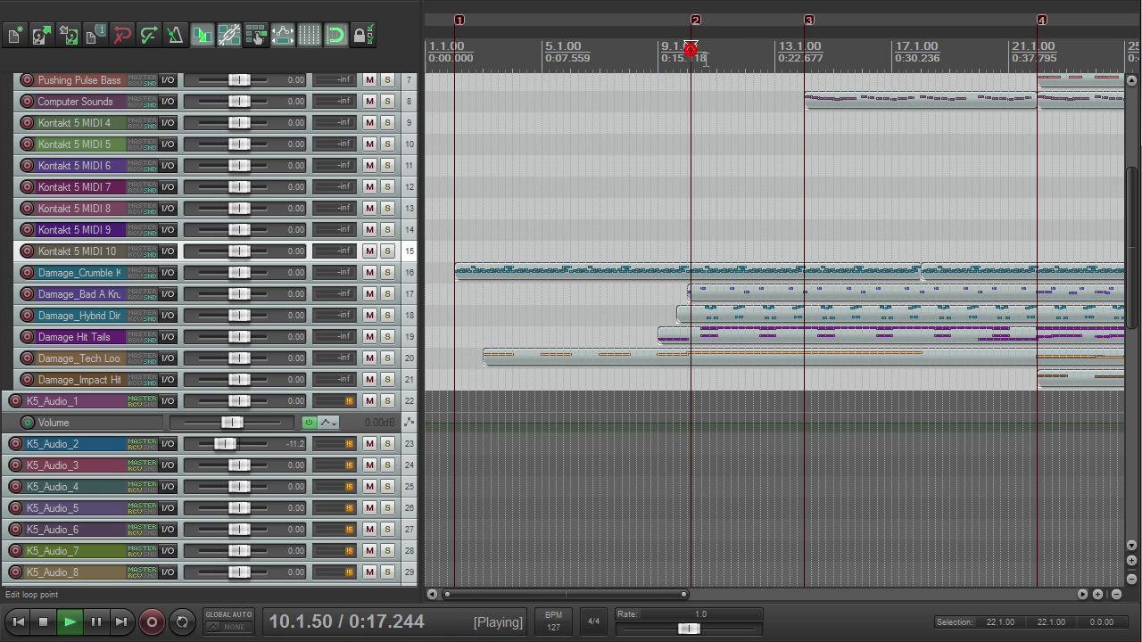
- Play the arrangement from marker 3 through the section after marker 4, following the bass and Damage tracks
{"action": "left_click", "coordinate": [805, 52]}
{"action": "scroll", "coordinate": [722, 193], "scroll_direction": "down", "scroll_amount": 2}
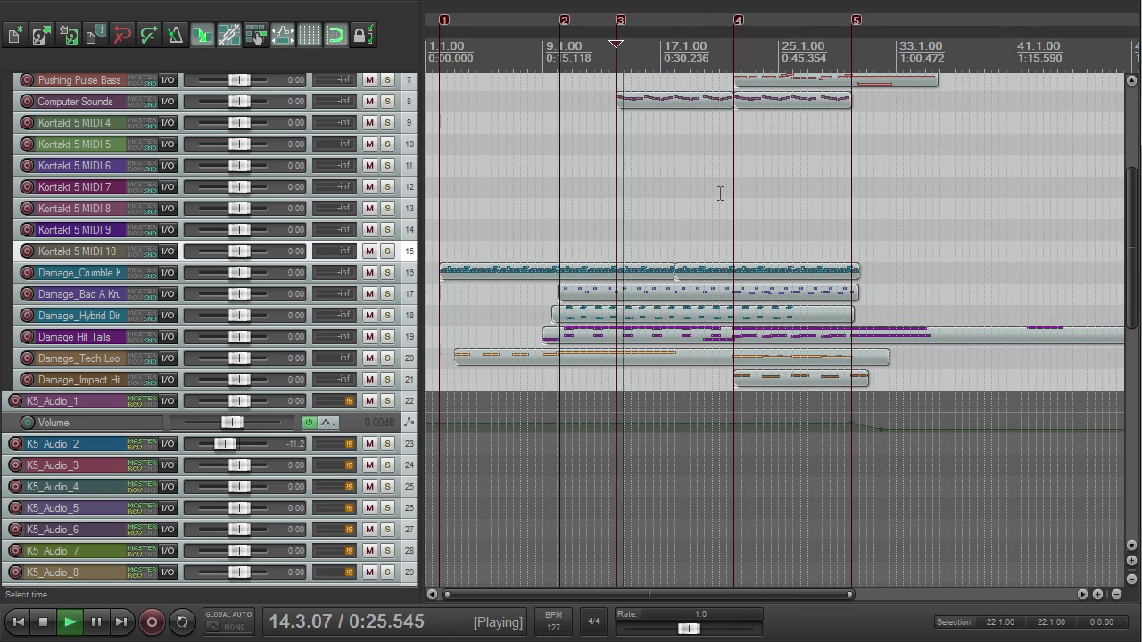
{"action": "scroll", "coordinate": [705, 226], "scroll_direction": "up", "scroll_amount": 2}
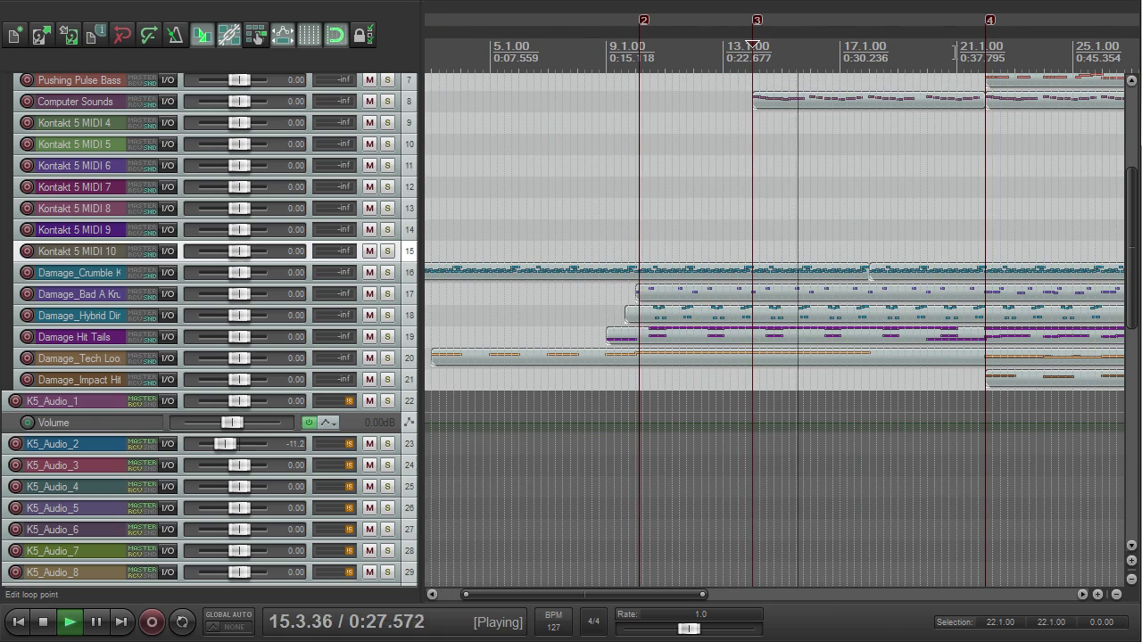
{"action": "scroll", "coordinate": [1053, 214], "scroll_direction": "up", "scroll_amount": 2}
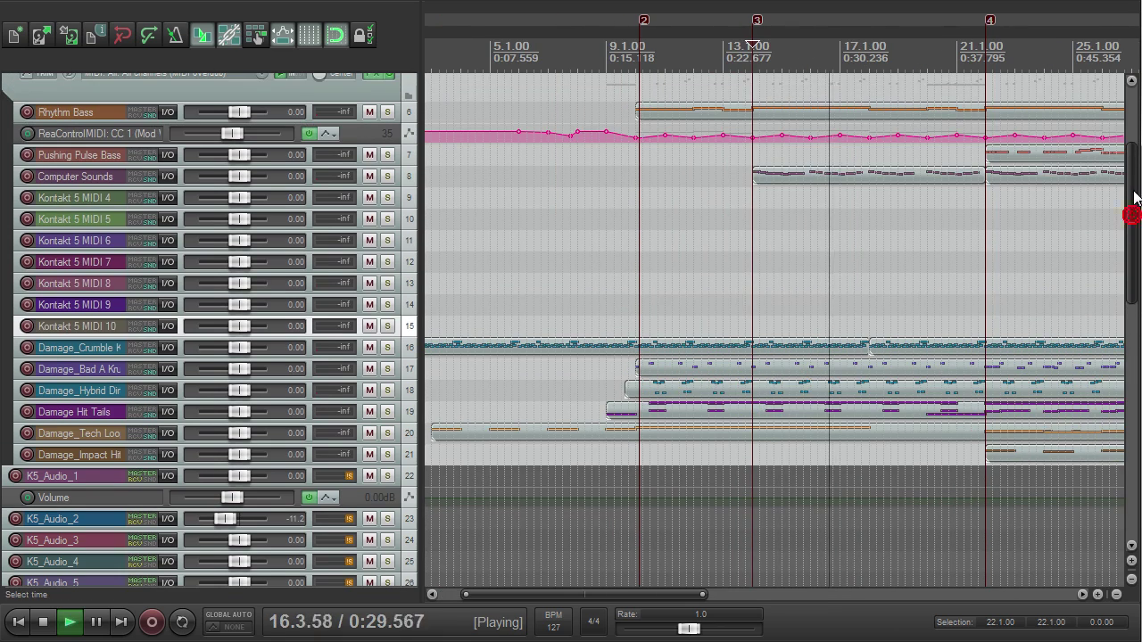
{"action": "scroll", "coordinate": [999, 194], "scroll_direction": "down", "scroll_amount": 2}
{"action": "scroll", "coordinate": [995, 194], "scroll_direction": "up", "scroll_amount": 1}
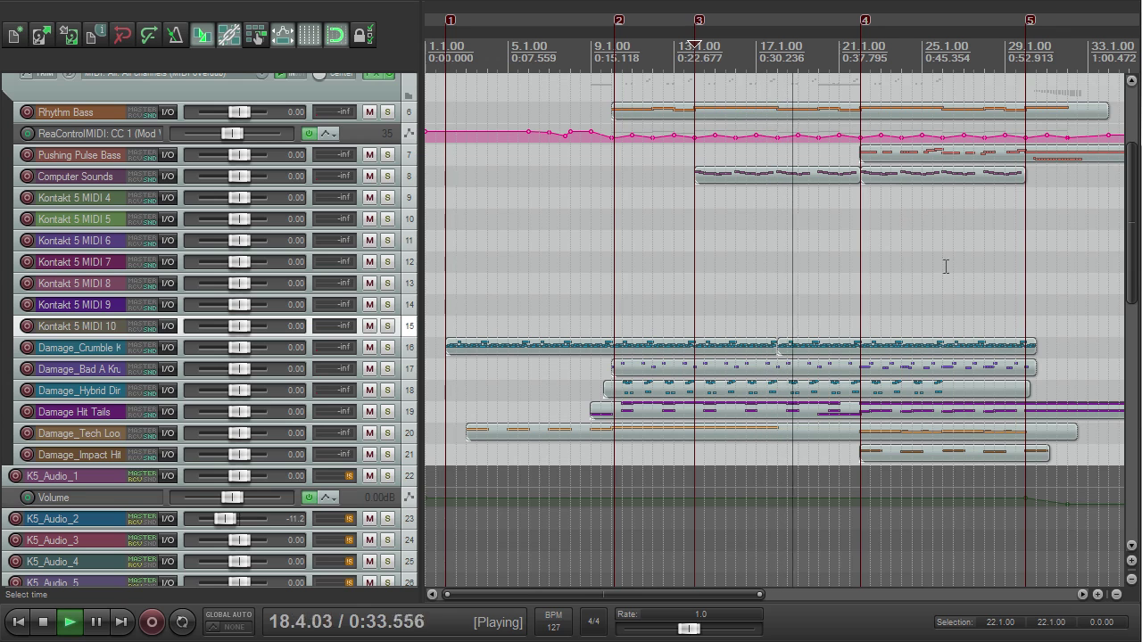
{"action": "scroll", "coordinate": [892, 415], "scroll_direction": "up", "scroll_amount": 1}
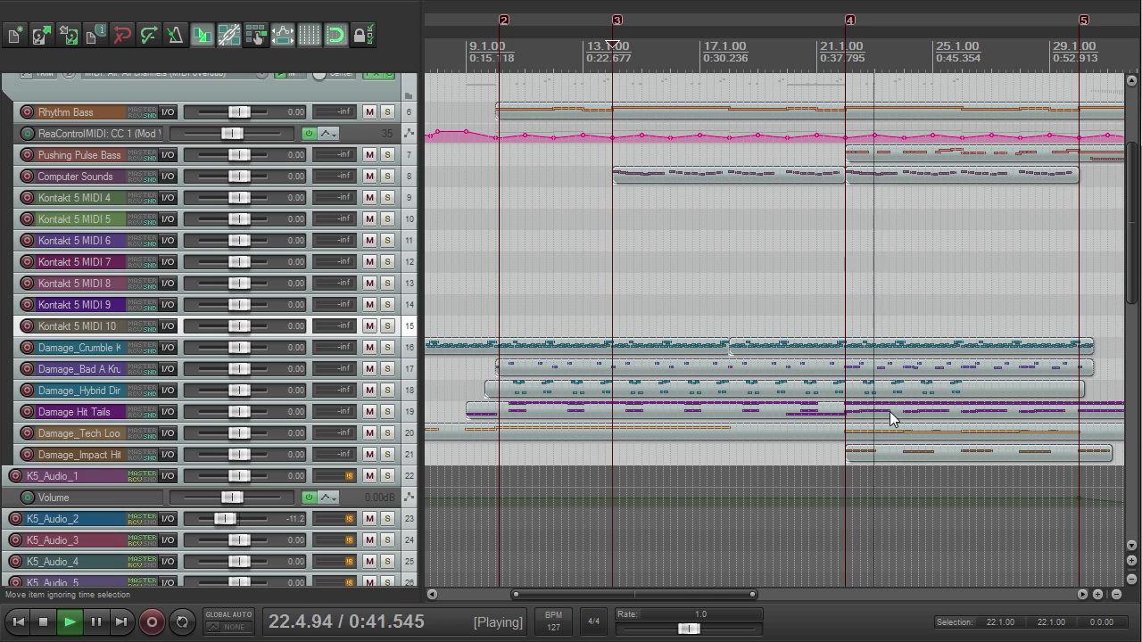
{"action": "scroll", "coordinate": [891, 410], "scroll_direction": "down", "scroll_amount": 2}
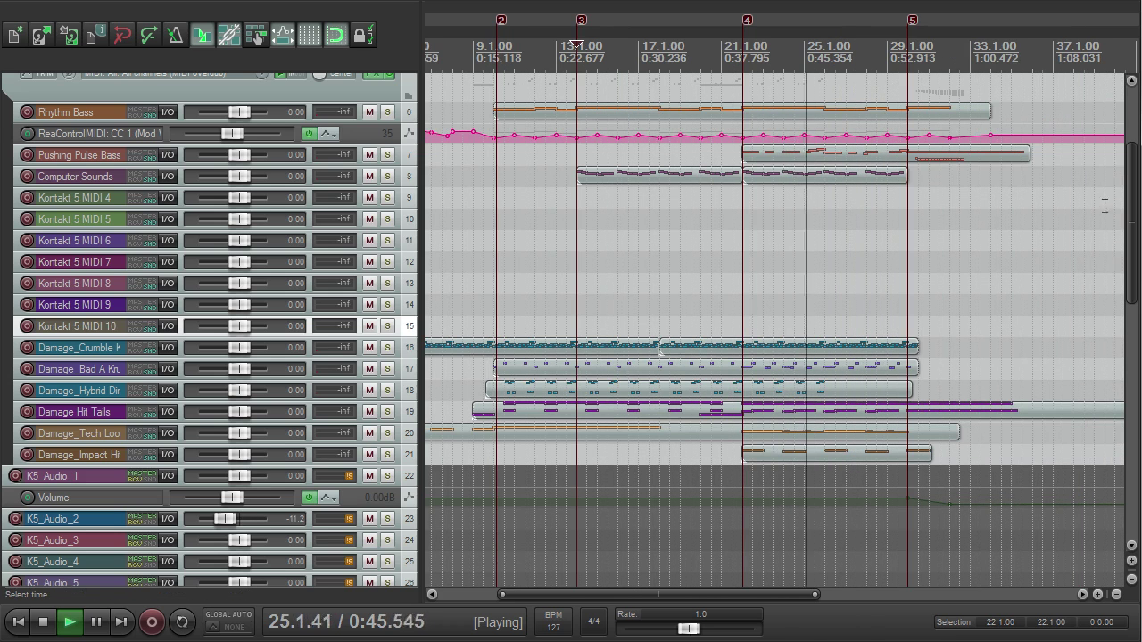
{"action": "left_click_drag", "start_coordinate": [1135, 191], "coordinate": [1134, 216]}
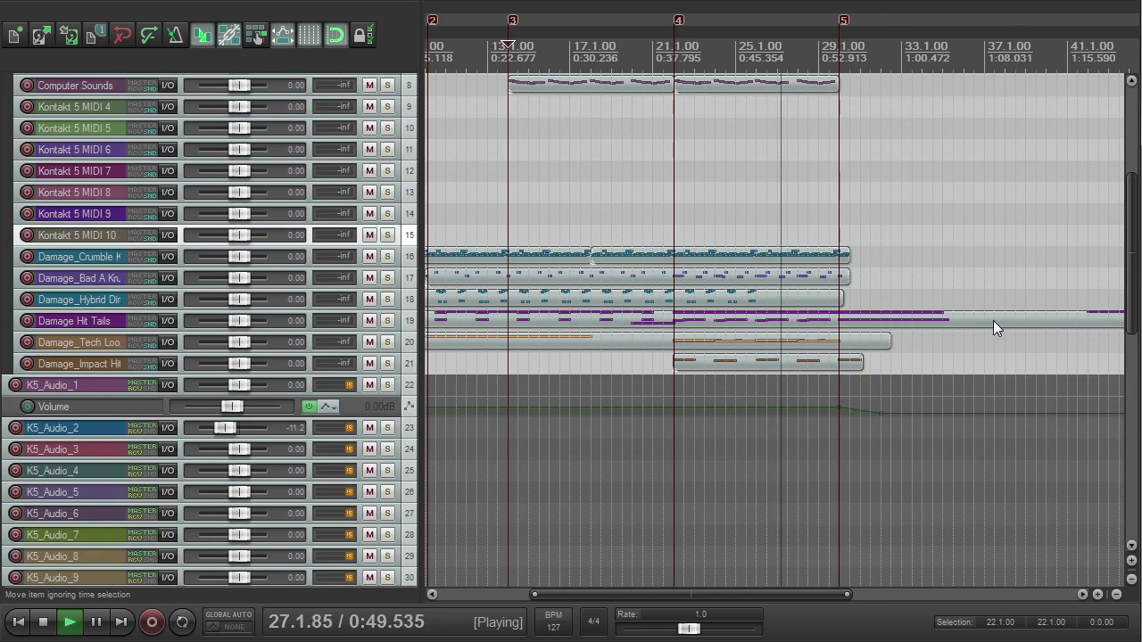
{"action": "scroll", "coordinate": [993, 321], "scroll_direction": "down", "scroll_amount": 2}
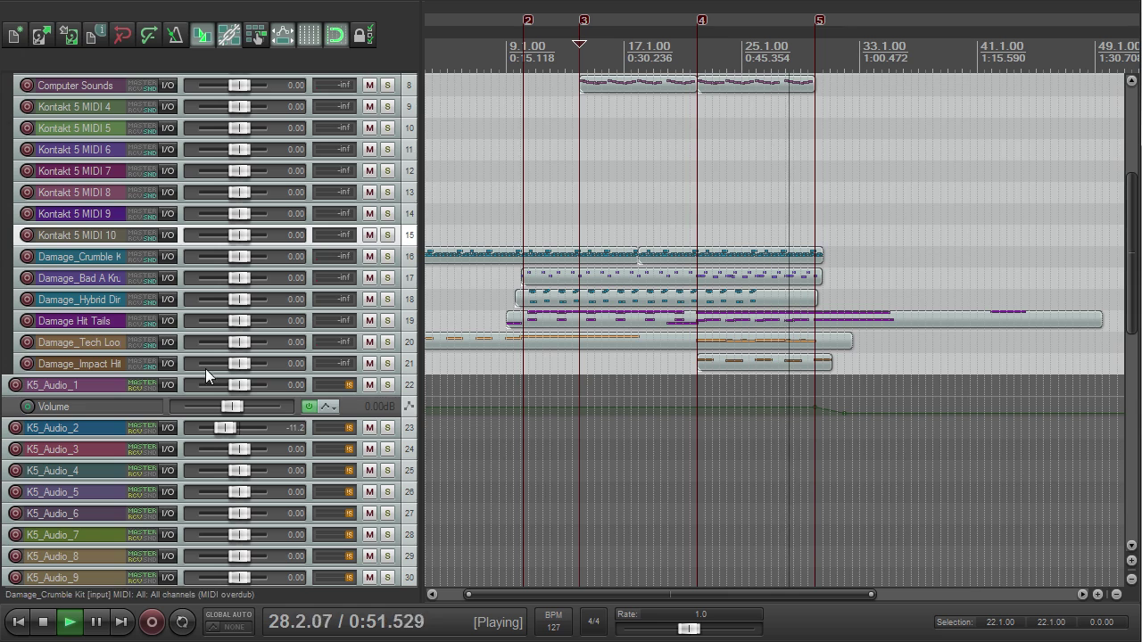
- Show the Damage Hit Tails audio track's volume envelope and fade it from marker 5 down to -inf dB at 39.3.00
{"action": "left_click_drag", "start_coordinate": [1134, 191], "coordinate": [1130, 384]}
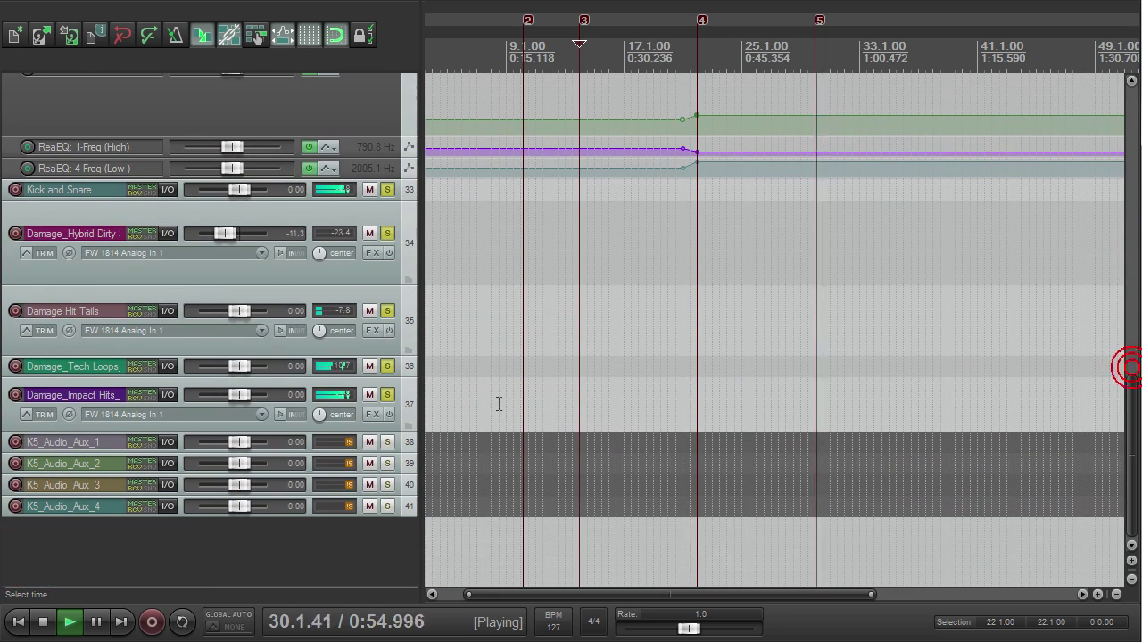
{"action": "left_click", "coordinate": [245, 340]}
{"action": "key", "text": "v"}
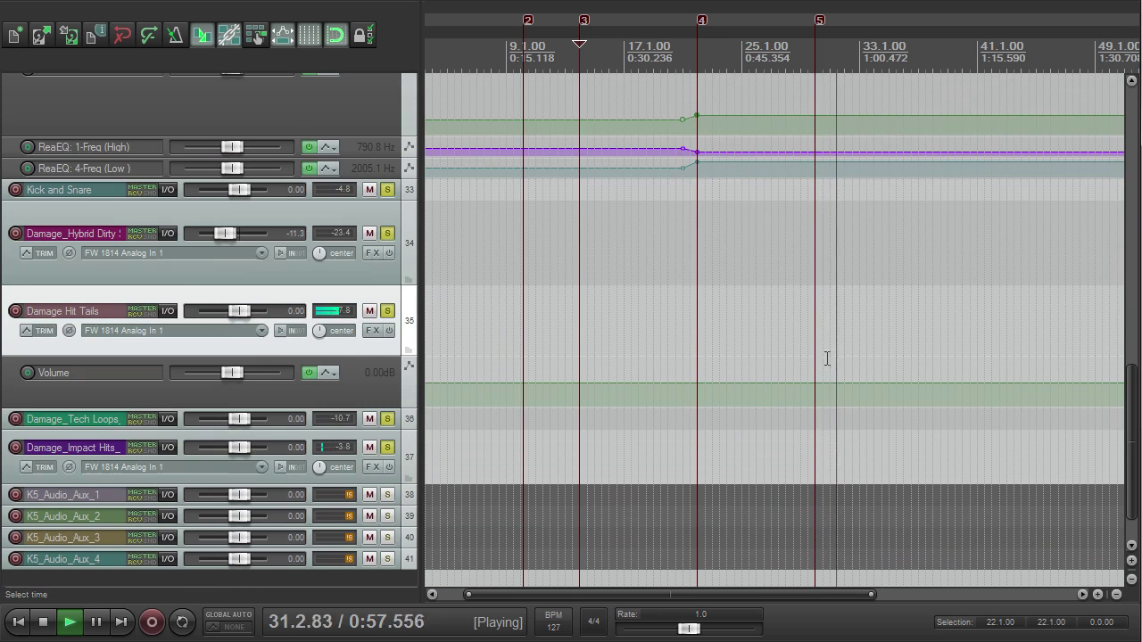
{"action": "key", "text": "space"}
{"action": "left_click", "coordinate": [812, 58]}
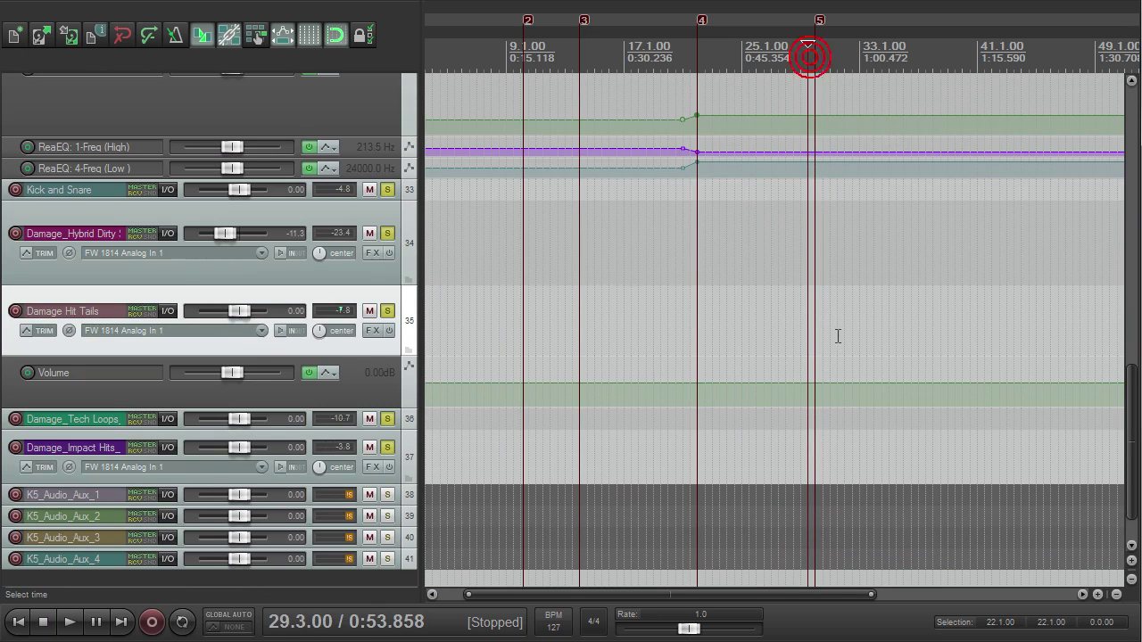
{"action": "left_click", "coordinate": [815, 383]}
{"action": "left_click_drag", "start_coordinate": [846, 381], "coordinate": [953, 464]}
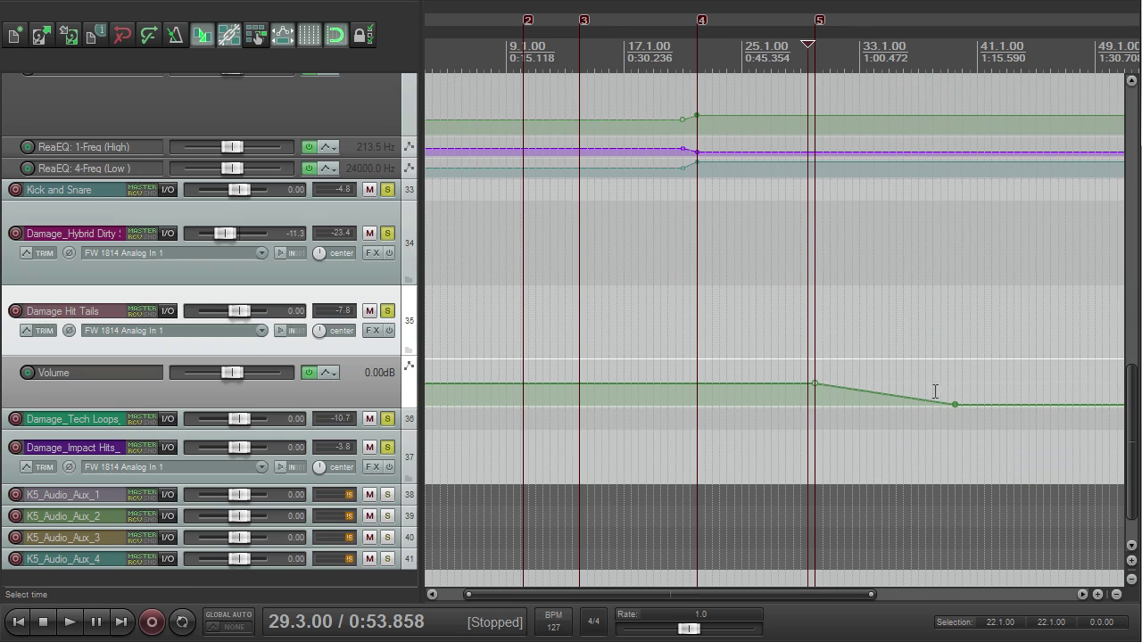
- Audition the Damage Hit Tails fade and shorten it by moving its silent end point to just after bar 33
{"action": "key", "text": "space"}
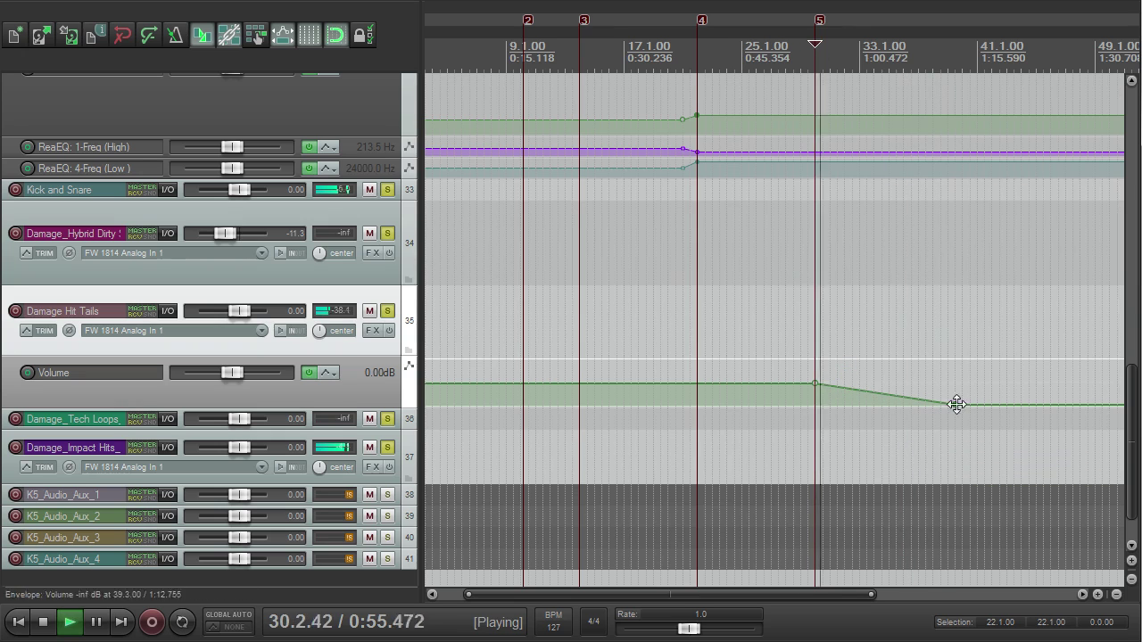
{"action": "left_click_drag", "start_coordinate": [956, 404], "coordinate": [870, 421]}
{"action": "key", "text": "space"}
- Insert the TAL NoiseMaker instrument on a new track and load its BS Bass Deep TAL preset
{"action": "left_click_drag", "start_coordinate": [399, 223], "coordinate": [390, 451]}
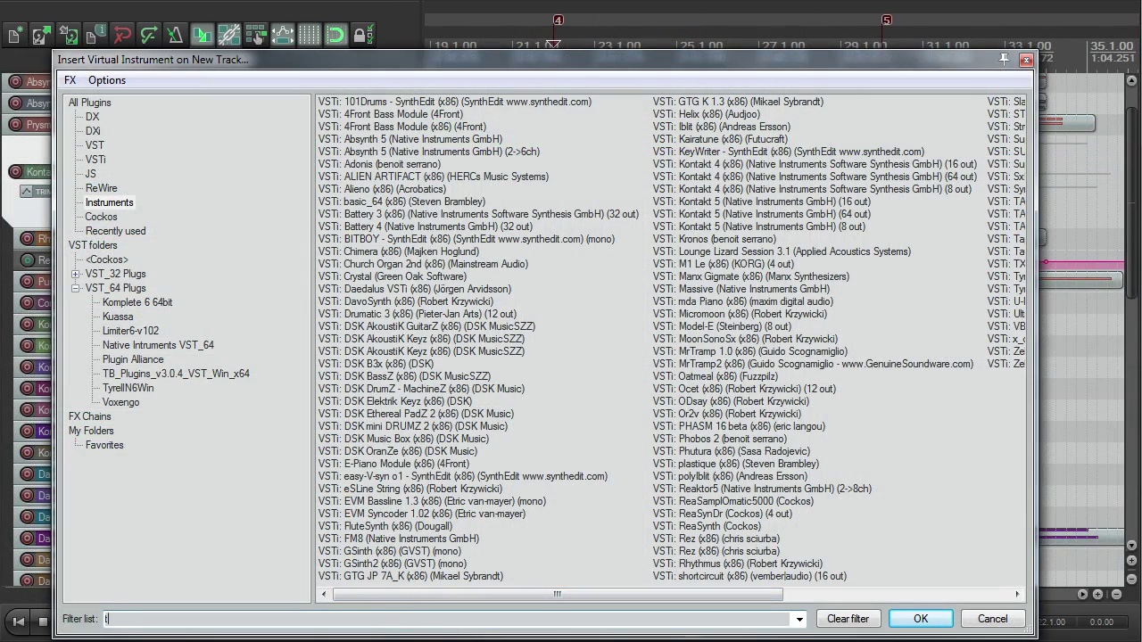
{"action": "double_click", "coordinate": [398, 130]}
{"action": "left_click", "coordinate": [285, 84]}
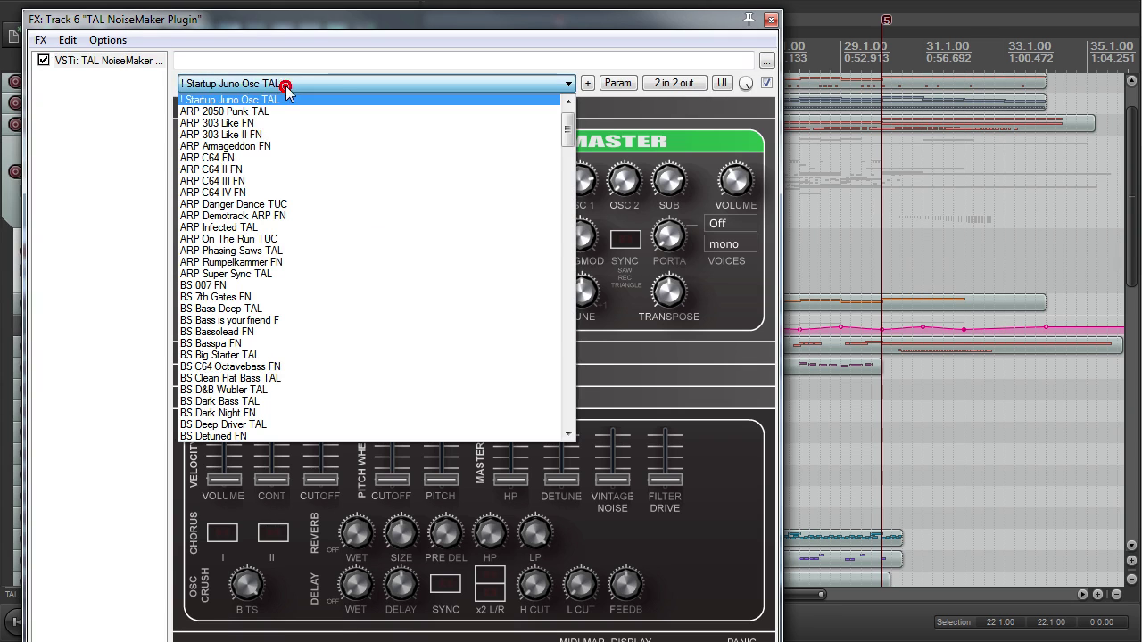
{"action": "scroll", "coordinate": [338, 299], "scroll_direction": "down", "scroll_amount": 17}
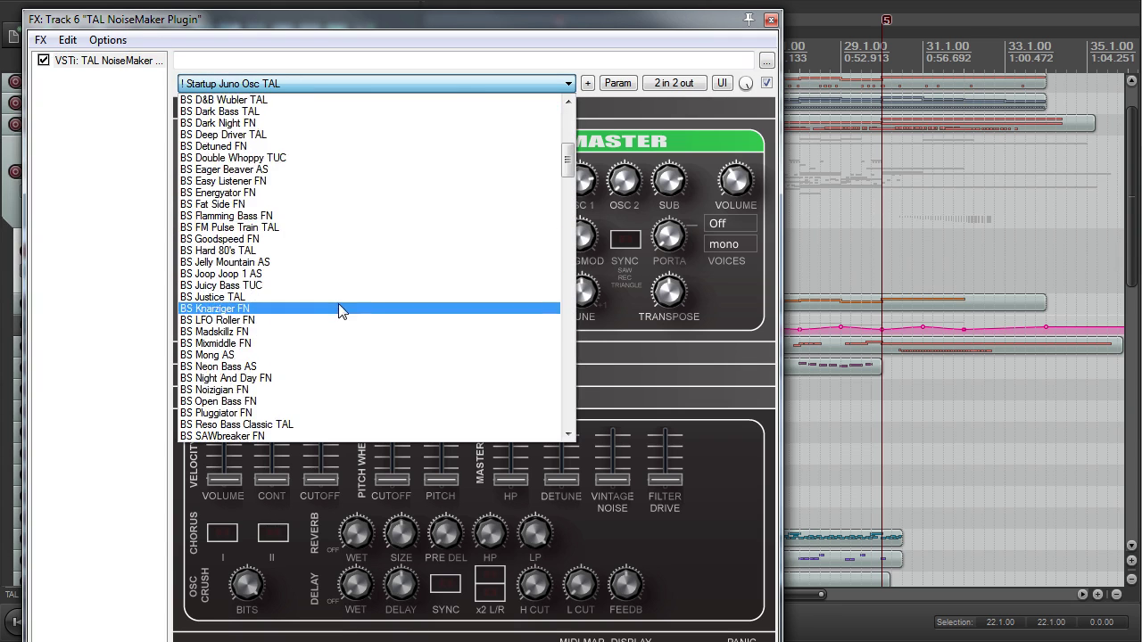
{"action": "scroll", "coordinate": [340, 313], "scroll_direction": "down", "scroll_amount": 2}
{"action": "scroll", "coordinate": [330, 290], "scroll_direction": "up", "scroll_amount": 4}
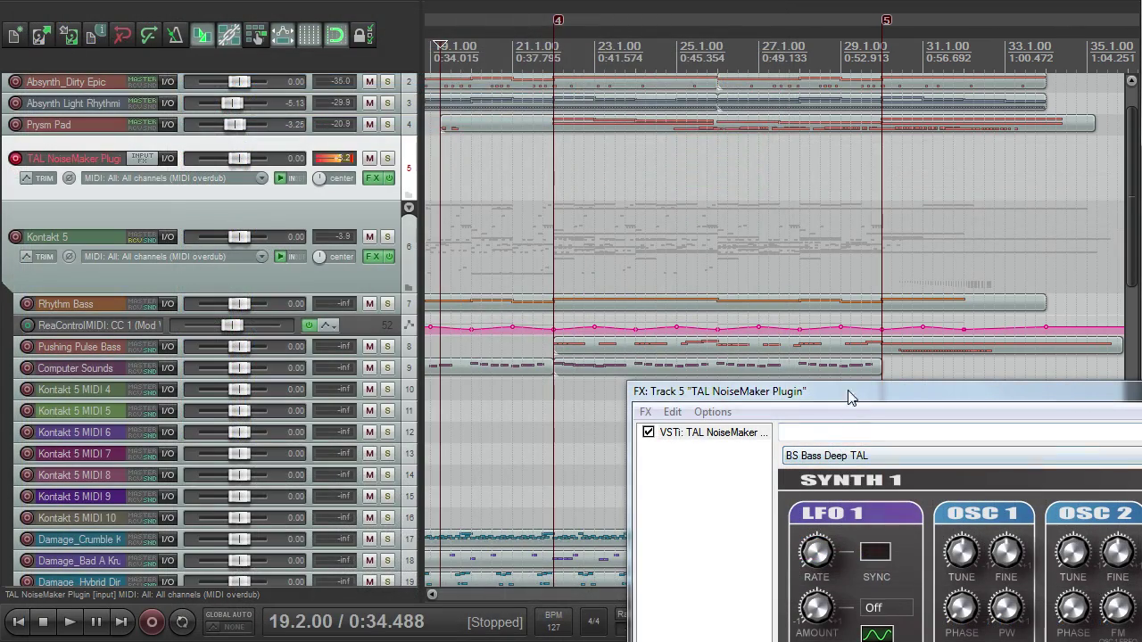
- Copy the Pushing Pulse Bass MIDI item onto the TAL NoiseMaker track at marker 4, play it and close the plugin window
{"action": "left_click_drag", "start_coordinate": [850, 397], "coordinate": [696, 442]}
{"action": "left_click", "coordinate": [351, 160]}
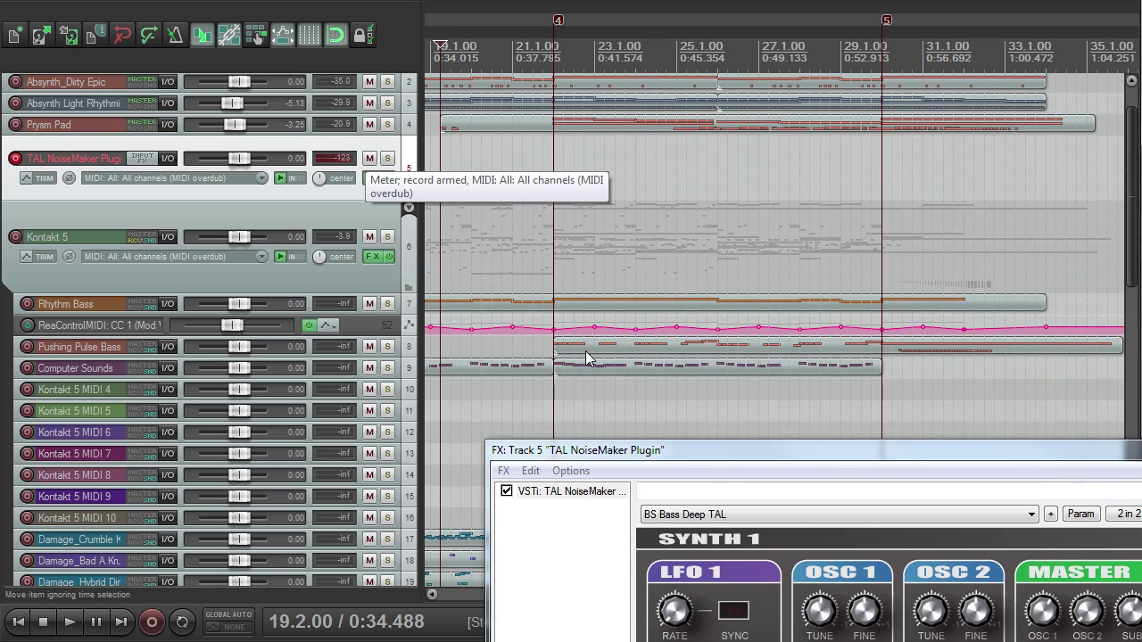
{"action": "left_click_drag", "start_coordinate": [589, 350], "coordinate": [571, 189]}
{"action": "key", "text": "space"}
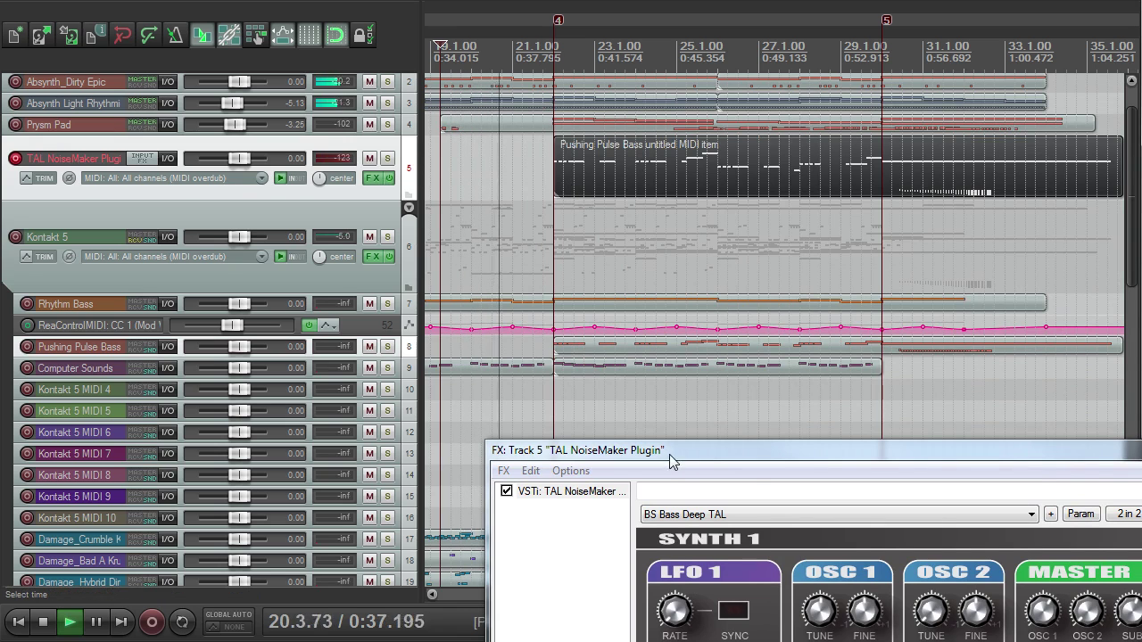
{"action": "left_click_drag", "start_coordinate": [704, 459], "coordinate": [420, 417]}
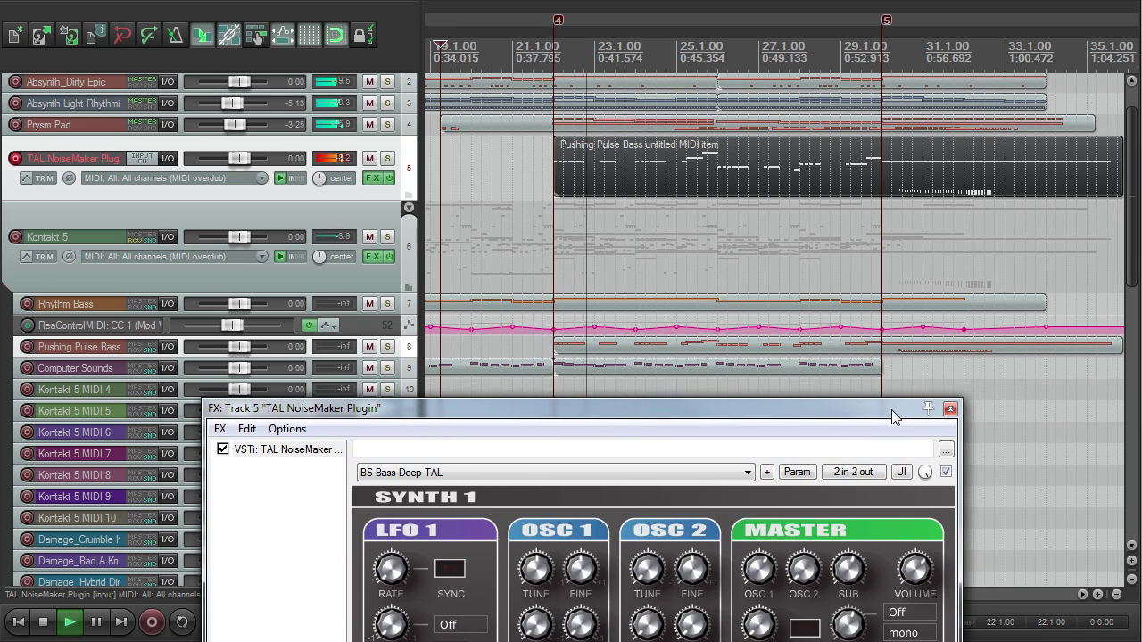
{"action": "left_click", "coordinate": [951, 407]}
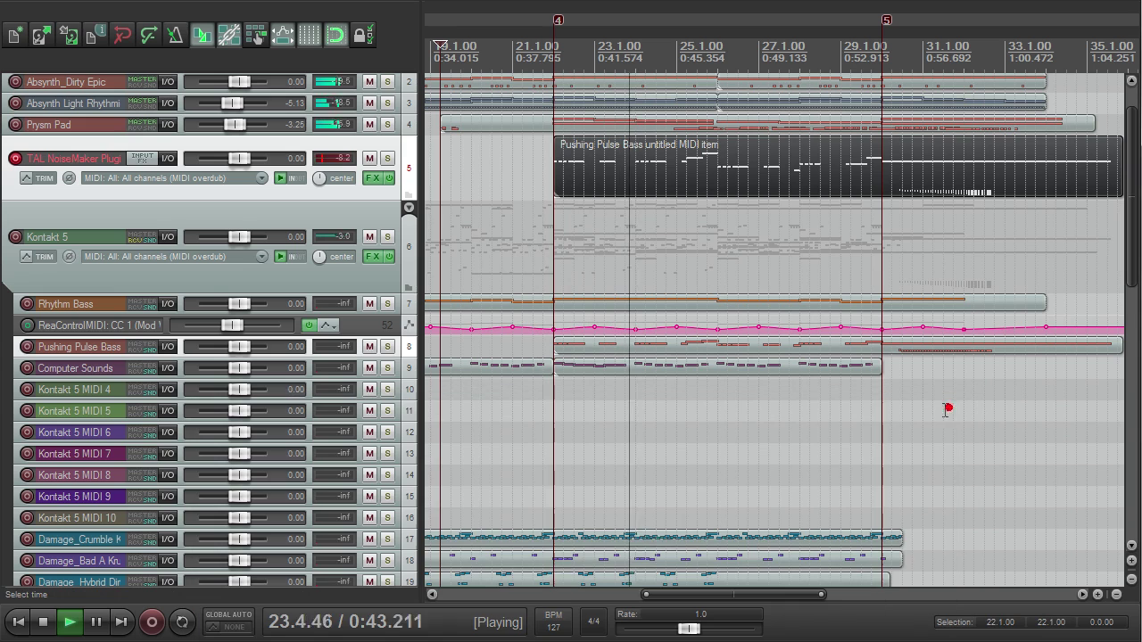
- Compare the TAL NoiseMaker bass with Kontakt's Pushing Pulse sound by soloing the track and checking the Kontakt instrument
{"action": "left_click", "coordinate": [387, 158]}
{"action": "left_click", "coordinate": [387, 157]}
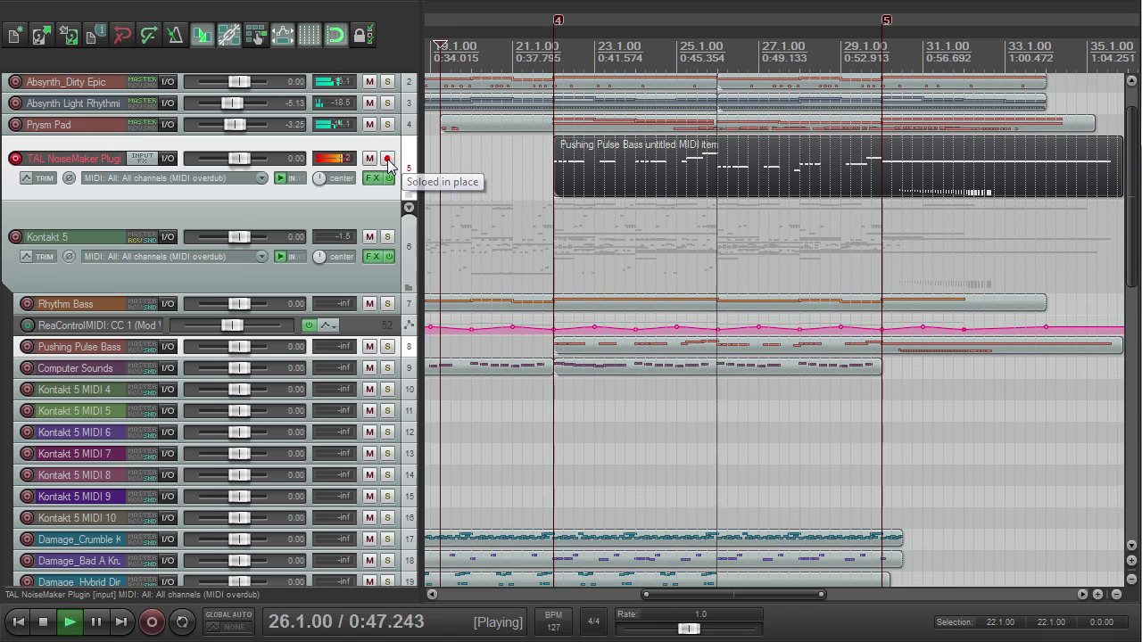
{"action": "mouse_move", "coordinate": [428, 329]}
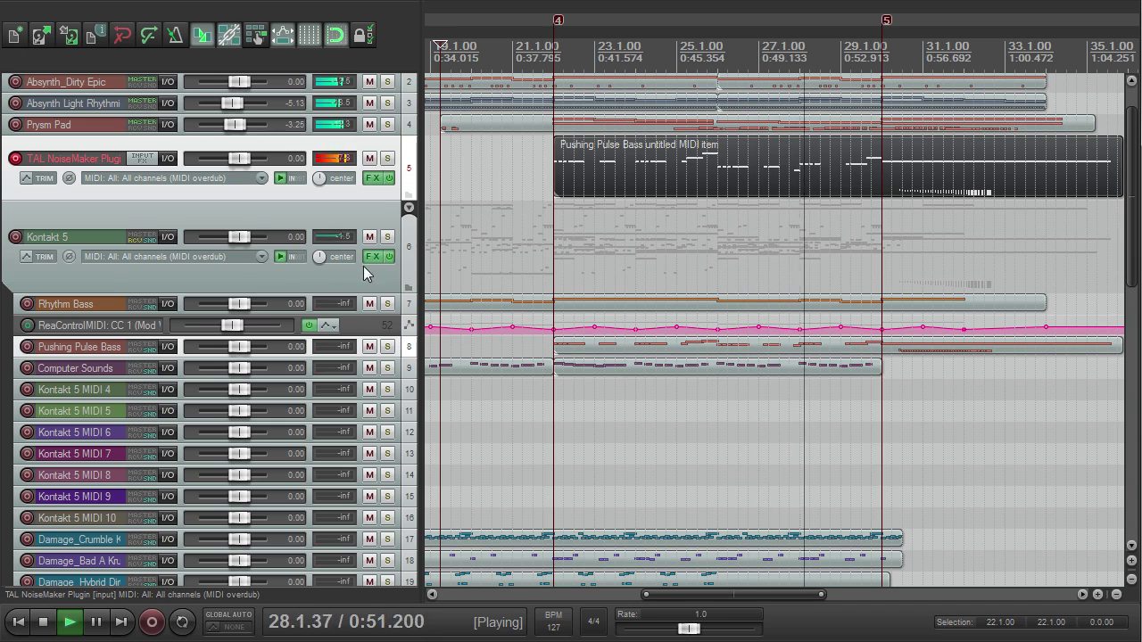
{"action": "left_click", "coordinate": [373, 258]}
{"action": "left_click_drag", "start_coordinate": [439, 158], "coordinate": [450, 155]}
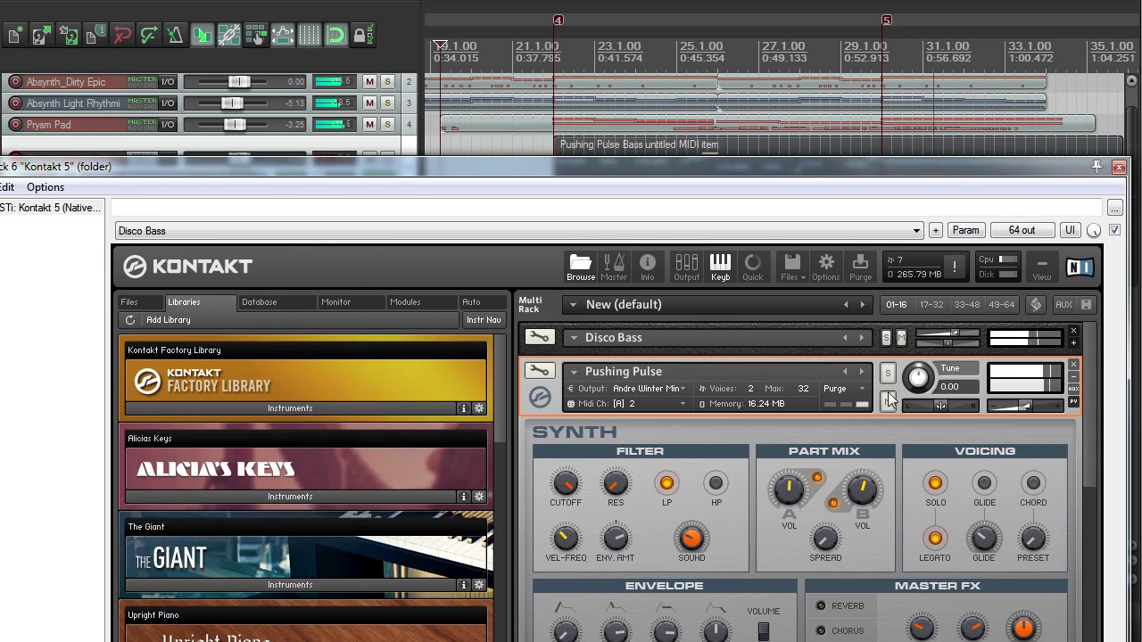
{"action": "left_click", "coordinate": [1119, 167]}
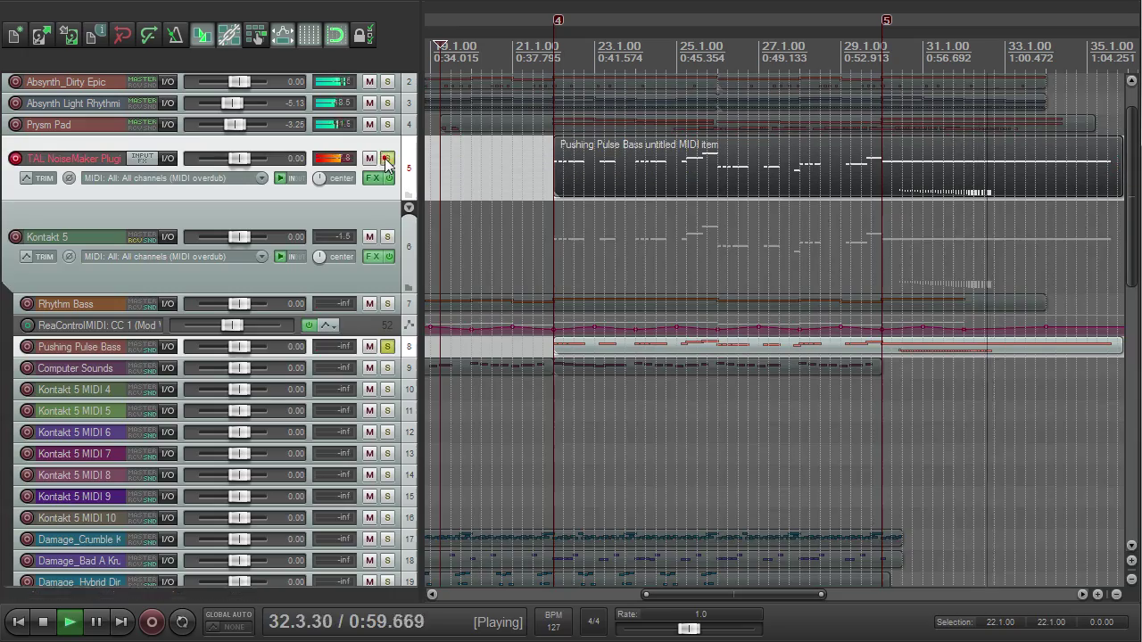
{"action": "left_click", "coordinate": [387, 159]}
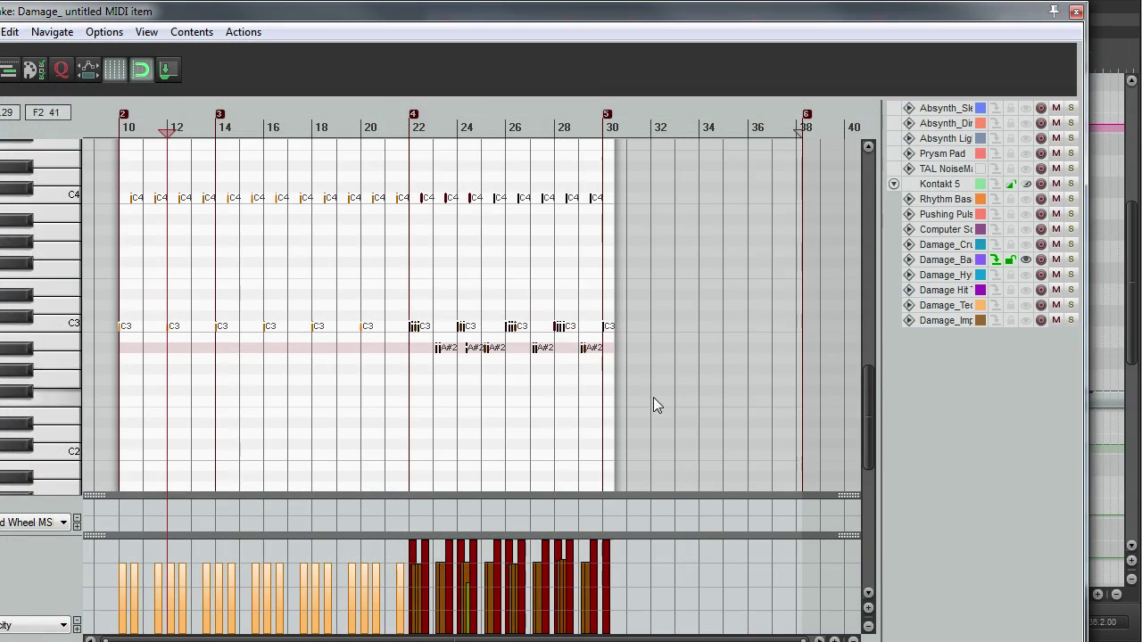
- Close the Damage item's MIDI editor and review the ReaXcomp, ReaComp and Limiter No6 settings in the master track's effects chain
{"action": "left_click_drag", "start_coordinate": [864, 380], "coordinate": [864, 399]}
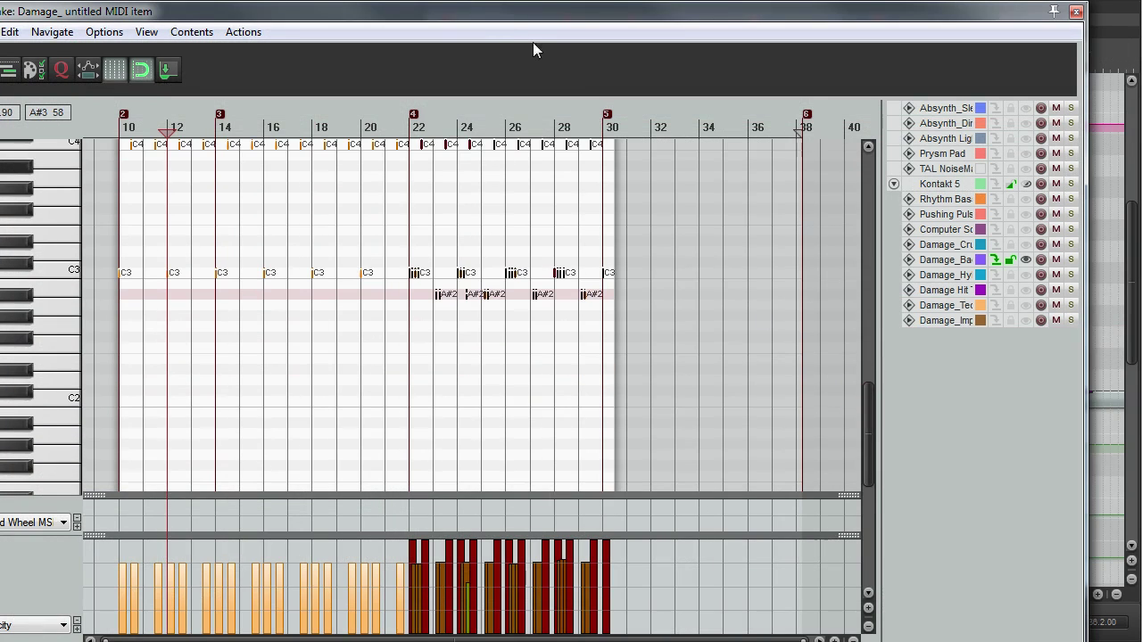
{"action": "left_click_drag", "start_coordinate": [527, 19], "coordinate": [549, 15]}
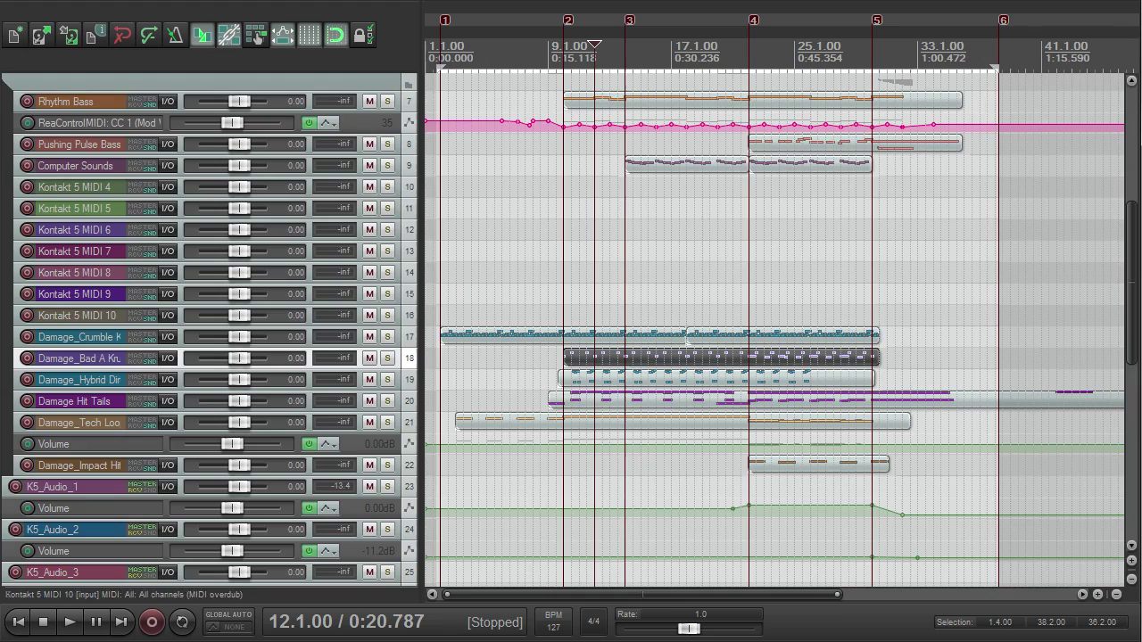
{"action": "left_click_drag", "start_coordinate": [1131, 283], "coordinate": [1131, 172]}
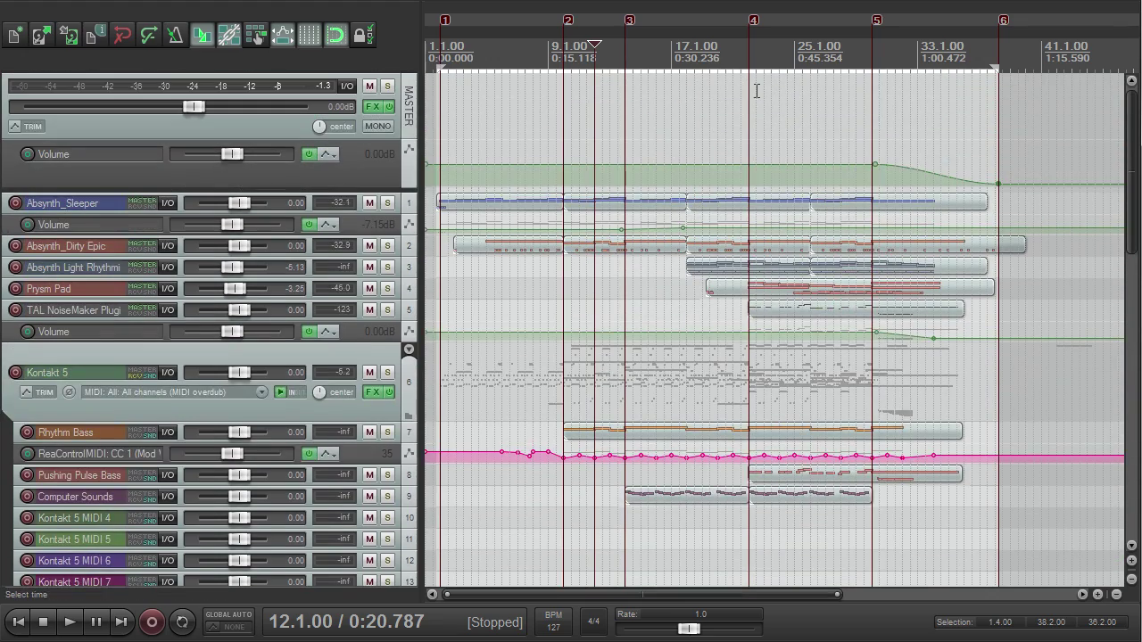
{"action": "left_click", "coordinate": [374, 108]}
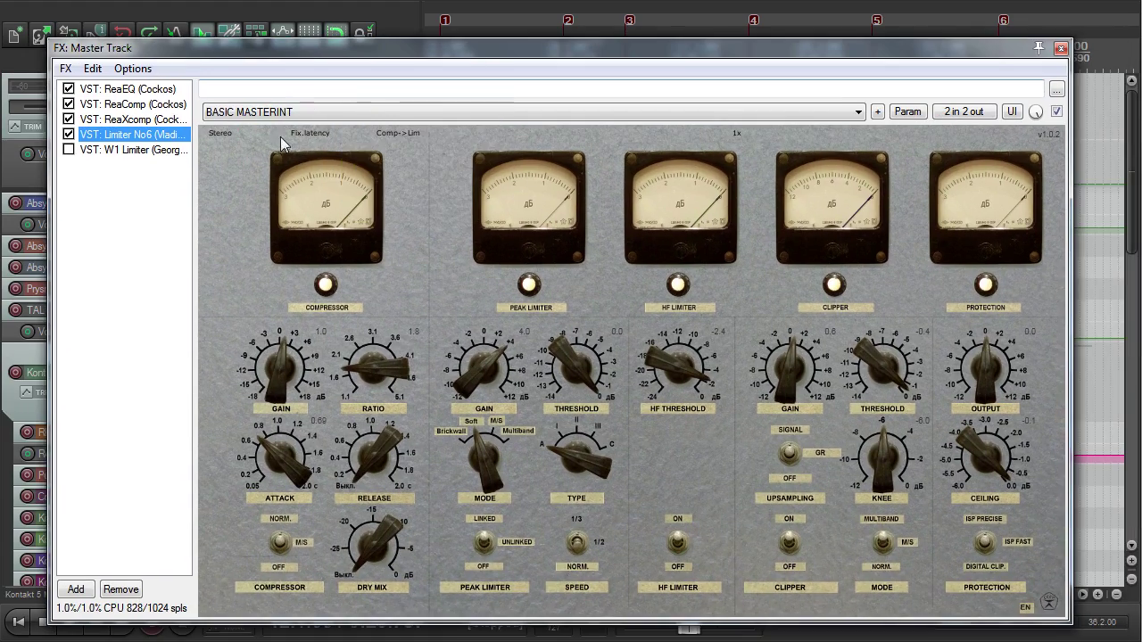
{"action": "left_click", "coordinate": [150, 118]}
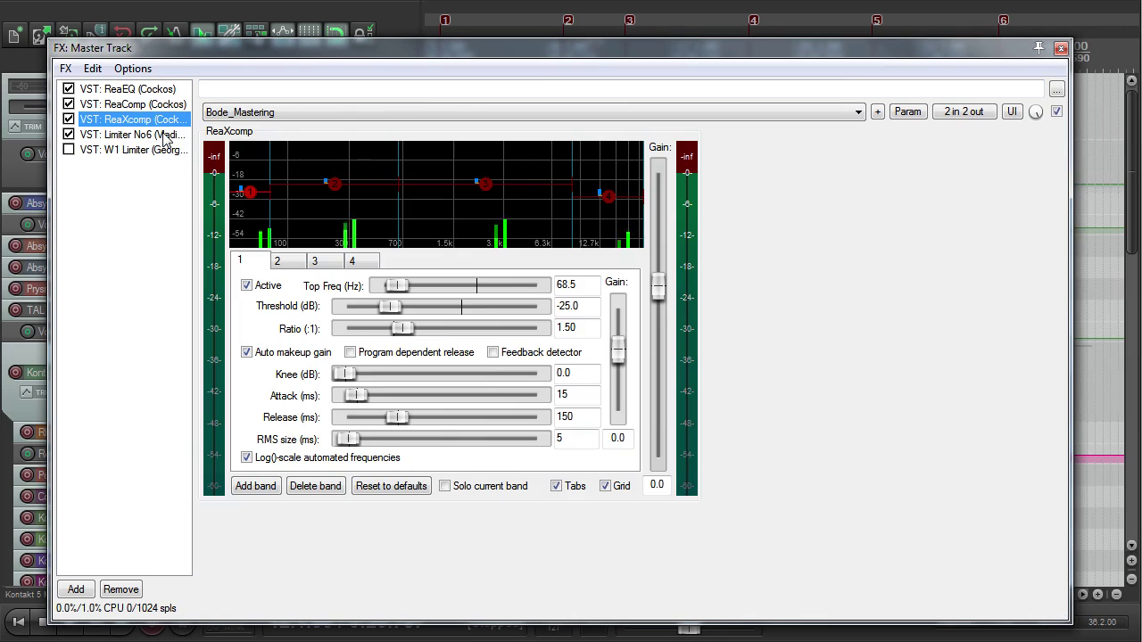
{"action": "left_click", "coordinate": [145, 105]}
{"action": "left_click", "coordinate": [134, 134]}
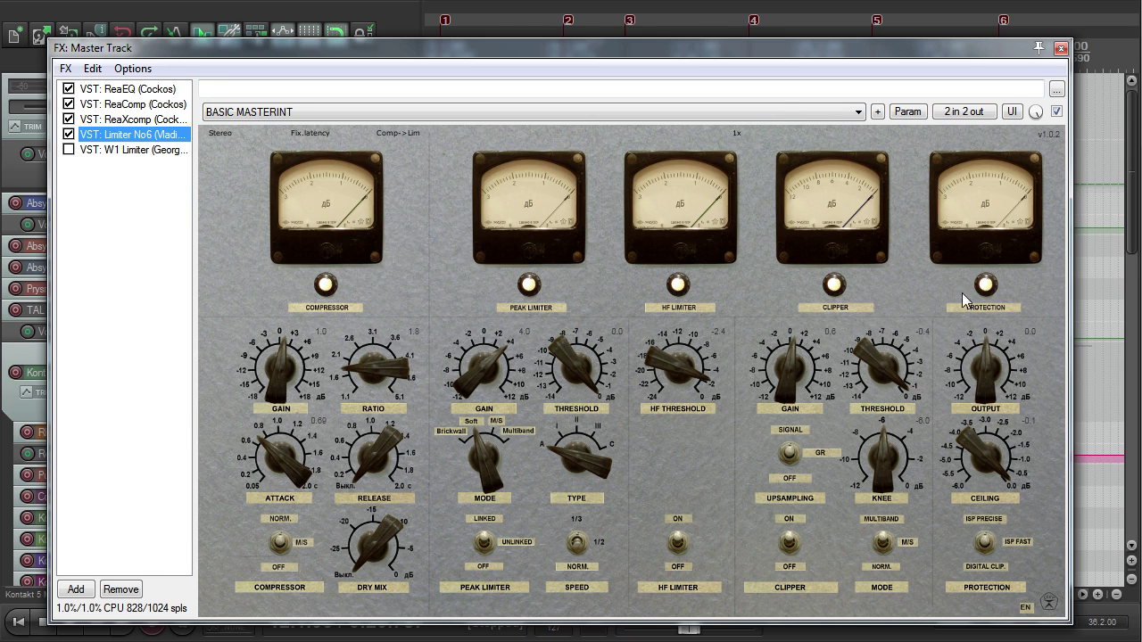
- Close the master effects chain, arm the Kontakt 5 MIDI 10 track for recording and open the Kontakt 5 instrument
{"action": "left_click", "coordinate": [1060, 49]}
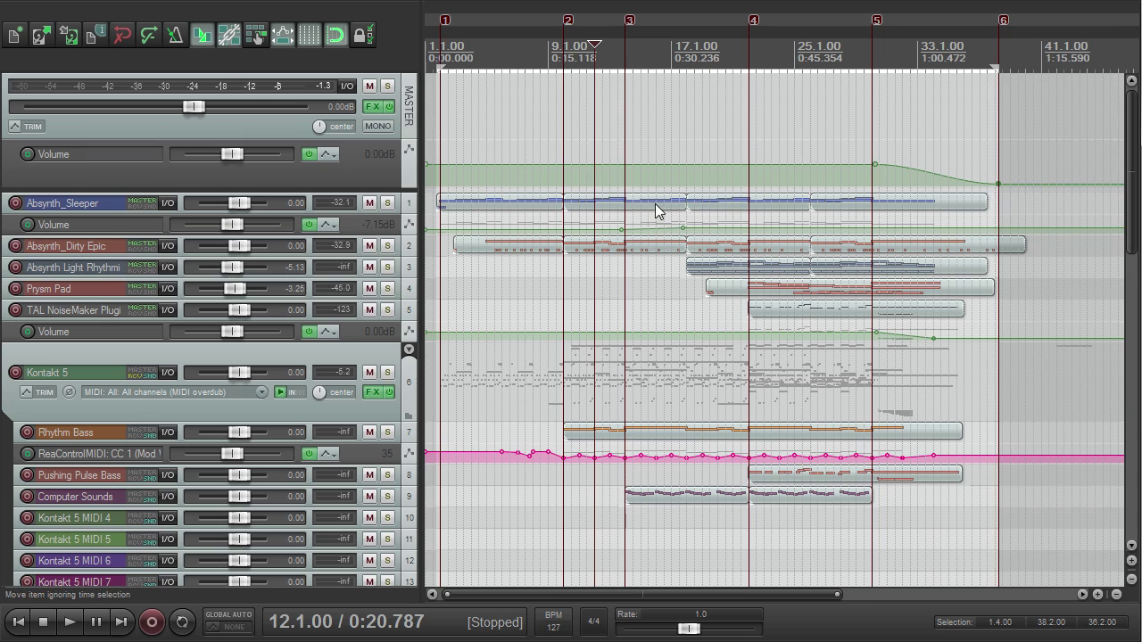
{"action": "scroll", "coordinate": [814, 255], "scroll_direction": "down", "scroll_amount": 6}
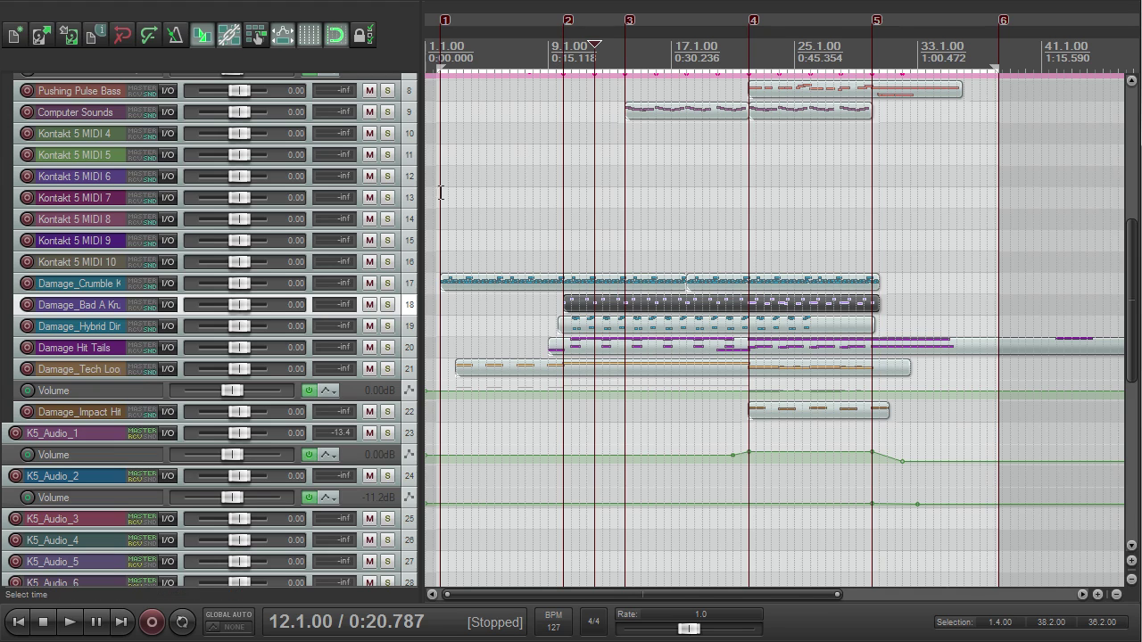
{"action": "left_click", "coordinate": [27, 262]}
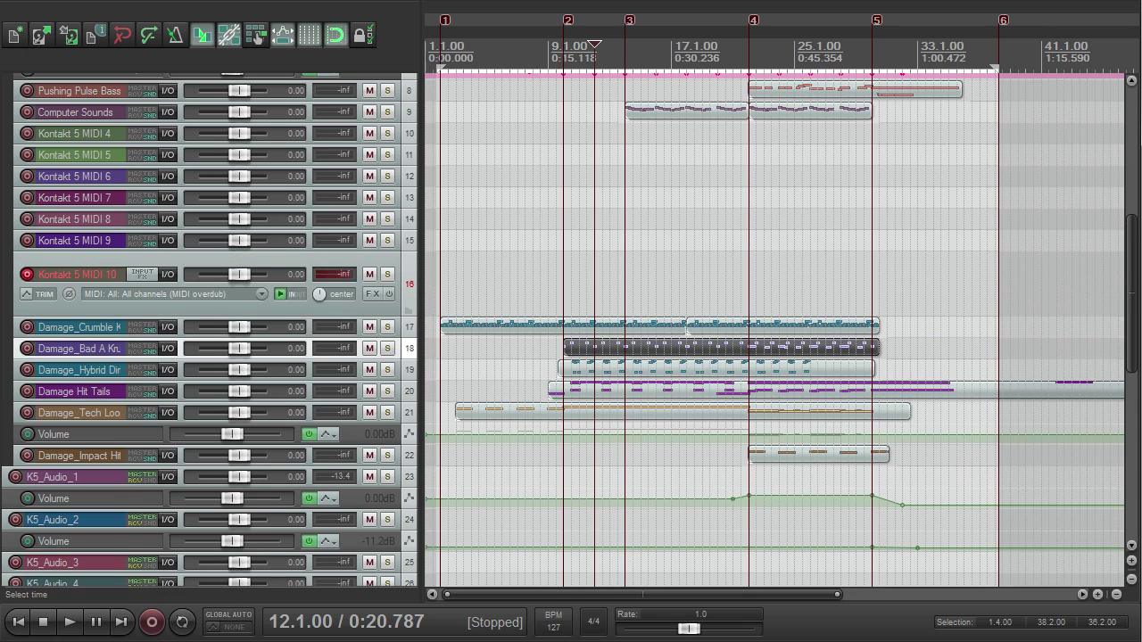
{"action": "scroll", "coordinate": [1131, 248], "scroll_direction": "up", "scroll_amount": 5}
{"action": "left_click", "coordinate": [373, 187]}
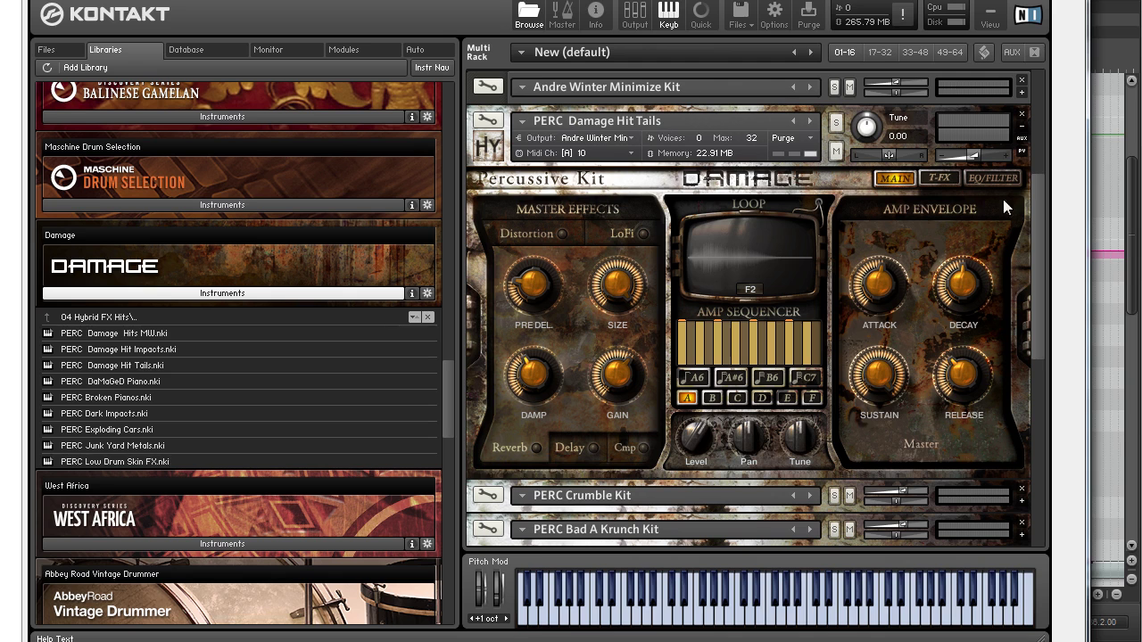
- Pick PERC Damage Hit Tails from the Damage library and adjust the attack and release of its amp envelope
{"action": "left_click_drag", "start_coordinate": [1048, 260], "coordinate": [986, 217]}
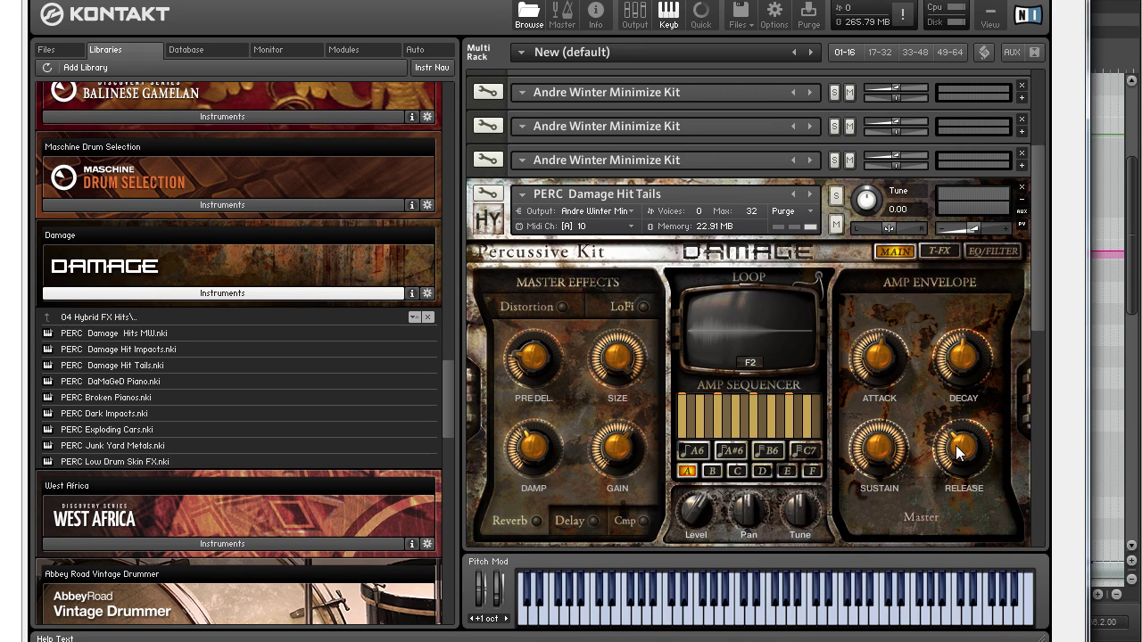
{"action": "left_click_drag", "start_coordinate": [972, 457], "coordinate": [977, 464]}
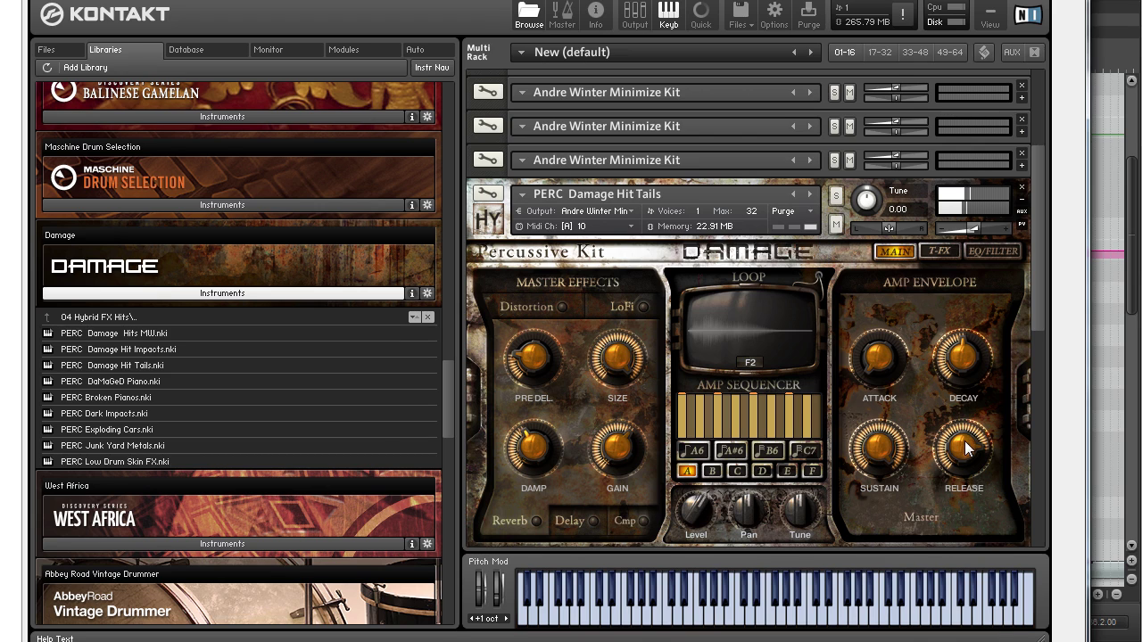
{"action": "left_click", "coordinate": [114, 350]}
{"action": "left_click_drag", "start_coordinate": [111, 366], "coordinate": [620, 206]}
{"action": "left_click", "coordinate": [600, 411]}
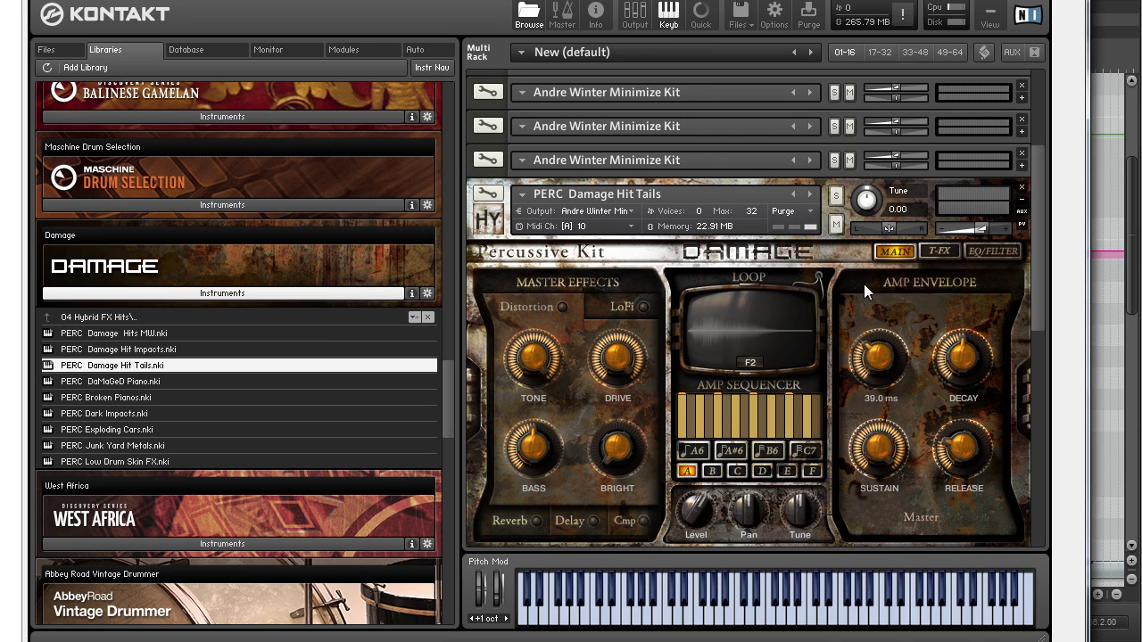
{"action": "left_click_drag", "start_coordinate": [879, 356], "coordinate": [876, 312]}
{"action": "left_click_drag", "start_coordinate": [884, 355], "coordinate": [878, 379]}
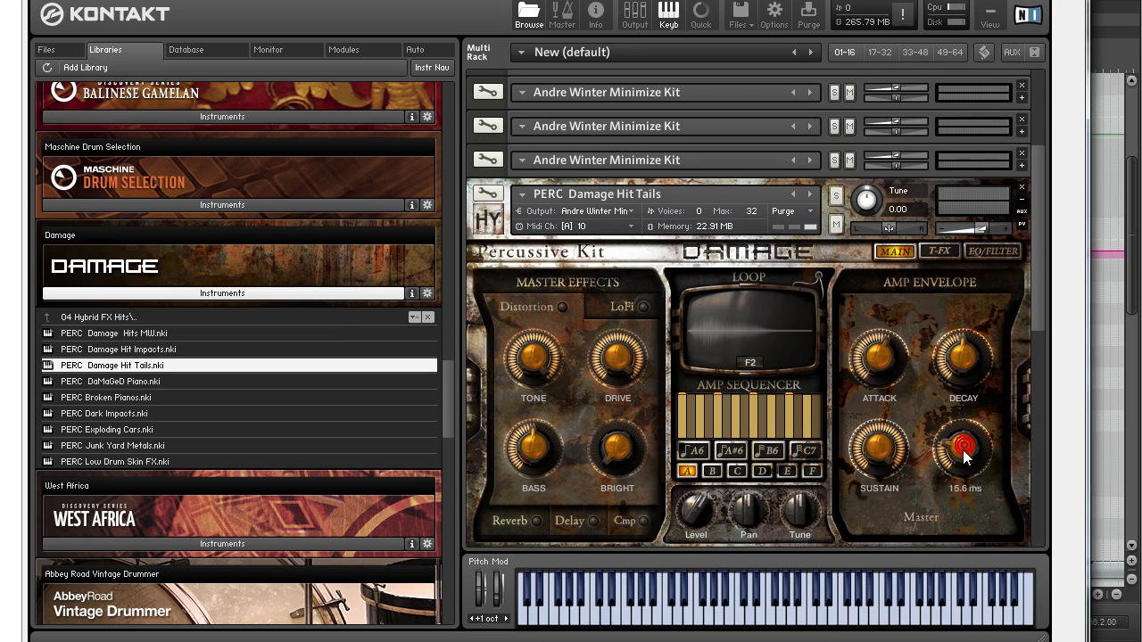
- Turn on reverb and delay for the Damage Hit Tails kit and adjust the delay feedback
{"action": "left_click", "coordinate": [533, 522]}
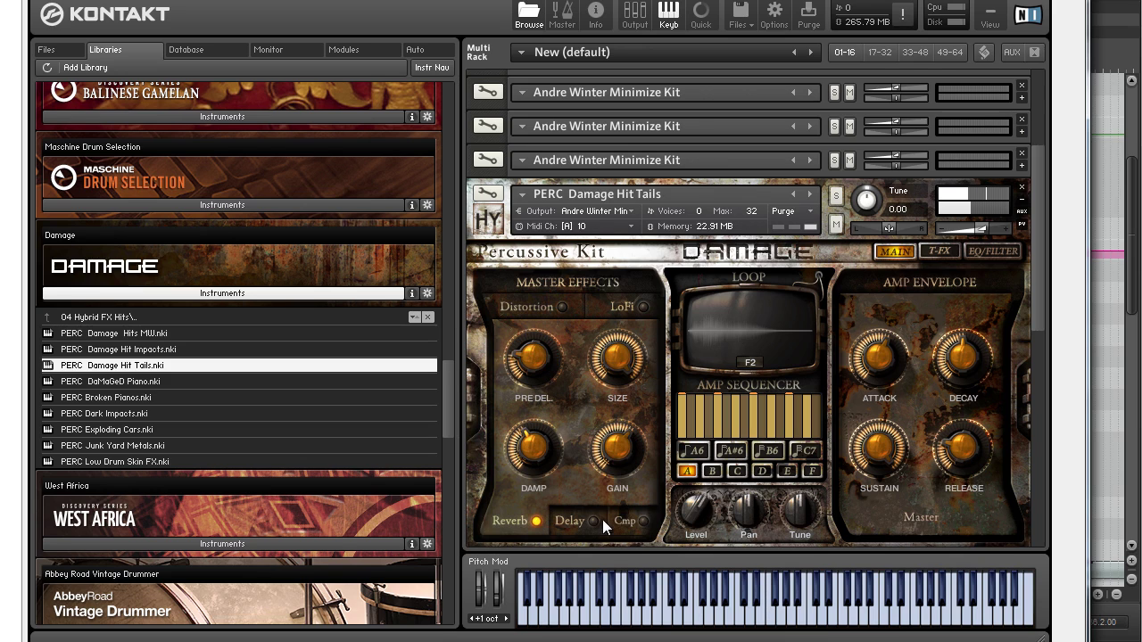
{"action": "left_click", "coordinate": [565, 523]}
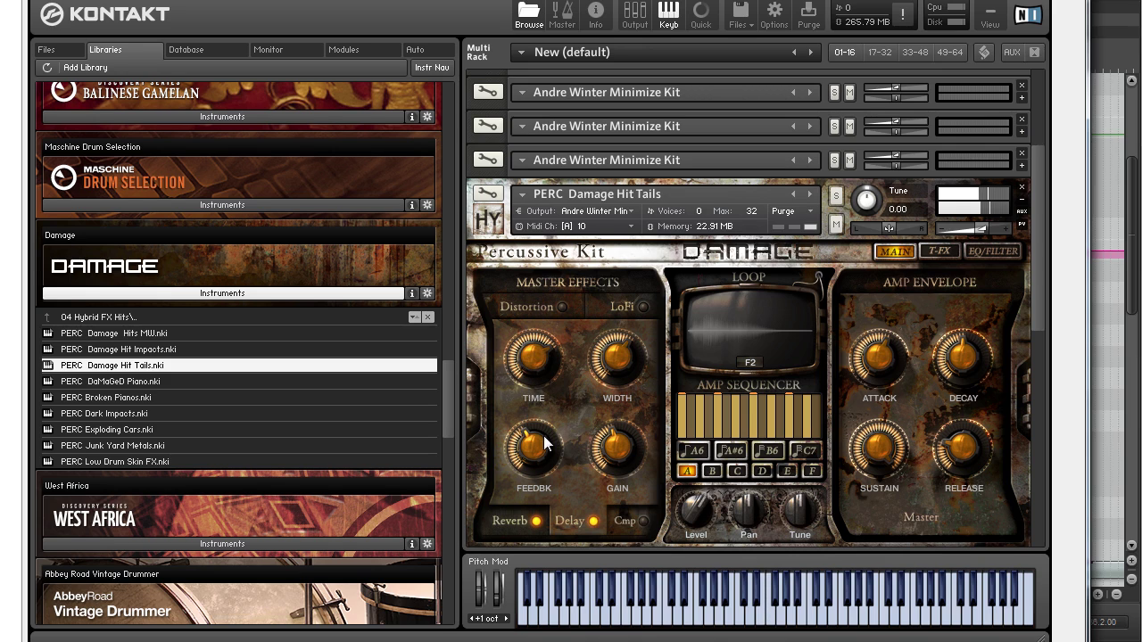
{"action": "left_click_drag", "start_coordinate": [542, 436], "coordinate": [531, 469]}
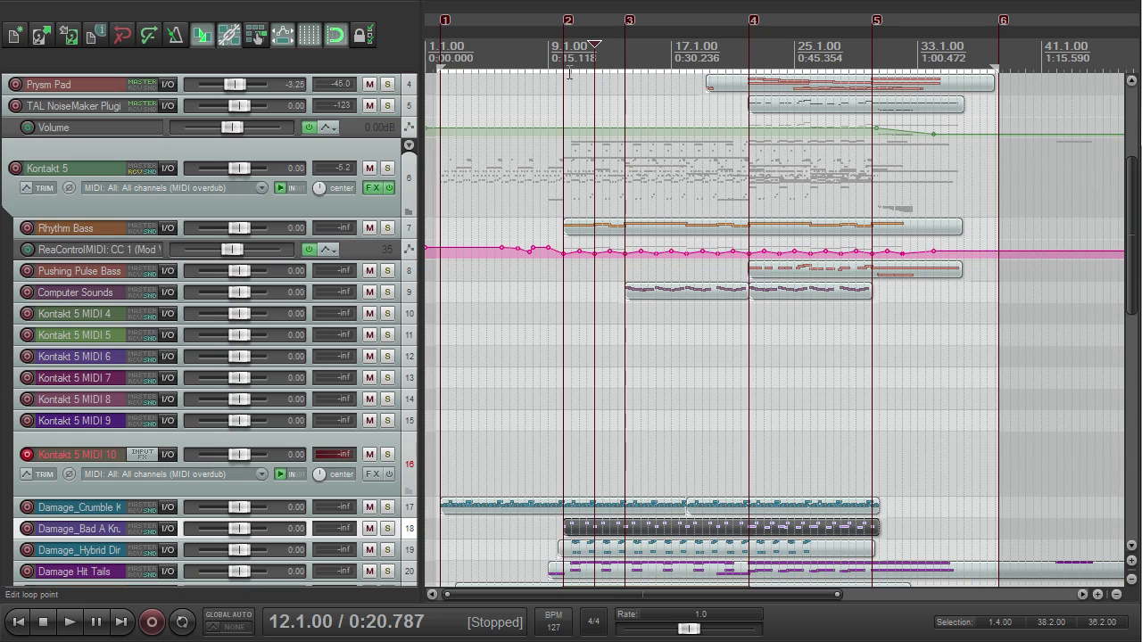
- Record a MIDI part on the Kontakt 5 MIDI 10 track, starting from marker 3
{"action": "left_click", "coordinate": [569, 75]}
{"action": "left_click", "coordinate": [628, 78]}
{"action": "key", "text": "ctrl+r"}
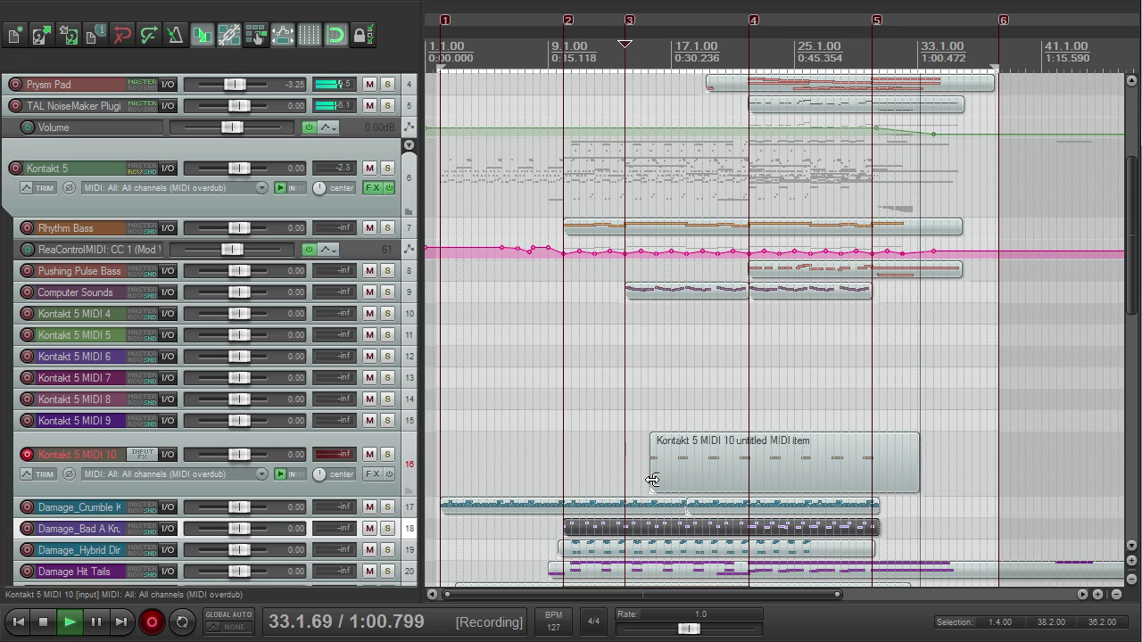
{"action": "key", "text": "space"}
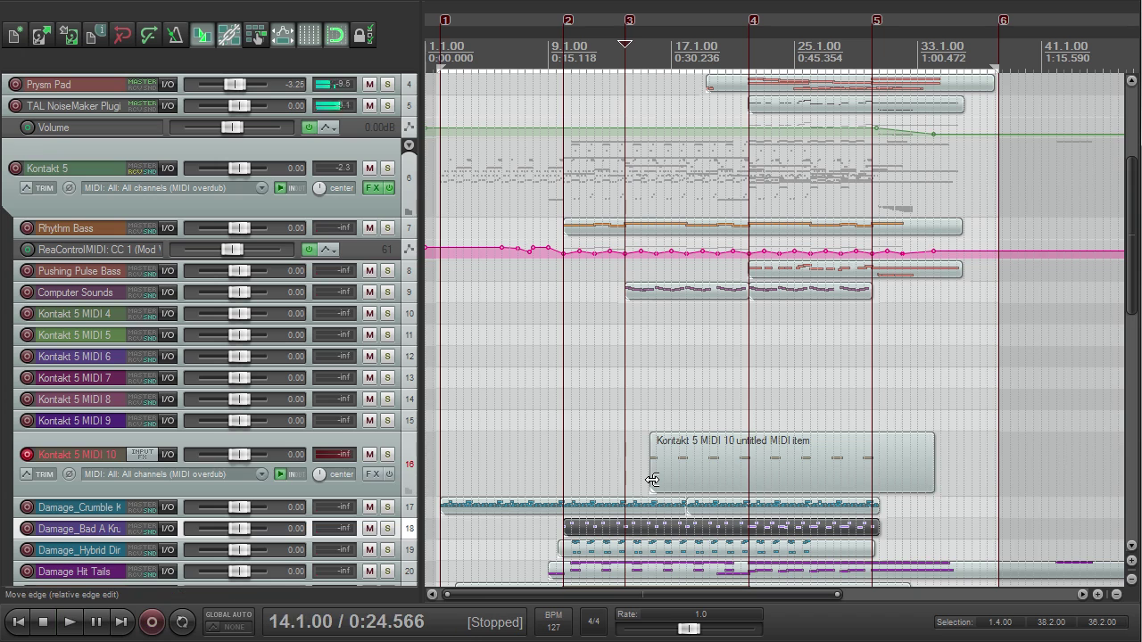
- Open the recorded Kontakt 5 MIDI 10 item and quantize all its notes to the straight 1/8 grid at 100% strength
{"action": "double_click", "coordinate": [652, 480]}
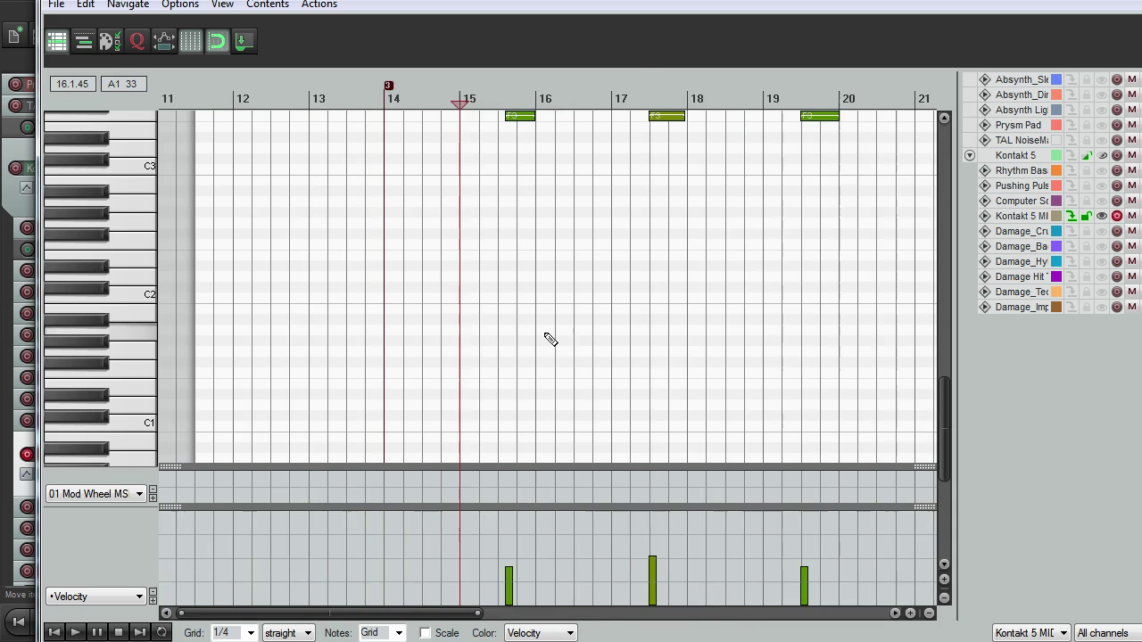
{"action": "key", "text": "ctrl+a"}
{"action": "key", "text": "q"}
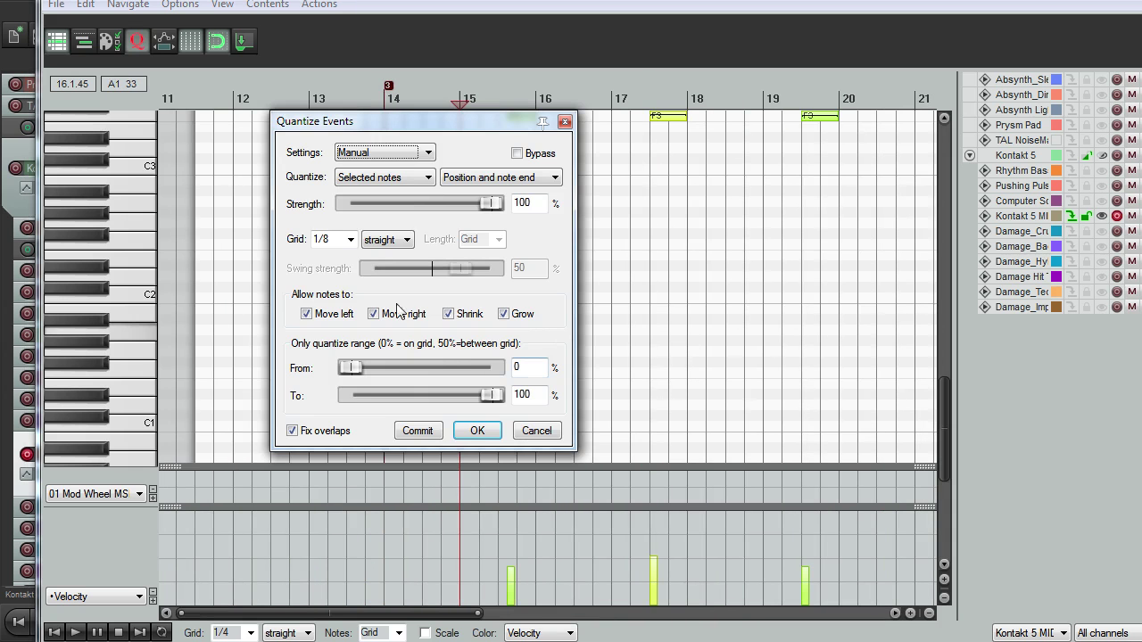
{"action": "left_click", "coordinate": [485, 431]}
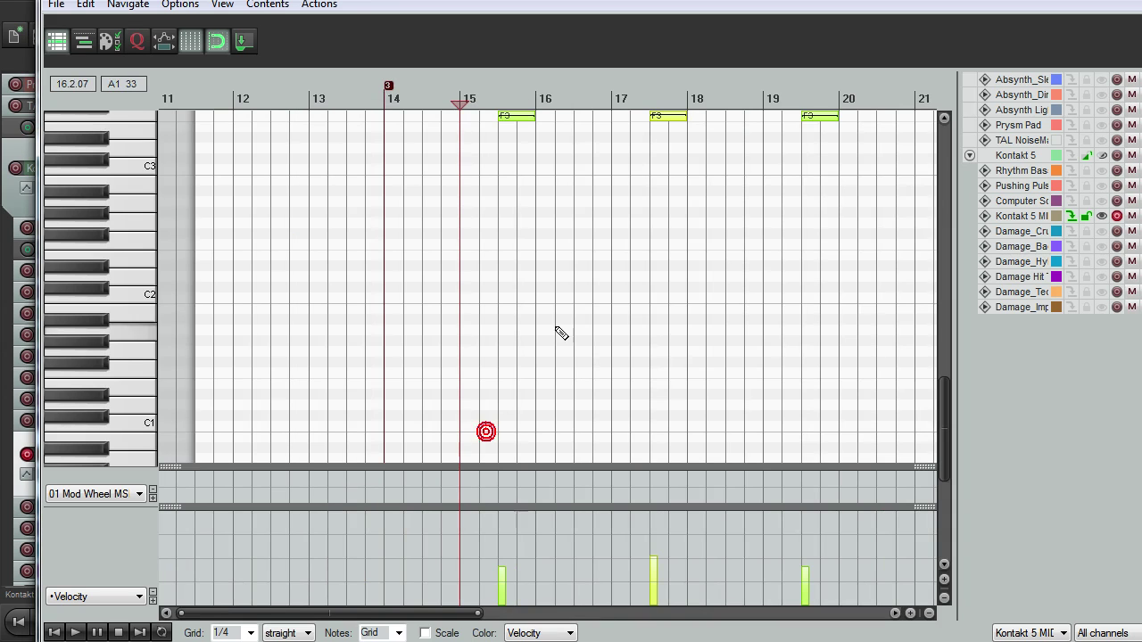
- Play the part from marker 3 and raise all the F3 notes from bar 21 onward to velocity 127
{"action": "left_click", "coordinate": [384, 101]}
{"action": "key", "text": "space"}
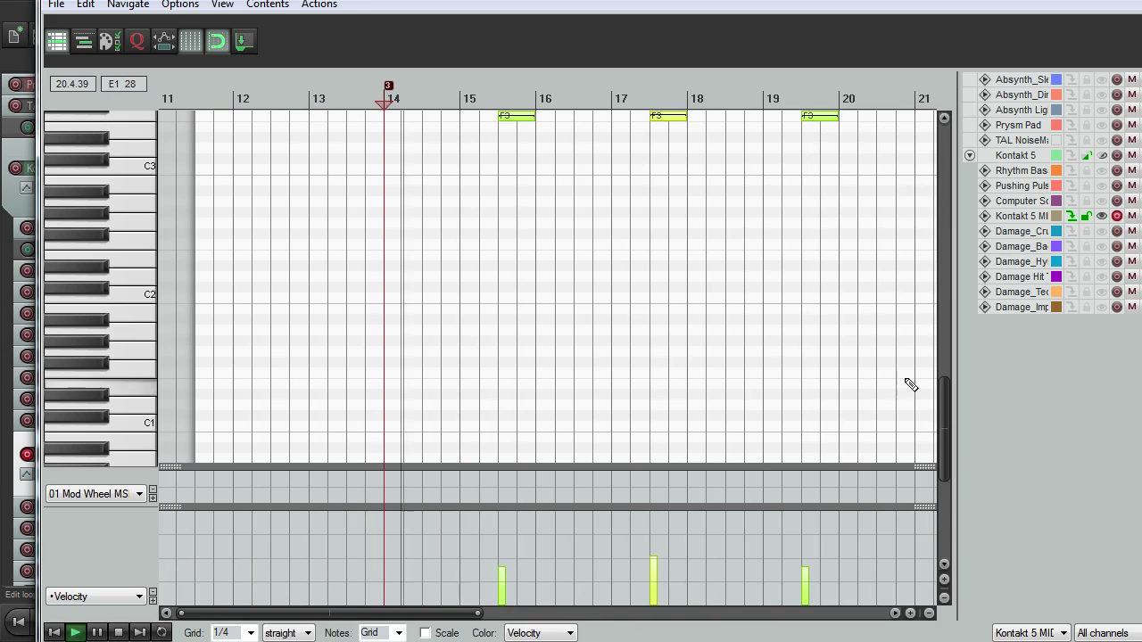
{"action": "left_click_drag", "start_coordinate": [945, 397], "coordinate": [944, 354]}
{"action": "scroll", "coordinate": [807, 347], "scroll_direction": "down", "scroll_amount": 2}
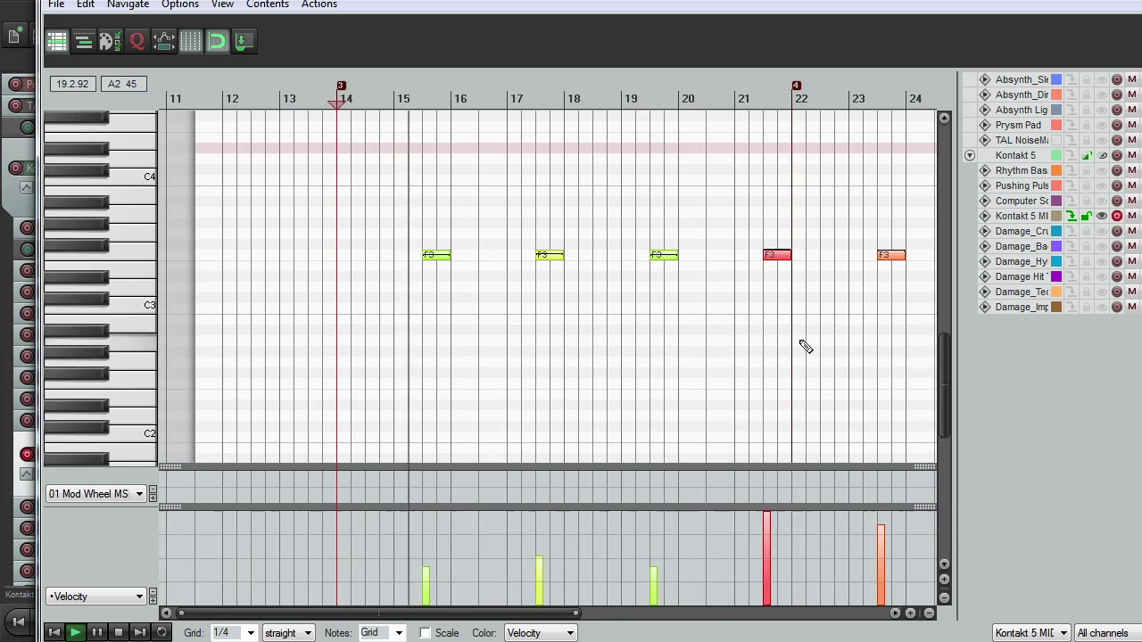
{"action": "scroll", "coordinate": [806, 347], "scroll_direction": "down", "scroll_amount": 3}
{"action": "left_click_drag", "start_coordinate": [797, 223], "coordinate": [568, 298]}
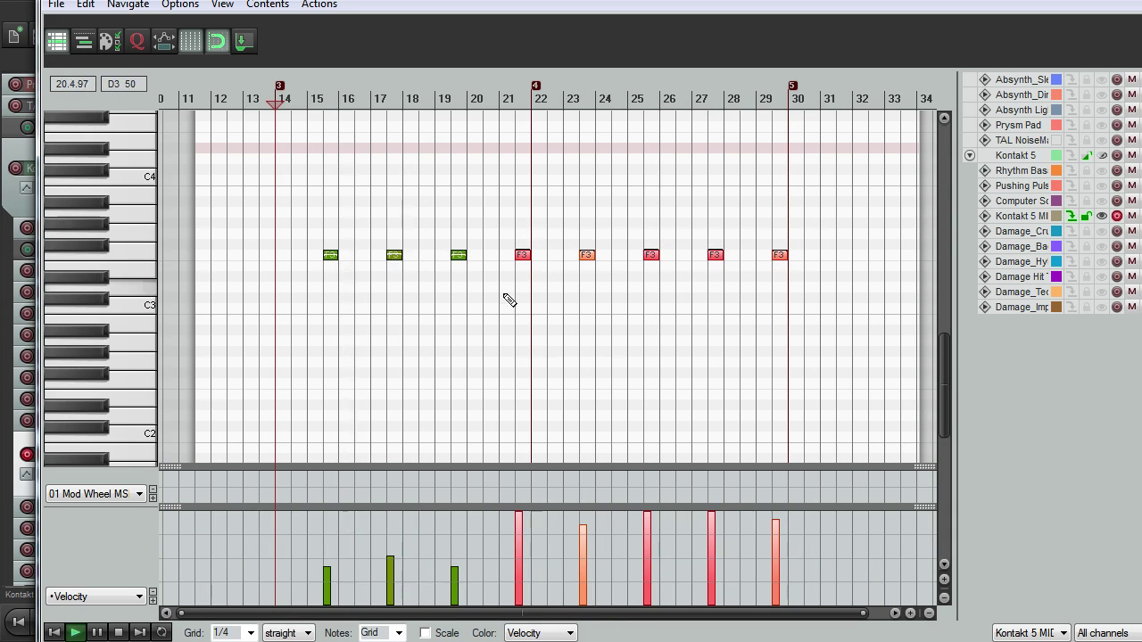
{"action": "left_click_drag", "start_coordinate": [581, 535], "coordinate": [581, 533]}
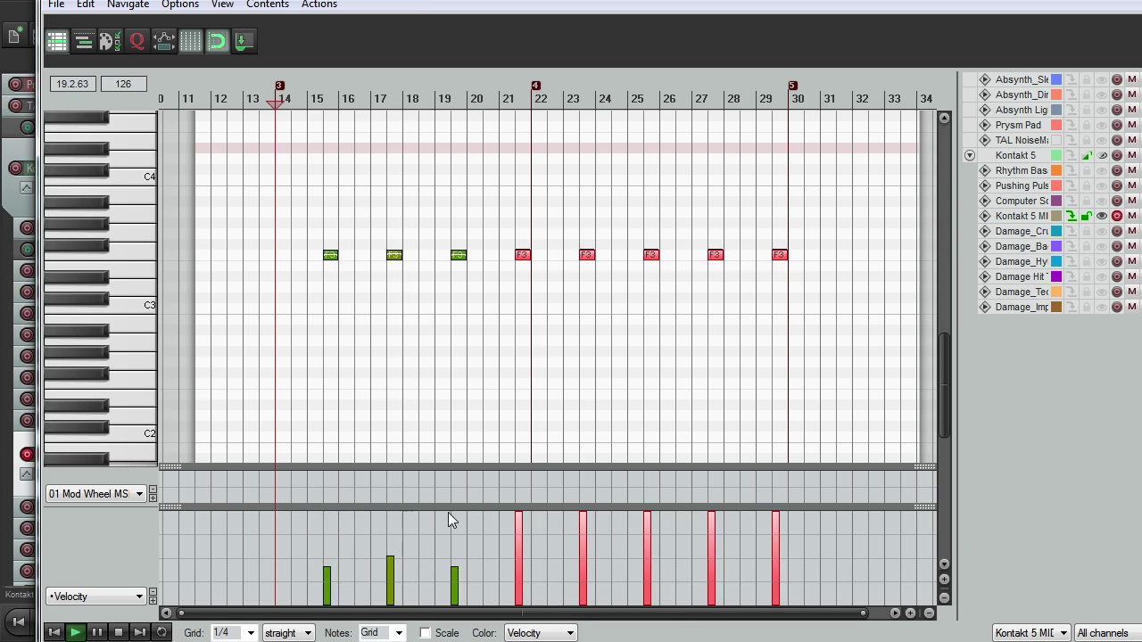
- Level the first three F3 notes to an equal medium velocity and play the passage from bar 19
{"action": "scroll", "coordinate": [466, 386], "scroll_direction": "up", "scroll_amount": 3}
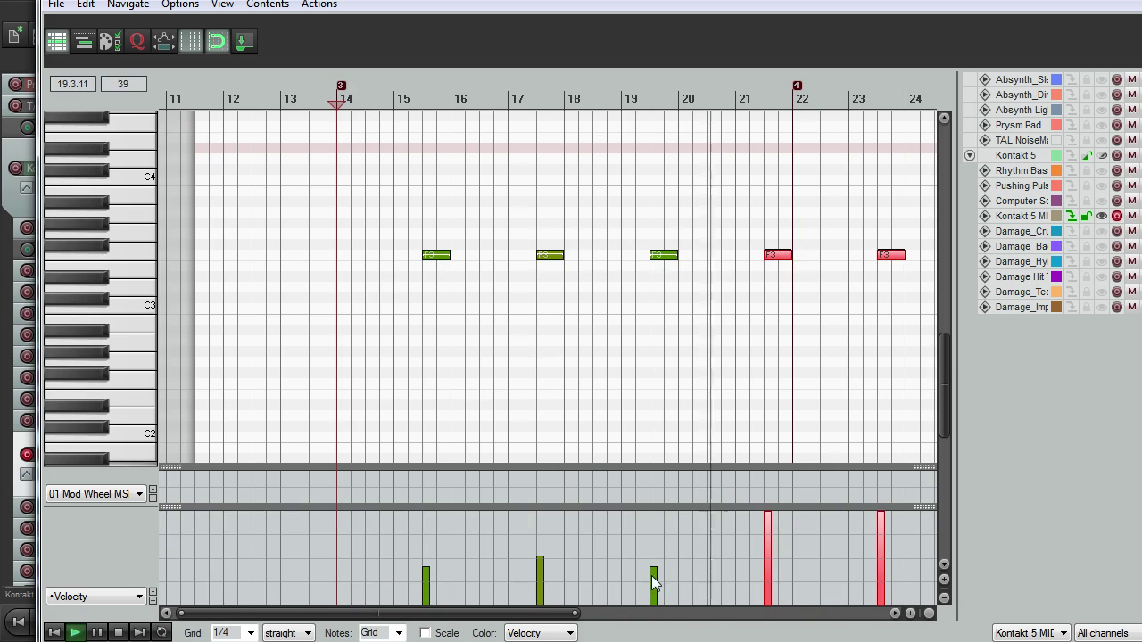
{"action": "left_click_drag", "start_coordinate": [406, 227], "coordinate": [708, 296]}
{"action": "left_click_drag", "start_coordinate": [654, 572], "coordinate": [661, 627]}
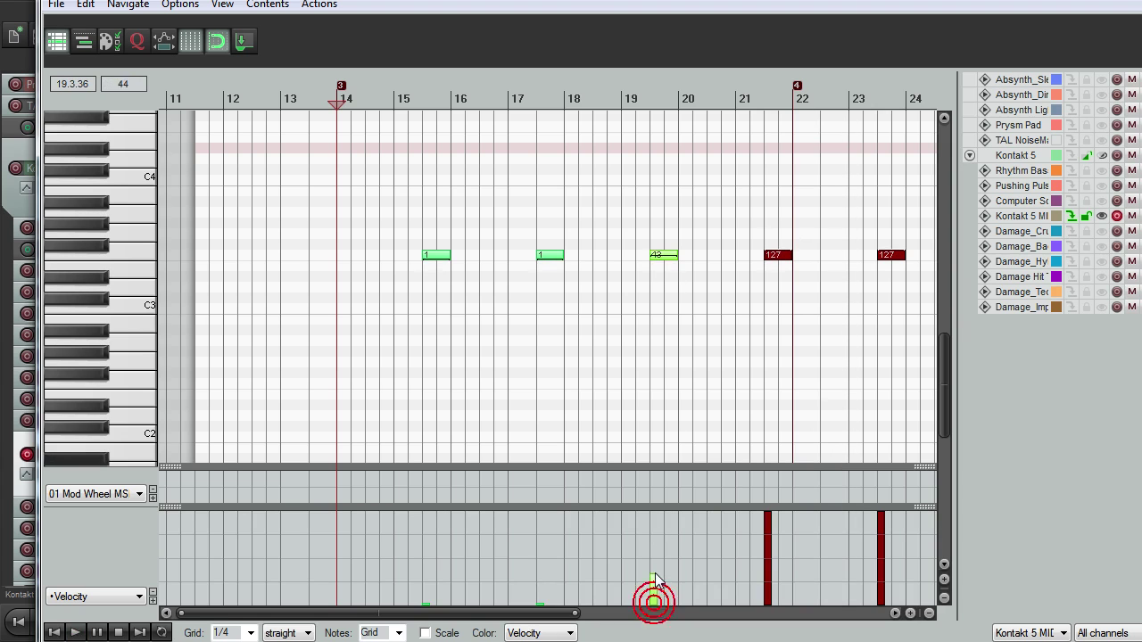
{"action": "left_click_drag", "start_coordinate": [662, 257], "coordinate": [665, 204]}
{"action": "left_click", "coordinate": [643, 100]}
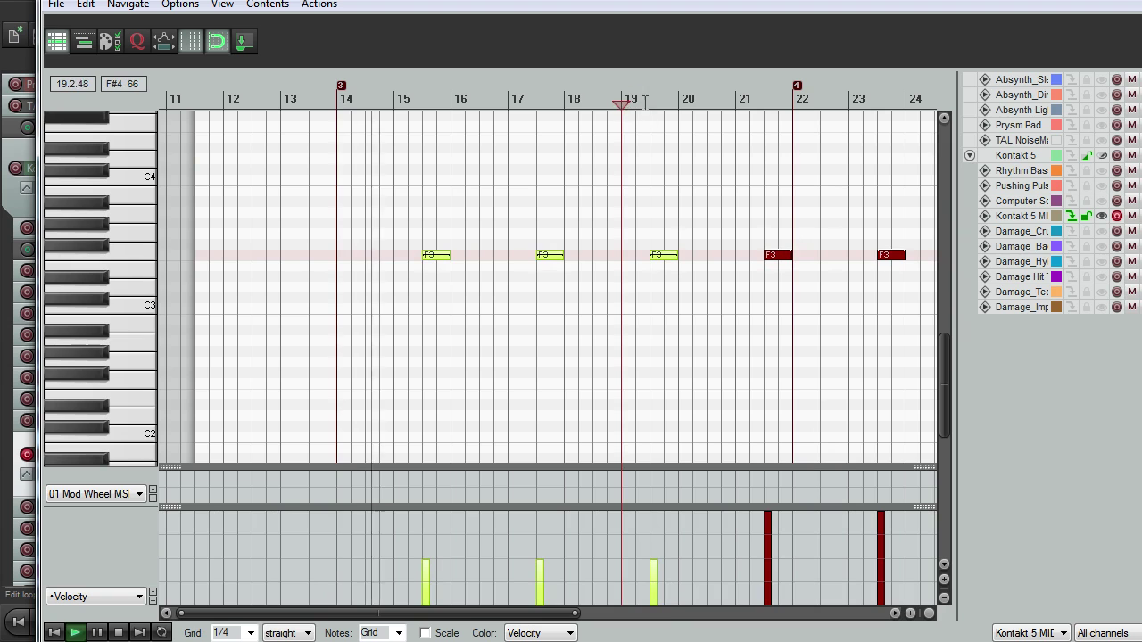
{"action": "key", "text": "space"}
{"action": "scroll", "coordinate": [738, 223], "scroll_direction": "down", "scroll_amount": 3}
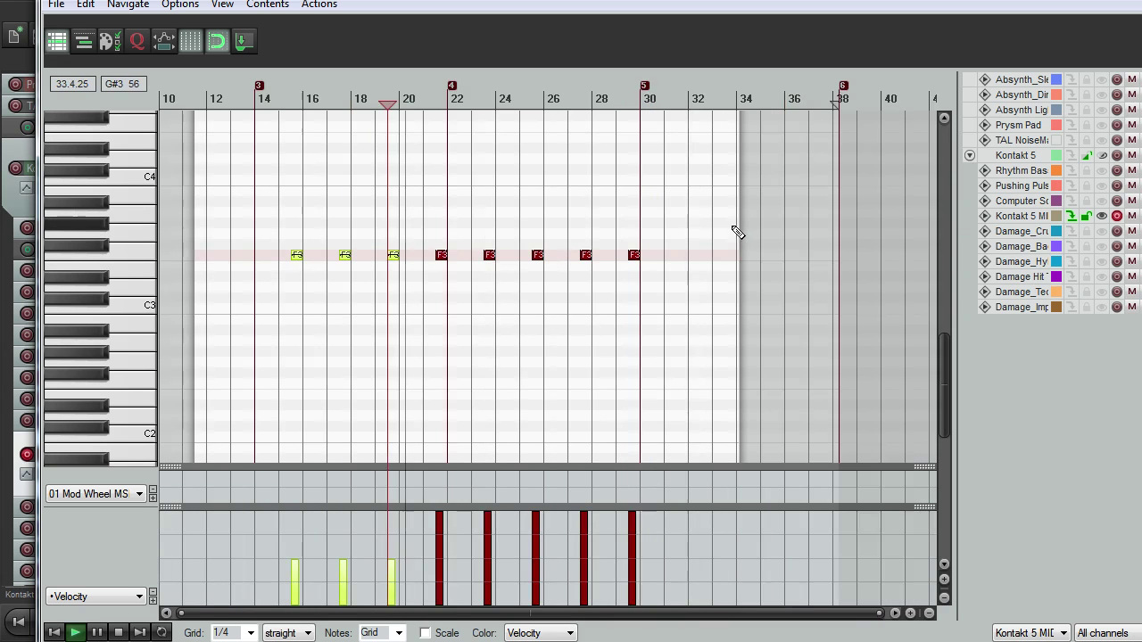
{"action": "scroll", "coordinate": [729, 232], "scroll_direction": "up", "scroll_amount": 2}
{"action": "key", "text": "space"}
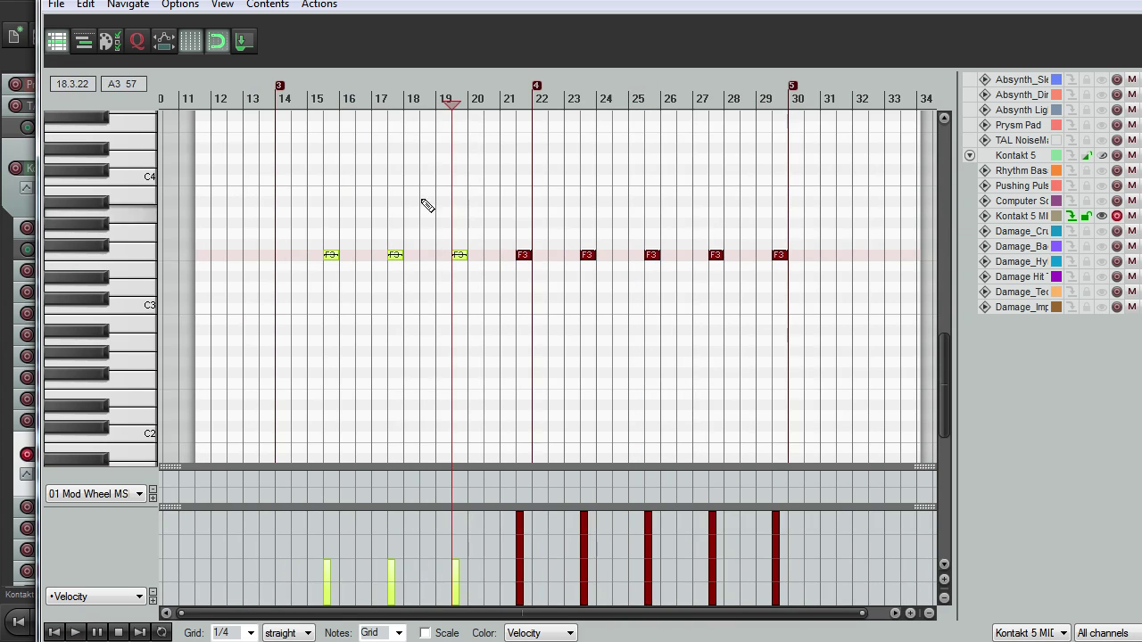
- Copy the F3 note at bar 15.3 to bar 13.3, just before marker 3, and play the lead-in
{"action": "left_click", "coordinate": [279, 140]}
{"action": "scroll", "coordinate": [440, 224], "scroll_direction": "up", "scroll_amount": 4}
{"action": "key", "text": "space"}
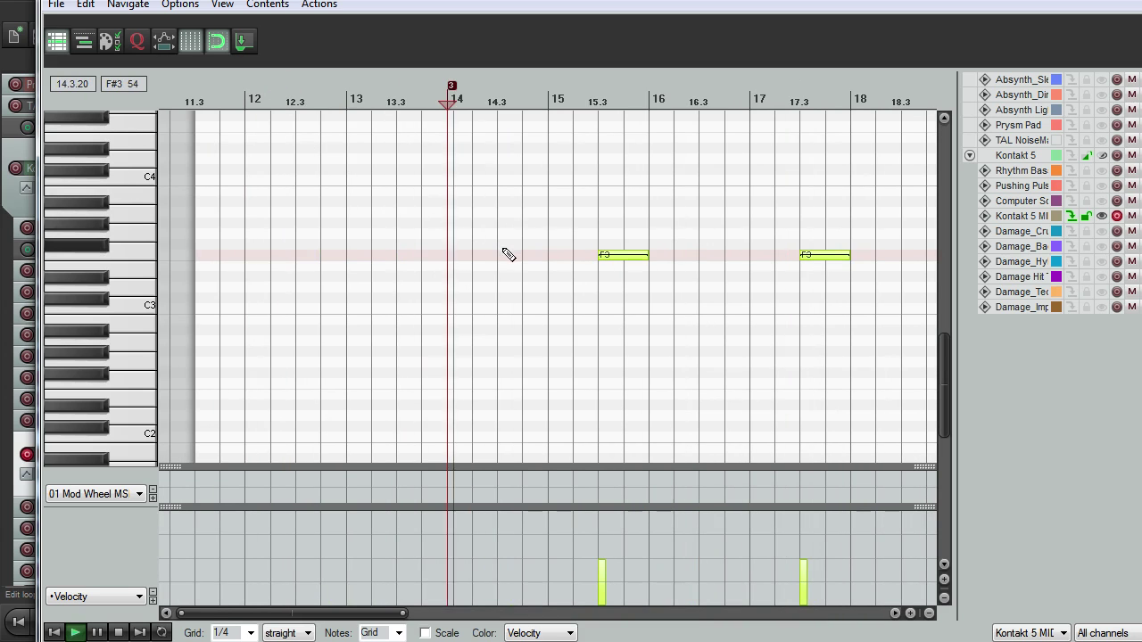
{"action": "key", "text": "space"}
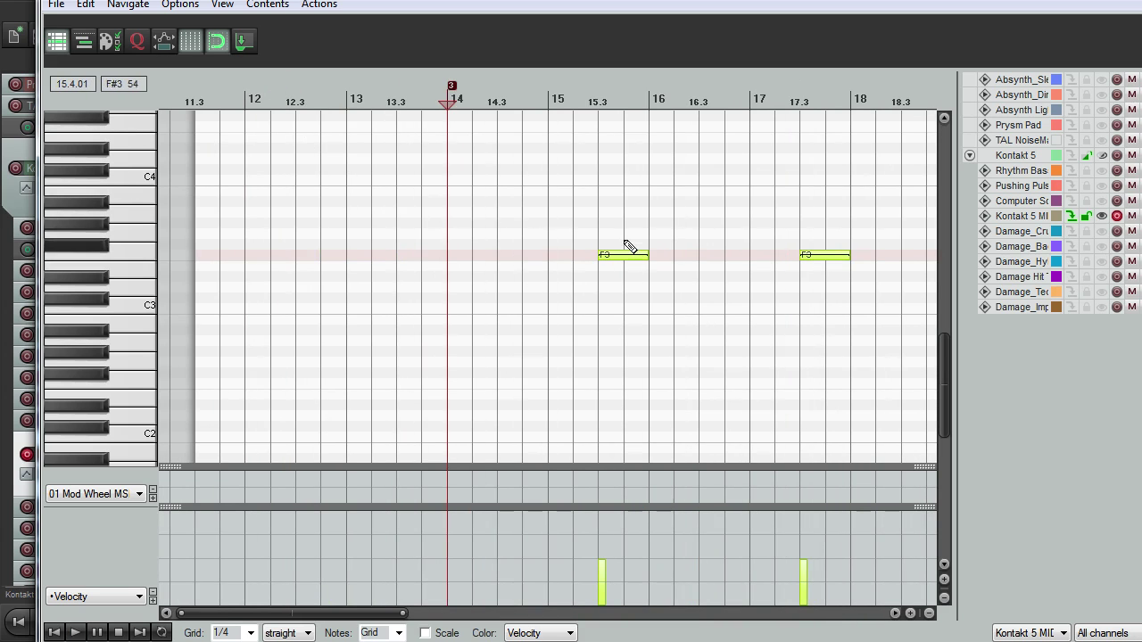
{"action": "left_click", "coordinate": [623, 255]}
{"action": "left_click_drag", "start_coordinate": [626, 258], "coordinate": [420, 261]}
{"action": "left_click", "coordinate": [368, 135]}
{"action": "scroll", "coordinate": [482, 255], "scroll_direction": "down", "scroll_amount": 3}
{"action": "key", "text": "space"}
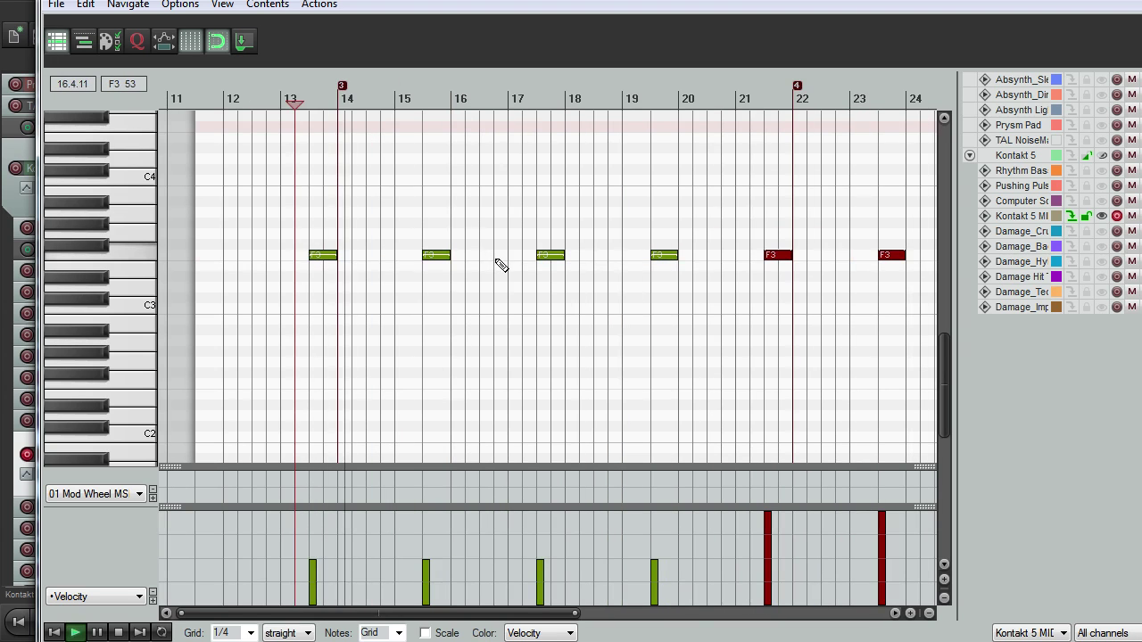
- Reshape the velocities of the first four F3 notes into a rise ending at 55 and close the MIDI editor
{"action": "scroll", "coordinate": [503, 268], "scroll_direction": "down", "scroll_amount": 2}
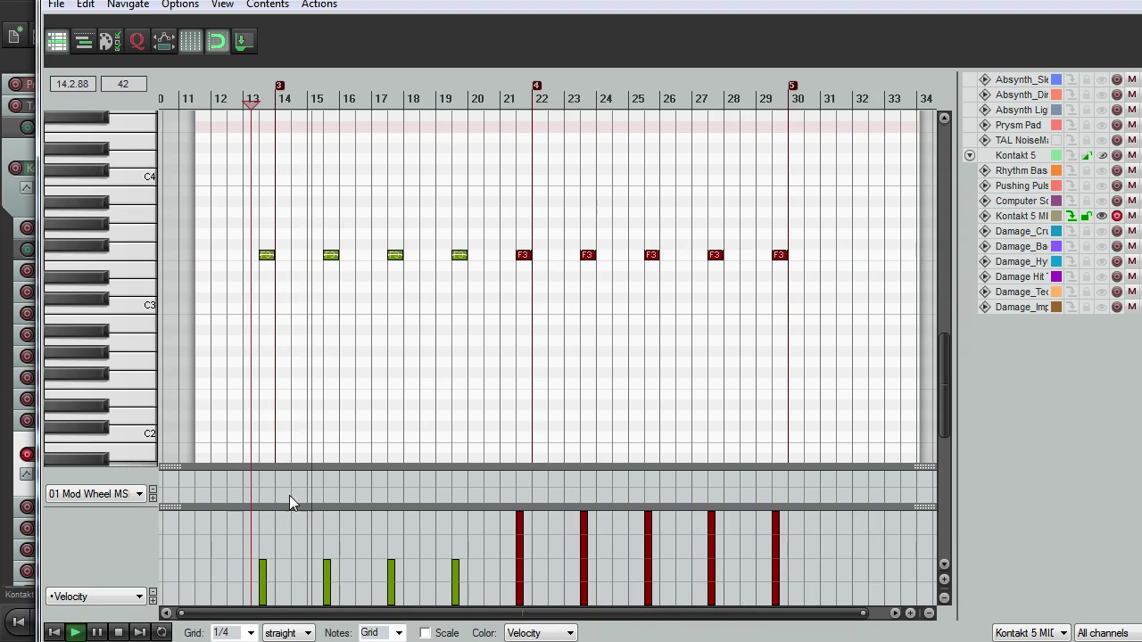
{"action": "left_click_drag", "start_coordinate": [314, 589], "coordinate": [460, 565]}
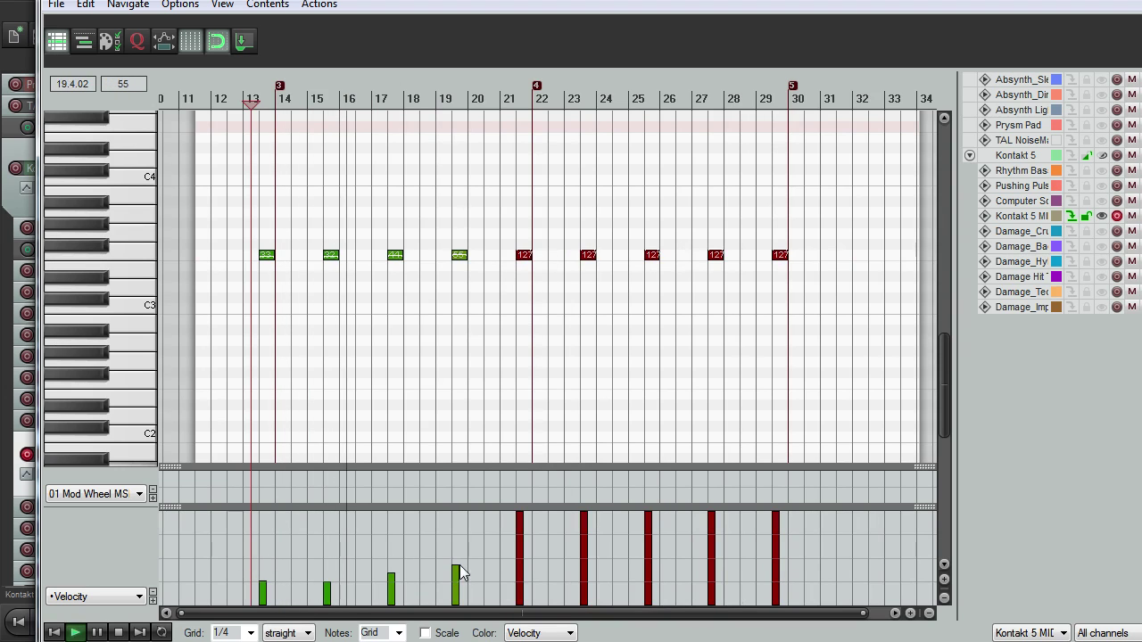
{"action": "key", "text": "space"}
{"action": "left_click", "coordinate": [1126, 14]}
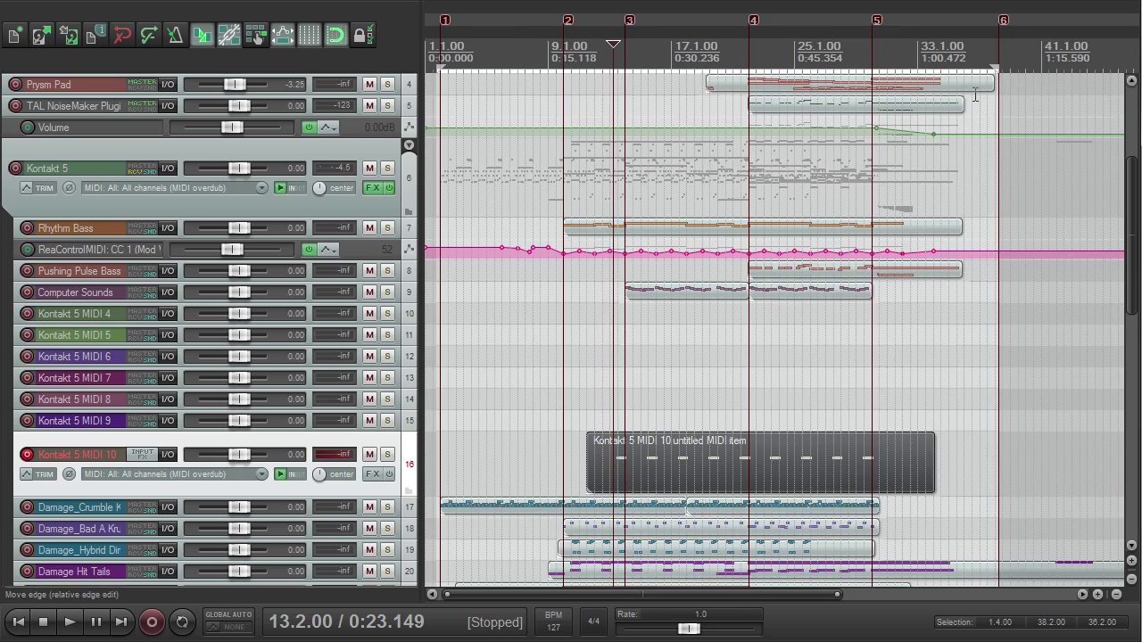
- Play the arrangement from bar 11 and listen to the Damage Hit Tails track soloed from the same spot
{"action": "left_click", "coordinate": [542, 60]}
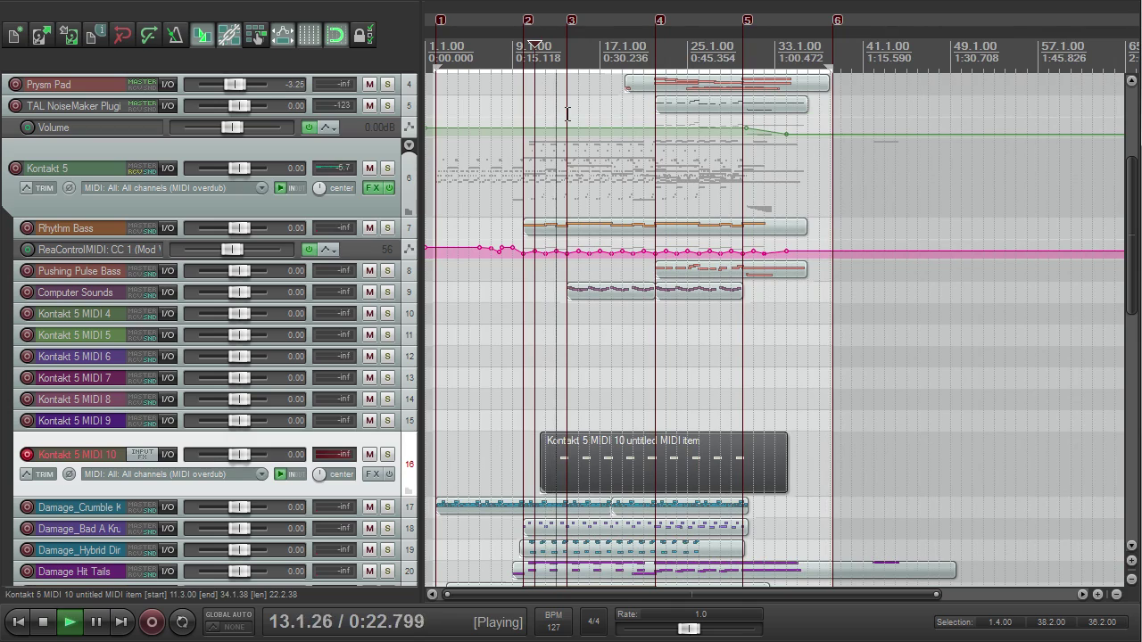
{"action": "scroll", "coordinate": [873, 232], "scroll_direction": "down", "scroll_amount": 5}
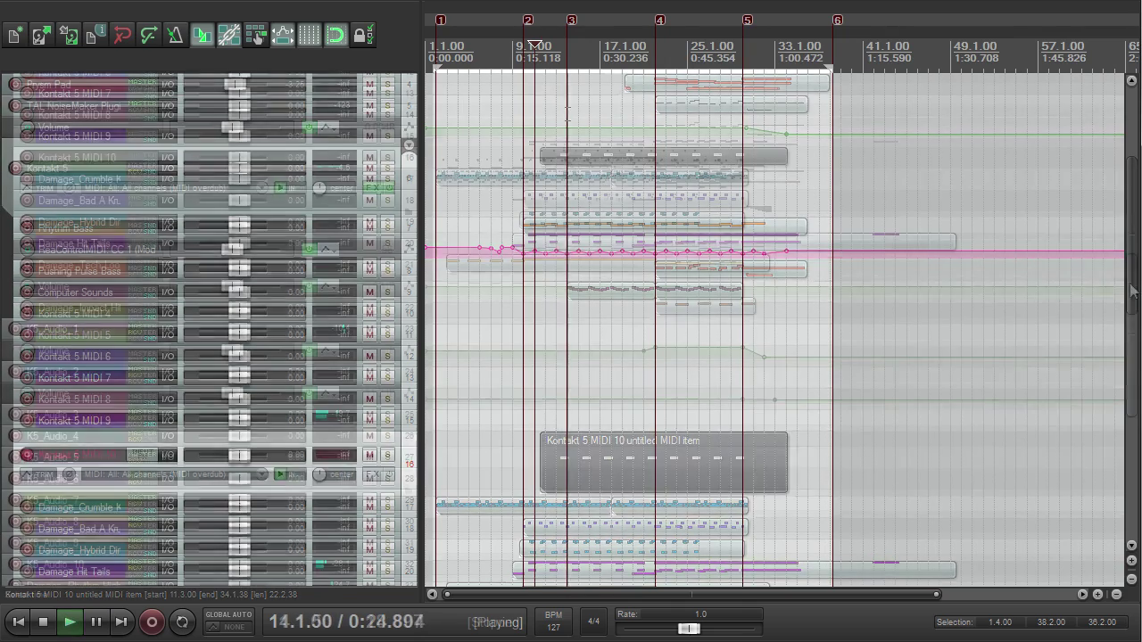
{"action": "key", "text": "space"}
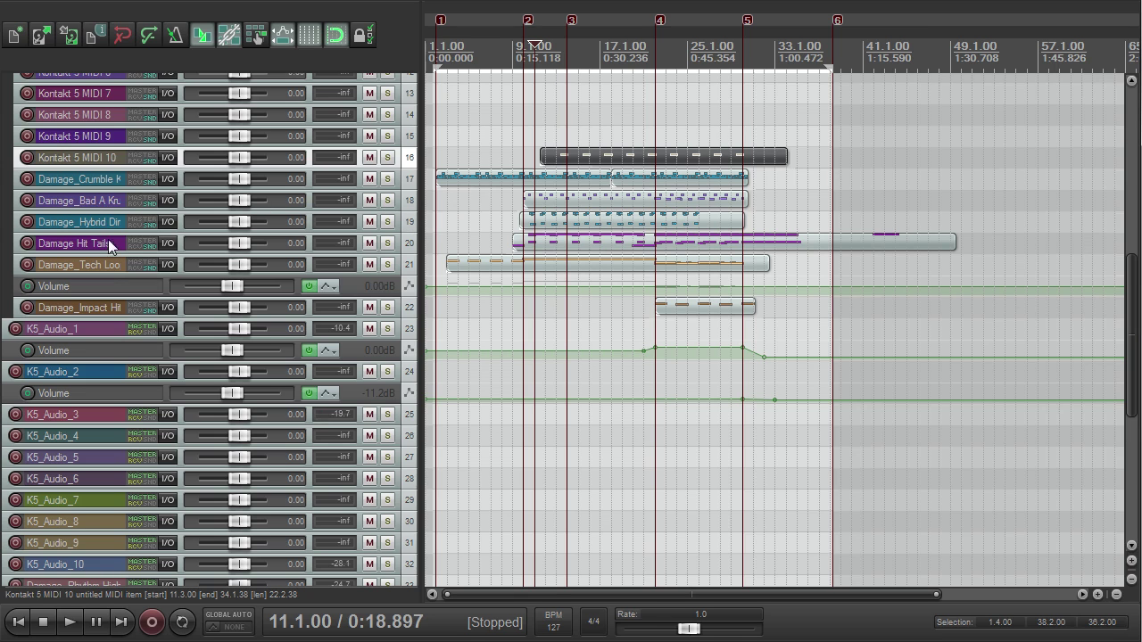
{"action": "left_click", "coordinate": [386, 243]}
{"action": "key", "text": "space"}
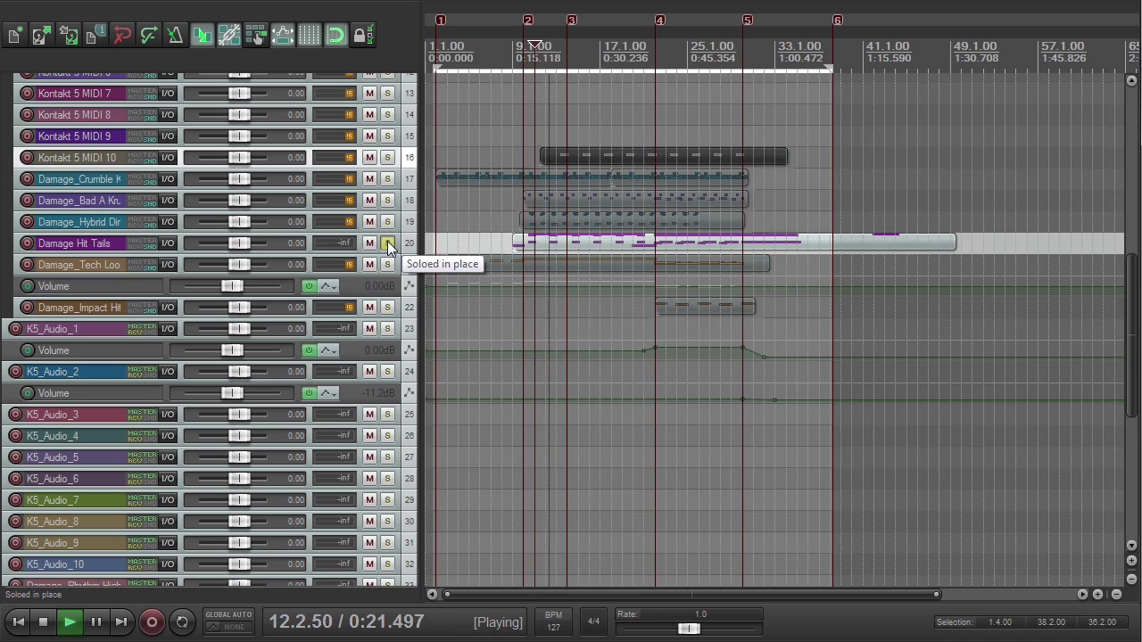
- Unsolo the Damage Hit Tails track, stop playback and open its MIDI item for editing
{"action": "left_click", "coordinate": [387, 241]}
{"action": "key", "text": "space"}
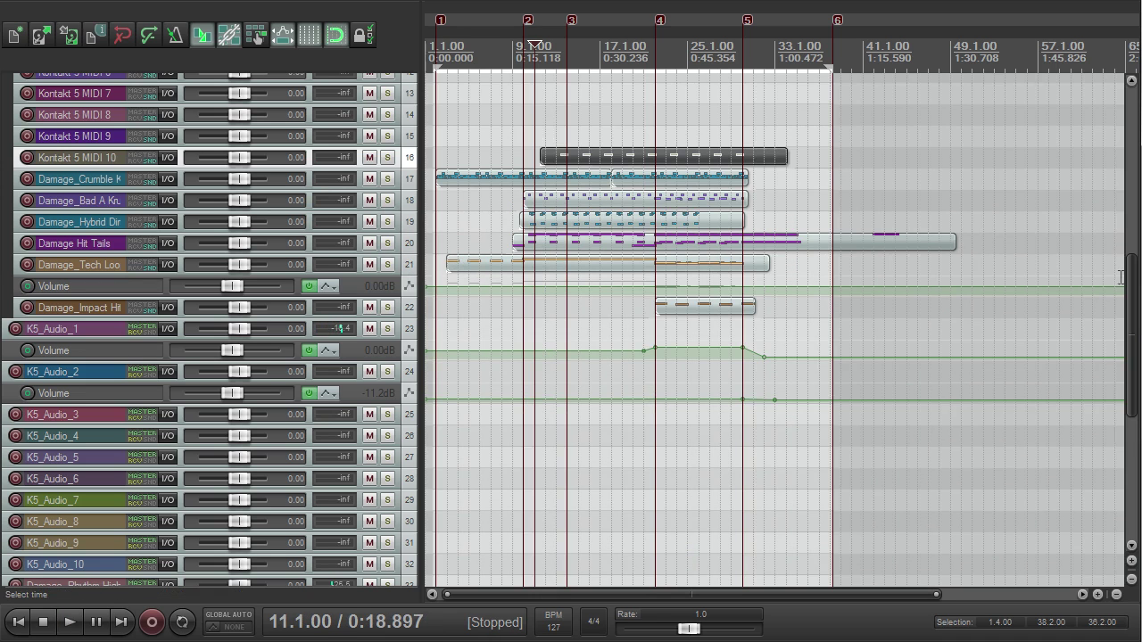
{"action": "double_click", "coordinate": [589, 251]}
{"action": "scroll", "coordinate": [500, 263], "scroll_direction": "down", "scroll_amount": 4}
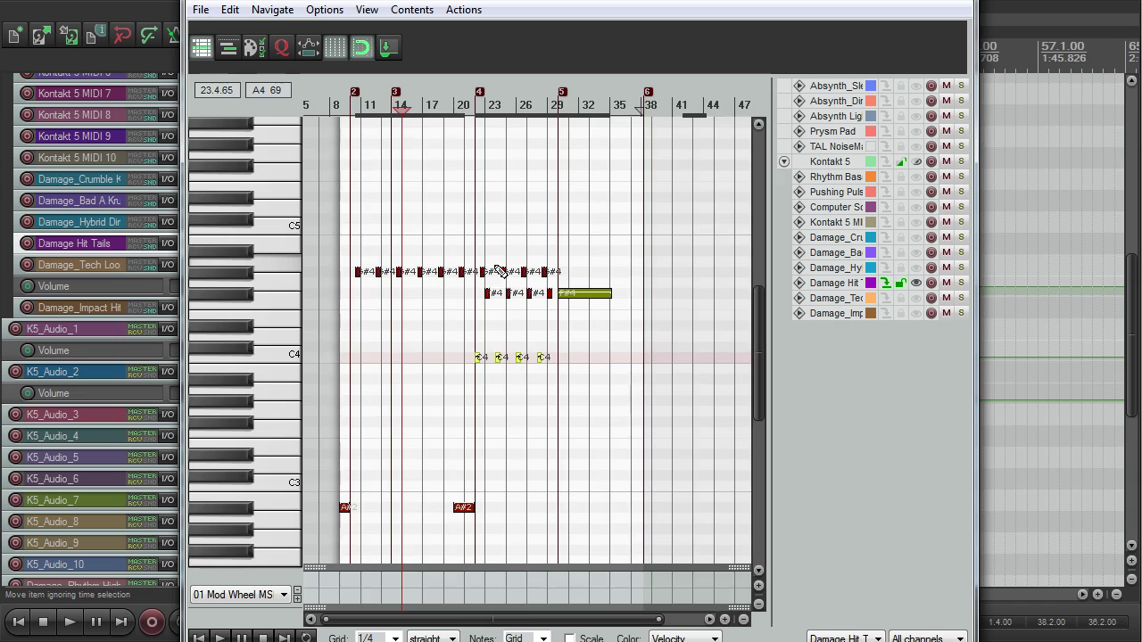
- Lower the velocities of the six G#4 notes before marker 4 equally and play from just before marker 2
{"action": "left_click_drag", "start_coordinate": [355, 257], "coordinate": [516, 299]}
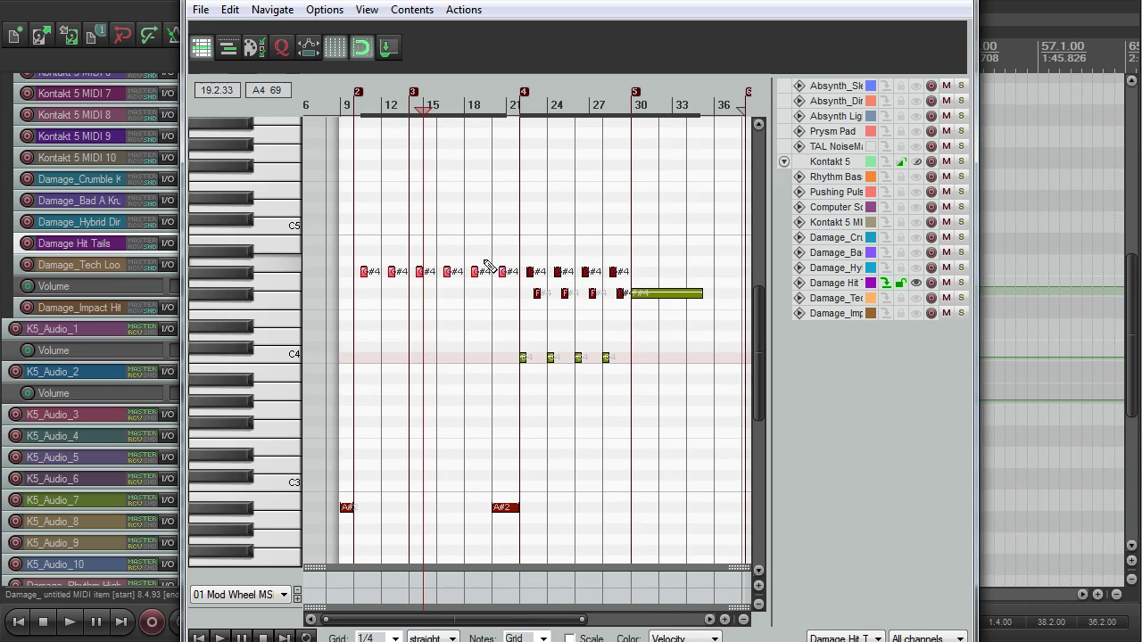
{"action": "left_click_drag", "start_coordinate": [502, 271], "coordinate": [502, 312]}
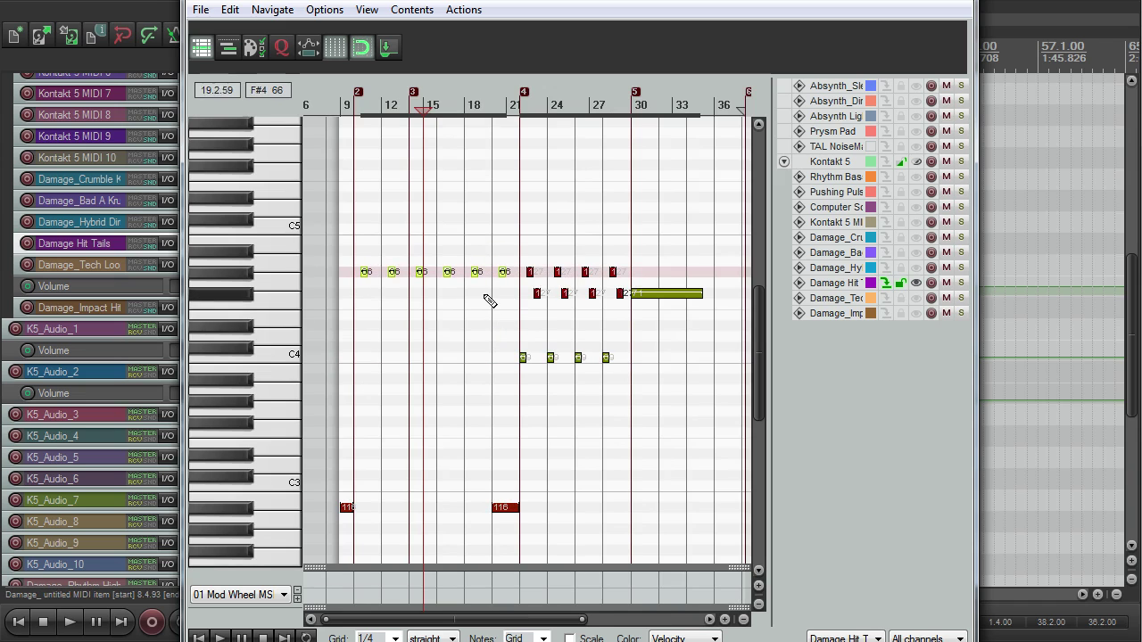
{"action": "key", "text": "space"}
{"action": "scroll", "coordinate": [557, 296], "scroll_direction": "up", "scroll_amount": 3}
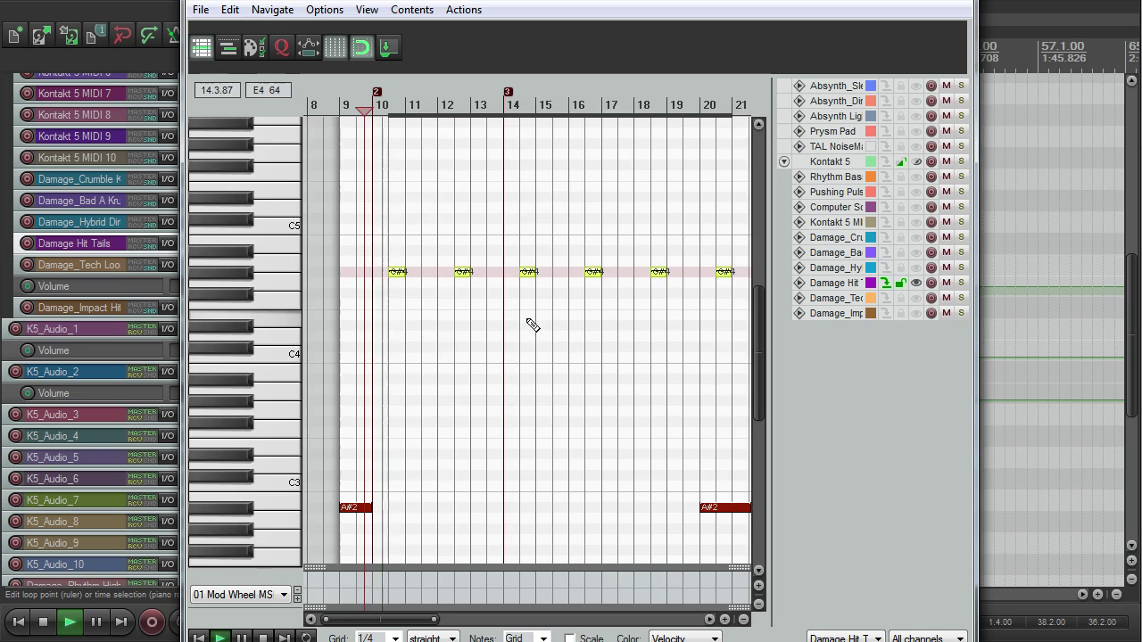
{"action": "scroll", "coordinate": [536, 321], "scroll_direction": "up", "scroll_amount": 3}
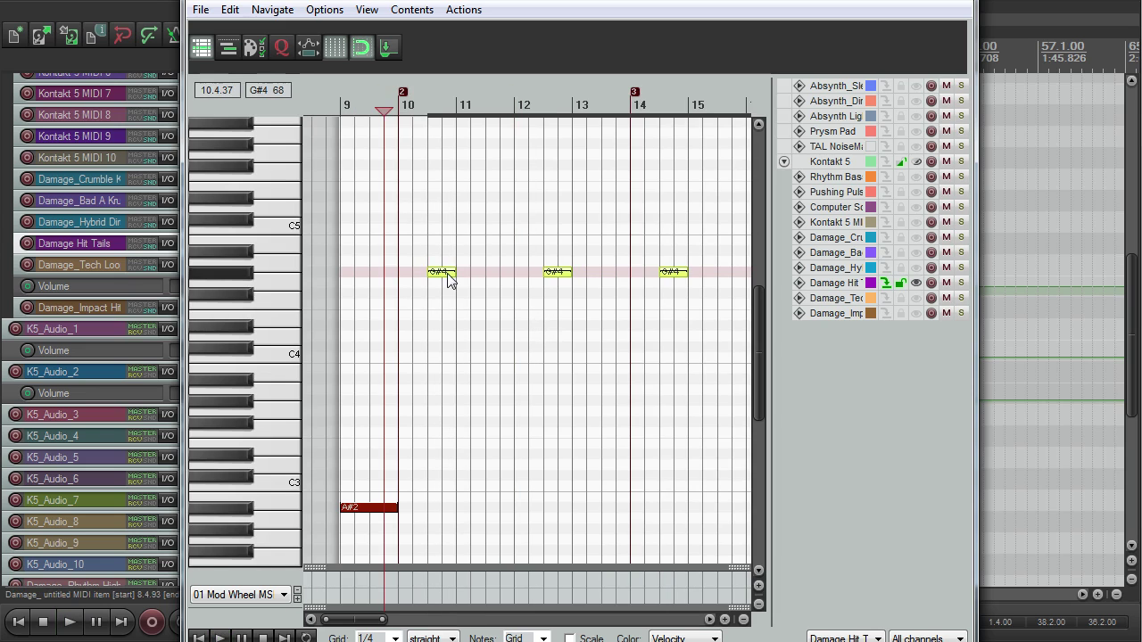
- Fine-tune the shared velocity of the six selected G#4 notes and replay the lead-in to marker 2
{"action": "key", "text": "space"}
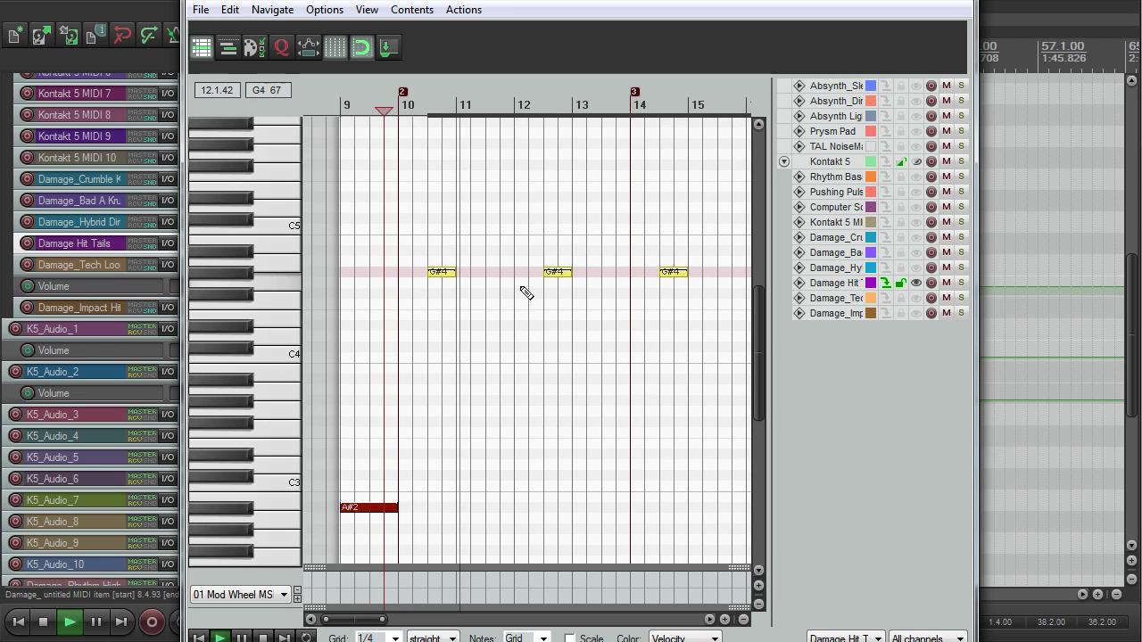
{"action": "left_click", "coordinate": [439, 272]}
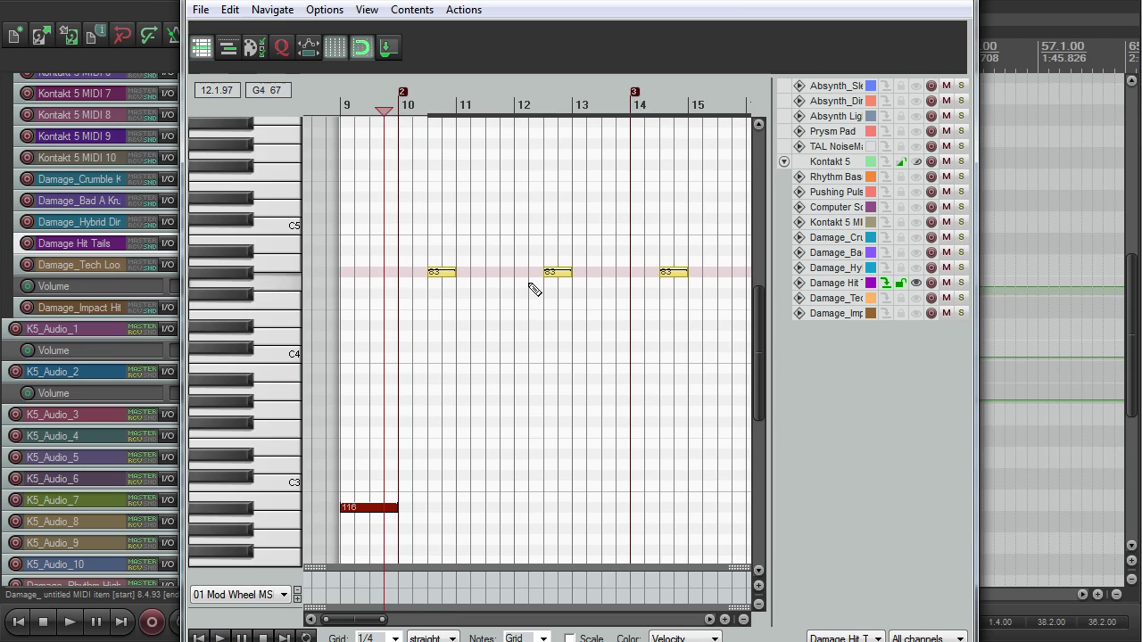
{"action": "key", "text": "space"}
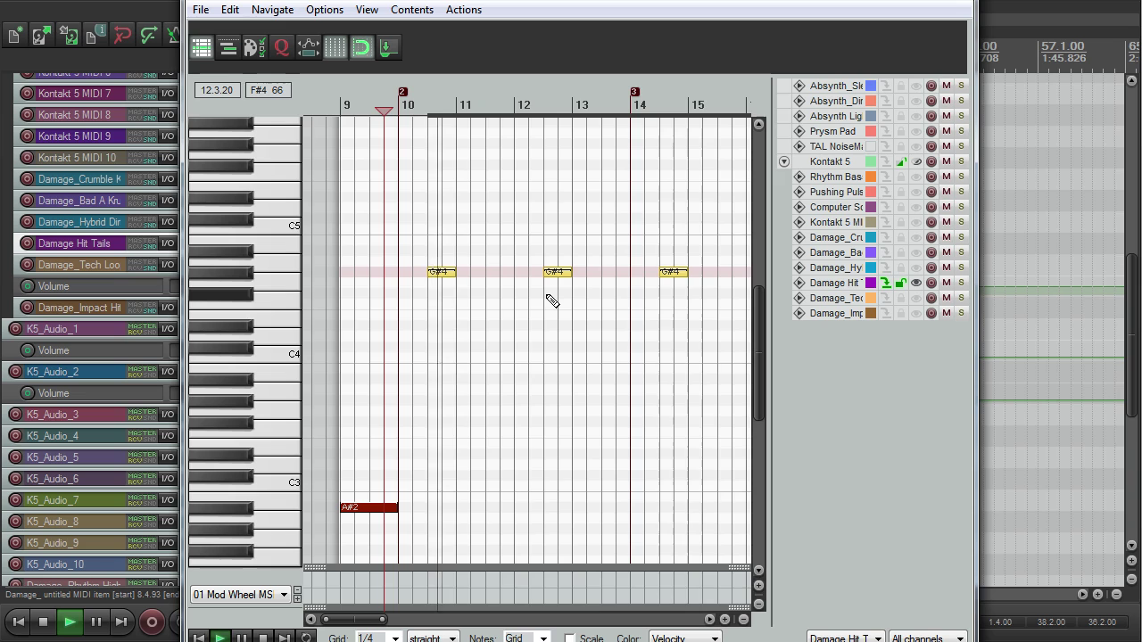
- Play the Hit Tails part from bar 21.4 into marker 4 and close the MIDI editor
{"action": "scroll", "coordinate": [553, 302], "scroll_direction": "down", "scroll_amount": 5}
{"action": "left_click", "coordinate": [581, 157]}
{"action": "key", "text": "space"}
{"action": "scroll", "coordinate": [612, 288], "scroll_direction": "up", "scroll_amount": 3}
{"action": "key", "text": "space"}
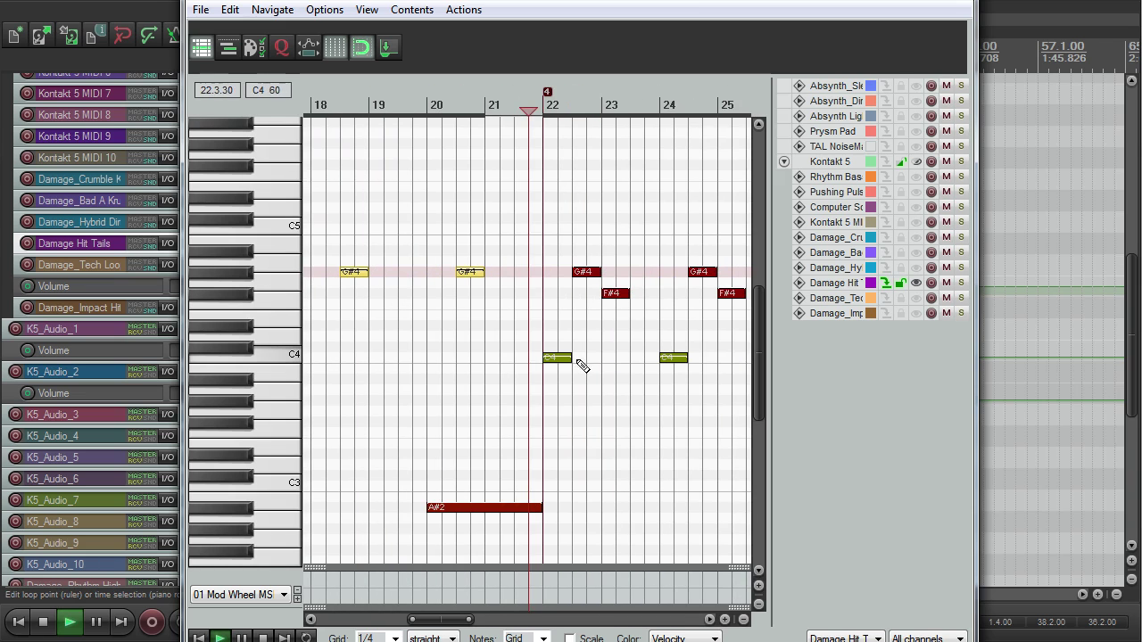
{"action": "scroll", "coordinate": [580, 366], "scroll_direction": "down", "scroll_amount": 3}
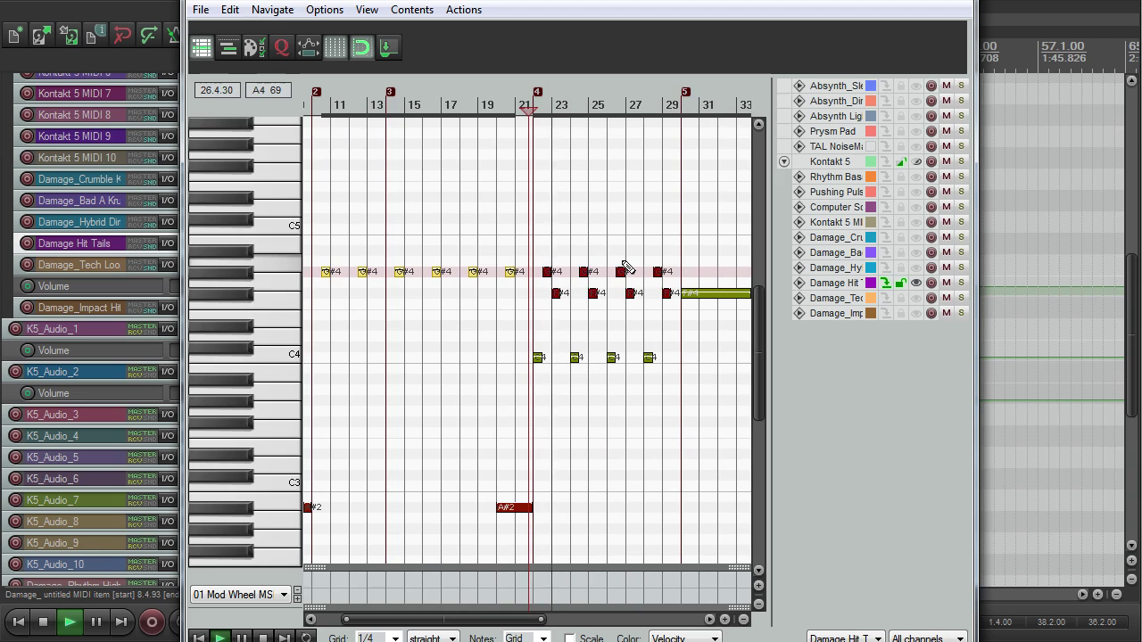
{"action": "key", "text": "space"}
{"action": "key", "text": "Escape"}
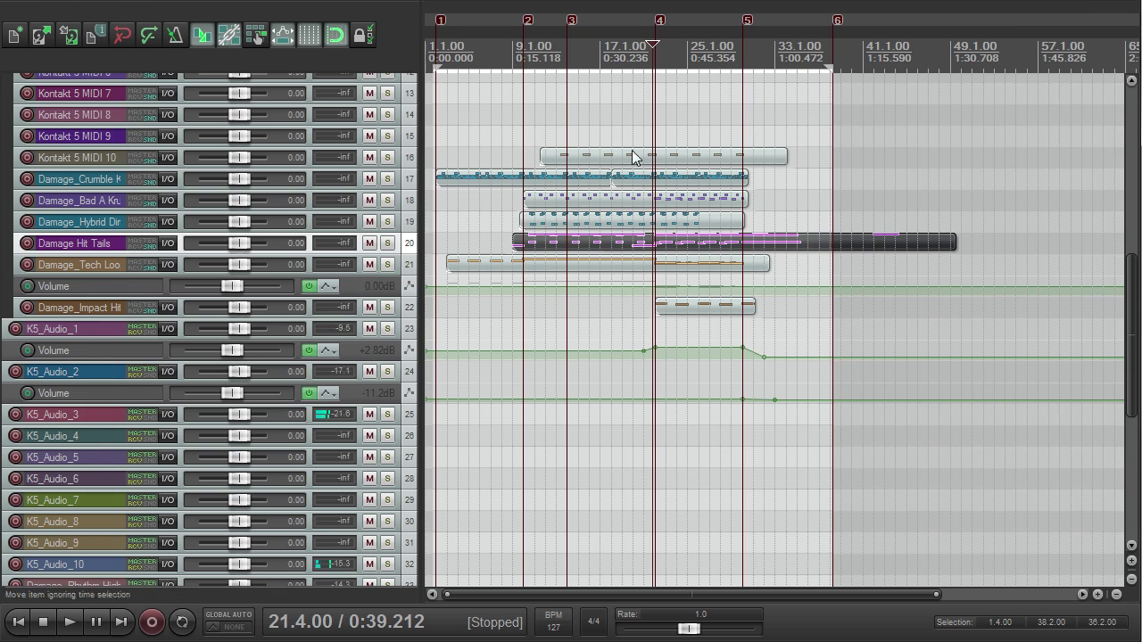
- Play the arrangement from marker 1 at bar 2 and listen past marker 3
{"action": "left_click", "coordinate": [442, 50]}
{"action": "scroll", "coordinate": [510, 116], "scroll_direction": "up", "scroll_amount": 3}
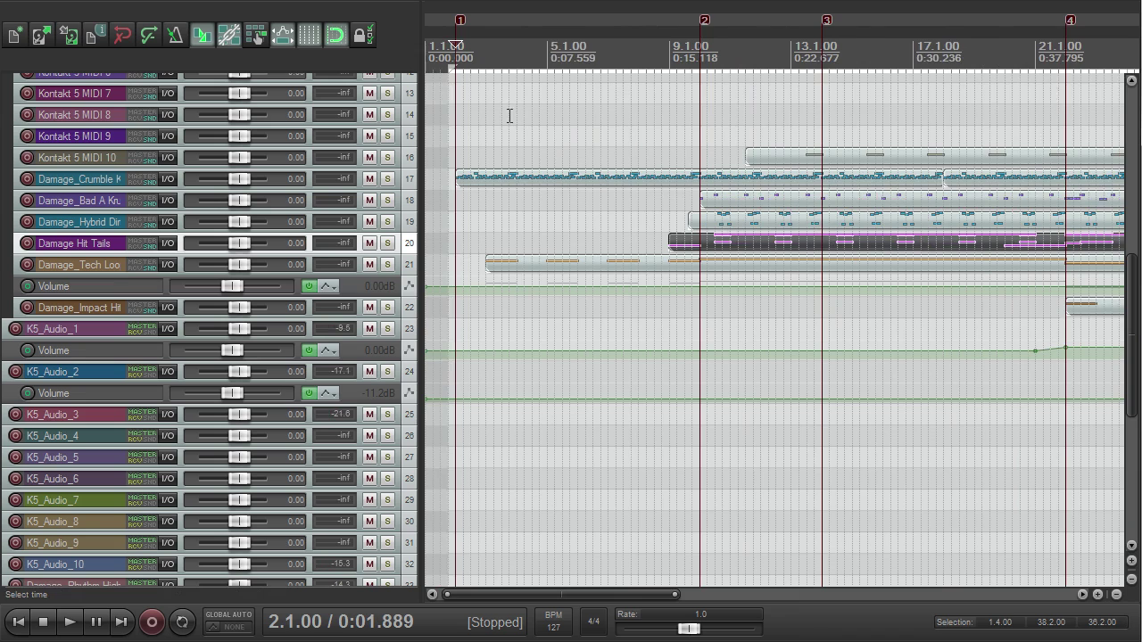
{"action": "scroll", "coordinate": [525, 131], "scroll_direction": "down", "scroll_amount": 3}
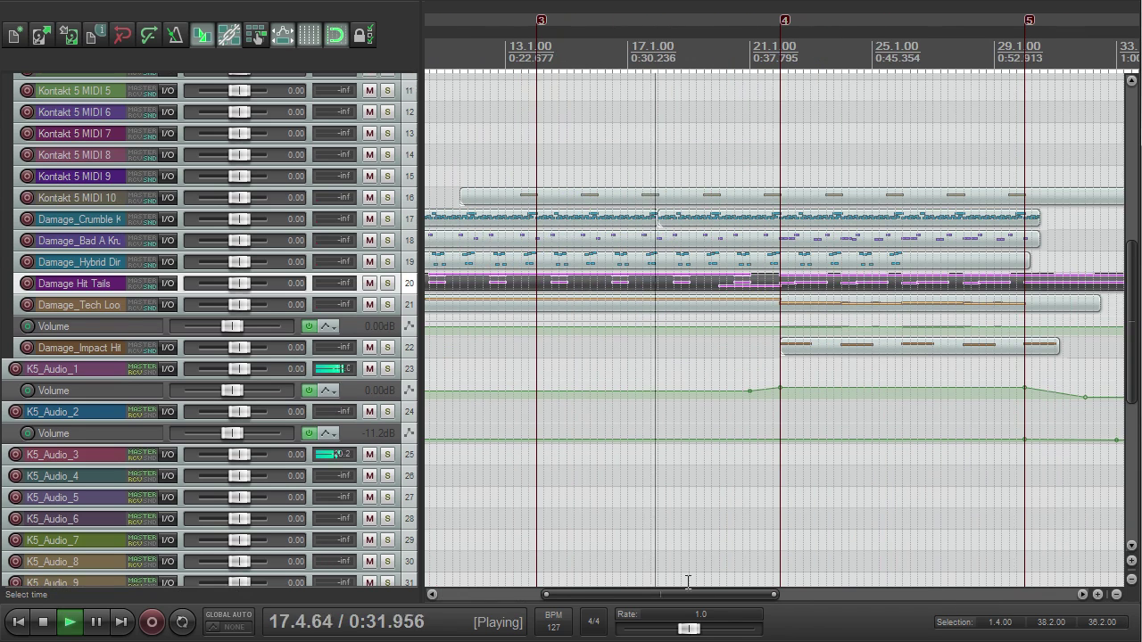
{"action": "key", "text": "space"}
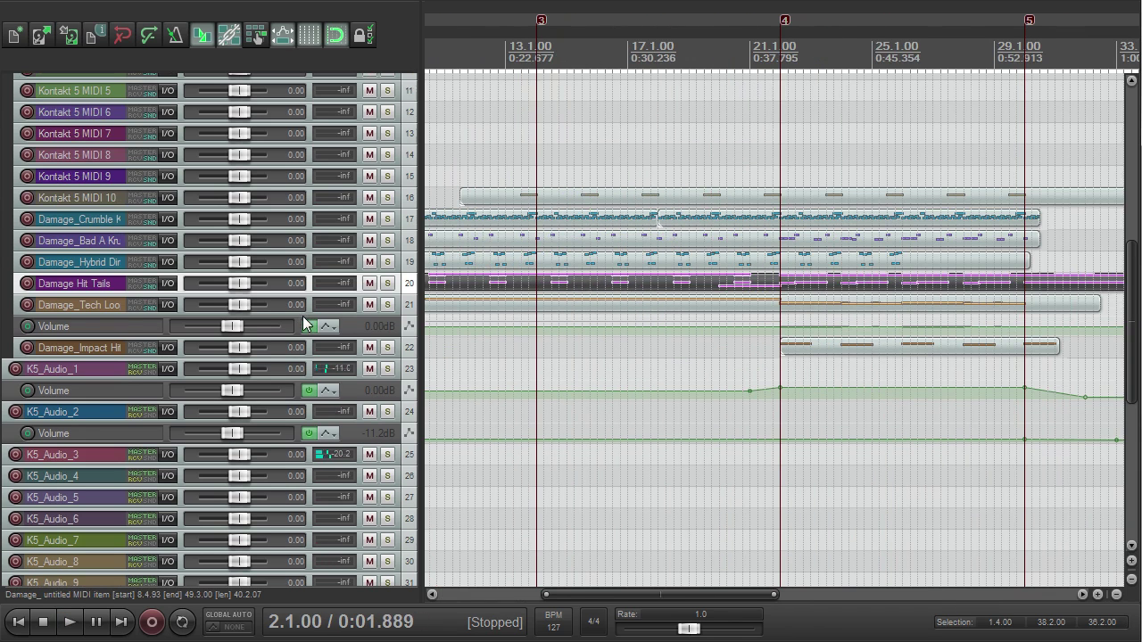
- Solo the Damage_Tech loop track, open its MIDI item and play it from marker 2 at bar 10
{"action": "left_click_drag", "start_coordinate": [301, 312], "coordinate": [343, 385]}
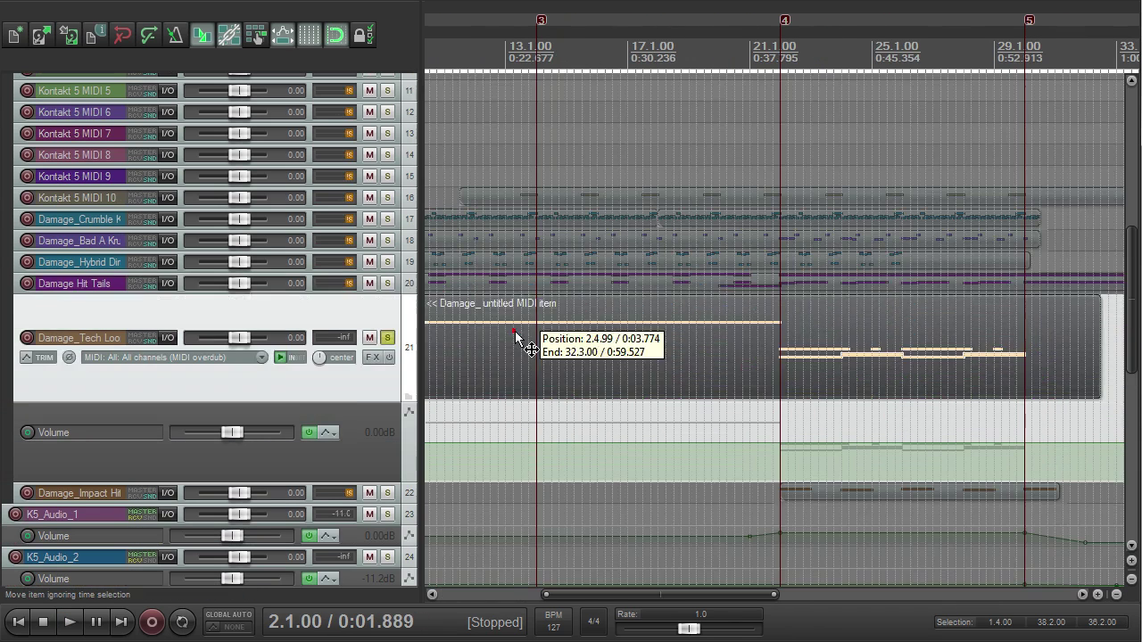
{"action": "double_click", "coordinate": [516, 333]}
{"action": "scroll", "coordinate": [509, 331], "scroll_direction": "up", "scroll_amount": 3}
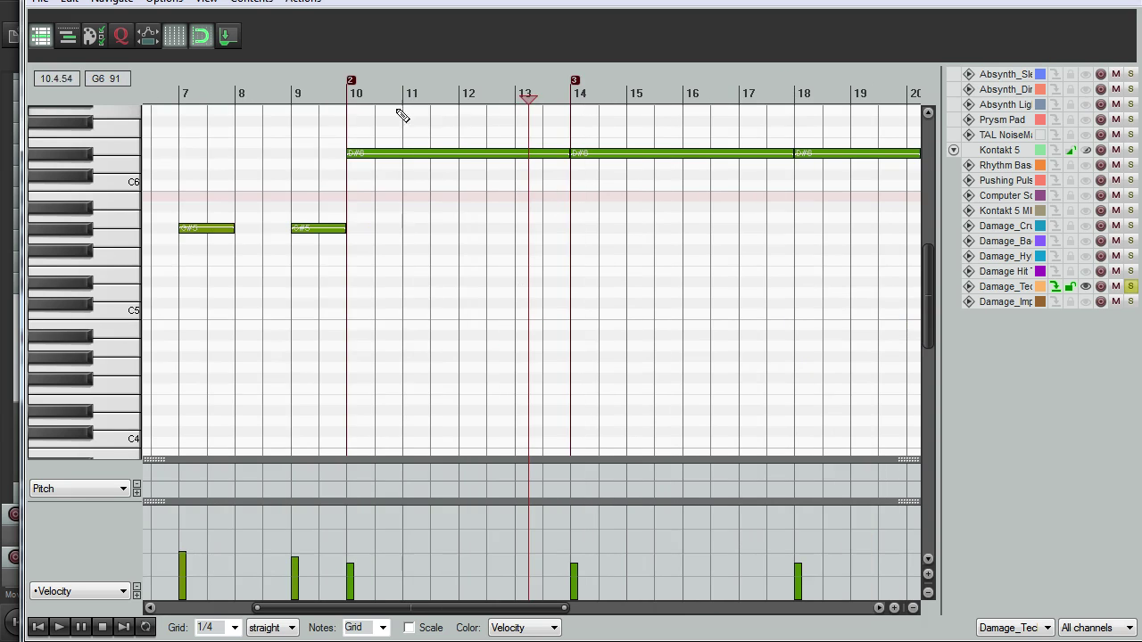
{"action": "left_click", "coordinate": [349, 89]}
{"action": "key", "text": "space"}
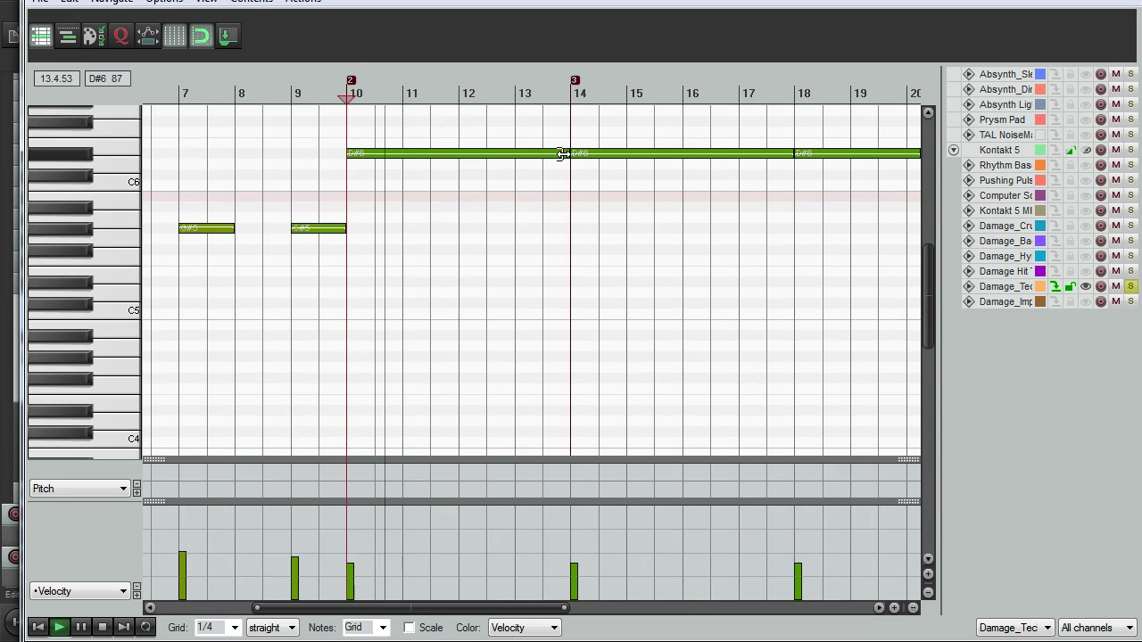
- Split the three long D#6 notes between markers 2 and 4 into two-bar halves and play the result
{"action": "scroll", "coordinate": [562, 160], "scroll_direction": "down", "scroll_amount": 2}
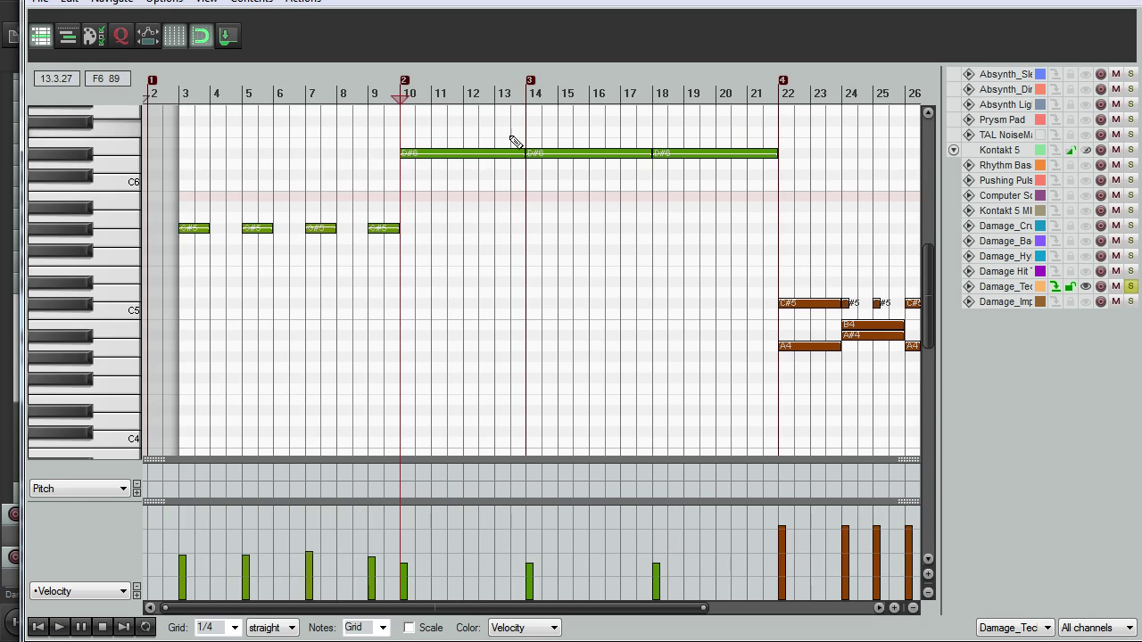
{"action": "scroll", "coordinate": [535, 160], "scroll_direction": "up", "scroll_amount": 2}
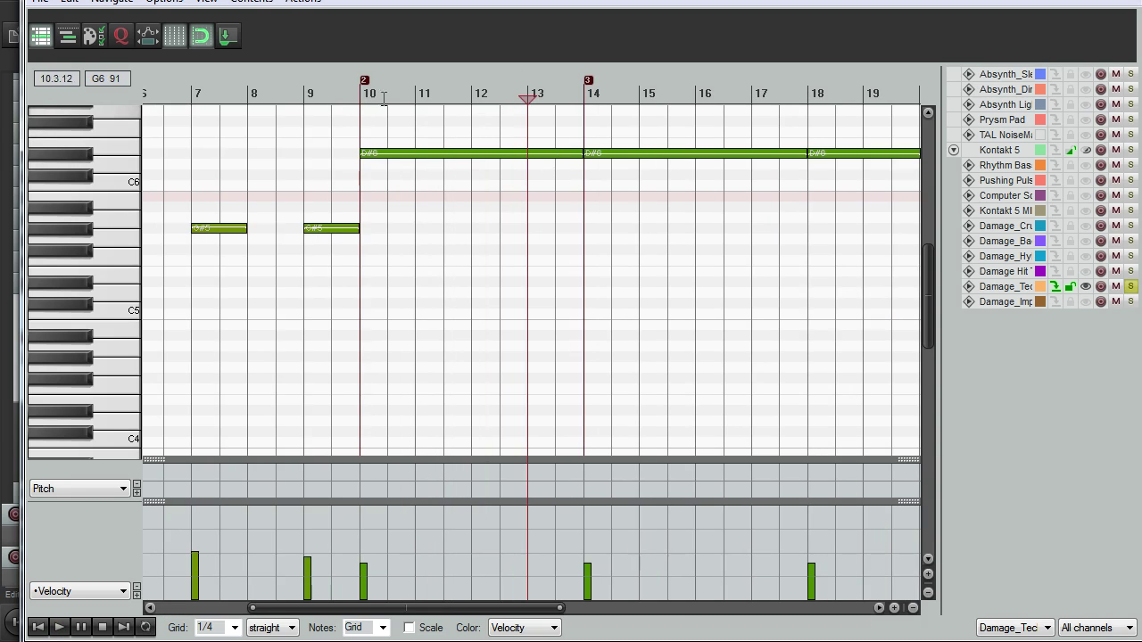
{"action": "scroll", "coordinate": [360, 99], "scroll_direction": "down", "scroll_amount": 1}
{"action": "left_click_drag", "start_coordinate": [630, 134], "coordinate": [415, 161]}
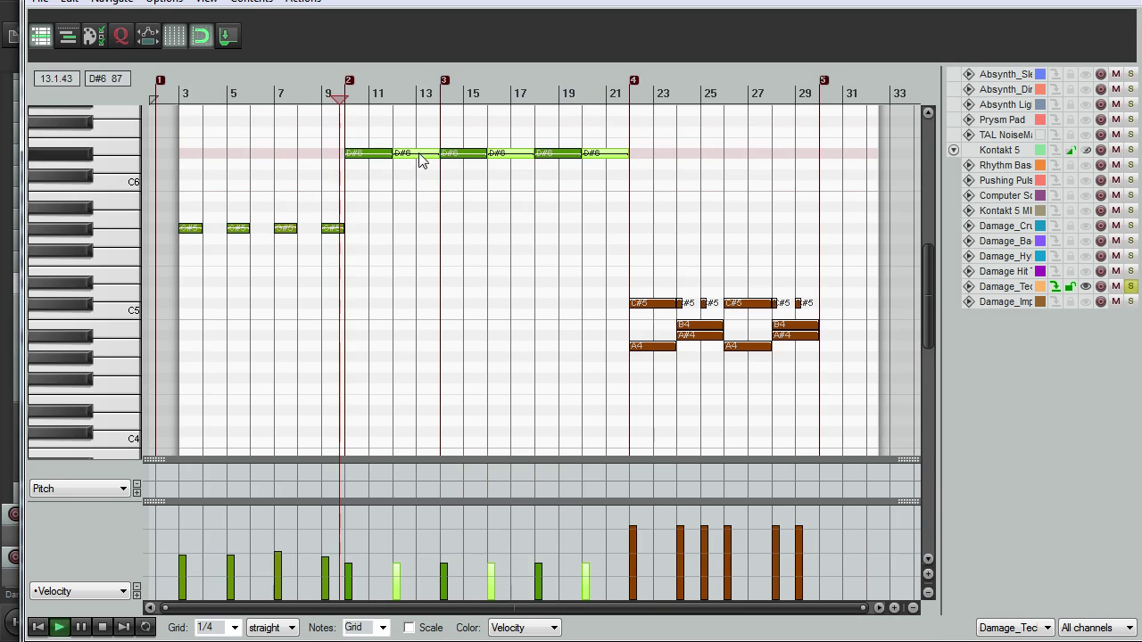
{"action": "key", "text": "space"}
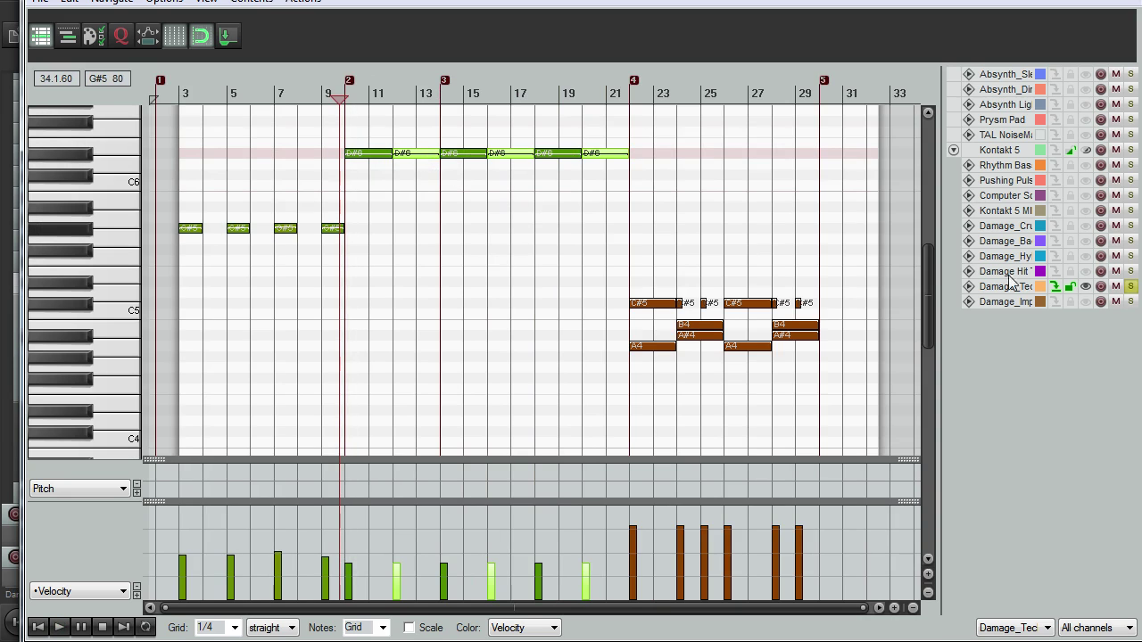
- Unsolo the Damage_Tech loop track, play the passage in the full mix and close the MIDI editor
{"action": "left_click", "coordinate": [1130, 288]}
{"action": "key", "text": "space"}
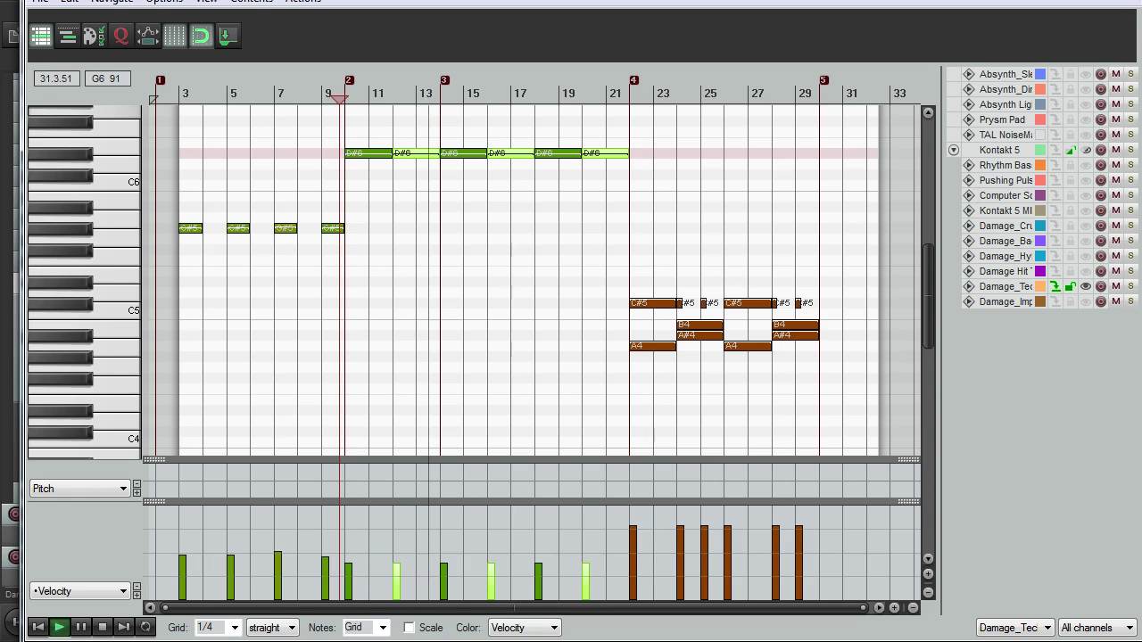
{"action": "left_click", "coordinate": [1122, 1]}
{"action": "key", "text": "space"}
- Play the arrangement from bar 12 in the full mix
{"action": "left_click", "coordinate": [487, 46]}
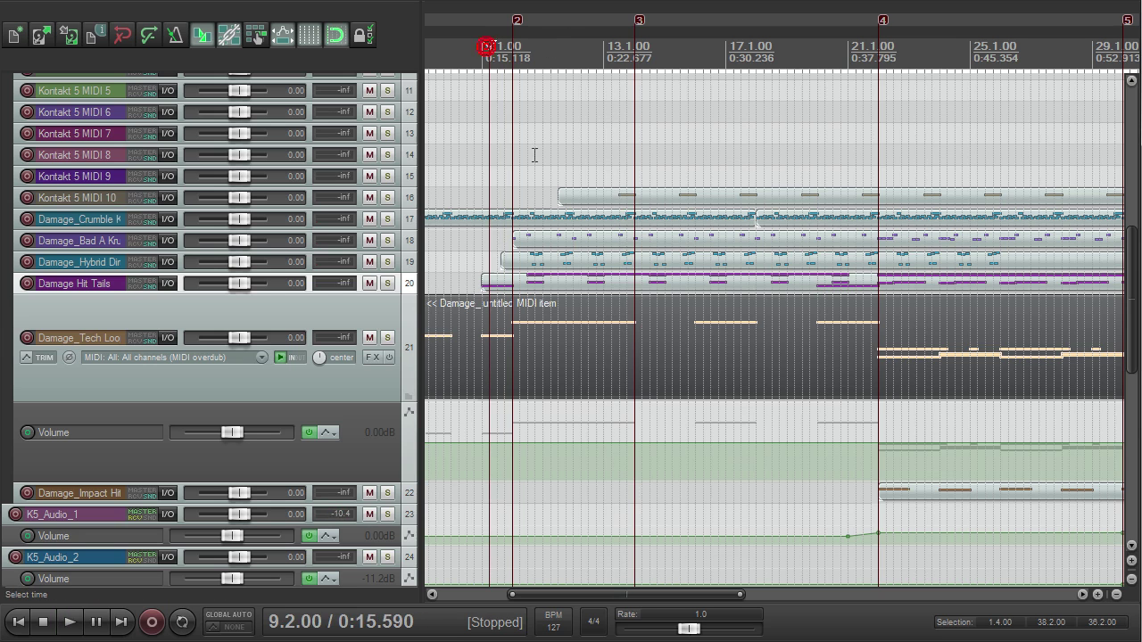
{"action": "scroll", "coordinate": [541, 175], "scroll_direction": "down", "scroll_amount": 2}
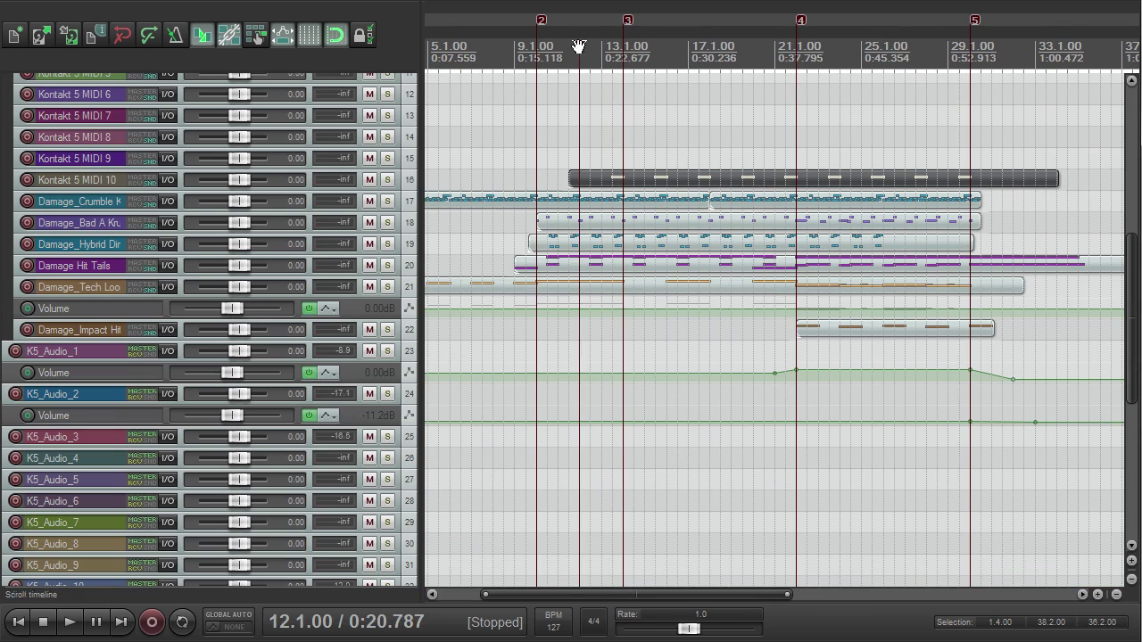
{"action": "key", "text": "space"}
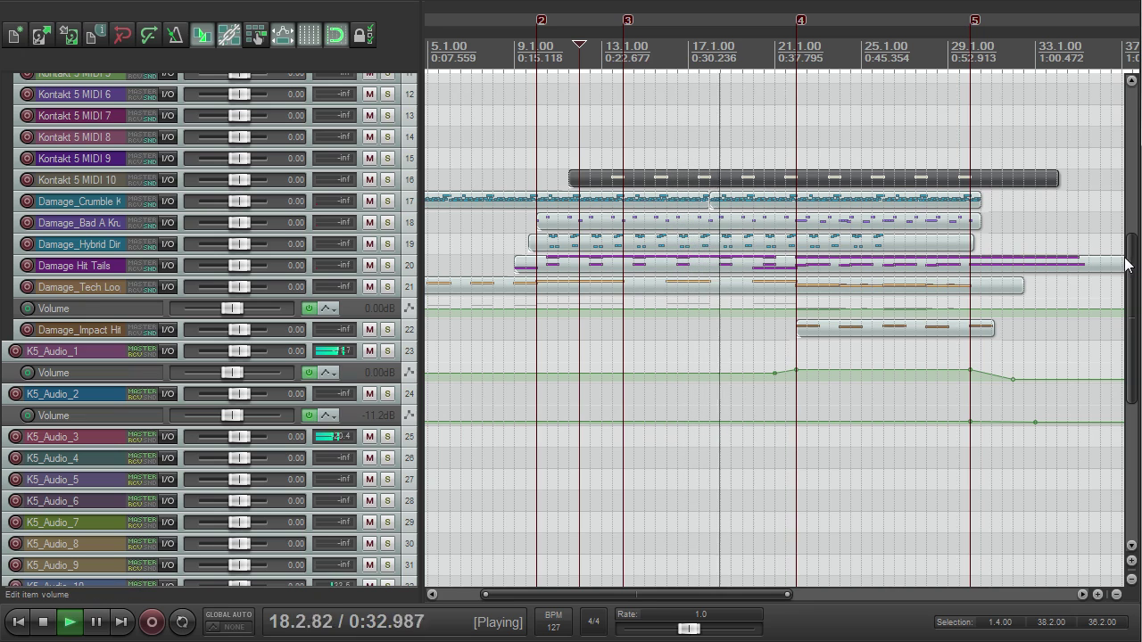
- Enlarge the Absynth_Sleeper track and lower its volume envelope from bar 17.4 onward to -7.58 dB
{"action": "left_click_drag", "start_coordinate": [1131, 257], "coordinate": [1134, 107]}
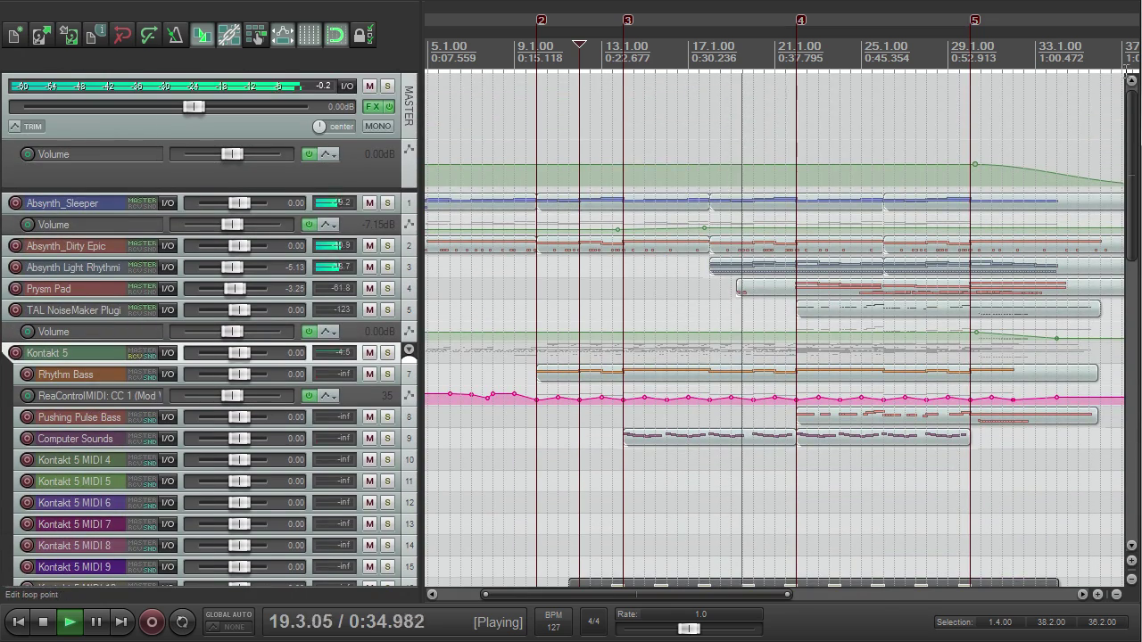
{"action": "left_click_drag", "start_coordinate": [358, 212], "coordinate": [358, 279]}
{"action": "left_click_drag", "start_coordinate": [785, 325], "coordinate": [784, 332]}
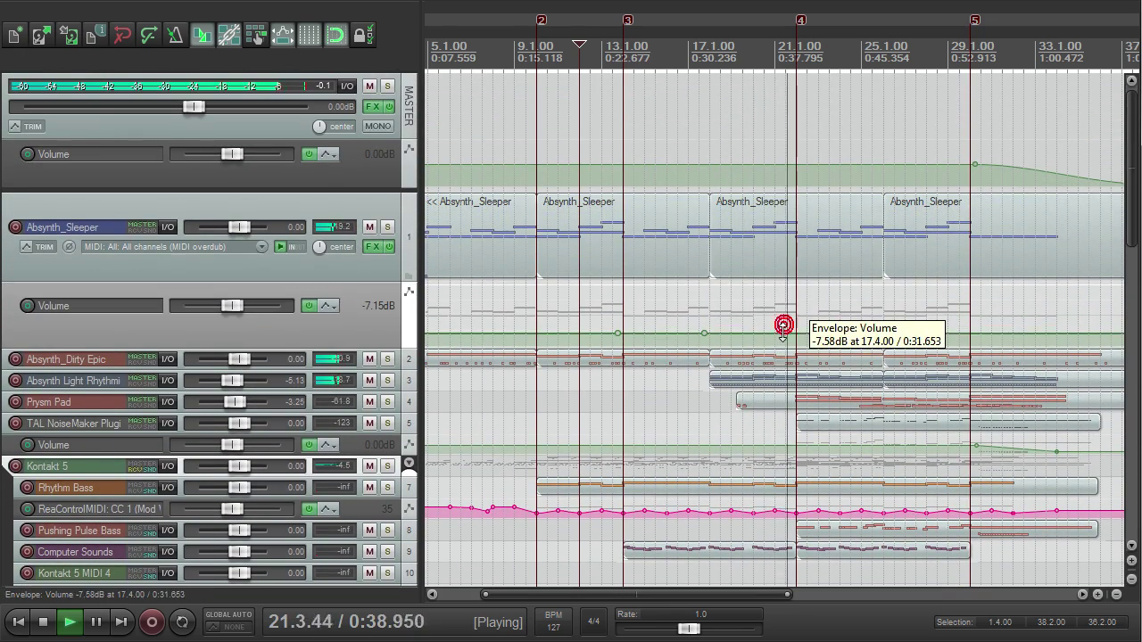
- Follow the playback through marker 5 to the fade-out, reviewing all tracks, their meters and the master level
{"action": "scroll", "coordinate": [872, 332], "scroll_direction": "down", "scroll_amount": 3}
{"action": "scroll", "coordinate": [864, 332], "scroll_direction": "up", "scroll_amount": 1}
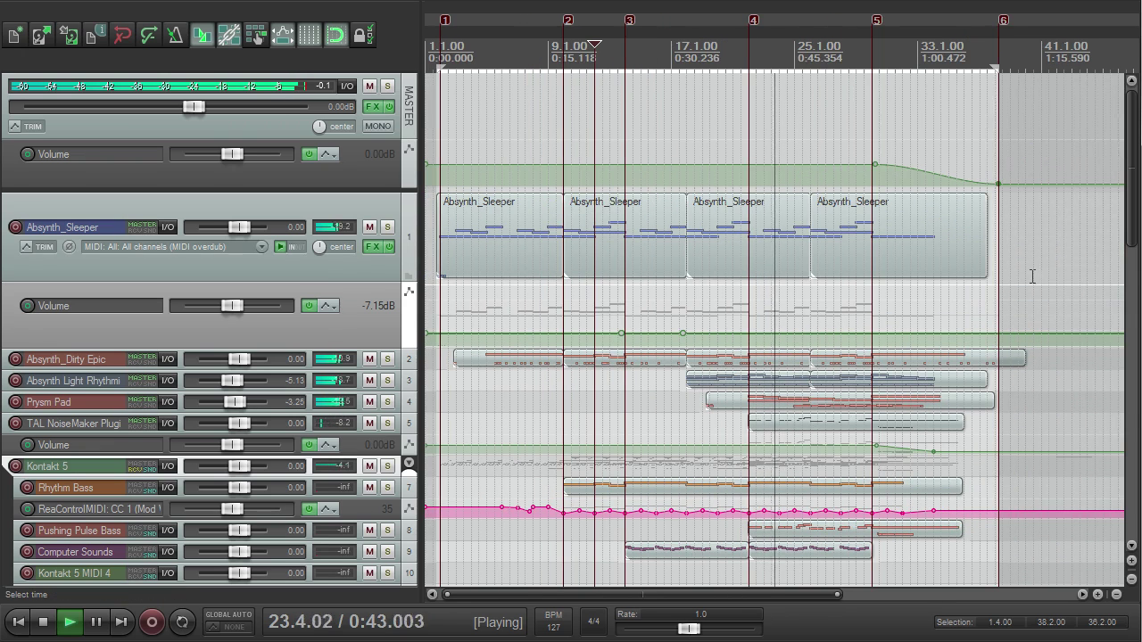
{"action": "left_click_drag", "start_coordinate": [1128, 212], "coordinate": [1130, 268]}
{"action": "scroll", "coordinate": [925, 242], "scroll_direction": "down", "scroll_amount": 2}
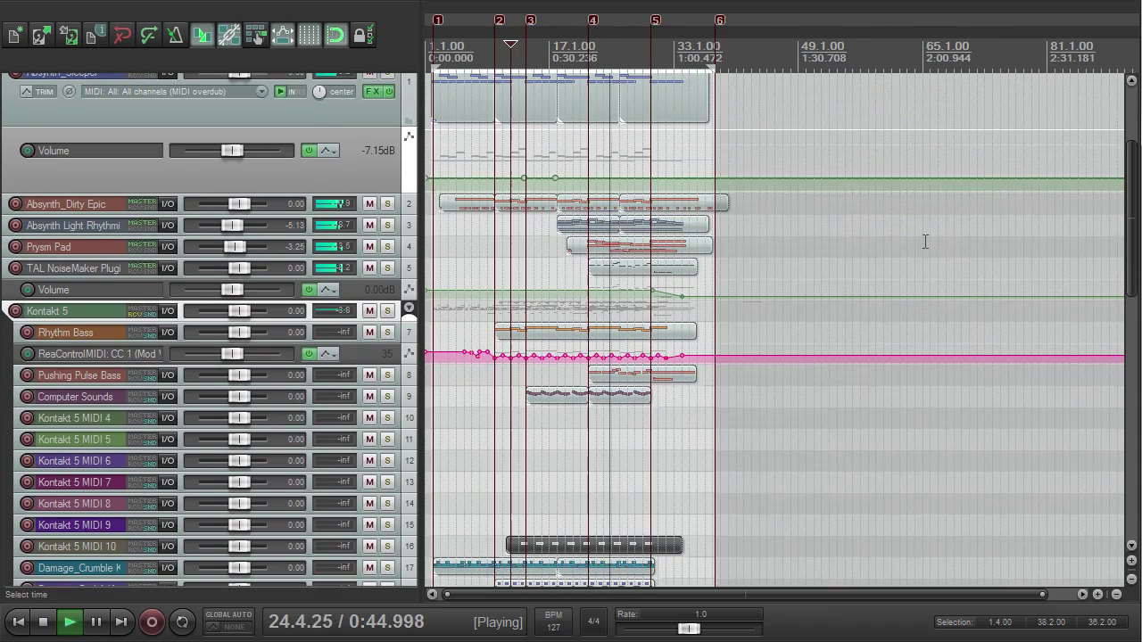
{"action": "scroll", "coordinate": [923, 242], "scroll_direction": "up", "scroll_amount": 1}
{"action": "scroll", "coordinate": [908, 247], "scroll_direction": "up", "scroll_amount": 1}
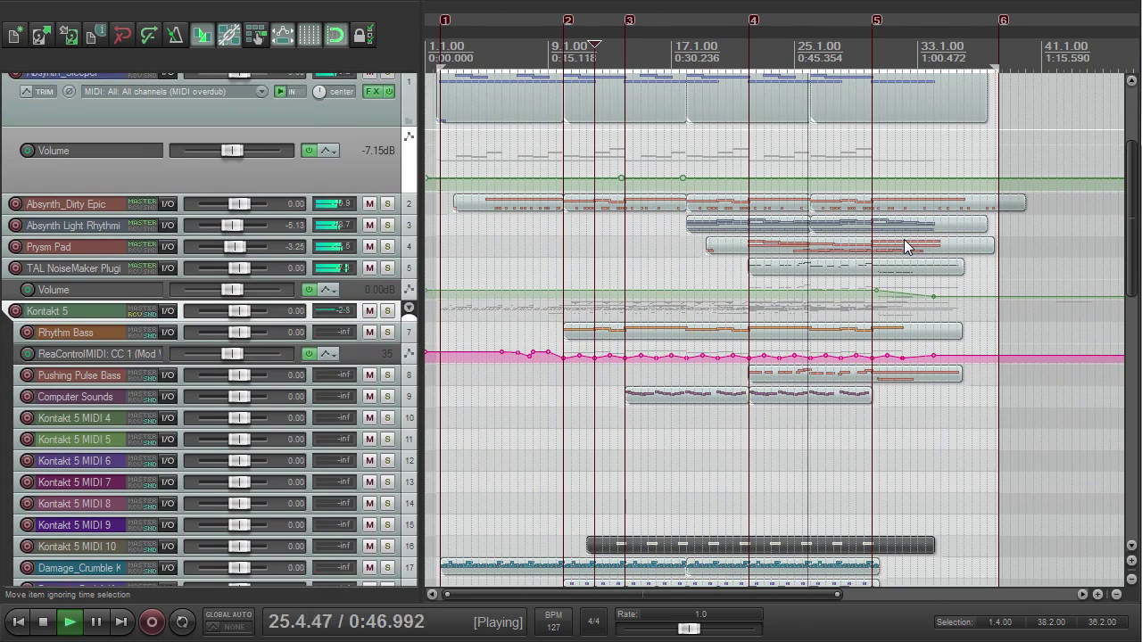
{"action": "scroll", "coordinate": [881, 243], "scroll_direction": "down", "scroll_amount": 1}
{"action": "scroll", "coordinate": [880, 242], "scroll_direction": "up", "scroll_amount": 1}
{"action": "scroll", "coordinate": [880, 243], "scroll_direction": "down", "scroll_amount": 1}
{"action": "scroll", "coordinate": [879, 243], "scroll_direction": "up", "scroll_amount": 1}
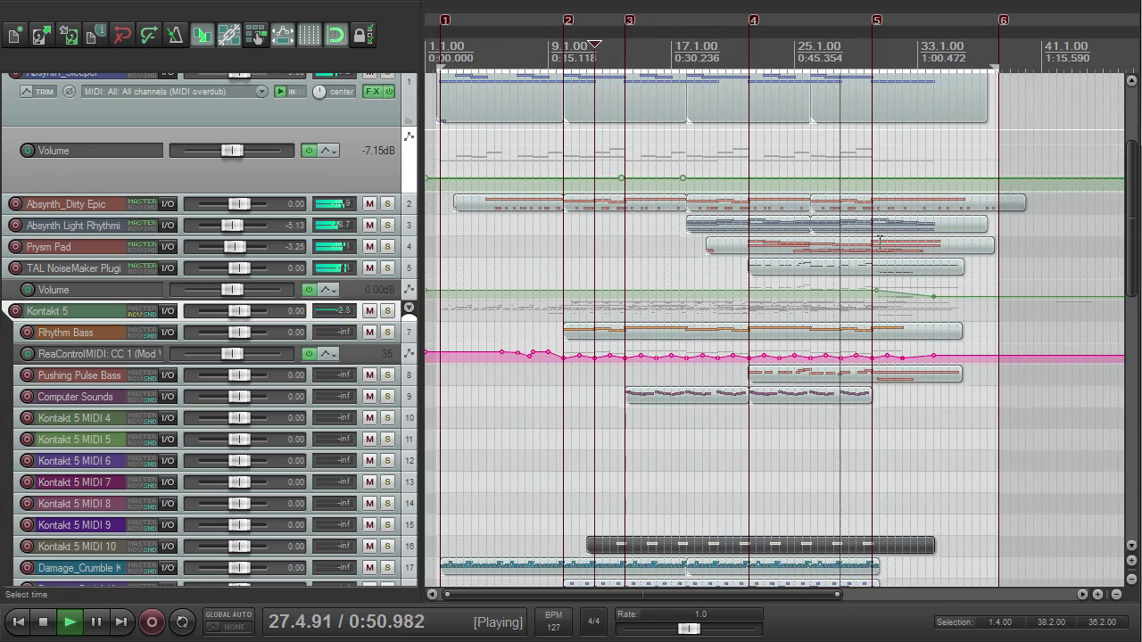
{"action": "left_click_drag", "start_coordinate": [1128, 180], "coordinate": [1129, 261]}
{"action": "scroll", "coordinate": [1026, 245], "scroll_direction": "up", "scroll_amount": 1}
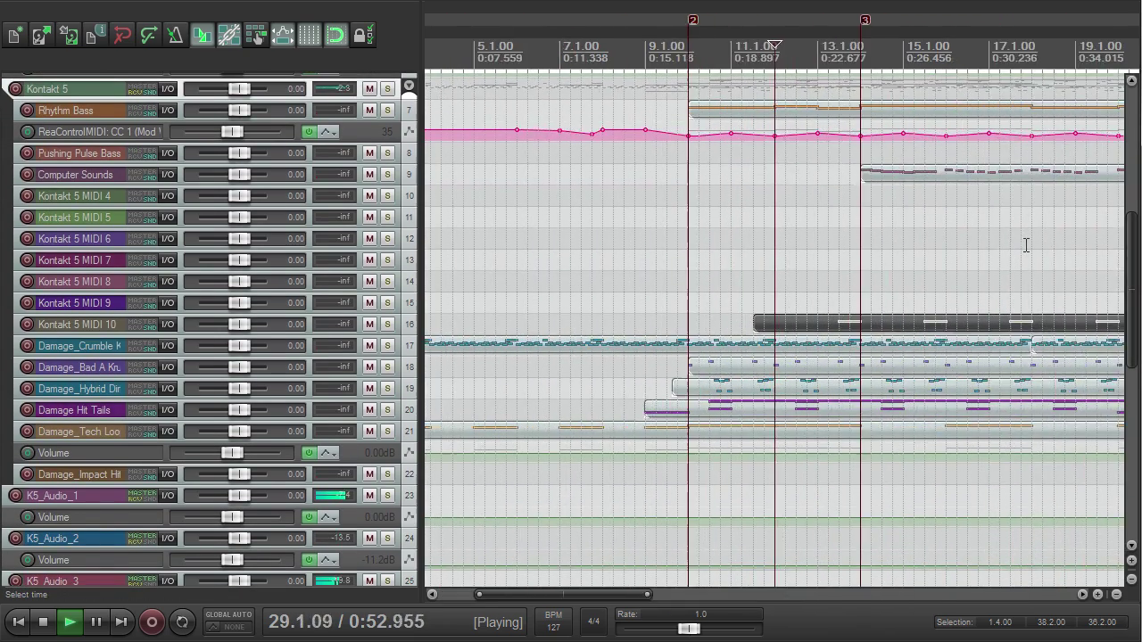
{"action": "scroll", "coordinate": [1022, 245], "scroll_direction": "down", "scroll_amount": 1}
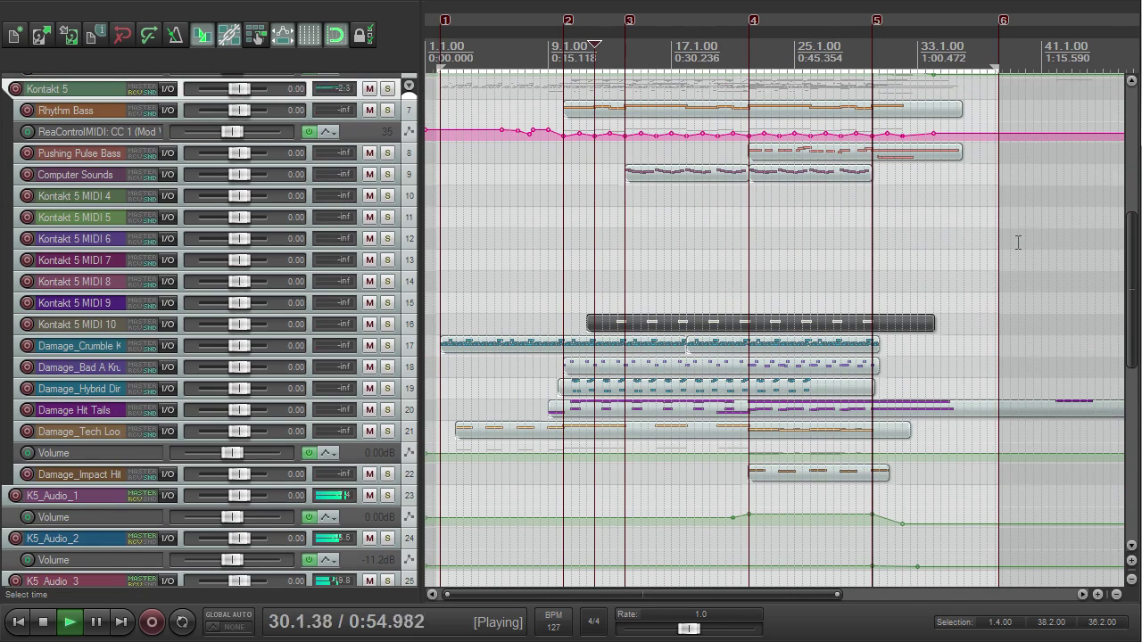
{"action": "scroll", "coordinate": [1016, 242], "scroll_direction": "down", "scroll_amount": 1}
{"action": "scroll", "coordinate": [1016, 241], "scroll_direction": "up", "scroll_amount": 1}
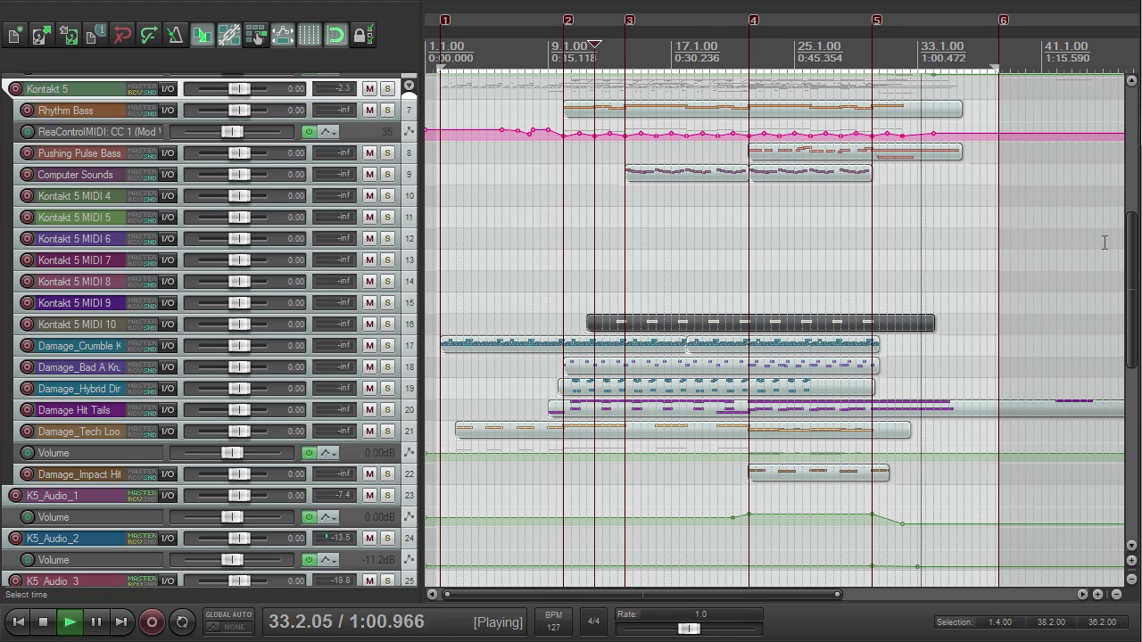
{"action": "left_click_drag", "start_coordinate": [1133, 262], "coordinate": [1131, 125]}
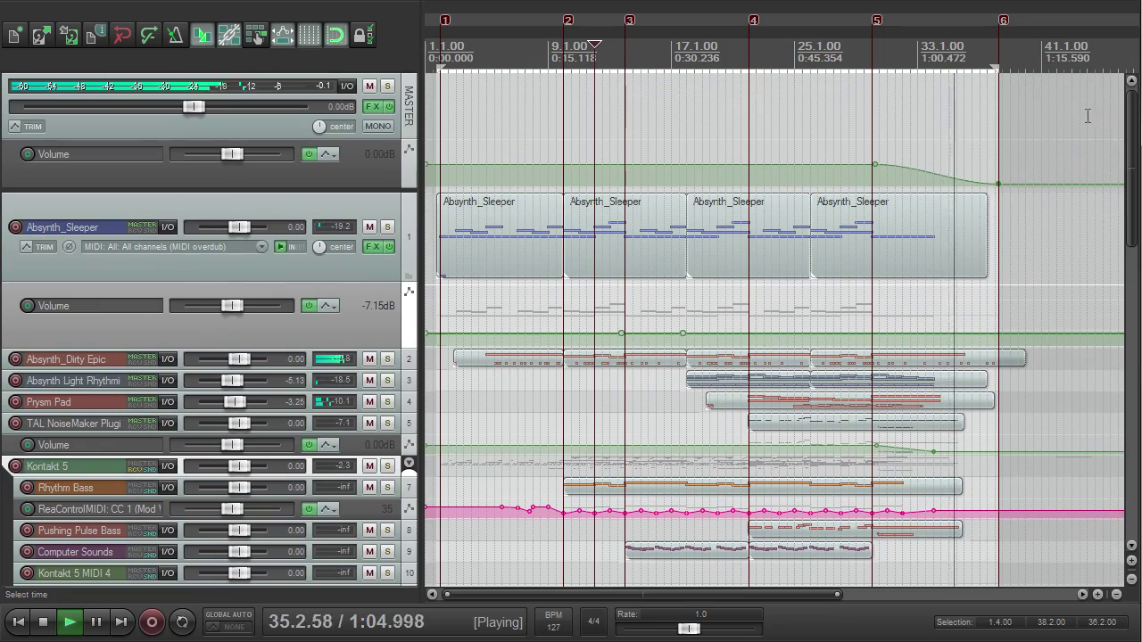